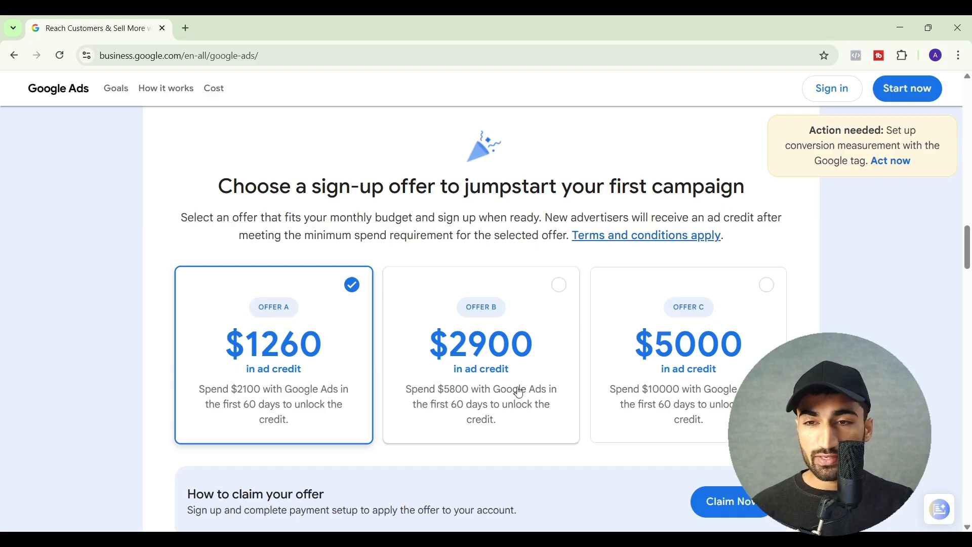
Start a new Google Ads sign-up and dismiss the introduction to creating the first campaign
{"action": "scroll", "coordinate": [653, 342], "scroll_direction": "up", "scroll_amount": 15}
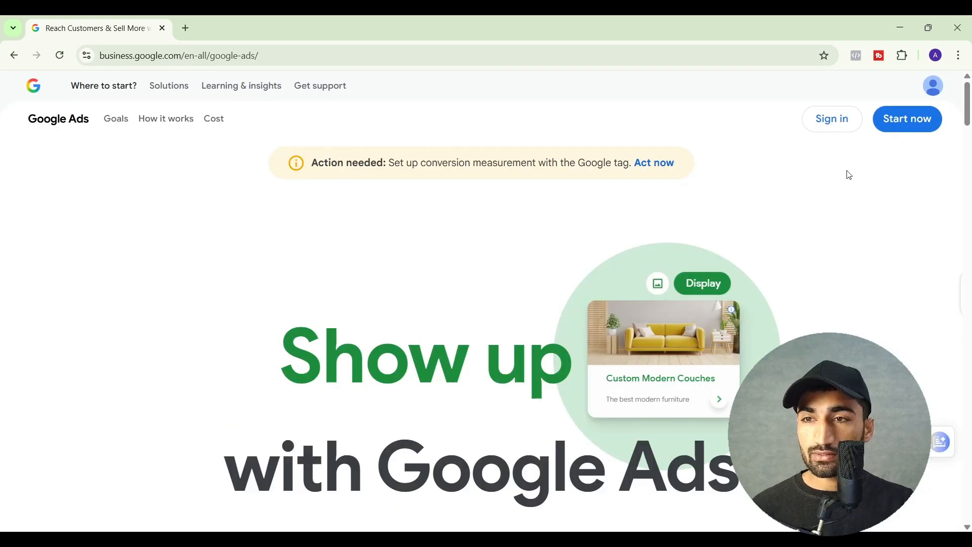
{"action": "left_click", "coordinate": [907, 119]}
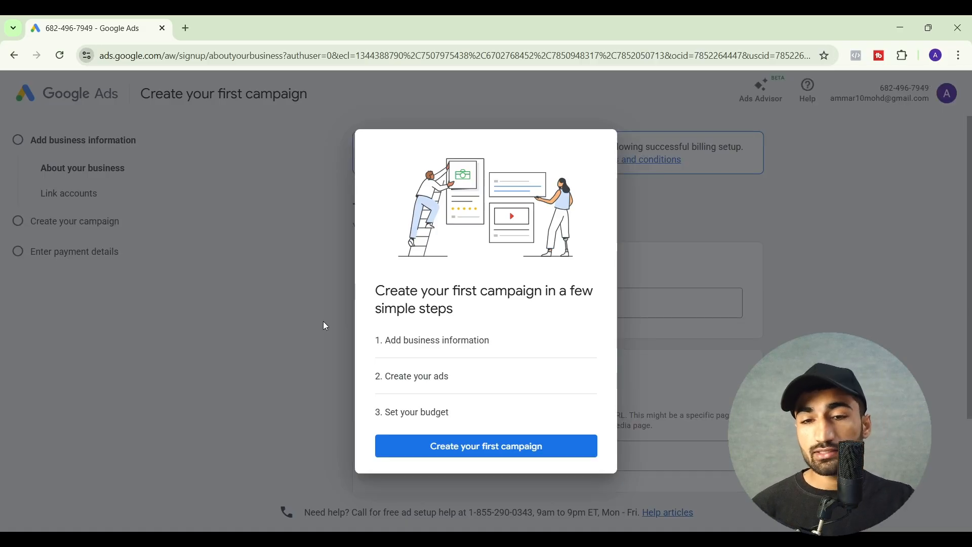
{"action": "left_click", "coordinate": [295, 300]}
{"action": "left_click", "coordinate": [433, 314]}
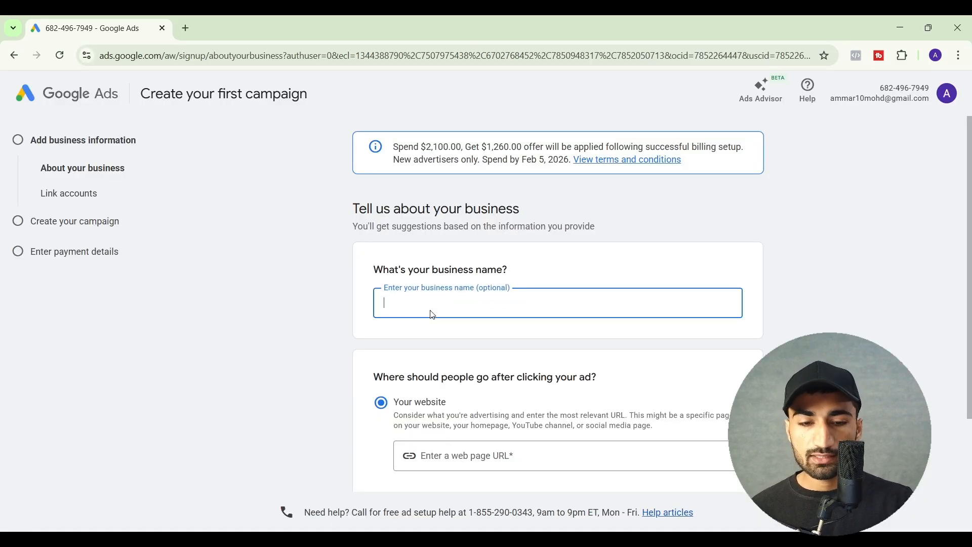
{"action": "type", "text": "Scaleket"}
{"action": "left_click", "coordinate": [452, 451]}
{"action": "type", "text": "http"}
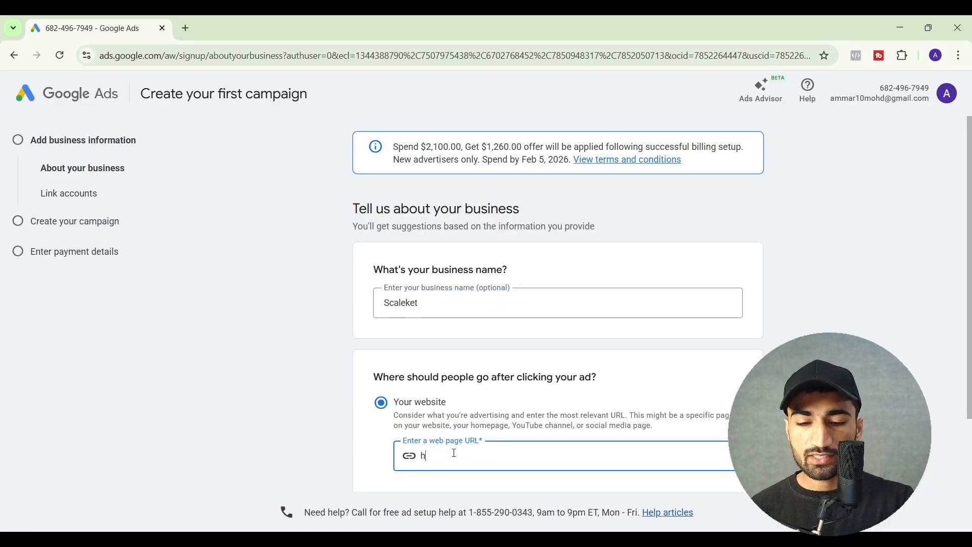
{"action": "type", "text": "s://scaleket.com"}
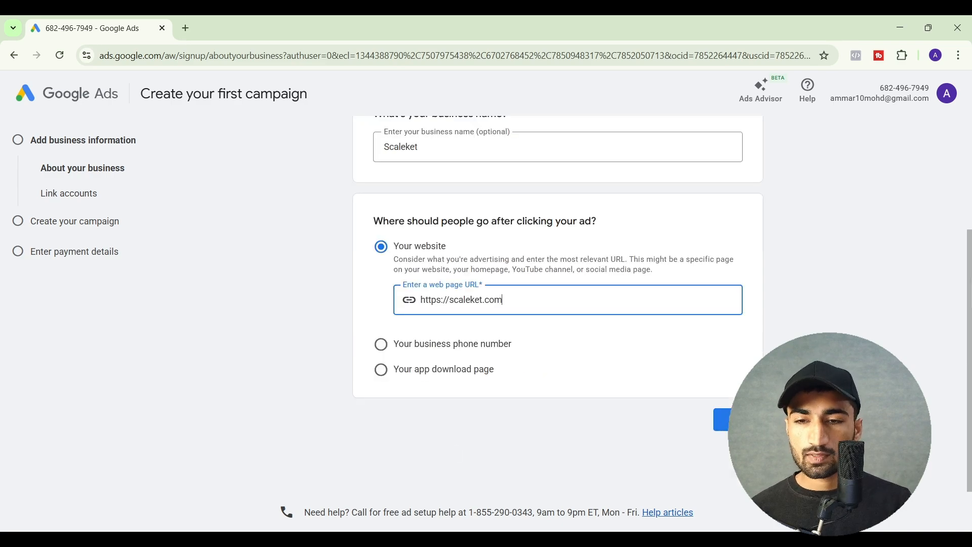
{"action": "left_click", "coordinate": [738, 421]}
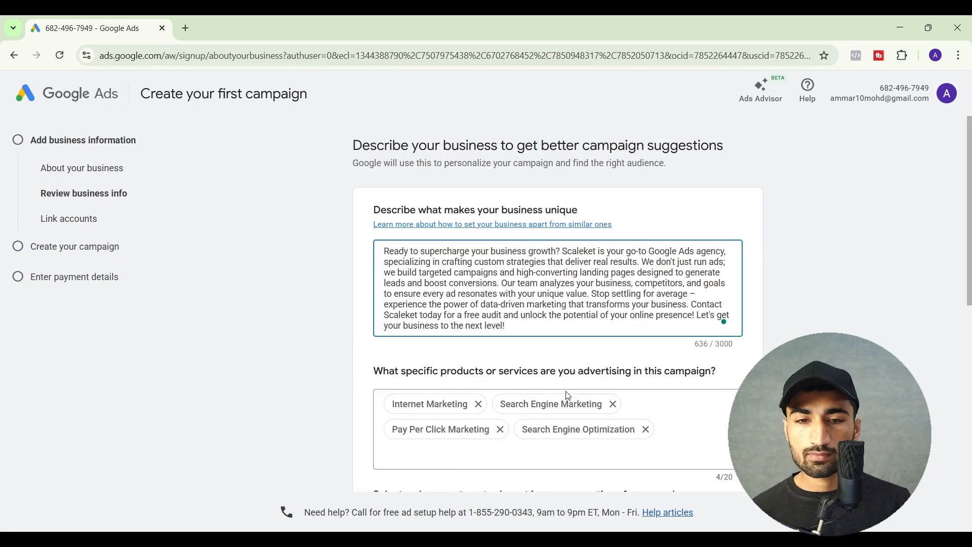
{"action": "scroll", "coordinate": [611, 377], "scroll_direction": "down", "scroll_amount": 10}
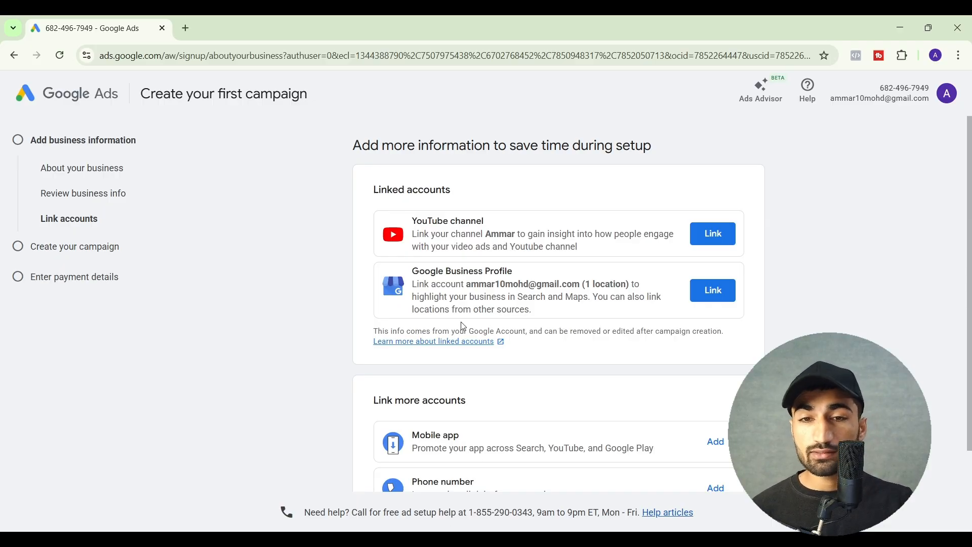
Skip linking other accounts and choose to set up an account only instead of a campaign
{"action": "scroll", "coordinate": [593, 360], "scroll_direction": "down", "scroll_amount": 2}
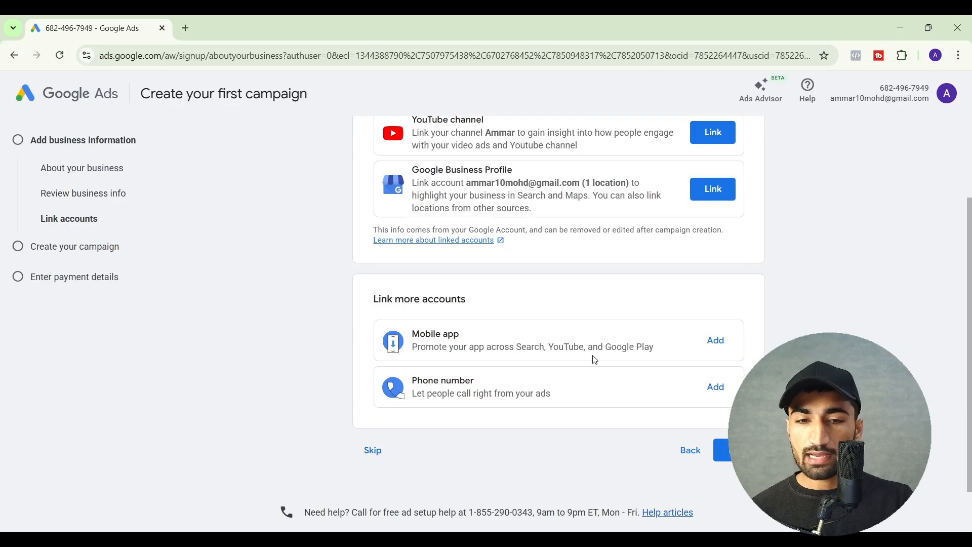
{"action": "left_click", "coordinate": [374, 451]}
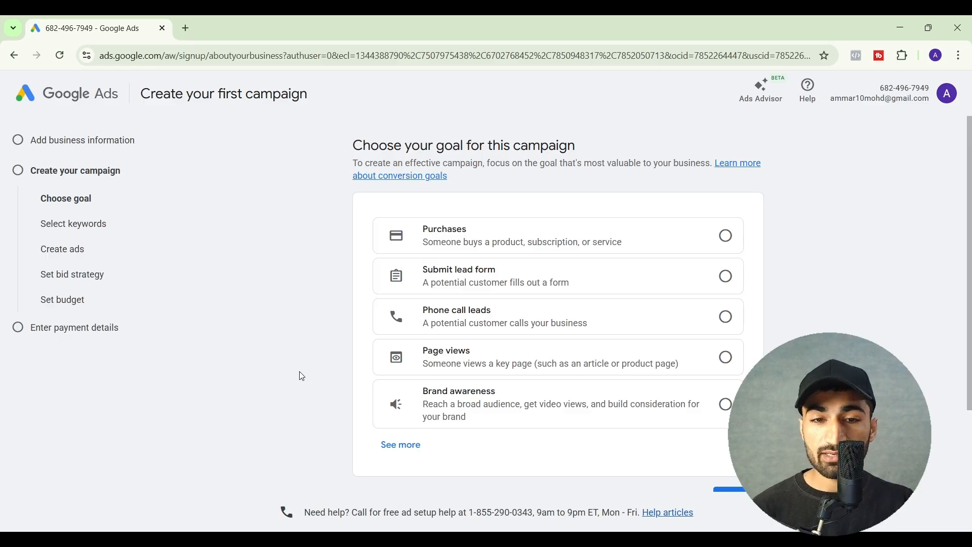
{"action": "scroll", "coordinate": [302, 376], "scroll_direction": "down", "scroll_amount": 3}
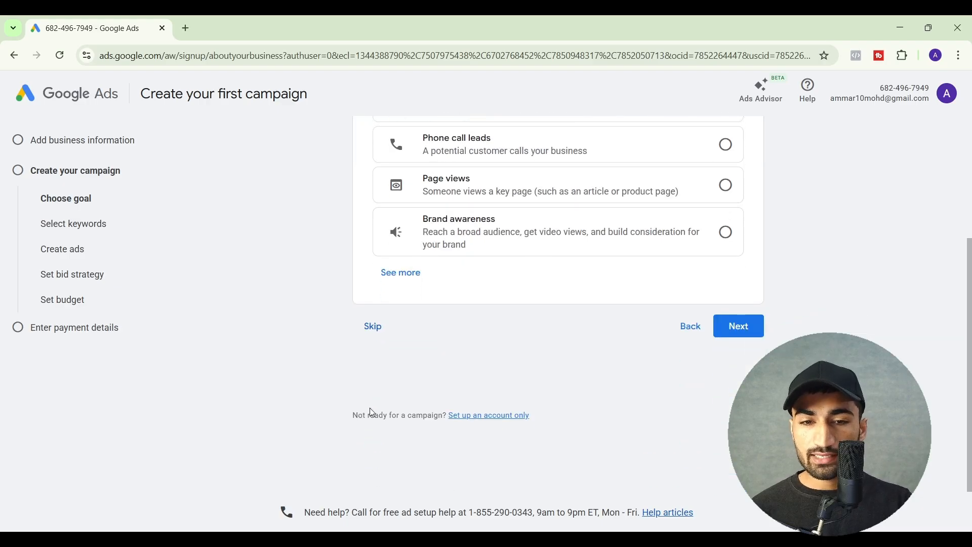
{"action": "left_click_drag", "start_coordinate": [356, 419], "coordinate": [456, 420]}
{"action": "left_click", "coordinate": [506, 420]}
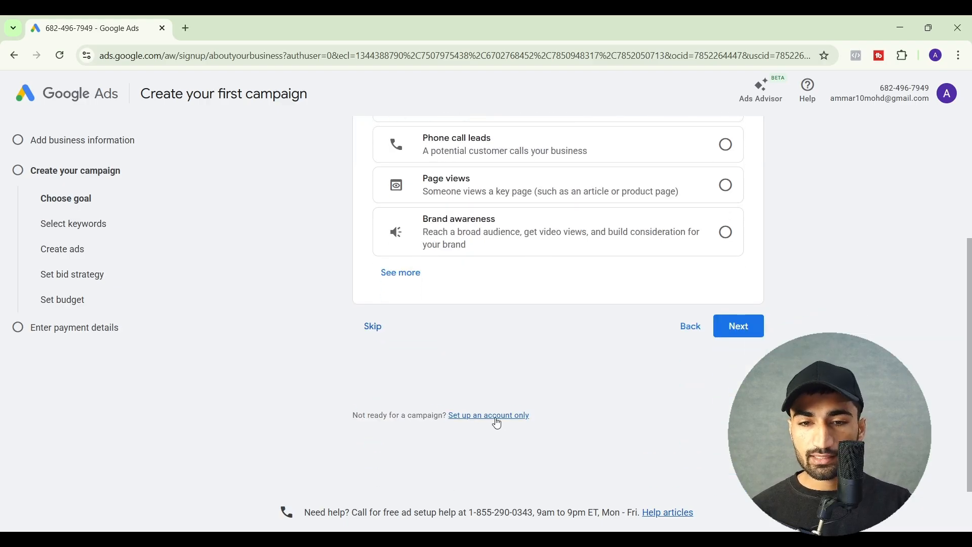
{"action": "left_click", "coordinate": [498, 423]}
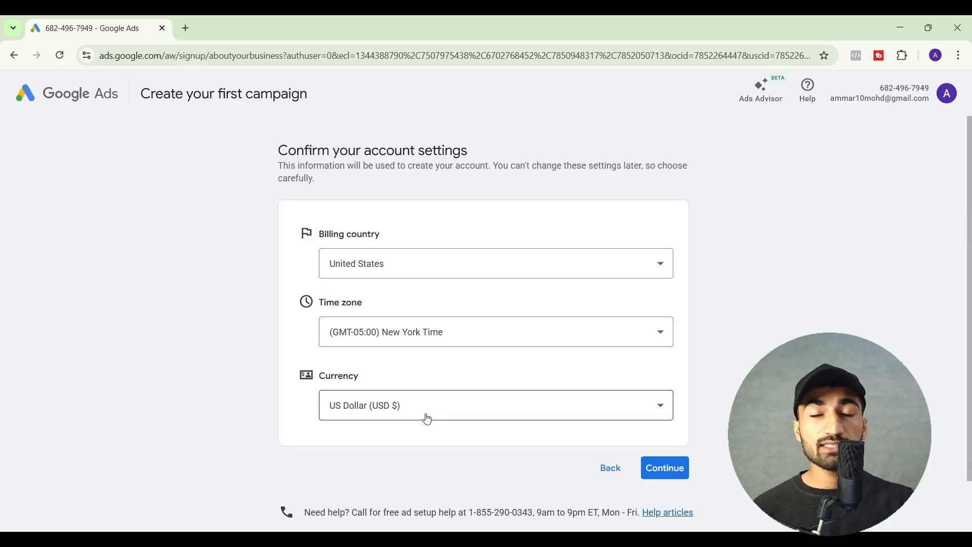
Confirm the account settings with United States as billing country, New York time zone and US Dollar currency
{"action": "scroll", "coordinate": [429, 419], "scroll_direction": "down", "scroll_amount": 1}
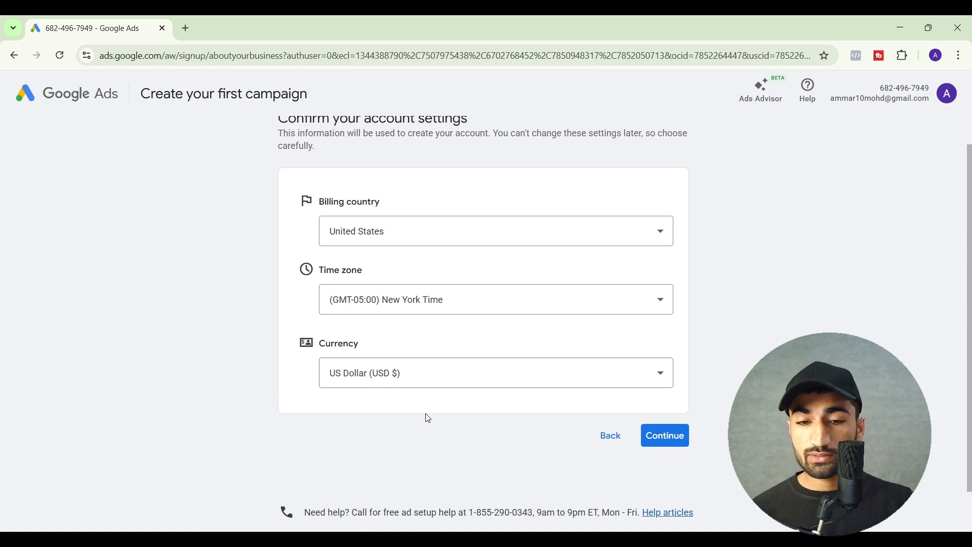
{"action": "left_click", "coordinate": [670, 438]}
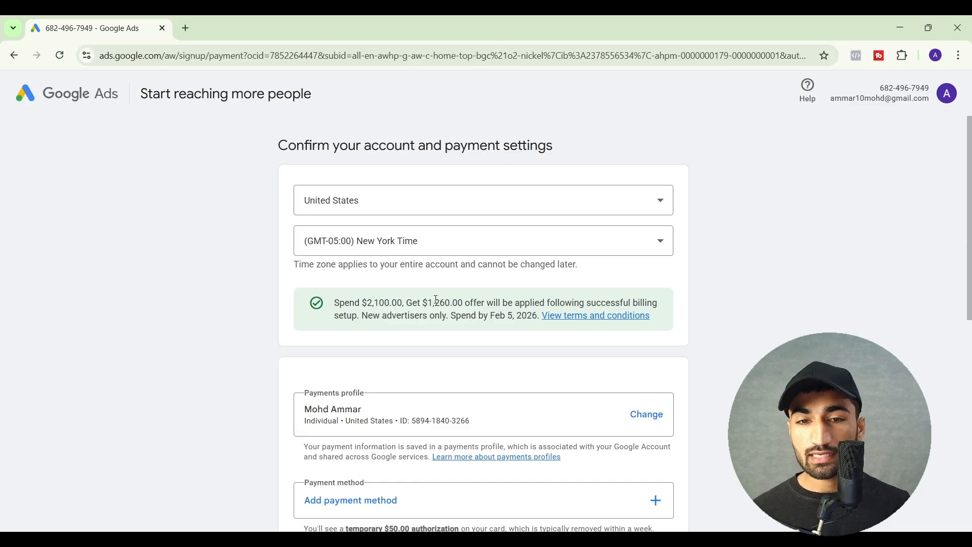
Review the sign-up offer's spending terms, the payments profile section and the payment method types available for the account
{"action": "left_click_drag", "start_coordinate": [428, 304], "coordinate": [454, 304]}
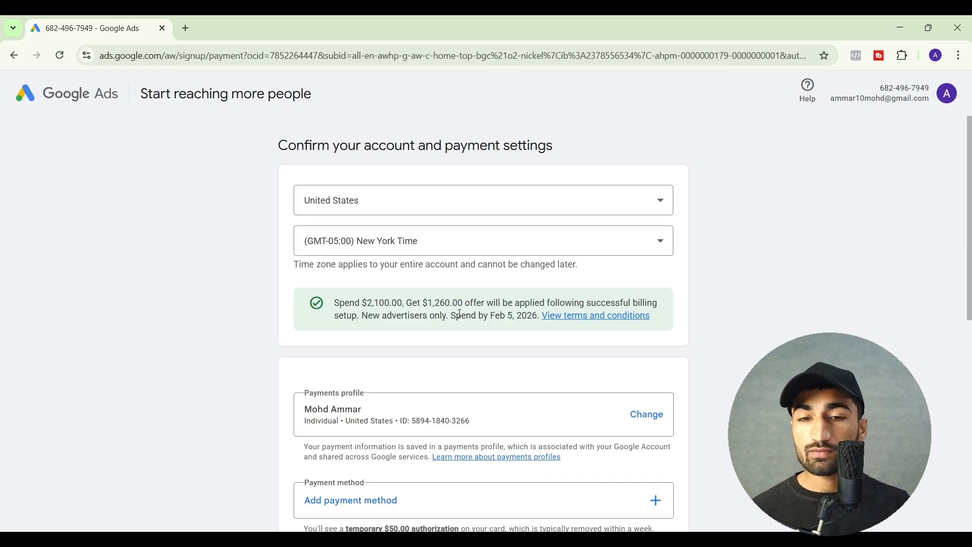
{"action": "double_click", "coordinate": [460, 316]}
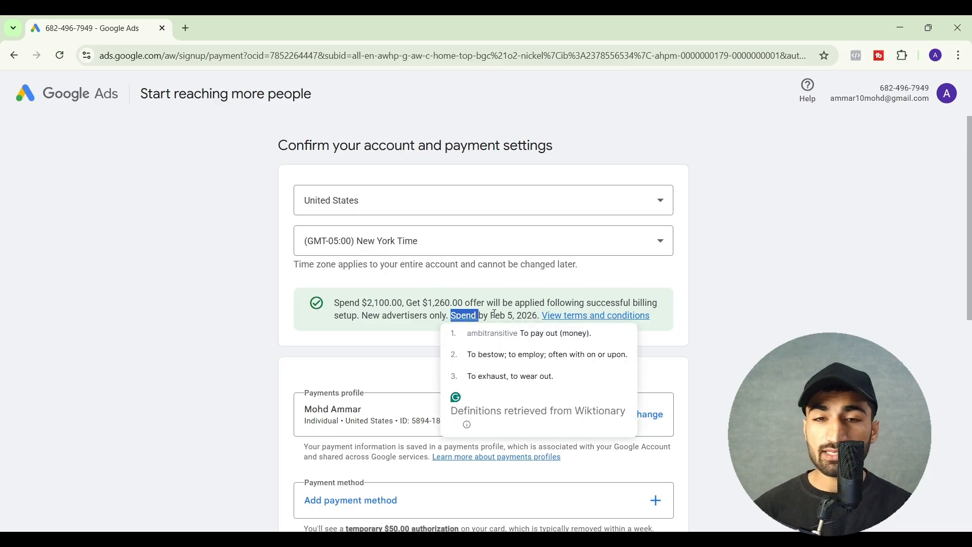
{"action": "left_click", "coordinate": [433, 327]}
{"action": "scroll", "coordinate": [433, 326], "scroll_direction": "down", "scroll_amount": 2}
{"action": "scroll", "coordinate": [433, 328], "scroll_direction": "down", "scroll_amount": 1}
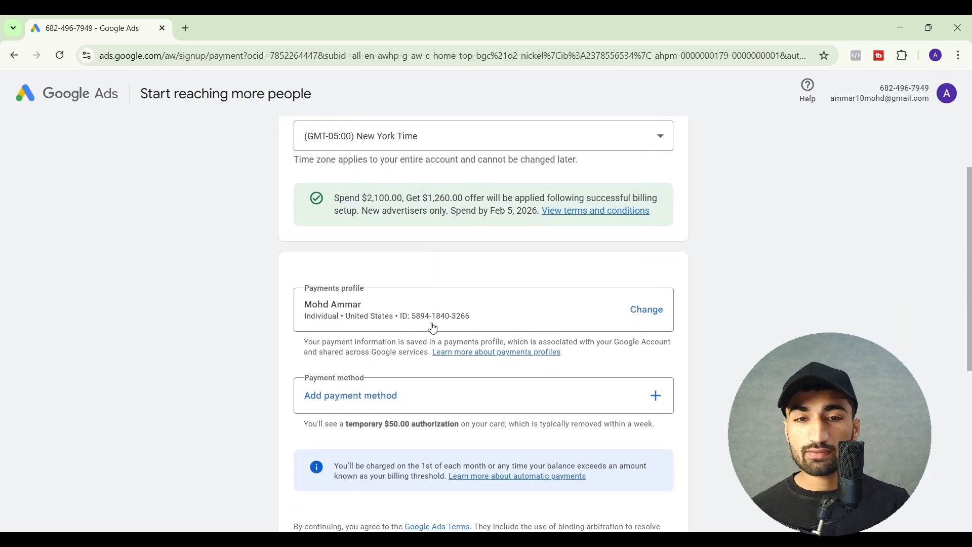
{"action": "scroll", "coordinate": [433, 328], "scroll_direction": "down", "scroll_amount": 3}
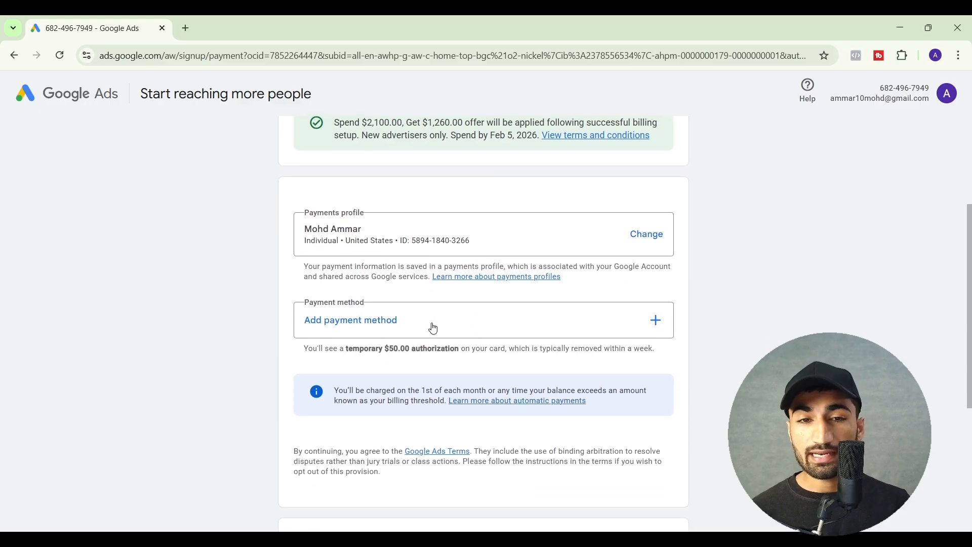
{"action": "left_click", "coordinate": [643, 323]}
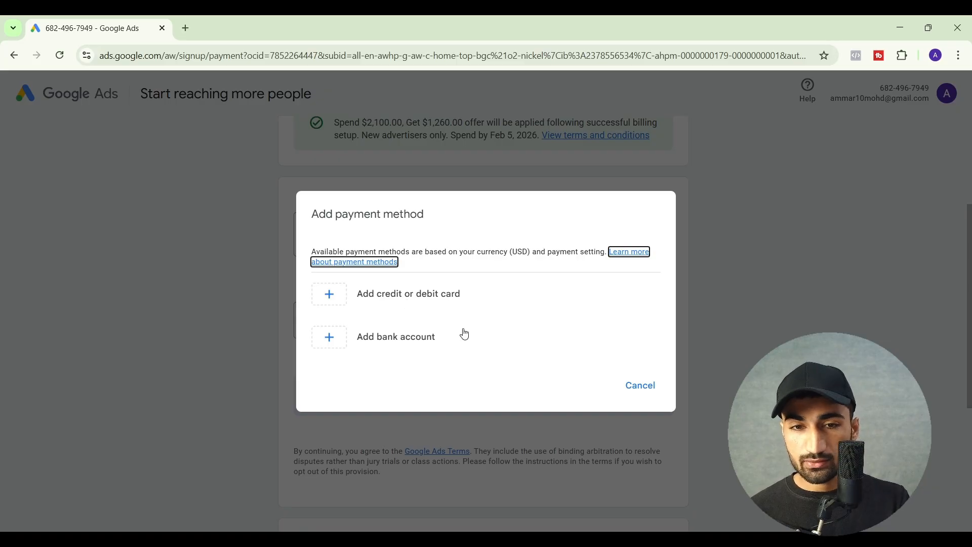
{"action": "left_click", "coordinate": [641, 395]}
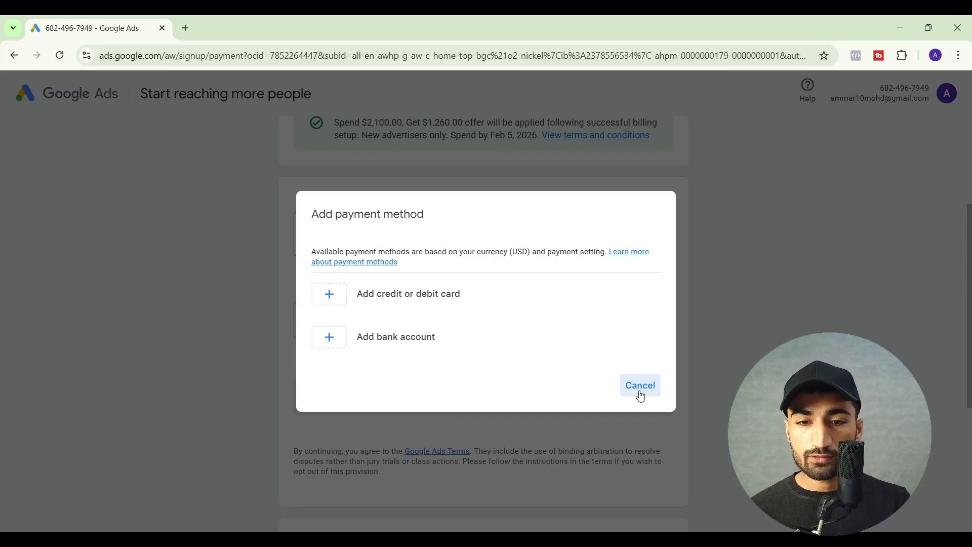
Decline personalized guidance from a Google Ads account strategist and submit the account and payment settings
{"action": "scroll", "coordinate": [429, 366], "scroll_direction": "down", "scroll_amount": 5}
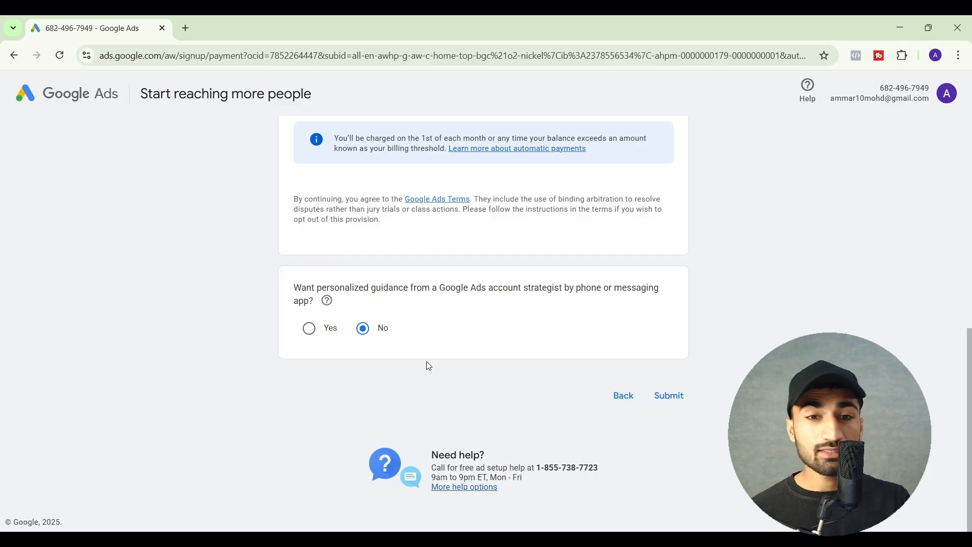
{"action": "left_click", "coordinate": [363, 329]}
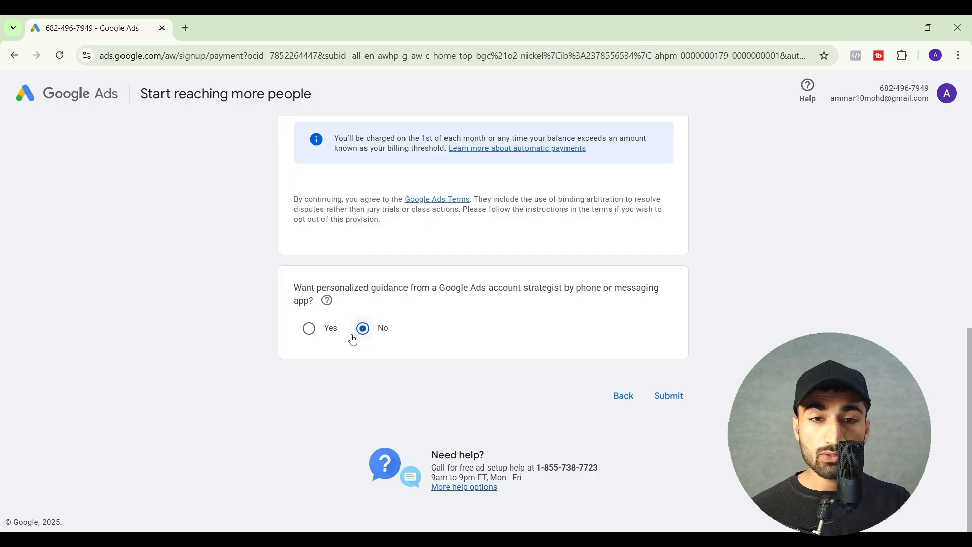
{"action": "left_click", "coordinate": [674, 401]}
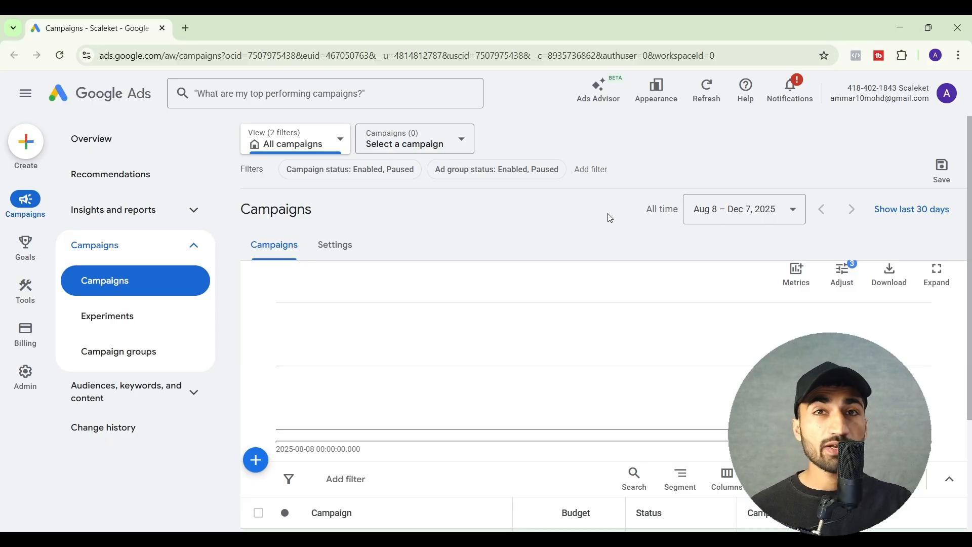
Examine the advertiser verification tasks for EU political ads and agency or client information, and return to the campaigns overview
{"action": "mouse_move", "coordinate": [18, 345]}
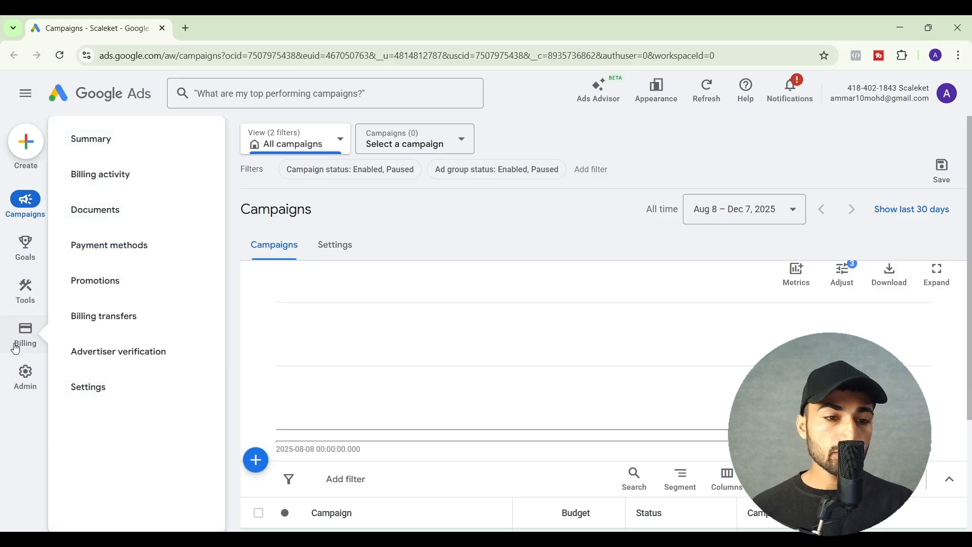
{"action": "left_click", "coordinate": [102, 354]}
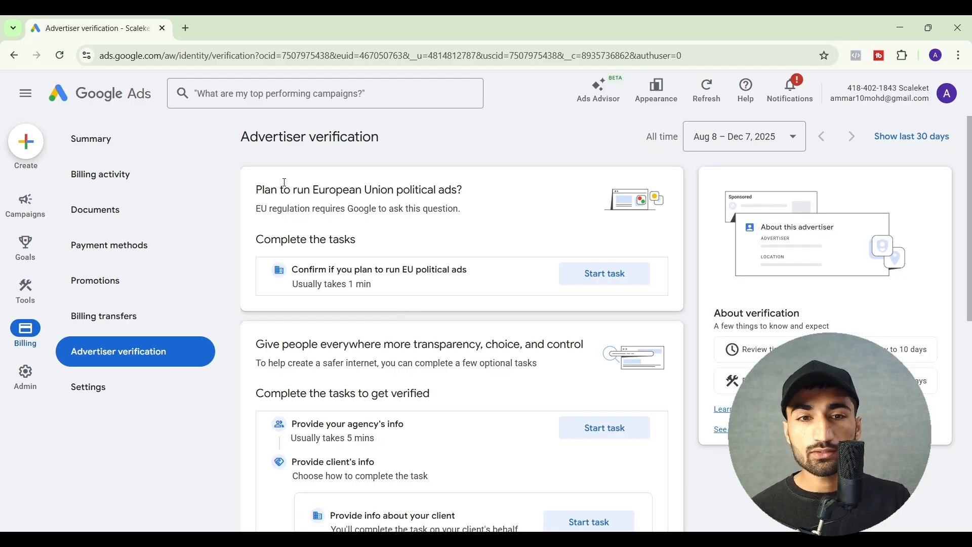
{"action": "left_click_drag", "start_coordinate": [313, 191], "coordinate": [462, 189]}
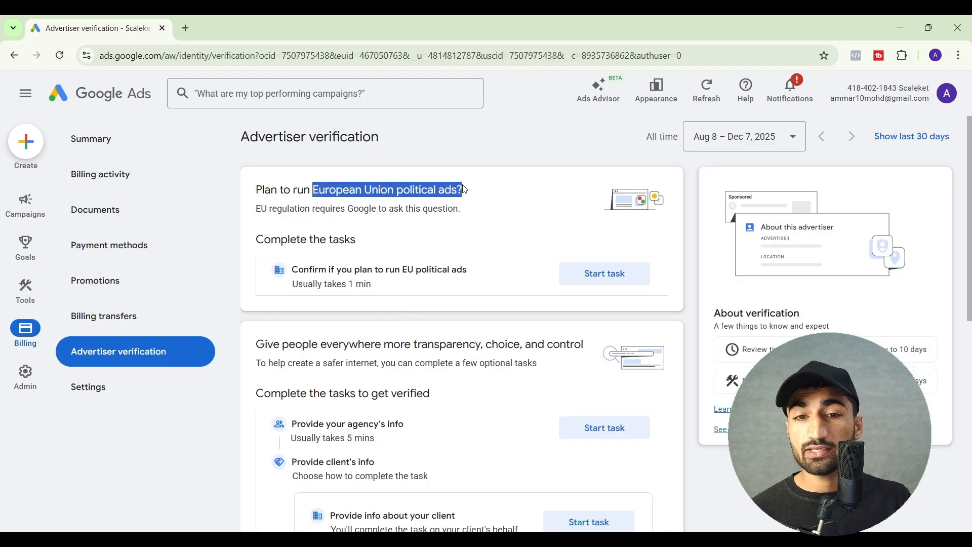
{"action": "left_click", "coordinate": [463, 189]}
{"action": "scroll", "coordinate": [462, 187], "scroll_direction": "down", "scroll_amount": 2}
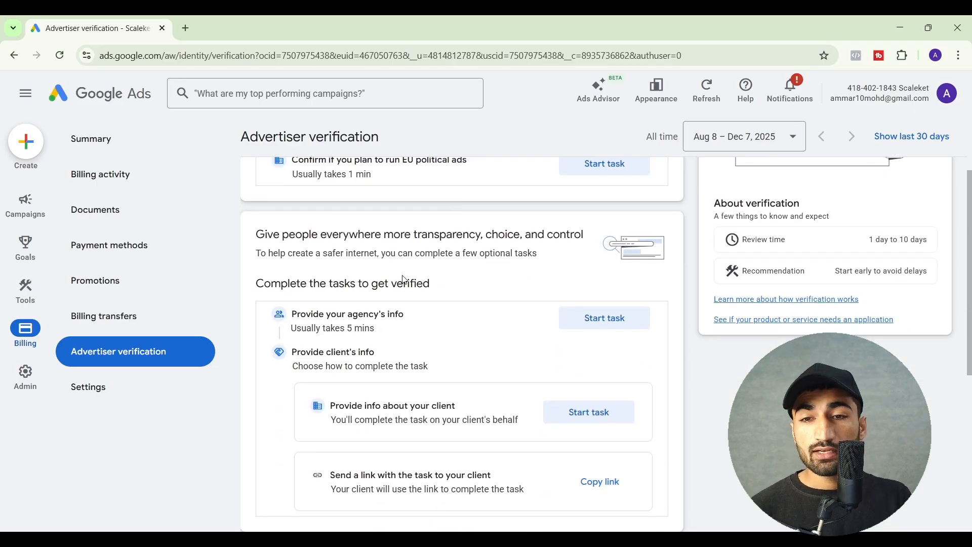
{"action": "scroll", "coordinate": [404, 279], "scroll_direction": "down", "scroll_amount": 5}
{"action": "scroll", "coordinate": [405, 280], "scroll_direction": "up", "scroll_amount": 8}
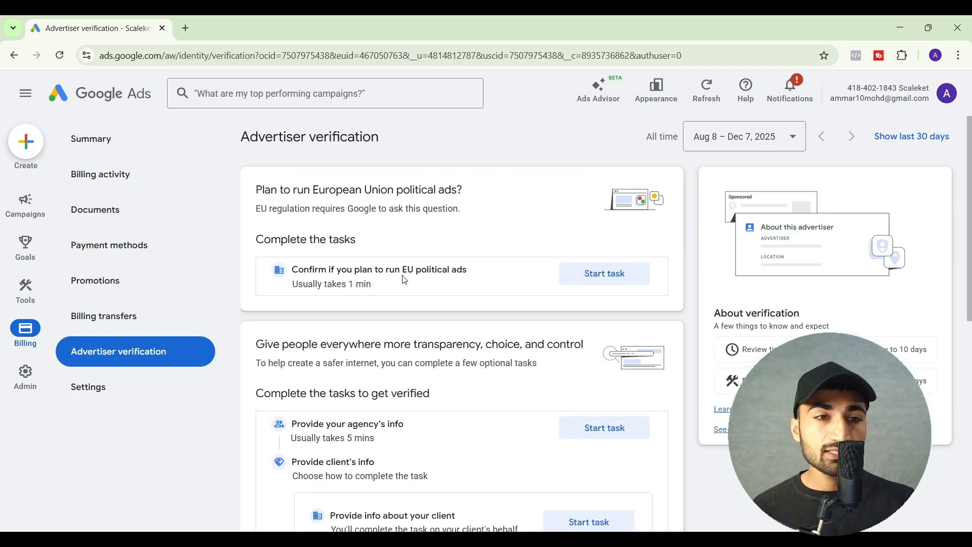
{"action": "mouse_move", "coordinate": [25, 203]}
{"action": "left_click", "coordinate": [93, 140]}
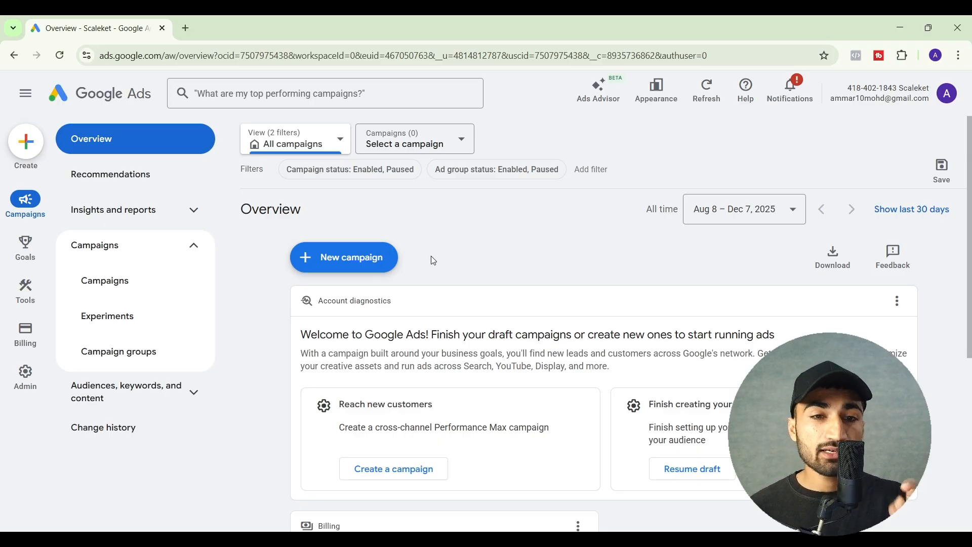
Go to the auto-apply recommendation settings by way of the Auto-apply entry in the account settings
{"action": "mouse_move", "coordinate": [36, 393]}
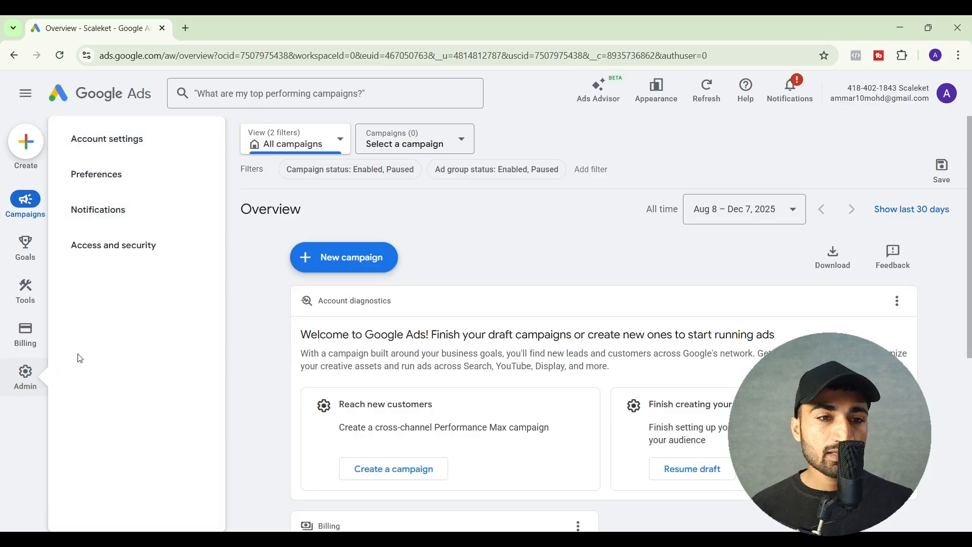
{"action": "left_click", "coordinate": [112, 147]}
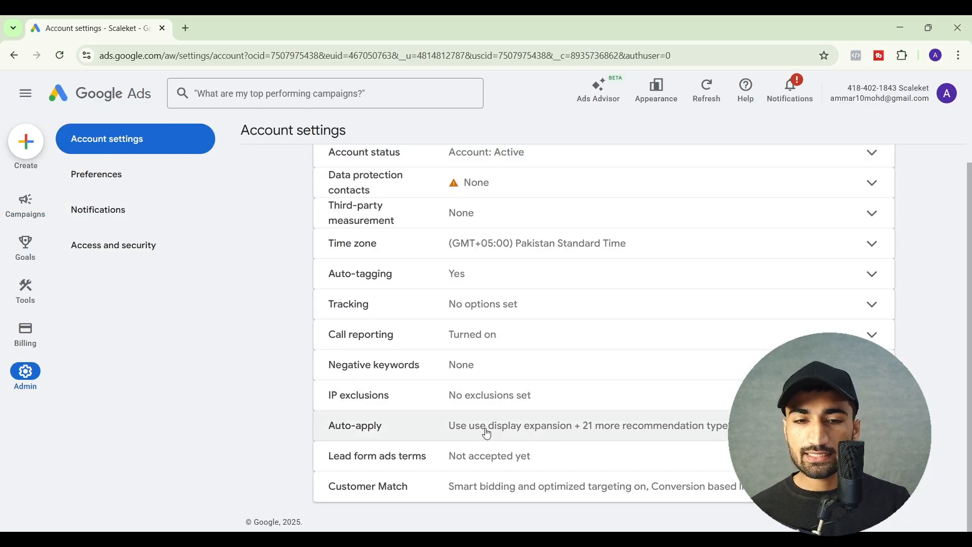
{"action": "left_click", "coordinate": [488, 435]}
{"action": "scroll", "coordinate": [488, 434], "scroll_direction": "down", "scroll_amount": 3}
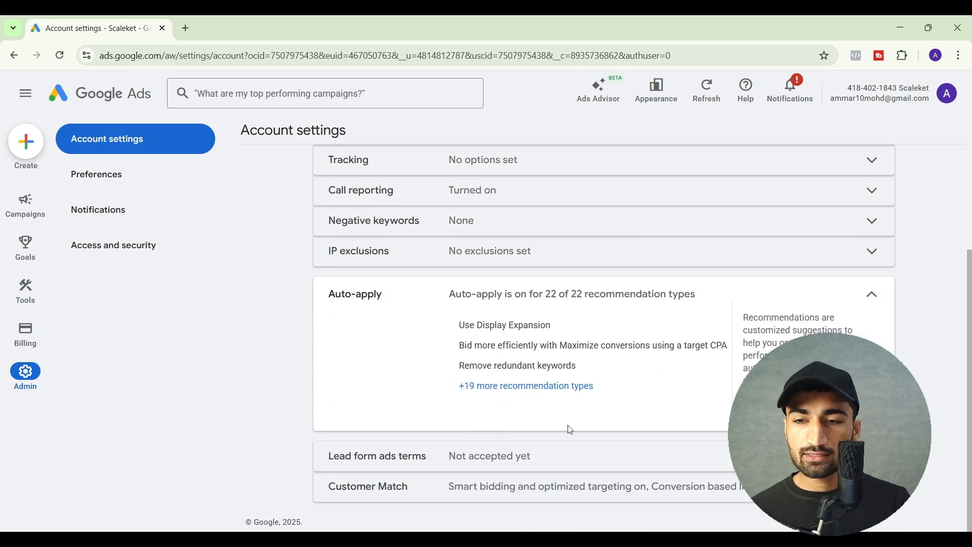
{"action": "left_click", "coordinate": [778, 417]}
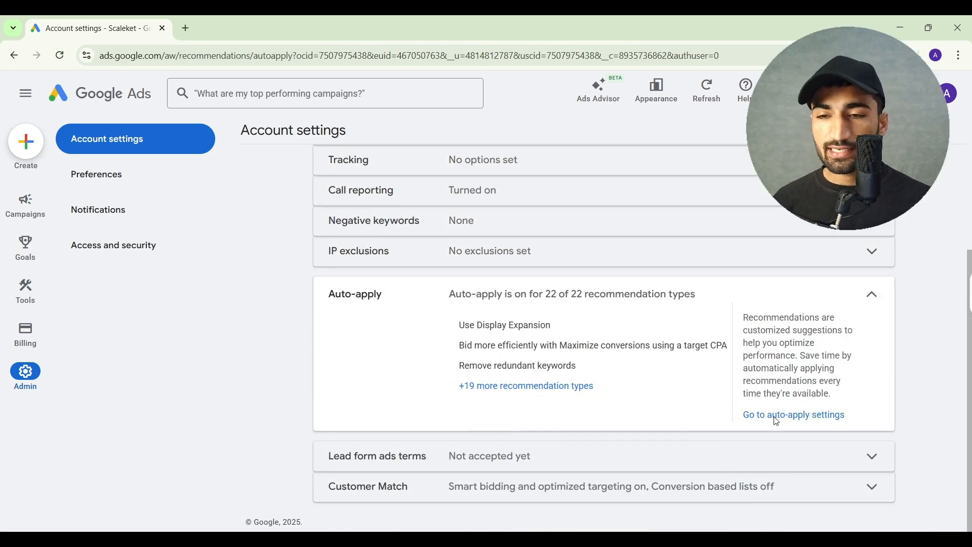
{"action": "scroll", "coordinate": [552, 384], "scroll_direction": "down", "scroll_amount": 2}
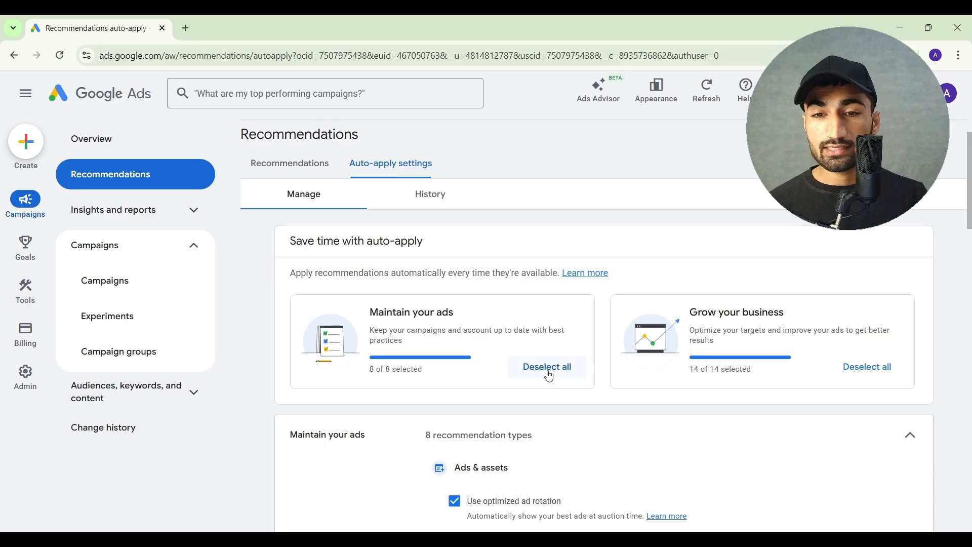
Deselect all auto-apply recommendation types for both Maintain your ads and Grow your business
{"action": "left_click", "coordinate": [550, 374]}
{"action": "left_click", "coordinate": [846, 398]}
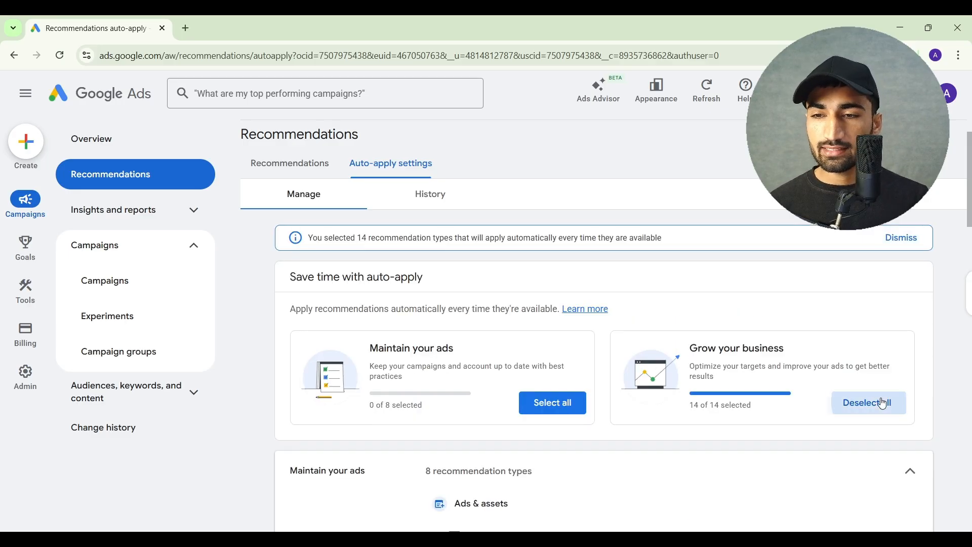
{"action": "scroll", "coordinate": [656, 402], "scroll_direction": "down", "scroll_amount": 5}
{"action": "scroll", "coordinate": [657, 403], "scroll_direction": "up", "scroll_amount": 5}
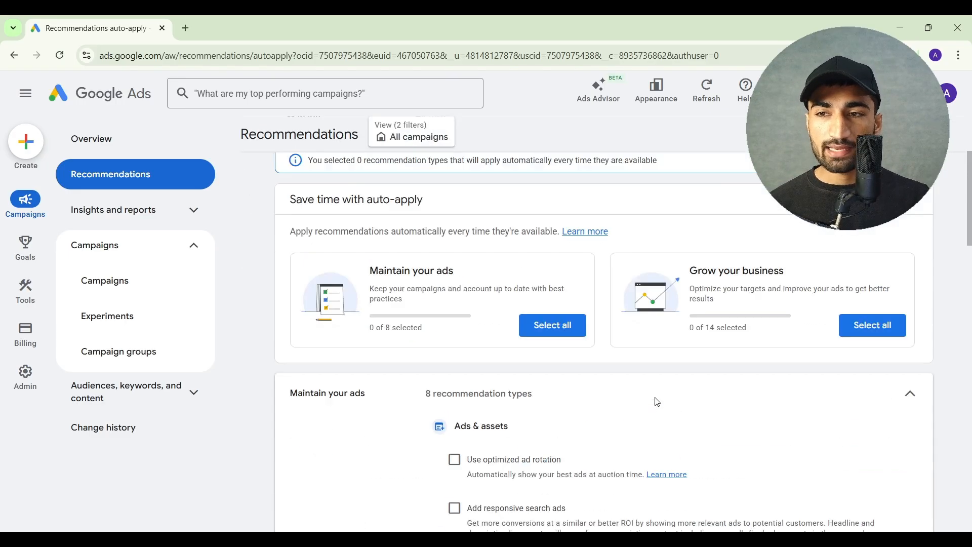
Examine the account-level negative keywords in the account settings and return to the campaigns overview
{"action": "scroll", "coordinate": [657, 403], "scroll_direction": "down", "scroll_amount": 20}
{"action": "scroll", "coordinate": [657, 403], "scroll_direction": "up", "scroll_amount": 20}
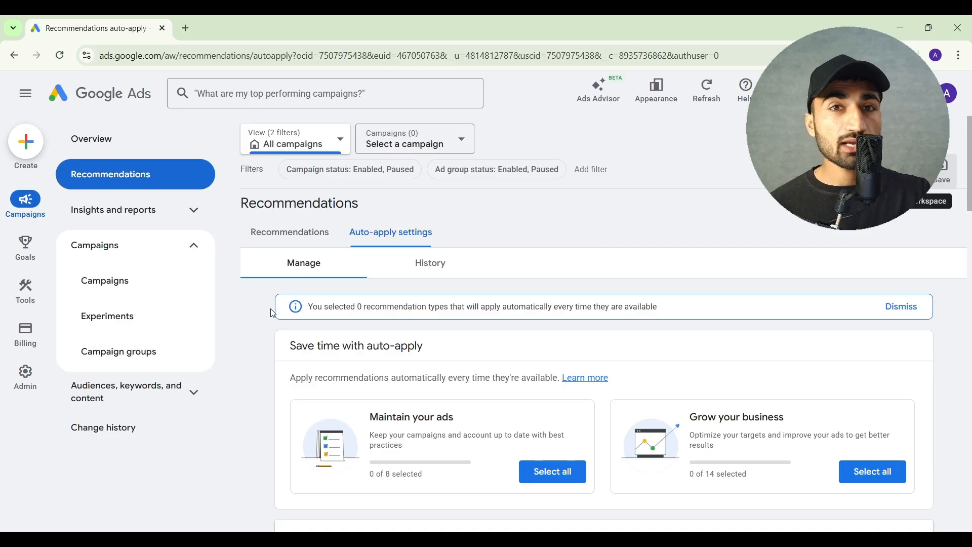
{"action": "mouse_move", "coordinate": [16, 392]}
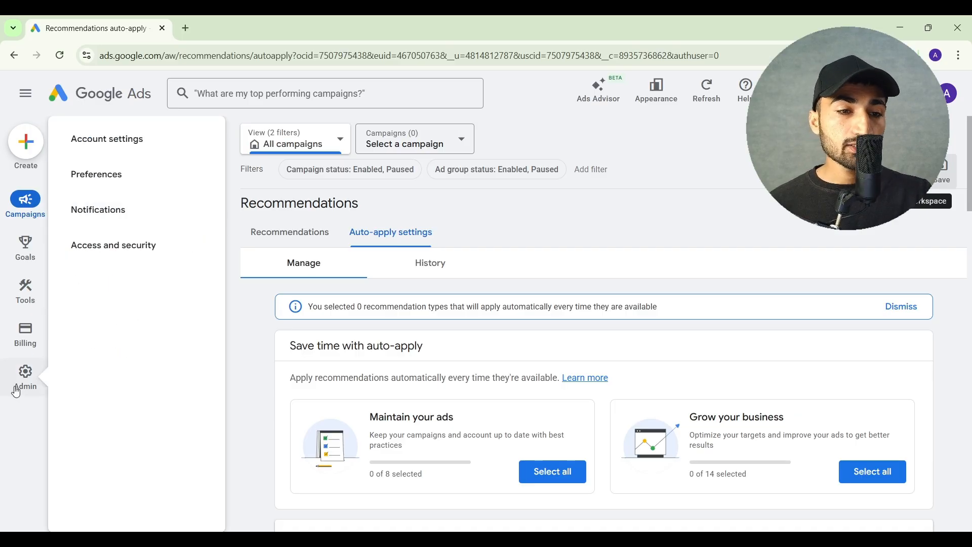
{"action": "left_click", "coordinate": [103, 138]}
{"action": "left_click", "coordinate": [626, 337]}
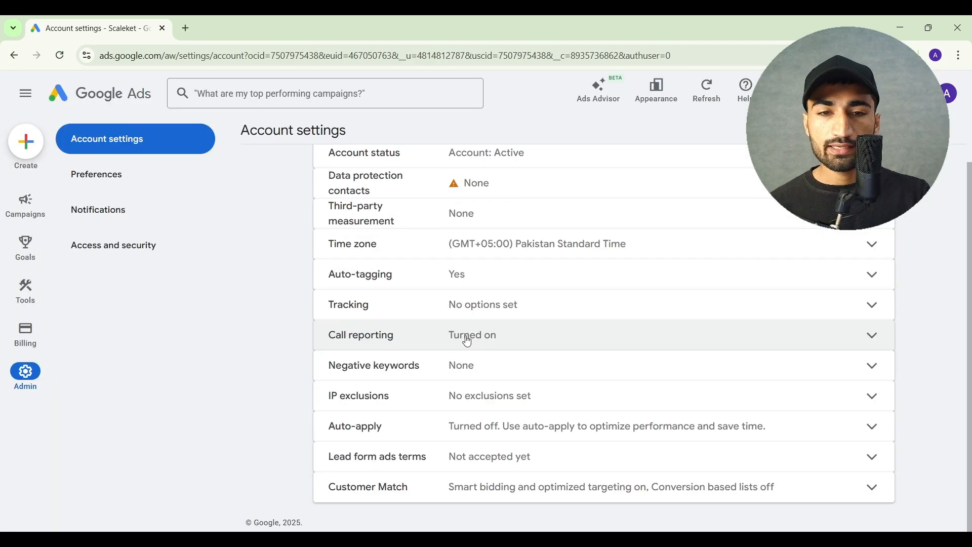
{"action": "left_click", "coordinate": [450, 366]}
{"action": "scroll", "coordinate": [454, 361], "scroll_direction": "down", "scroll_amount": 1}
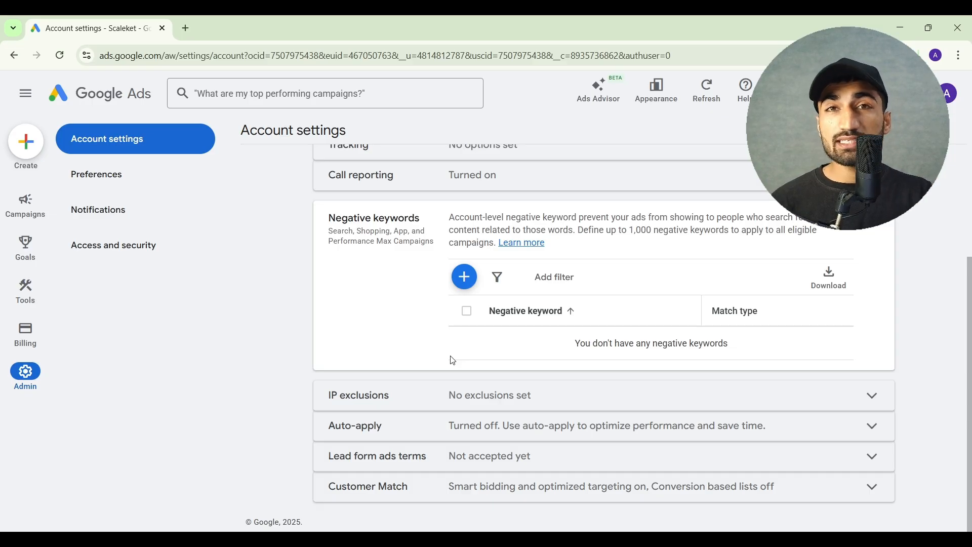
{"action": "left_click", "coordinate": [414, 231]}
{"action": "mouse_move", "coordinate": [29, 206]}
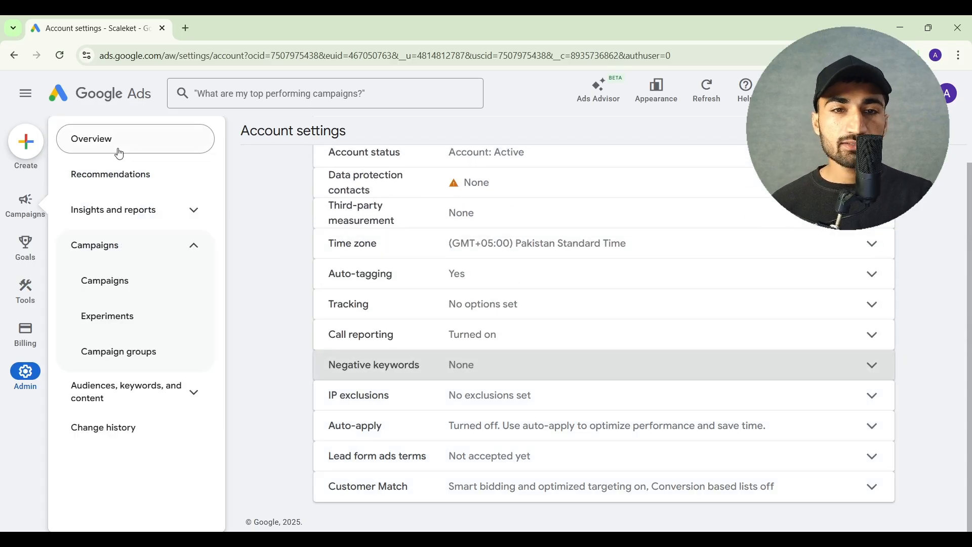
{"action": "left_click", "coordinate": [118, 149]}
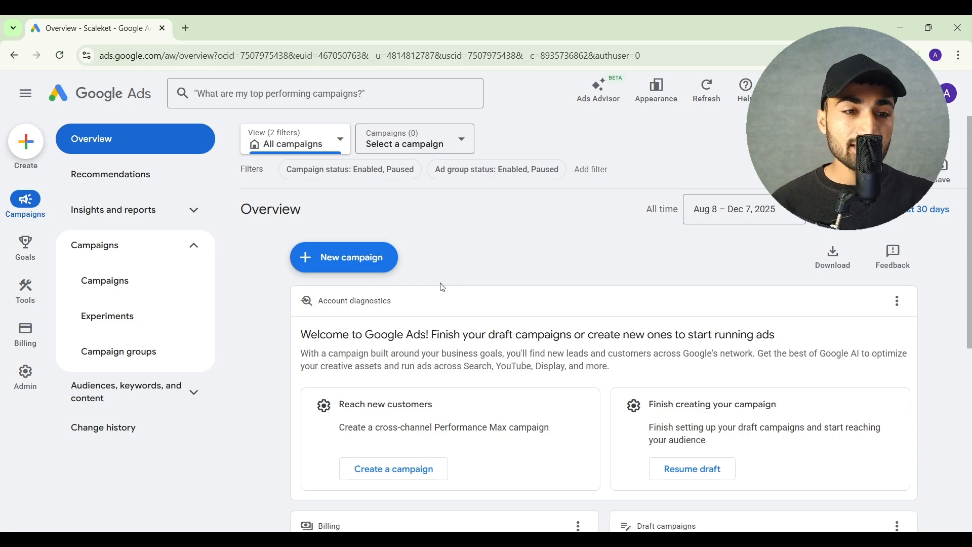
Examine the conversion actions summary in the account's goals
{"action": "mouse_move", "coordinate": [23, 243]}
{"action": "left_click", "coordinate": [148, 145]}
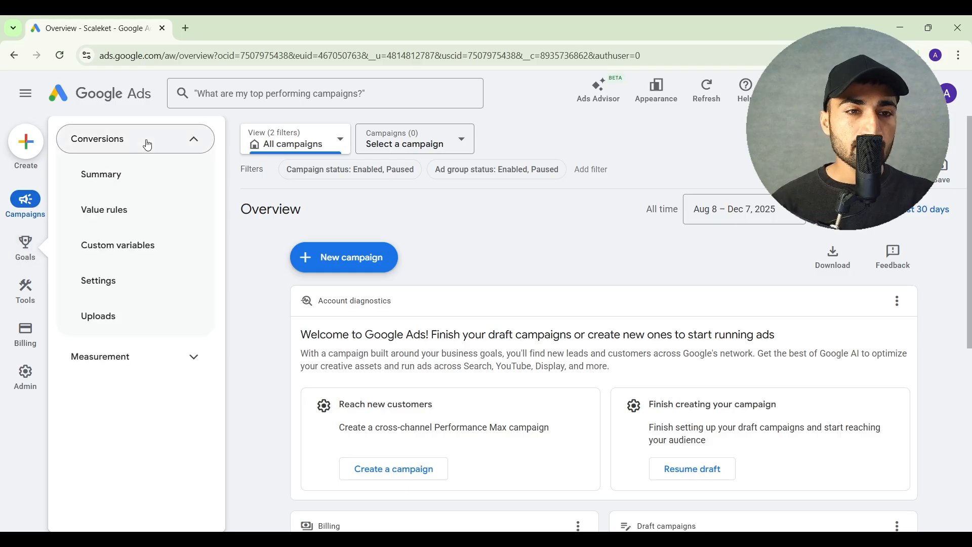
{"action": "left_click", "coordinate": [131, 182]}
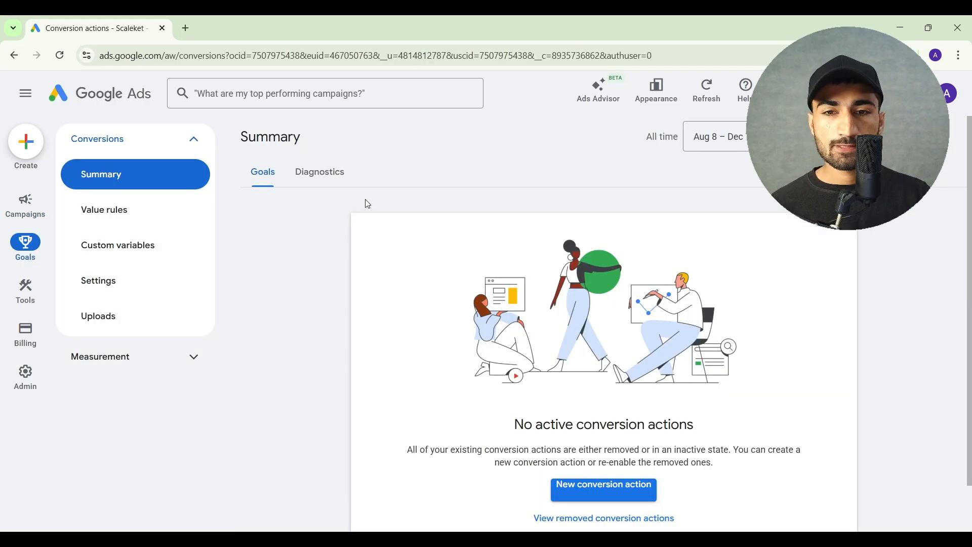
{"action": "scroll", "coordinate": [368, 204], "scroll_direction": "down", "scroll_amount": 1}
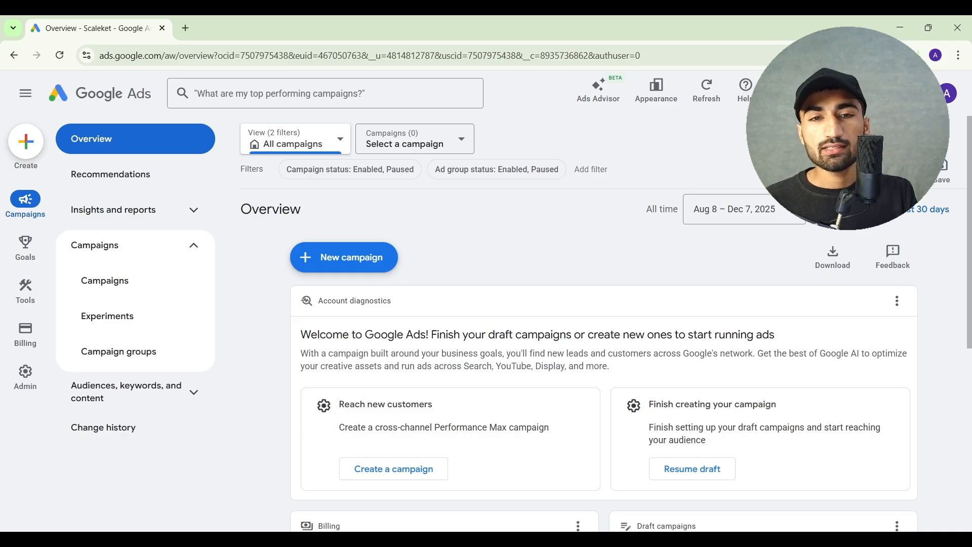
Start a new campaign from the overview and select Search as its campaign type
{"action": "left_click", "coordinate": [362, 263]}
{"action": "left_click", "coordinate": [363, 264]}
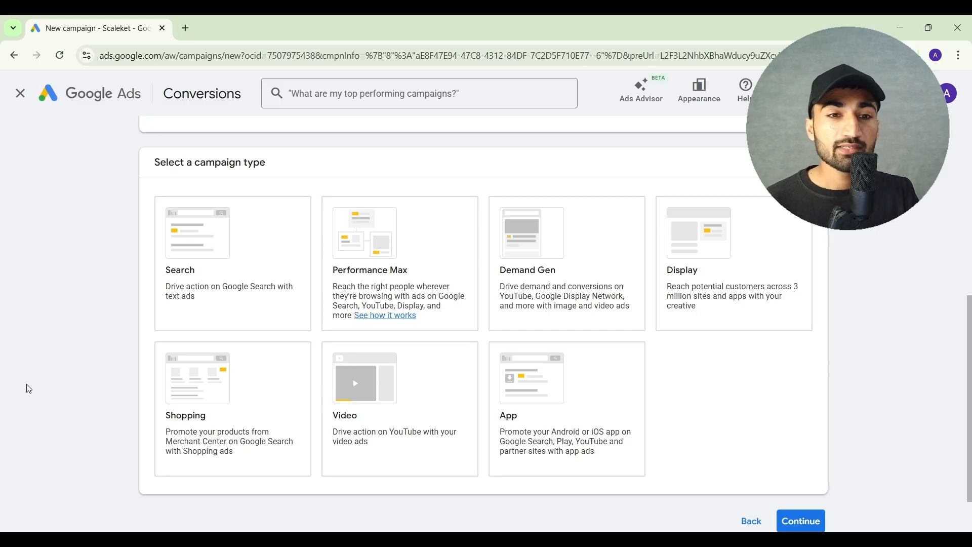
{"action": "left_click", "coordinate": [190, 278]}
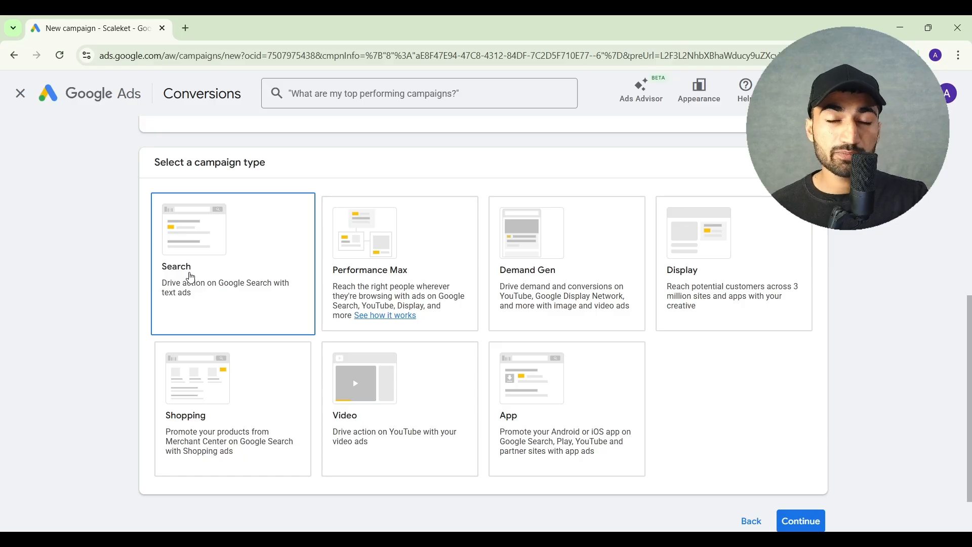
Search Google for "cleaning company ny" in a new tab, examine the sponsored results, and return to the campaign setup
{"action": "left_click", "coordinate": [186, 29]}
{"action": "type", "text": "clean"}
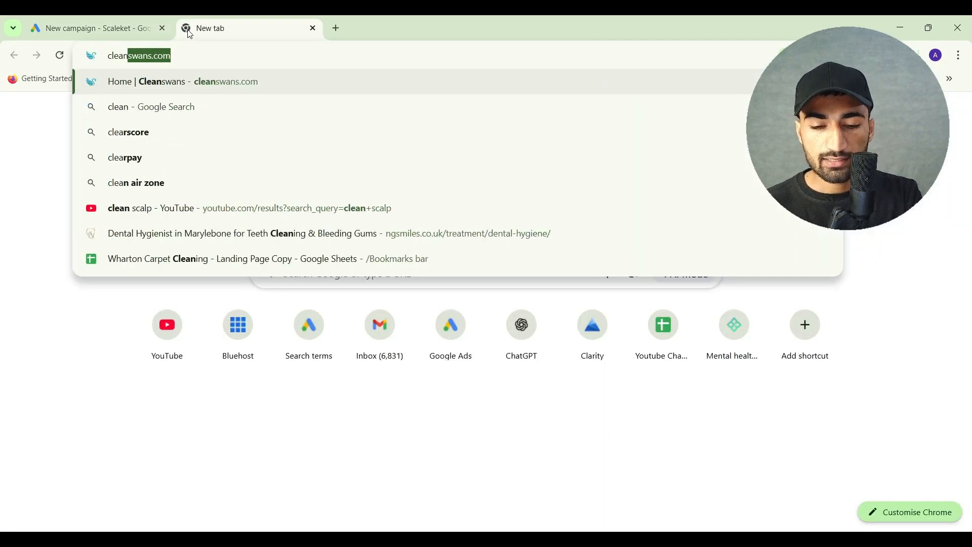
{"action": "type", "text": "ing company n"}
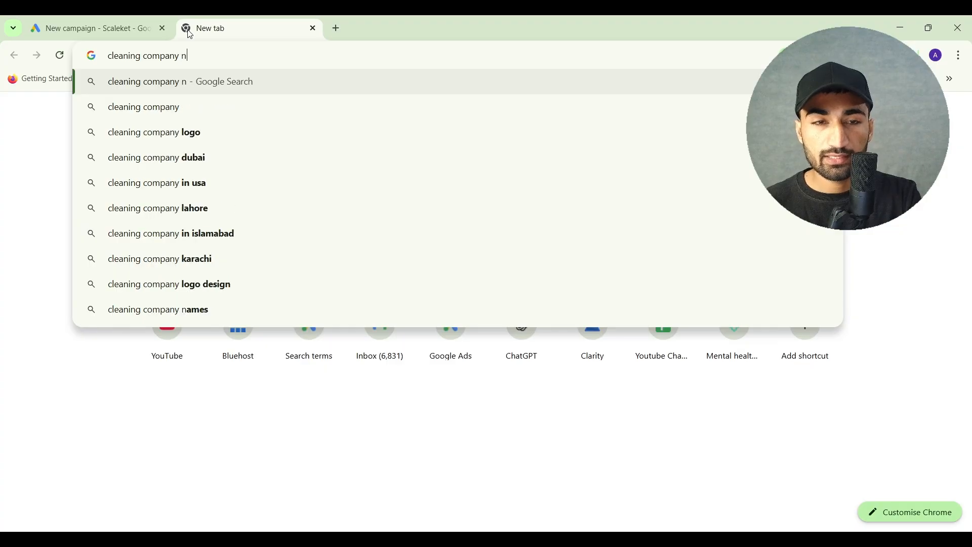
{"action": "type", "text": "y"}
{"action": "key", "text": "Return"}
{"action": "scroll", "coordinate": [54, 298], "scroll_direction": "down", "scroll_amount": 1}
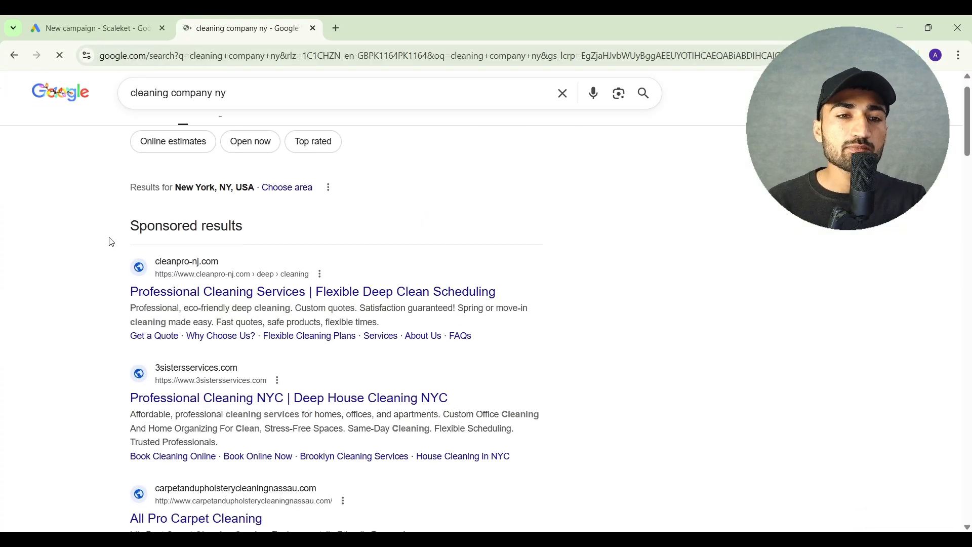
{"action": "scroll", "coordinate": [112, 242], "scroll_direction": "down", "scroll_amount": 2}
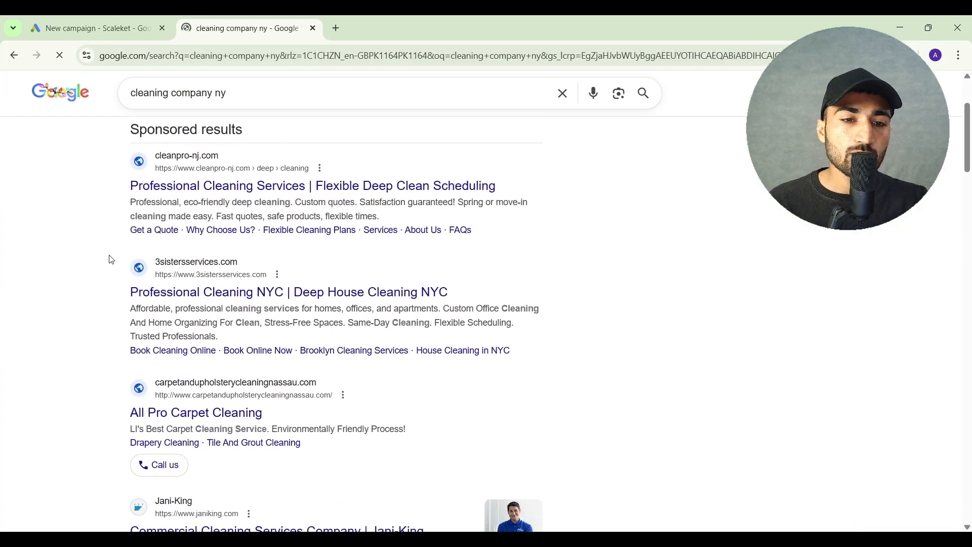
{"action": "scroll", "coordinate": [111, 260], "scroll_direction": "down", "scroll_amount": 5}
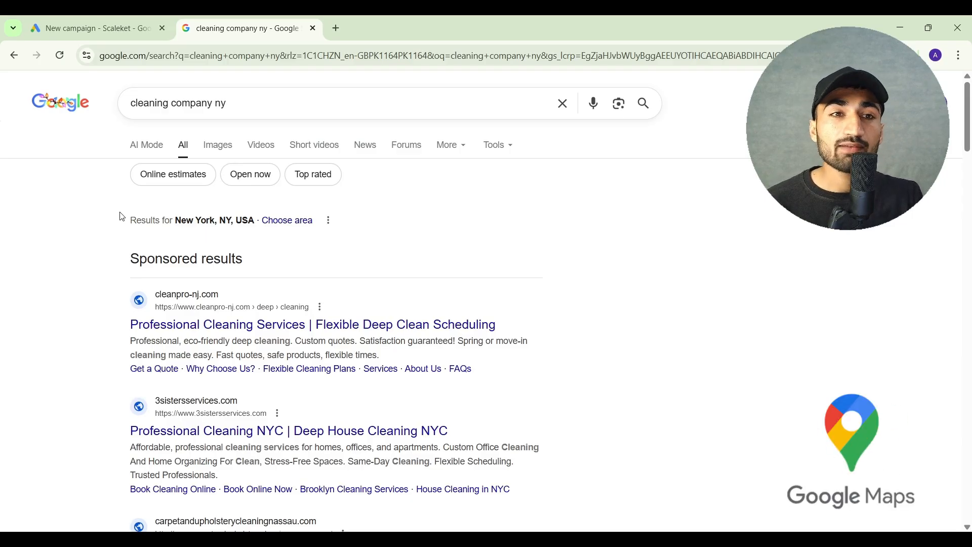
{"action": "left_click", "coordinate": [91, 28]}
Try the Display, Demand Gen and Performance Max campaign types and view example ads on Speedtest and YouTube
{"action": "left_click", "coordinate": [211, 304]}
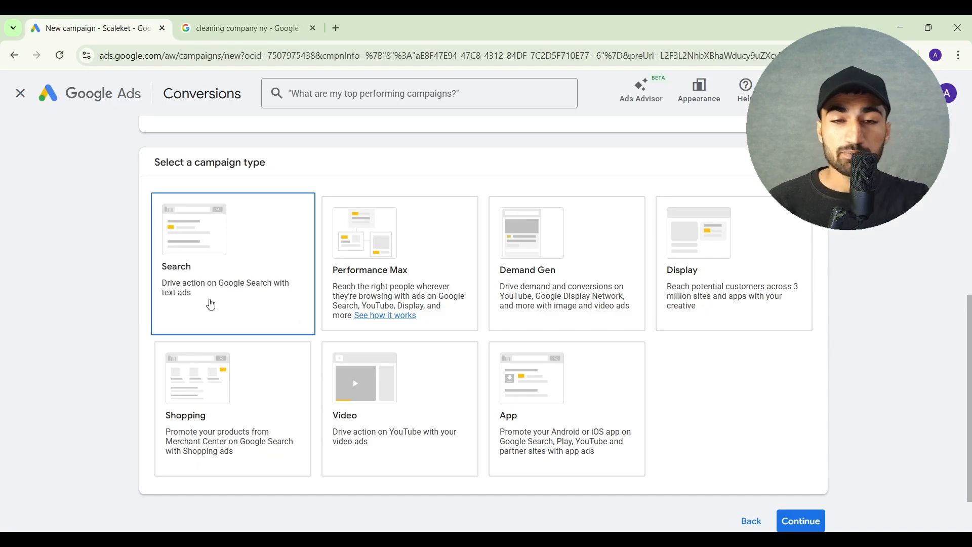
{"action": "left_click", "coordinate": [747, 309]}
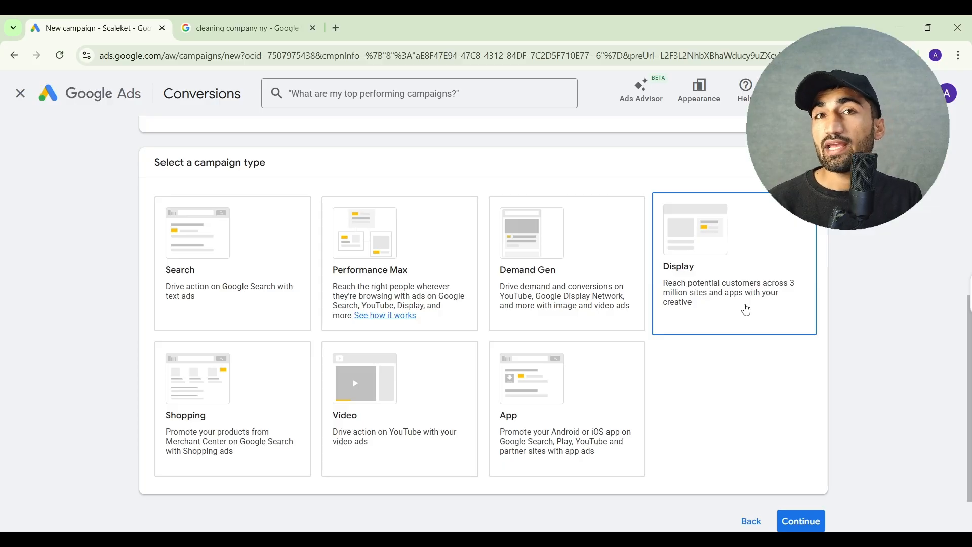
{"action": "left_click", "coordinate": [744, 308]}
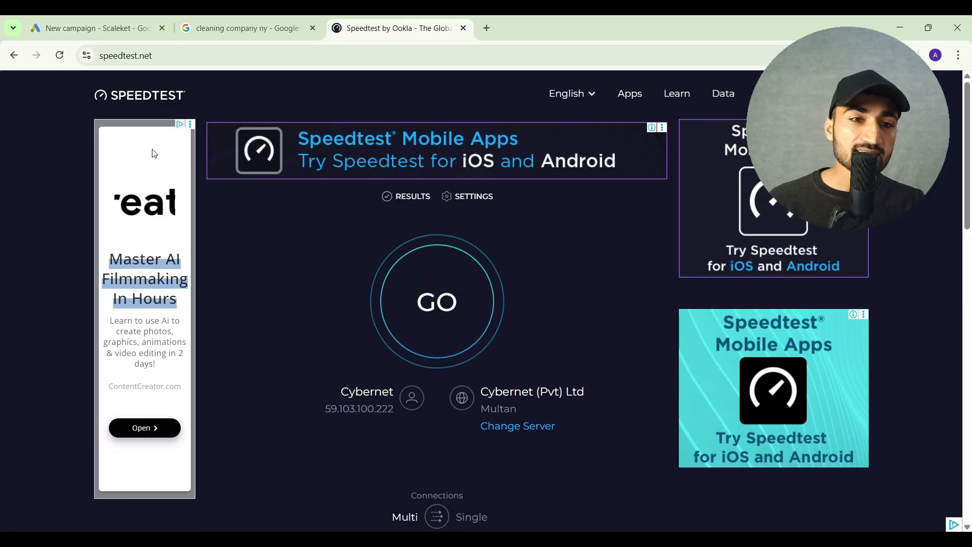
{"action": "triple_click", "coordinate": [146, 265]}
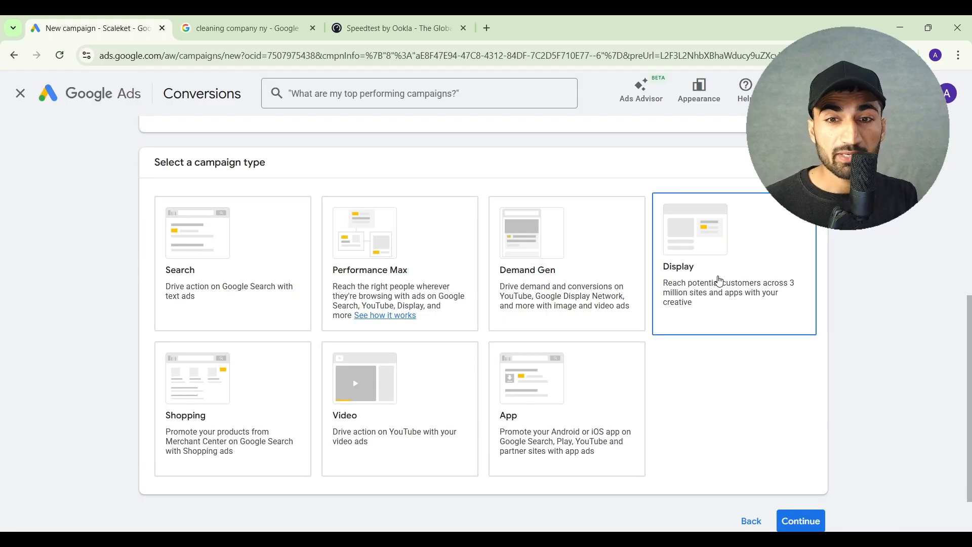
{"action": "left_click", "coordinate": [561, 287]}
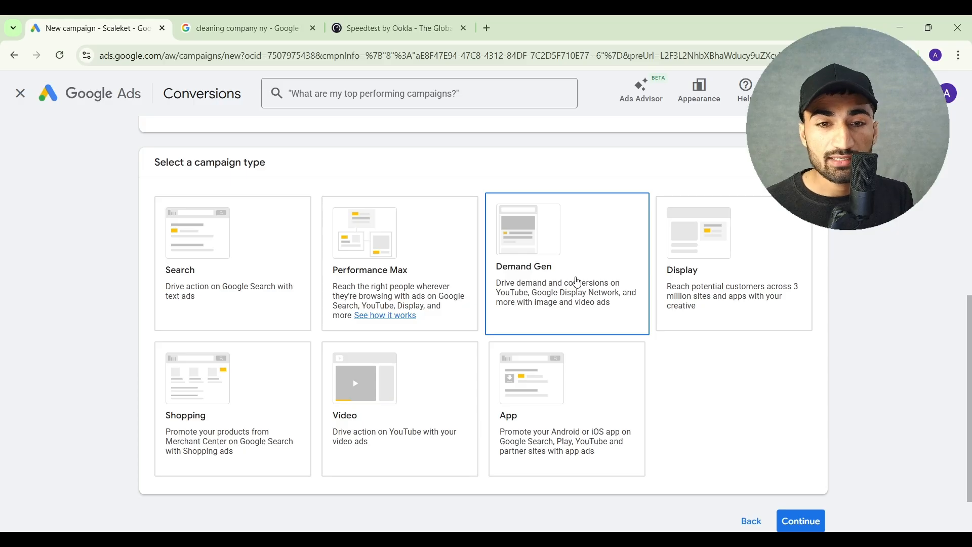
{"action": "left_click", "coordinate": [408, 291]}
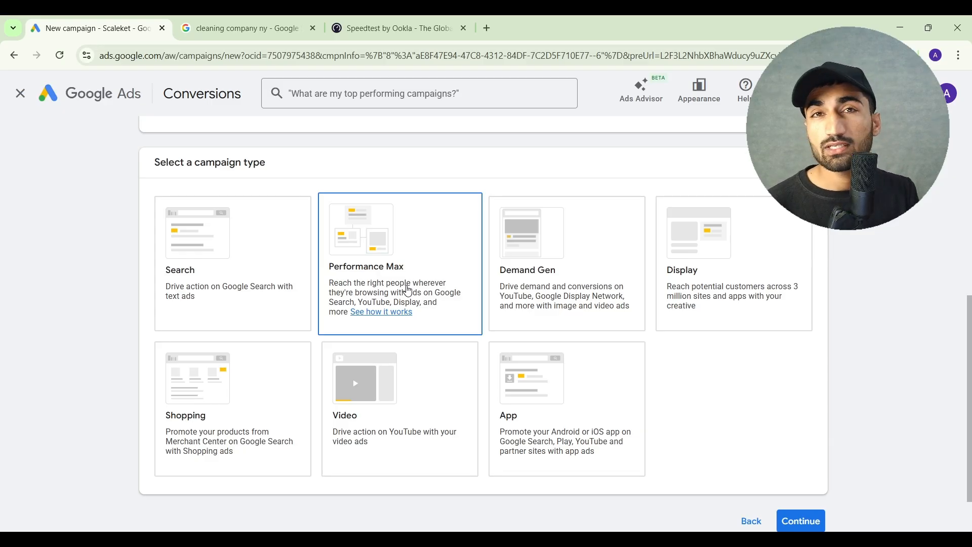
Select Search as the campaign type, review the cleaning company search results again, and continue to the goal selection
{"action": "left_click", "coordinate": [231, 275]}
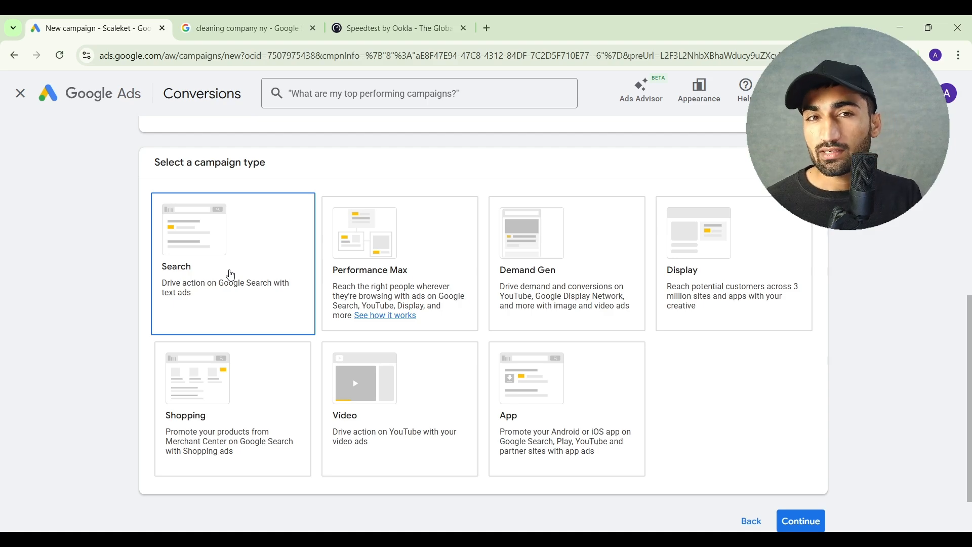
{"action": "left_click", "coordinate": [265, 16]}
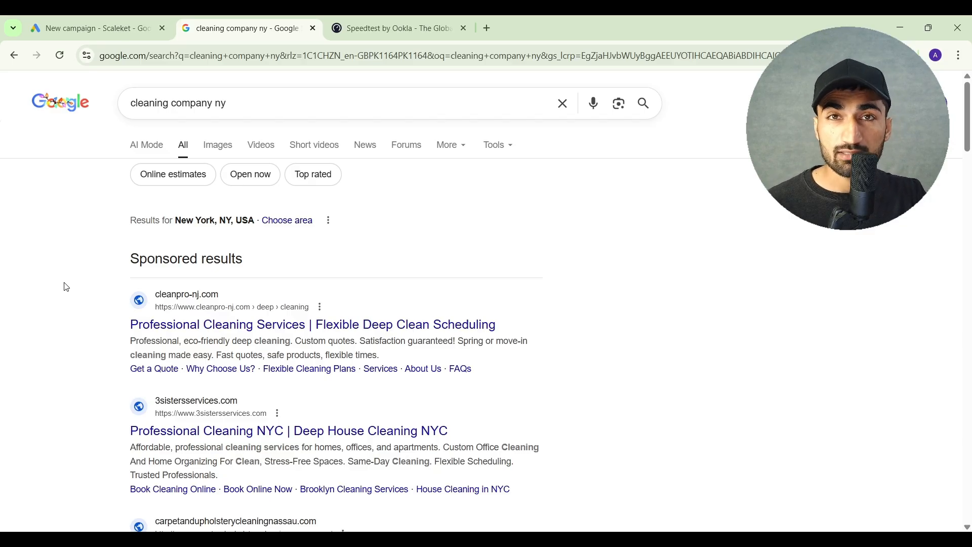
{"action": "left_click", "coordinate": [91, 29]}
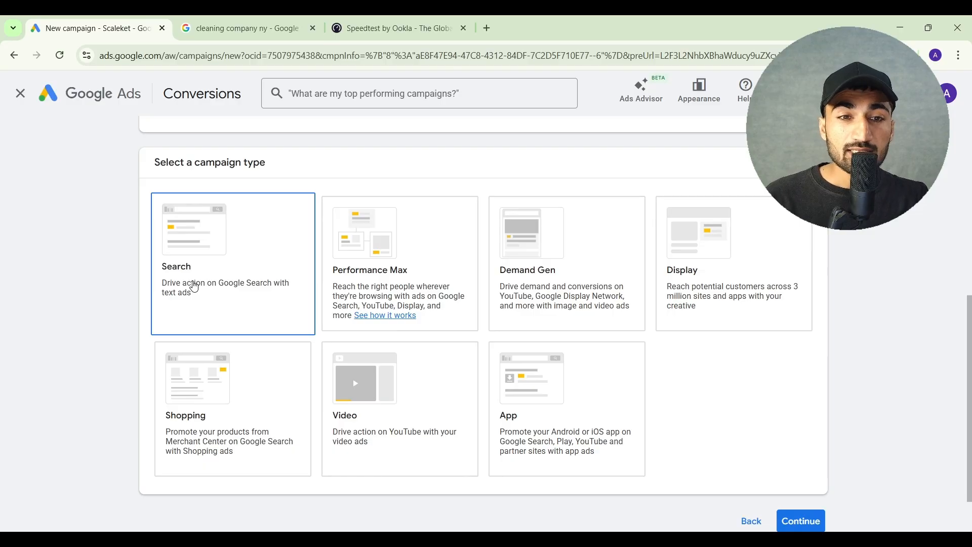
{"action": "left_click", "coordinate": [194, 287]}
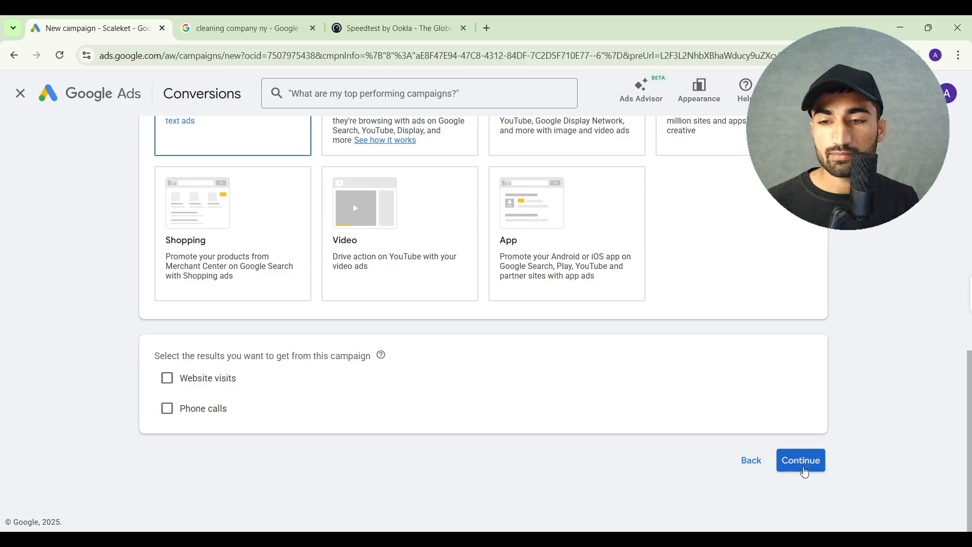
{"action": "left_click", "coordinate": [806, 472]}
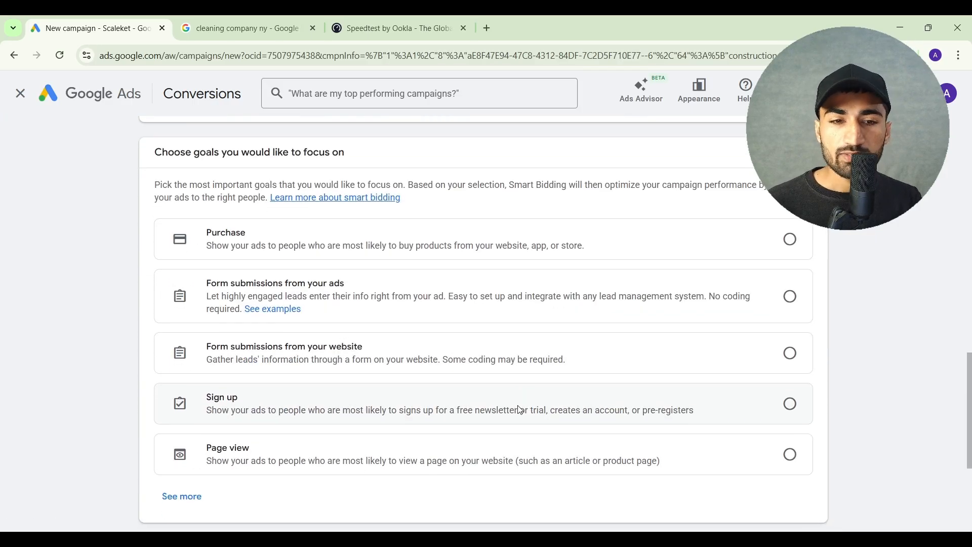
Choose "Form submissions from your website" as the goal the campaign focuses on
{"action": "scroll", "coordinate": [520, 410], "scroll_direction": "down", "scroll_amount": 2}
{"action": "scroll", "coordinate": [519, 410], "scroll_direction": "up", "scroll_amount": 1}
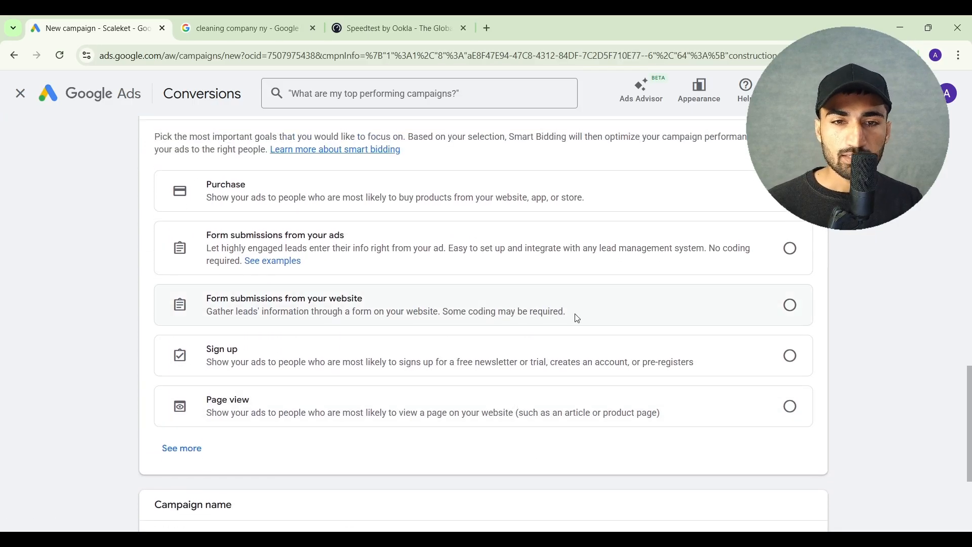
{"action": "left_click", "coordinate": [791, 305]}
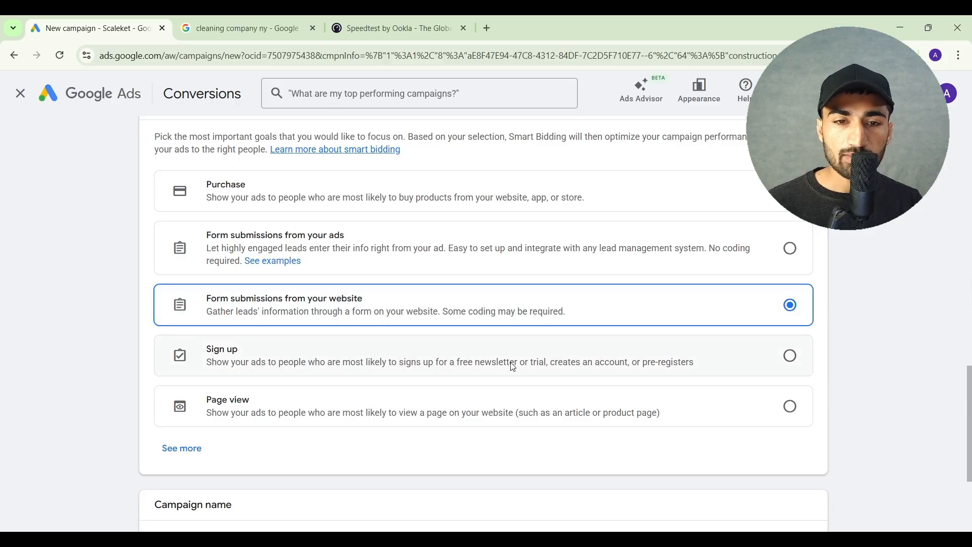
Name the campaign "Plumbing / Leads / Jan." and start it as a new campaign instead of finishing a saved draft
{"action": "scroll", "coordinate": [512, 365], "scroll_direction": "down", "scroll_amount": 3}
{"action": "left_click", "coordinate": [229, 381]}
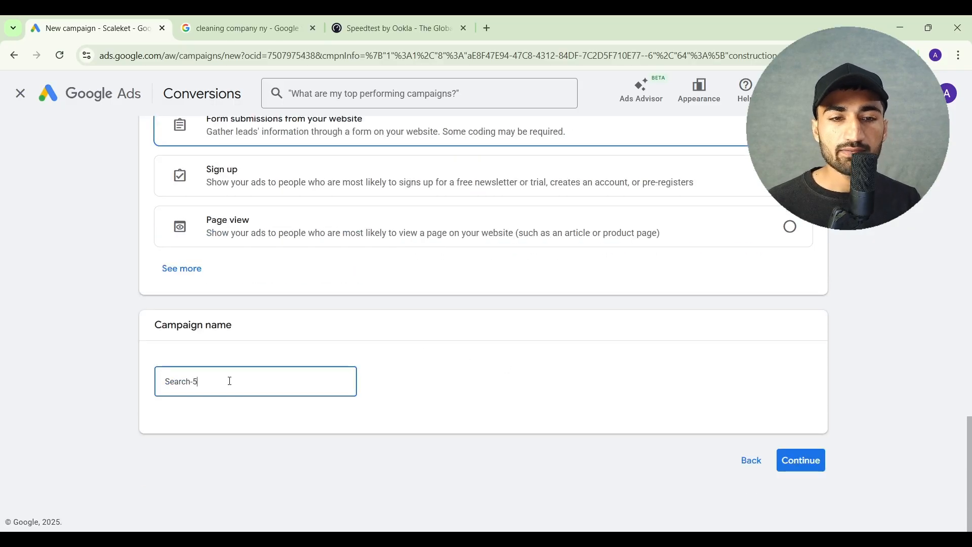
{"action": "key", "text": "ctrl+a"}
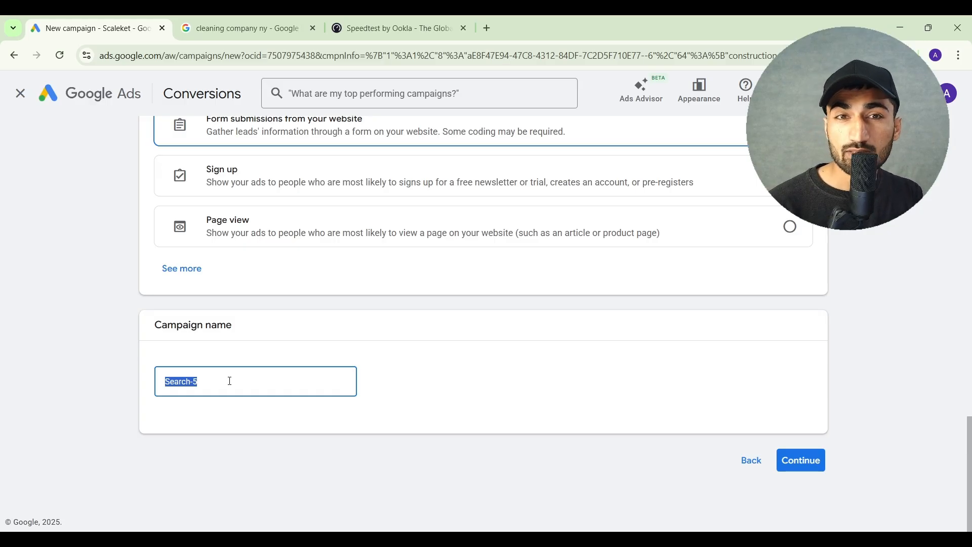
{"action": "type", "text": "Plumbing / Leads / Jan."}
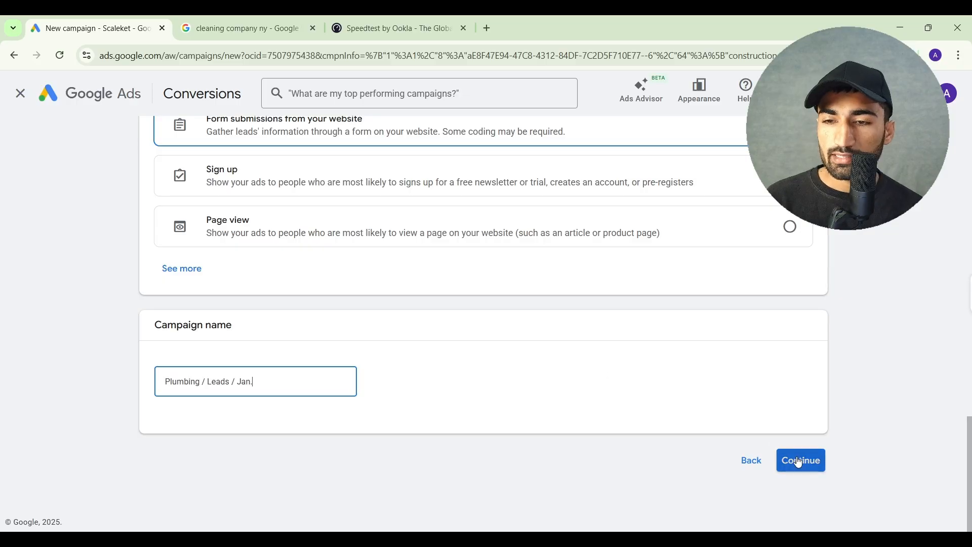
{"action": "left_click", "coordinate": [797, 459]}
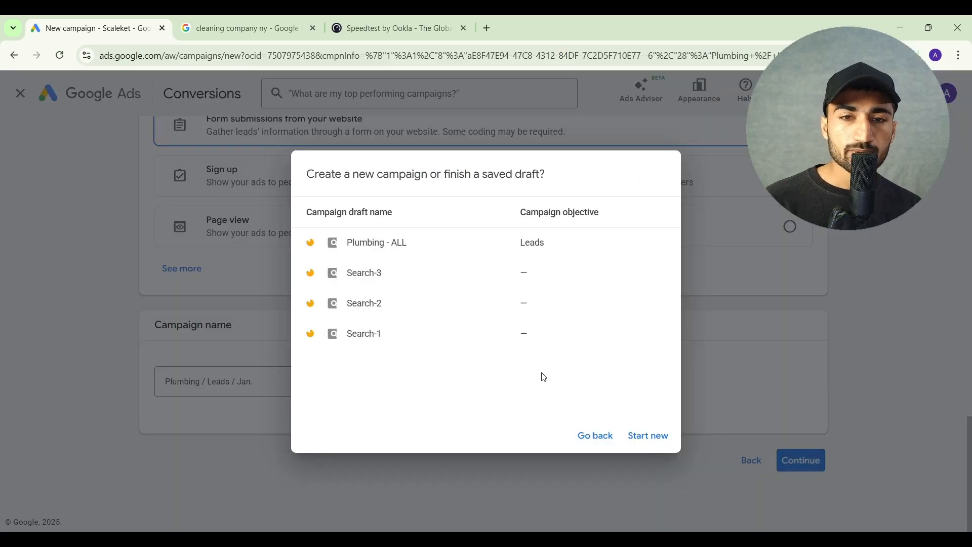
{"action": "left_click", "coordinate": [637, 436]}
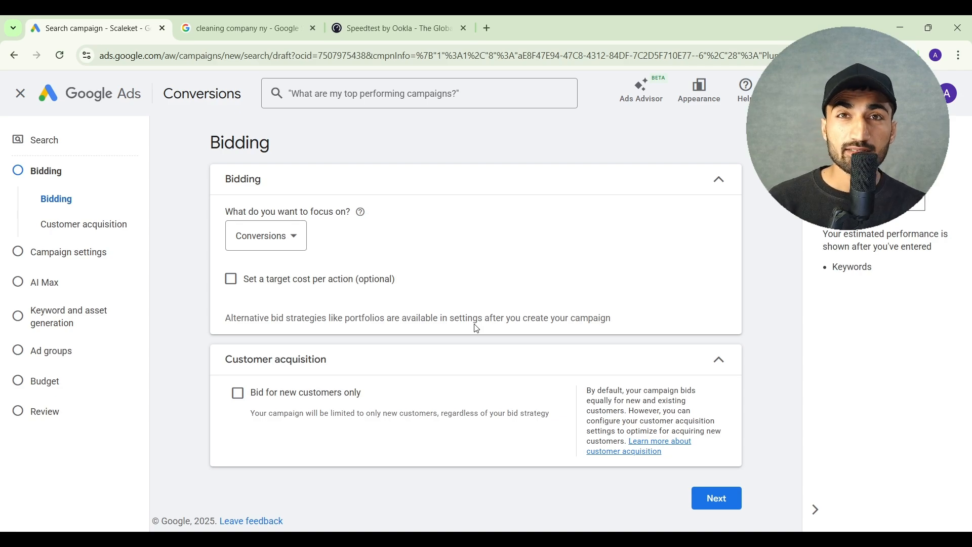
Examine the bidding focus options for the Search campaign without changing the selection
{"action": "left_click", "coordinate": [292, 245]}
{"action": "left_click", "coordinate": [404, 210]}
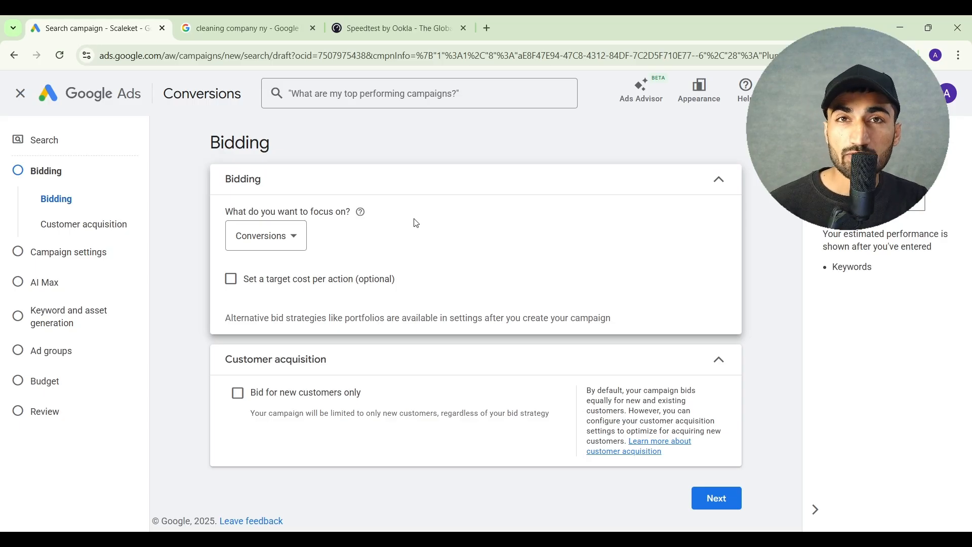
Set a target cost per action of $100 for the Conversions bidding focus
{"action": "left_click", "coordinate": [236, 287]}
{"action": "left_click", "coordinate": [269, 330]}
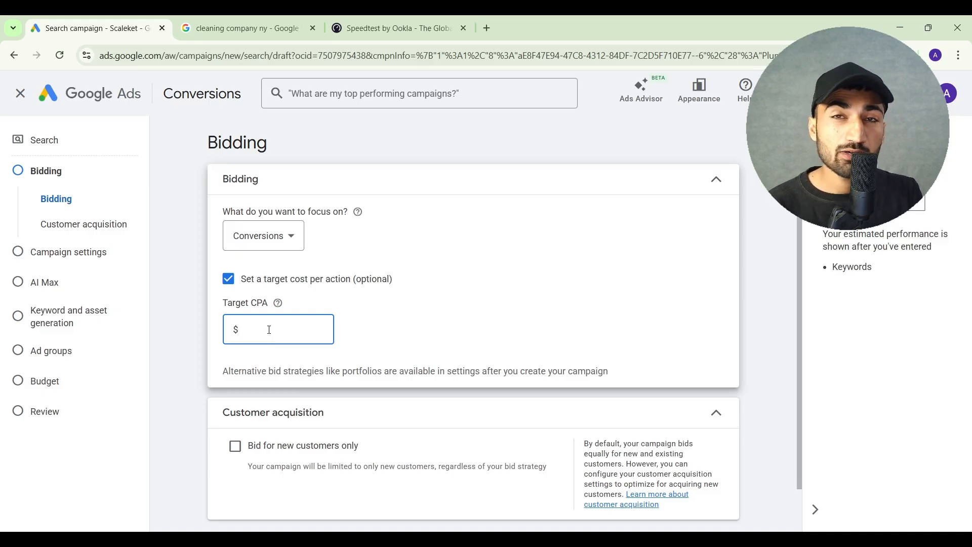
{"action": "type", "text": "100"}
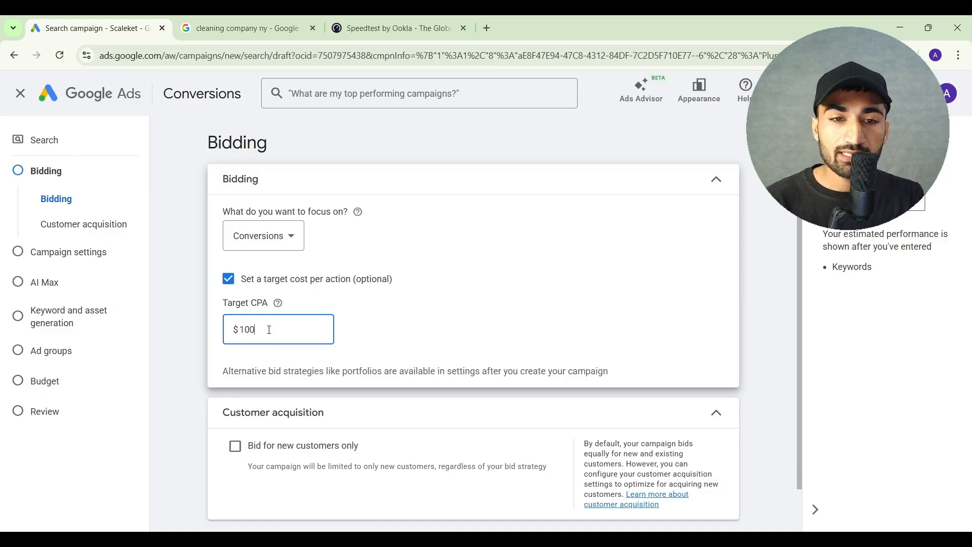
{"action": "left_click", "coordinate": [414, 328]}
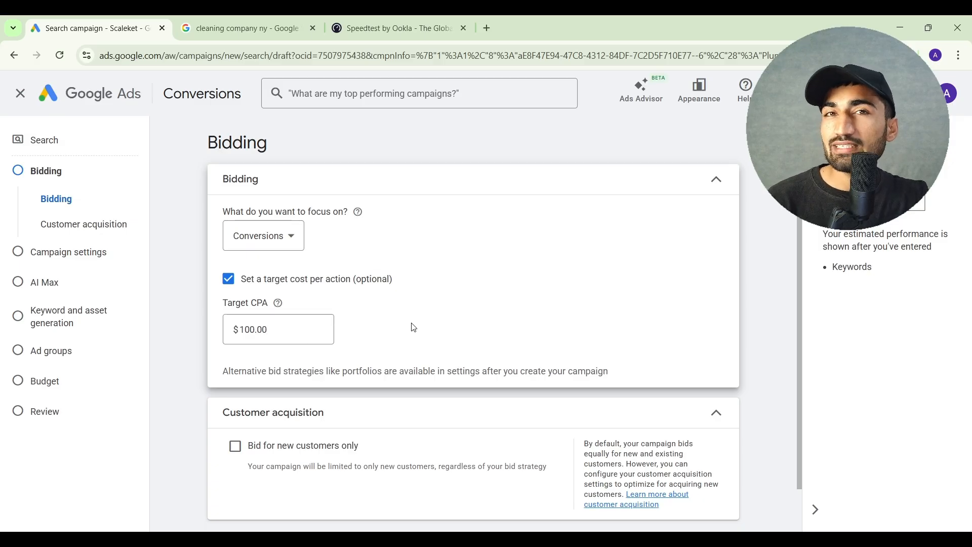
Switch the bidding focus to Conversion value and set a target ROAS of 500%
{"action": "left_click", "coordinate": [294, 236]}
{"action": "left_click", "coordinate": [291, 302]}
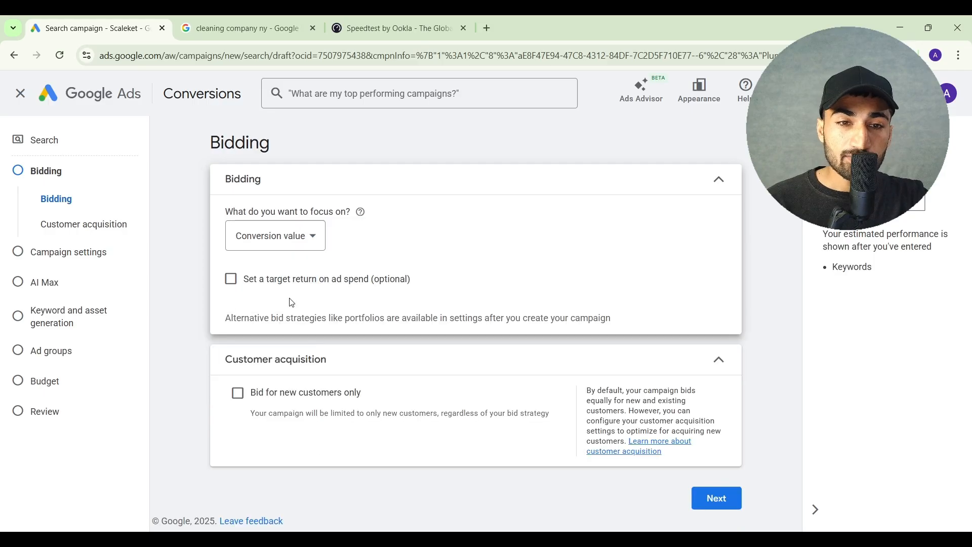
{"action": "left_click", "coordinate": [242, 288]}
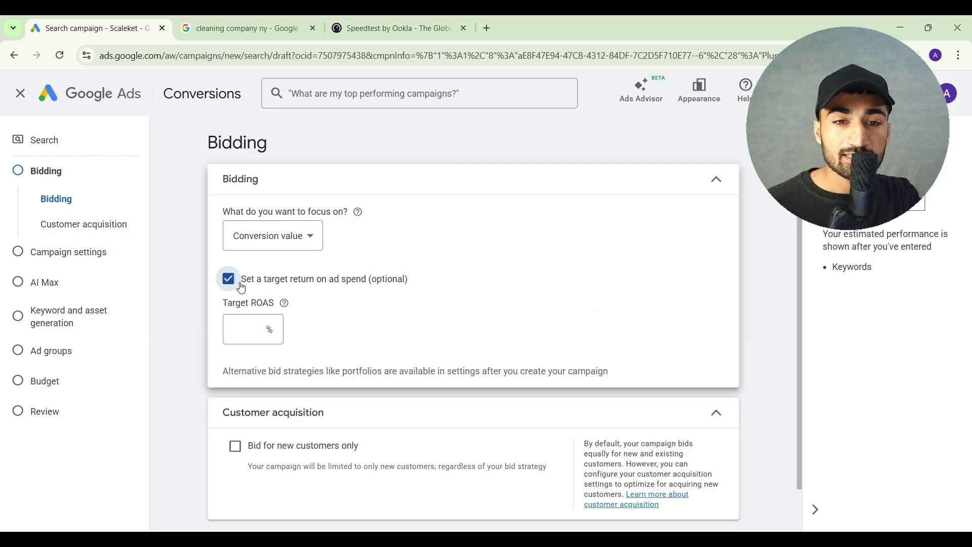
{"action": "left_click", "coordinate": [247, 328]}
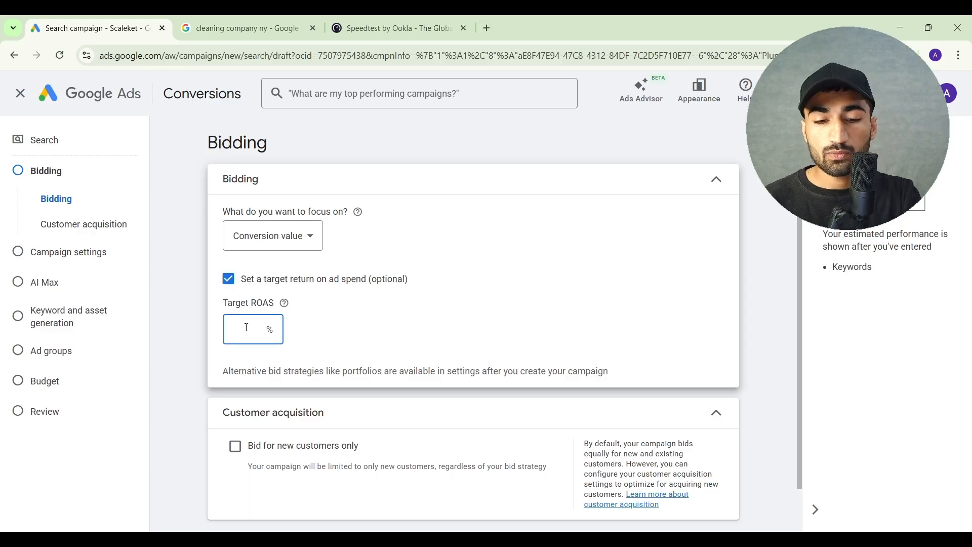
{"action": "type", "text": "500"}
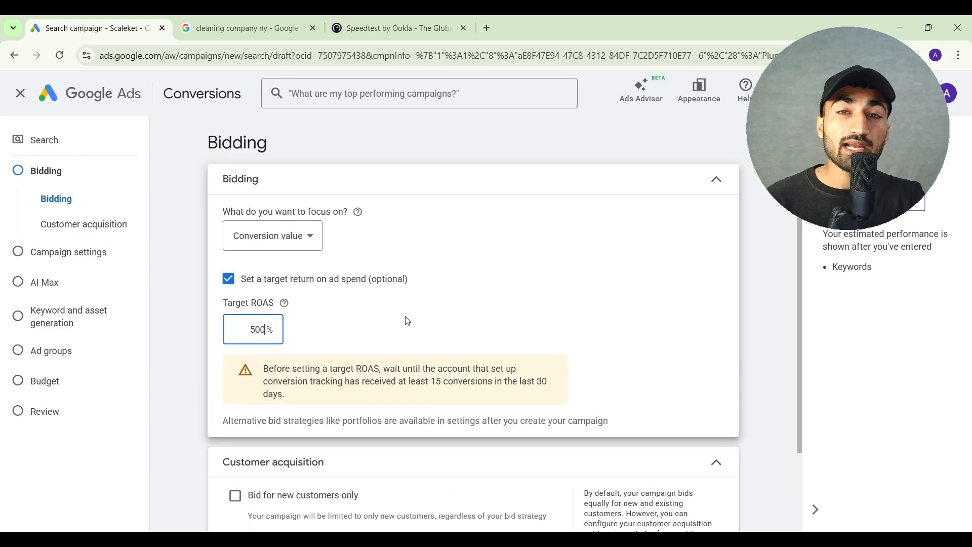
Switch the bidding focus to Clicks and set a maximum CPC bid limit of $5
{"action": "left_click", "coordinate": [302, 237]}
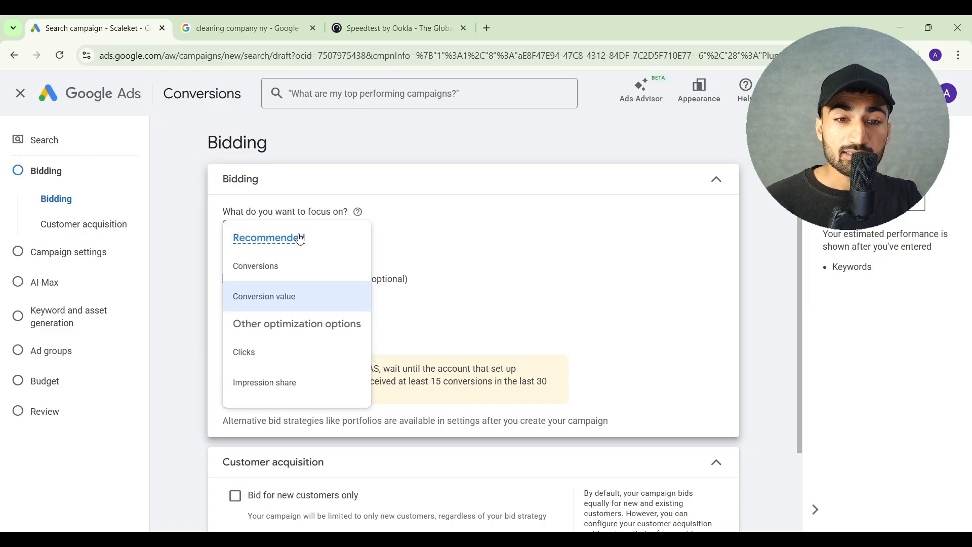
{"action": "left_click", "coordinate": [281, 358]}
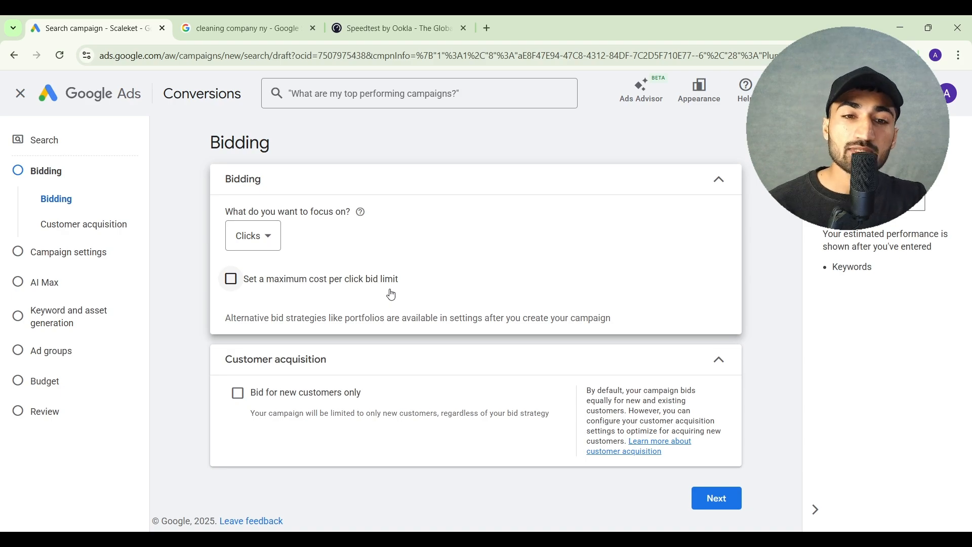
{"action": "left_click", "coordinate": [323, 281]}
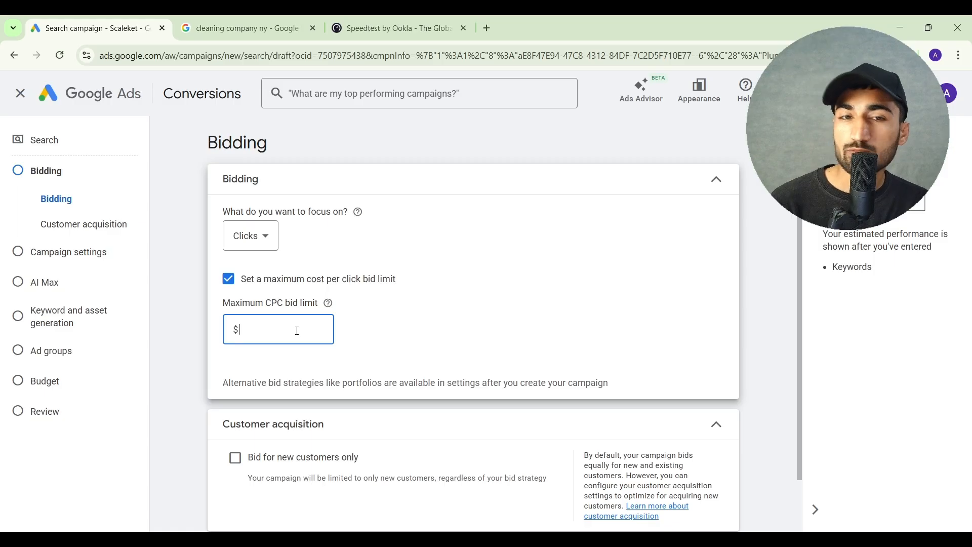
{"action": "type", "text": "5"}
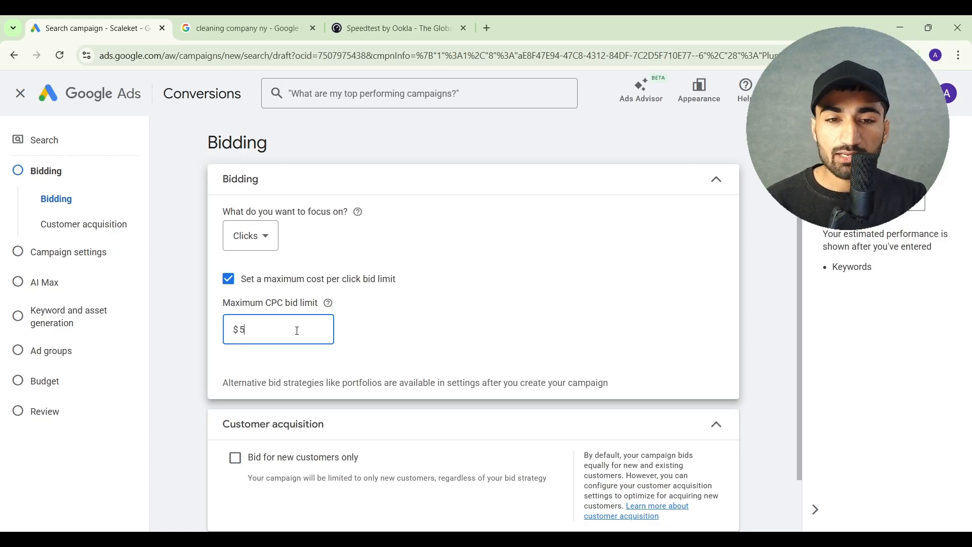
{"action": "left_click", "coordinate": [430, 282]}
Switch the bidding focus to Impression share and review the choices for where the ads can appear
{"action": "left_click", "coordinate": [234, 238]}
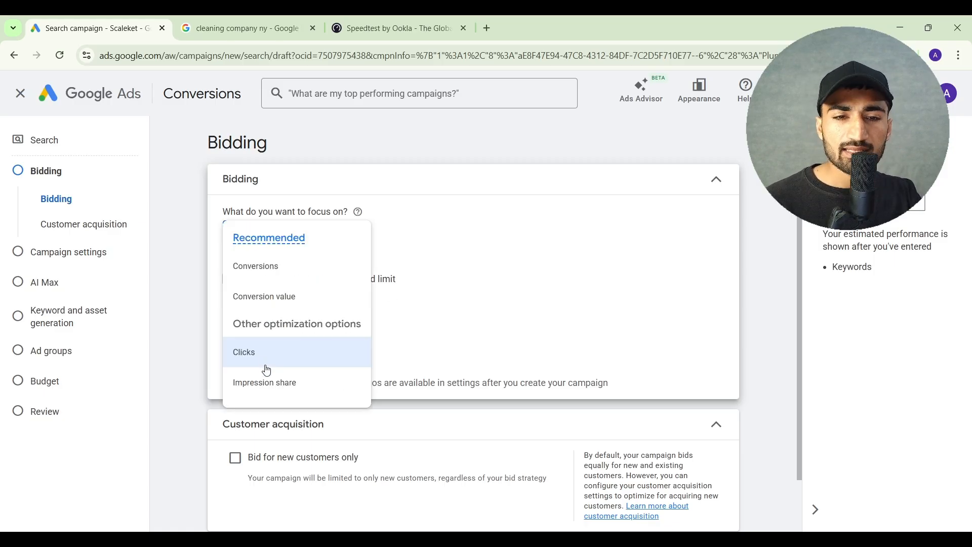
{"action": "left_click", "coordinate": [276, 385]}
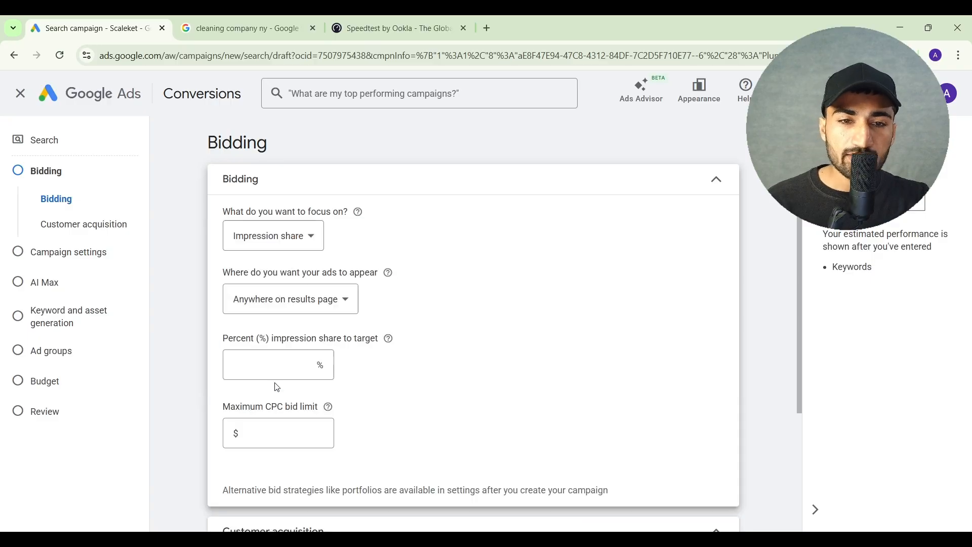
{"action": "left_click", "coordinate": [280, 308]}
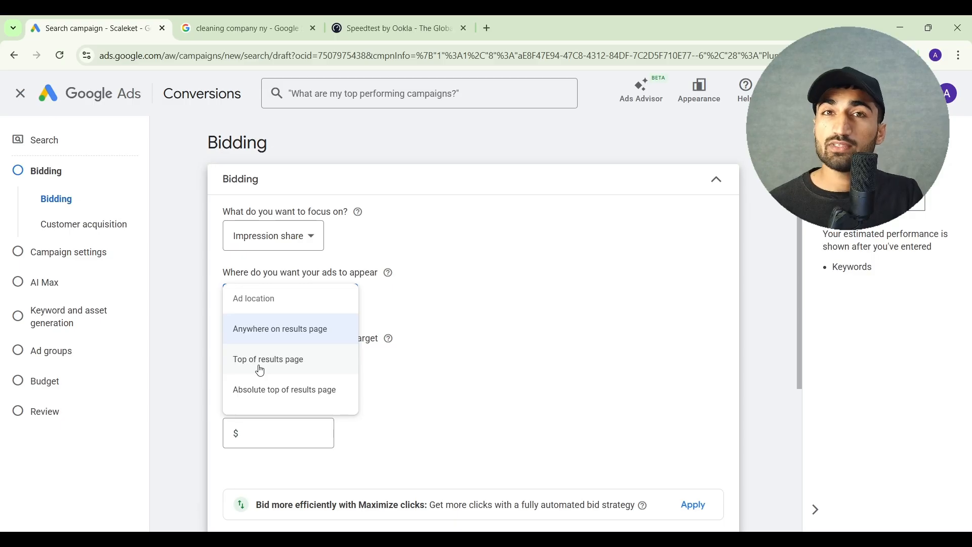
{"action": "left_click", "coordinate": [439, 346]}
{"action": "scroll", "coordinate": [256, 381], "scroll_direction": "down", "scroll_amount": 1}
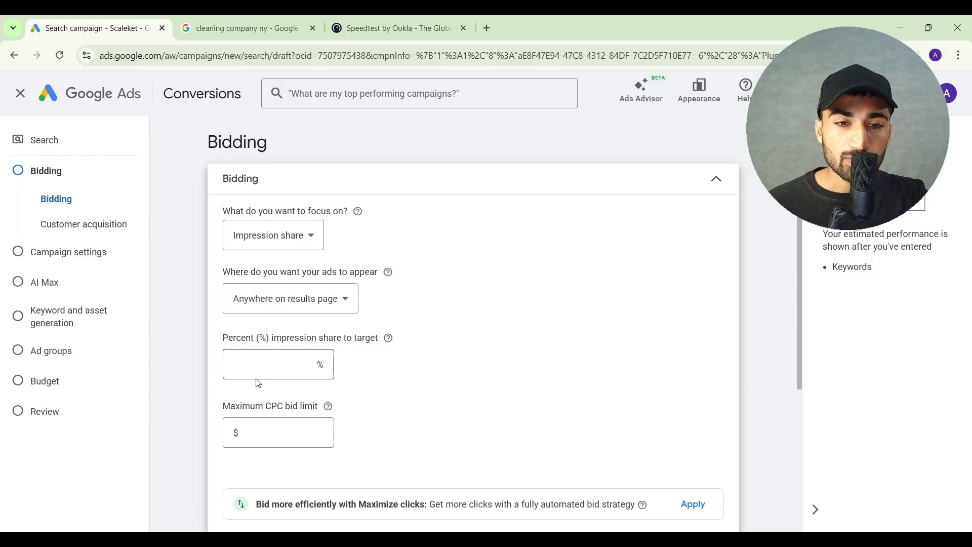
Set the target impression share to 50% and the maximum CPC bid limit to $6
{"action": "left_click", "coordinate": [271, 364]}
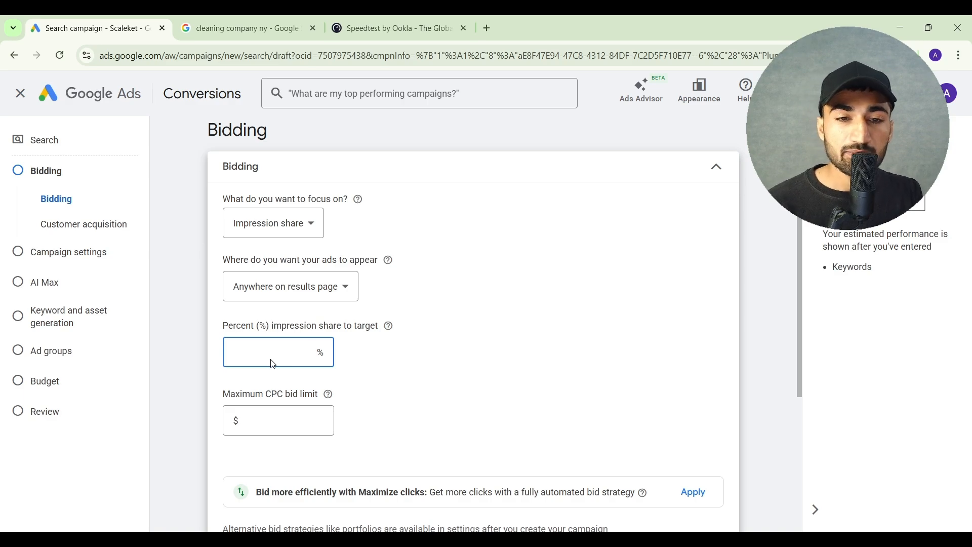
{"action": "left_click", "coordinate": [282, 435]}
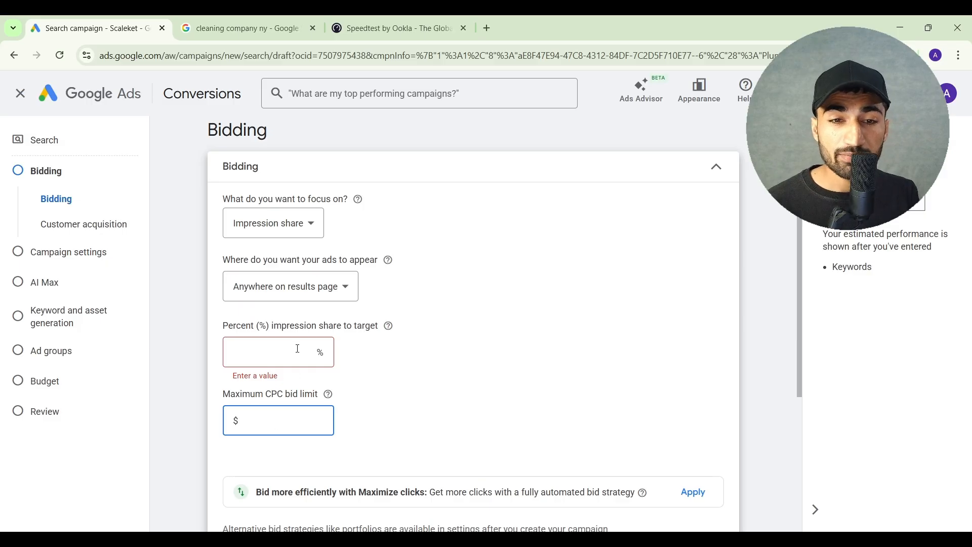
{"action": "left_click", "coordinate": [299, 357]}
{"action": "type", "text": "50"}
{"action": "left_click", "coordinate": [298, 415]}
{"action": "type", "text": "6"}
{"action": "left_click", "coordinate": [389, 436]}
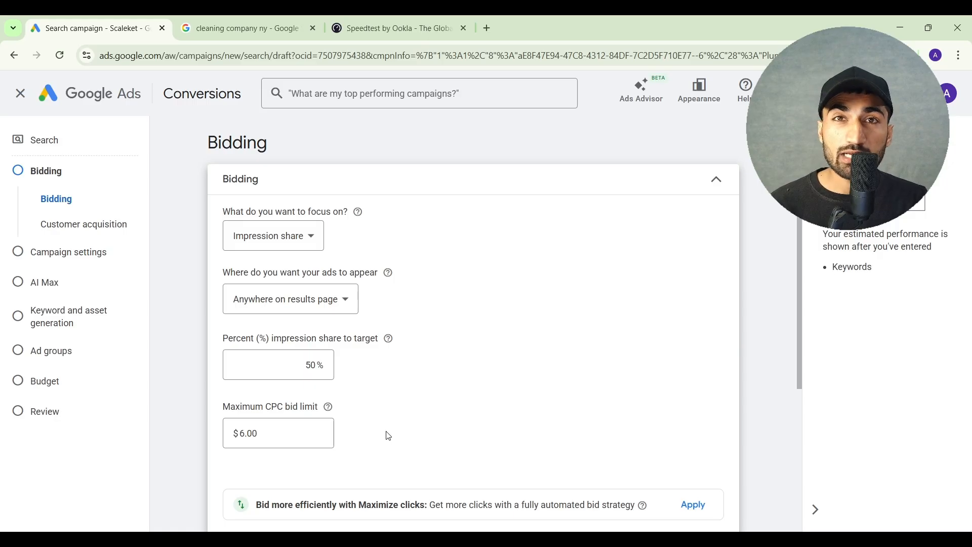
Set the bidding focus back to Clicks and remove the maximum cost per click bid limit
{"action": "left_click", "coordinate": [296, 247]}
{"action": "left_click", "coordinate": [257, 357]}
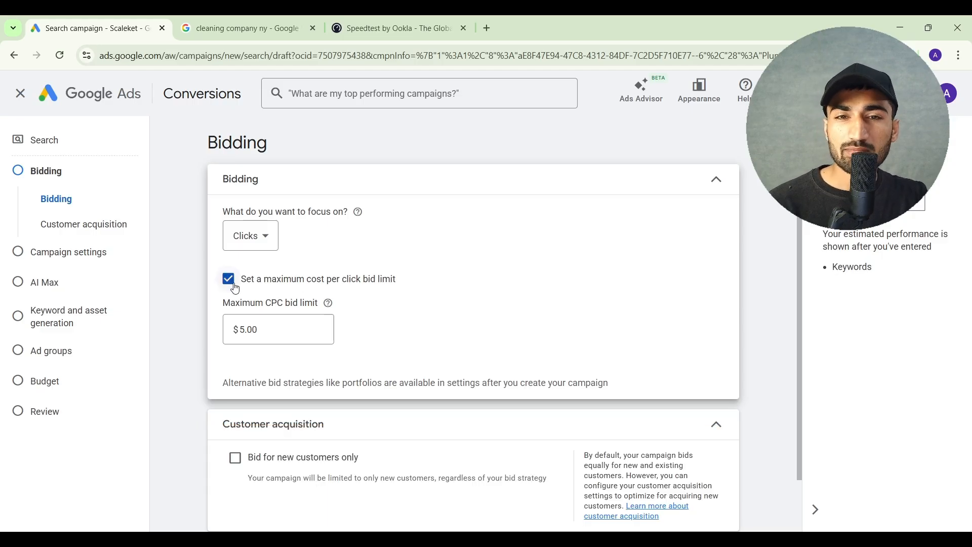
{"action": "left_click", "coordinate": [235, 287]}
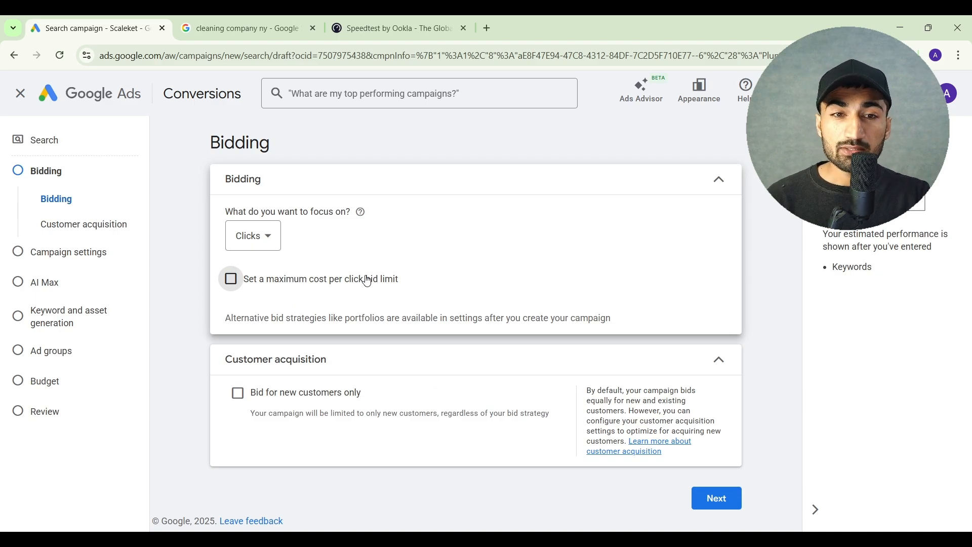
{"action": "left_click", "coordinate": [258, 251]}
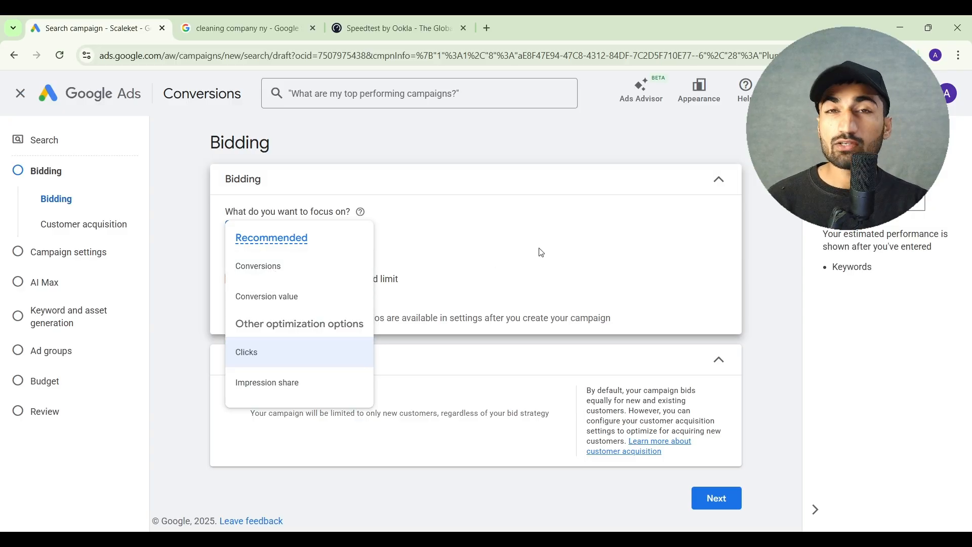
{"action": "left_click", "coordinate": [414, 307]}
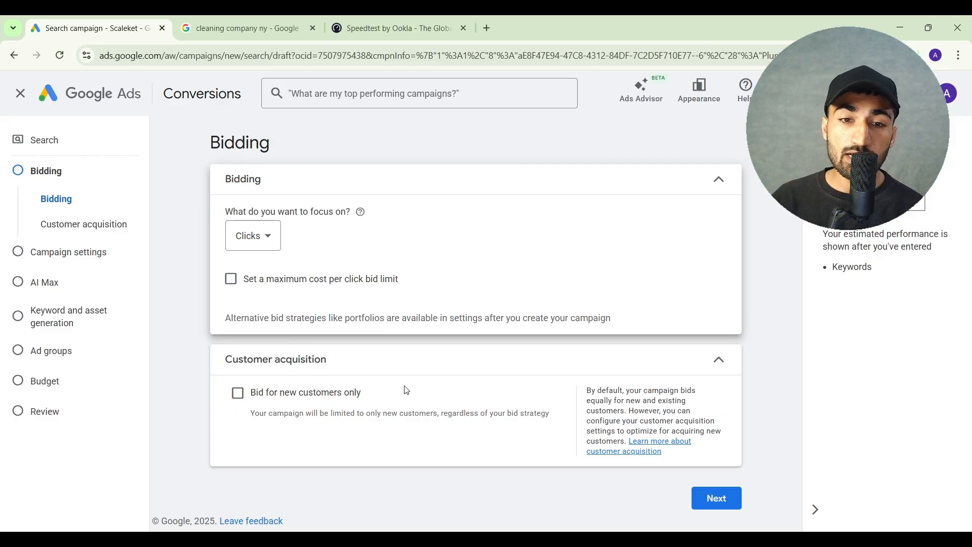
Try bidding for new customers only, turn it back off, and continue to the campaign settings
{"action": "left_click", "coordinate": [238, 397]}
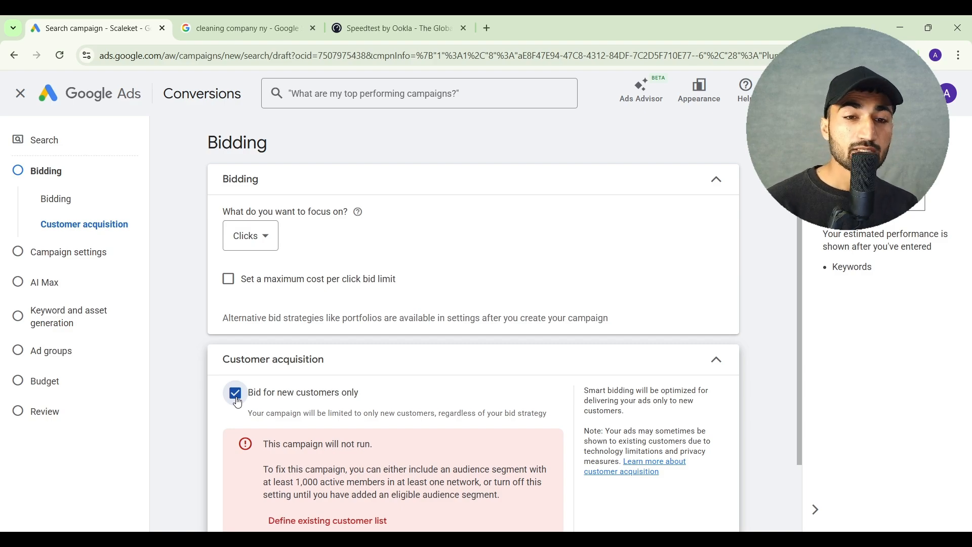
{"action": "left_click", "coordinate": [238, 397]}
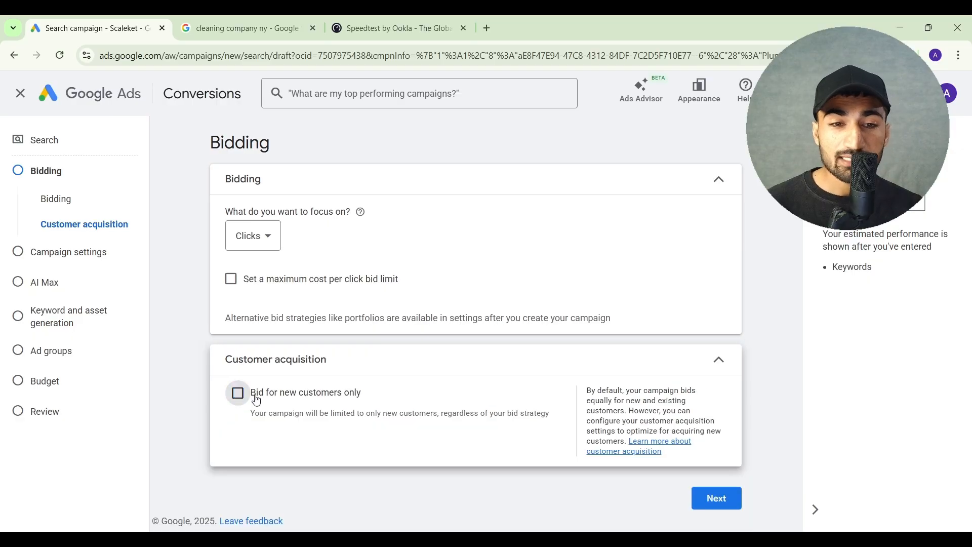
{"action": "left_click", "coordinate": [711, 500]}
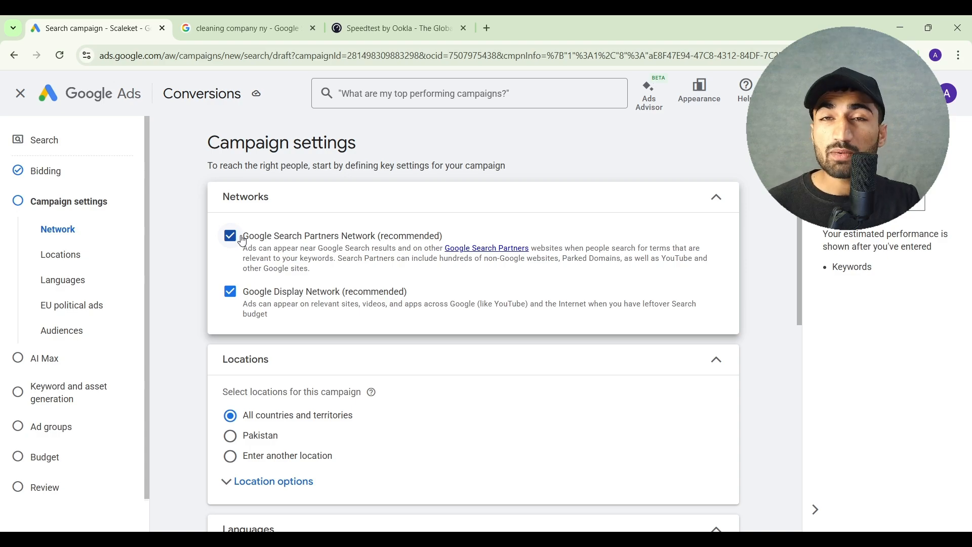
Review the sponsored Google search results and the display ads on the Speedtest page as network placement examples
{"action": "left_click", "coordinate": [242, 26]}
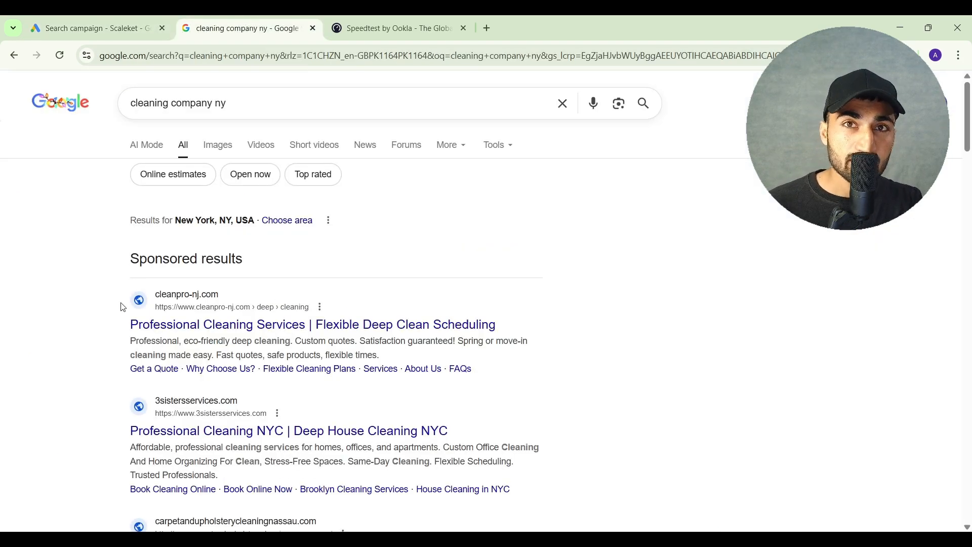
{"action": "left_click", "coordinate": [126, 21]}
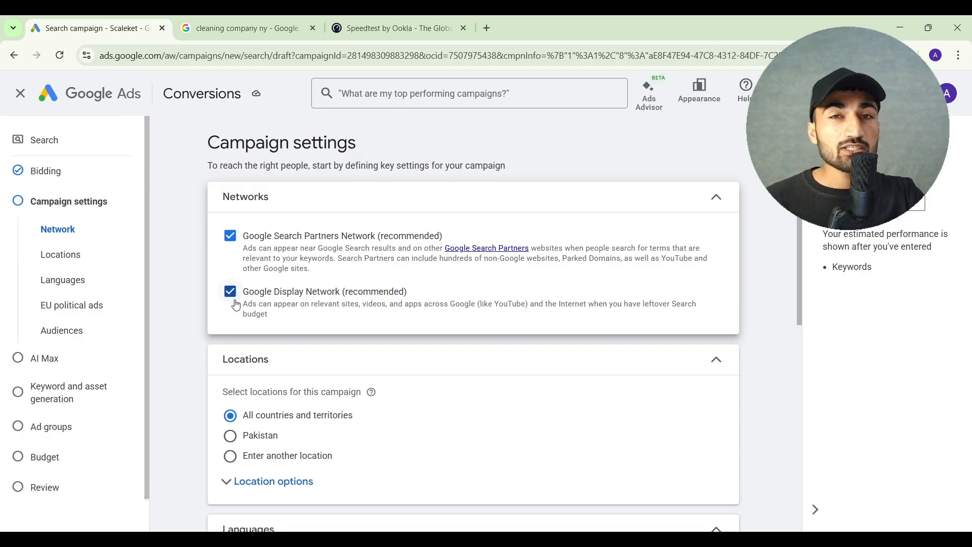
{"action": "left_click", "coordinate": [358, 17]}
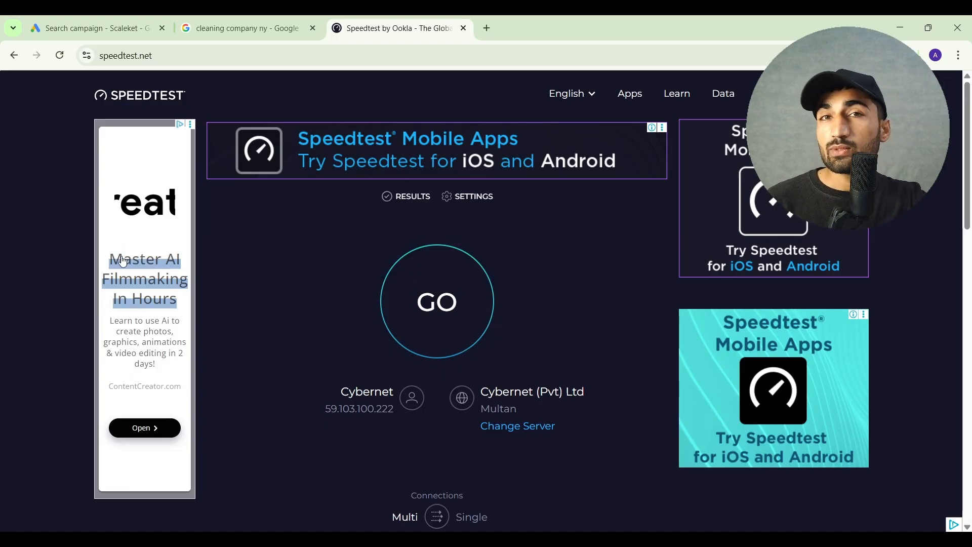
{"action": "left_click", "coordinate": [93, 20]}
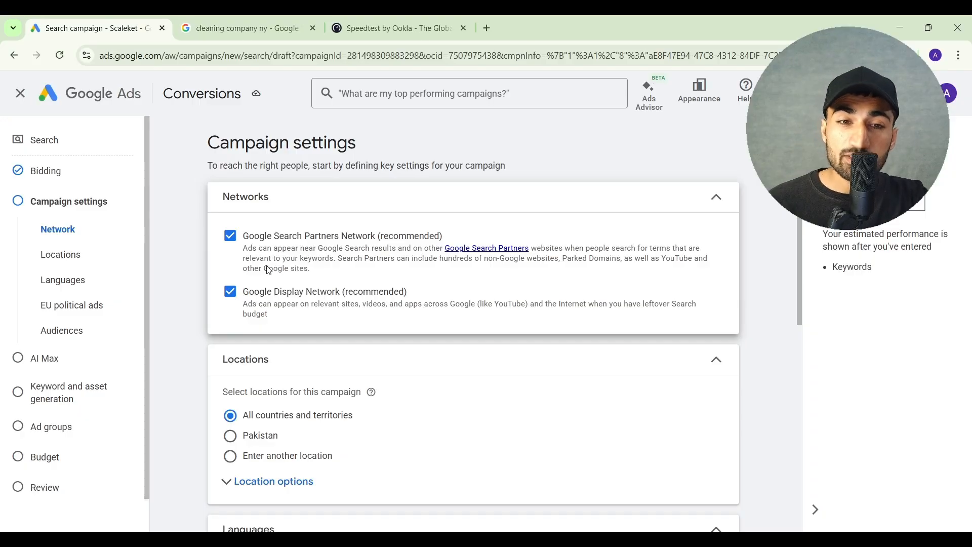
Exclude the Google Search Partners Network and the Google Display Network from the campaign
{"action": "left_click", "coordinate": [235, 239]}
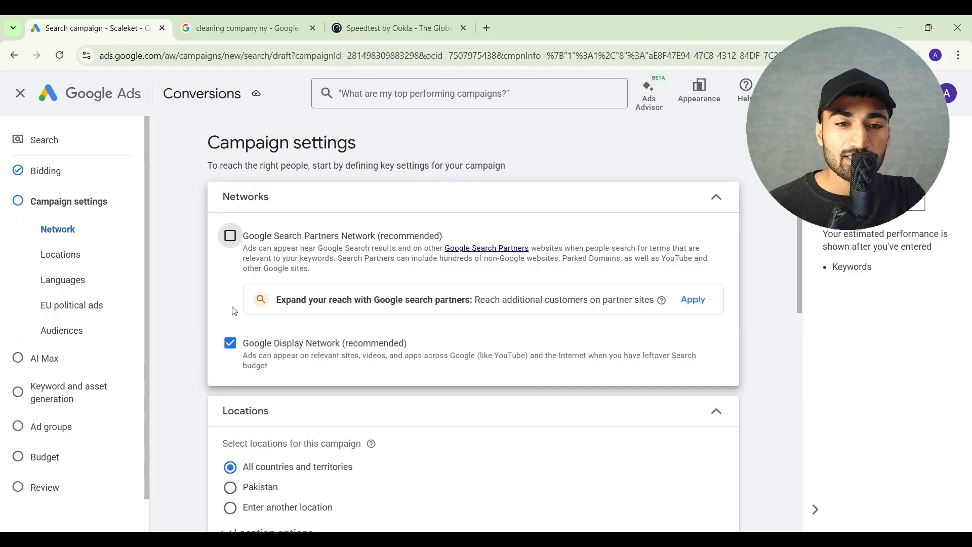
{"action": "left_click", "coordinate": [234, 351]}
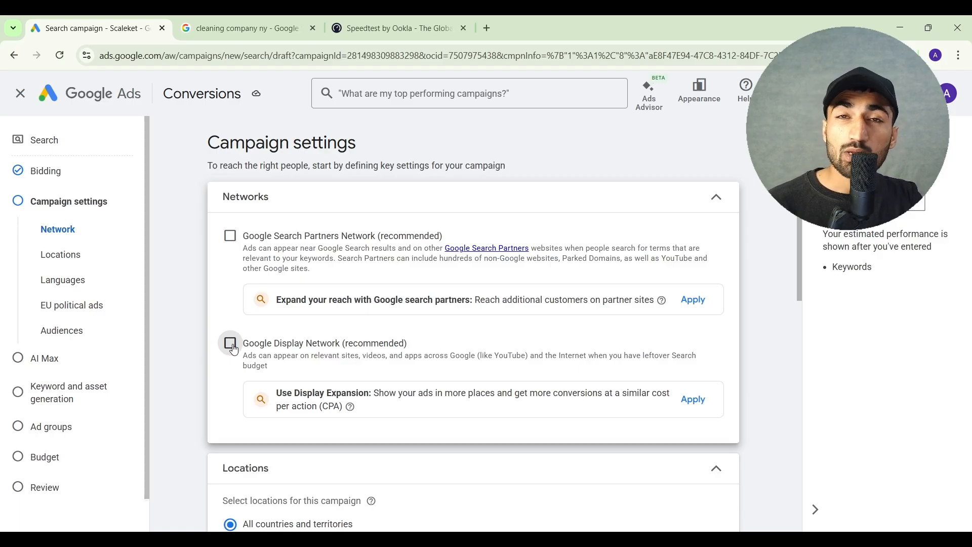
Expand the location options, choose to enter another location for the campaign, and open the advanced location search
{"action": "scroll", "coordinate": [234, 350], "scroll_direction": "down", "scroll_amount": 5}
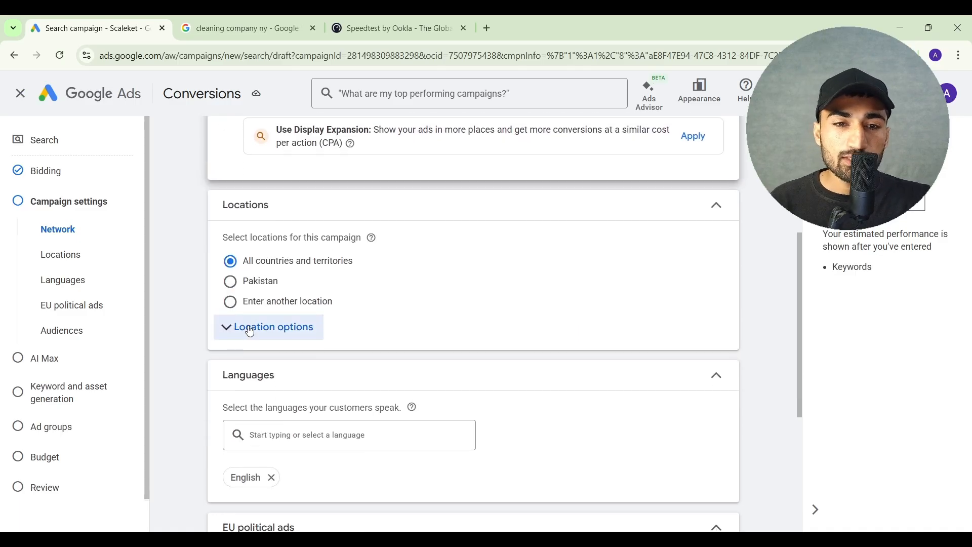
{"action": "left_click", "coordinate": [252, 329]}
{"action": "left_click", "coordinate": [274, 243]}
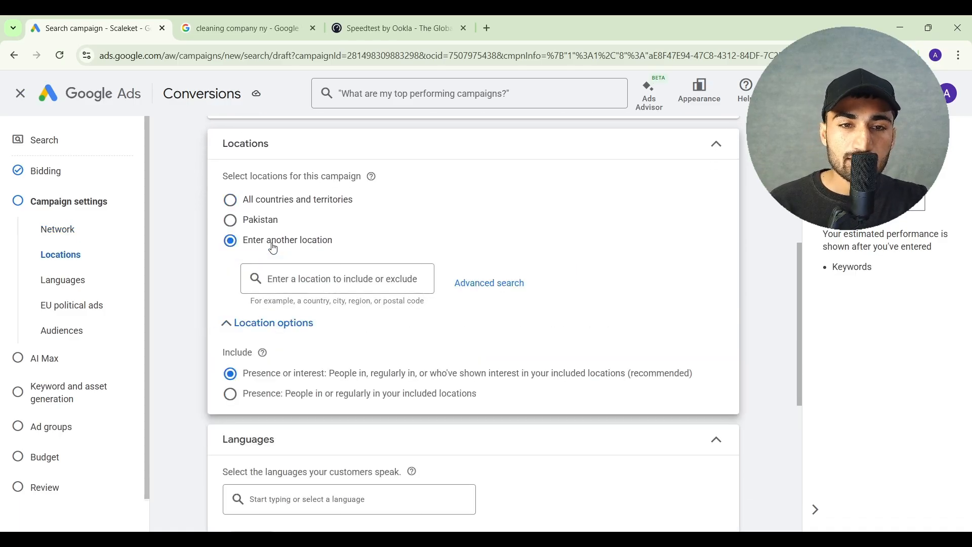
{"action": "left_click", "coordinate": [460, 285]}
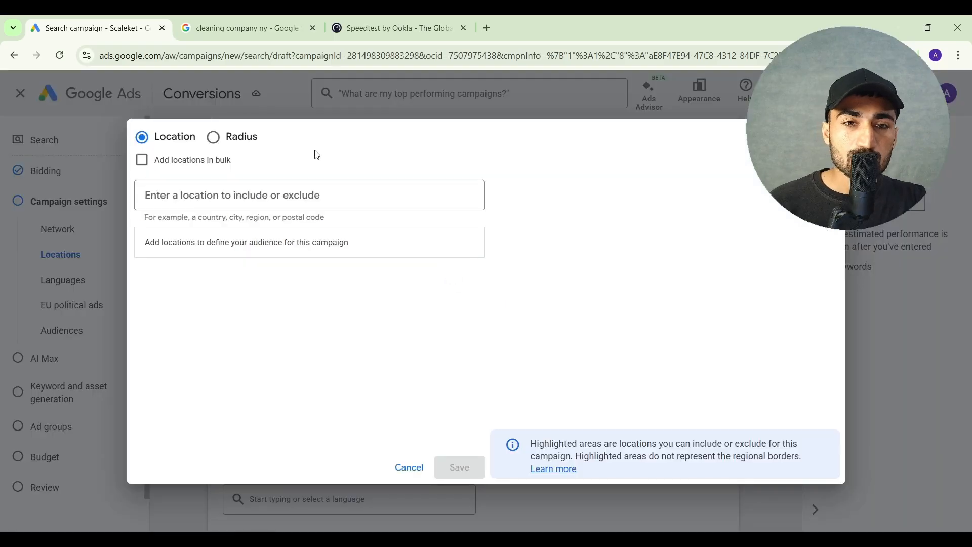
Include New York state as a target location, switch to radius targeting, and remove the state again
{"action": "left_click", "coordinate": [253, 193]}
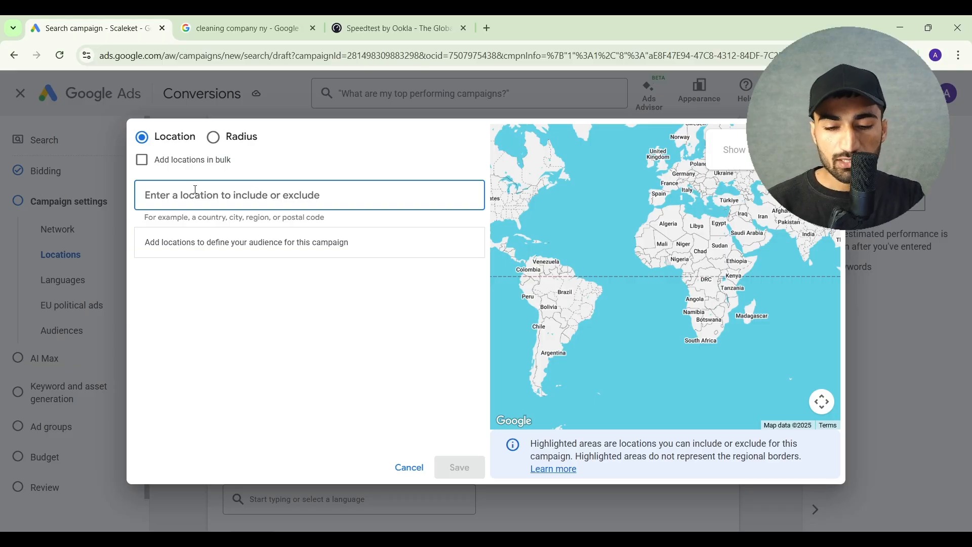
{"action": "type", "text": "New yr"}
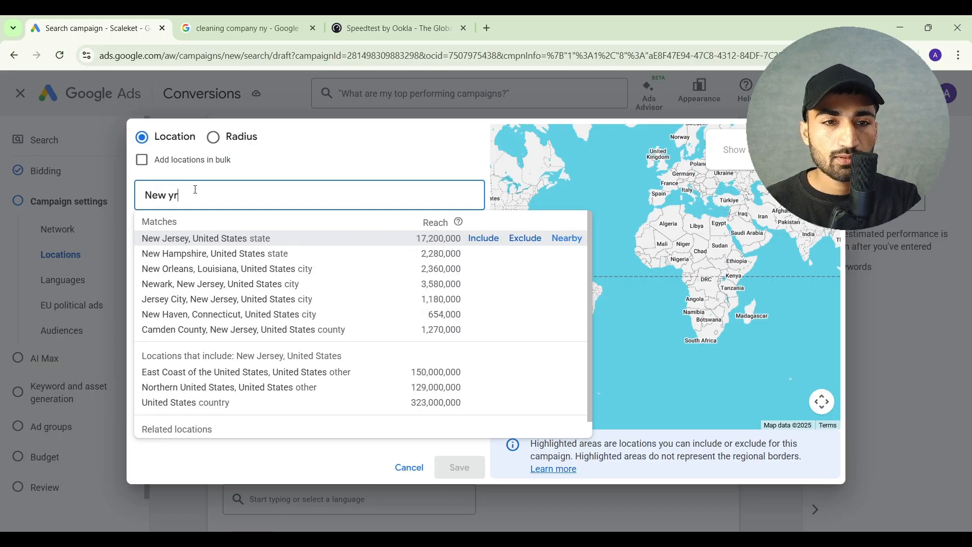
{"action": "left_click", "coordinate": [477, 241]}
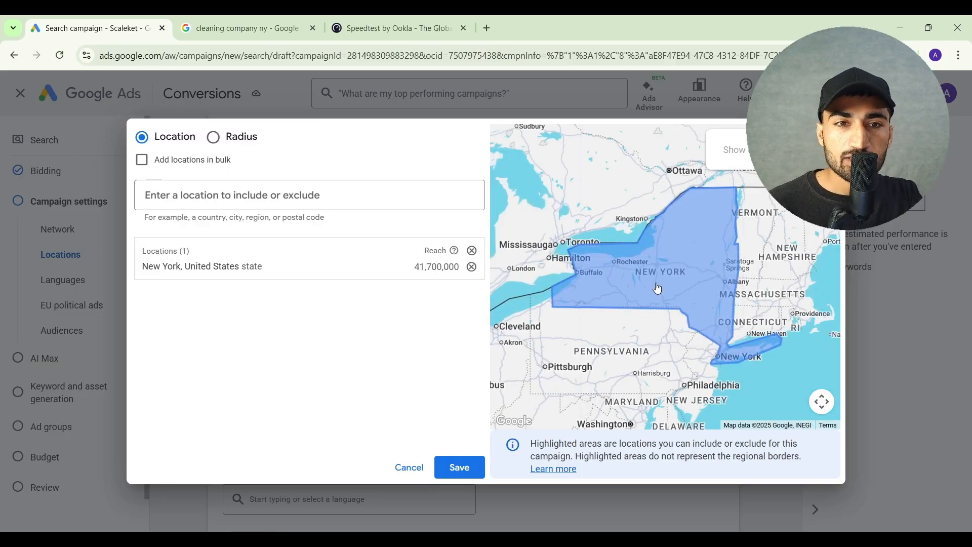
{"action": "left_click", "coordinate": [213, 137]}
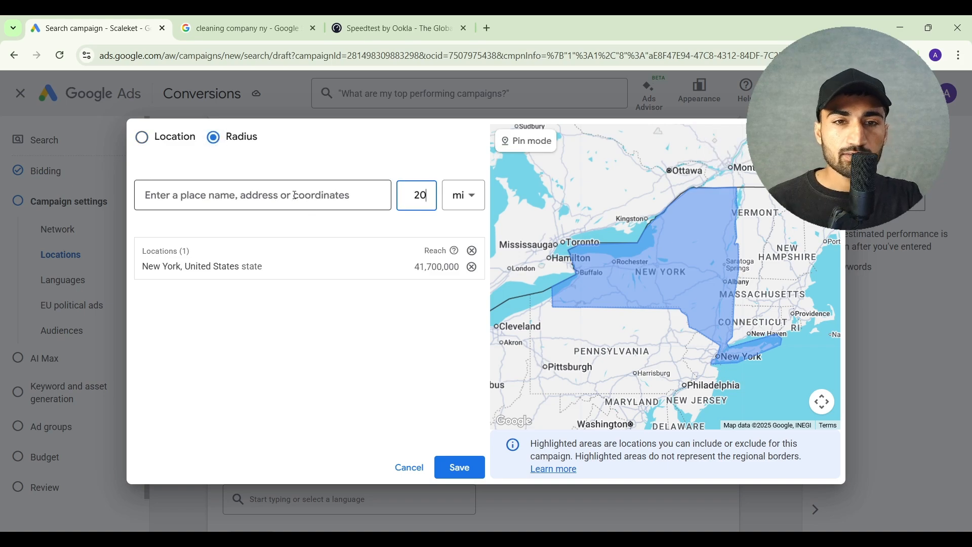
{"action": "left_click", "coordinate": [314, 209]}
{"action": "left_click", "coordinate": [471, 272]}
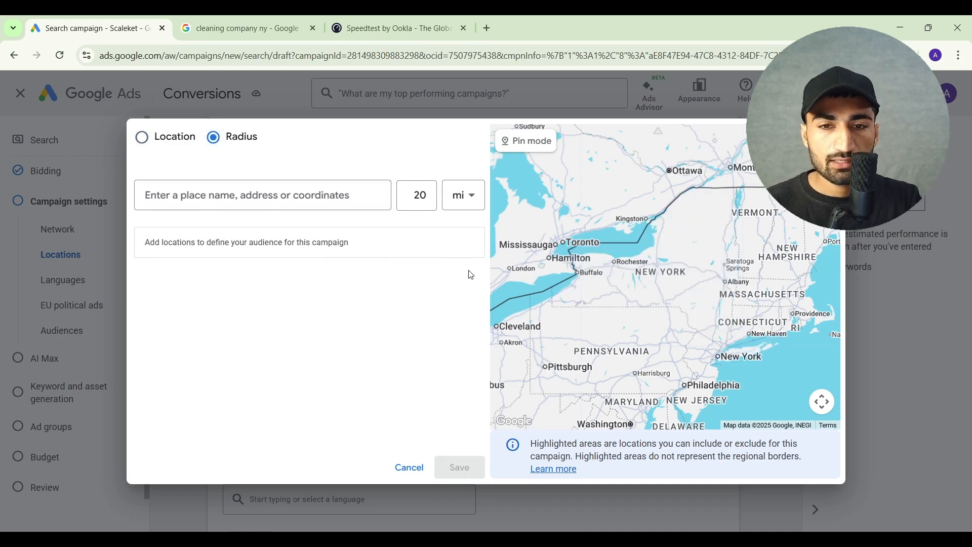
Try targeting a 20-mile radius around New York, NY, USA, and return to targeting by location
{"action": "left_click", "coordinate": [289, 197]}
{"action": "type", "text": "new york"}
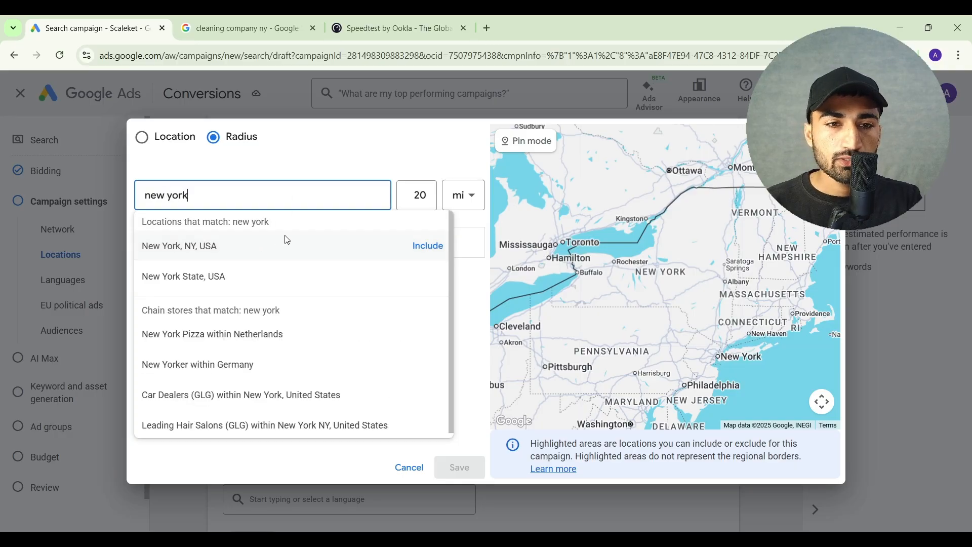
{"action": "left_click", "coordinate": [427, 246]}
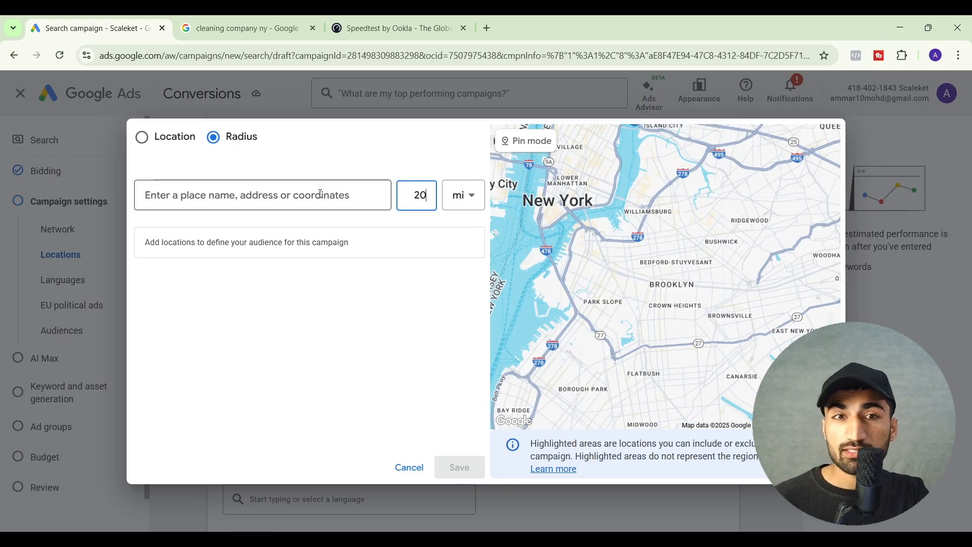
{"action": "left_click", "coordinate": [143, 137]}
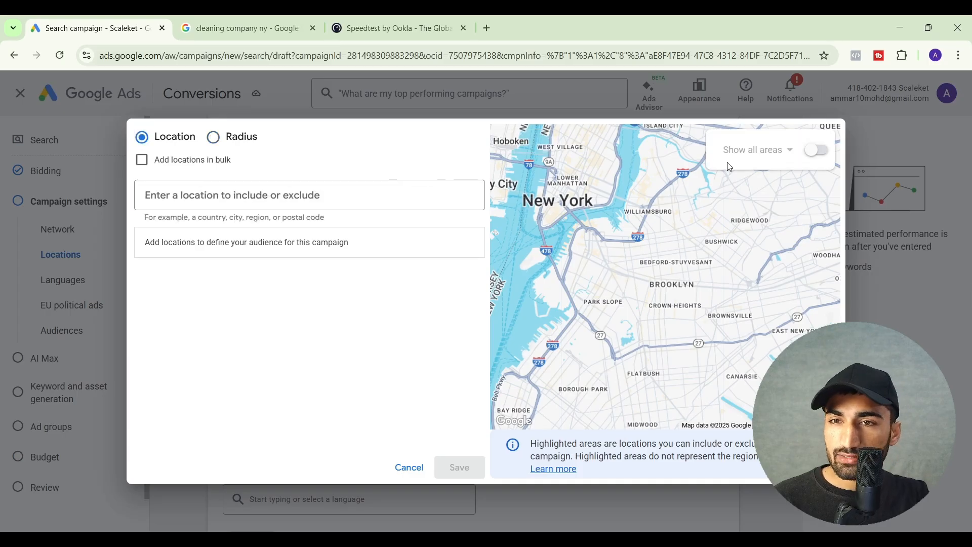
Turn on the selectable areas on the map and show them by postal code around Brooklyn
{"action": "left_click", "coordinate": [819, 153]}
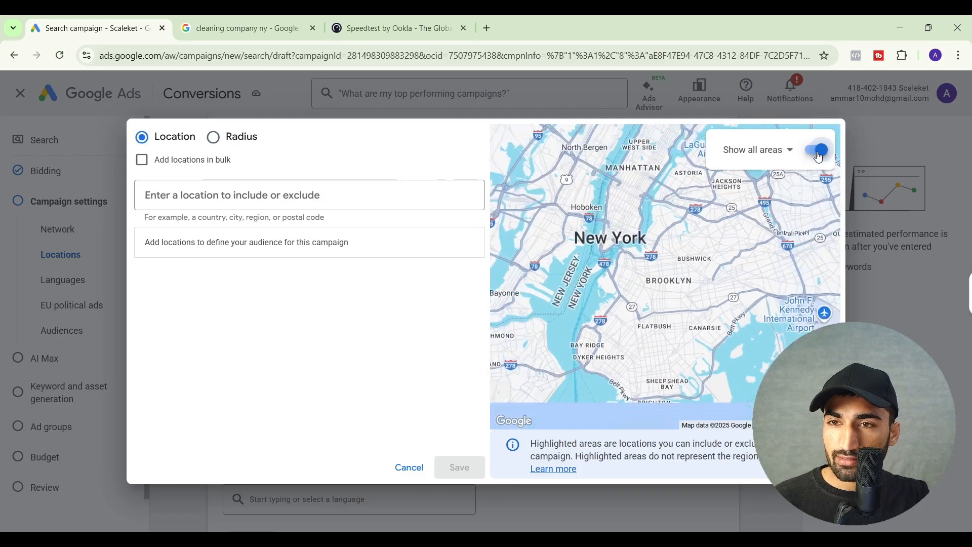
{"action": "left_click", "coordinate": [756, 150]}
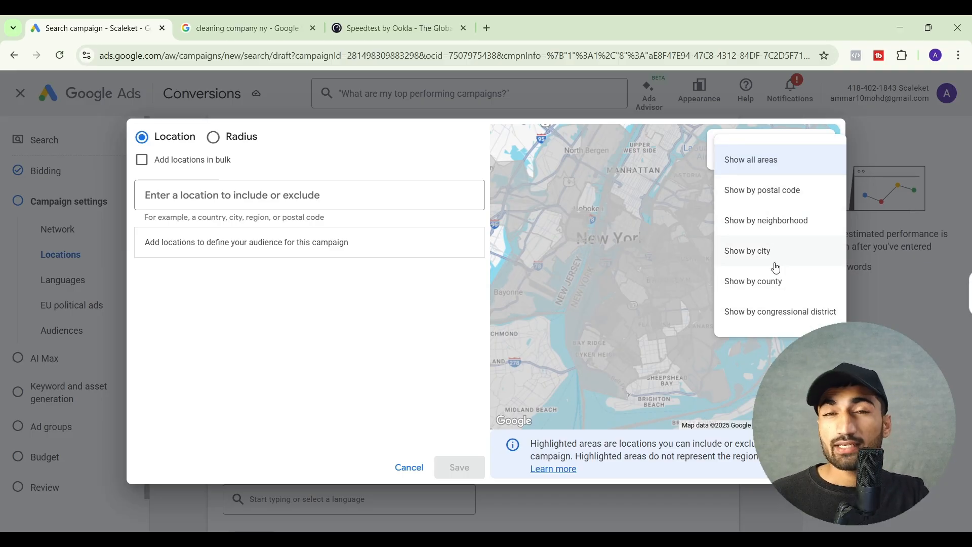
{"action": "left_click", "coordinate": [772, 199]}
{"action": "scroll", "coordinate": [662, 329], "scroll_direction": "up", "scroll_amount": 2}
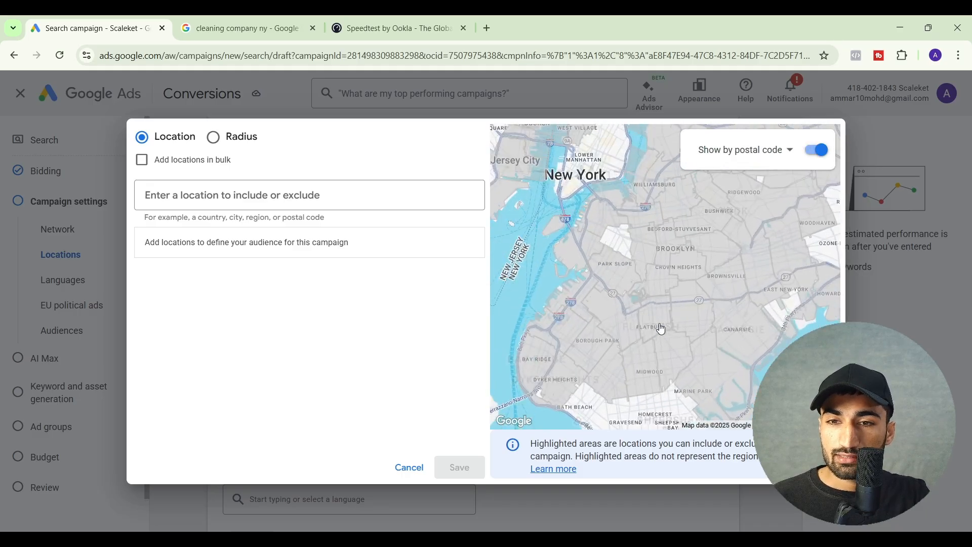
{"action": "scroll", "coordinate": [662, 329], "scroll_direction": "up", "scroll_amount": 2}
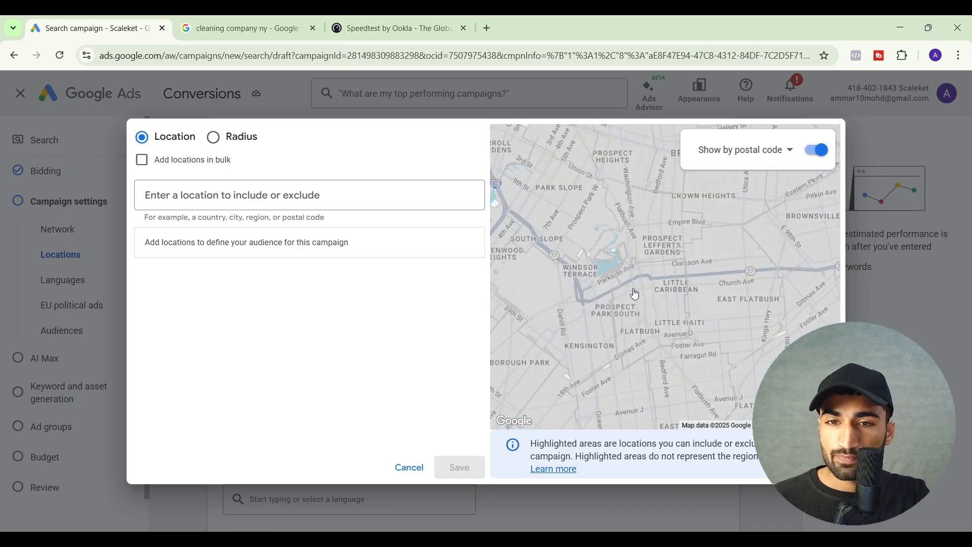
Include the New York postal codes 11218 and 11203 as target locations from the map
{"action": "left_click", "coordinate": [578, 277]}
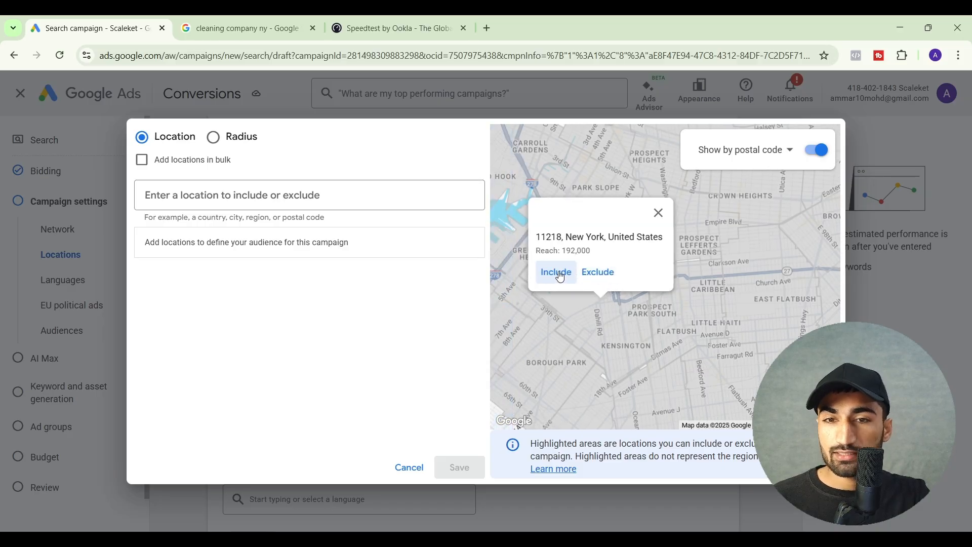
{"action": "left_click", "coordinate": [561, 276]}
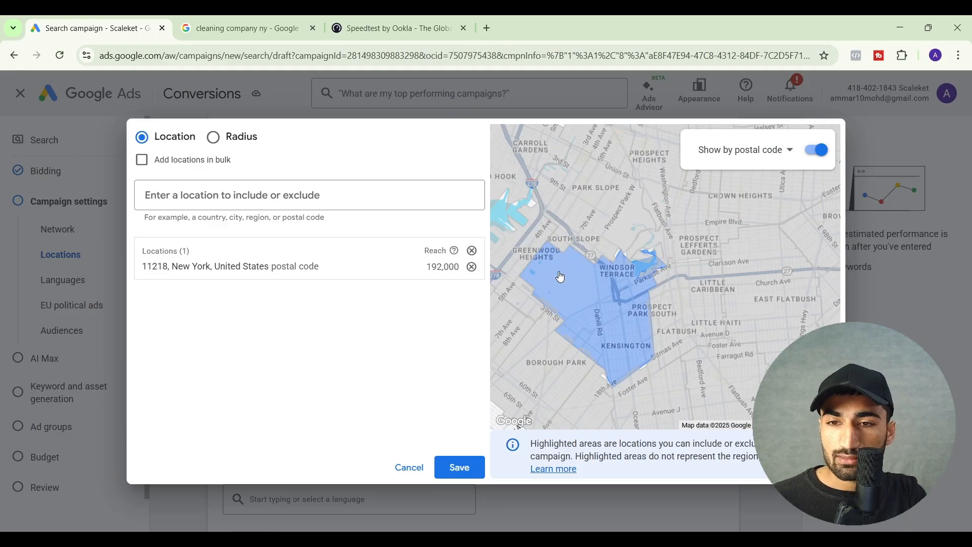
{"action": "left_click", "coordinate": [772, 303]}
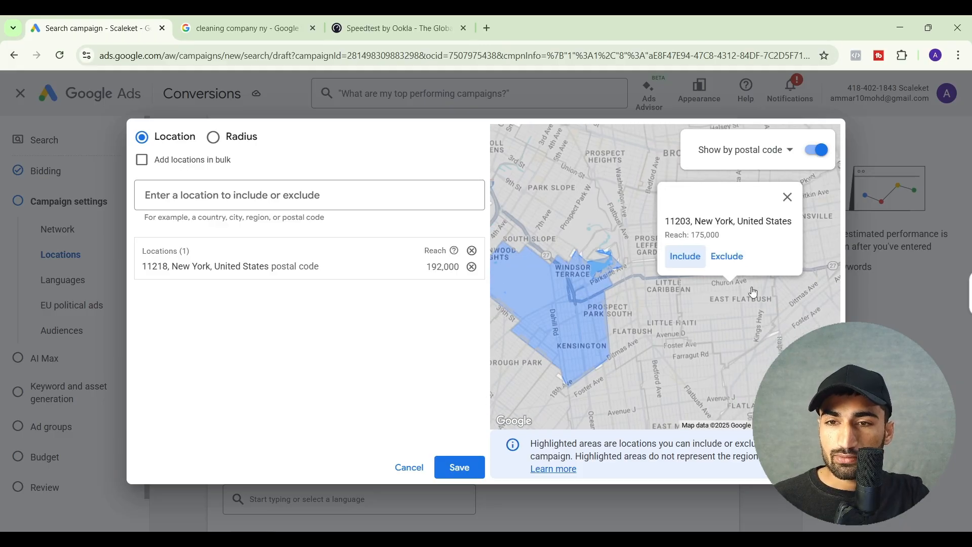
{"action": "left_click", "coordinate": [692, 259]}
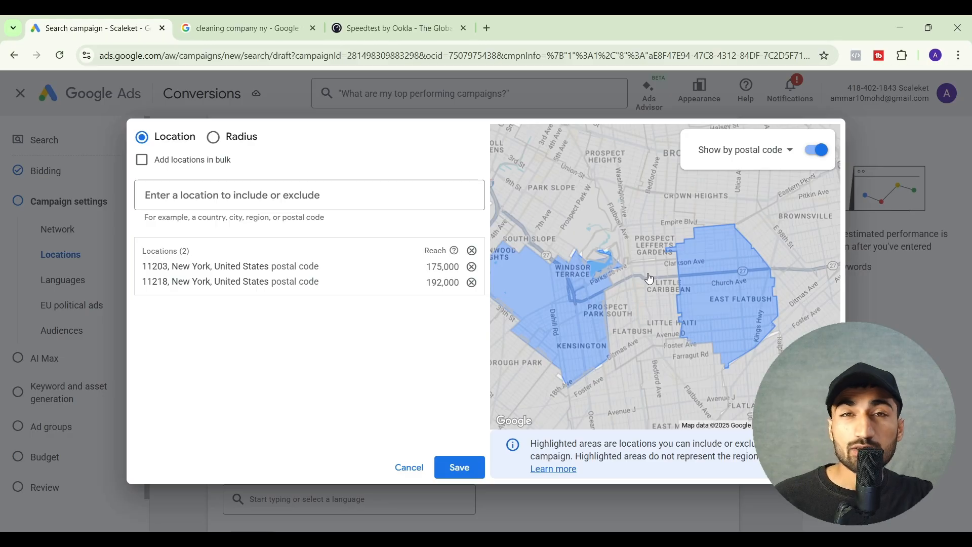
Show the map areas by city and include the city of New York, New York, United States
{"action": "left_click", "coordinate": [778, 152]}
{"action": "left_click", "coordinate": [740, 281]}
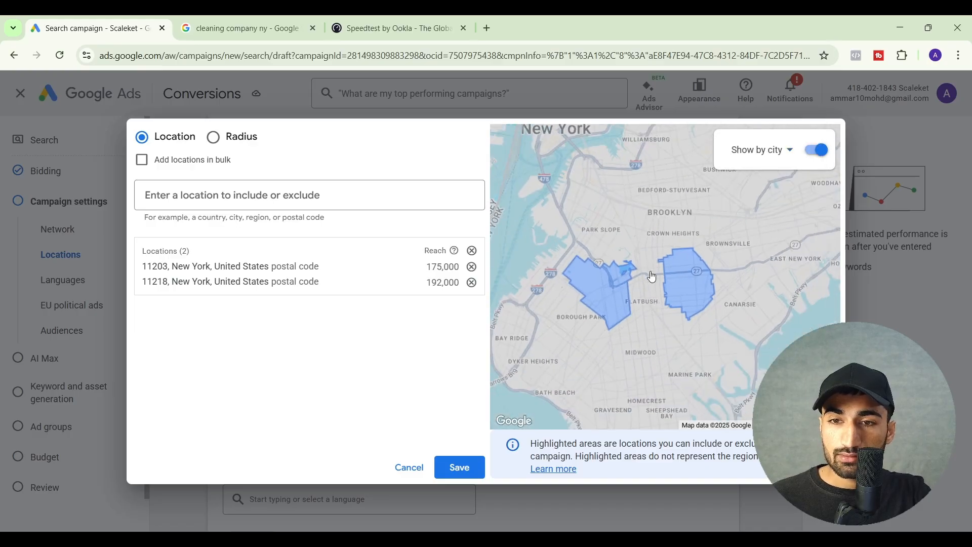
{"action": "left_click", "coordinate": [664, 214]}
{"action": "left_click", "coordinate": [556, 236]}
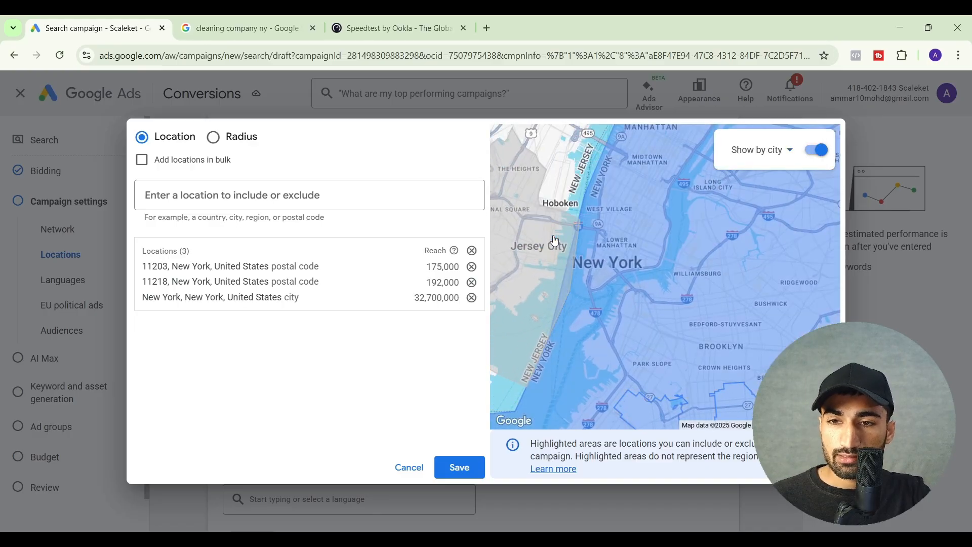
{"action": "scroll", "coordinate": [645, 304], "scroll_direction": "down", "scroll_amount": 1}
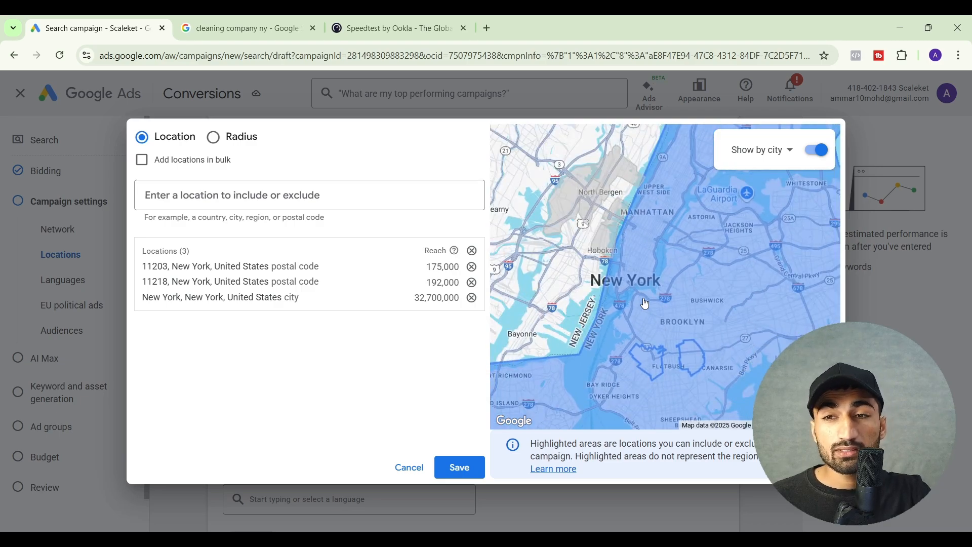
Review the other area types available for the map and turn off the selectable map areas
{"action": "left_click", "coordinate": [772, 150]}
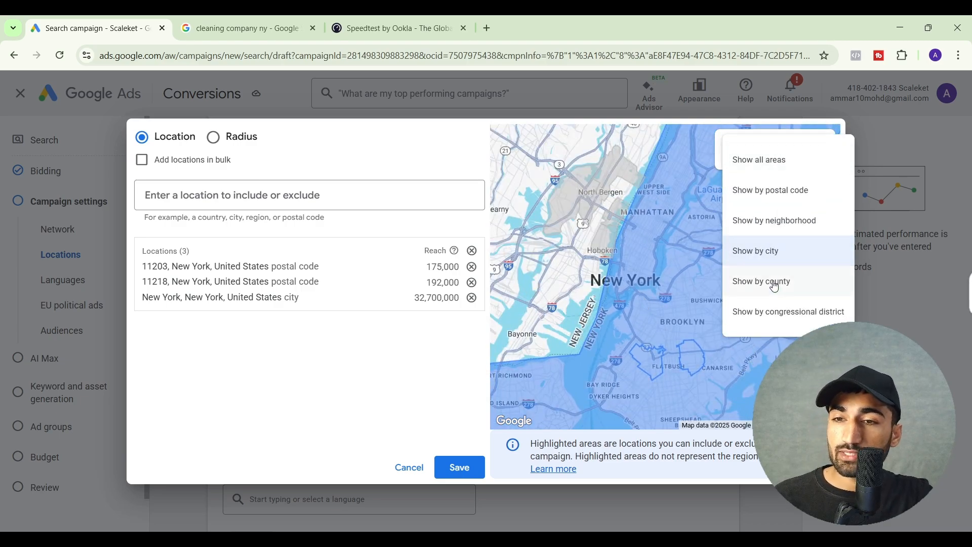
{"action": "left_click", "coordinate": [710, 206]}
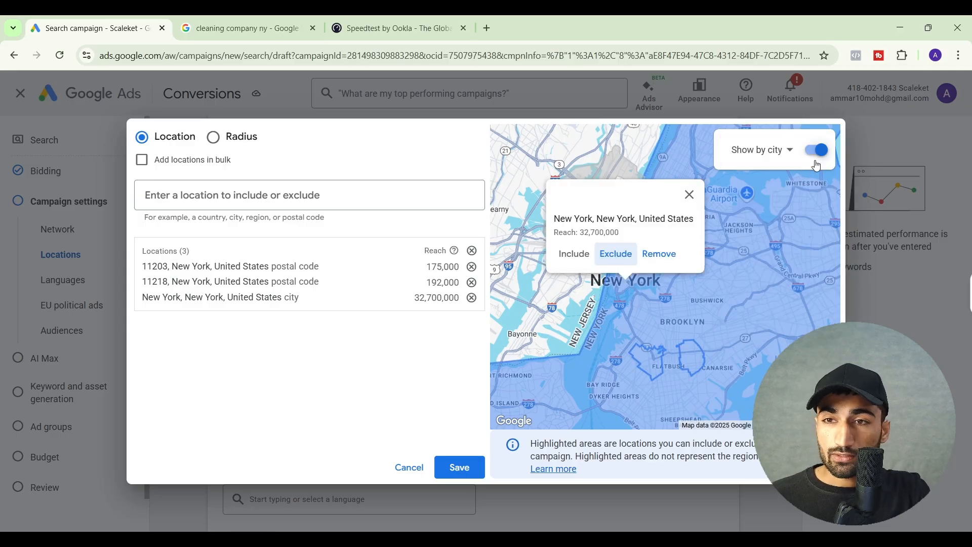
{"action": "left_click", "coordinate": [817, 161]}
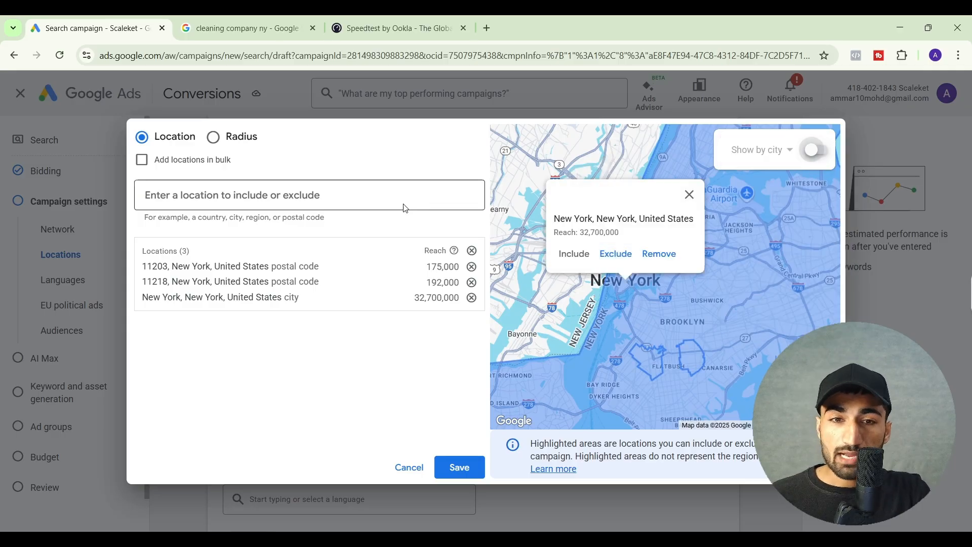
Remove postal codes 11203 and 11218 from the target locations and save New York city as the only location
{"action": "left_click", "coordinate": [472, 267]}
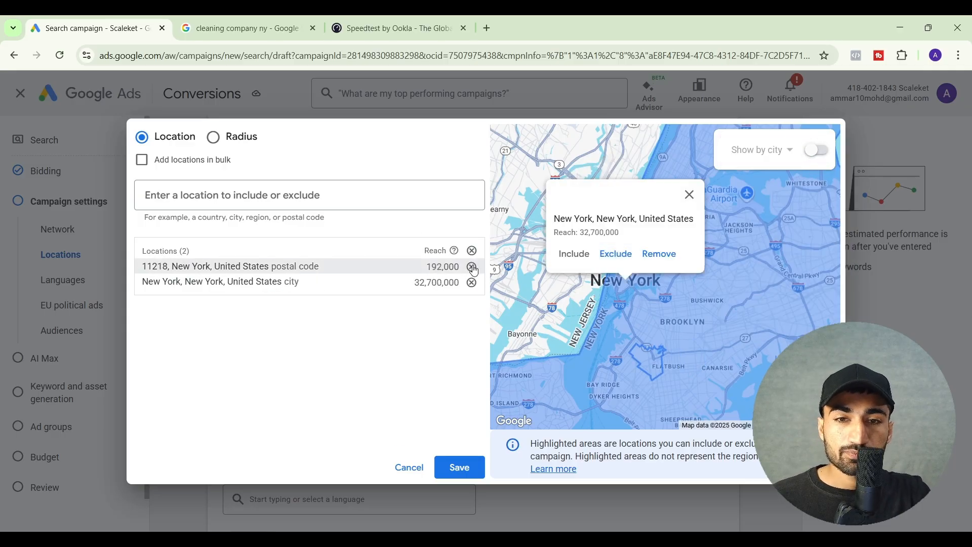
{"action": "left_click", "coordinate": [472, 267]}
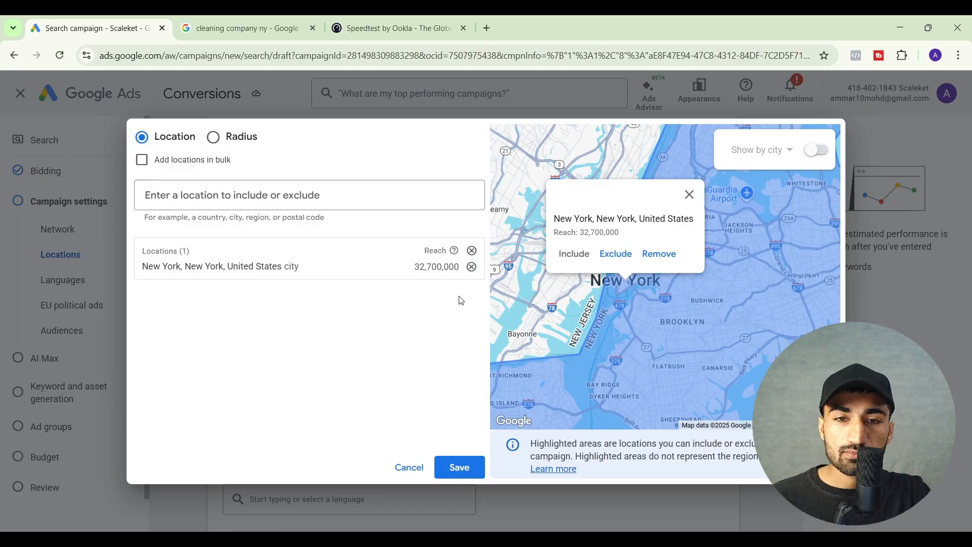
{"action": "left_click", "coordinate": [470, 474]}
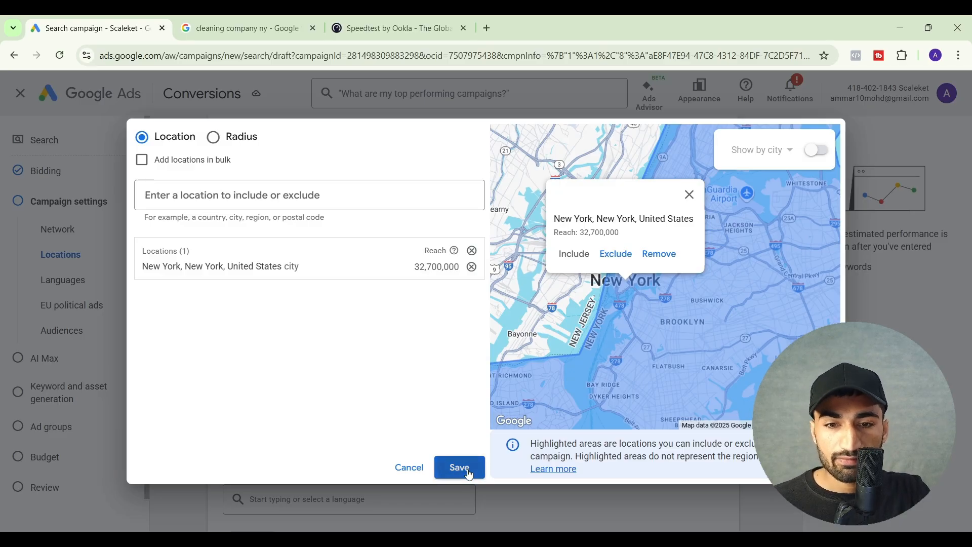
Limit the location targeting to Presence: People in or regularly in your included locations
{"action": "scroll", "coordinate": [397, 339], "scroll_direction": "down", "scroll_amount": 3}
{"action": "scroll", "coordinate": [398, 338], "scroll_direction": "up", "scroll_amount": 3}
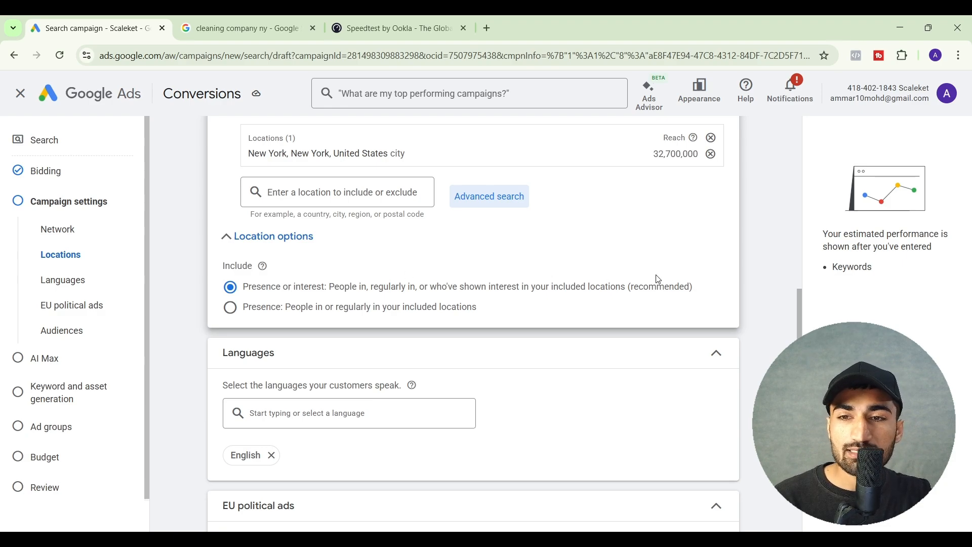
{"action": "left_click_drag", "start_coordinate": [694, 287], "coordinate": [305, 288]}
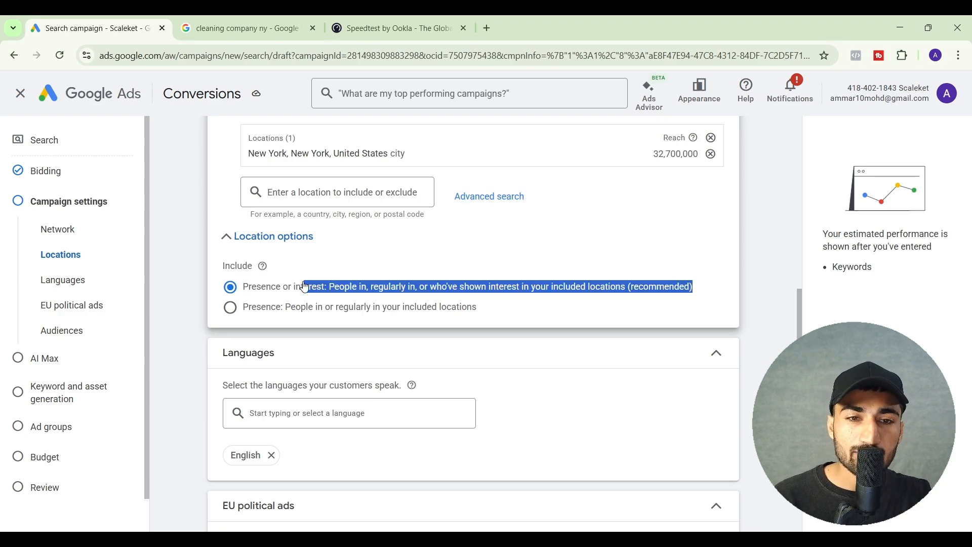
{"action": "left_click", "coordinate": [305, 287]}
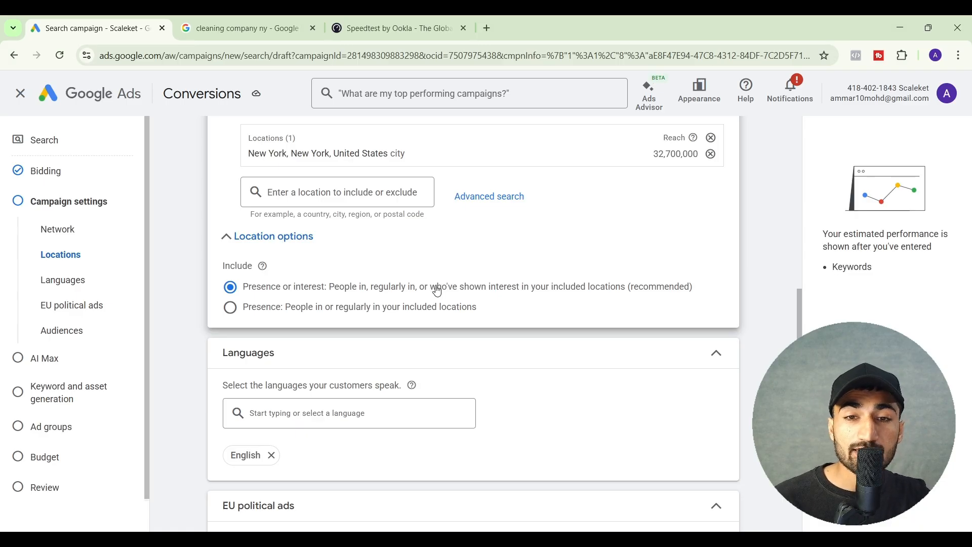
{"action": "left_click_drag", "start_coordinate": [431, 289], "coordinate": [631, 295]}
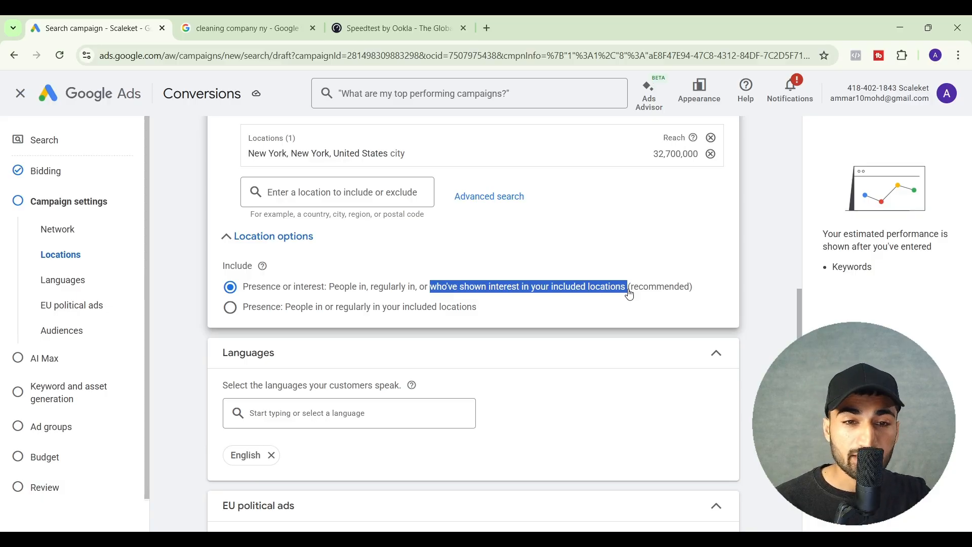
{"action": "left_click", "coordinate": [232, 310]}
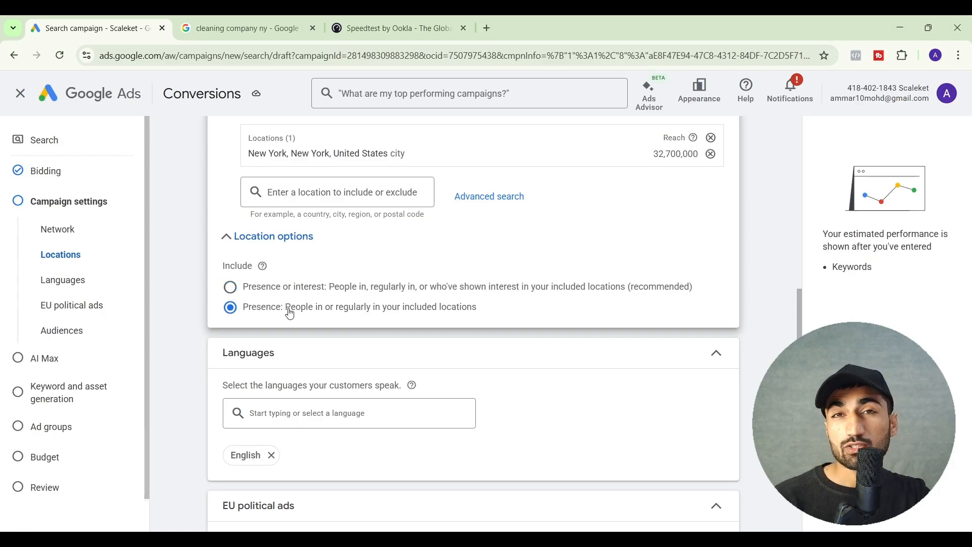
{"action": "left_click_drag", "start_coordinate": [291, 315], "coordinate": [480, 314]}
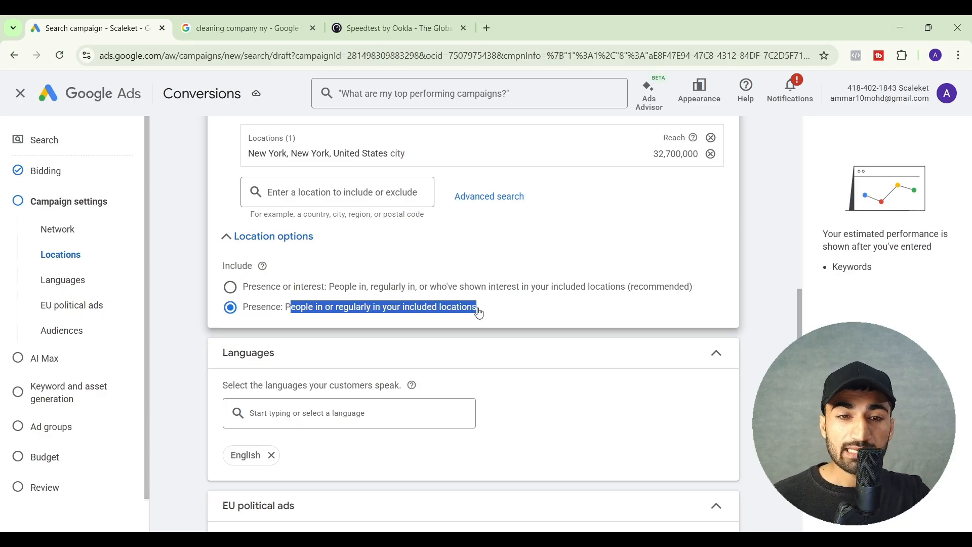
{"action": "scroll", "coordinate": [479, 312], "scroll_direction": "down", "scroll_amount": 3}
{"action": "scroll", "coordinate": [480, 310], "scroll_direction": "up", "scroll_amount": 1}
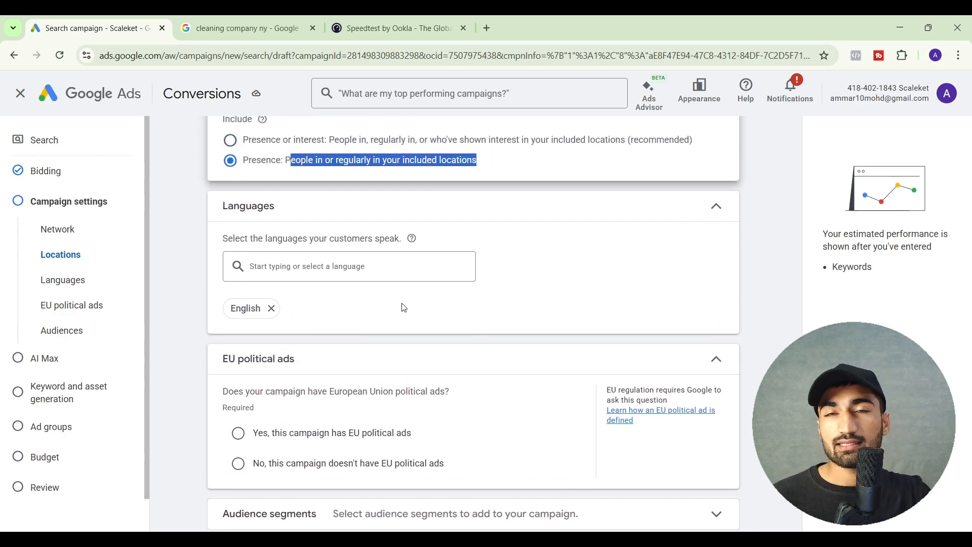
Declare that the campaign doesn't have EU political ads and expand the Audience segments settings
{"action": "scroll", "coordinate": [404, 308], "scroll_direction": "down", "scroll_amount": 2}
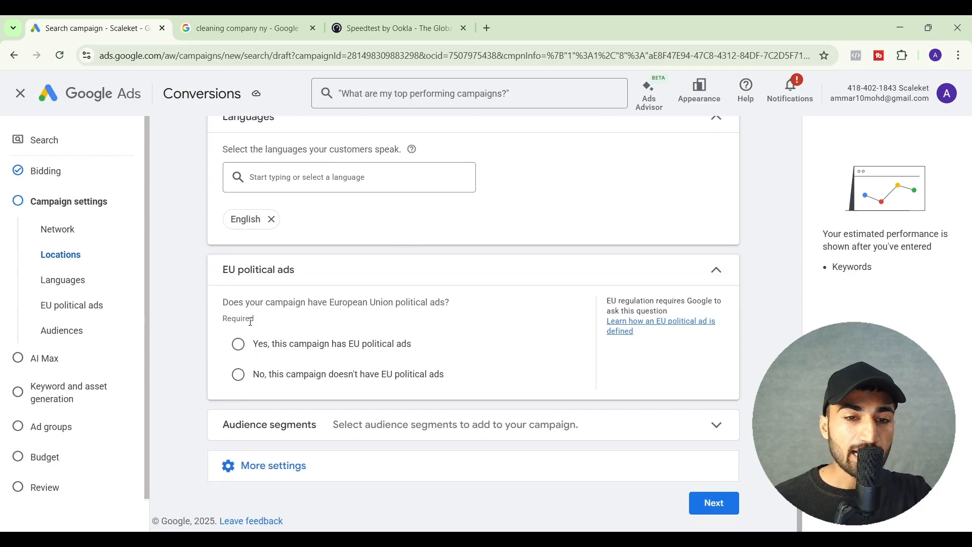
{"action": "left_click", "coordinate": [238, 375]}
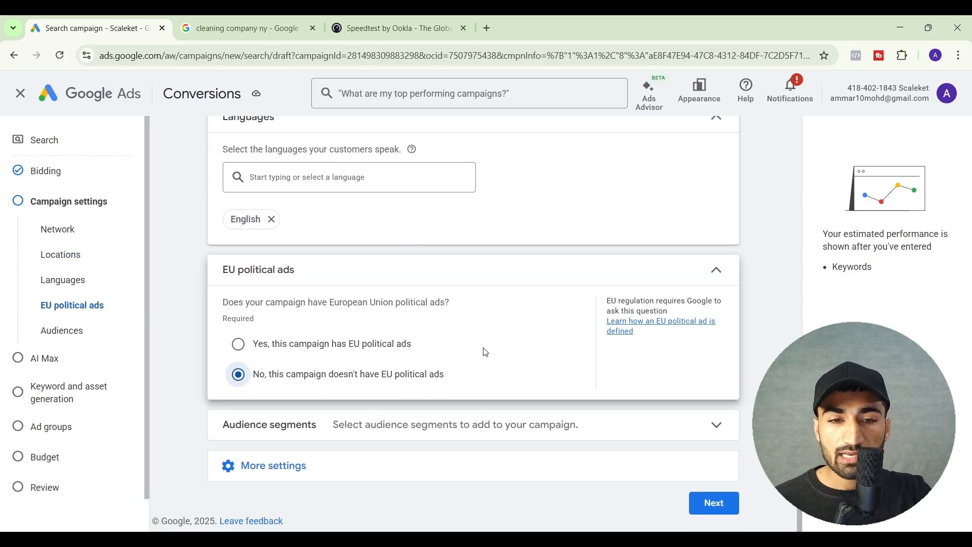
{"action": "left_click", "coordinate": [472, 421]}
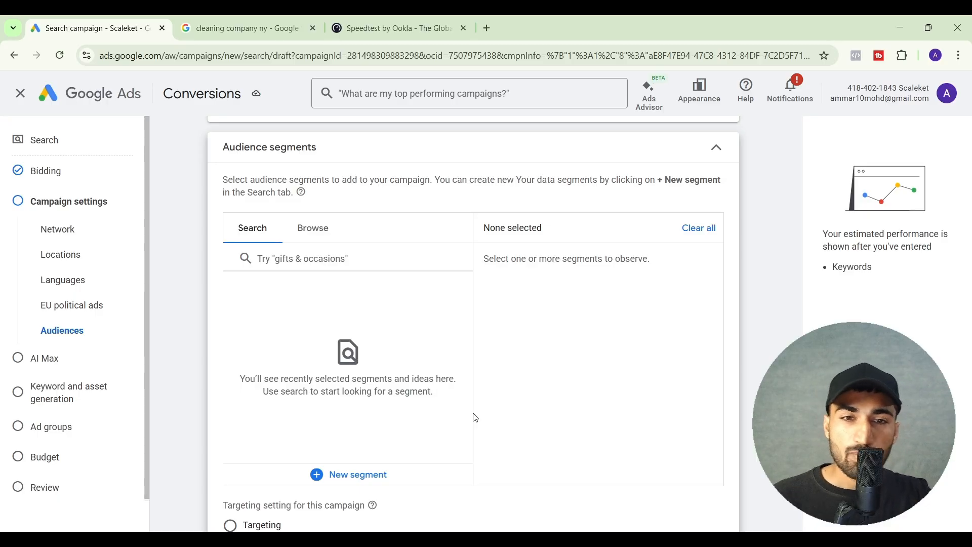
Glance at the Google results for "cleaning company ny", then browse the detailed demographics categories of the audience segments
{"action": "left_click", "coordinate": [246, 19]}
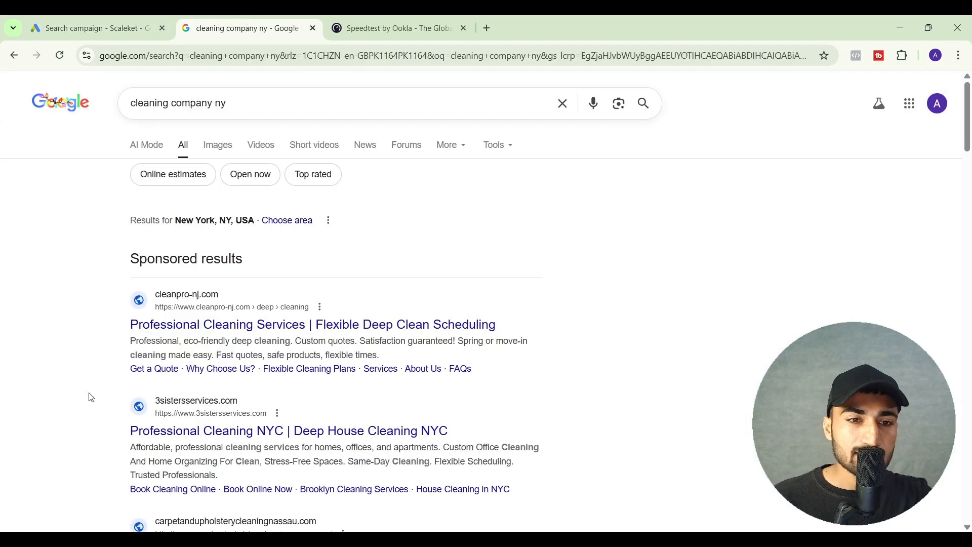
{"action": "scroll", "coordinate": [70, 408], "scroll_direction": "down", "scroll_amount": 1}
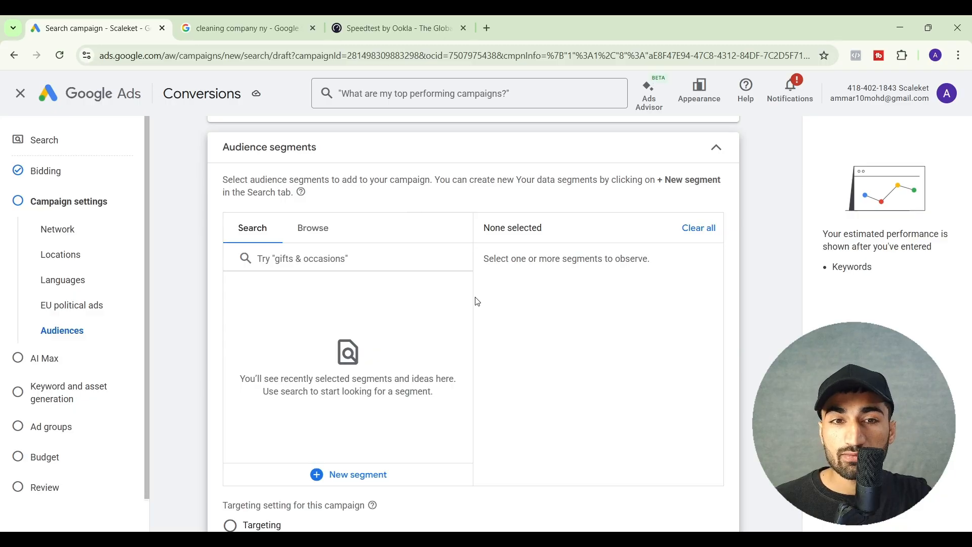
{"action": "scroll", "coordinate": [393, 244], "scroll_direction": "down", "scroll_amount": 1}
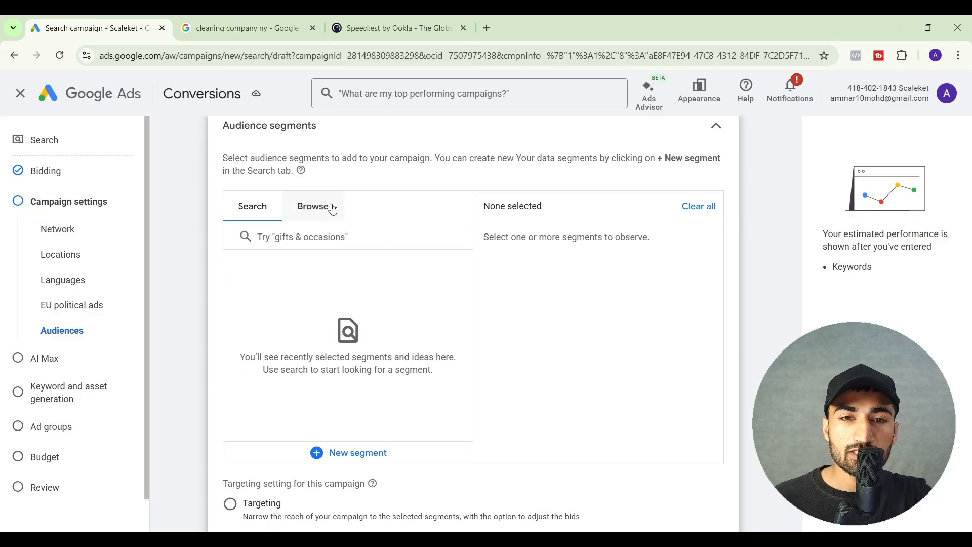
{"action": "left_click", "coordinate": [316, 208]}
{"action": "scroll", "coordinate": [477, 278], "scroll_direction": "down", "scroll_amount": 1}
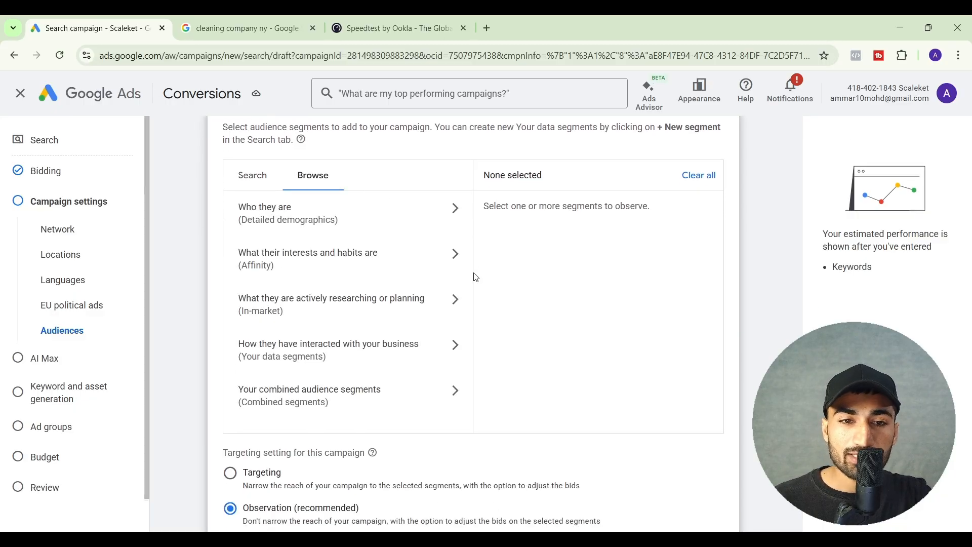
{"action": "left_click", "coordinate": [388, 207]}
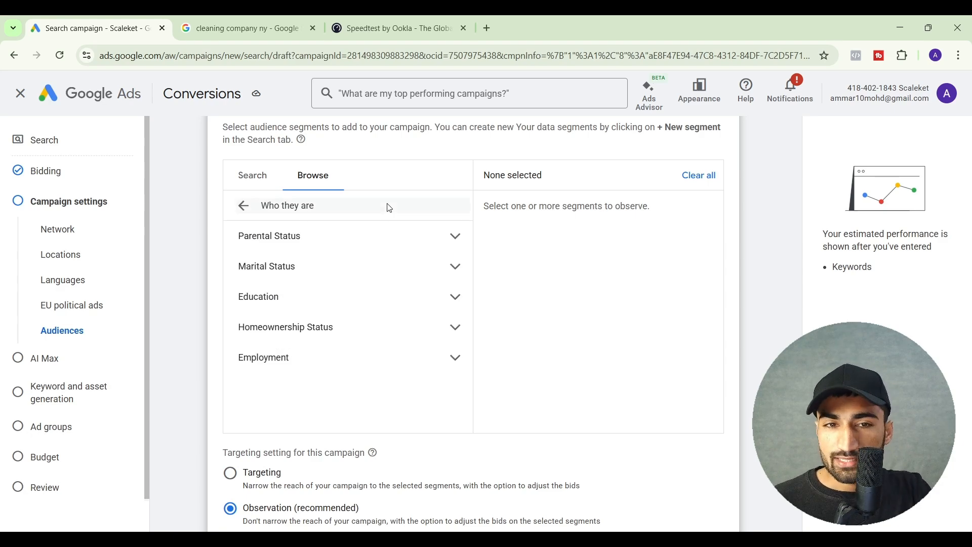
{"action": "left_click", "coordinate": [345, 249]}
{"action": "left_click", "coordinate": [244, 206]}
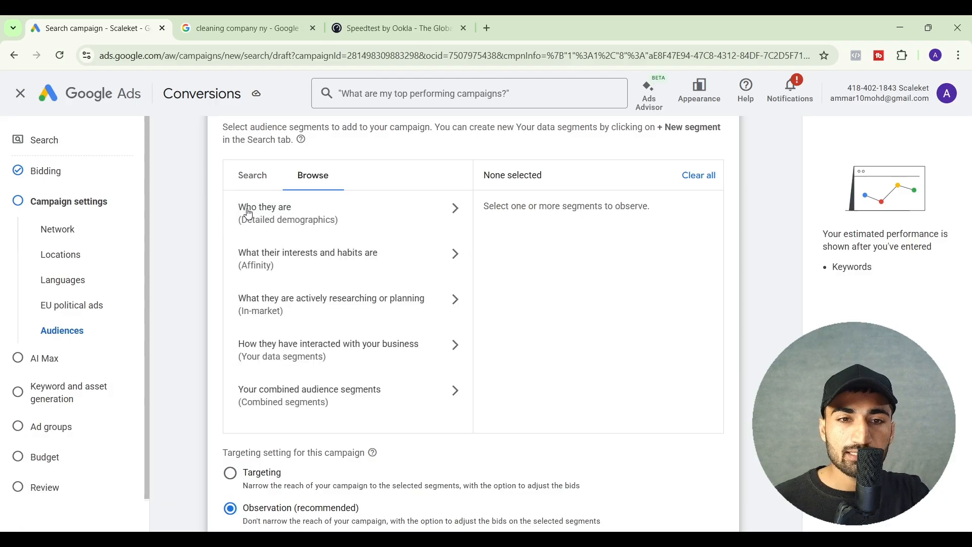
Examine the affinity, in-market and your data segments categories available for the campaign's audience
{"action": "left_click", "coordinate": [310, 258]}
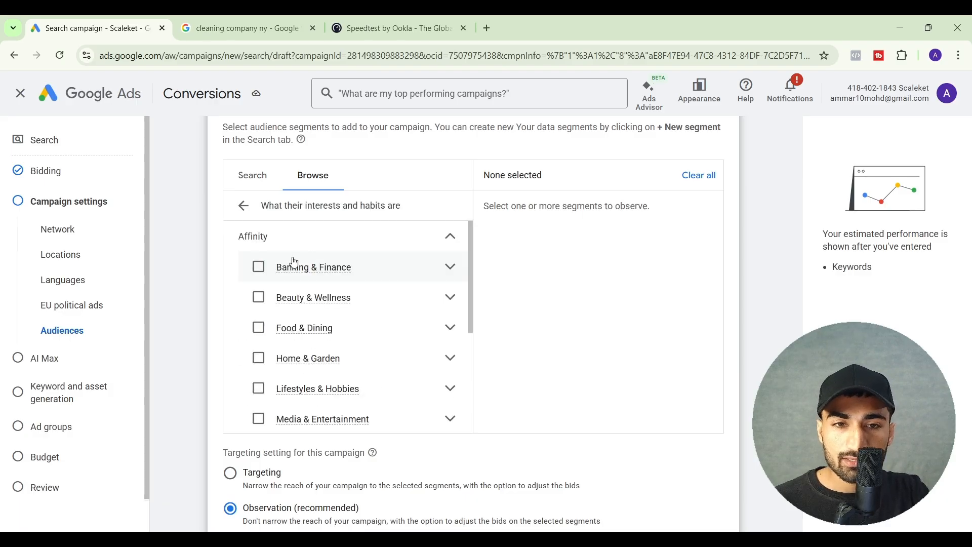
{"action": "left_click", "coordinate": [243, 204]}
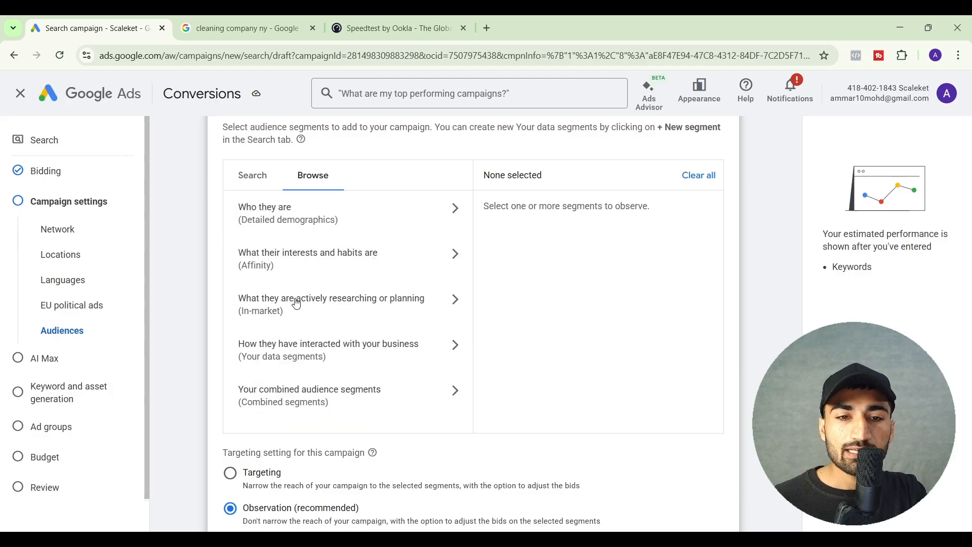
{"action": "left_click", "coordinate": [298, 302]}
{"action": "left_click", "coordinate": [245, 210]}
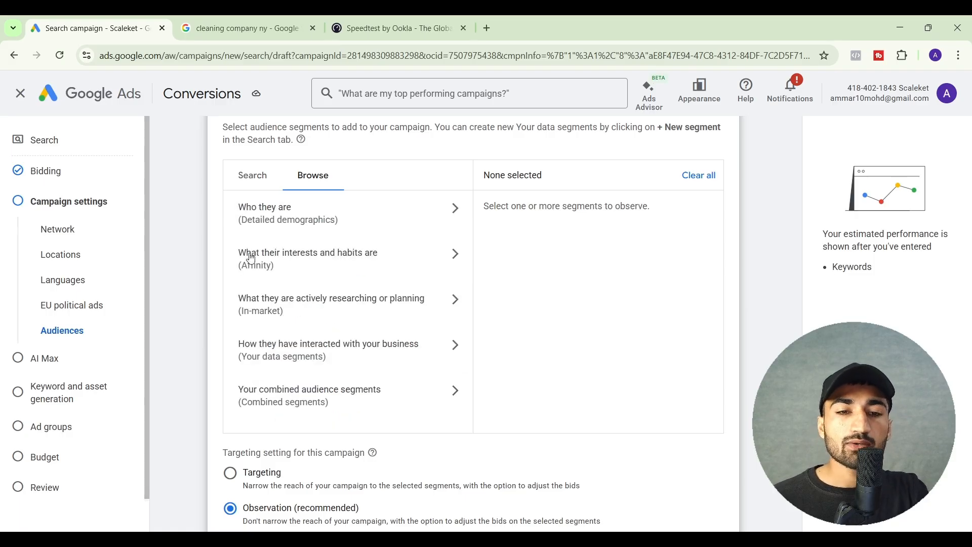
{"action": "left_click", "coordinate": [307, 358]}
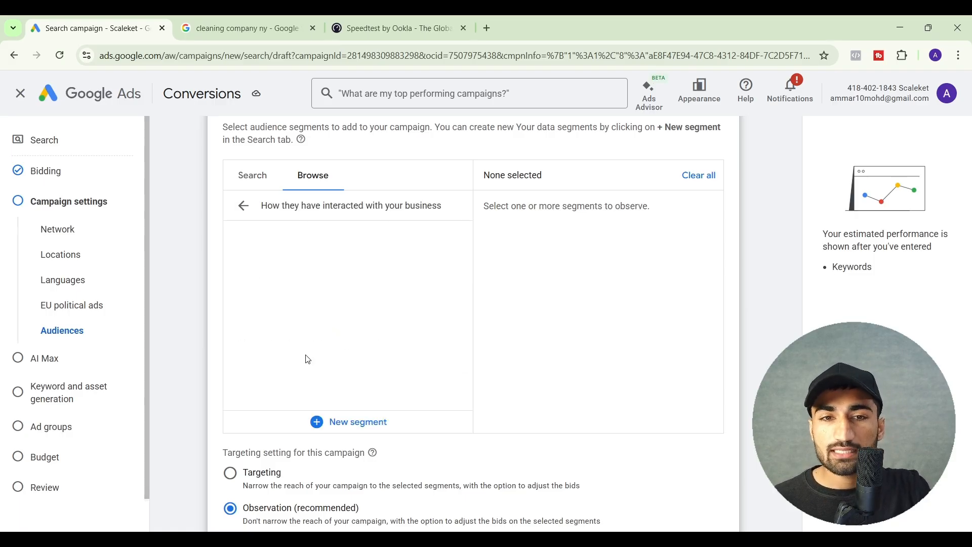
{"action": "left_click", "coordinate": [243, 208]}
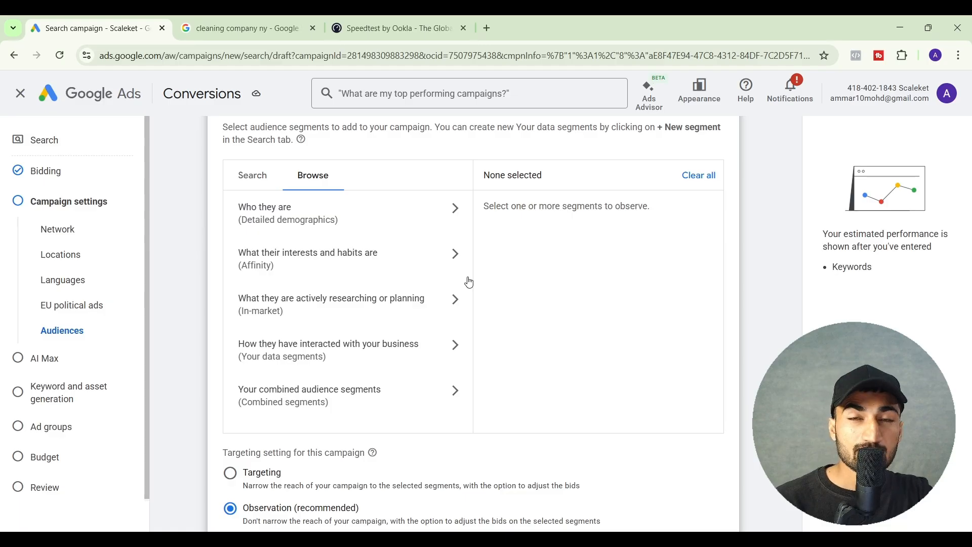
Look at the query "cleaning company ny" on the Google results page and return to the campaign's audience segments
{"action": "left_click", "coordinate": [269, 19]}
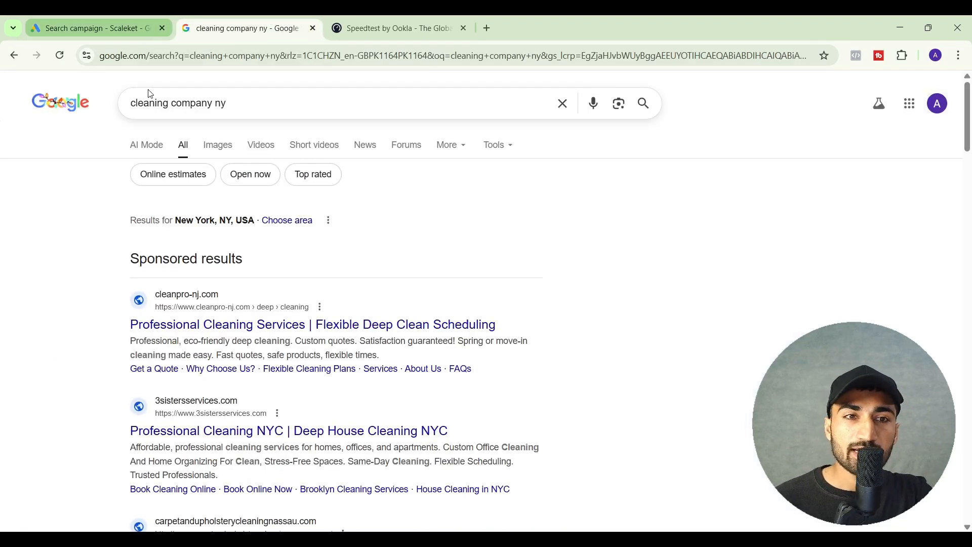
{"action": "triple_click", "coordinate": [143, 103]}
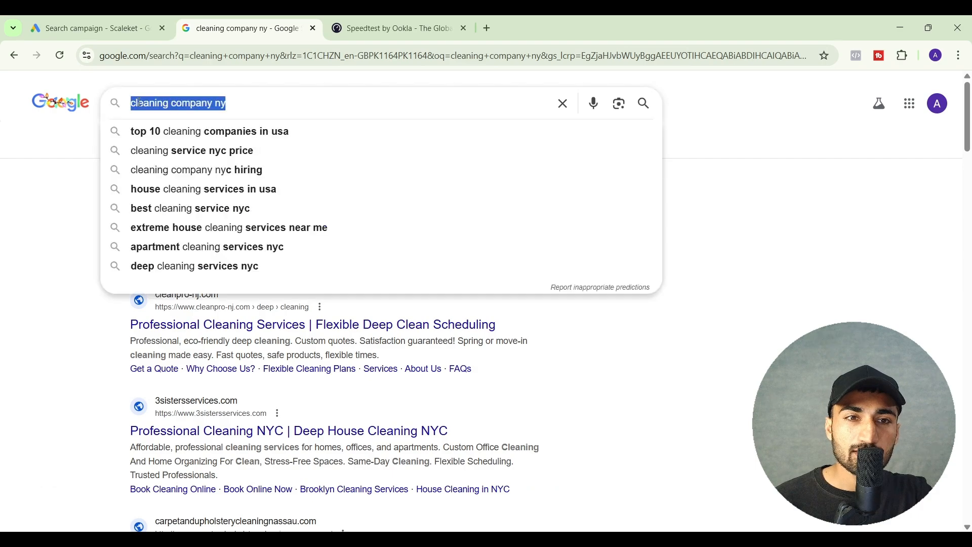
{"action": "left_click", "coordinate": [137, 16]}
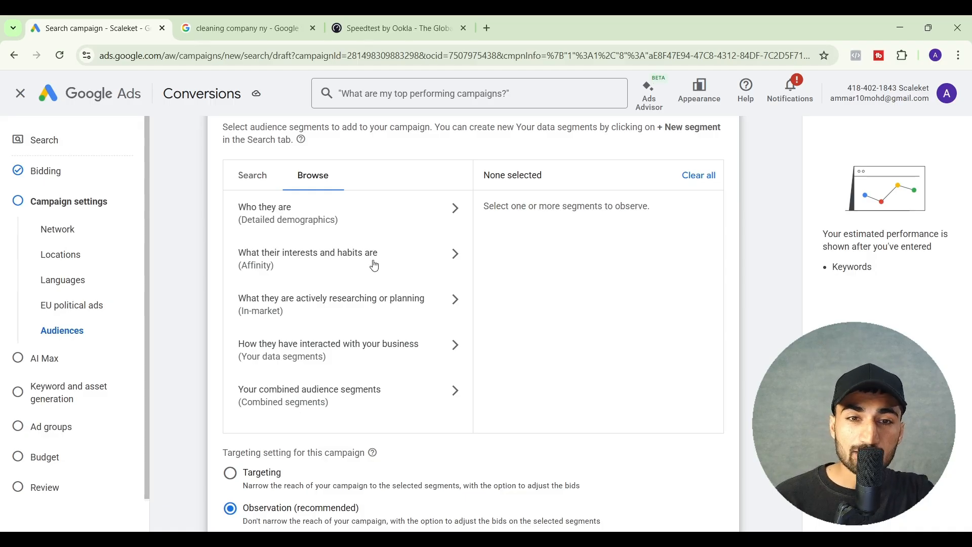
Search the audience segments for "Plumb" and add Plumbing Fixtures and Plumbing Fixture Hardware & Parts
{"action": "left_click", "coordinate": [259, 185]}
{"action": "left_click", "coordinate": [279, 205]}
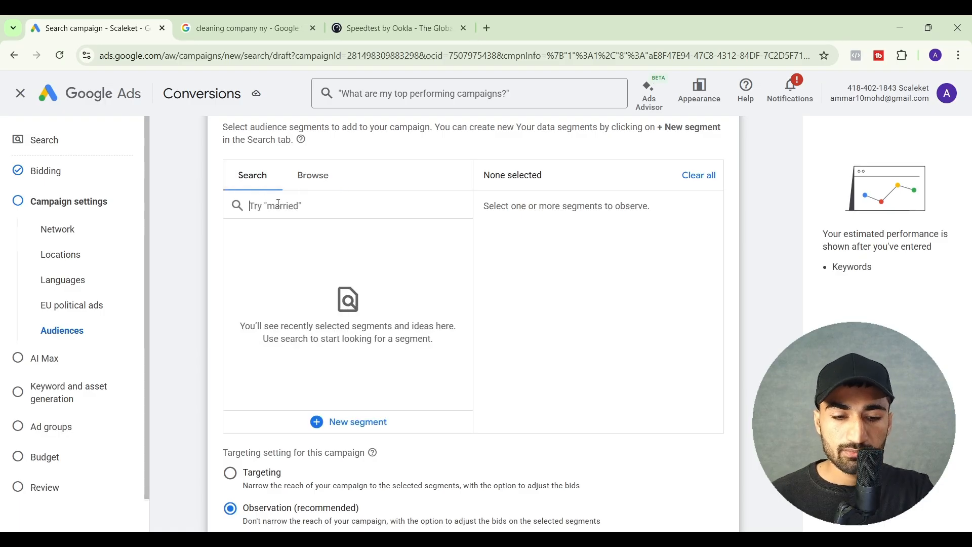
{"action": "type", "text": "Plumb"}
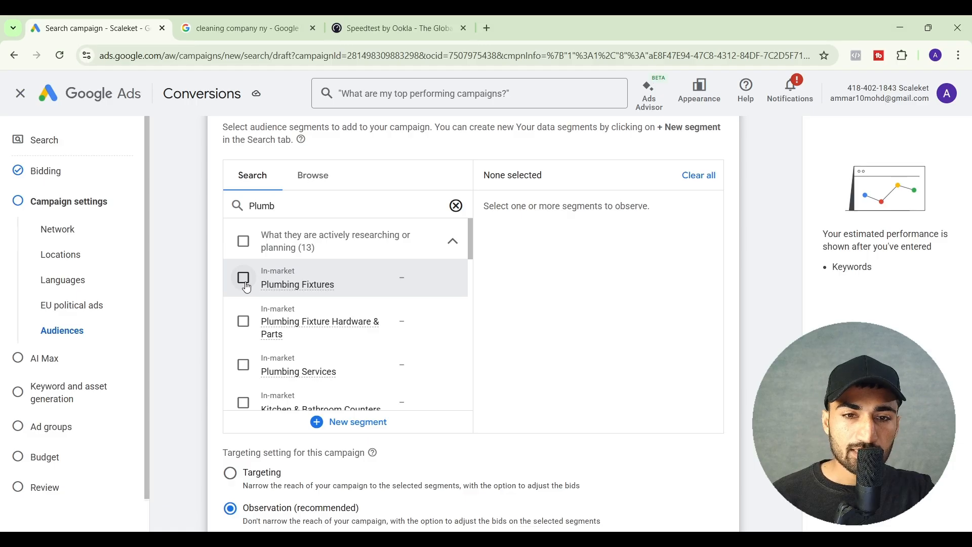
{"action": "left_click", "coordinate": [243, 278]}
{"action": "left_click", "coordinate": [243, 321]}
Add the in-market segments Plumbing Services, Kitchen & Bathroom Counters, Kitchen & Bathroom Cabinets and Home Improvement
{"action": "scroll", "coordinate": [241, 337], "scroll_direction": "down", "scroll_amount": 1}
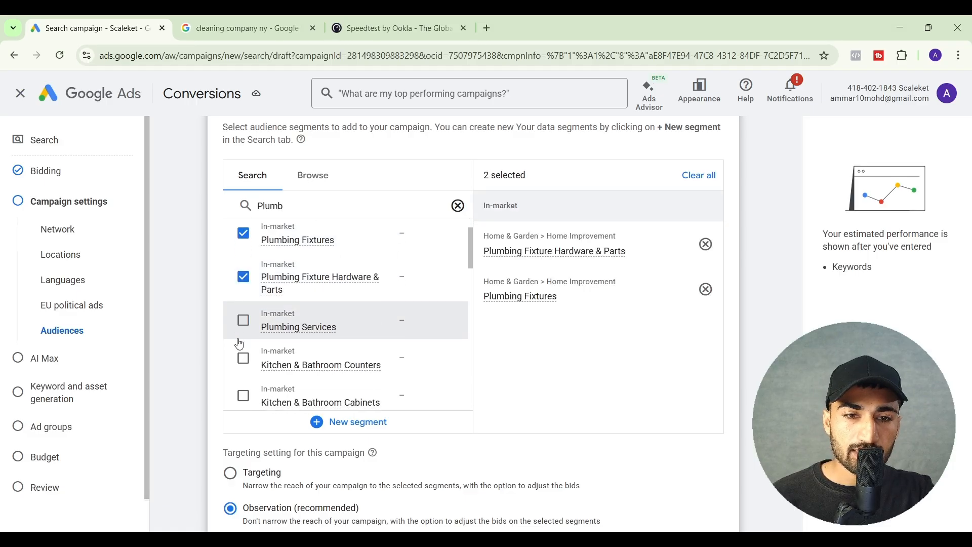
{"action": "left_click", "coordinate": [243, 321]}
{"action": "left_click", "coordinate": [244, 358]}
{"action": "scroll", "coordinate": [244, 358], "scroll_direction": "down", "scroll_amount": 1}
{"action": "left_click", "coordinate": [244, 360]}
{"action": "scroll", "coordinate": [243, 360], "scroll_direction": "down", "scroll_amount": 1}
{"action": "left_click", "coordinate": [244, 360]}
Try the Targeting option for the selected audience segments and switch back to Observation (recommended)
{"action": "scroll", "coordinate": [268, 357], "scroll_direction": "down", "scroll_amount": 1}
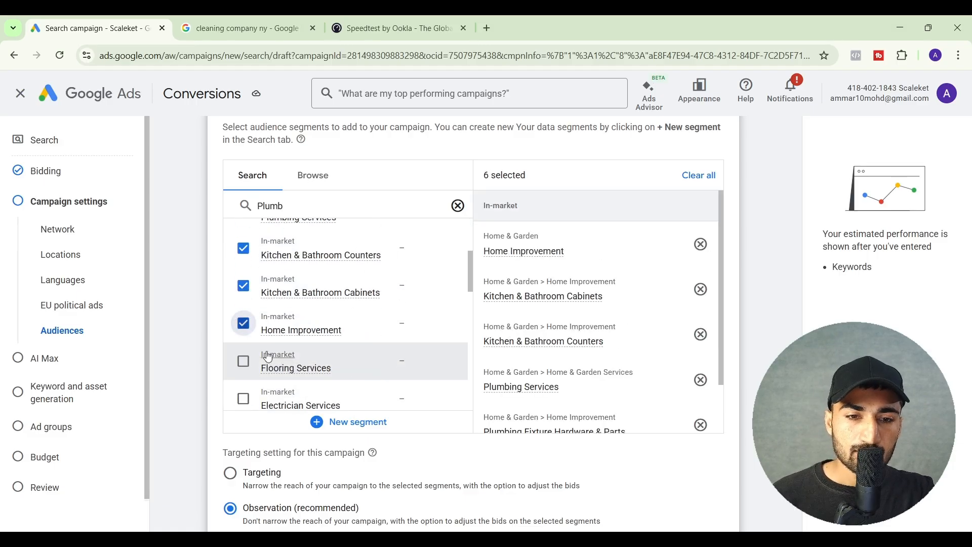
{"action": "scroll", "coordinate": [502, 420], "scroll_direction": "down", "scroll_amount": 1}
{"action": "scroll", "coordinate": [478, 459], "scroll_direction": "down", "scroll_amount": 2}
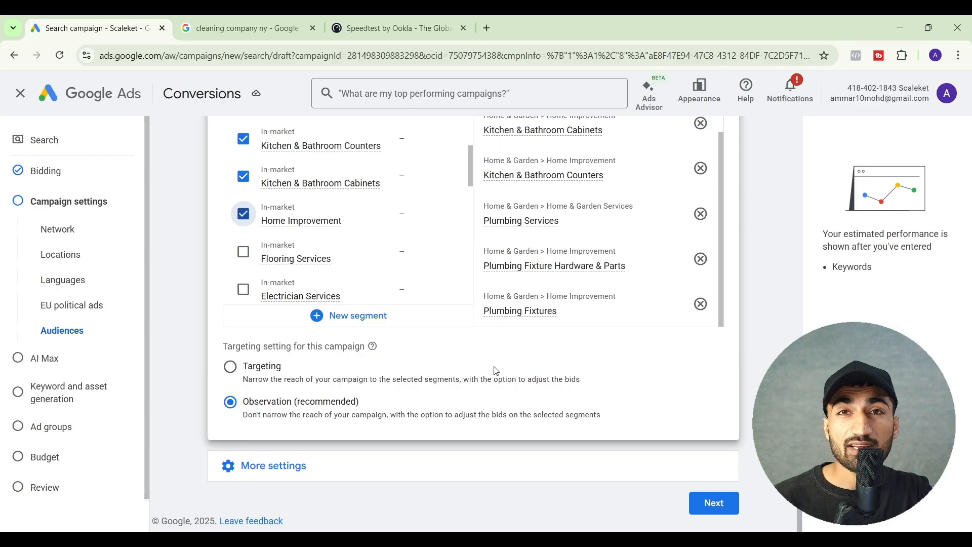
{"action": "left_click", "coordinate": [234, 379]}
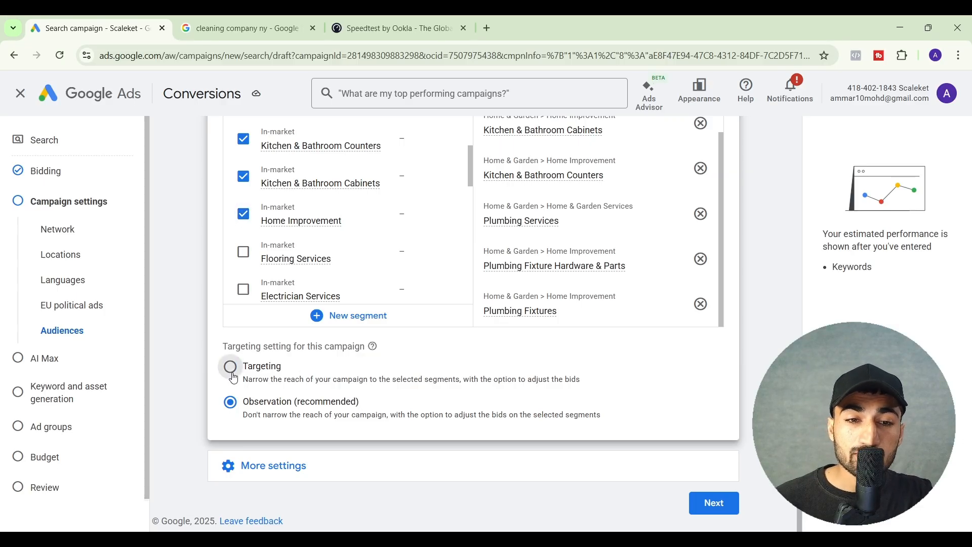
{"action": "scroll", "coordinate": [576, 319], "scroll_direction": "up", "scroll_amount": 3}
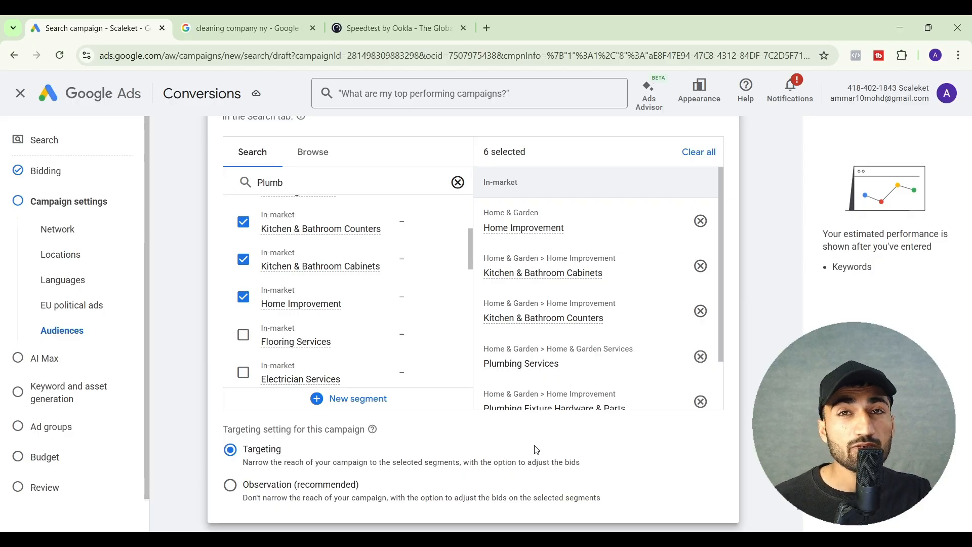
{"action": "left_click", "coordinate": [230, 486]}
{"action": "scroll", "coordinate": [506, 380], "scroll_direction": "down", "scroll_amount": 2}
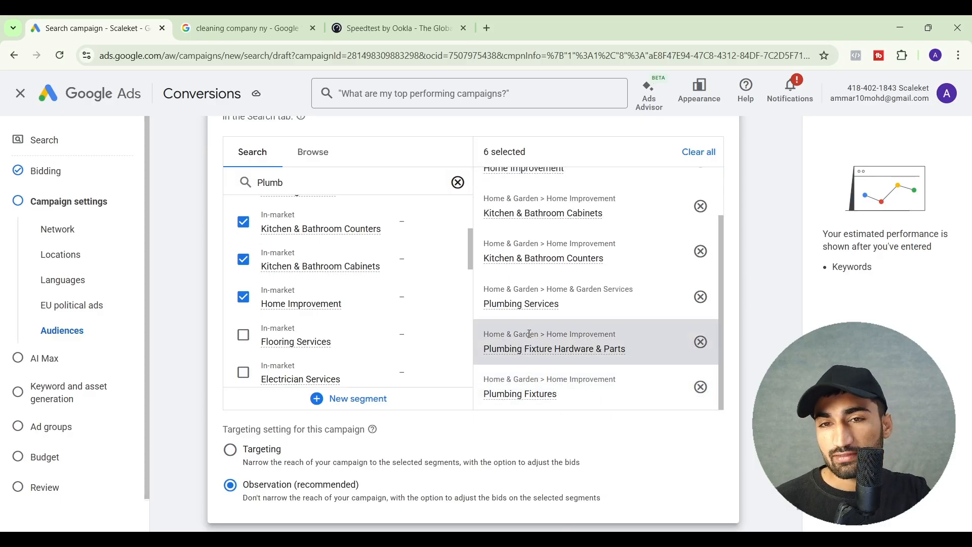
Add the parental status segments Parents of Infants (0-1 years), Parents of Toddlers (1-3 years) and Parents of Preschoolers (4-5 years)
{"action": "left_click", "coordinate": [313, 151]}
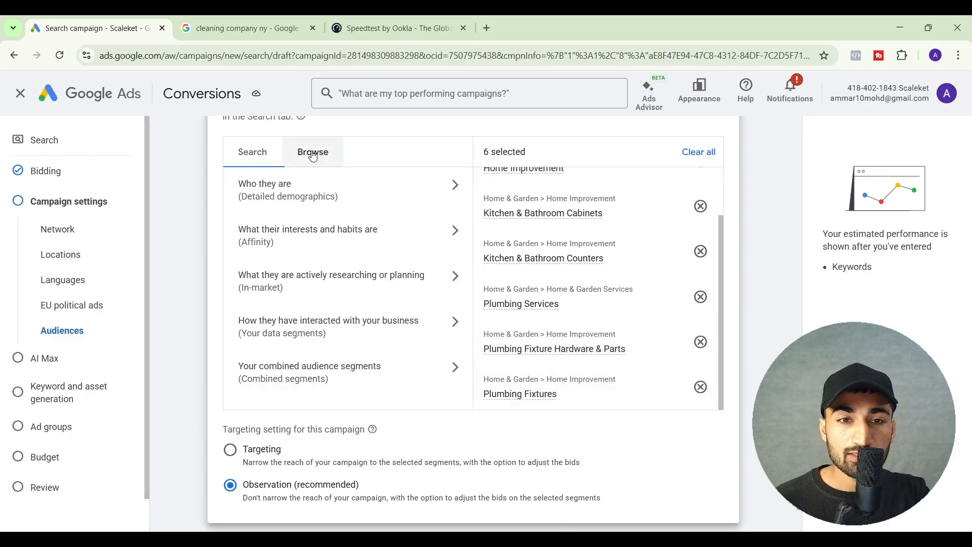
{"action": "left_click", "coordinate": [306, 206]}
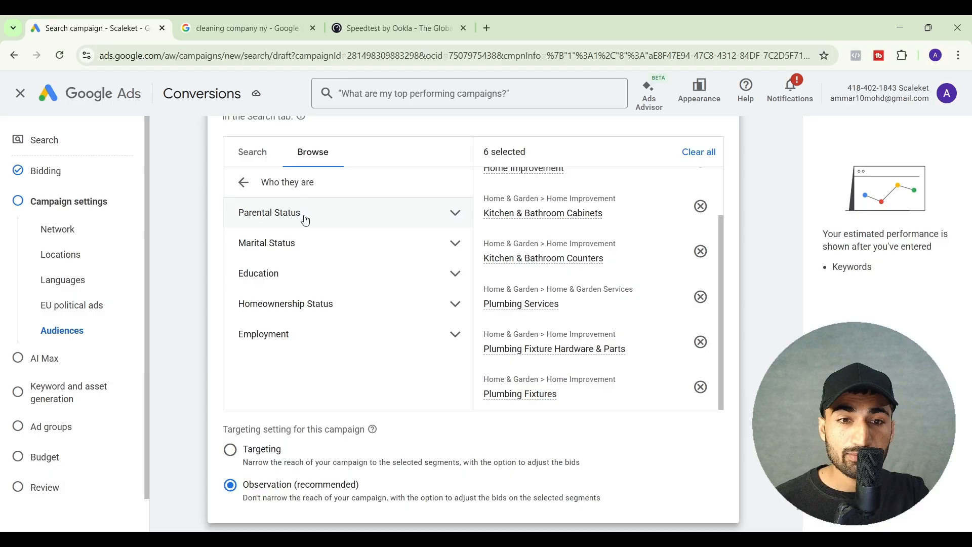
{"action": "left_click", "coordinate": [333, 220]}
{"action": "left_click", "coordinate": [322, 239]}
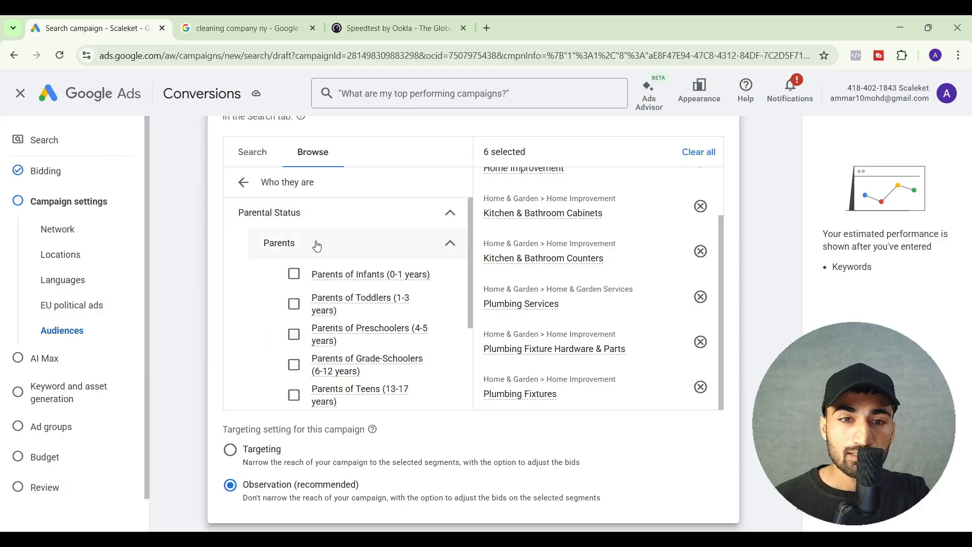
{"action": "left_click", "coordinate": [294, 274]}
{"action": "left_click", "coordinate": [294, 305]}
{"action": "left_click", "coordinate": [294, 334]}
Expand the education and homeownership demographics and add the Homeowners segment
{"action": "scroll", "coordinate": [325, 326], "scroll_direction": "down", "scroll_amount": 3}
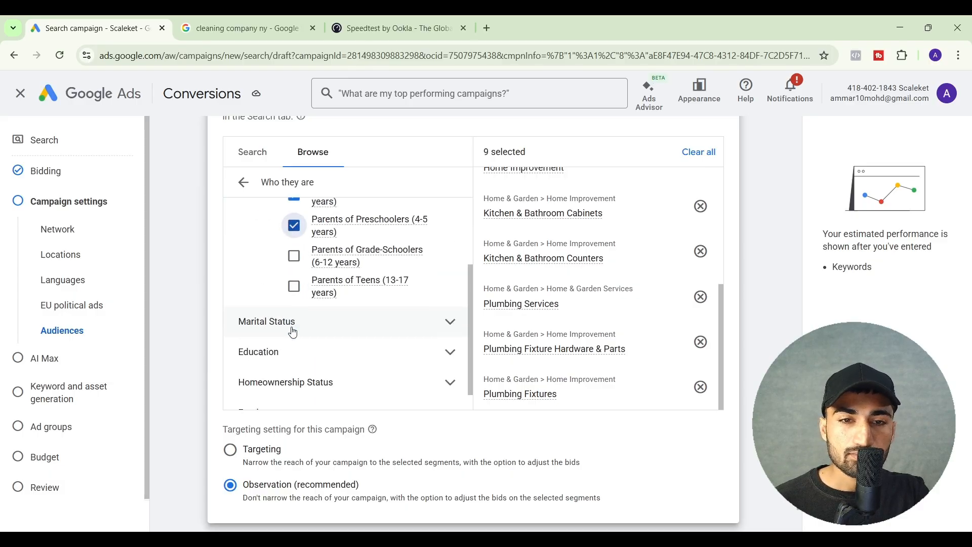
{"action": "left_click", "coordinate": [331, 319]}
{"action": "scroll", "coordinate": [306, 348], "scroll_direction": "down", "scroll_amount": 2}
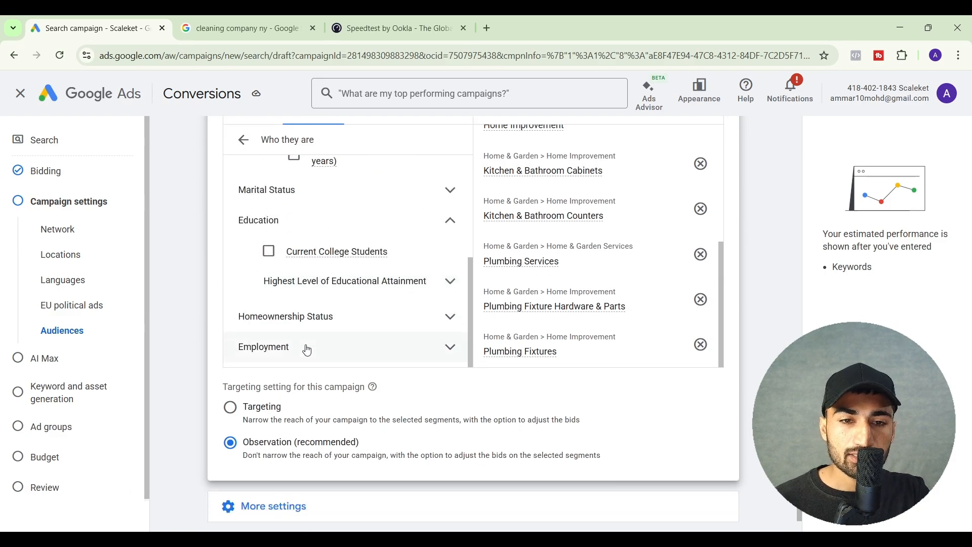
{"action": "left_click", "coordinate": [325, 310]}
{"action": "scroll", "coordinate": [304, 304], "scroll_direction": "down", "scroll_amount": 1}
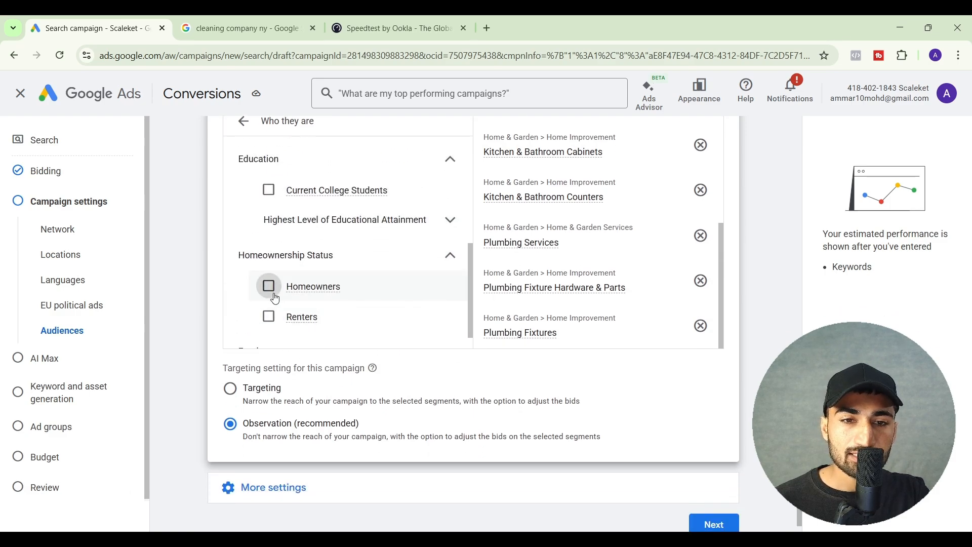
{"action": "left_click", "coordinate": [270, 284]}
Set the campaign's start date to December 8, 2025, in the additional campaign settings
{"action": "scroll", "coordinate": [273, 302], "scroll_direction": "down", "scroll_amount": 2}
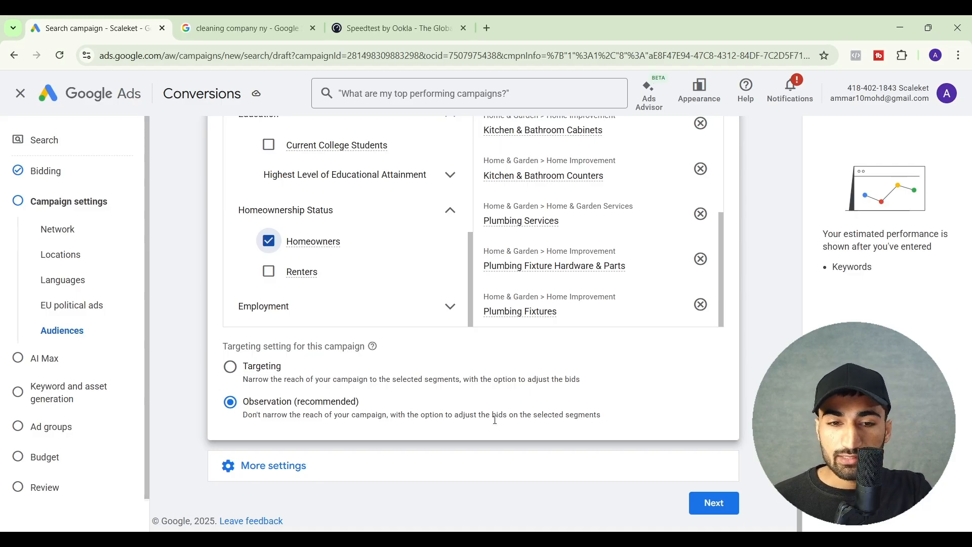
{"action": "left_click", "coordinate": [425, 473]}
{"action": "scroll", "coordinate": [425, 473], "scroll_direction": "down", "scroll_amount": 3}
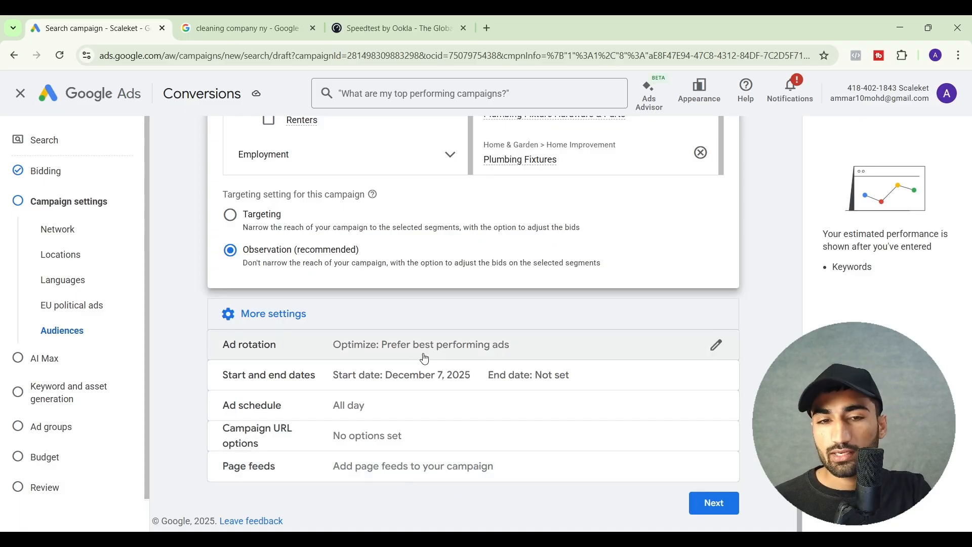
{"action": "left_click", "coordinate": [418, 375]}
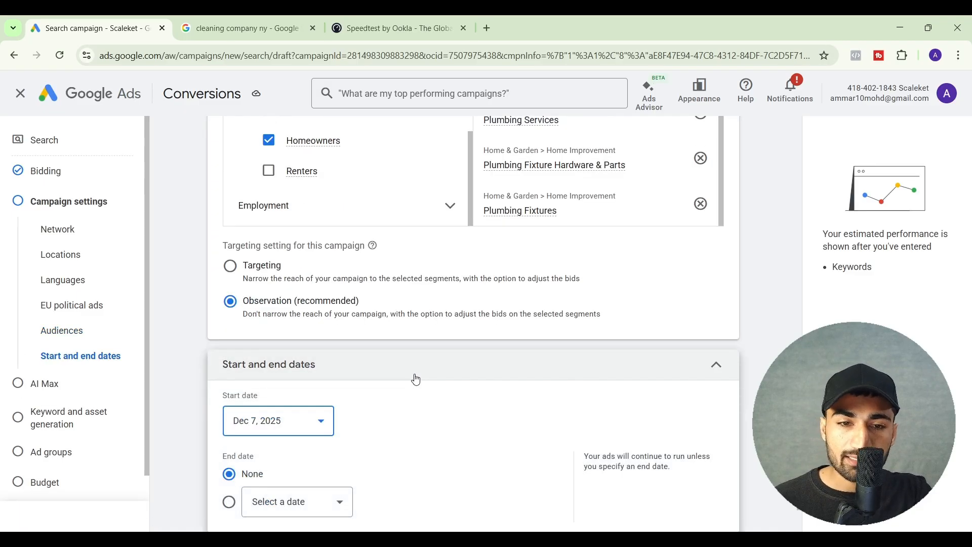
{"action": "left_click", "coordinate": [312, 397]}
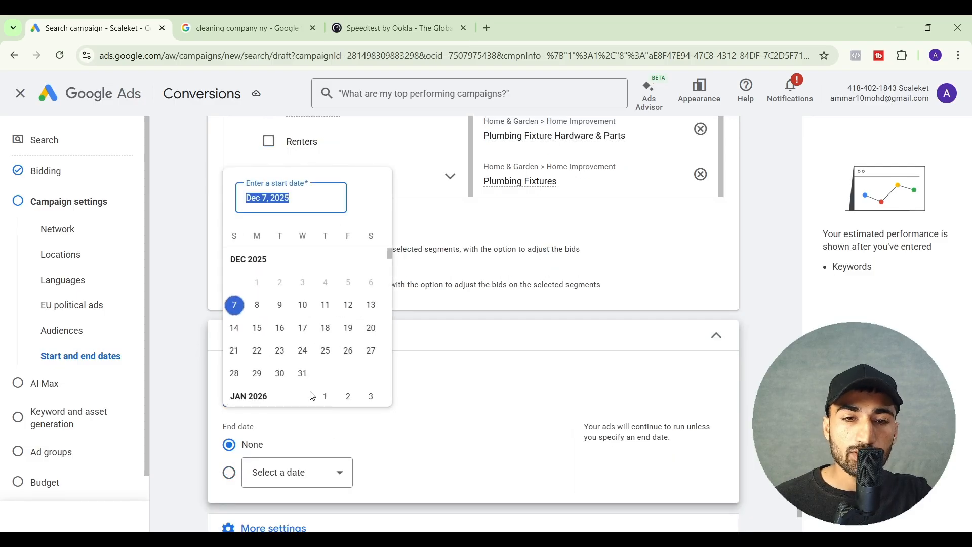
{"action": "left_click", "coordinate": [258, 305]}
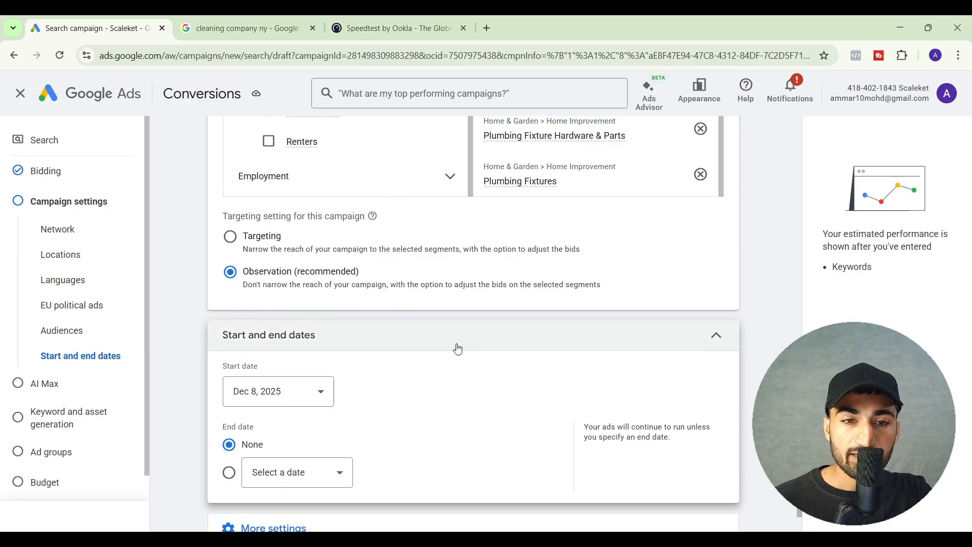
Open the campaign's ad schedule settings and look through the available day options
{"action": "scroll", "coordinate": [515, 380], "scroll_direction": "down", "scroll_amount": 1}
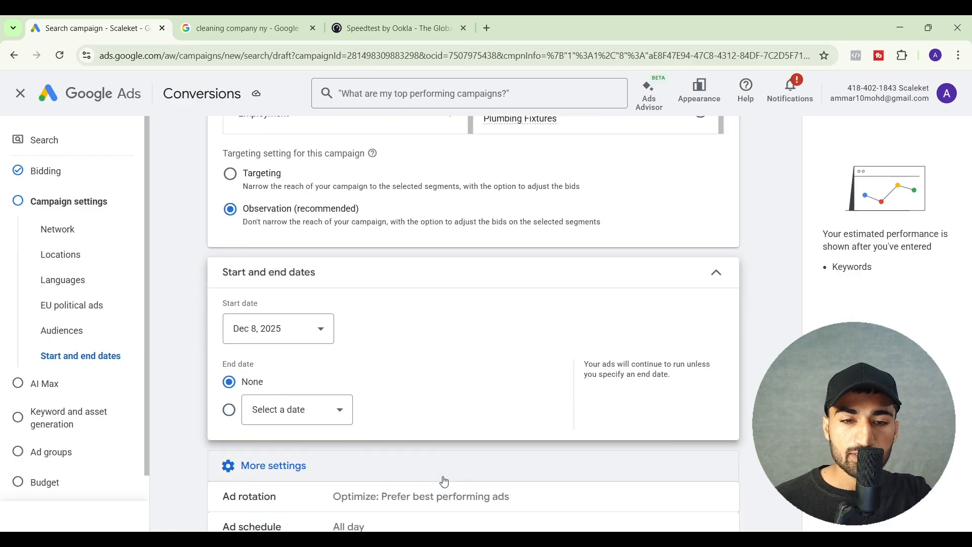
{"action": "scroll", "coordinate": [445, 482], "scroll_direction": "down", "scroll_amount": 2}
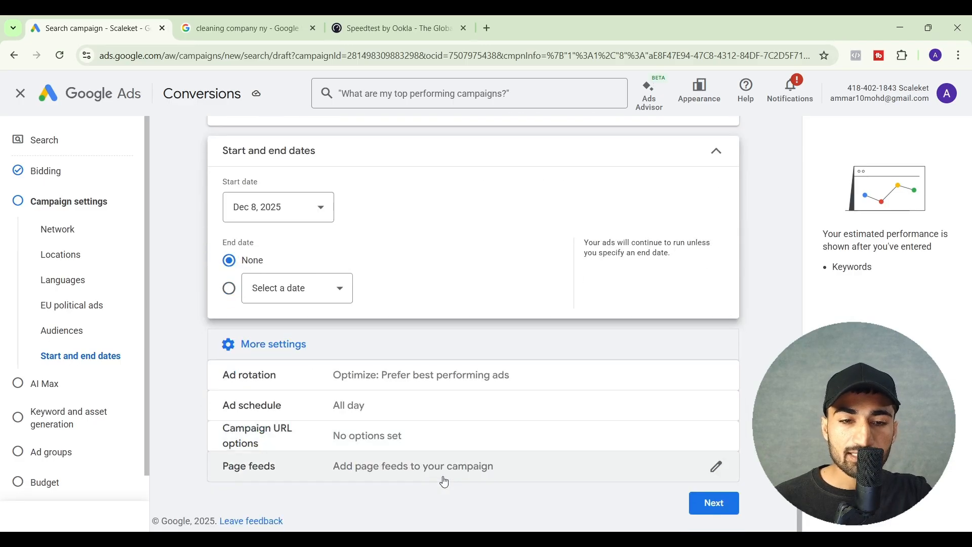
{"action": "left_click", "coordinate": [426, 417]}
{"action": "scroll", "coordinate": [384, 403], "scroll_direction": "down", "scroll_amount": 2}
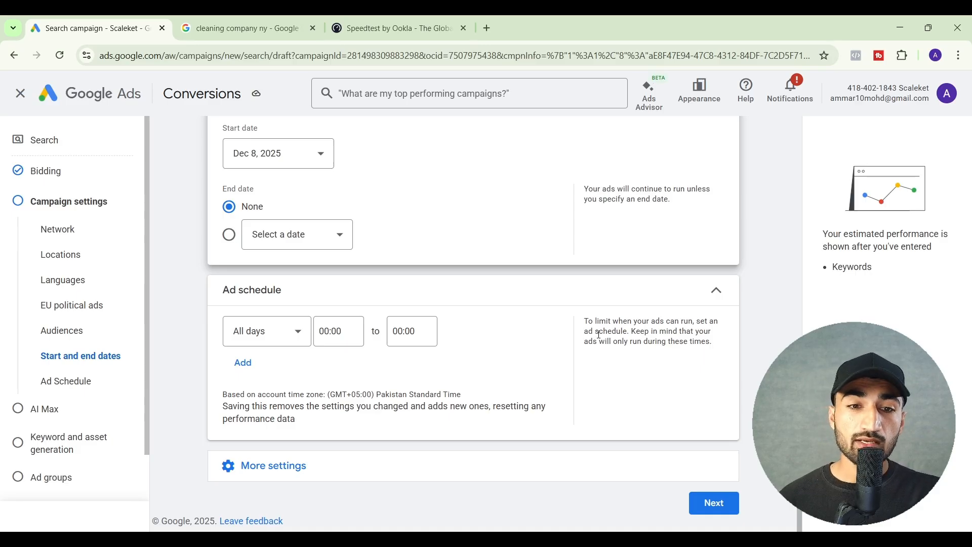
{"action": "left_click", "coordinate": [299, 333]}
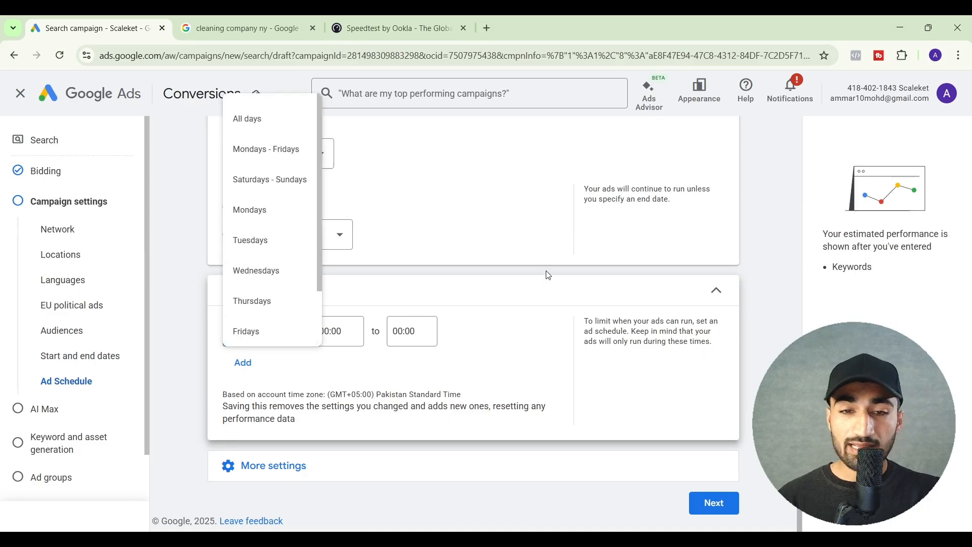
{"action": "left_click", "coordinate": [502, 293]}
{"action": "left_click", "coordinate": [481, 393]}
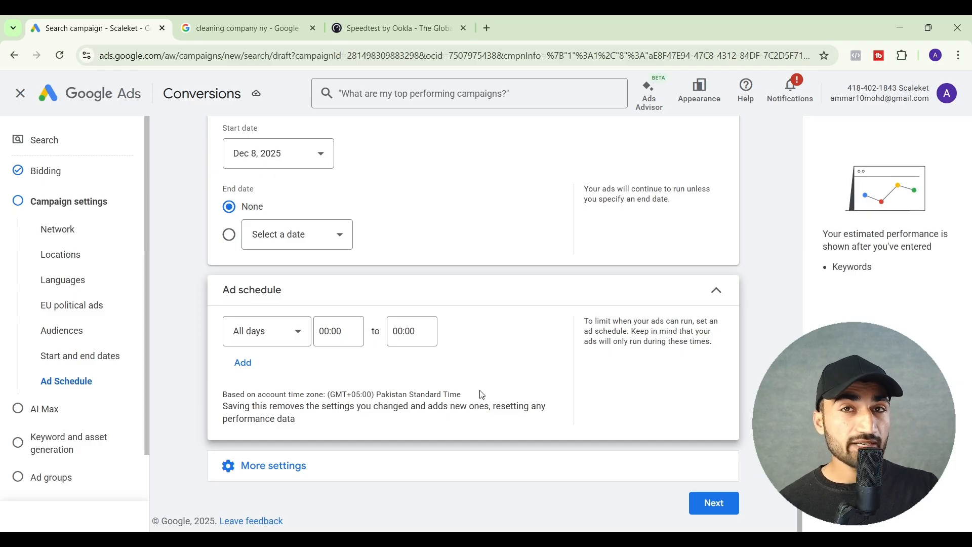
Set the ad schedule to Mondays - Fridays from 08:00 to 17:00
{"action": "left_click", "coordinate": [291, 344]}
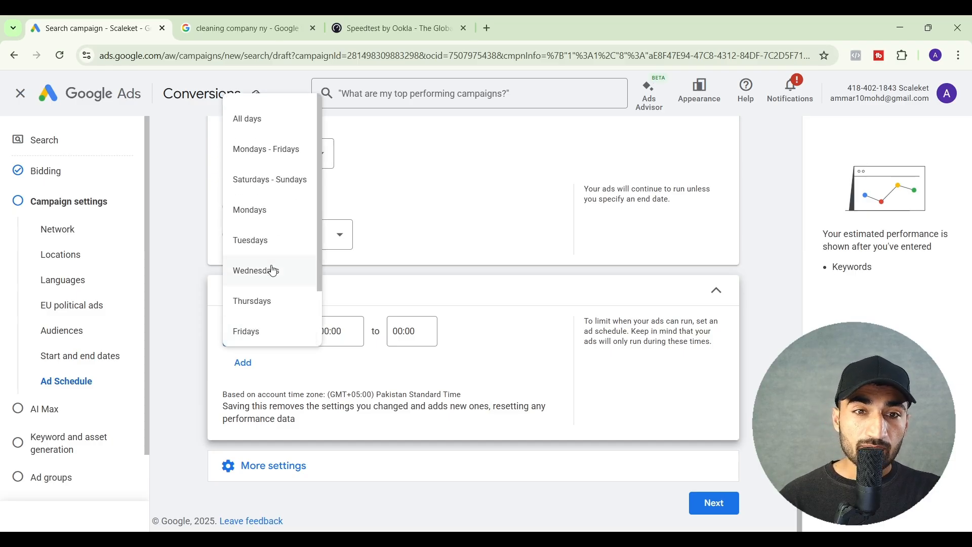
{"action": "left_click", "coordinate": [269, 153]}
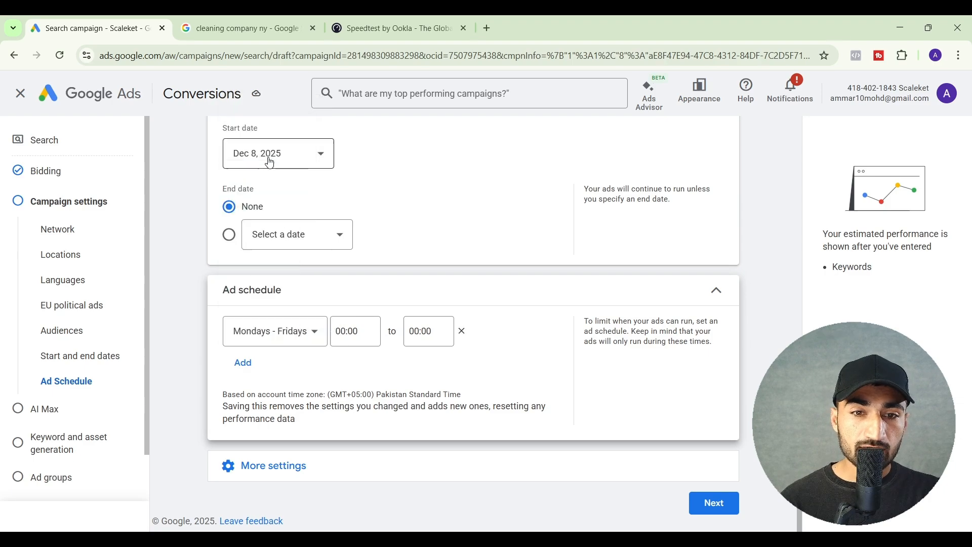
{"action": "left_click", "coordinate": [357, 343]}
{"action": "left_click", "coordinate": [357, 343]}
{"action": "left_click", "coordinate": [359, 343]}
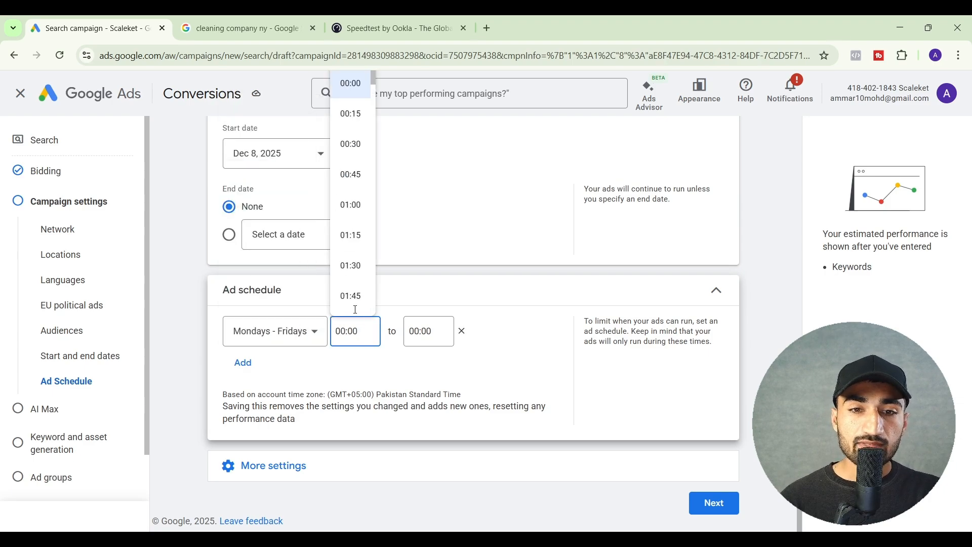
{"action": "scroll", "coordinate": [350, 235], "scroll_direction": "down", "scroll_amount": 10}
{"action": "left_click", "coordinate": [352, 263]}
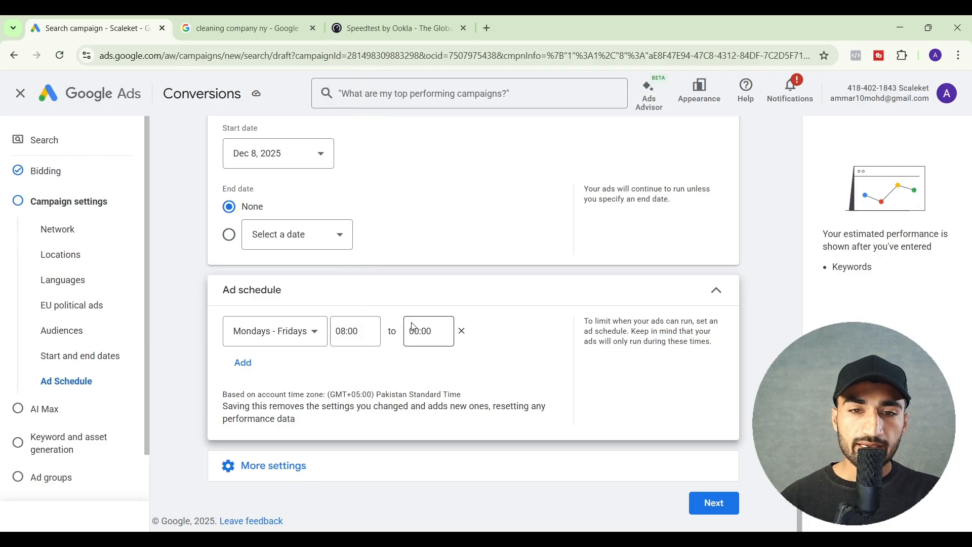
{"action": "left_click", "coordinate": [429, 332]}
{"action": "scroll", "coordinate": [425, 275], "scroll_direction": "down", "scroll_amount": 7}
{"action": "scroll", "coordinate": [424, 275], "scroll_direction": "down", "scroll_amount": 15}
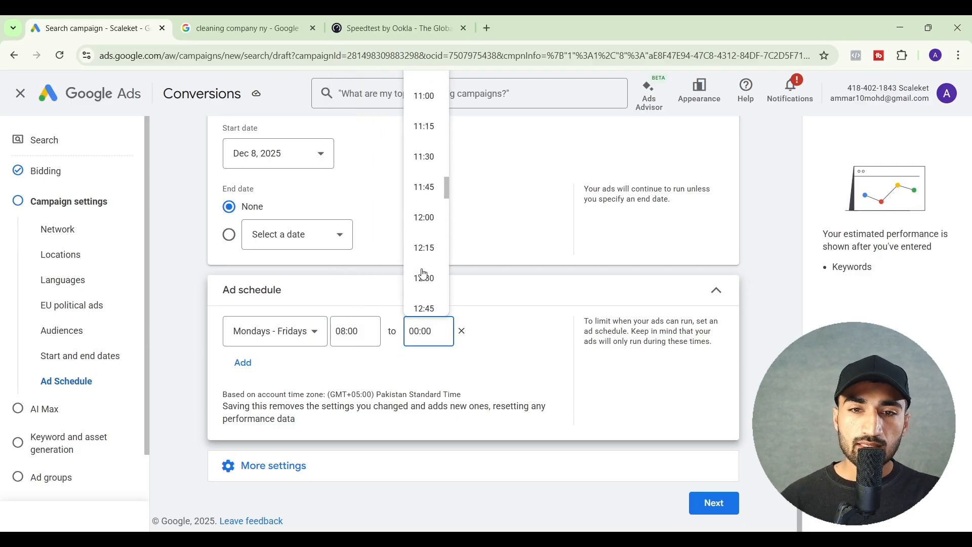
{"action": "left_click", "coordinate": [424, 274]}
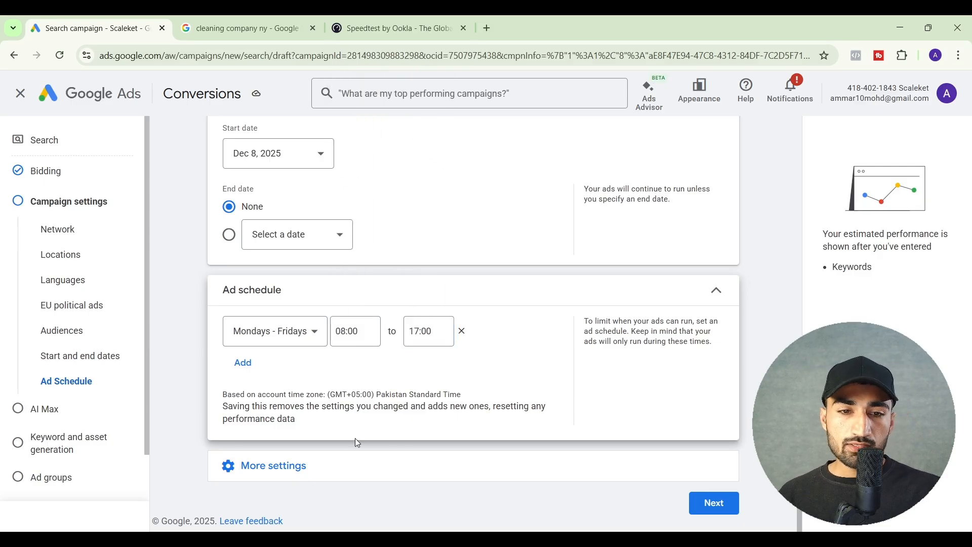
Expand the remaining campaign settings, leave them as they are, and continue to the AI Max page to read its options
{"action": "left_click", "coordinate": [331, 464]}
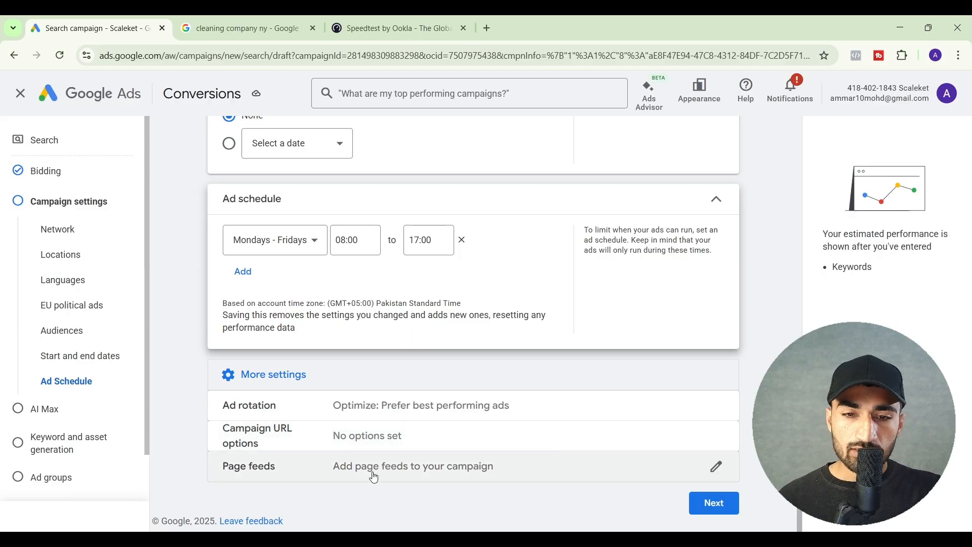
{"action": "left_click", "coordinate": [728, 505]}
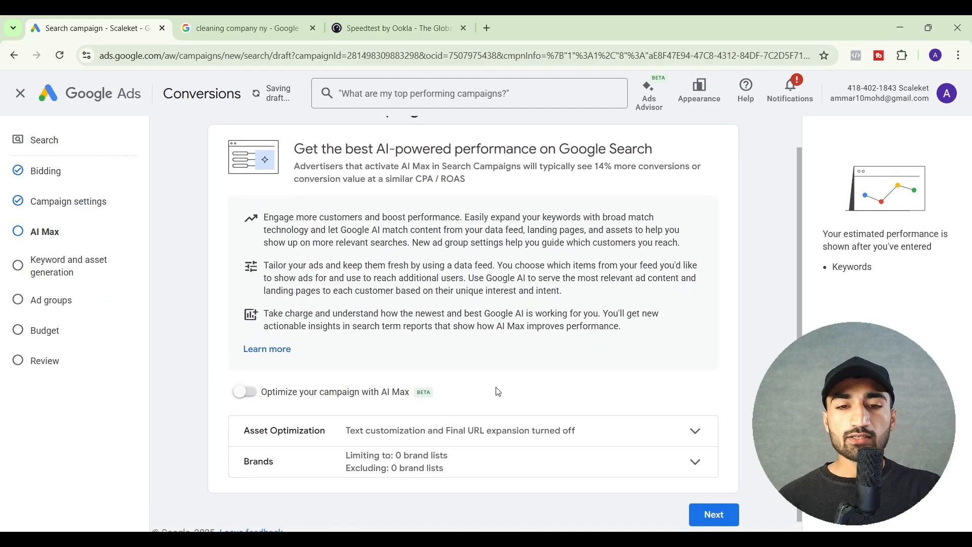
{"action": "scroll", "coordinate": [498, 392], "scroll_direction": "up", "scroll_amount": 1}
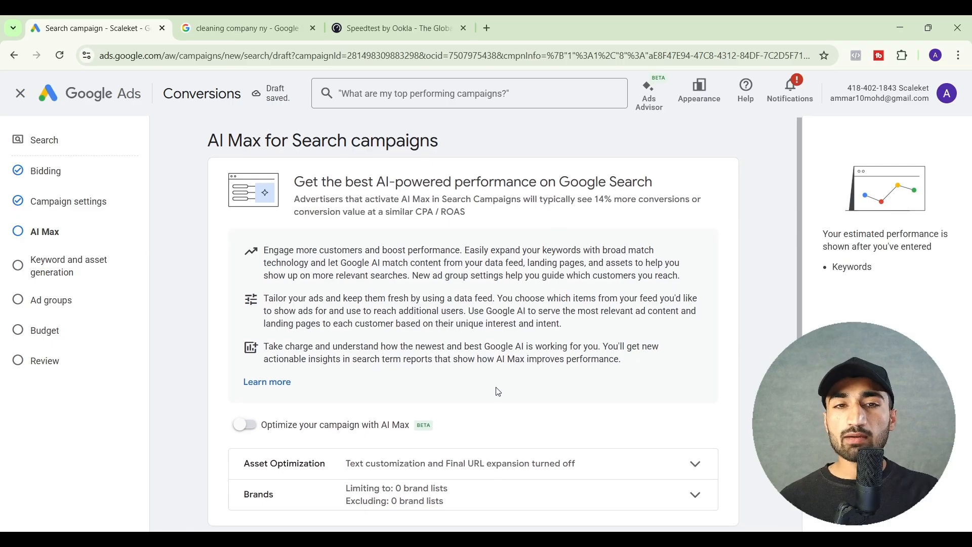
{"action": "scroll", "coordinate": [498, 392], "scroll_direction": "down", "scroll_amount": 1}
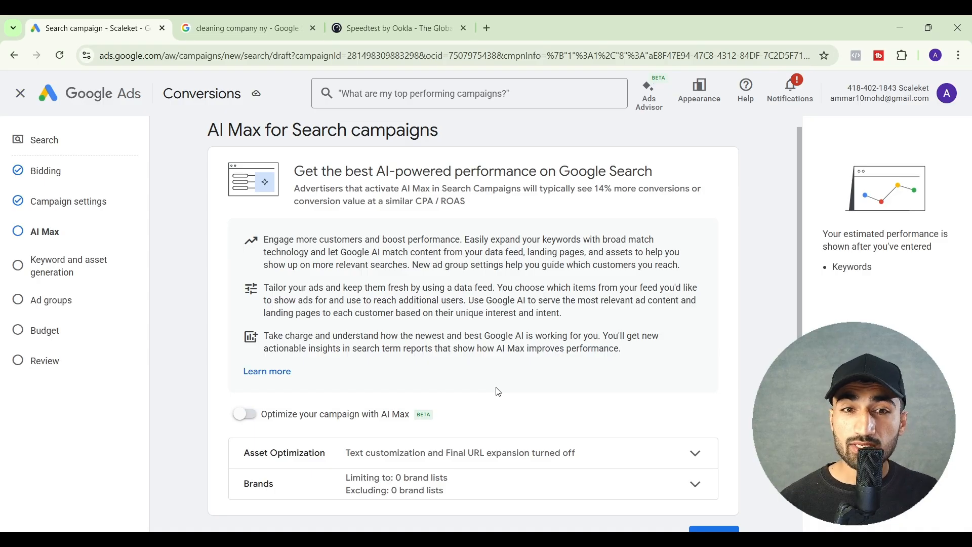
{"action": "scroll", "coordinate": [499, 392], "scroll_direction": "down", "scroll_amount": 1}
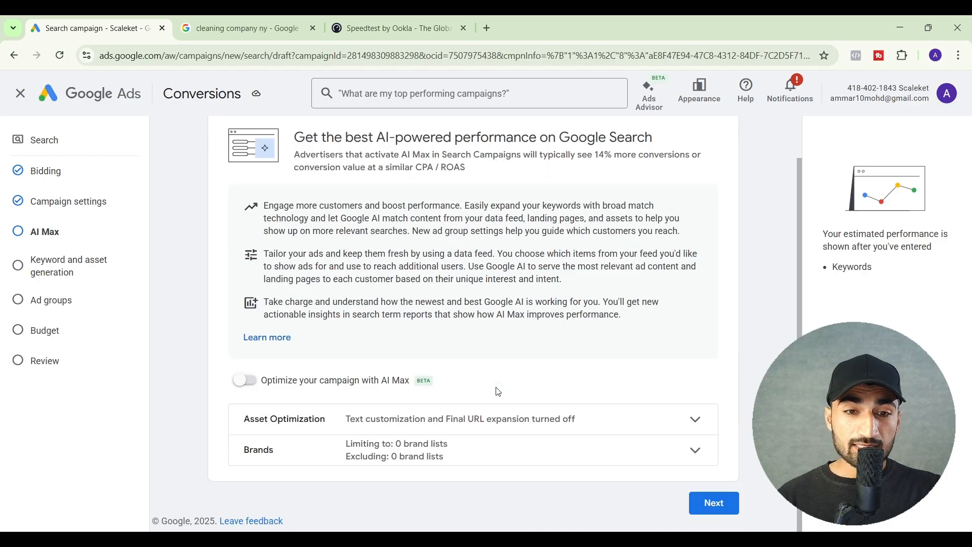
Continue with AI Max left off and skip keyword and asset generation without entering a final URL
{"action": "left_click", "coordinate": [710, 510]}
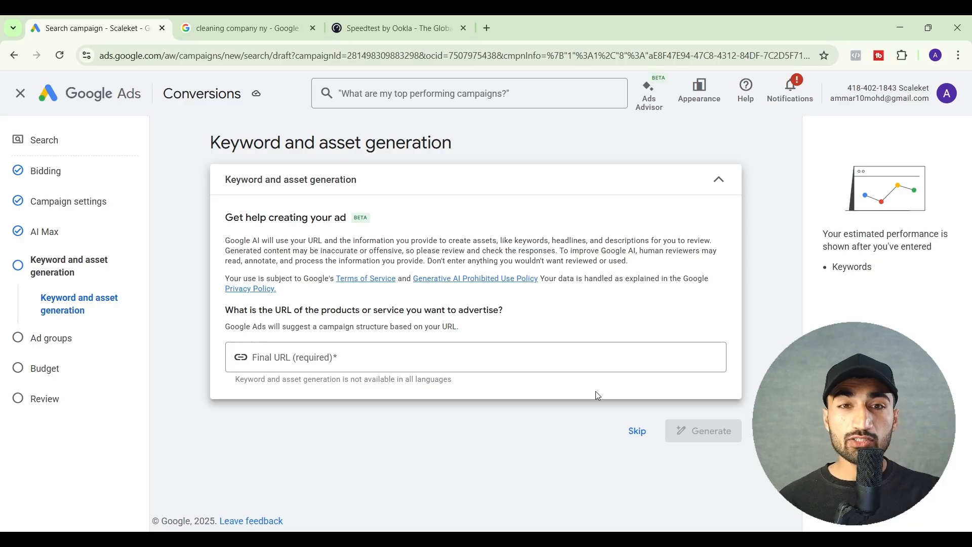
{"action": "left_click", "coordinate": [353, 358]}
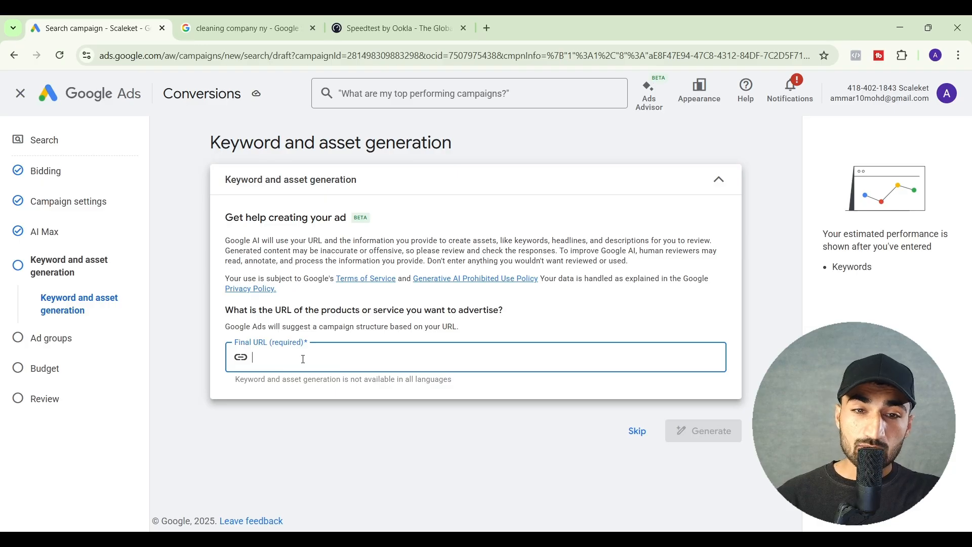
{"action": "left_click", "coordinate": [633, 435]}
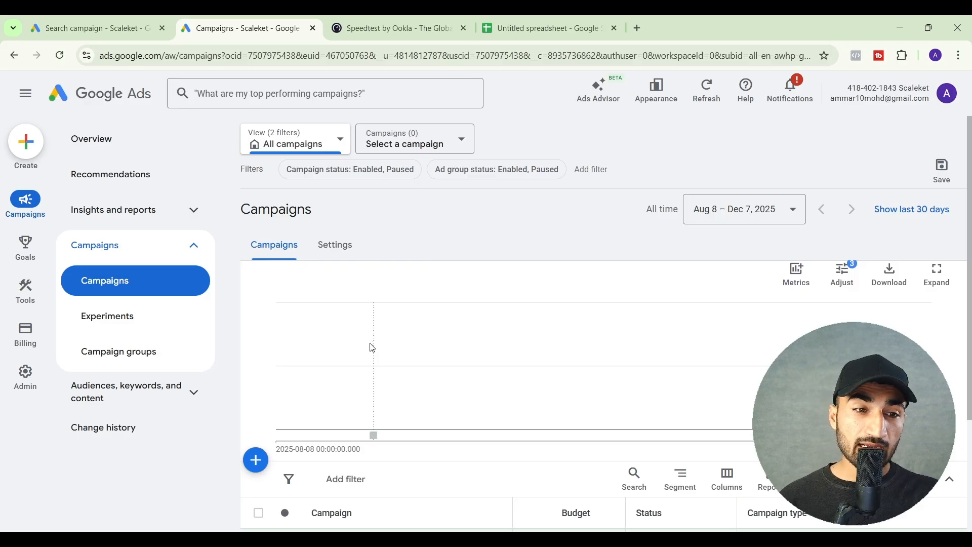
Open Keyword Planner from the separate Google Ads campaigns page and start Discover new keywords
{"action": "mouse_move", "coordinate": [33, 304]}
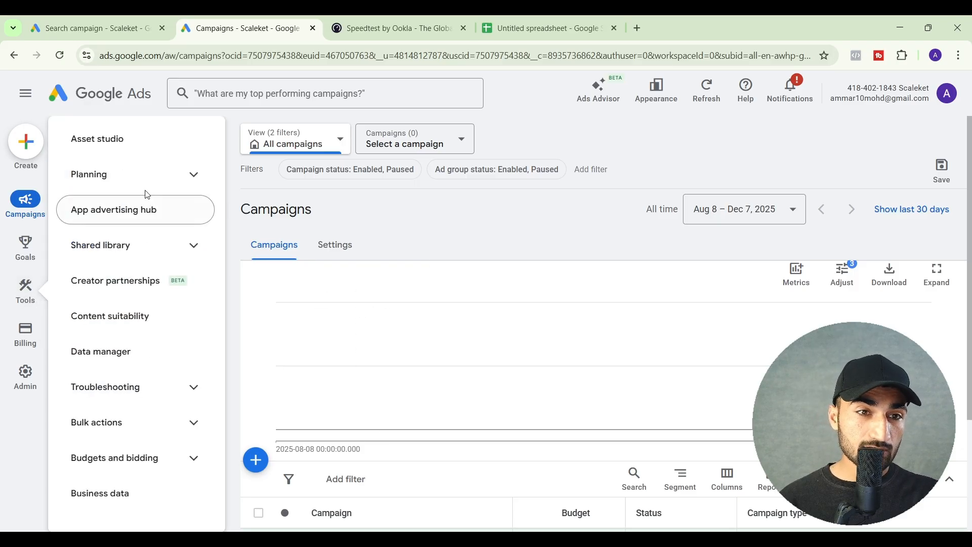
{"action": "left_click", "coordinate": [145, 175]}
{"action": "left_click", "coordinate": [149, 216]}
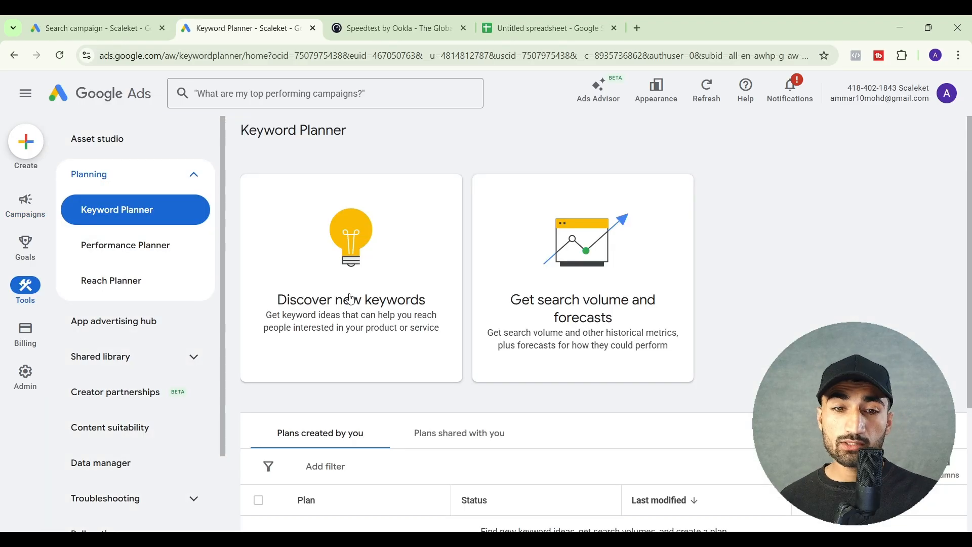
{"action": "left_click", "coordinate": [351, 299]}
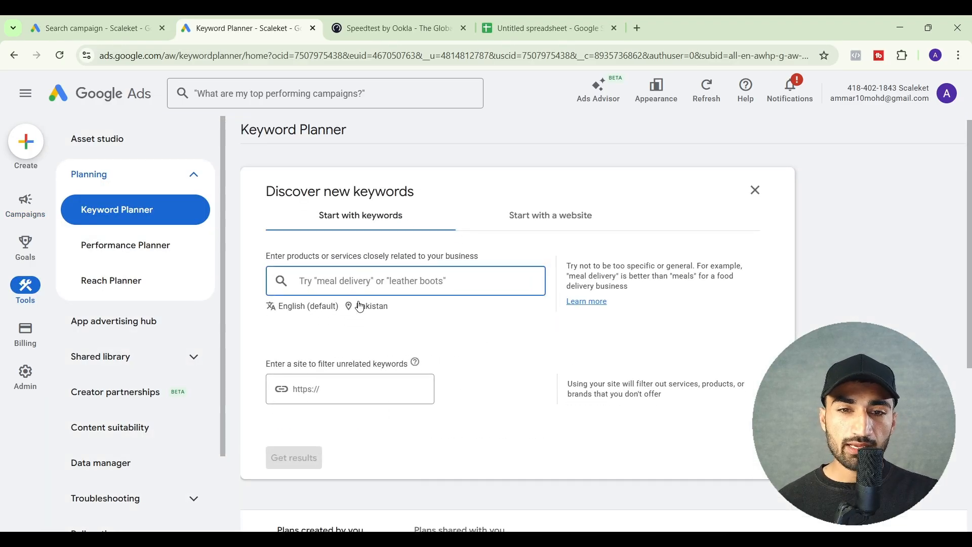
Replace Pakistan with the state of New York, United States as the keyword search location and save it
{"action": "left_click", "coordinate": [360, 307]}
{"action": "left_click", "coordinate": [472, 256]}
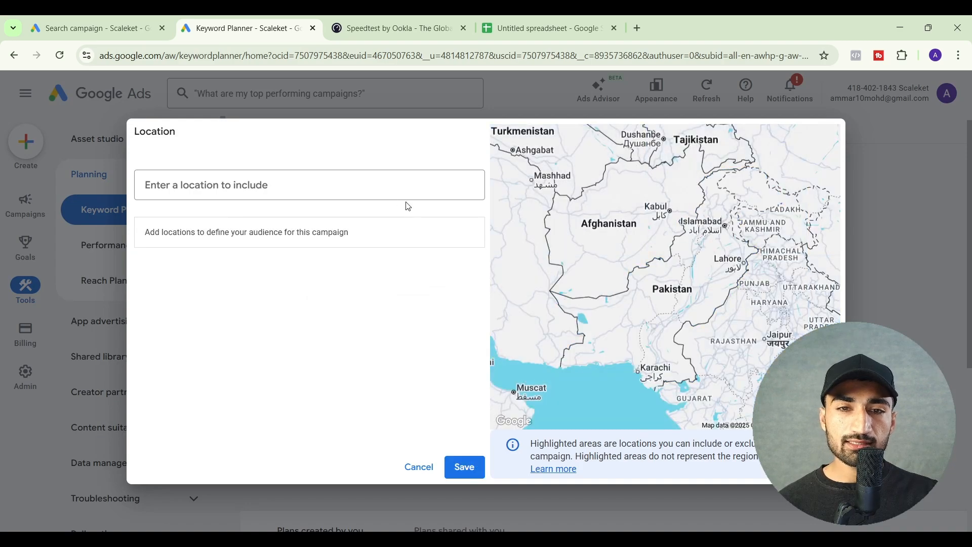
{"action": "left_click", "coordinate": [378, 189]}
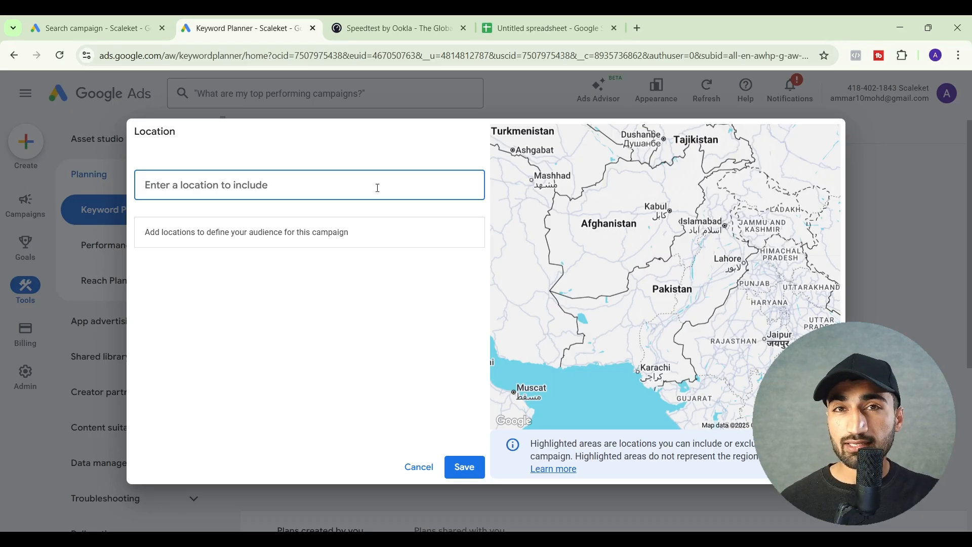
{"action": "type", "text": "new yor"}
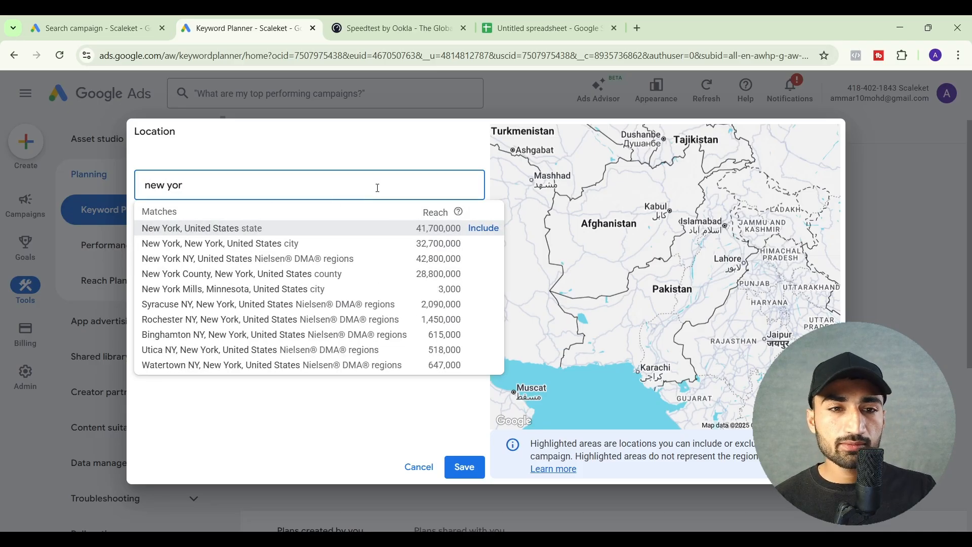
{"action": "left_click", "coordinate": [476, 230]}
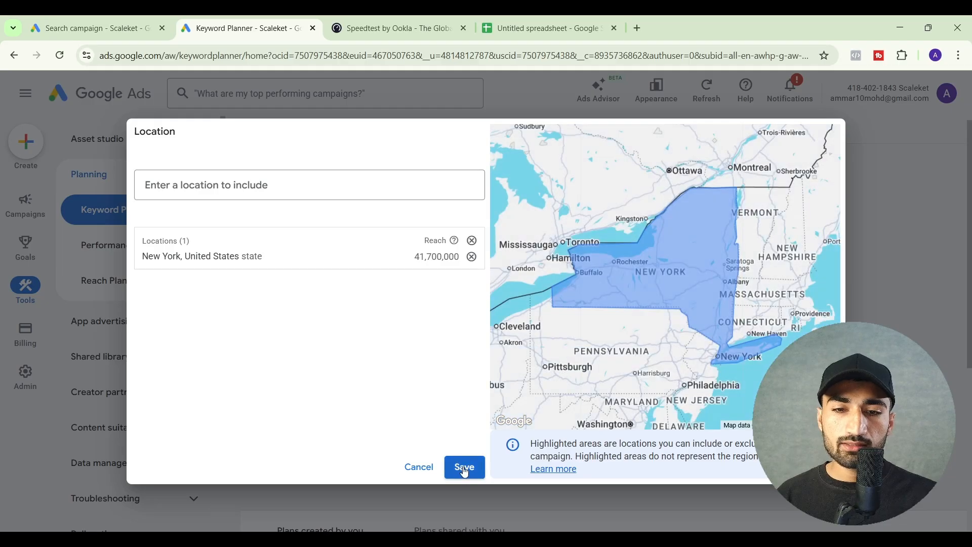
{"action": "left_click", "coordinate": [465, 468]}
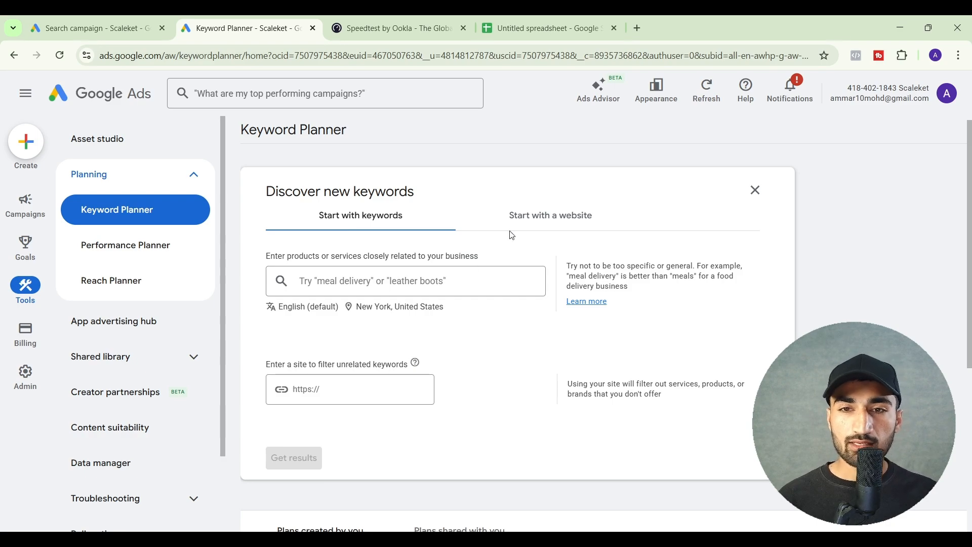
Check the website-based option, return to starting with keywords, and enter "Plumbing company" and "plumber near me" as seed keywords
{"action": "left_click", "coordinate": [515, 215]}
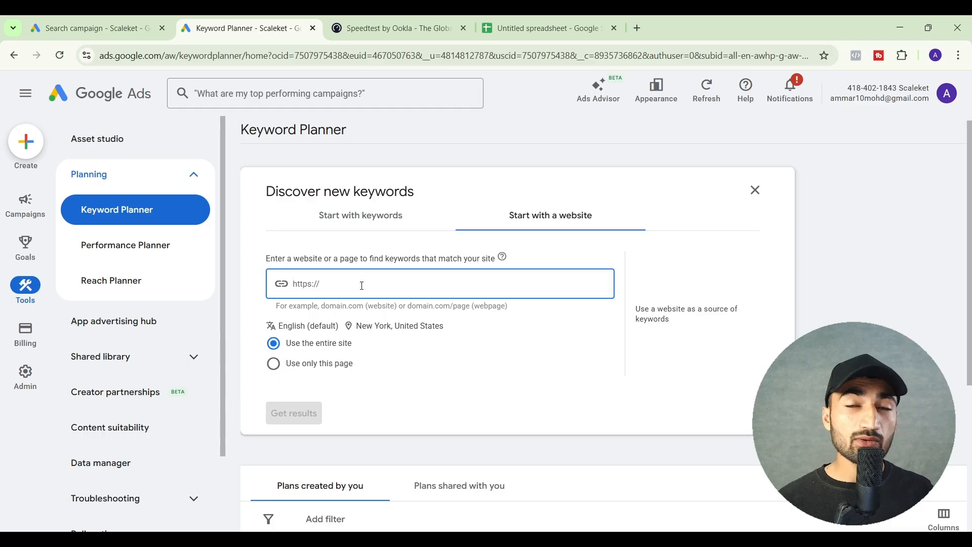
{"action": "left_click", "coordinate": [361, 216]}
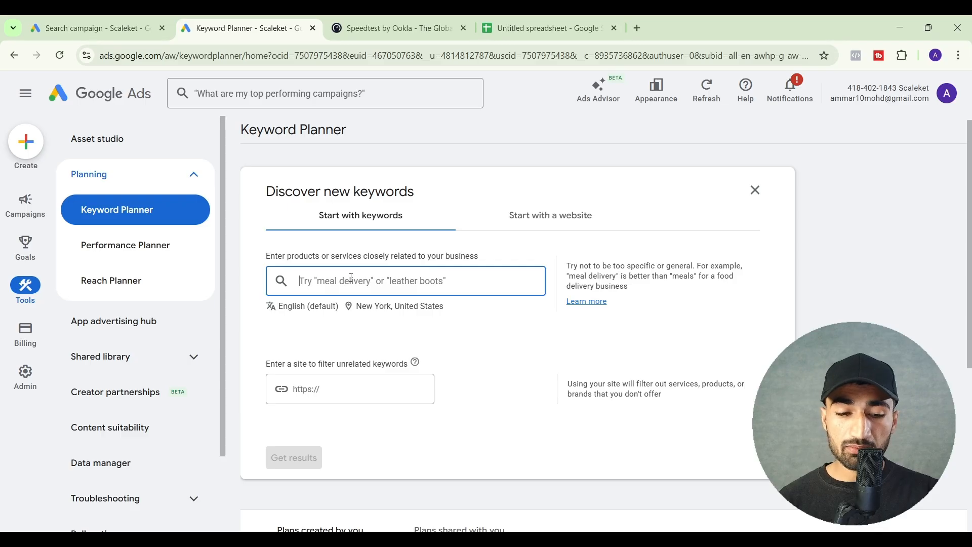
{"action": "type", "text": "Plumbing "}
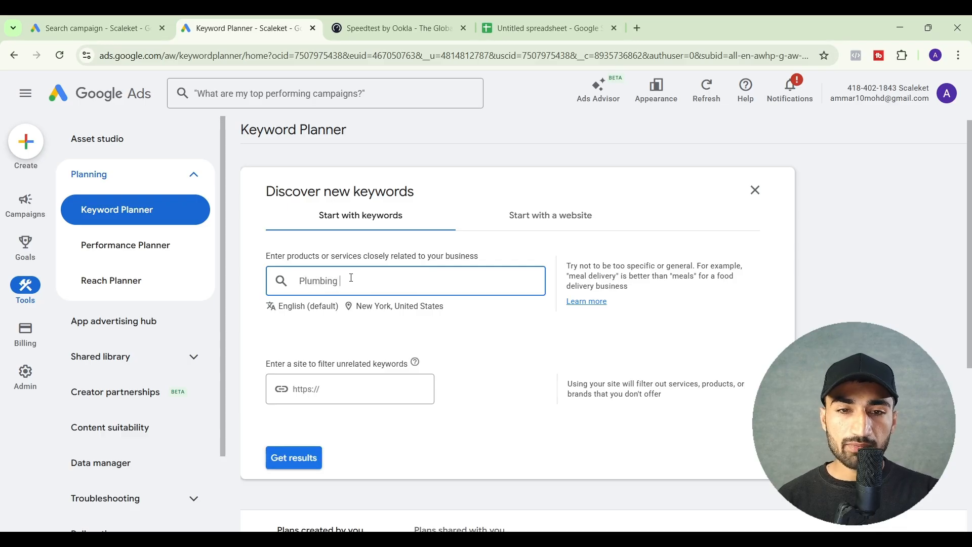
{"action": "type", "text": "company"}
{"action": "key", "text": "Return"}
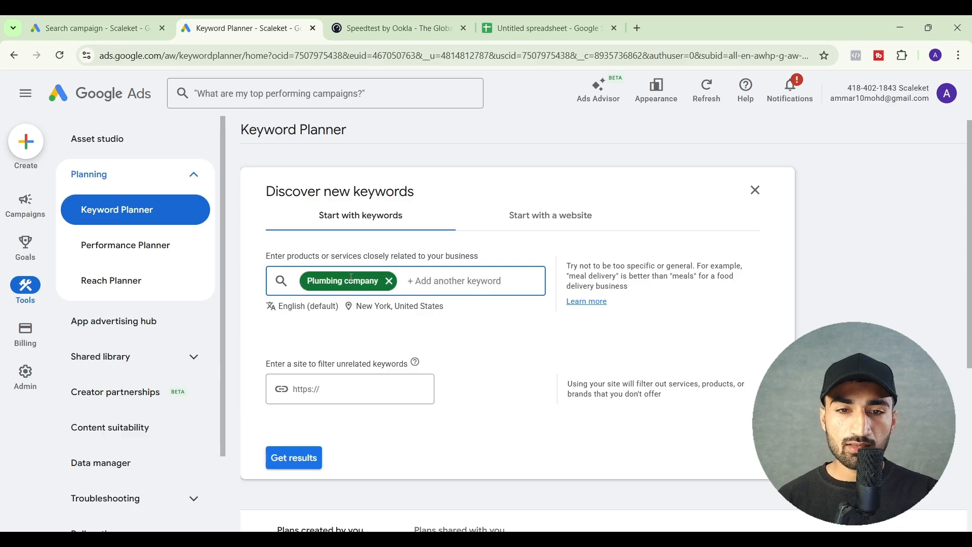
{"action": "type", "text": "plumber"}
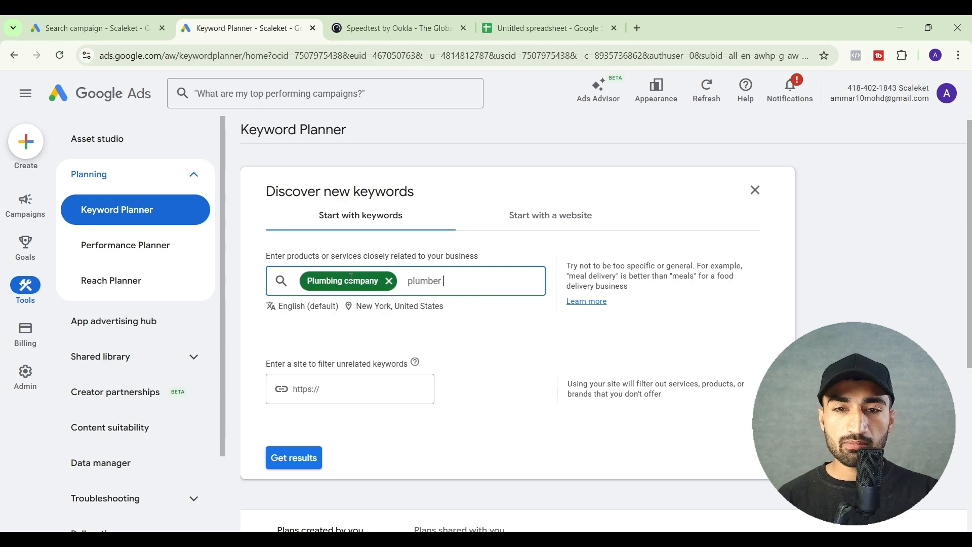
{"action": "type", "text": " near me"}
{"action": "key", "text": "Return"}
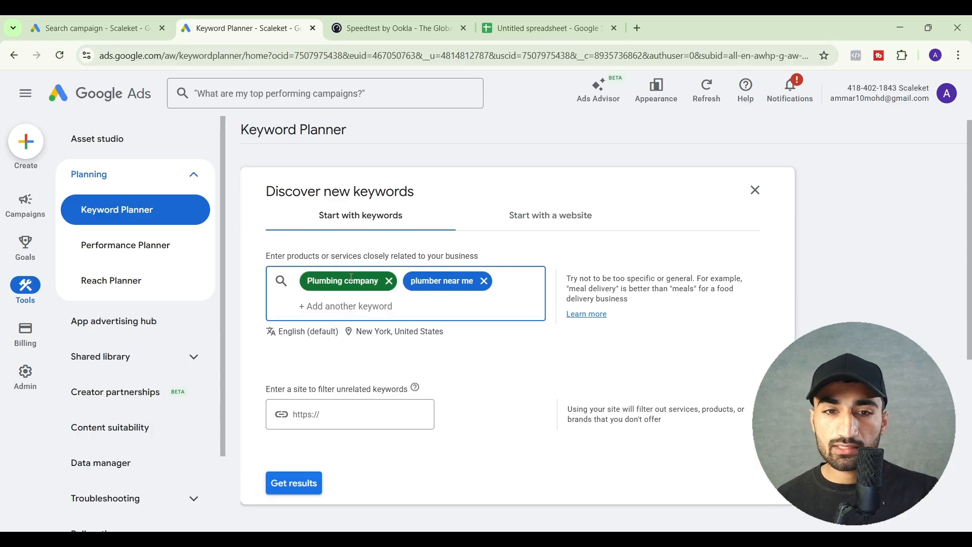
Leave the site filter for unrelated keywords empty and get the keyword results
{"action": "scroll", "coordinate": [400, 339], "scroll_direction": "down", "scroll_amount": 1}
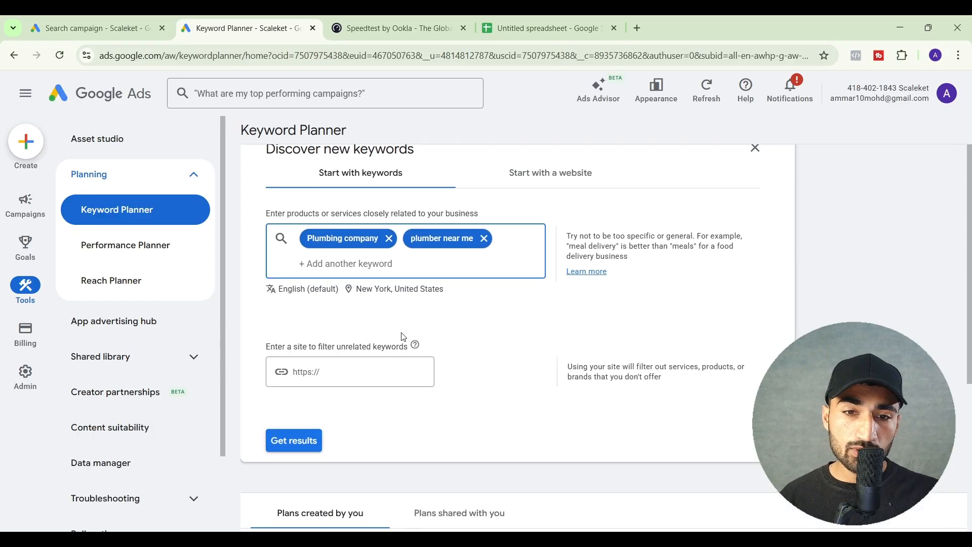
{"action": "left_click", "coordinate": [341, 368]}
{"action": "scroll", "coordinate": [341, 370], "scroll_direction": "down", "scroll_amount": 1}
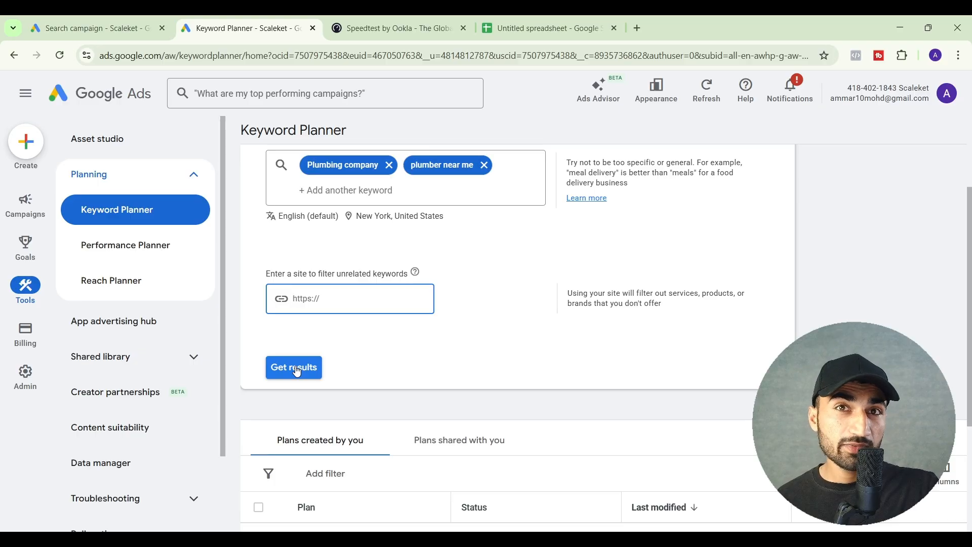
{"action": "left_click", "coordinate": [298, 372]}
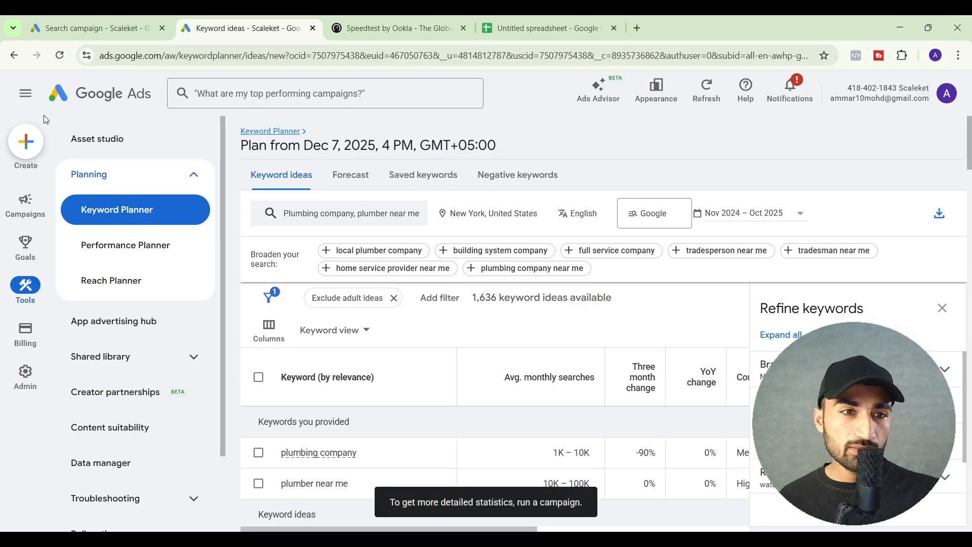
Collapse the side navigation and close the Refine keywords pane to widen the keyword ideas table
{"action": "left_click", "coordinate": [27, 103]}
{"action": "scroll", "coordinate": [367, 276], "scroll_direction": "down", "scroll_amount": 1}
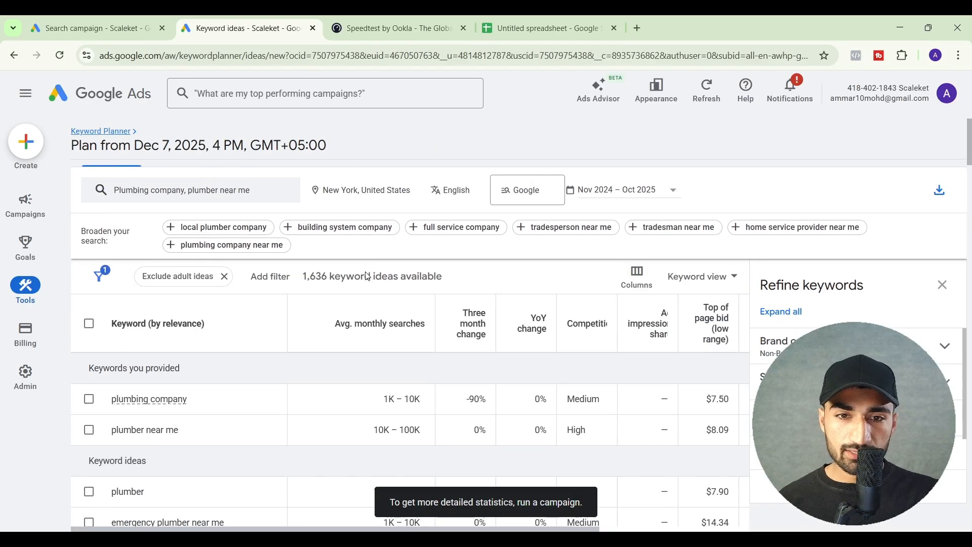
{"action": "scroll", "coordinate": [551, 344], "scroll_direction": "up", "scroll_amount": 1}
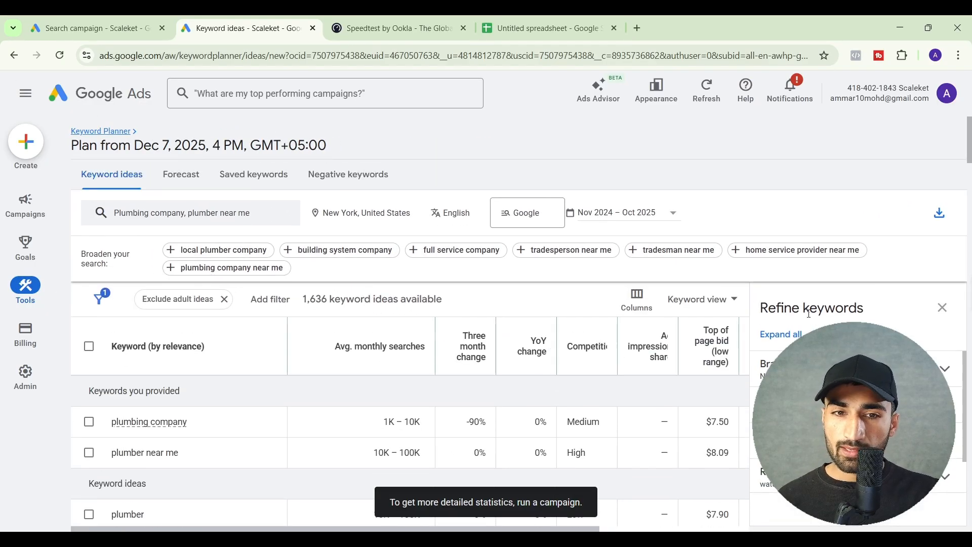
{"action": "left_click", "coordinate": [942, 310]}
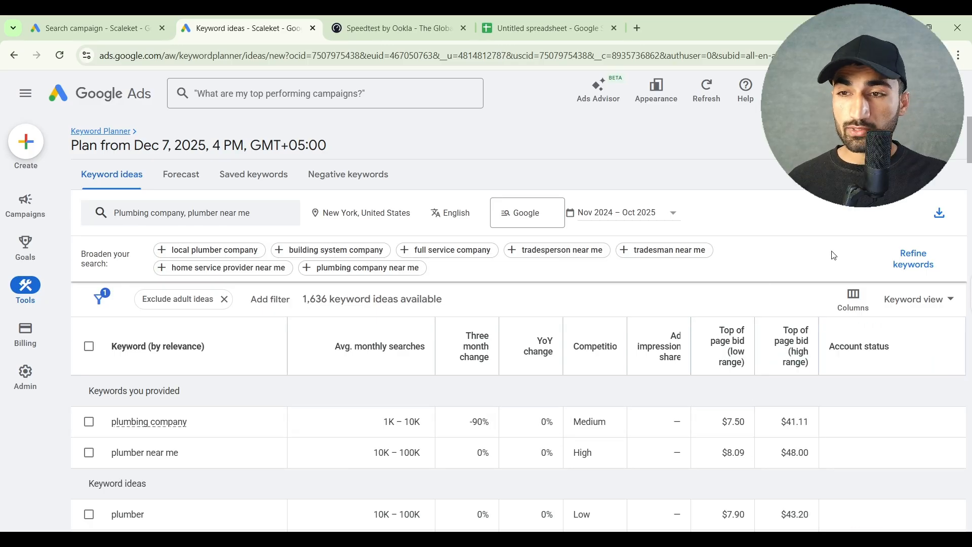
Refine the keywords by excluding the Plumber and Other Brands groups under Brand or Non-Brand, keeping Non-Brands included
{"action": "left_click", "coordinate": [902, 267]}
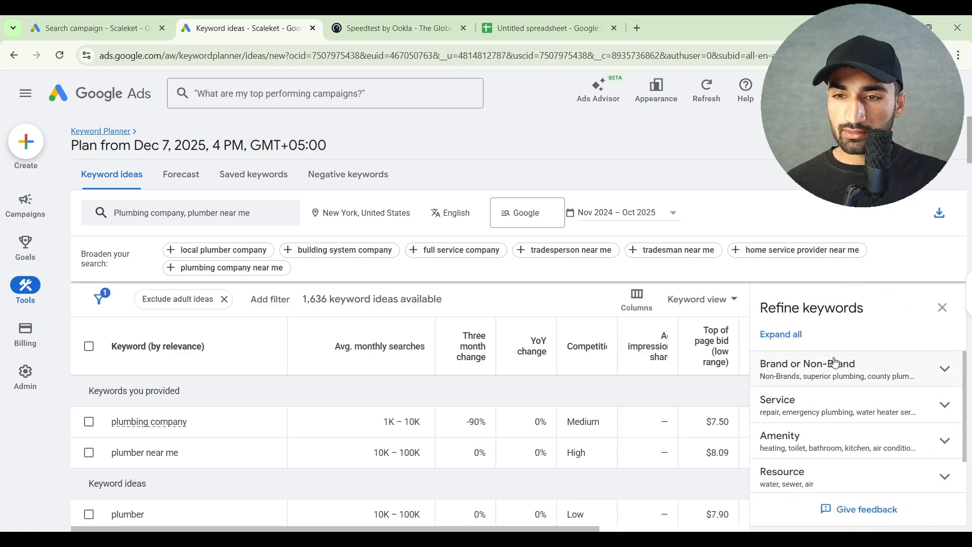
{"action": "left_click", "coordinate": [835, 374]}
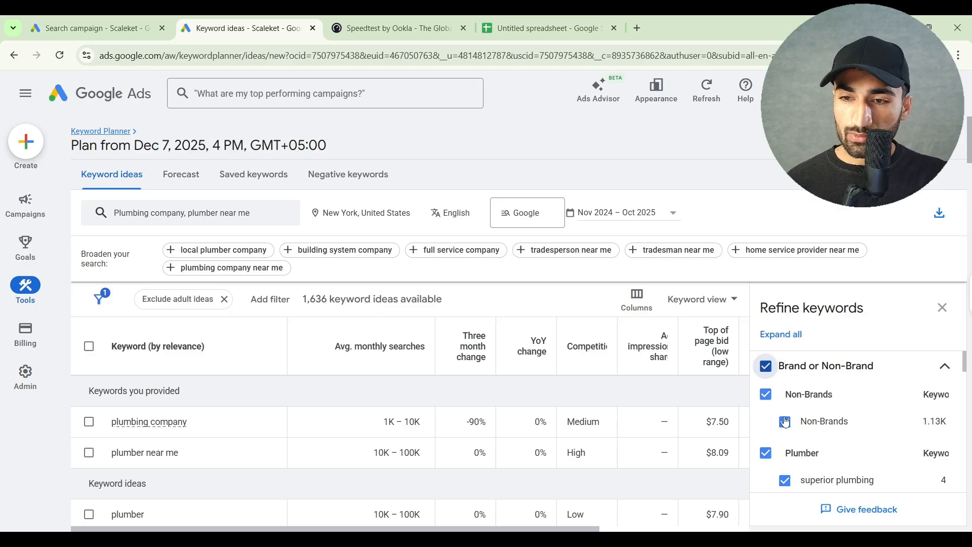
{"action": "scroll", "coordinate": [785, 422], "scroll_direction": "down", "scroll_amount": 1}
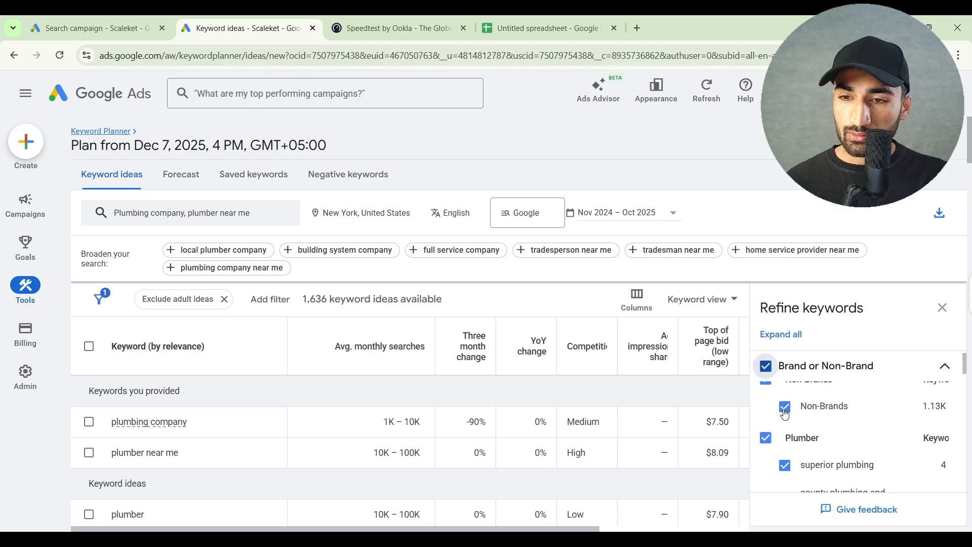
{"action": "scroll", "coordinate": [784, 414], "scroll_direction": "up", "scroll_amount": 1}
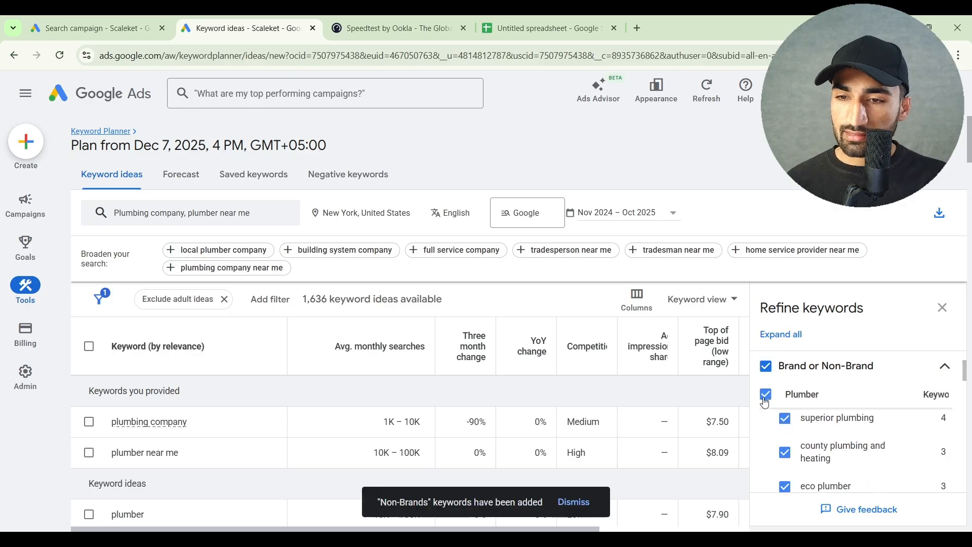
{"action": "scroll", "coordinate": [766, 410], "scroll_direction": "up", "scroll_amount": 1}
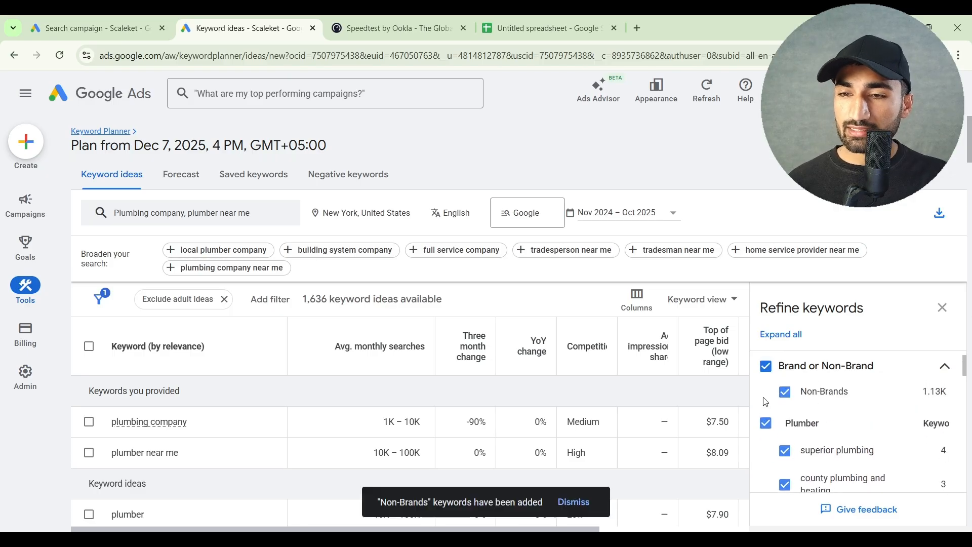
{"action": "left_click", "coordinate": [766, 425]}
{"action": "scroll", "coordinate": [767, 430], "scroll_direction": "down", "scroll_amount": 1}
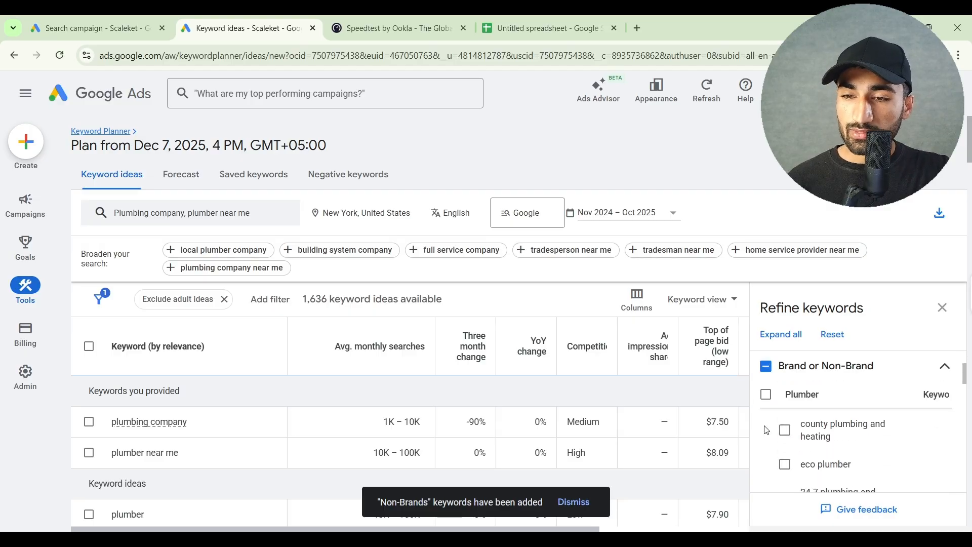
{"action": "scroll", "coordinate": [767, 435], "scroll_direction": "down", "scroll_amount": 6}
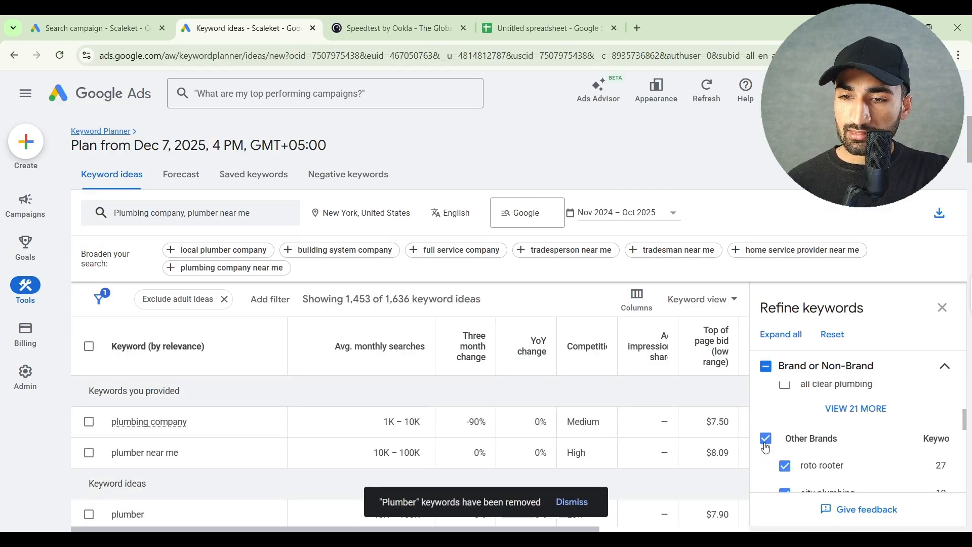
{"action": "left_click", "coordinate": [766, 444]}
{"action": "scroll", "coordinate": [767, 446], "scroll_direction": "down", "scroll_amount": 4}
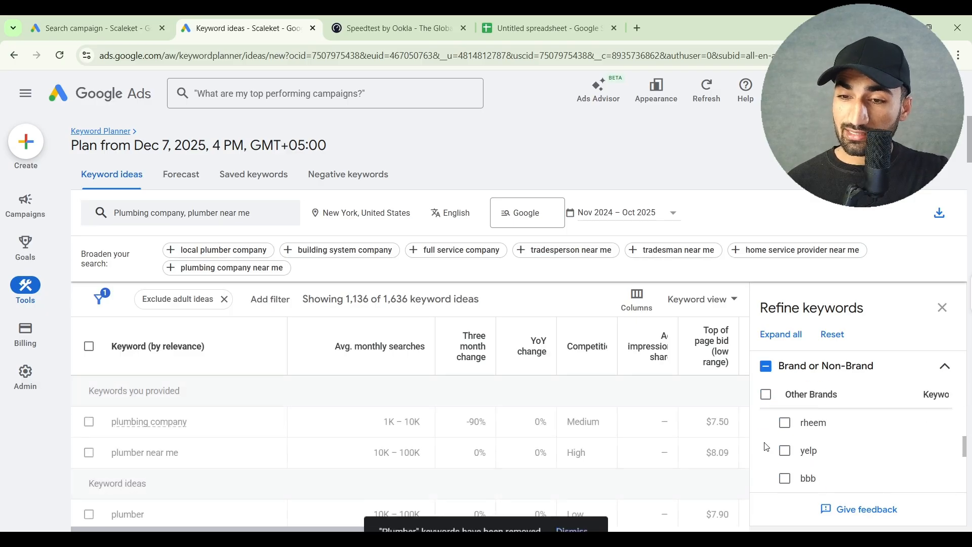
{"action": "scroll", "coordinate": [768, 447], "scroll_direction": "down", "scroll_amount": 1}
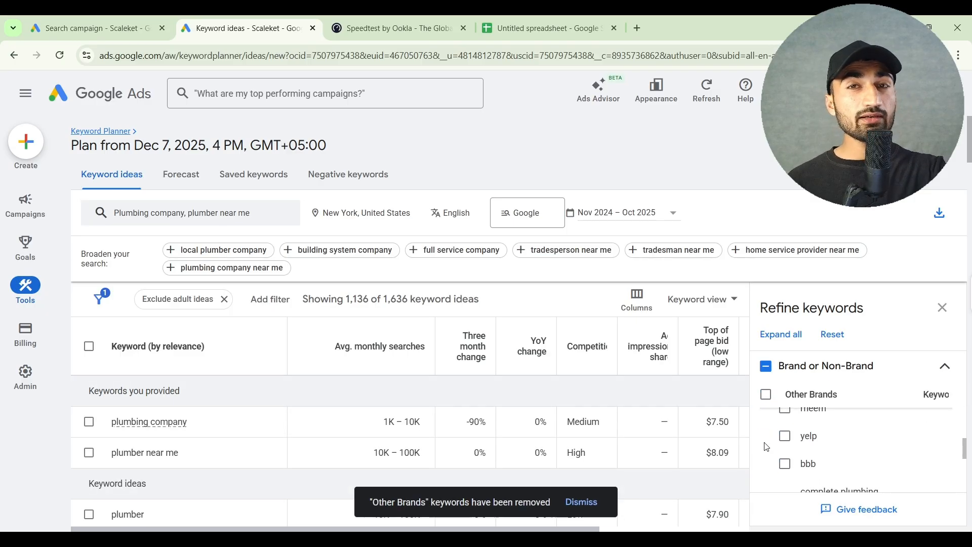
Exclude Service keywords such as repair, water heater service, drain cleaning and installation from the keyword ideas
{"action": "scroll", "coordinate": [767, 447], "scroll_direction": "down", "scroll_amount": 6}
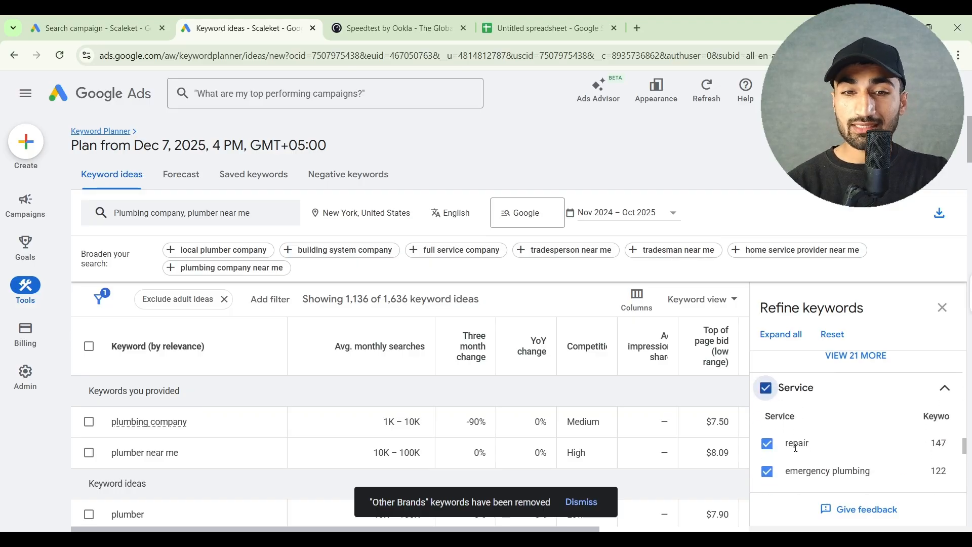
{"action": "scroll", "coordinate": [797, 448], "scroll_direction": "down", "scroll_amount": 1}
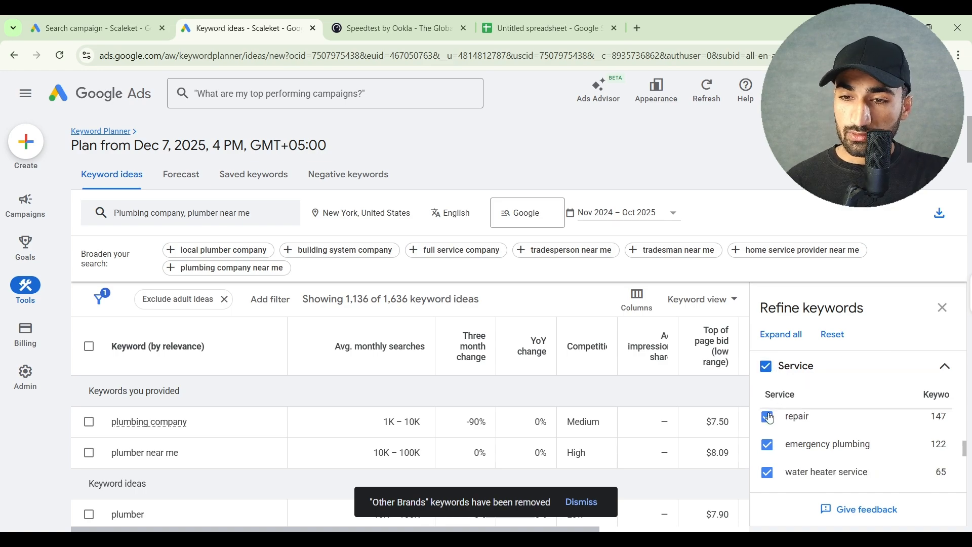
{"action": "left_click", "coordinate": [768, 417]}
{"action": "scroll", "coordinate": [768, 441], "scroll_direction": "down", "scroll_amount": 2}
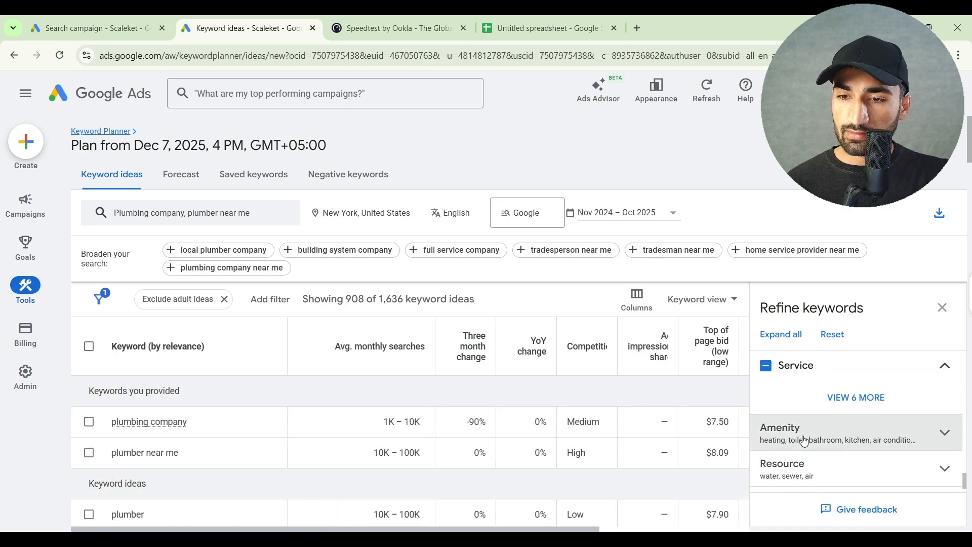
{"action": "left_click", "coordinate": [803, 437]}
{"action": "scroll", "coordinate": [803, 436], "scroll_direction": "down", "scroll_amount": 1}
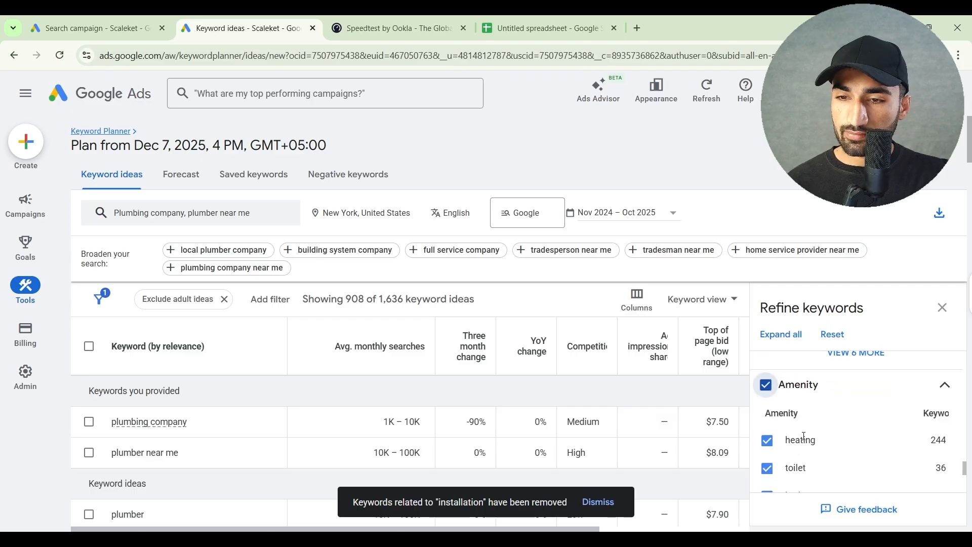
Exclude the heating and air conditioning keywords under Amenity, keep the Resource keywords, and close Refine keywords
{"action": "left_click", "coordinate": [768, 441]}
{"action": "scroll", "coordinate": [770, 443], "scroll_direction": "down", "scroll_amount": 3}
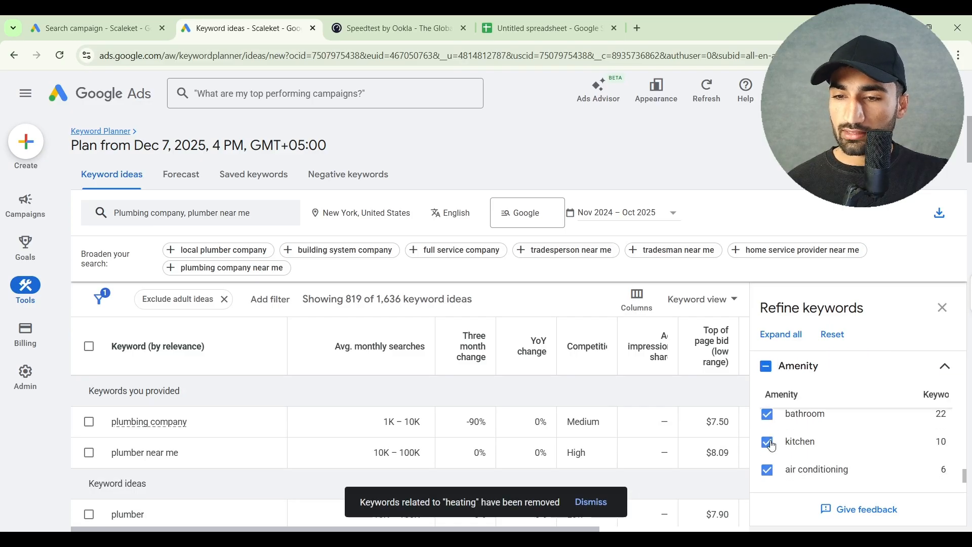
{"action": "scroll", "coordinate": [771, 444], "scroll_direction": "down", "scroll_amount": 1}
{"action": "scroll", "coordinate": [770, 442], "scroll_direction": "up", "scroll_amount": 1}
{"action": "left_click", "coordinate": [768, 427]}
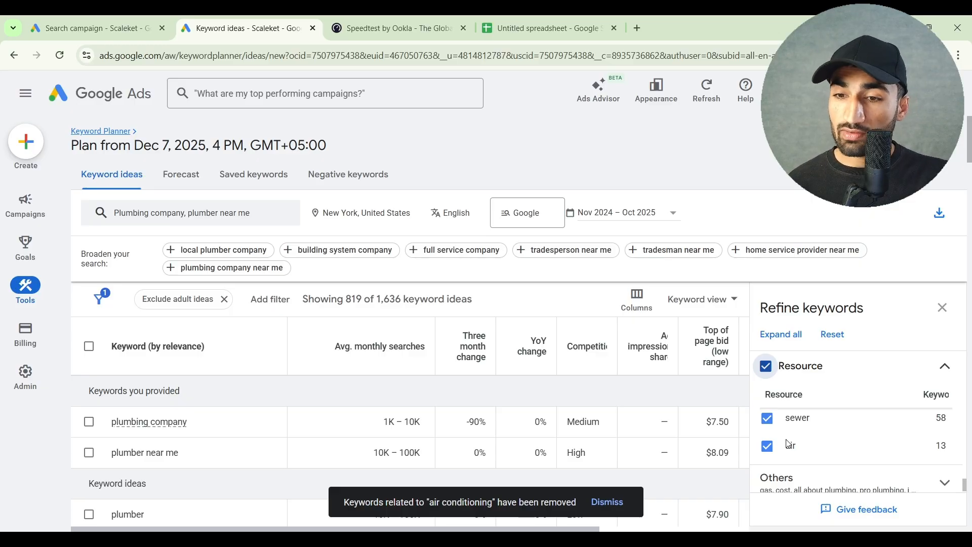
{"action": "scroll", "coordinate": [788, 444], "scroll_direction": "down", "scroll_amount": 2}
{"action": "scroll", "coordinate": [861, 330], "scroll_direction": "up", "scroll_amount": 3}
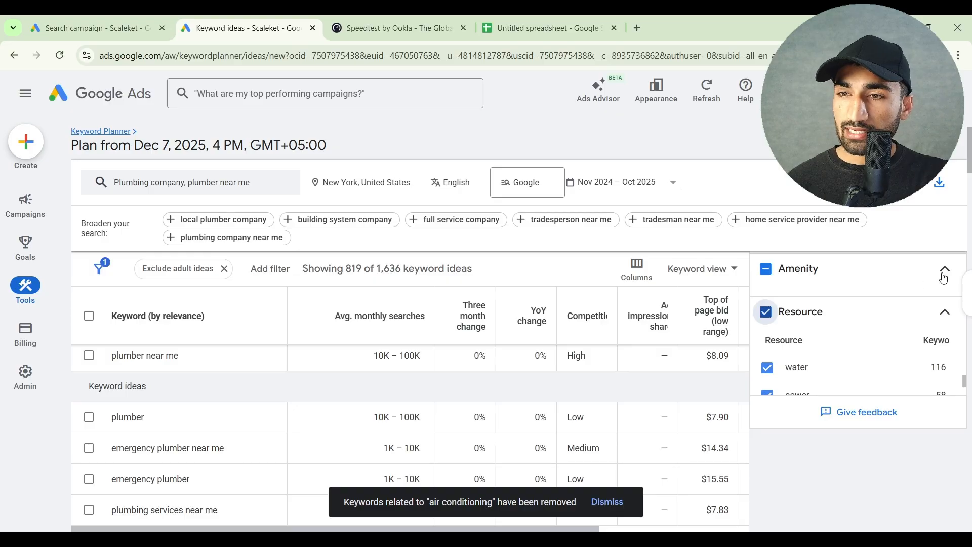
{"action": "scroll", "coordinate": [941, 293], "scroll_direction": "up", "scroll_amount": 2}
{"action": "left_click", "coordinate": [941, 320]}
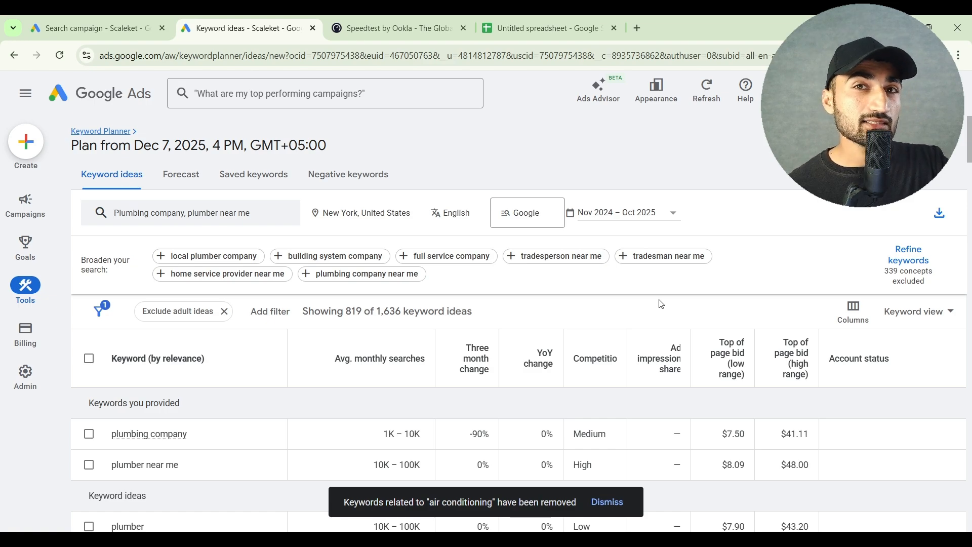
Sort the keyword ideas by average monthly searches in descending order
{"action": "scroll", "coordinate": [661, 304], "scroll_direction": "down", "scroll_amount": 1}
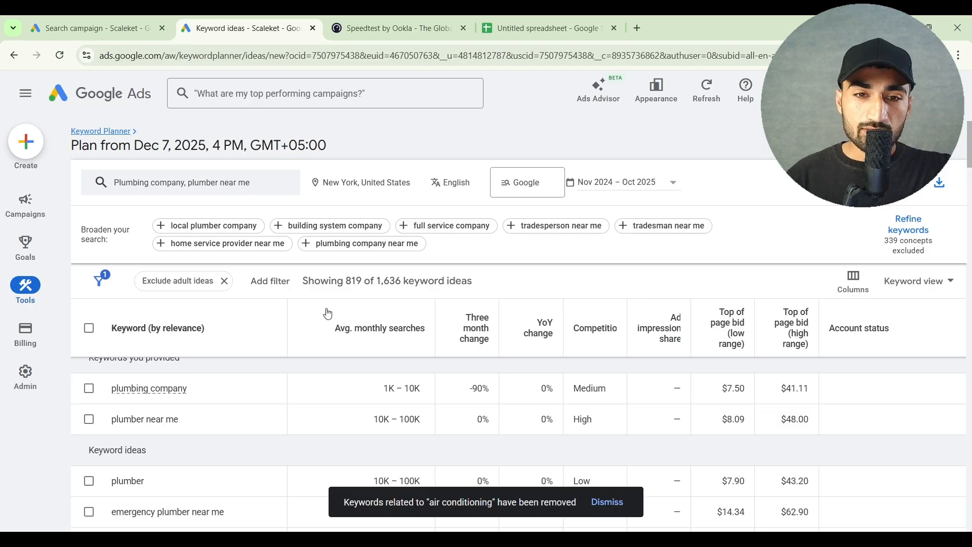
{"action": "left_click", "coordinate": [314, 340]}
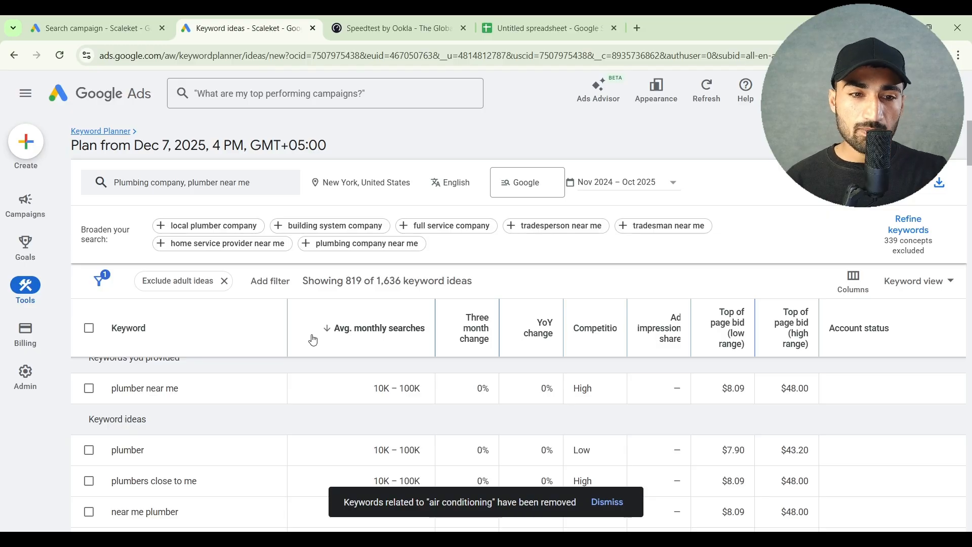
{"action": "scroll", "coordinate": [312, 339], "scroll_direction": "down", "scroll_amount": 2}
{"action": "scroll", "coordinate": [315, 358], "scroll_direction": "up", "scroll_amount": 2}
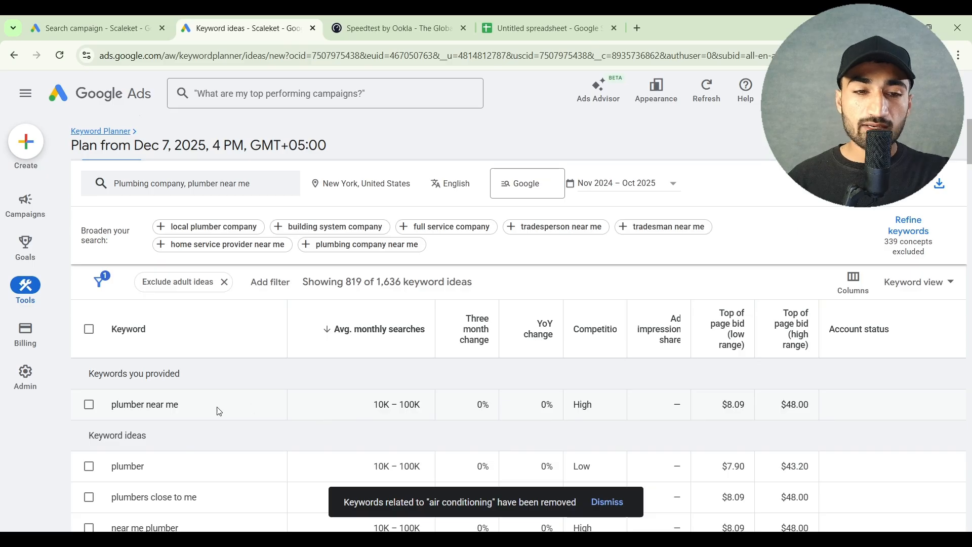
Examine the search volume, change, ad impression share and top of page bid columns for "plumber near me"
{"action": "scroll", "coordinate": [371, 445], "scroll_direction": "up", "scroll_amount": 1}
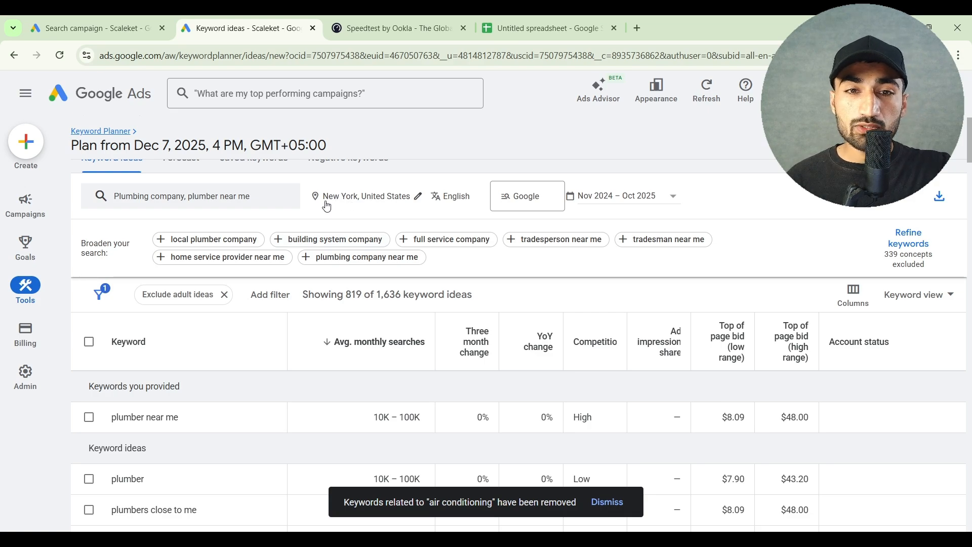
{"action": "mouse_move", "coordinate": [462, 360]}
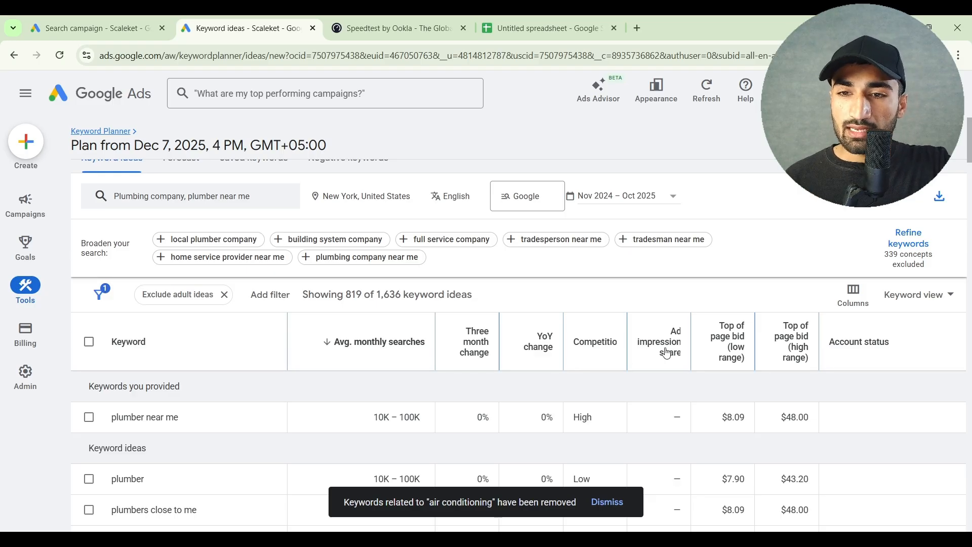
{"action": "mouse_move", "coordinate": [677, 357]}
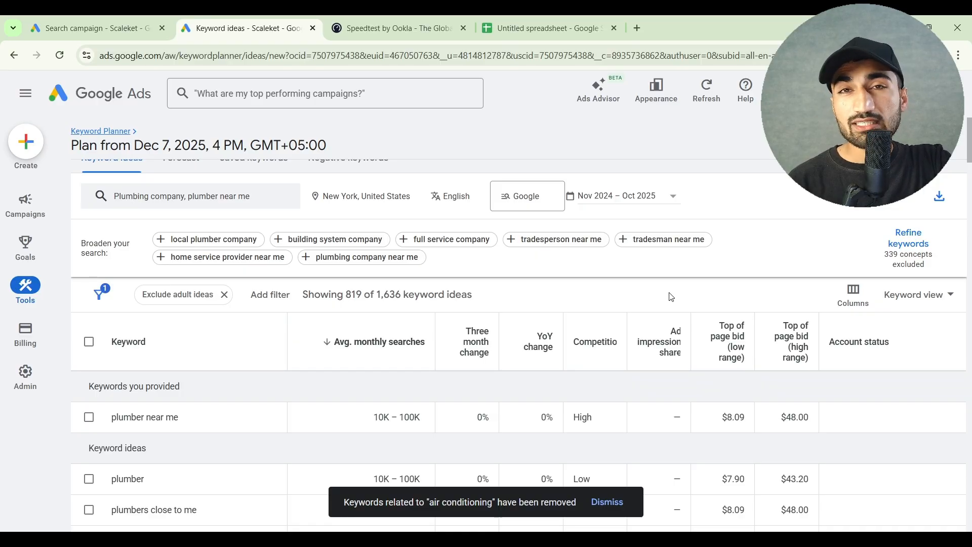
{"action": "scroll", "coordinate": [694, 324], "scroll_direction": "down", "scroll_amount": 1}
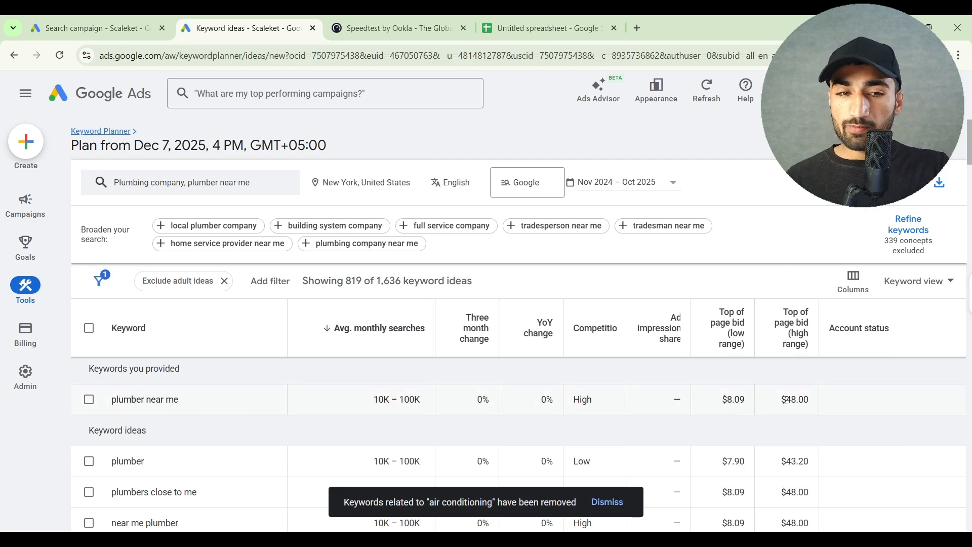
{"action": "left_click_drag", "start_coordinate": [786, 400], "coordinate": [811, 400]}
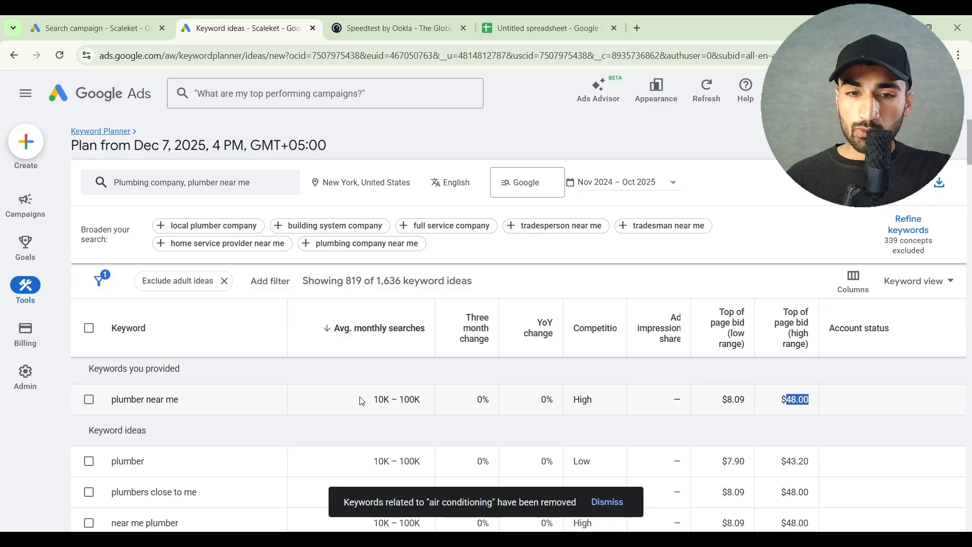
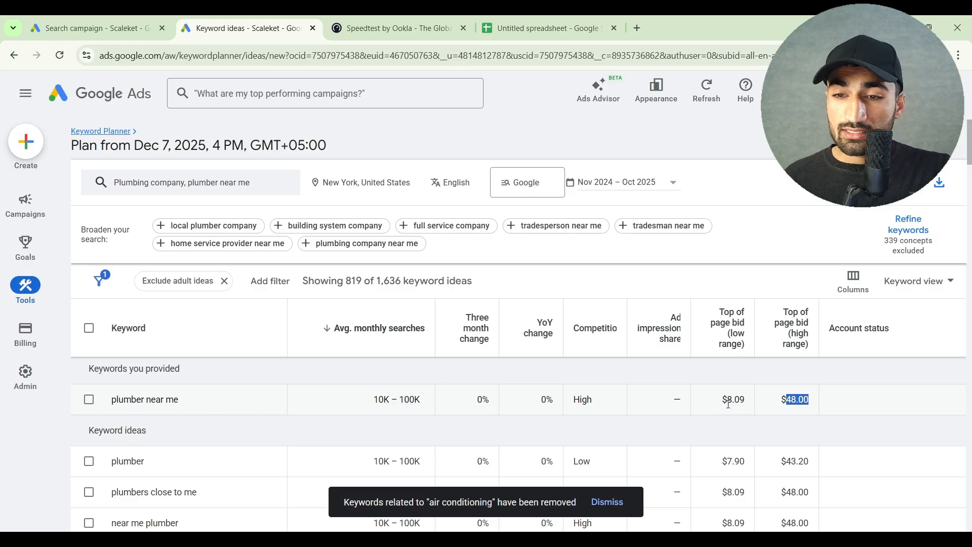
Examine the low and high range top of page bids for the "plumber near me" keyword
{"action": "double_click", "coordinate": [729, 404]}
{"action": "left_click", "coordinate": [753, 408]}
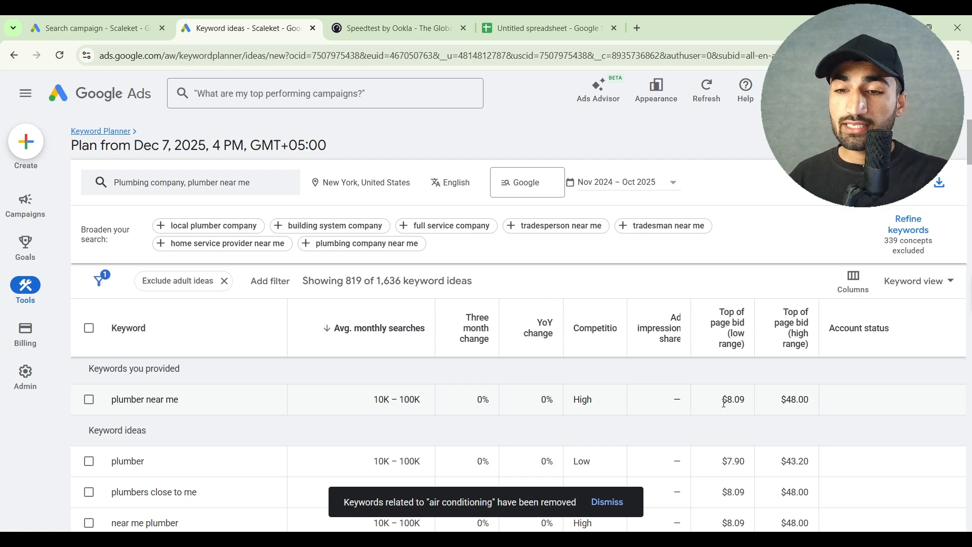
{"action": "left_click_drag", "start_coordinate": [725, 402], "coordinate": [810, 400]}
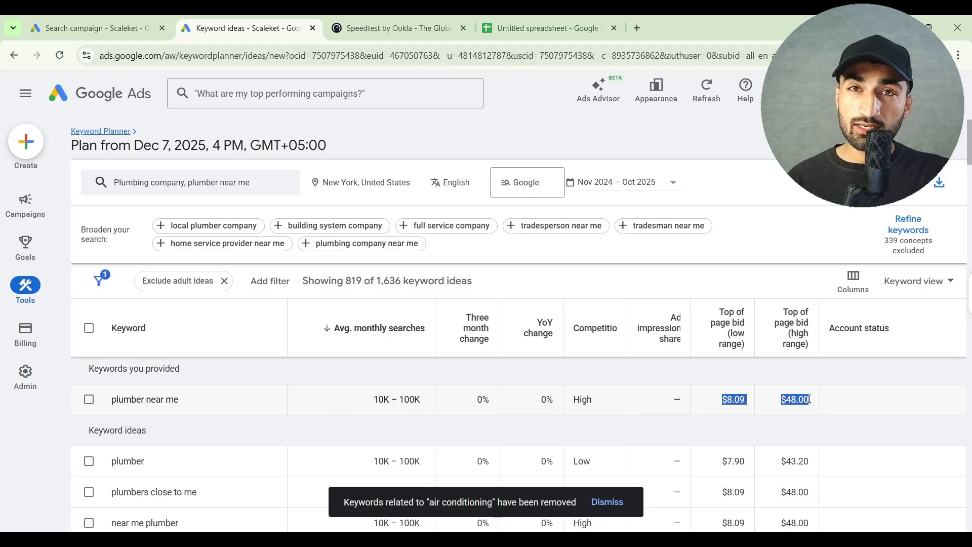
{"action": "left_click", "coordinate": [809, 399]}
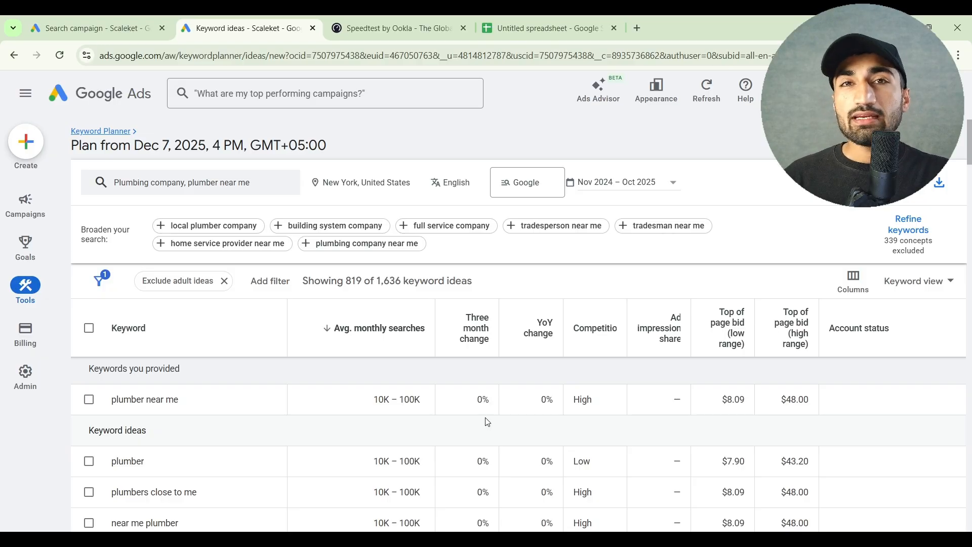
{"action": "scroll", "coordinate": [476, 428], "scroll_direction": "down", "scroll_amount": 1}
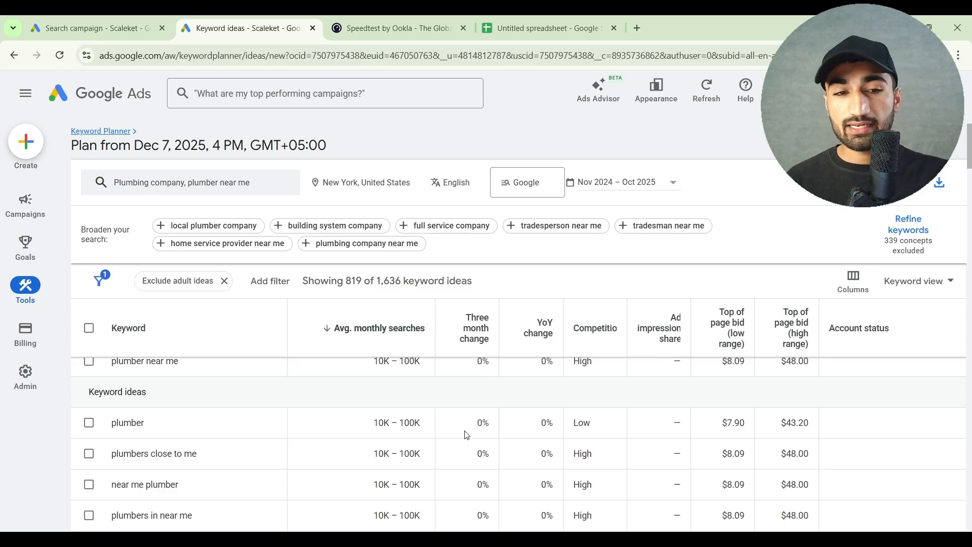
{"action": "scroll", "coordinate": [466, 435], "scroll_direction": "up", "scroll_amount": 1}
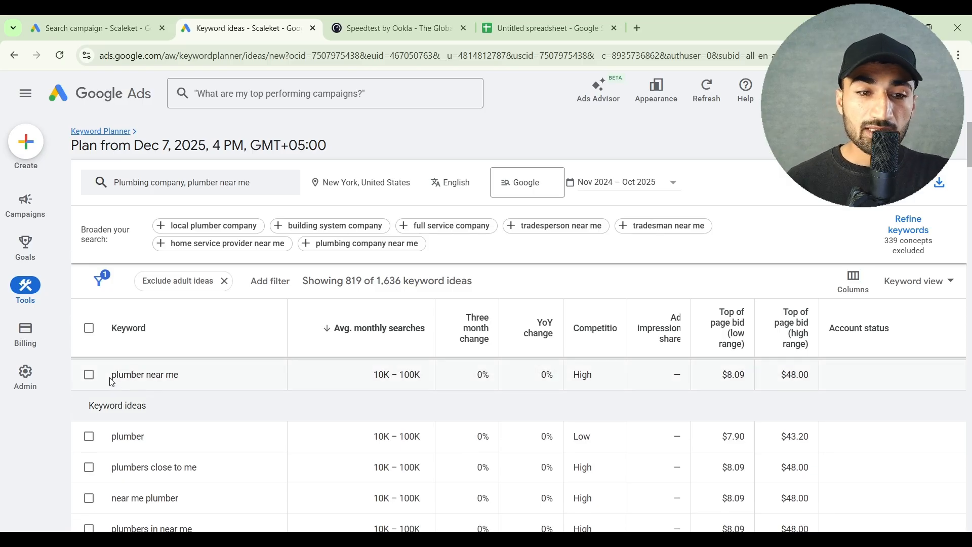
Compare the "plumber near me" keyword with the broader "plumber" keyword idea and its metrics
{"action": "left_click_drag", "start_coordinate": [112, 377], "coordinate": [153, 375]}
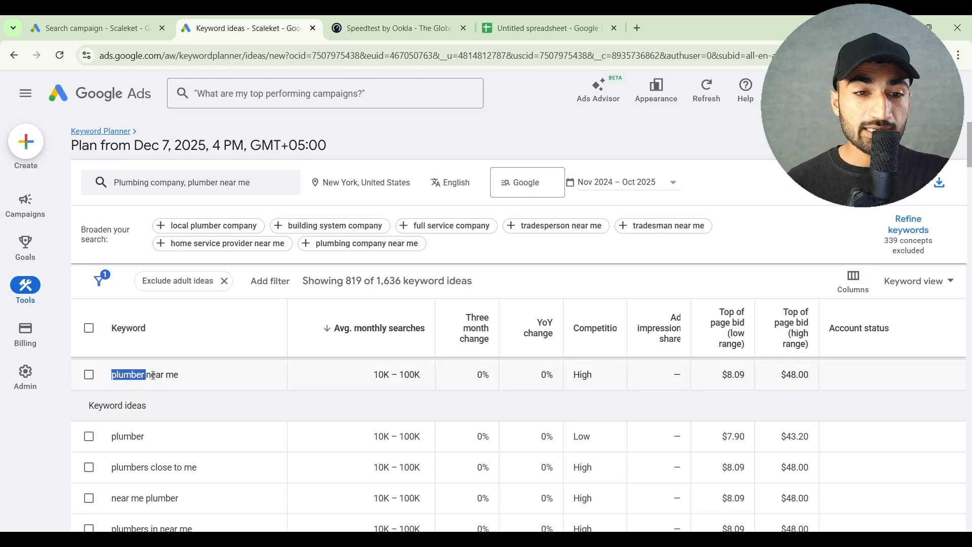
{"action": "double_click", "coordinate": [133, 438]}
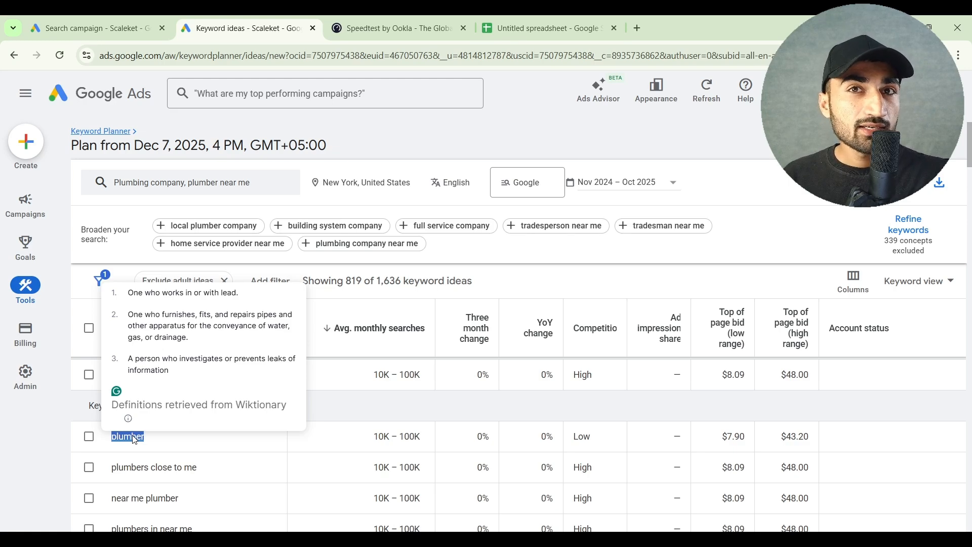
{"action": "left_click", "coordinate": [134, 440]}
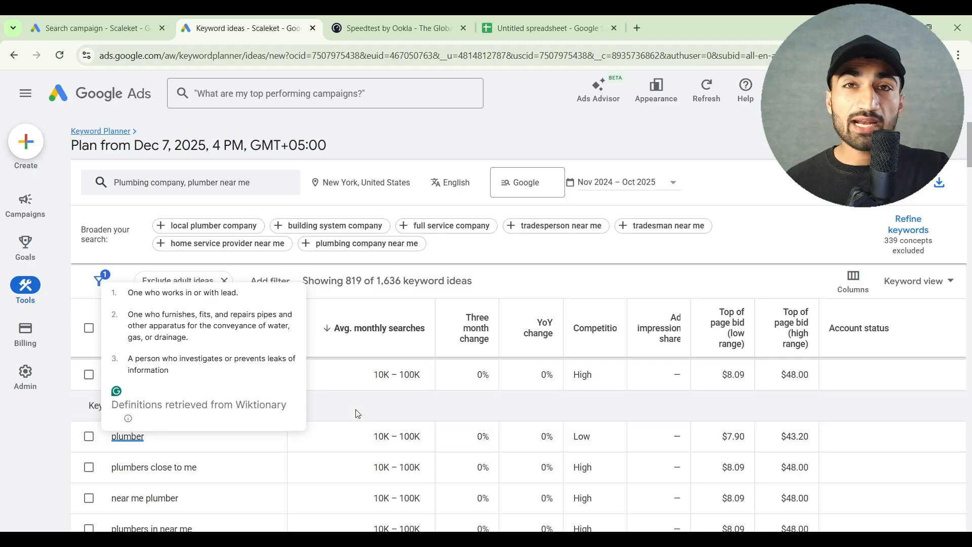
{"action": "scroll", "coordinate": [358, 415], "scroll_direction": "down", "scroll_amount": 1}
{"action": "scroll", "coordinate": [358, 414], "scroll_direction": "up", "scroll_amount": 1}
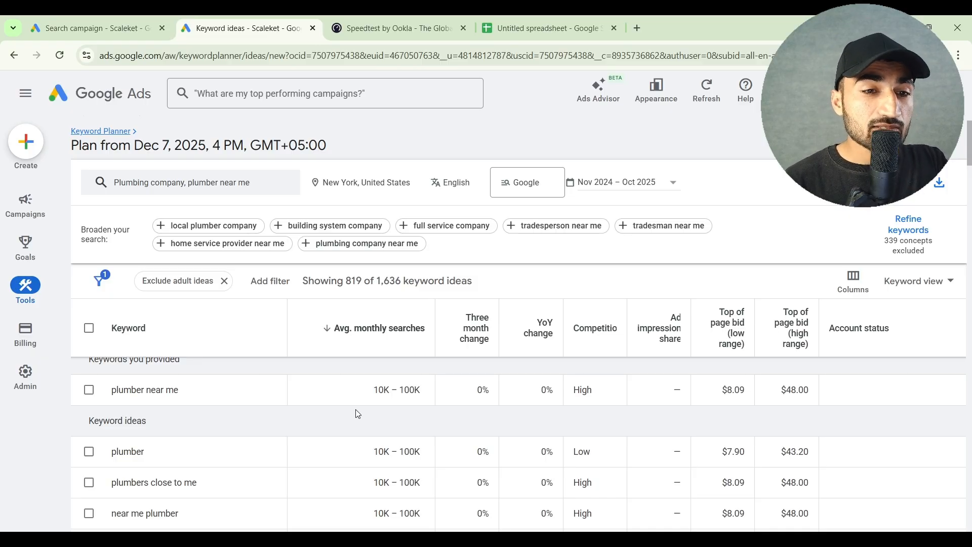
{"action": "scroll", "coordinate": [358, 415], "scroll_direction": "up", "scroll_amount": 1}
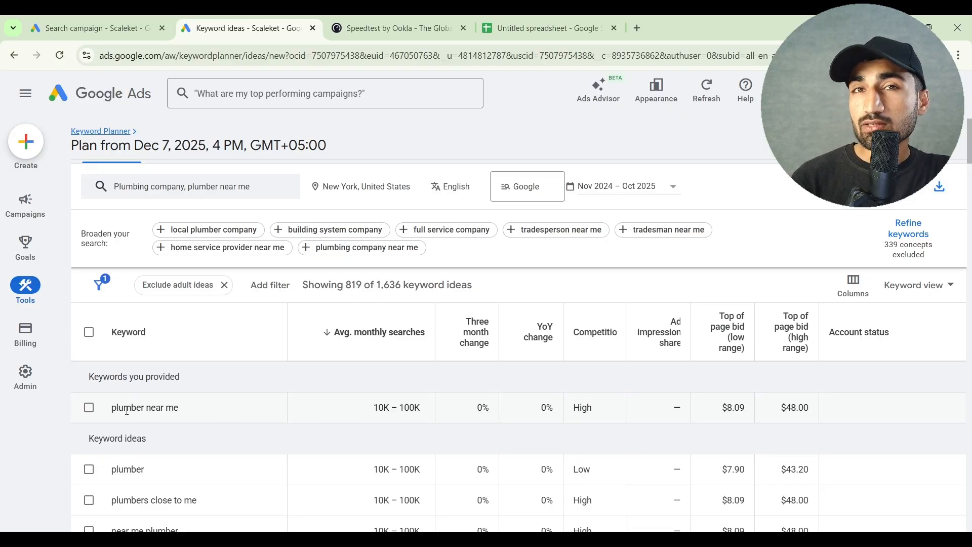
{"action": "double_click", "coordinate": [127, 470]}
{"action": "left_click", "coordinate": [230, 448]}
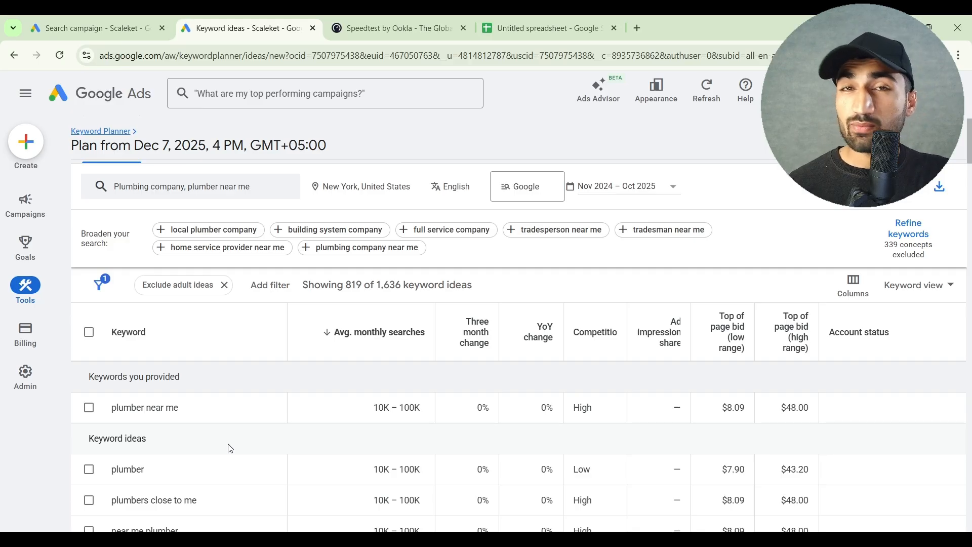
Select the keywords "plumber near me" and "plumbers close to me", leaving "plumber" unselected
{"action": "scroll", "coordinate": [231, 449], "scroll_direction": "down", "scroll_amount": 1}
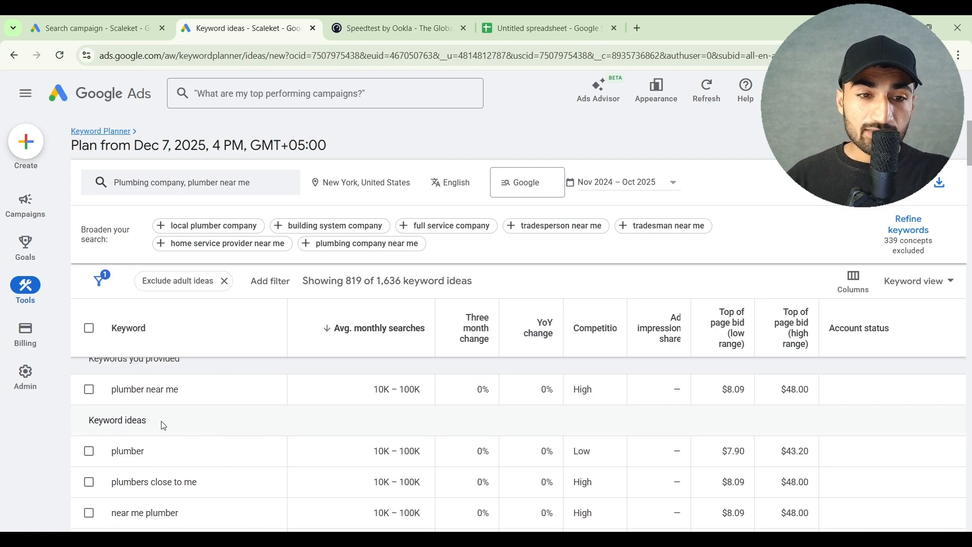
{"action": "left_click", "coordinate": [90, 390]}
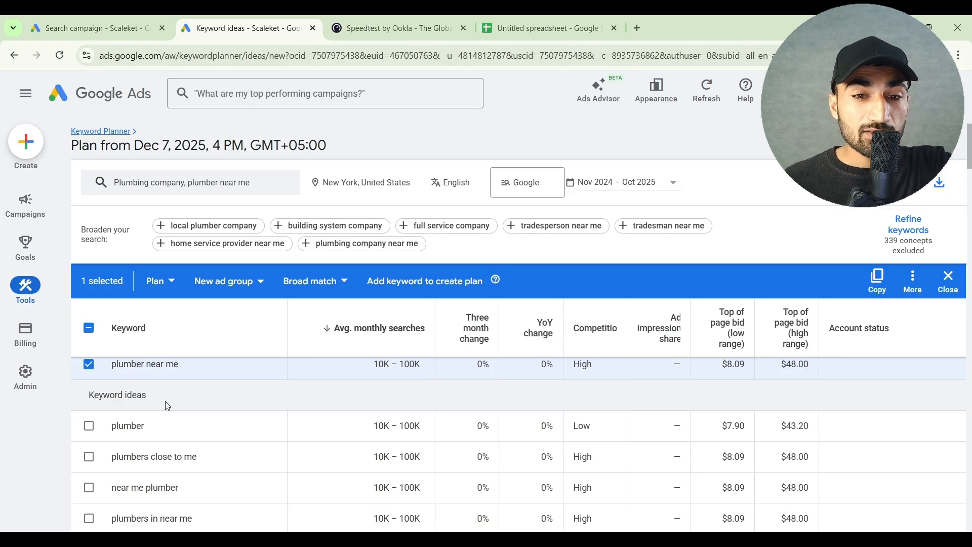
{"action": "scroll", "coordinate": [167, 406], "scroll_direction": "up", "scroll_amount": 1}
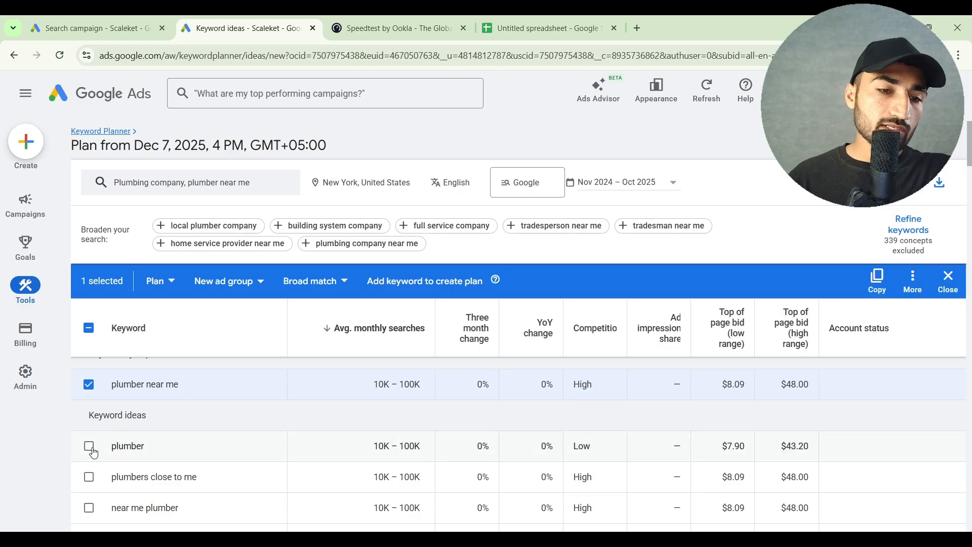
{"action": "left_click", "coordinate": [88, 477]}
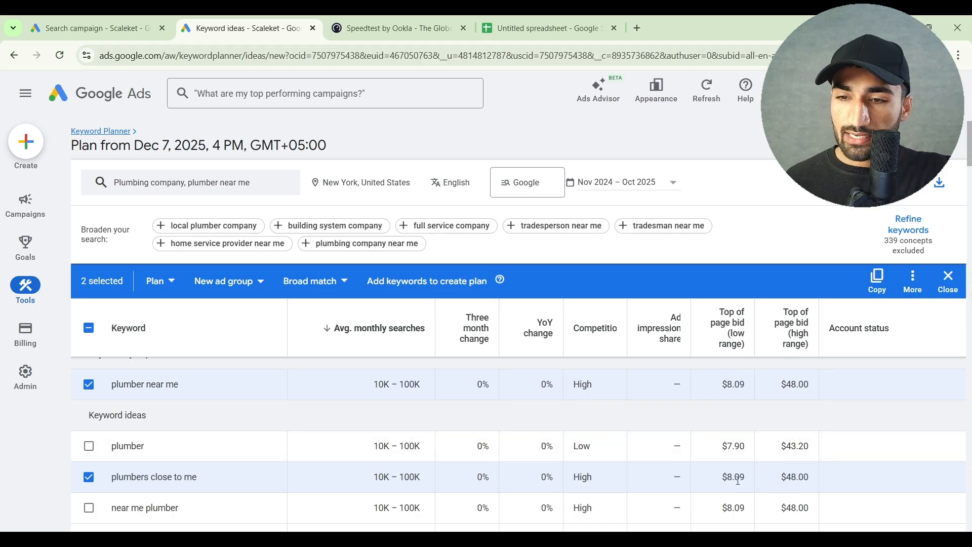
Compare the top of page bids and monthly searches of "plumbers close to me" with those of "plumber near me"
{"action": "left_click_drag", "start_coordinate": [728, 481], "coordinate": [816, 480]}
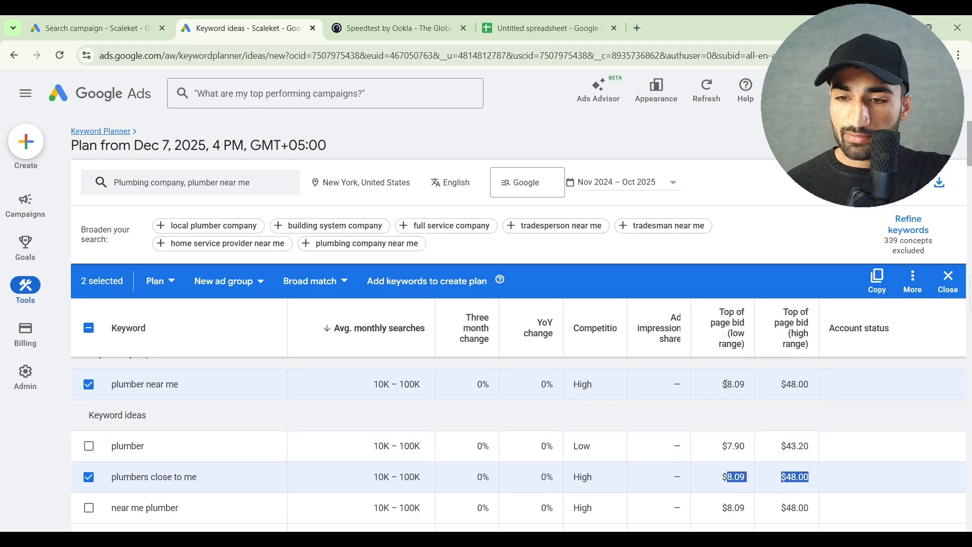
{"action": "left_click", "coordinate": [802, 383]}
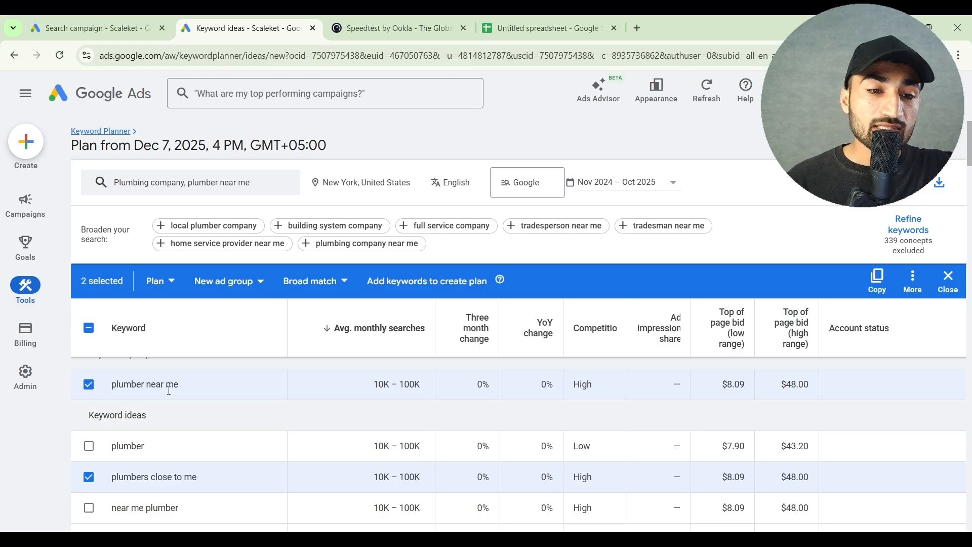
{"action": "triple_click", "coordinate": [119, 487]}
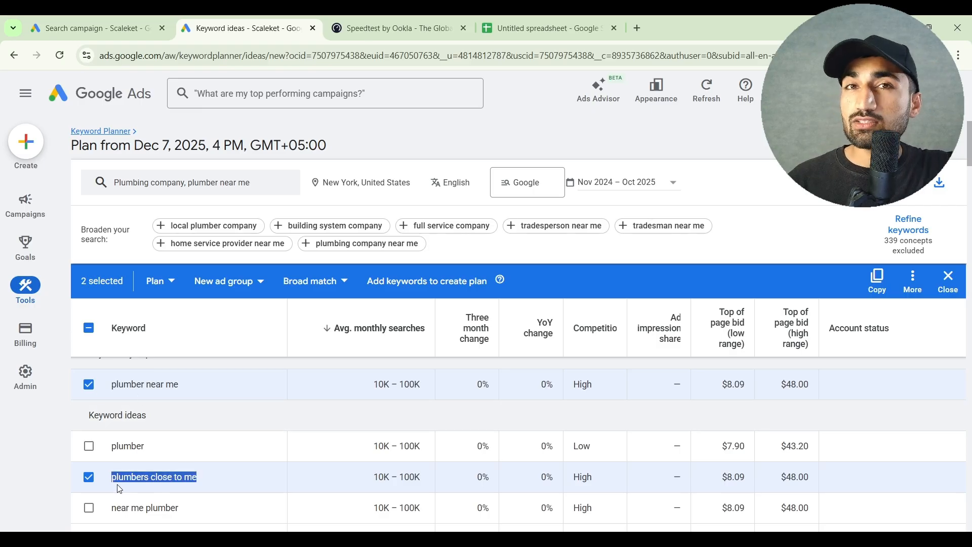
{"action": "left_click_drag", "start_coordinate": [120, 488], "coordinate": [397, 478]}
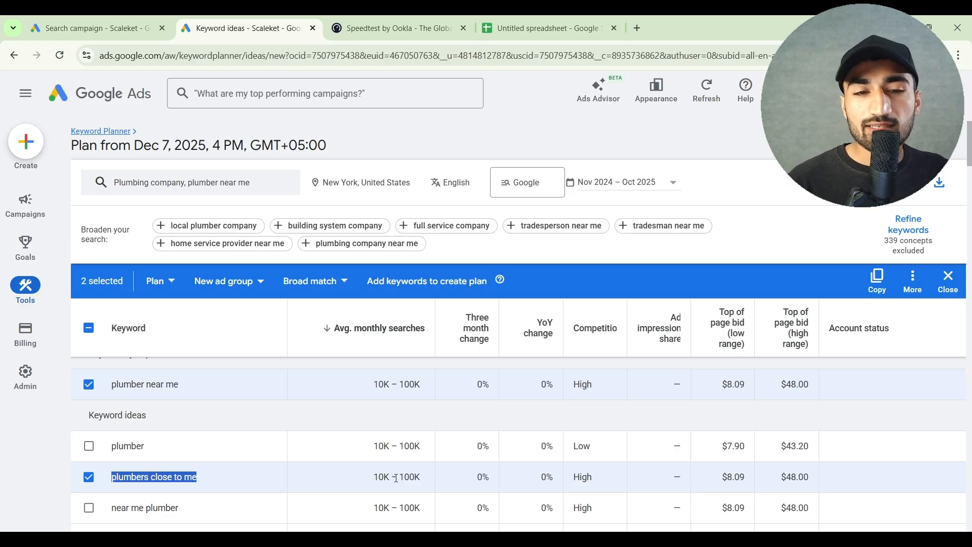
{"action": "scroll", "coordinate": [397, 478], "scroll_direction": "down", "scroll_amount": 1}
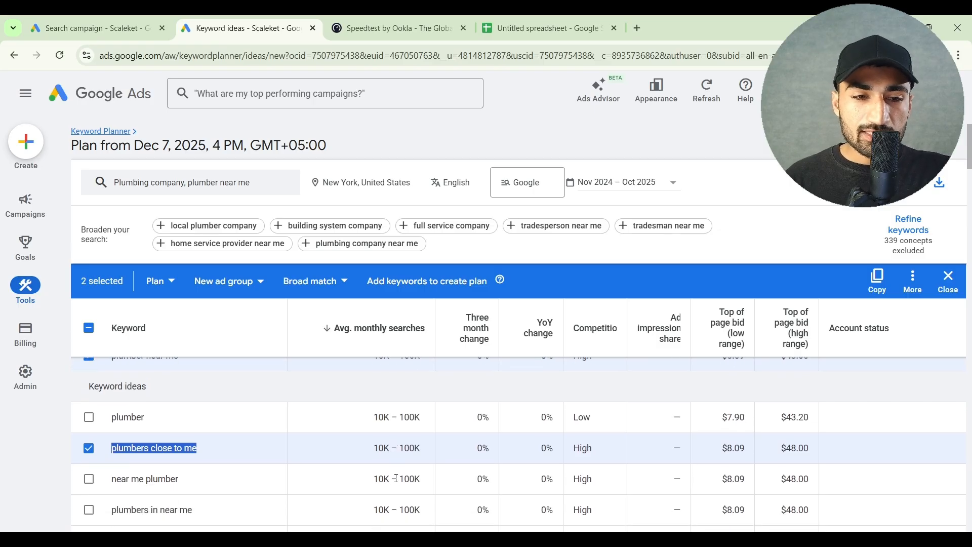
{"action": "scroll", "coordinate": [397, 478], "scroll_direction": "up", "scroll_amount": 1}
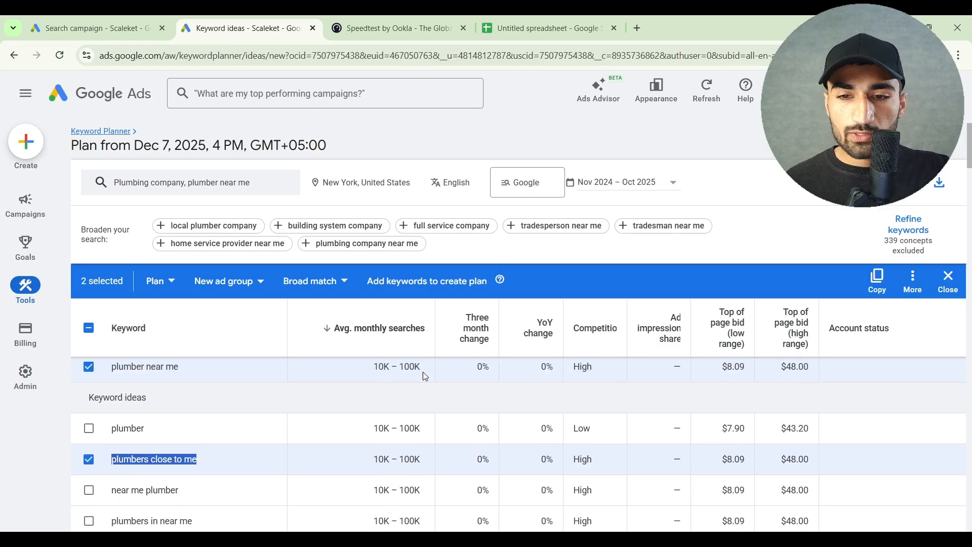
Add the six near-me variants from "near me plumber" through "plumber near me near me" to the keyword selection
{"action": "scroll", "coordinate": [410, 404], "scroll_direction": "down", "scroll_amount": 1}
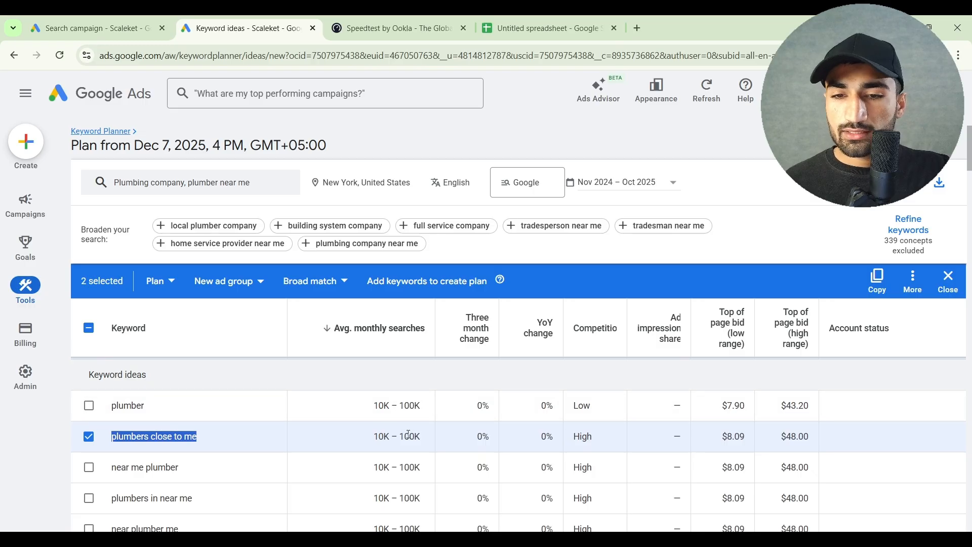
{"action": "scroll", "coordinate": [420, 437], "scroll_direction": "down", "scroll_amount": 1}
{"action": "scroll", "coordinate": [374, 448], "scroll_direction": "down", "scroll_amount": 2}
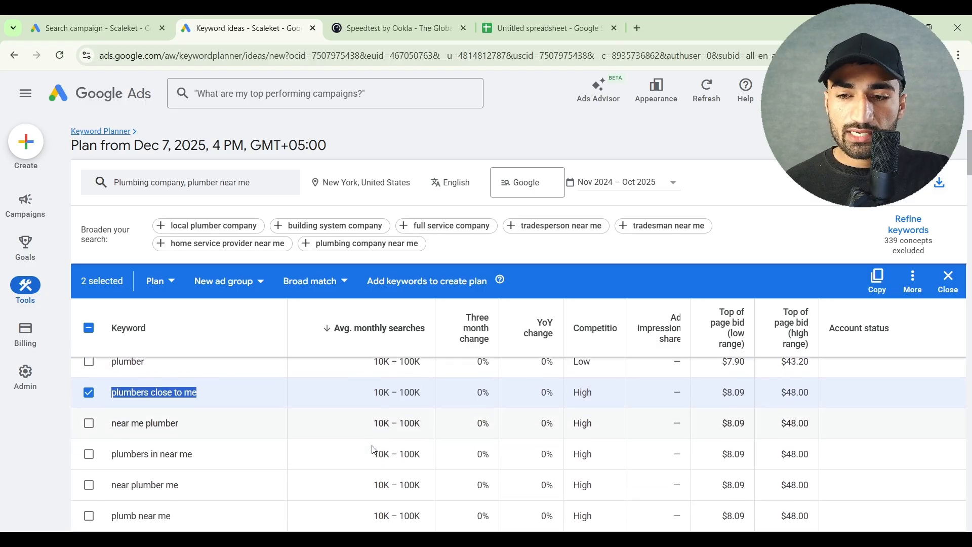
{"action": "scroll", "coordinate": [373, 450], "scroll_direction": "down", "scroll_amount": 1}
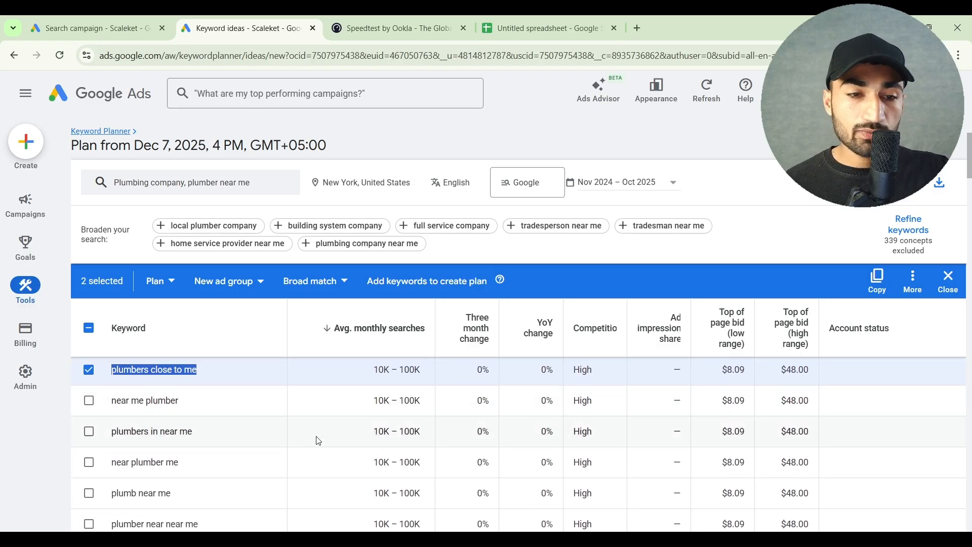
{"action": "left_click", "coordinate": [82, 411]}
{"action": "left_click", "coordinate": [89, 431]}
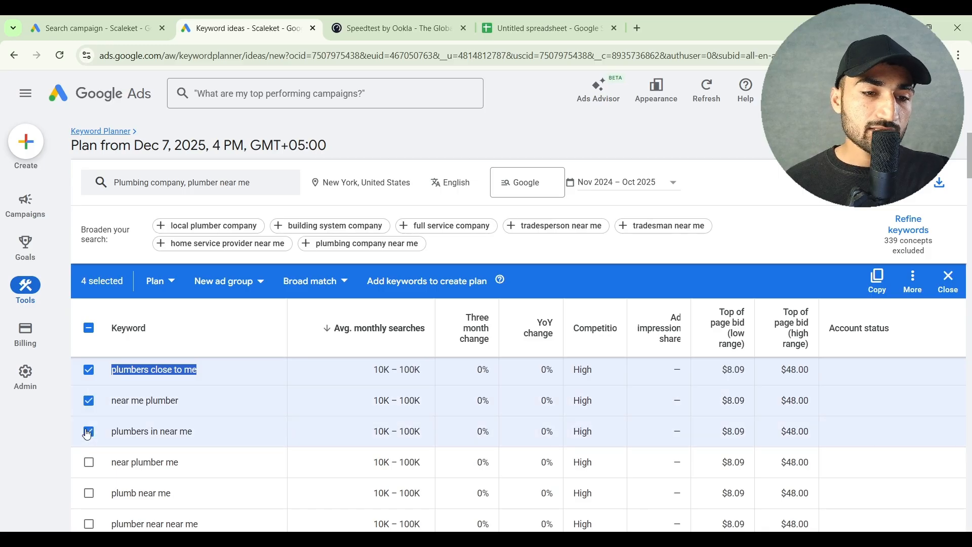
{"action": "scroll", "coordinate": [89, 435], "scroll_direction": "down", "scroll_amount": 1}
{"action": "left_click", "coordinate": [88, 441]}
{"action": "scroll", "coordinate": [87, 456], "scroll_direction": "down", "scroll_amount": 1}
{"action": "left_click", "coordinate": [88, 456]}
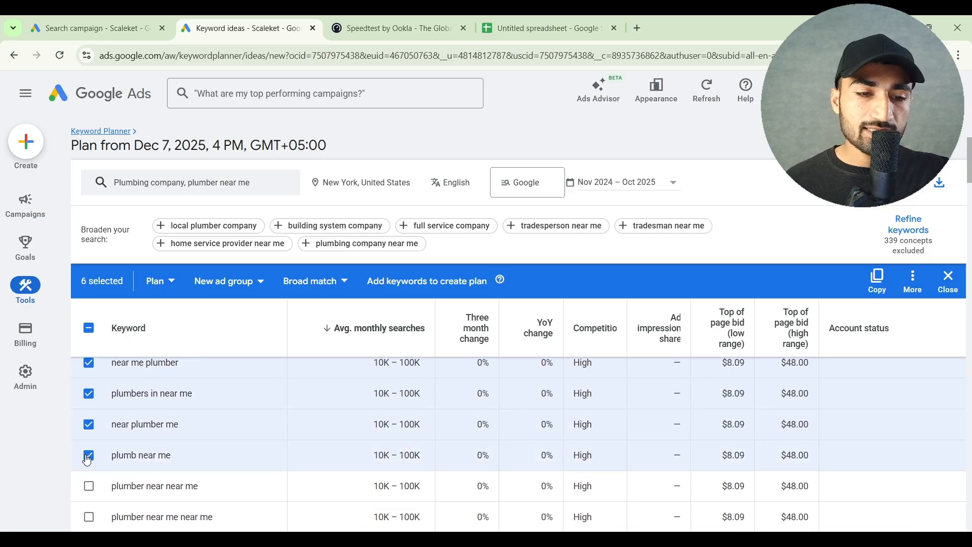
{"action": "scroll", "coordinate": [89, 481], "scroll_direction": "down", "scroll_amount": 1}
{"action": "left_click", "coordinate": [89, 485]}
{"action": "left_click", "coordinate": [89, 462]}
{"action": "scroll", "coordinate": [90, 467], "scroll_direction": "down", "scroll_amount": 2}
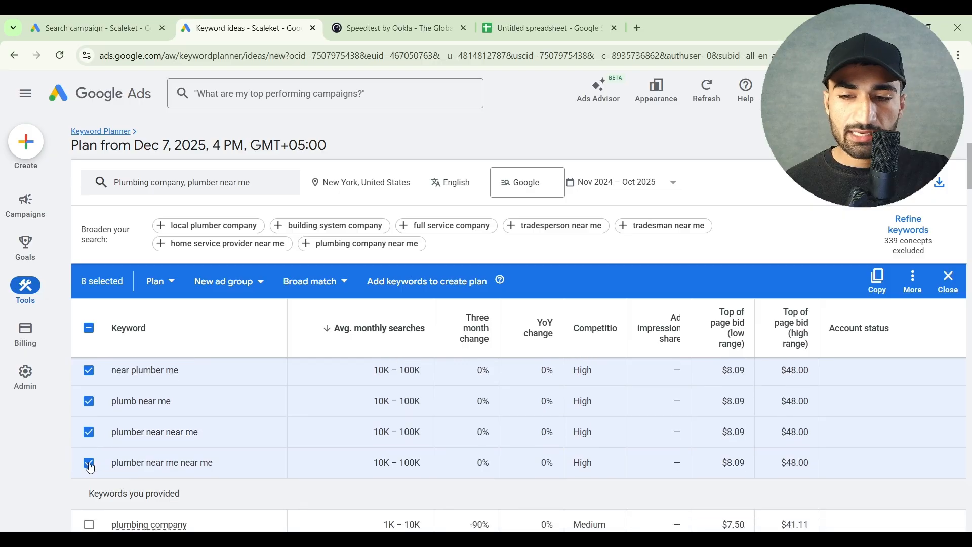
Deselect the six near-me variants from "plumber near me near me" back up to "near me plumber"
{"action": "scroll", "coordinate": [91, 467], "scroll_direction": "up", "scroll_amount": 5}
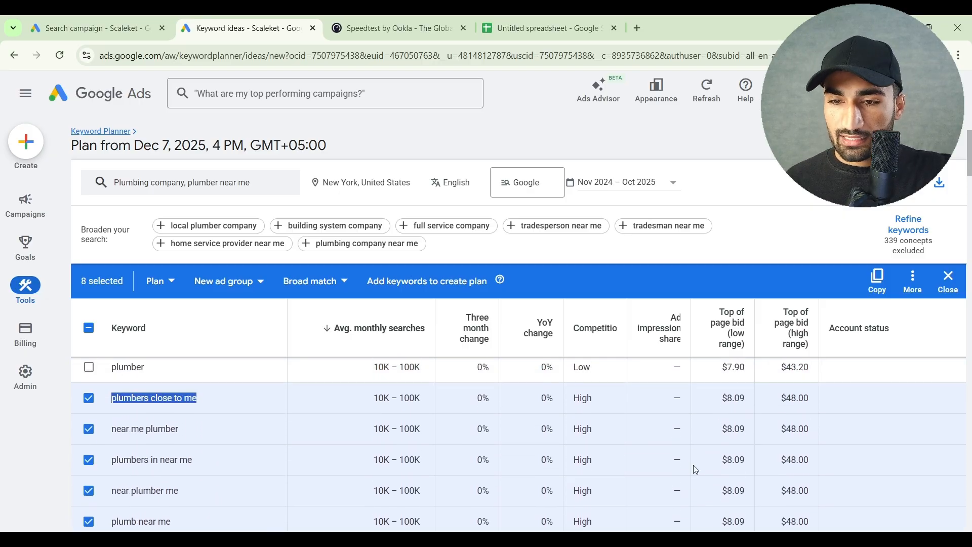
{"action": "scroll", "coordinate": [694, 467], "scroll_direction": "down", "scroll_amount": 3}
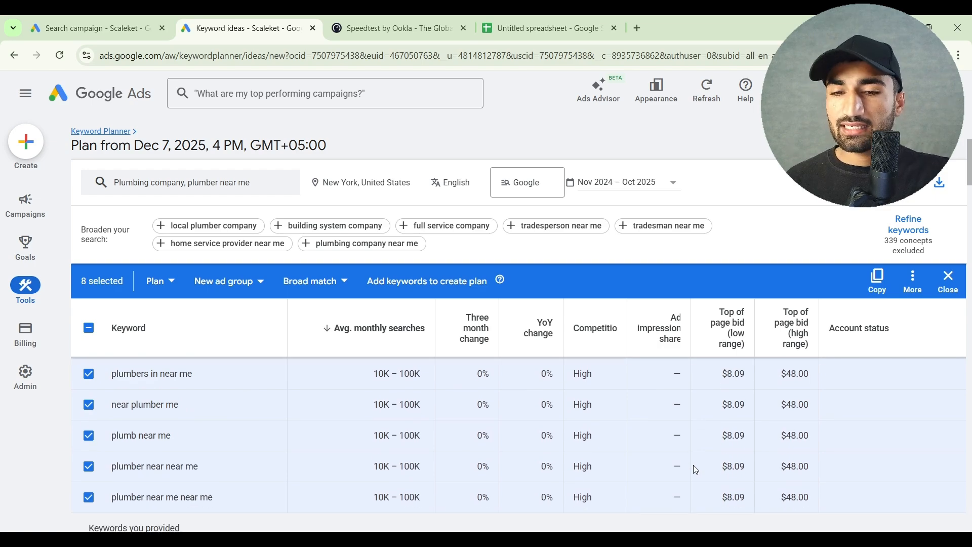
{"action": "scroll", "coordinate": [694, 465], "scroll_direction": "down", "scroll_amount": 1}
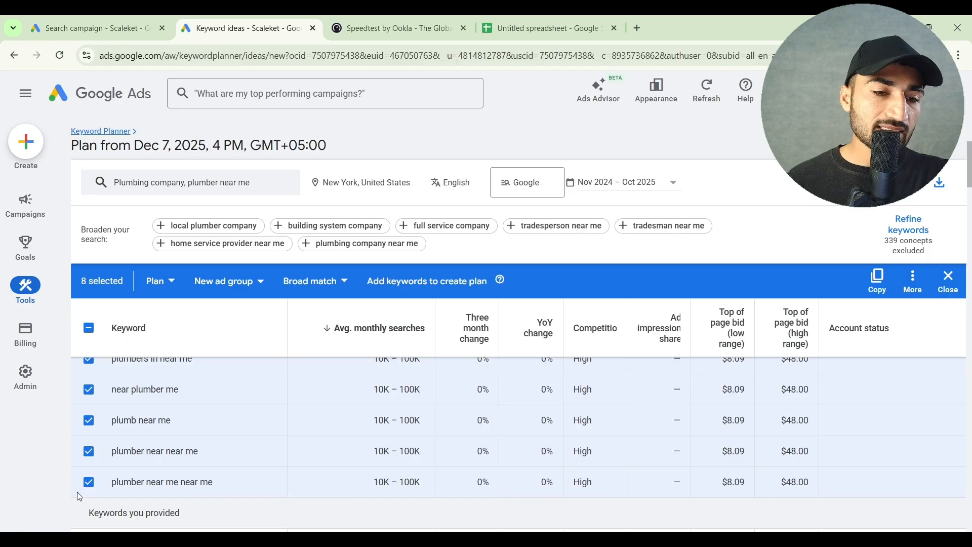
{"action": "left_click", "coordinate": [88, 482]}
{"action": "left_click", "coordinate": [89, 452]}
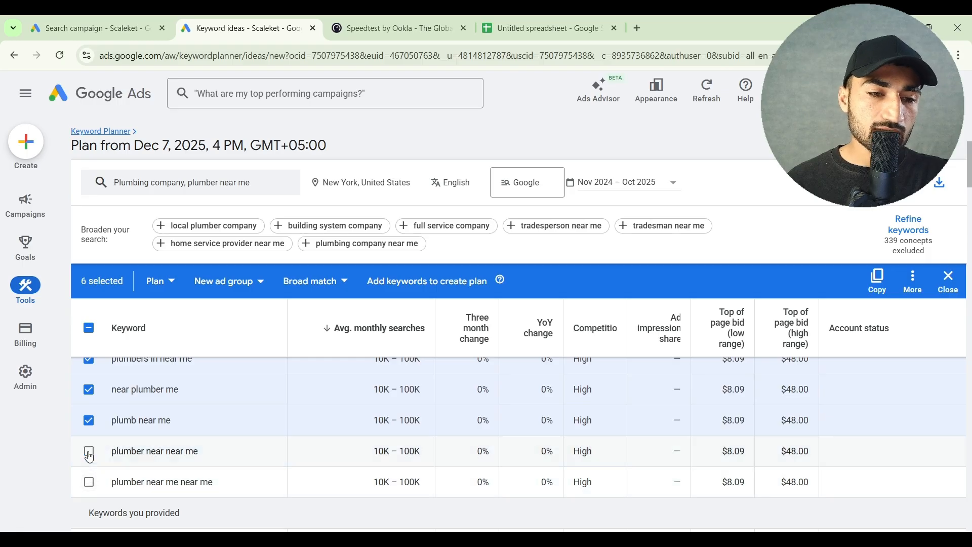
{"action": "left_click", "coordinate": [89, 420]}
{"action": "left_click", "coordinate": [88, 390]}
{"action": "scroll", "coordinate": [90, 394], "scroll_direction": "up", "scroll_amount": 1}
{"action": "scroll", "coordinate": [90, 394], "scroll_direction": "up", "scroll_amount": 1}
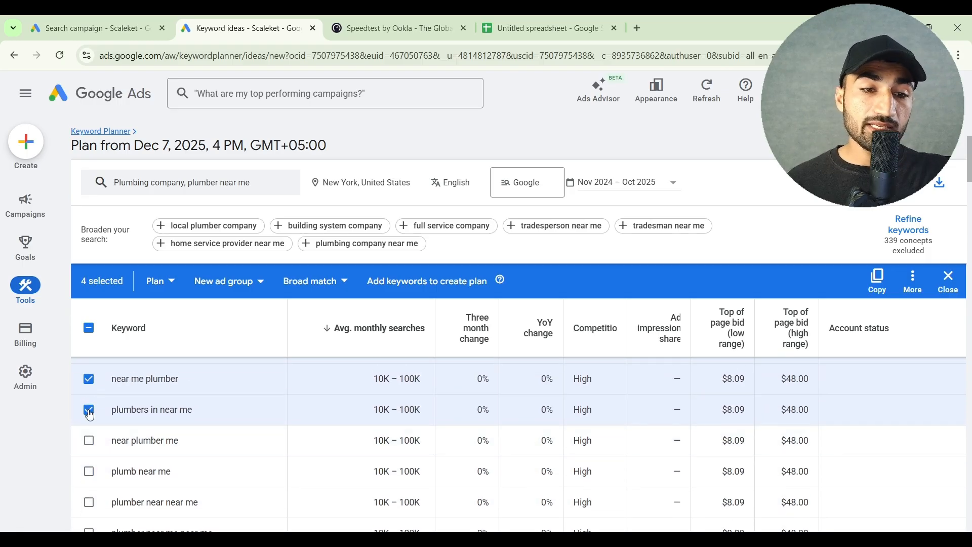
{"action": "left_click", "coordinate": [89, 410]}
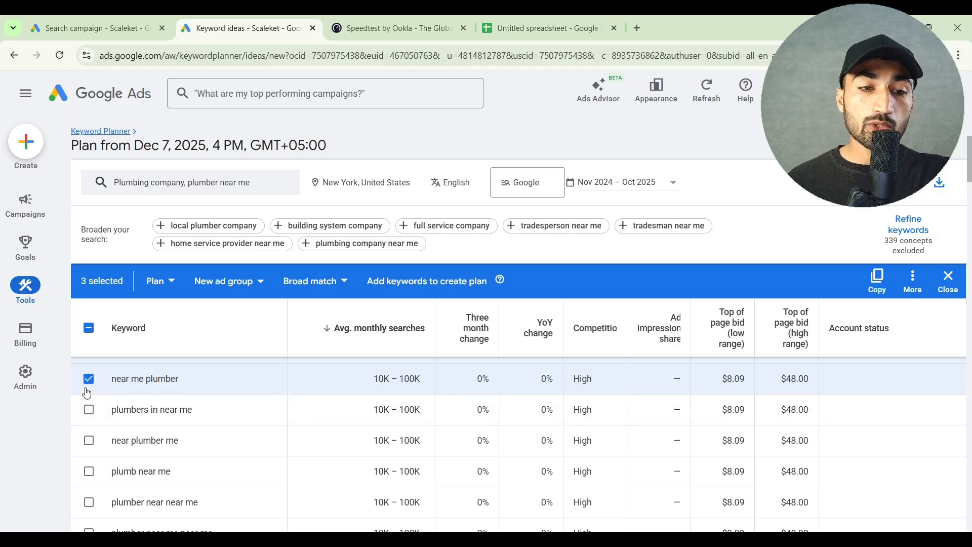
{"action": "left_click", "coordinate": [86, 390]}
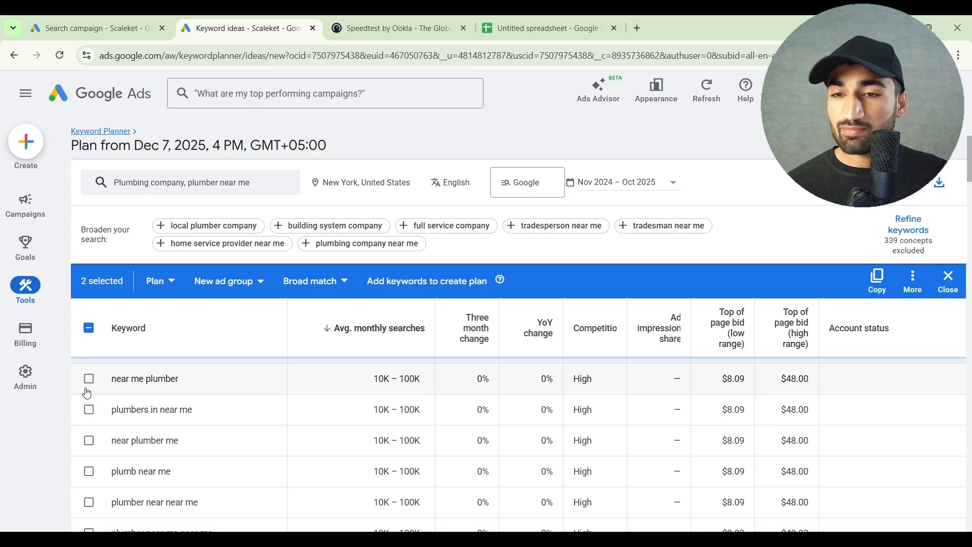
{"action": "scroll", "coordinate": [88, 400], "scroll_direction": "up", "scroll_amount": 1}
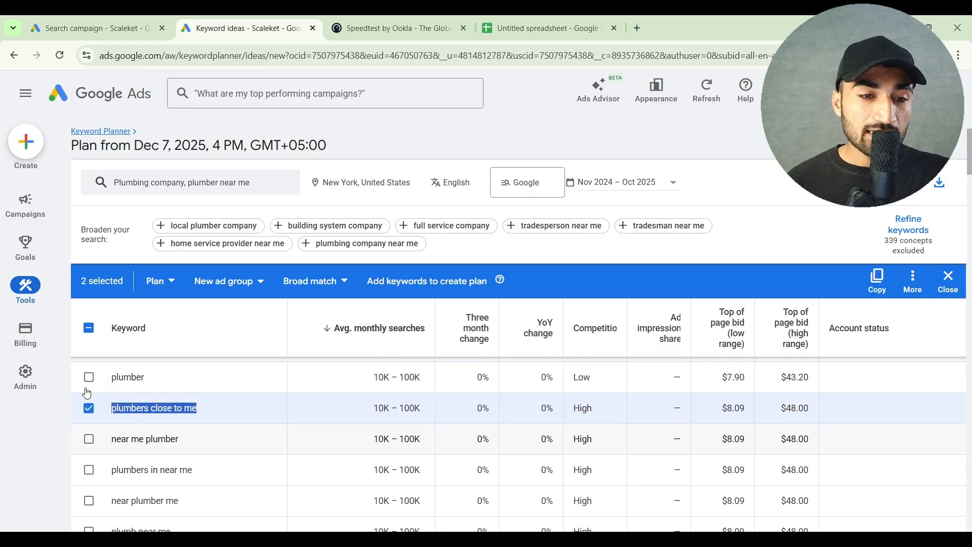
Deselect "plumbers close to me" and add "plumbing company" to the keyword selection
{"action": "left_click", "coordinate": [89, 408]}
{"action": "scroll", "coordinate": [90, 414], "scroll_direction": "up", "scroll_amount": 1}
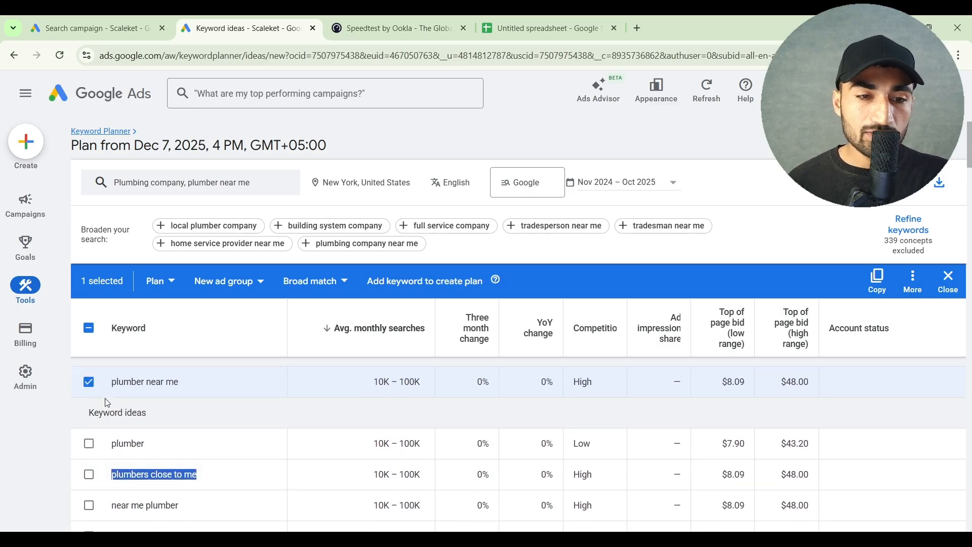
{"action": "scroll", "coordinate": [233, 436], "scroll_direction": "down", "scroll_amount": 3}
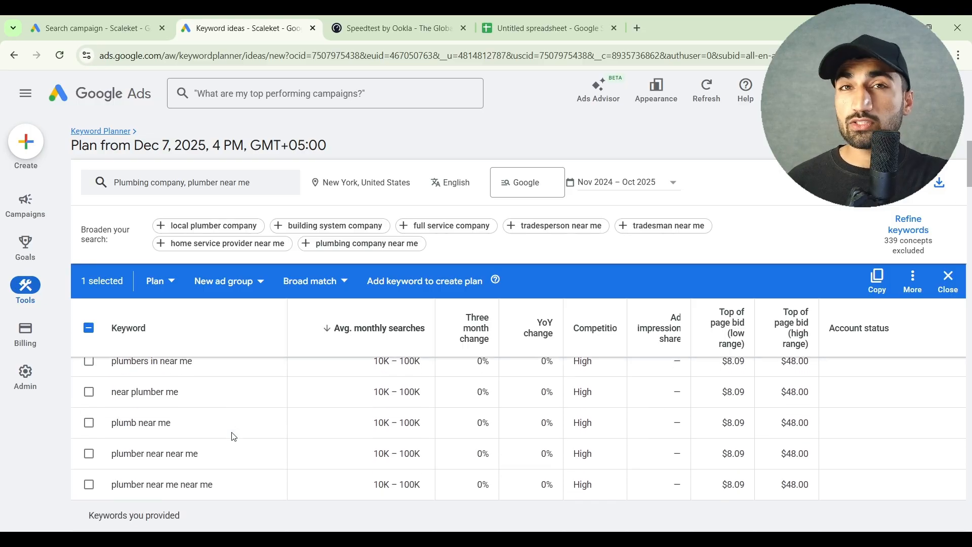
{"action": "scroll", "coordinate": [234, 437], "scroll_direction": "down", "scroll_amount": 2}
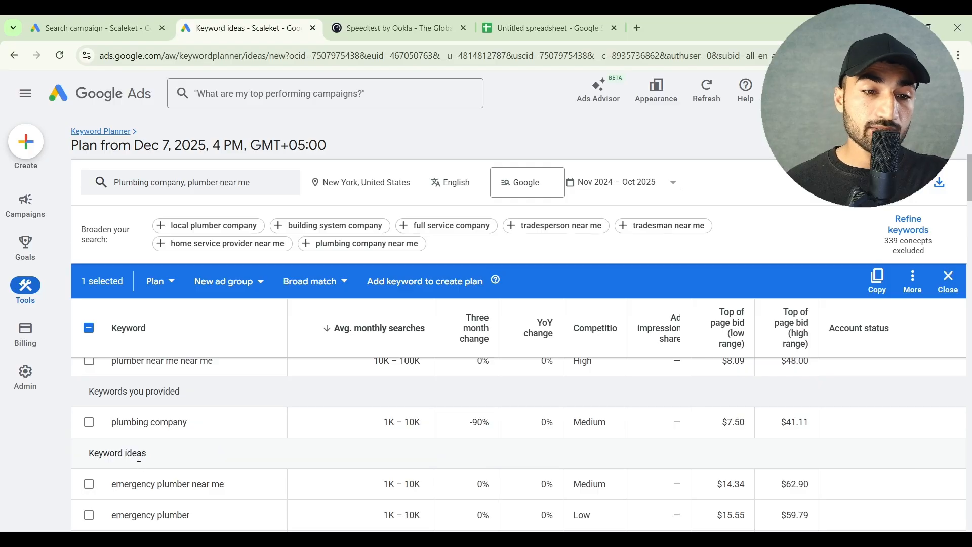
{"action": "left_click", "coordinate": [89, 429]}
{"action": "scroll", "coordinate": [187, 443], "scroll_direction": "down", "scroll_amount": 1}
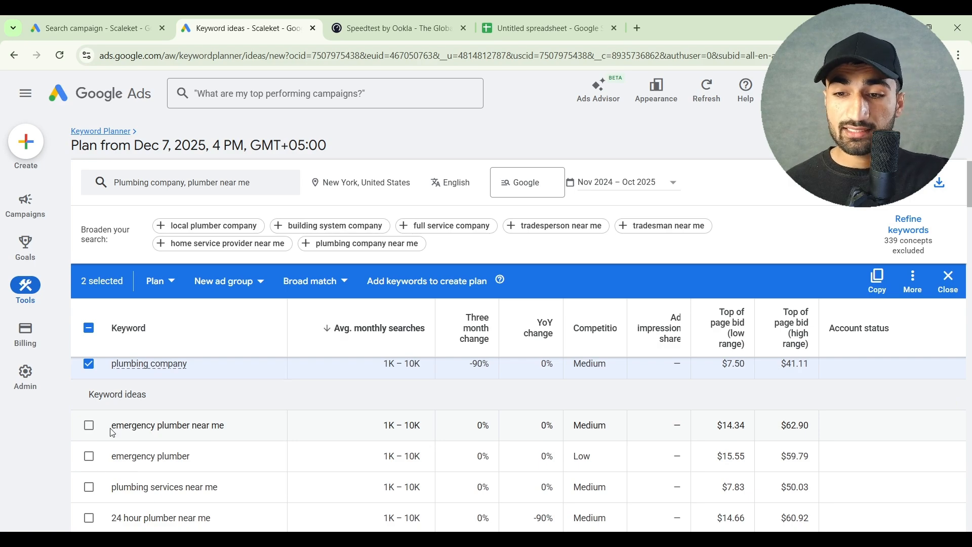
Add "emergency plumber near me", "plumbing services near me" and "24 hour plumber near me" to the keyword selection
{"action": "left_click", "coordinate": [89, 425]}
{"action": "scroll", "coordinate": [126, 455], "scroll_direction": "down", "scroll_amount": 1}
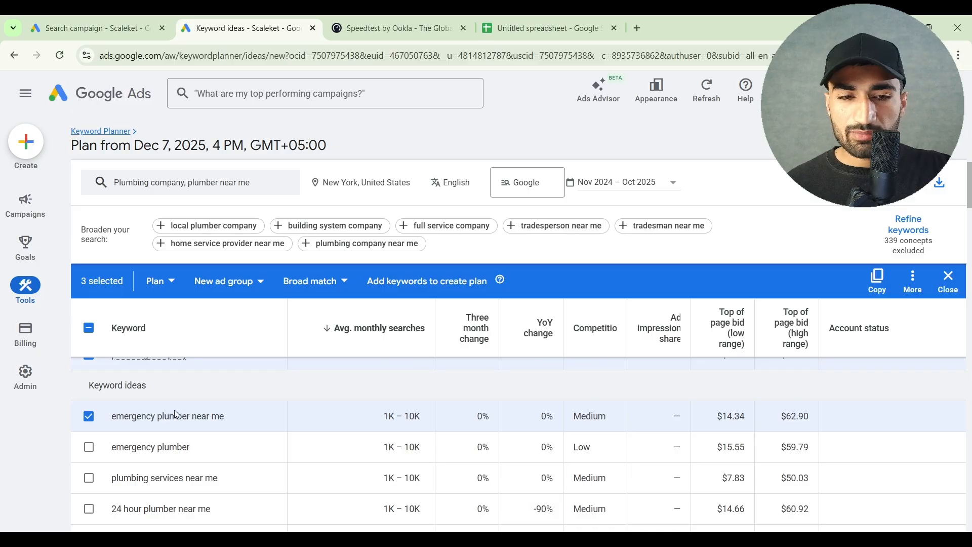
{"action": "scroll", "coordinate": [175, 414], "scroll_direction": "down", "scroll_amount": 1}
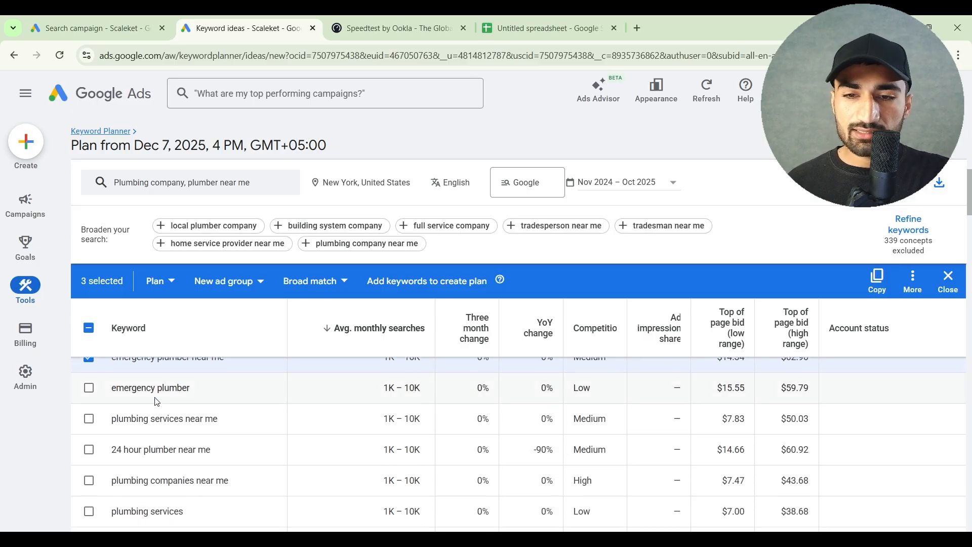
{"action": "scroll", "coordinate": [157, 402], "scroll_direction": "down", "scroll_amount": 1}
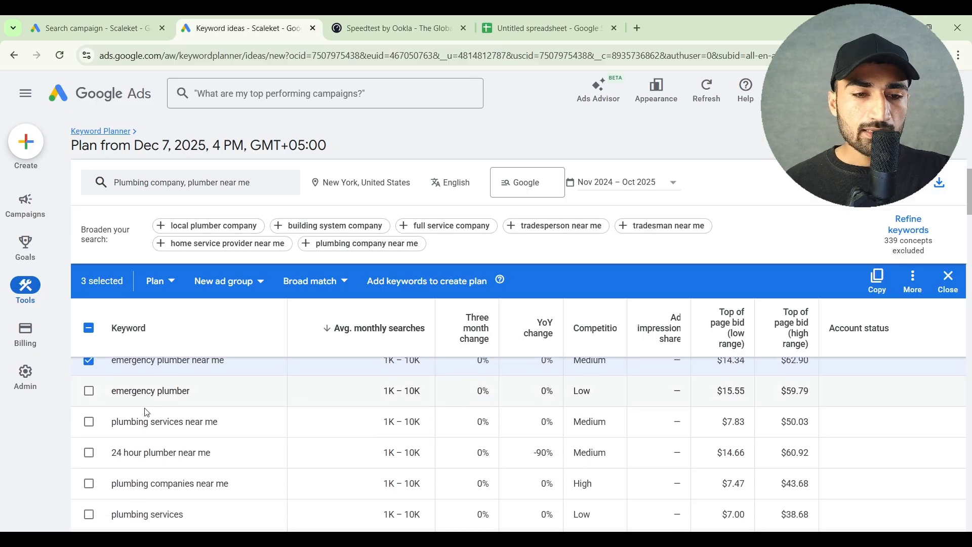
{"action": "left_click", "coordinate": [94, 429]}
{"action": "scroll", "coordinate": [93, 433], "scroll_direction": "down", "scroll_amount": 1}
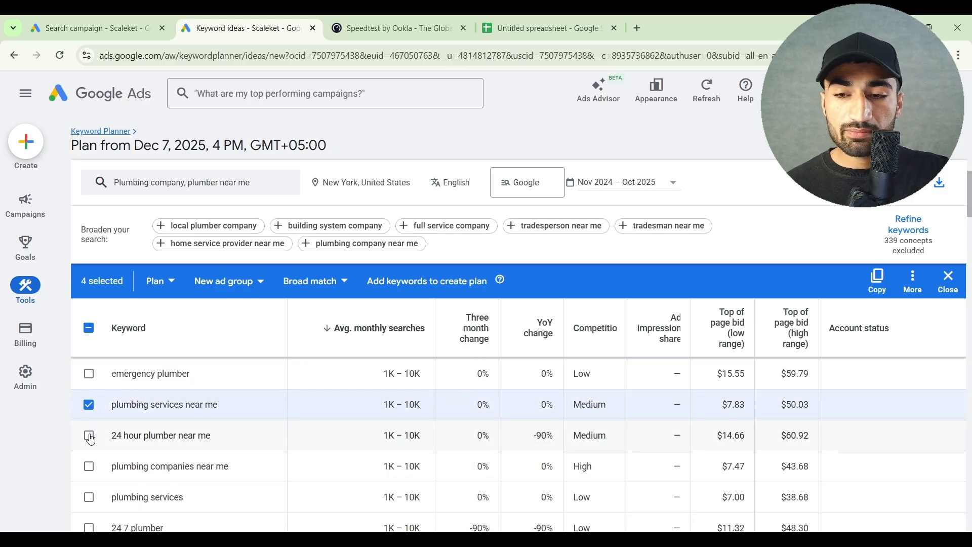
{"action": "left_click", "coordinate": [89, 436]}
{"action": "scroll", "coordinate": [91, 442], "scroll_direction": "down", "scroll_amount": 1}
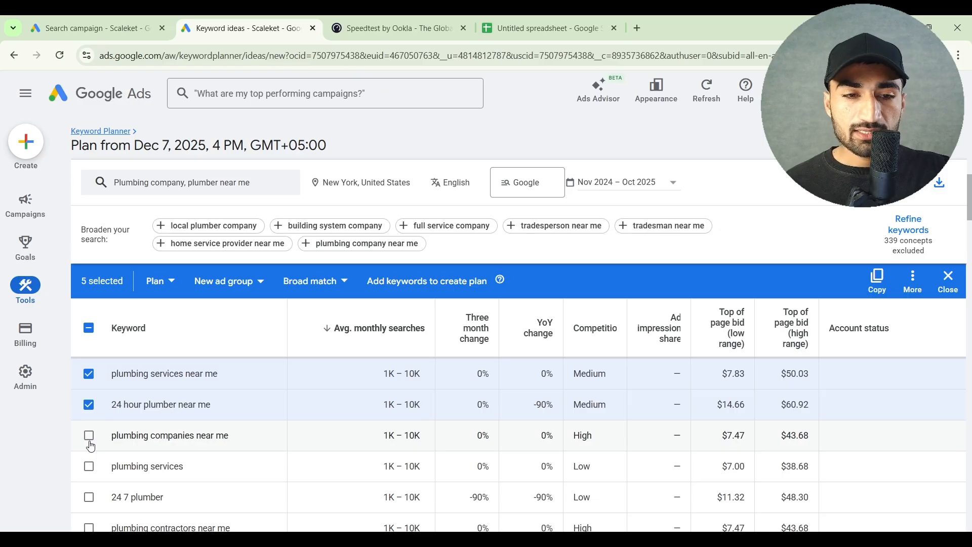
Add "plumbing companies near me" and "24 7 plumber" to the keyword selection, skipping "plumbing services"
{"action": "scroll", "coordinate": [91, 446], "scroll_direction": "up", "scroll_amount": 3}
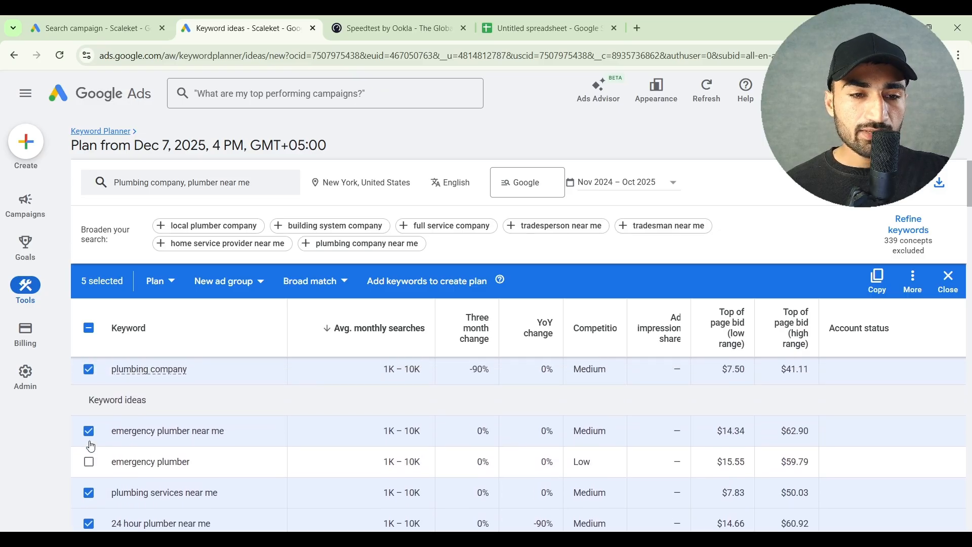
{"action": "scroll", "coordinate": [91, 446], "scroll_direction": "down", "scroll_amount": 5}
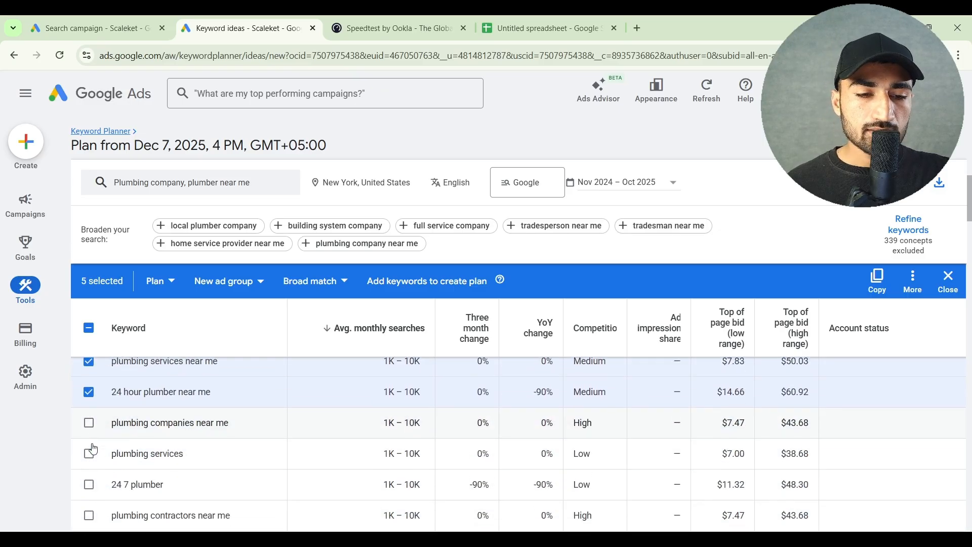
{"action": "left_click", "coordinate": [94, 416]}
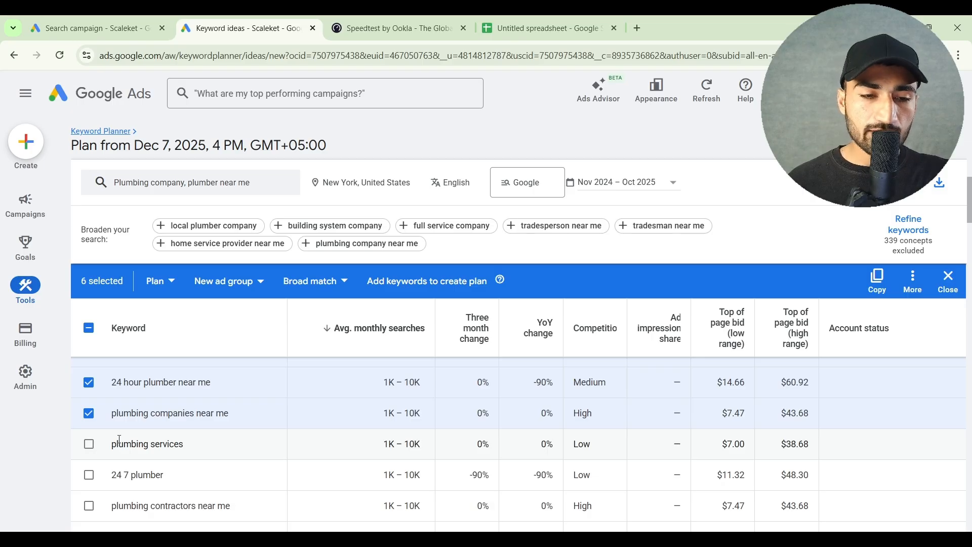
{"action": "left_click_drag", "start_coordinate": [119, 444], "coordinate": [152, 445]}
{"action": "left_click", "coordinate": [152, 445]}
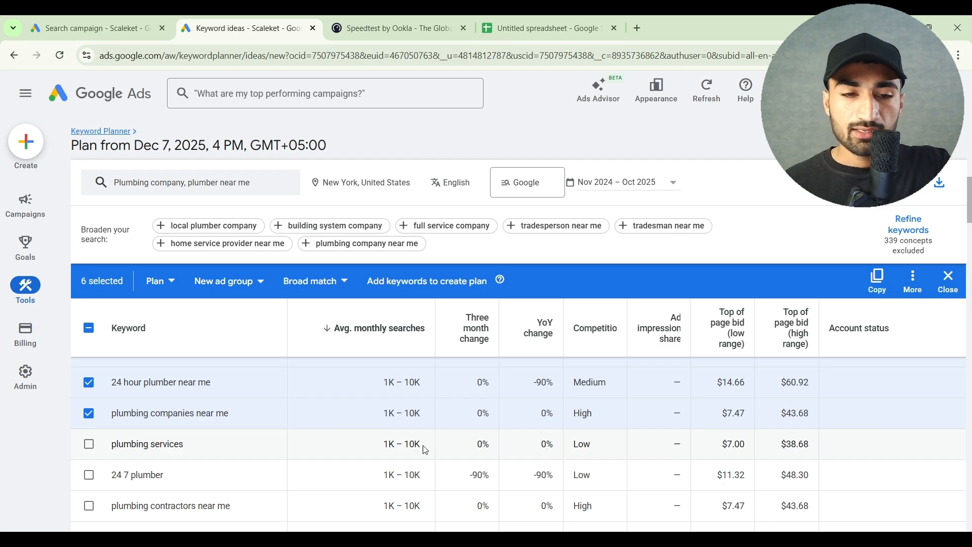
{"action": "scroll", "coordinate": [196, 451], "scroll_direction": "down", "scroll_amount": 1}
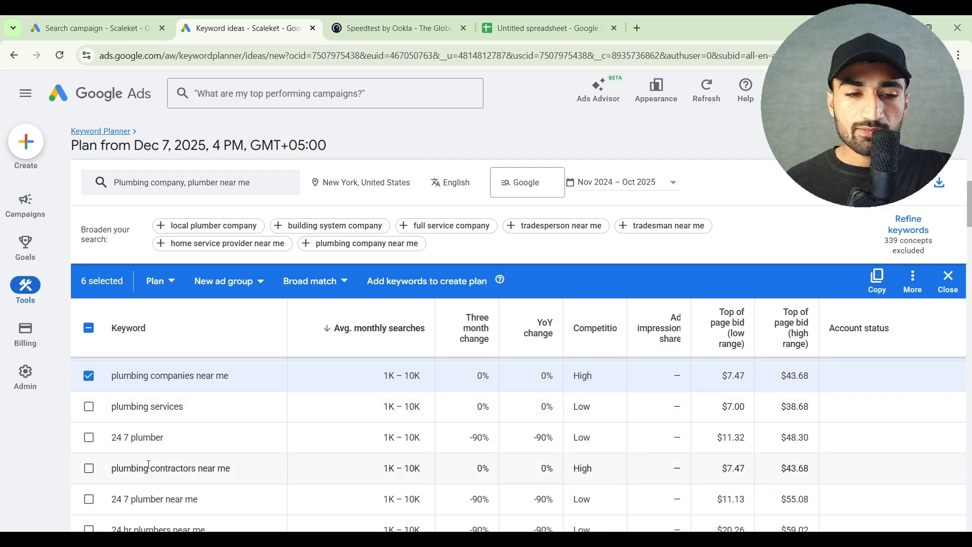
{"action": "left_click", "coordinate": [90, 438]}
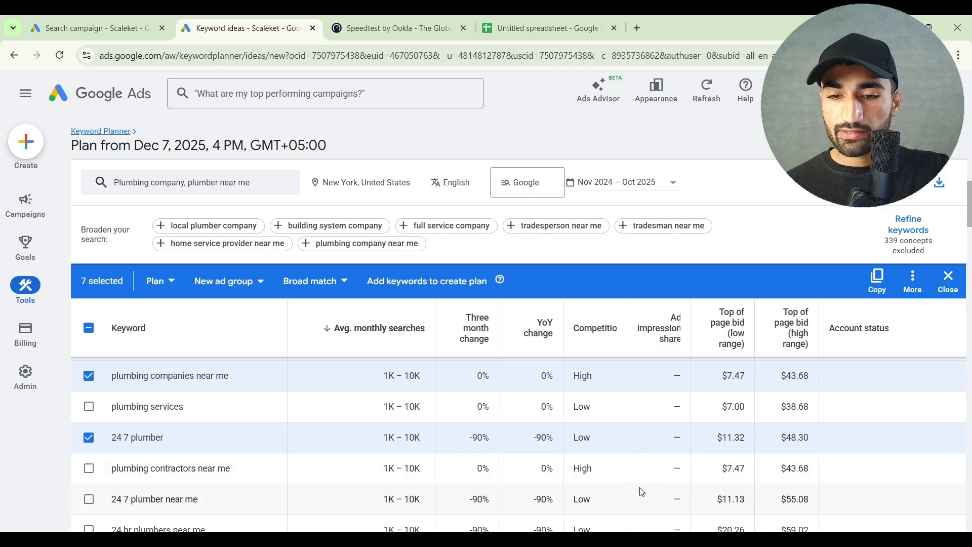
Compare the top of page bids of "plumbing contractors near me" with those of "plumbing companies near me"
{"action": "left_click_drag", "start_coordinate": [724, 475], "coordinate": [809, 471]}
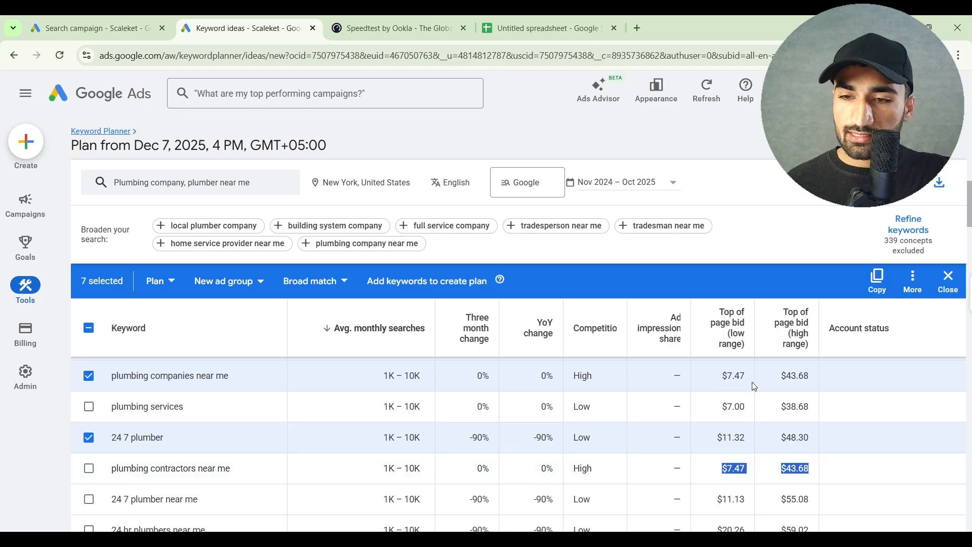
{"action": "left_click_drag", "start_coordinate": [720, 375], "coordinate": [809, 376]}
{"action": "scroll", "coordinate": [164, 448], "scroll_direction": "down", "scroll_amount": 1}
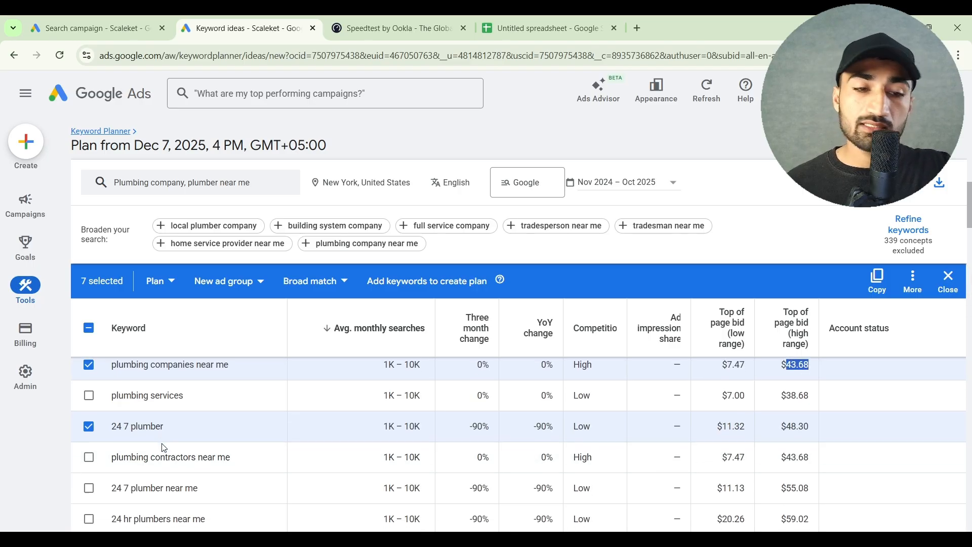
Add "24 7 plumber near me" and "plumbing co near me" to the keyword selection
{"action": "scroll", "coordinate": [126, 450], "scroll_direction": "down", "scroll_amount": 1}
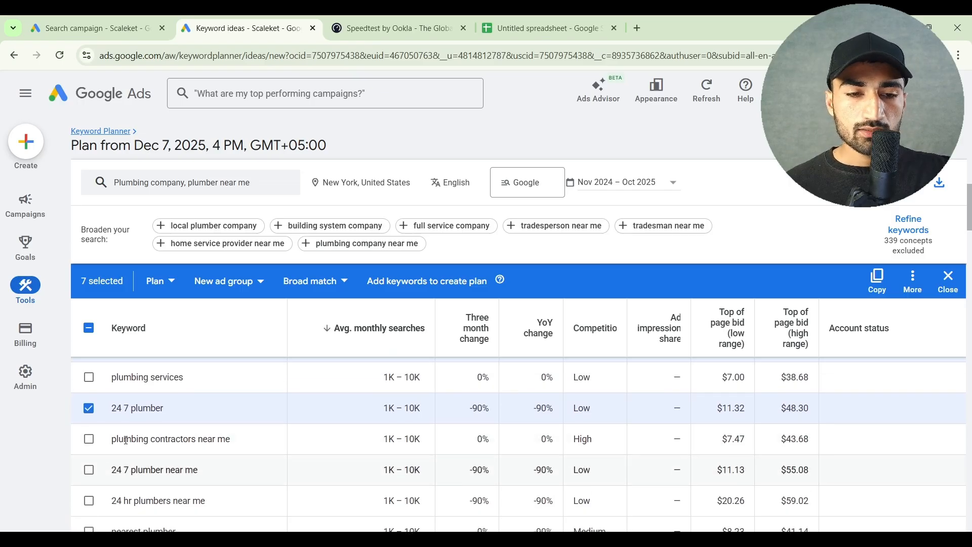
{"action": "left_click", "coordinate": [89, 451]}
{"action": "scroll", "coordinate": [92, 456], "scroll_direction": "down", "scroll_amount": 2}
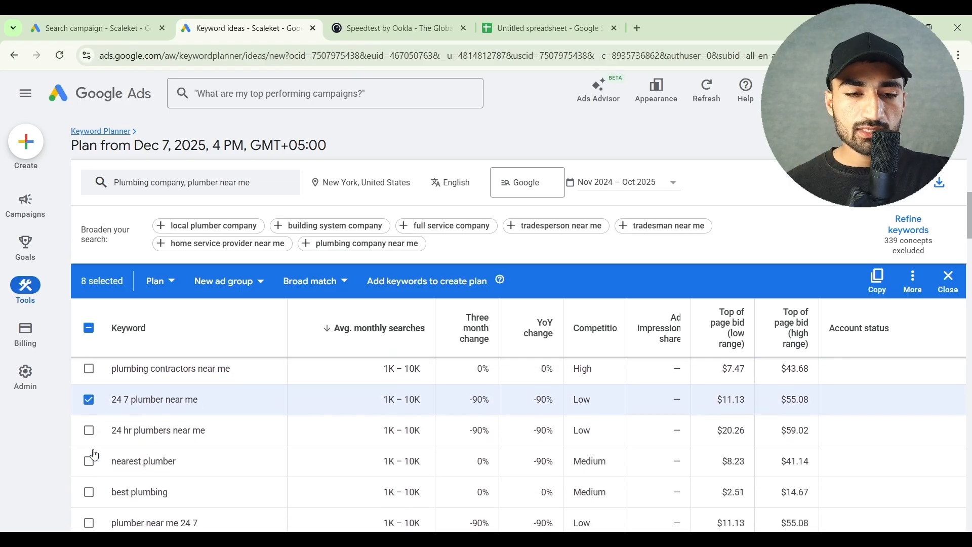
{"action": "scroll", "coordinate": [91, 464], "scroll_direction": "down", "scroll_amount": 2}
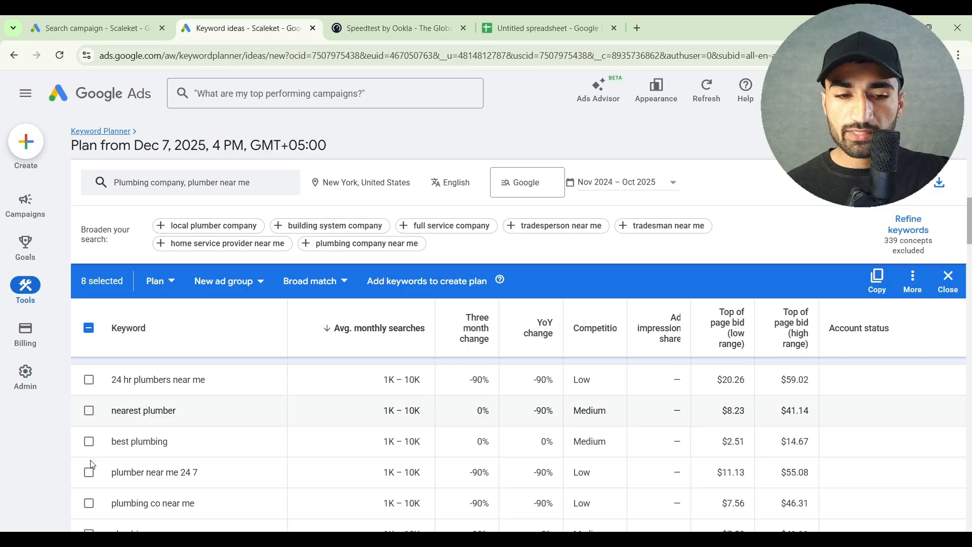
{"action": "scroll", "coordinate": [92, 469], "scroll_direction": "down", "scroll_amount": 1}
{"action": "scroll", "coordinate": [93, 471], "scroll_direction": "down", "scroll_amount": 1}
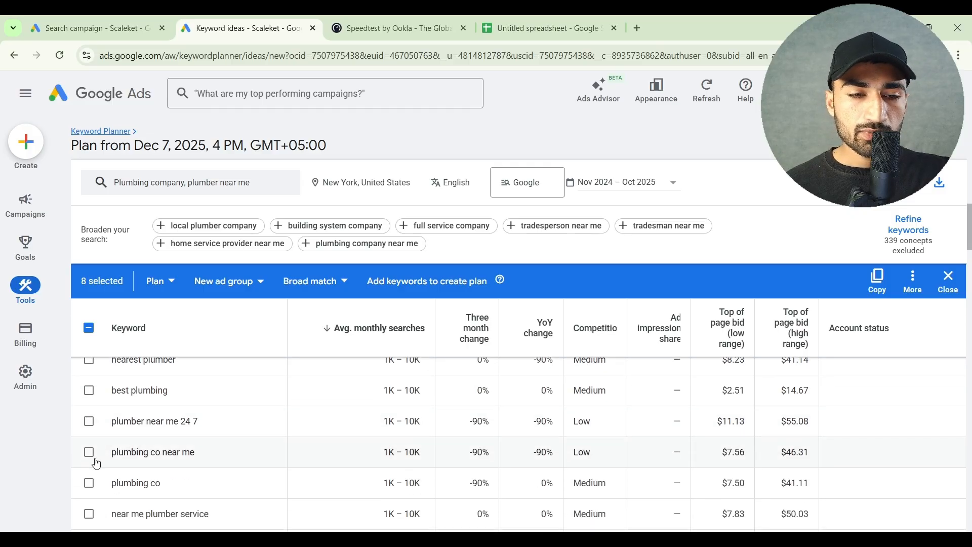
{"action": "left_click", "coordinate": [89, 452]}
{"action": "scroll", "coordinate": [94, 454], "scroll_direction": "down", "scroll_amount": 3}
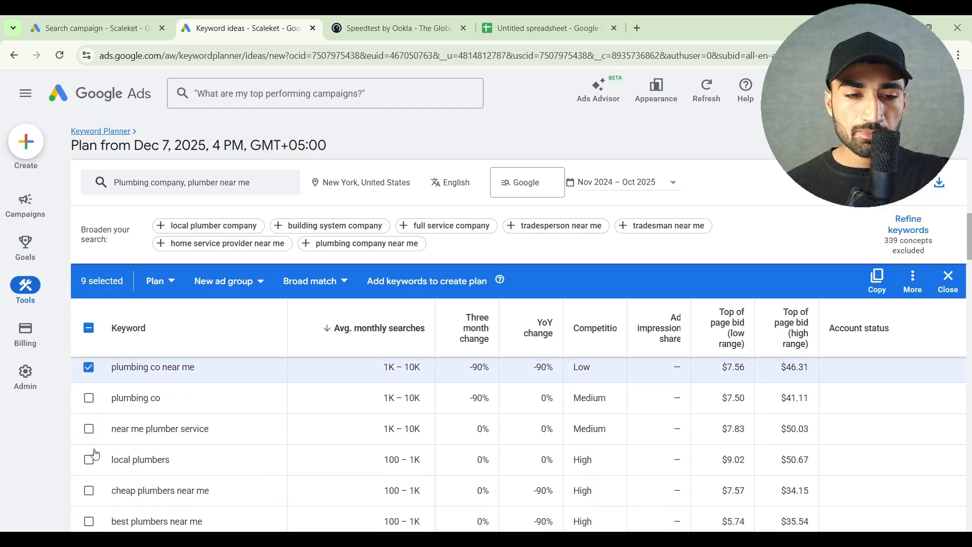
Add "cheap plumbers near me", "best plumbers near me" and "local plumber near me" to the keyword selection
{"action": "scroll", "coordinate": [96, 454], "scroll_direction": "down", "scroll_amount": 1}
{"action": "scroll", "coordinate": [95, 454], "scroll_direction": "down", "scroll_amount": 1}
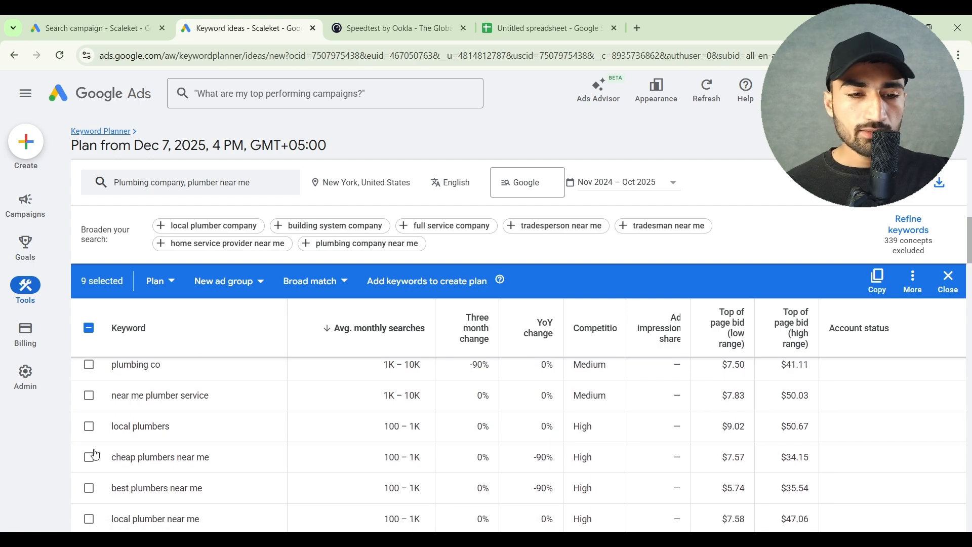
{"action": "left_click", "coordinate": [89, 463]}
{"action": "scroll", "coordinate": [89, 464], "scroll_direction": "down", "scroll_amount": 2}
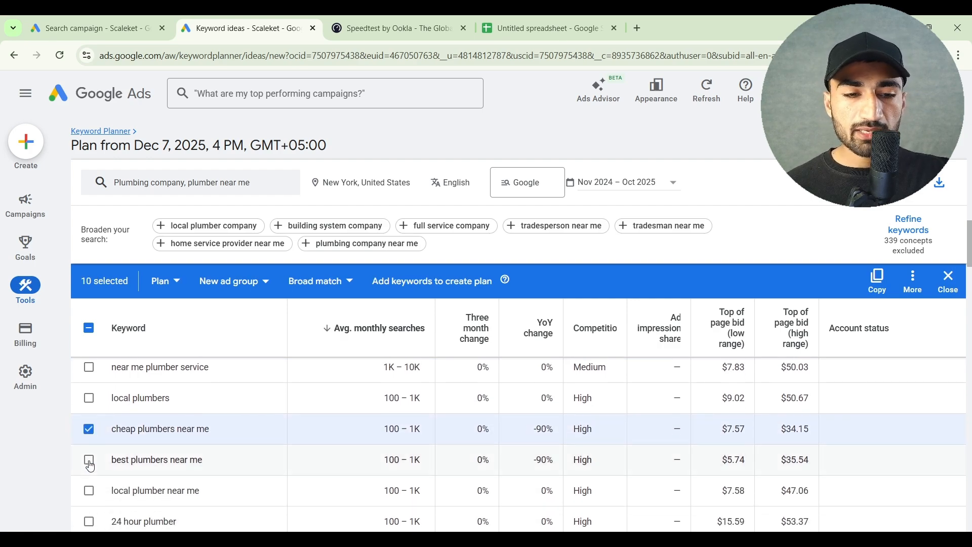
{"action": "left_click", "coordinate": [90, 463]}
{"action": "scroll", "coordinate": [90, 463], "scroll_direction": "down", "scroll_amount": 2}
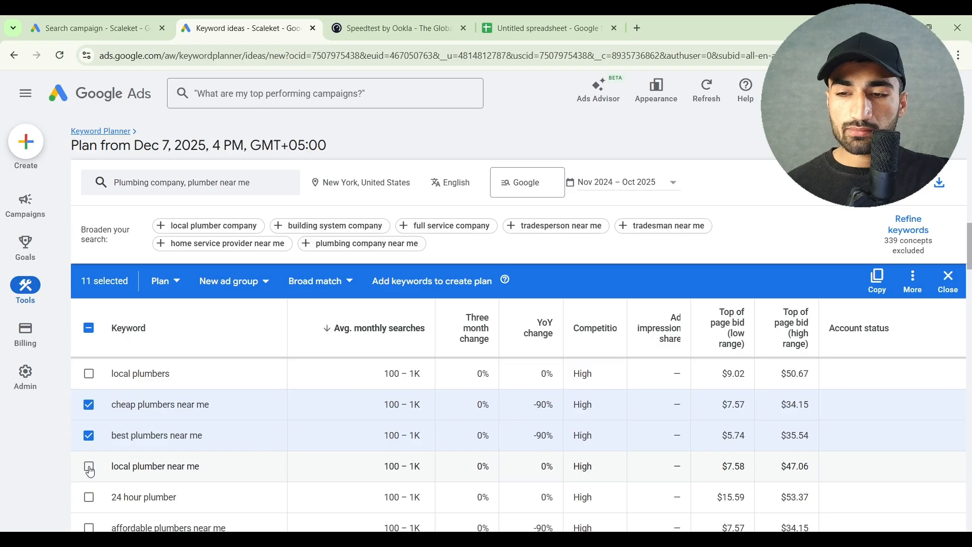
{"action": "left_click", "coordinate": [90, 471]}
{"action": "scroll", "coordinate": [91, 471], "scroll_direction": "down", "scroll_amount": 2}
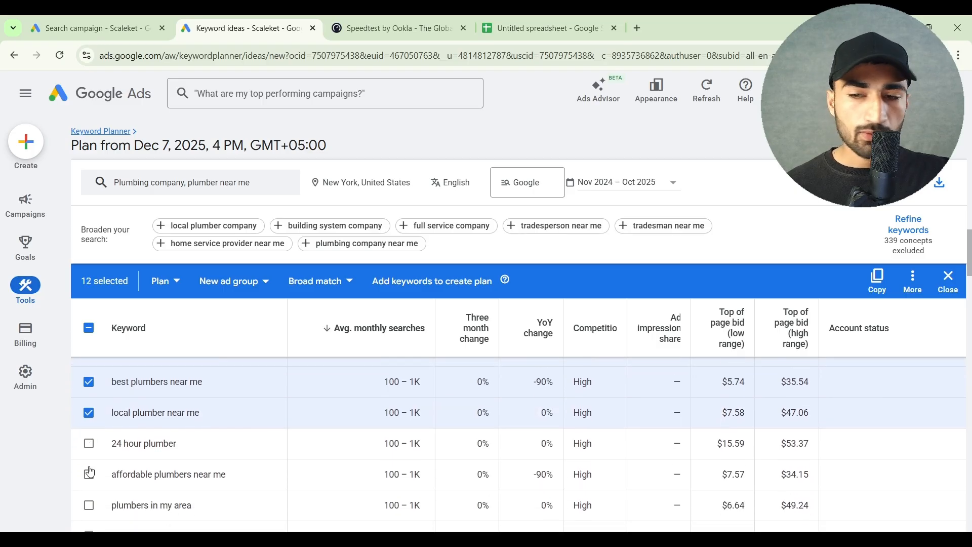
Add "affordable plumbers near me", "plumbers near me residential", "commercial plumbers near me" and "licensed plumbers near me" to the keyword selection
{"action": "left_click", "coordinate": [90, 471]}
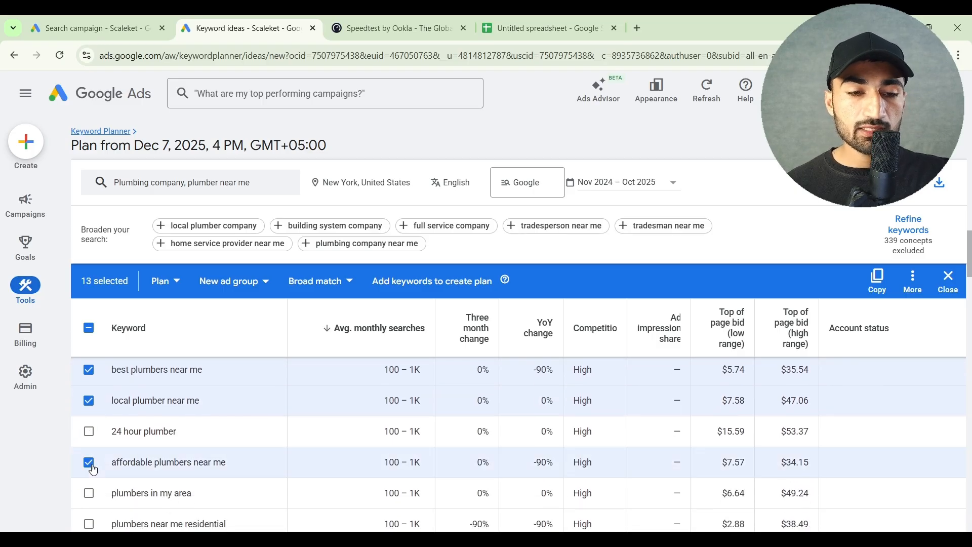
{"action": "scroll", "coordinate": [91, 471], "scroll_direction": "down", "scroll_amount": 2}
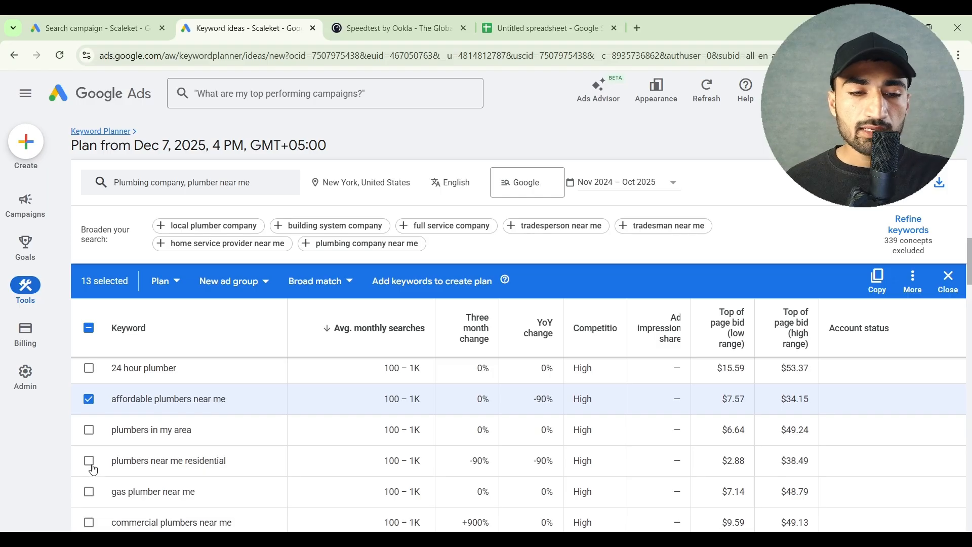
{"action": "left_click", "coordinate": [92, 470]}
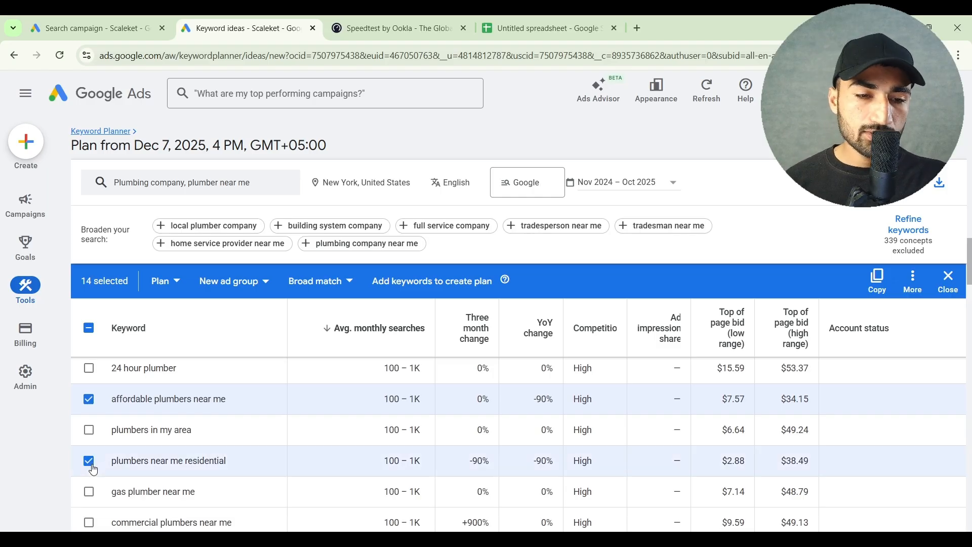
{"action": "scroll", "coordinate": [93, 470], "scroll_direction": "down", "scroll_amount": 2}
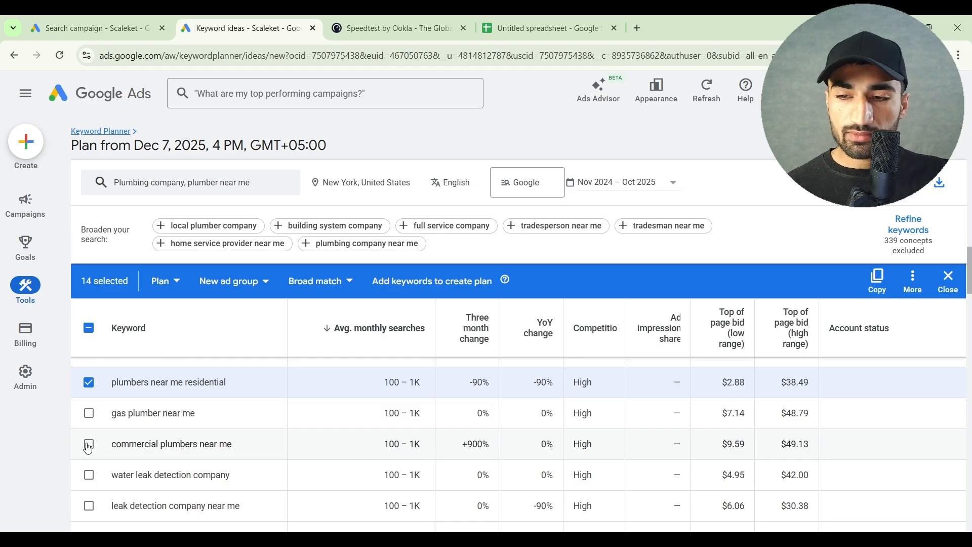
{"action": "left_click", "coordinate": [88, 445]}
{"action": "scroll", "coordinate": [89, 446], "scroll_direction": "down", "scroll_amount": 1}
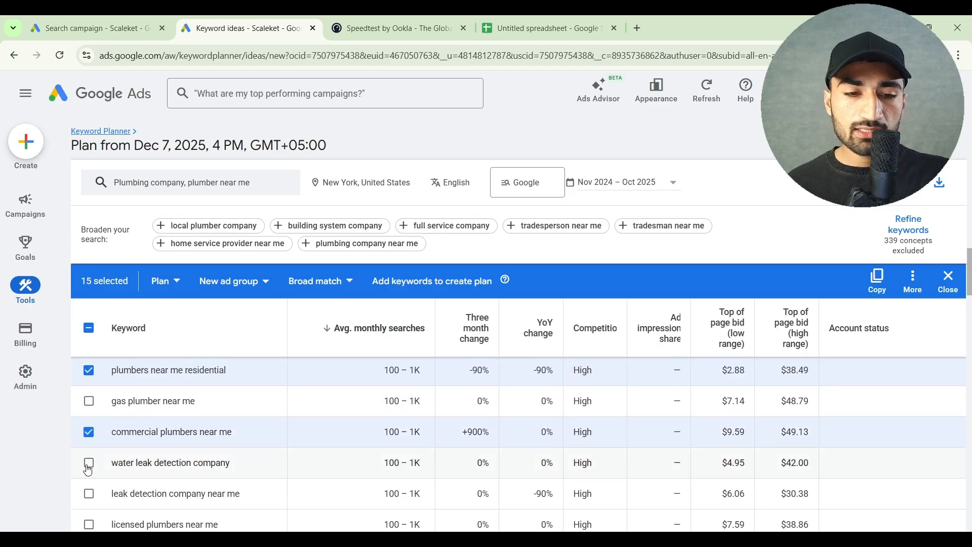
{"action": "scroll", "coordinate": [88, 471], "scroll_direction": "down", "scroll_amount": 2}
{"action": "left_click", "coordinate": [90, 451]}
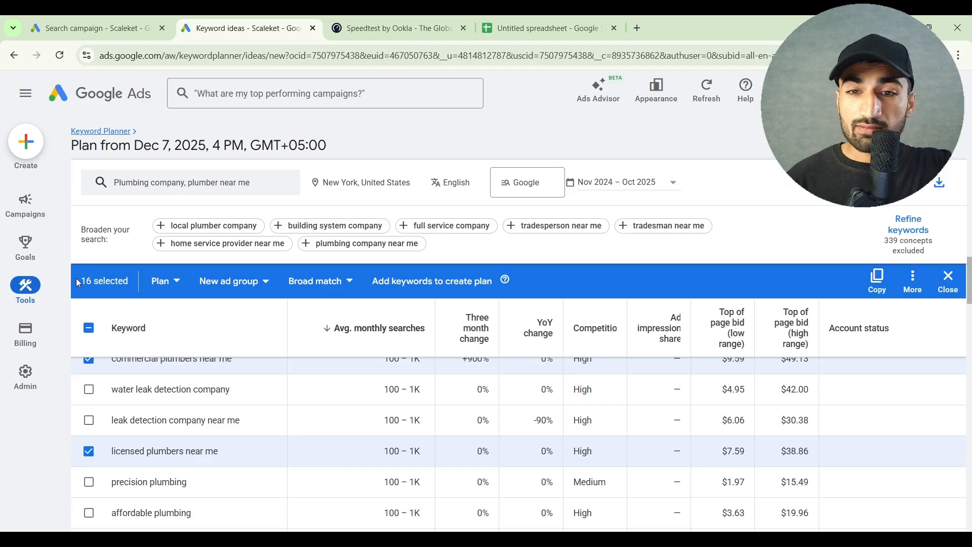
Copy the selected Keyword Planner keywords and paste them into the spreadsheet's Keywords column, starting at cell A2
{"action": "left_click", "coordinate": [878, 280]}
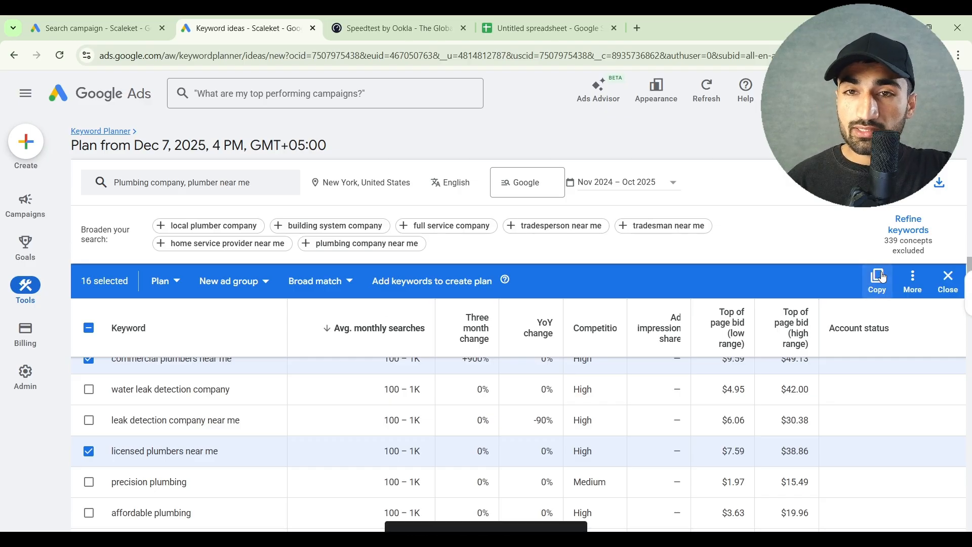
{"action": "left_click", "coordinate": [566, 21]}
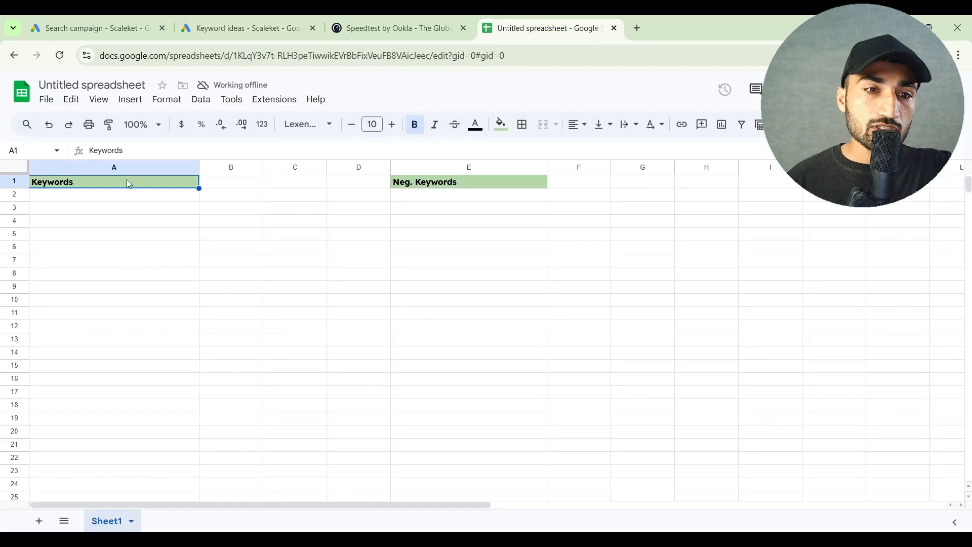
{"action": "left_click", "coordinate": [104, 202]}
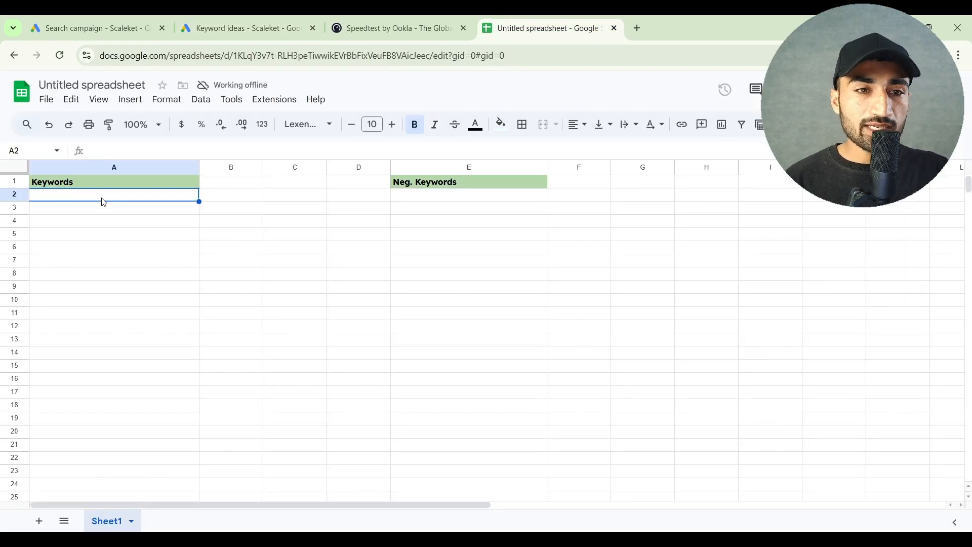
{"action": "key", "text": "ctrl+v"}
{"action": "left_click", "coordinate": [369, 335]}
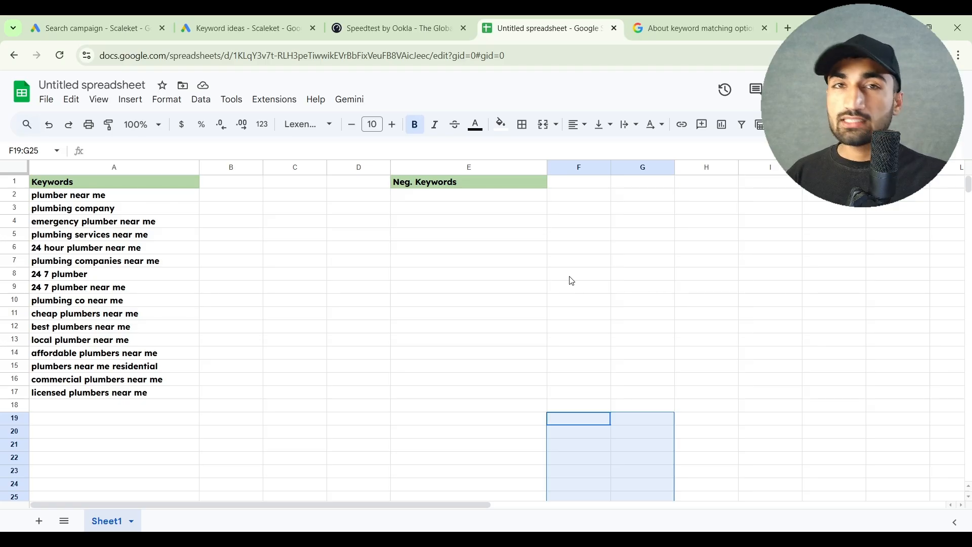
Examine how broad, phrase and exact match differ, and their keyword notations, in the Google Ads Help article on keyword matching options
{"action": "left_click", "coordinate": [661, 22]}
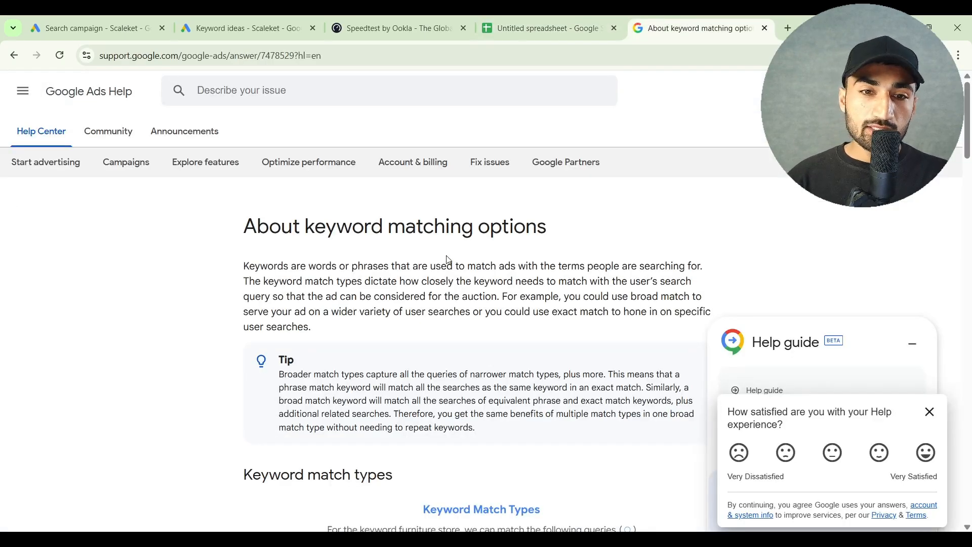
{"action": "scroll", "coordinate": [449, 259], "scroll_direction": "down", "scroll_amount": 3}
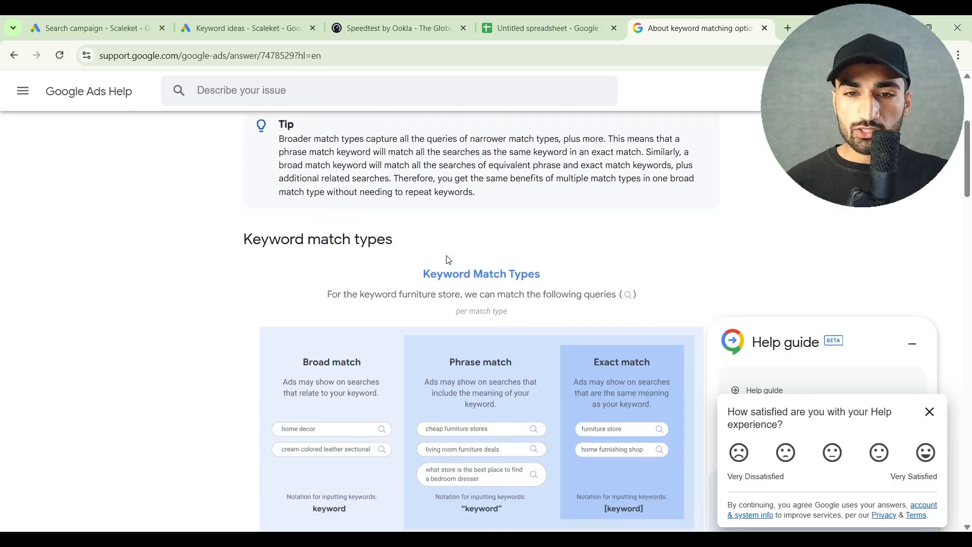
{"action": "scroll", "coordinate": [449, 260], "scroll_direction": "down", "scroll_amount": 1}
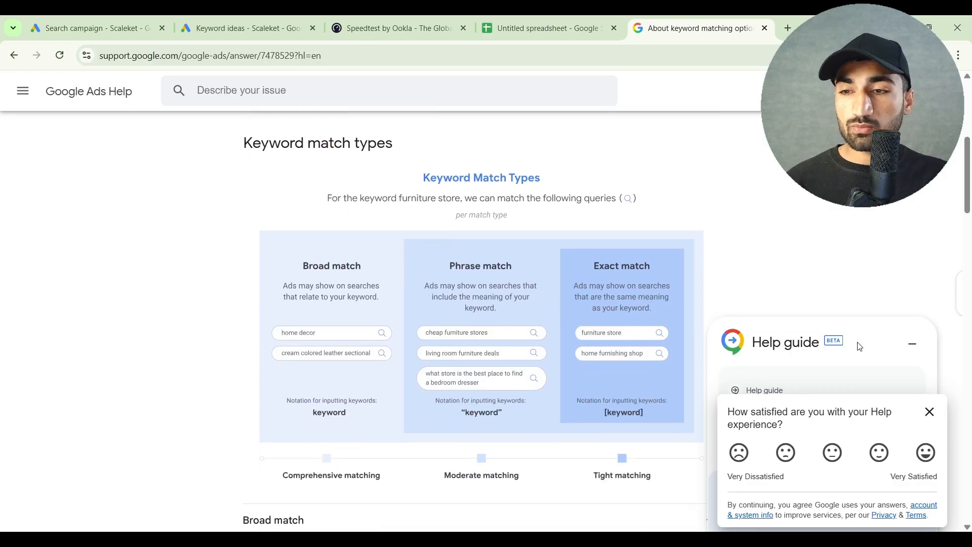
{"action": "left_click", "coordinate": [930, 411]}
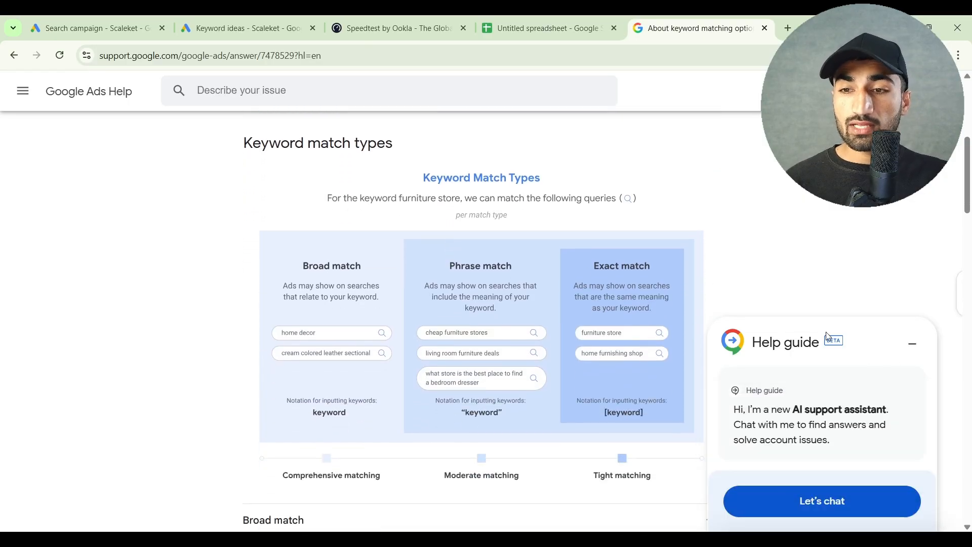
{"action": "left_click", "coordinate": [912, 344]}
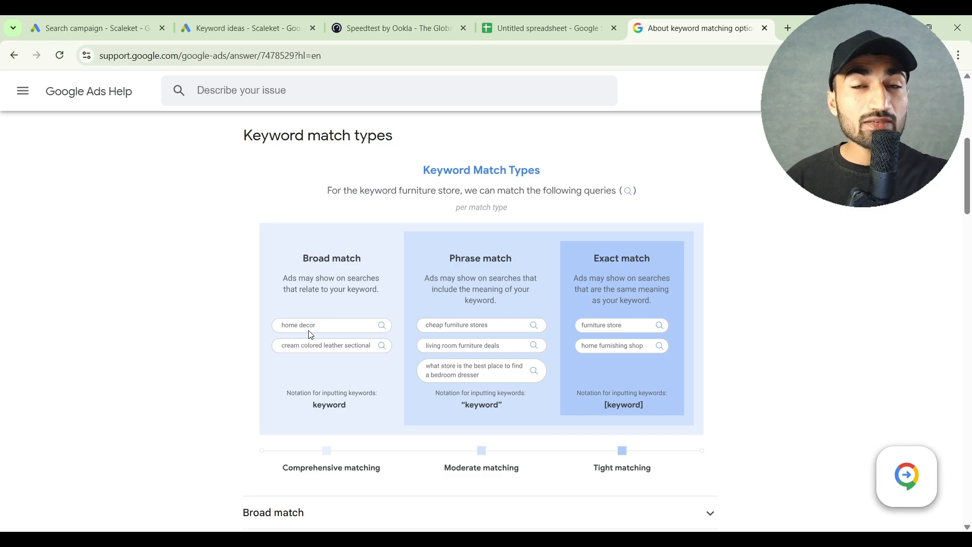
{"action": "scroll", "coordinate": [310, 333], "scroll_direction": "down", "scroll_amount": 1}
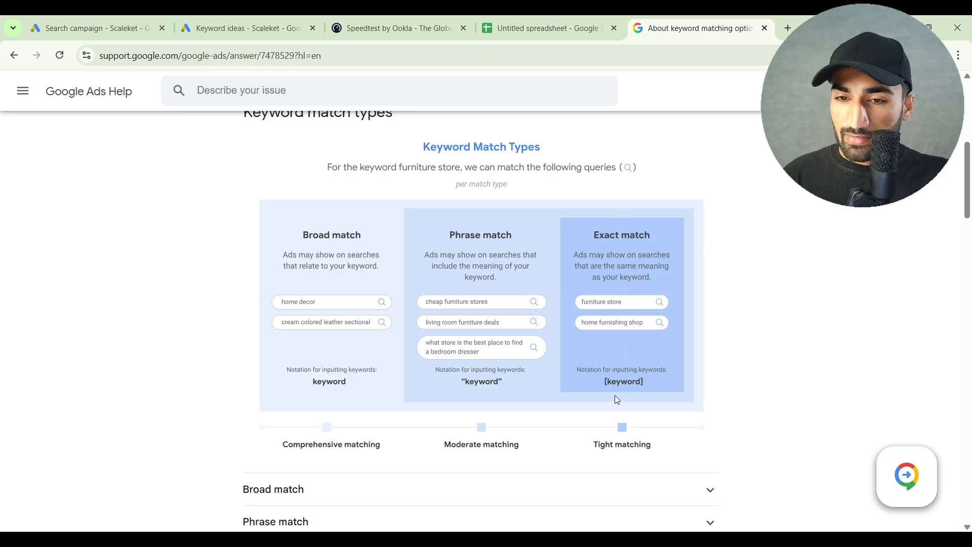
{"action": "scroll", "coordinate": [655, 383], "scroll_direction": "up", "scroll_amount": 5}
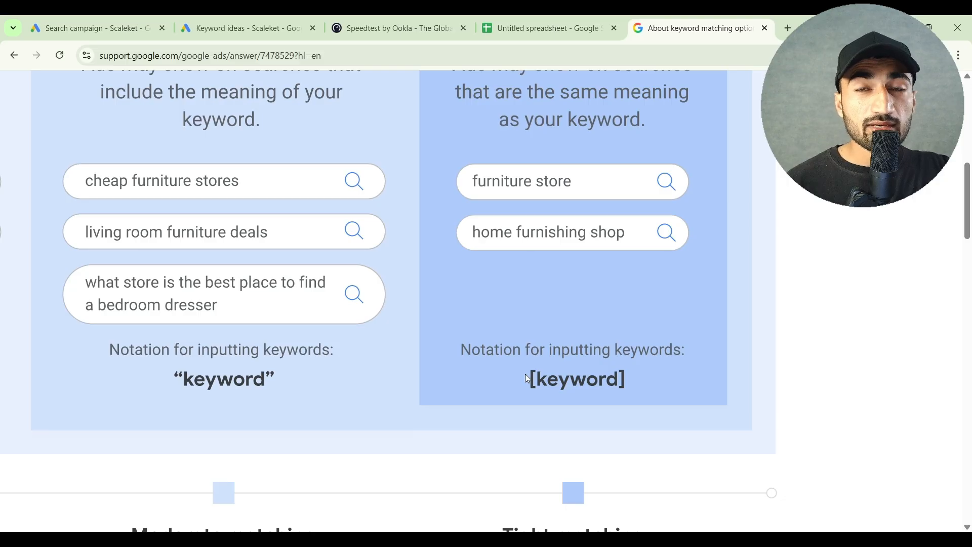
{"action": "scroll", "coordinate": [525, 373], "scroll_direction": "down", "scroll_amount": 5}
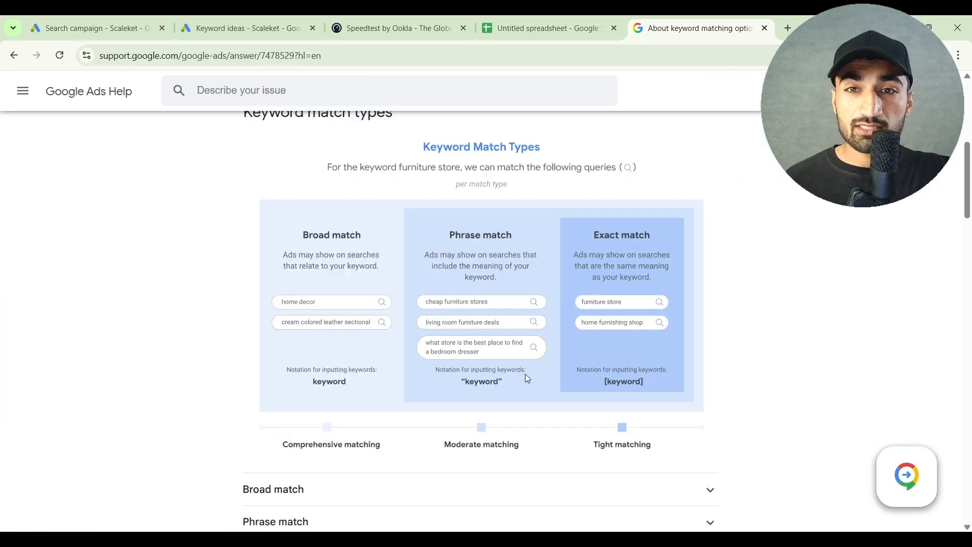
{"action": "left_click", "coordinate": [522, 16]}
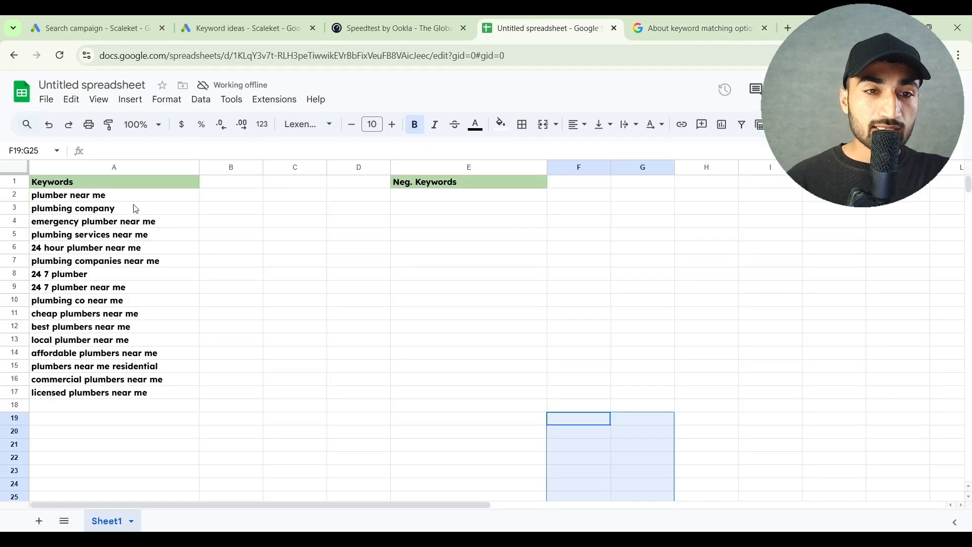
{"action": "left_click", "coordinate": [117, 198]}
{"action": "left_click", "coordinate": [117, 209]}
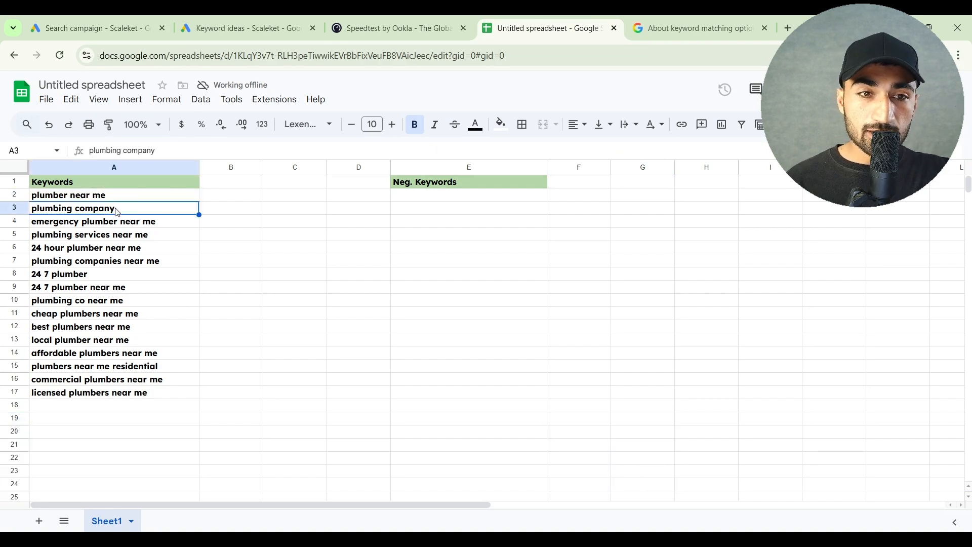
{"action": "left_click", "coordinate": [532, 211]}
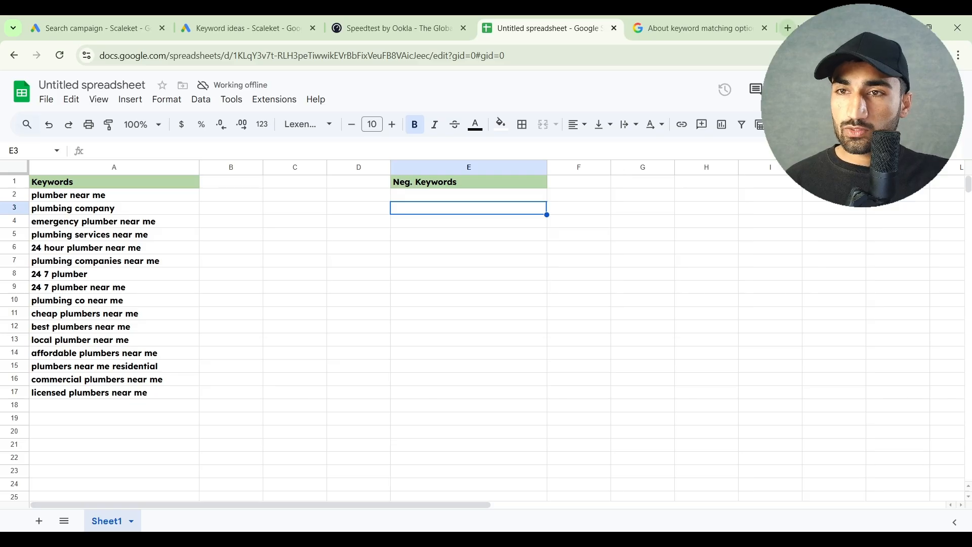
Search the web for "keyword match types tool" in a new tab and open the Keyword Match Type Tool site
{"action": "left_click", "coordinate": [786, 28]}
{"action": "type", "text": "keyword match ty"}
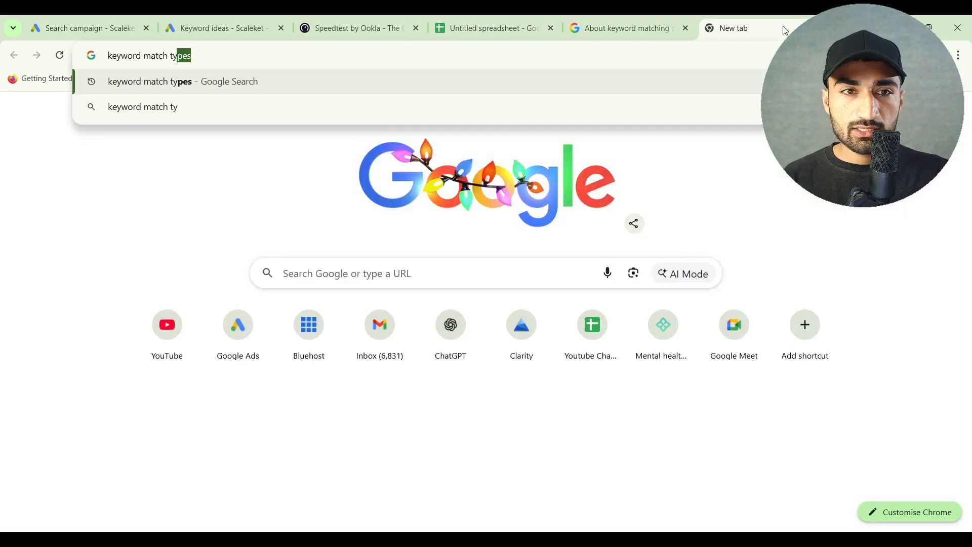
{"action": "type", "text": "pes tool"}
{"action": "key", "text": "Return"}
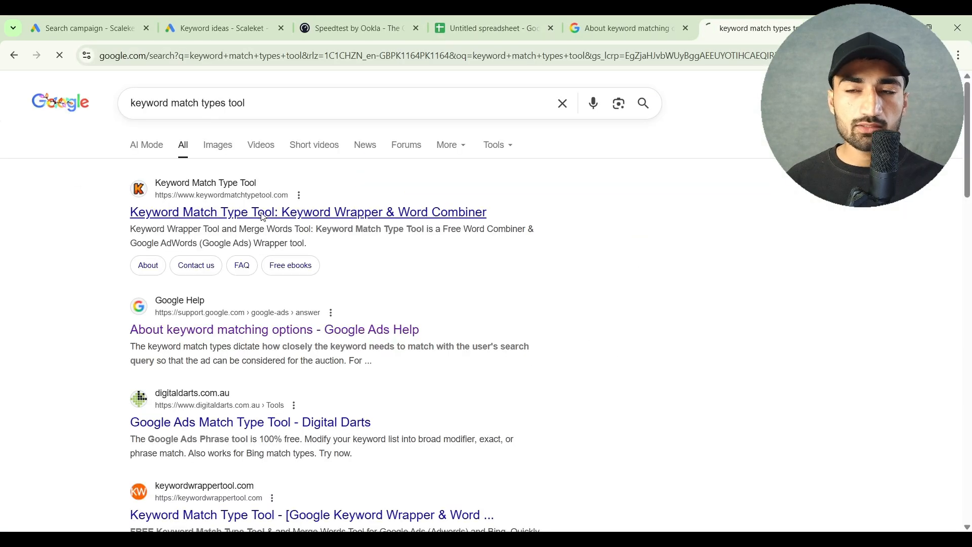
{"action": "left_click", "coordinate": [263, 217]}
Paste the copied keywords into the tool, generate an [Exact match] keyword list and reject the site's optional cookies
{"action": "key", "text": "ctrl+v"}
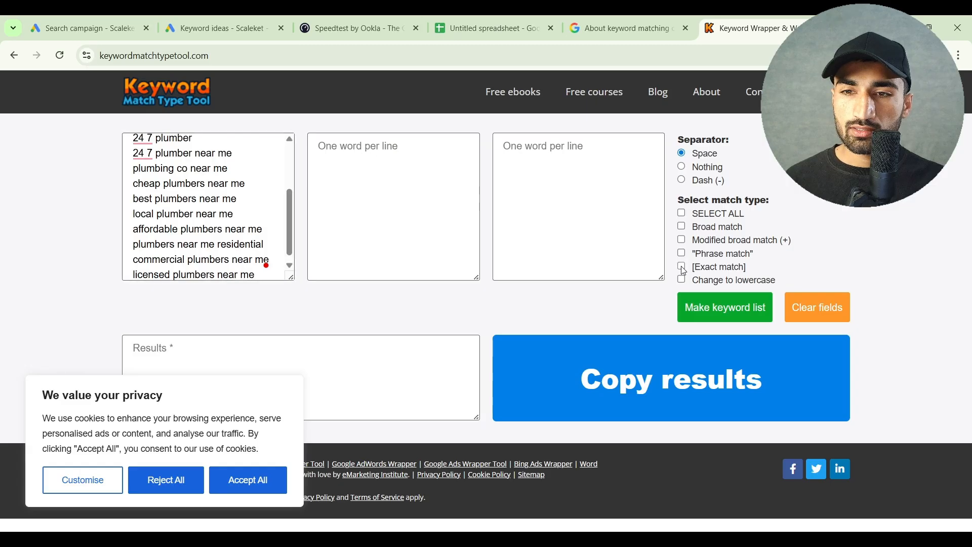
{"action": "left_click", "coordinate": [682, 267]}
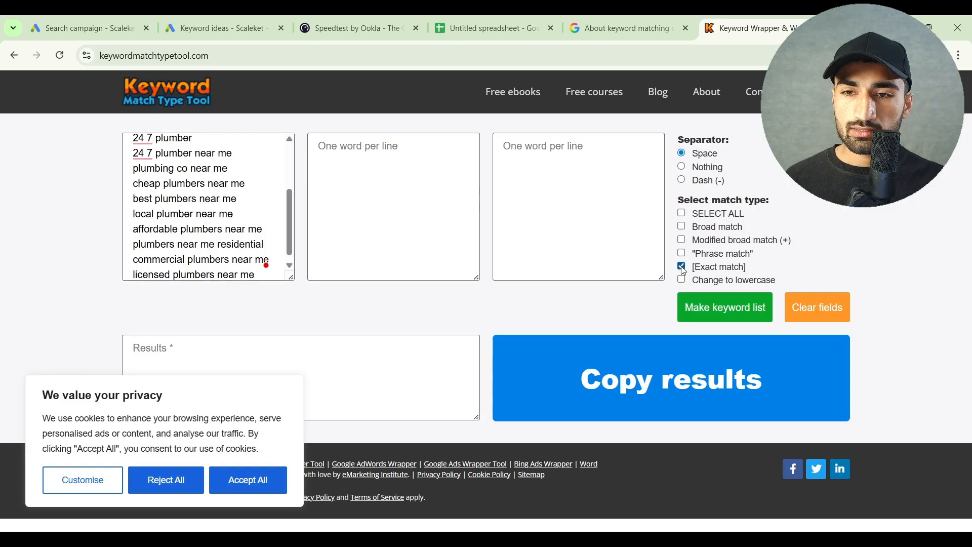
{"action": "left_click", "coordinate": [712, 309]}
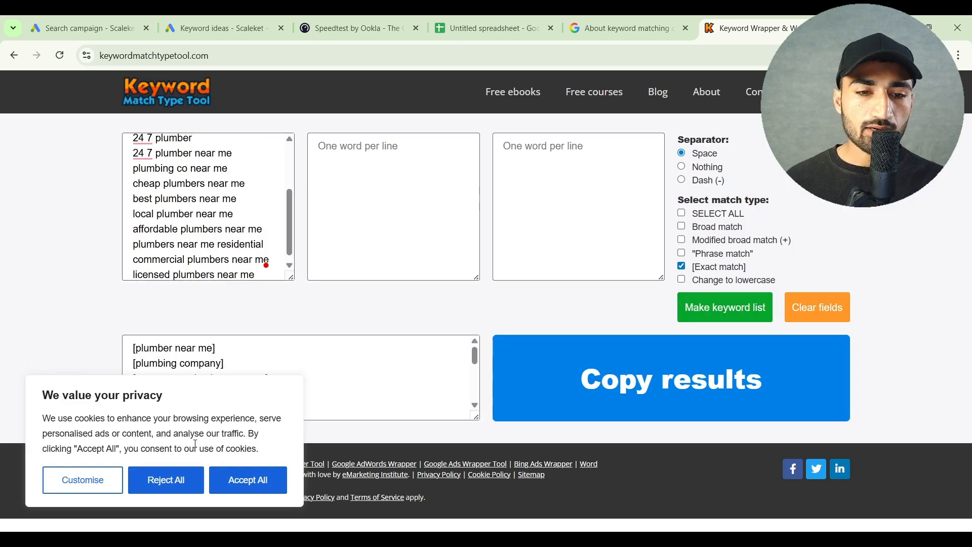
{"action": "left_click", "coordinate": [163, 479]}
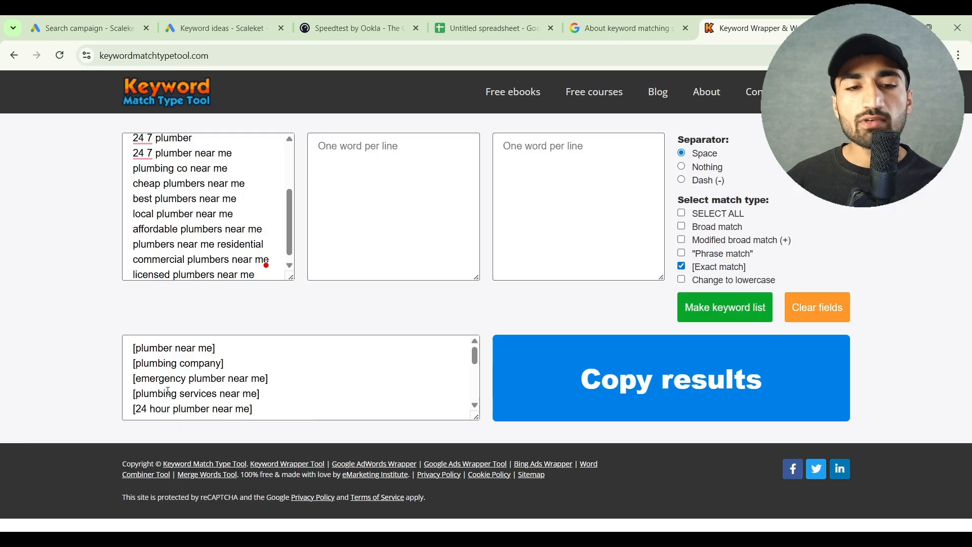
{"action": "triple_click", "coordinate": [158, 368]}
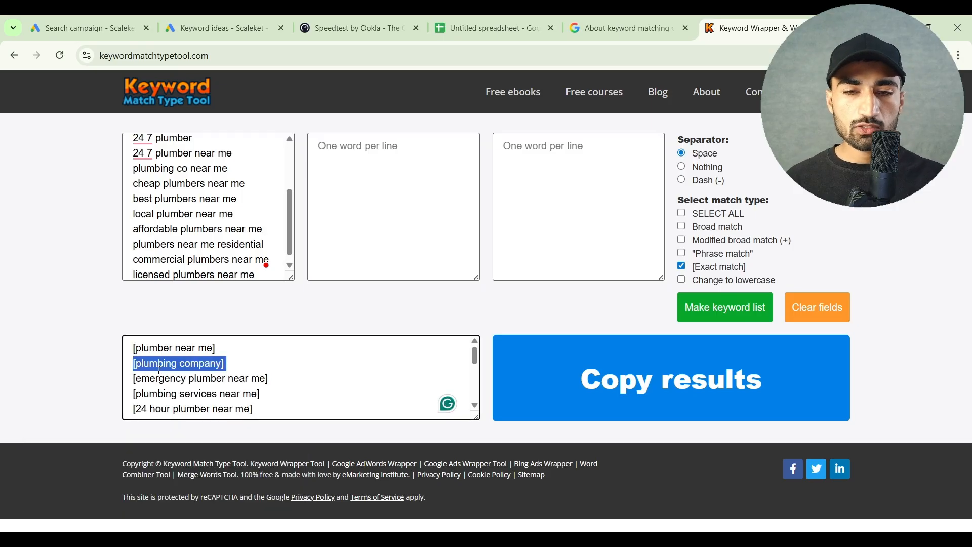
Copy the generated exact match list and paste it over the plain keywords in cells A2:A17 of the spreadsheet
{"action": "left_click", "coordinate": [512, 364]}
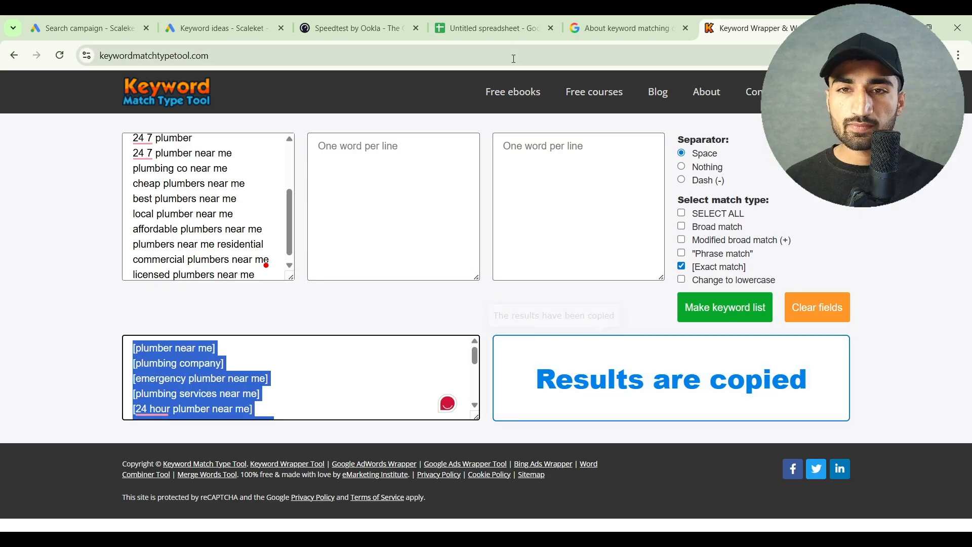
{"action": "left_click", "coordinate": [471, 22]}
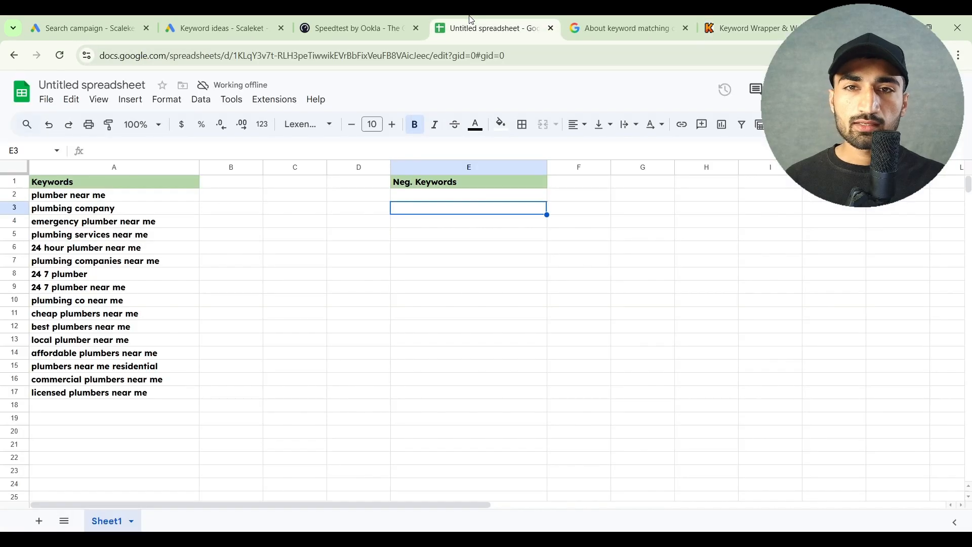
{"action": "left_click", "coordinate": [110, 197]}
{"action": "left_click_drag", "start_coordinate": [110, 268], "coordinate": [126, 395]}
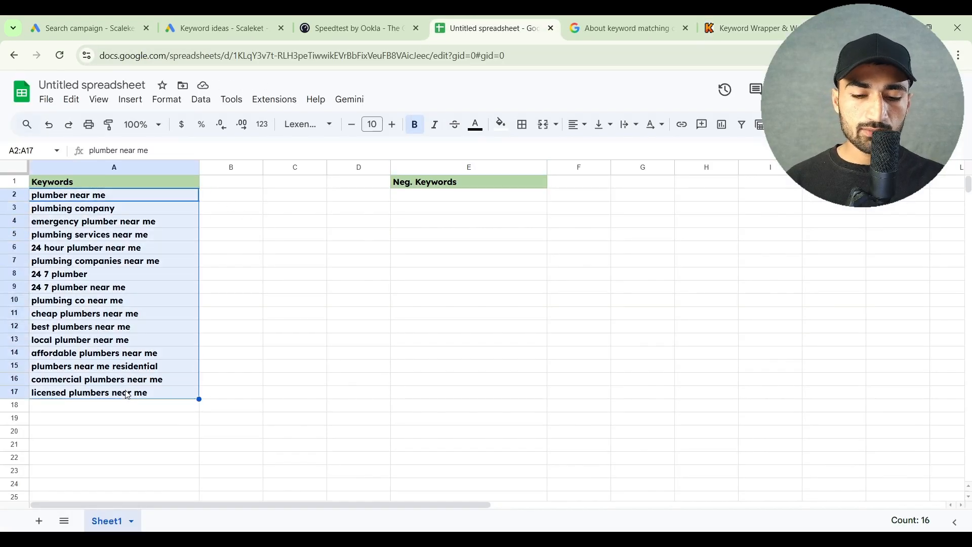
{"action": "key", "text": "ctrl+v"}
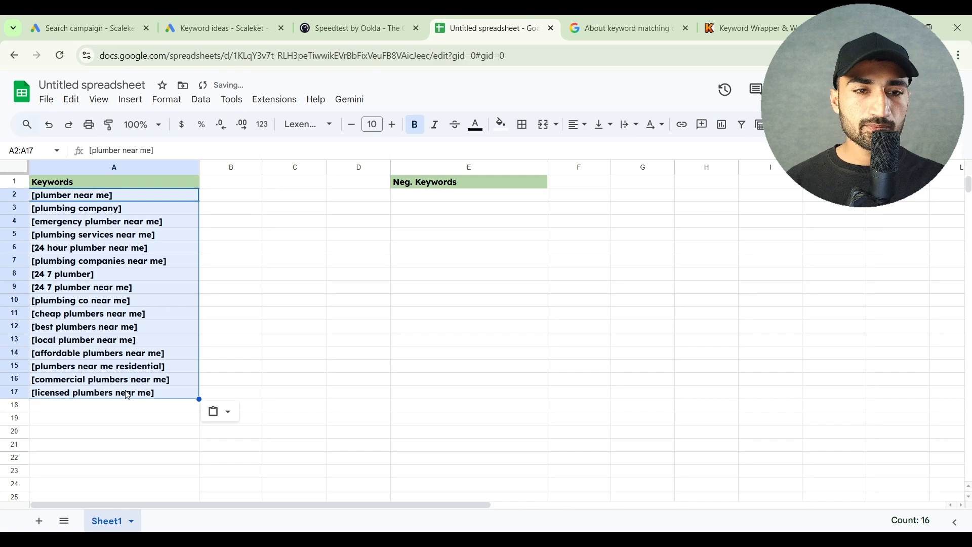
Return to the Search campaign draft in Google Ads and rename the ad group as "Plumbing service"
{"action": "left_click", "coordinate": [247, 18]}
{"action": "left_click", "coordinate": [113, 18]}
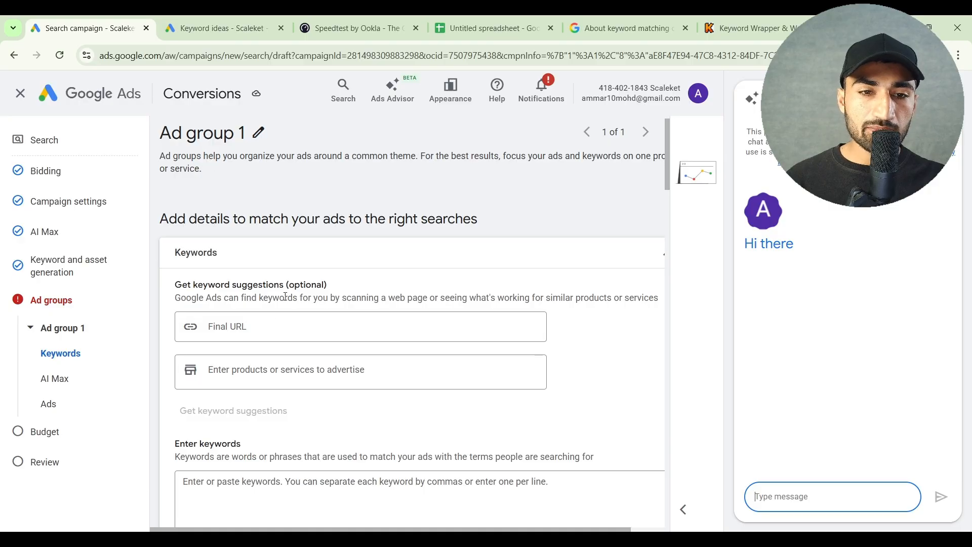
{"action": "left_click", "coordinate": [259, 132]}
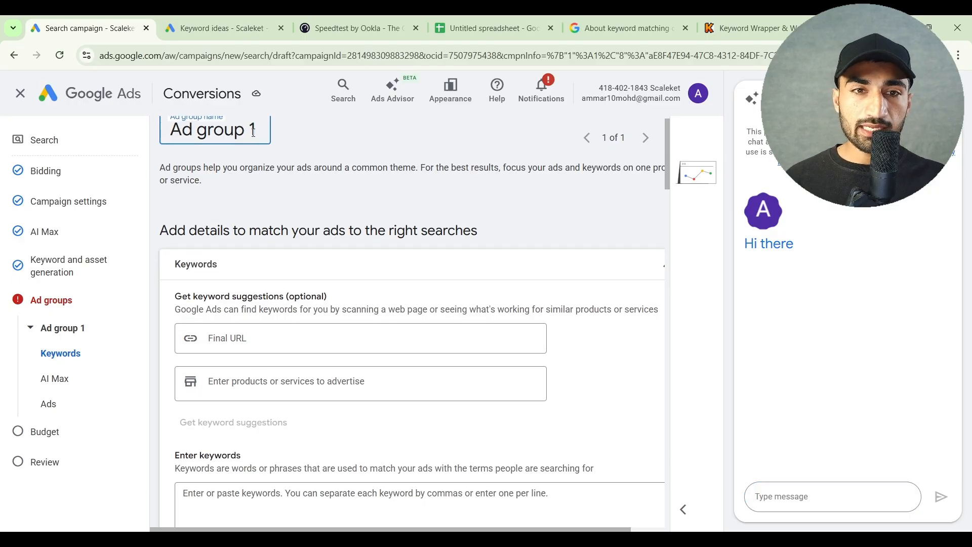
{"action": "triple_click", "coordinate": [253, 131]}
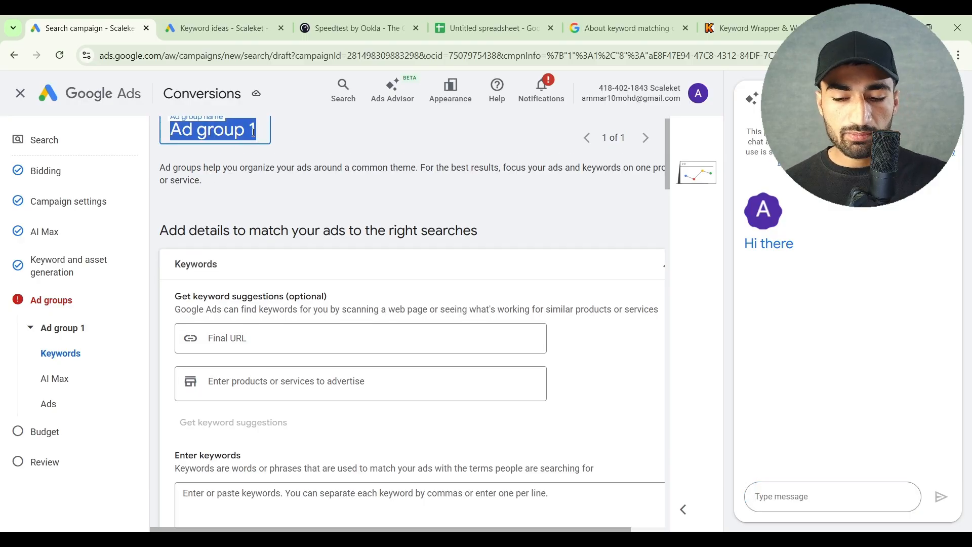
{"action": "type", "text": "Plumbing service"}
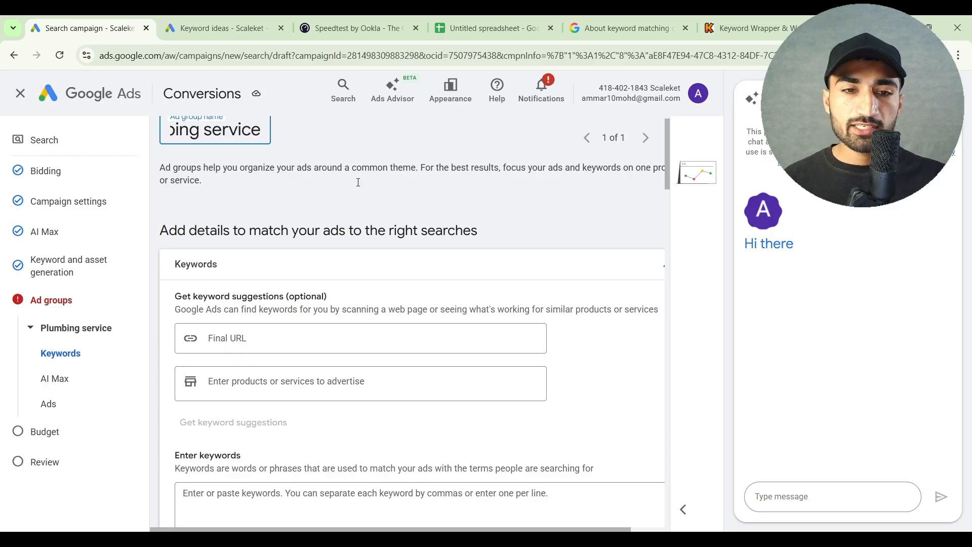
Paste the bracketed exact match keywords into the ad group's keyword entry box and commit the list
{"action": "scroll", "coordinate": [358, 183], "scroll_direction": "down", "scroll_amount": 5}
{"action": "left_click", "coordinate": [332, 365]}
{"action": "scroll", "coordinate": [330, 366], "scroll_direction": "down", "scroll_amount": 1}
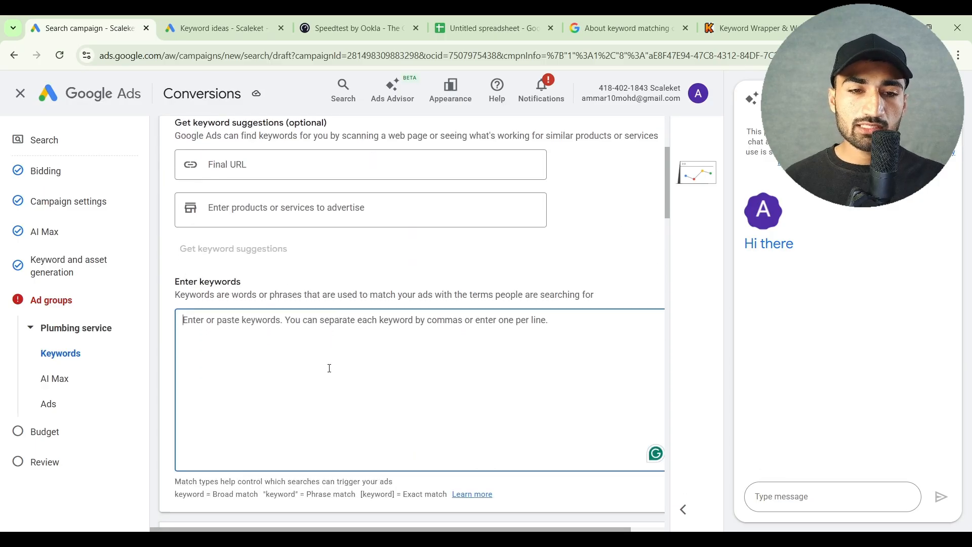
{"action": "scroll", "coordinate": [330, 368], "scroll_direction": "down", "scroll_amount": 1}
{"action": "key", "text": "ctrl+v"}
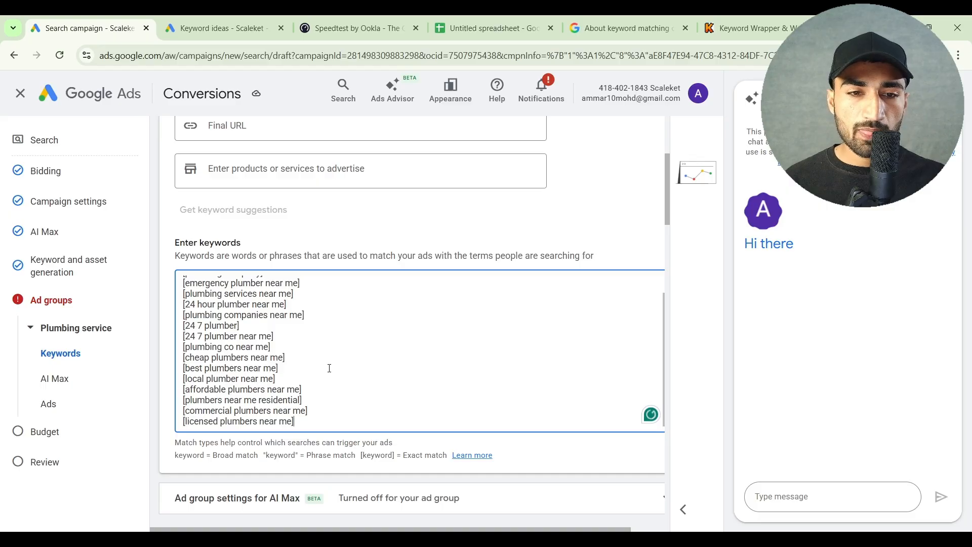
{"action": "scroll", "coordinate": [329, 369], "scroll_direction": "down", "scroll_amount": 2}
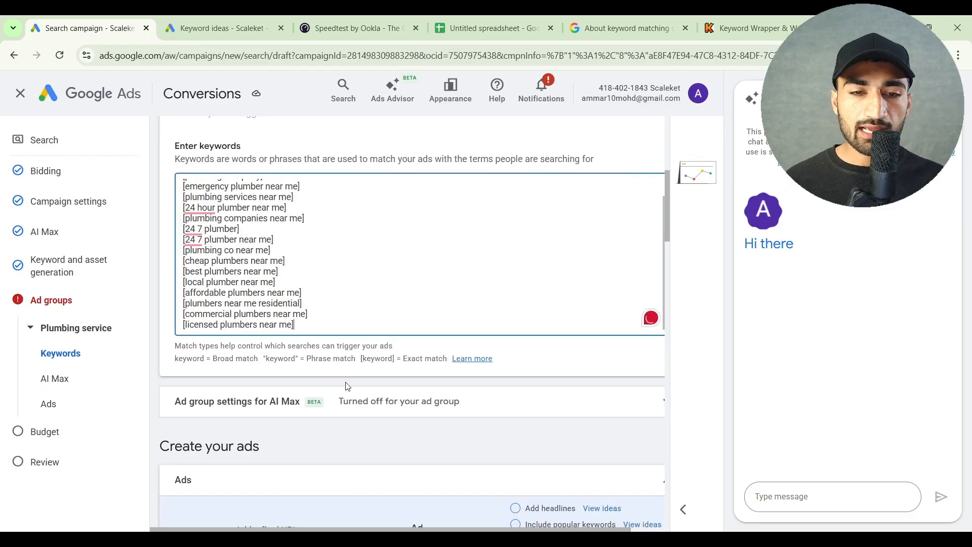
{"action": "scroll", "coordinate": [346, 382], "scroll_direction": "down", "scroll_amount": 2}
{"action": "left_click", "coordinate": [354, 352]}
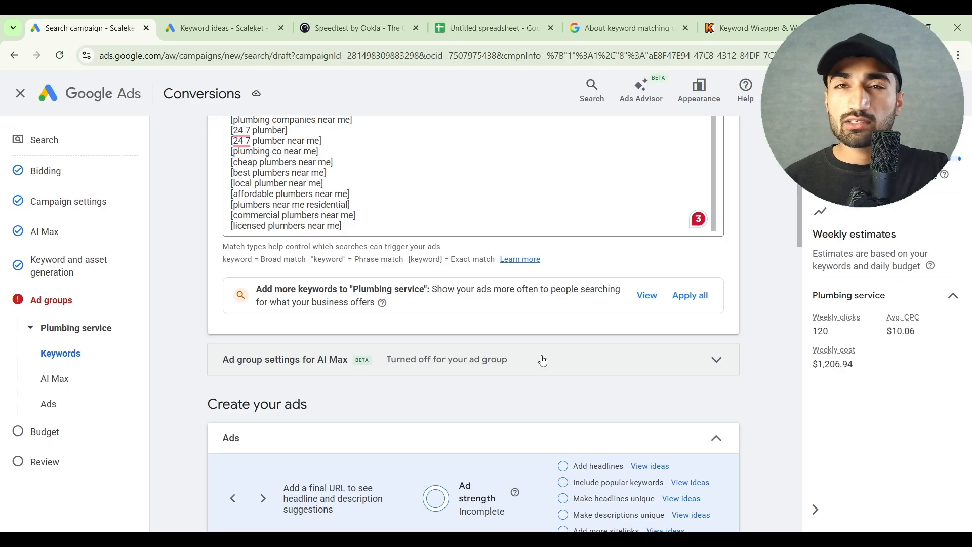
{"action": "scroll", "coordinate": [543, 361], "scroll_direction": "up", "scroll_amount": 3}
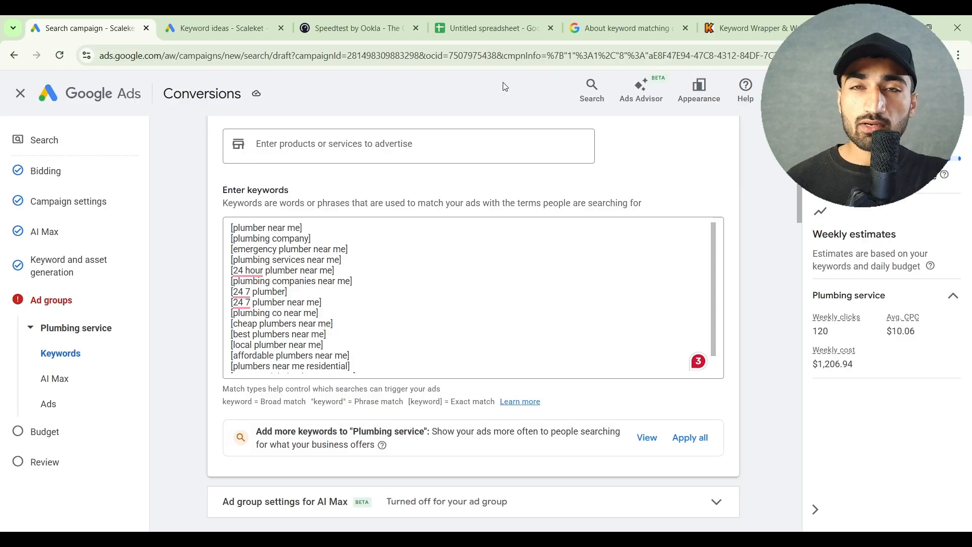
Return to the Keyword Planner ideas, clear the current keyword selection and open the Refine keywords options
{"action": "left_click", "coordinate": [182, 20]}
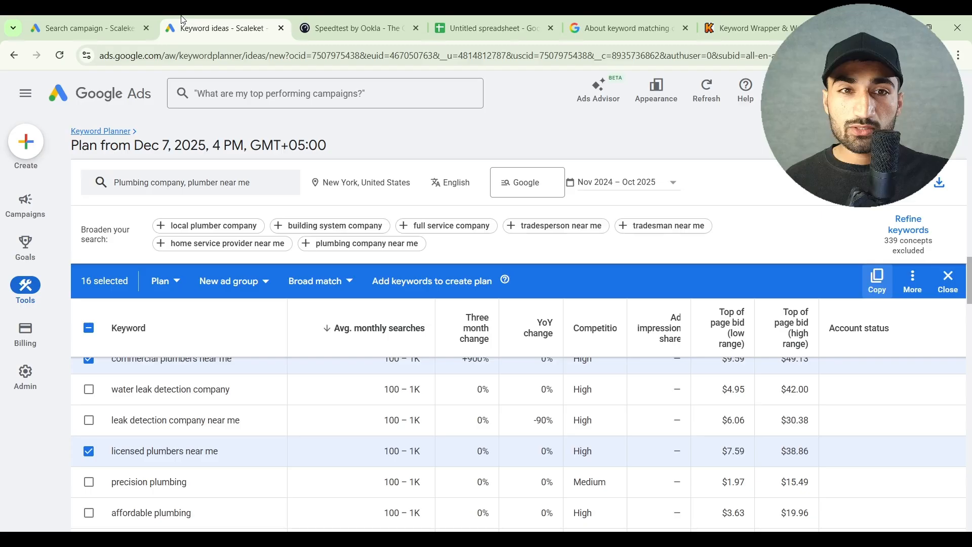
{"action": "left_click", "coordinate": [948, 283]}
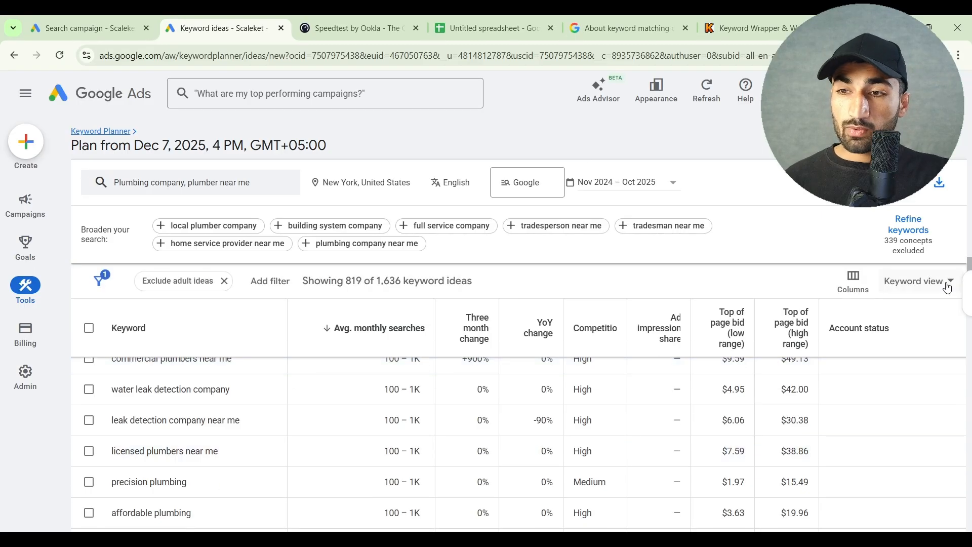
{"action": "left_click", "coordinate": [901, 247]}
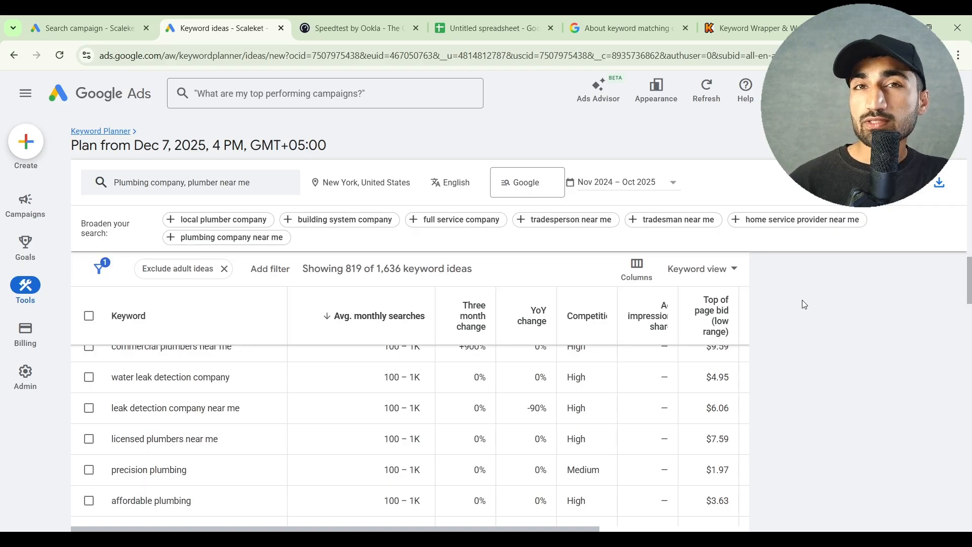
{"action": "scroll", "coordinate": [805, 304], "scroll_direction": "up", "scroll_amount": 10}
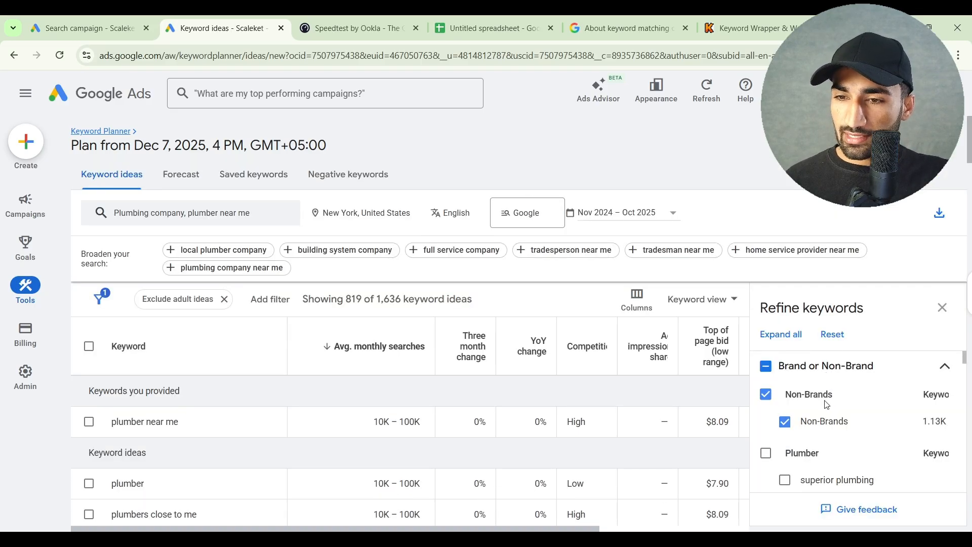
Refine the ideas to include every Brand or Non-Brand group except Non-Brands, and close the refinement options
{"action": "left_click", "coordinate": [766, 367]}
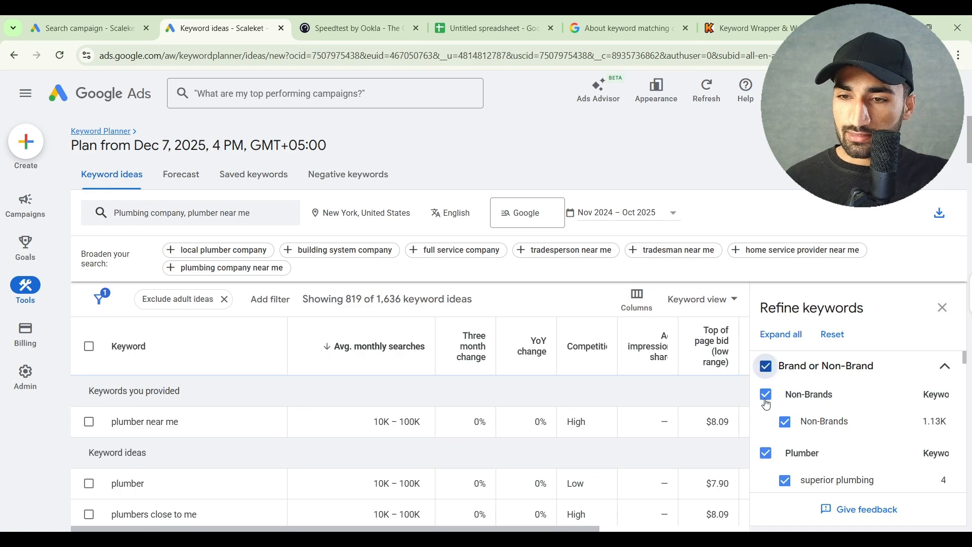
{"action": "left_click", "coordinate": [766, 398]}
{"action": "scroll", "coordinate": [810, 415], "scroll_direction": "down", "scroll_amount": 2}
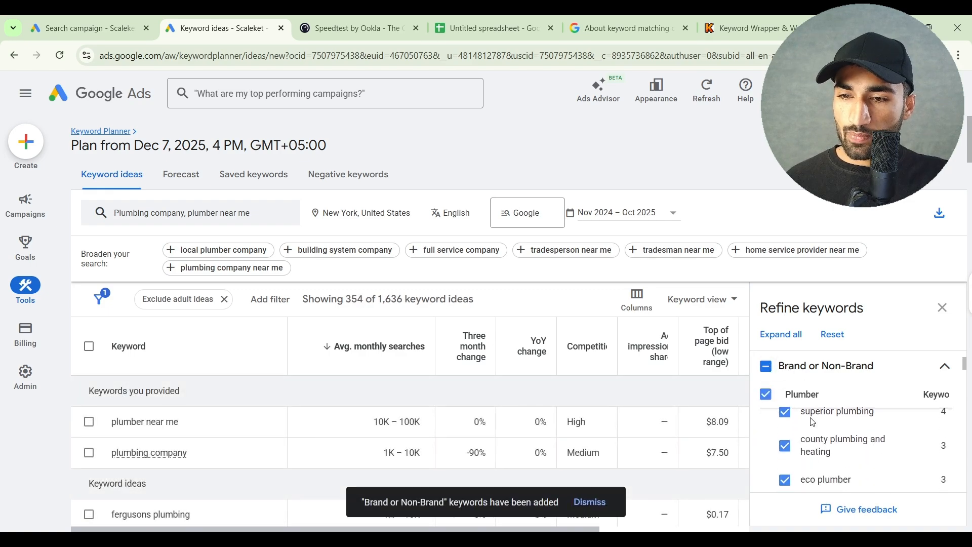
{"action": "scroll", "coordinate": [811, 418], "scroll_direction": "down", "scroll_amount": 5}
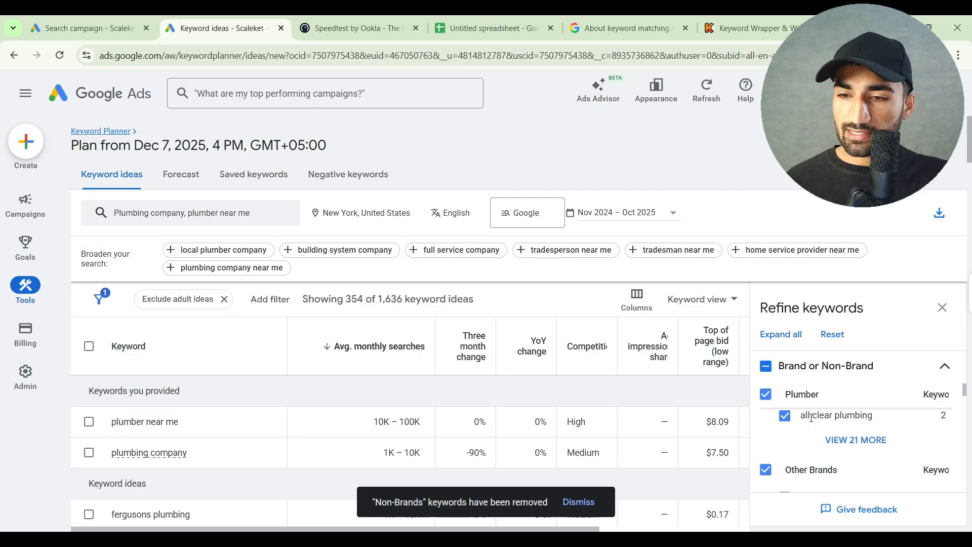
{"action": "left_click", "coordinate": [943, 308]}
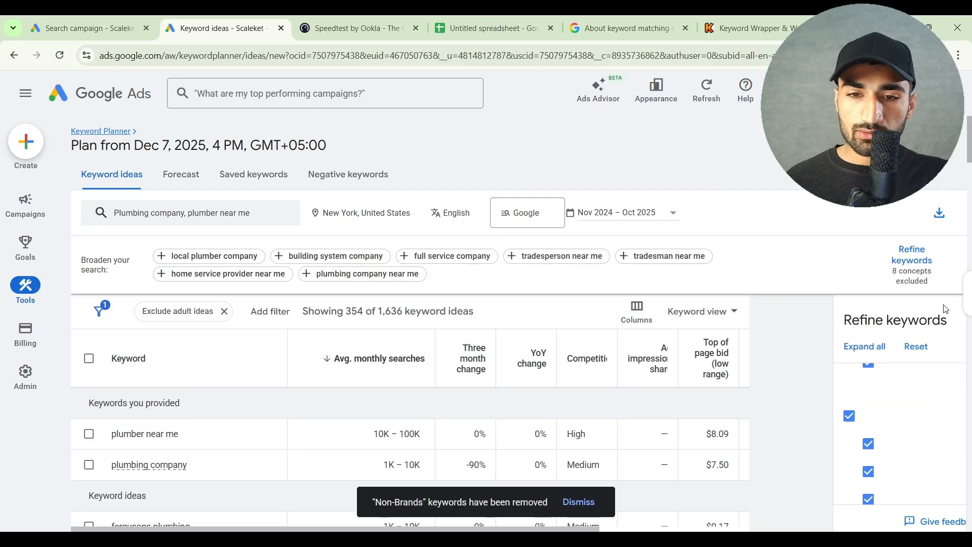
Select the twelve brand keyword ideas from "fergusons plumbing" through "lowe's plumbing" and copy them
{"action": "scroll", "coordinate": [583, 354], "scroll_direction": "down", "scroll_amount": 4}
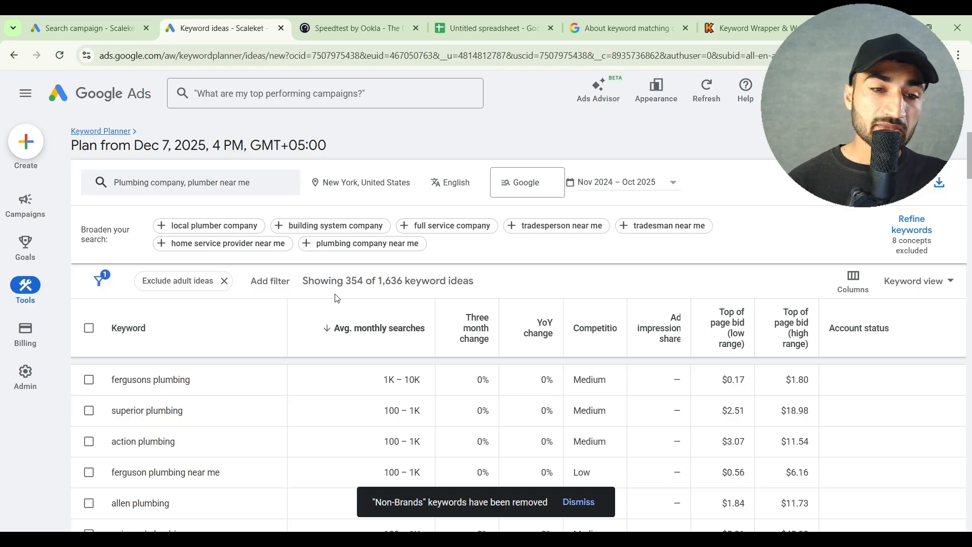
{"action": "left_click", "coordinate": [89, 403]}
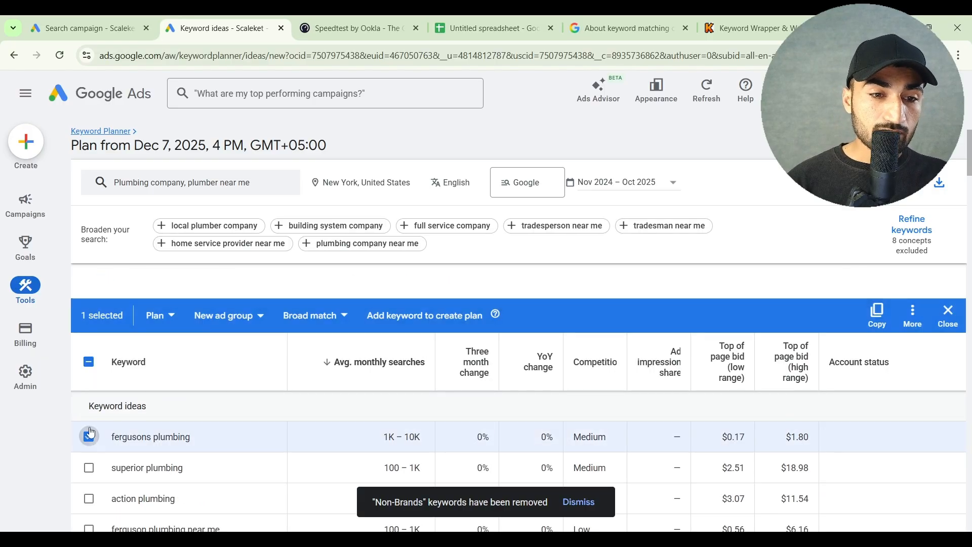
{"action": "left_click", "coordinate": [89, 434]}
{"action": "left_click", "coordinate": [90, 426]}
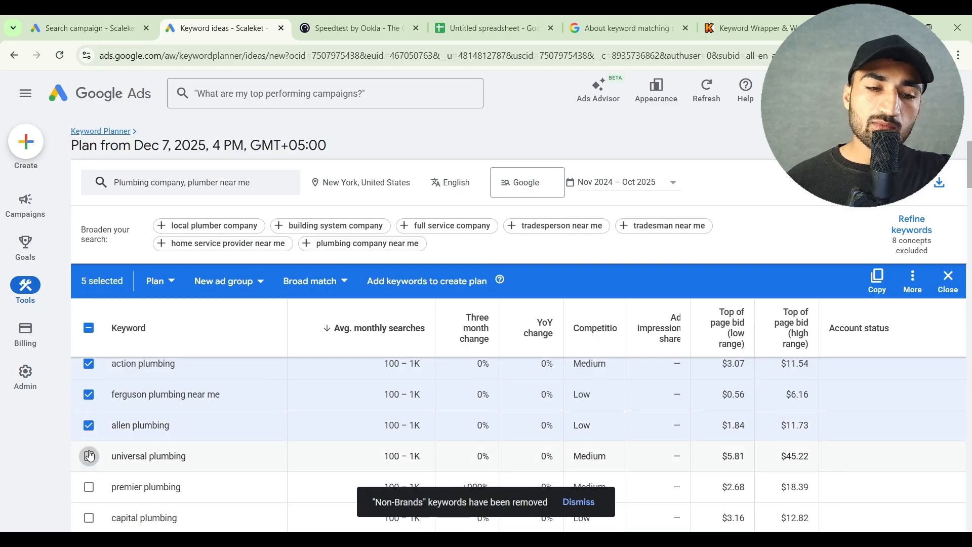
{"action": "left_click", "coordinate": [89, 456]}
{"action": "scroll", "coordinate": [89, 461], "scroll_direction": "down", "scroll_amount": 1}
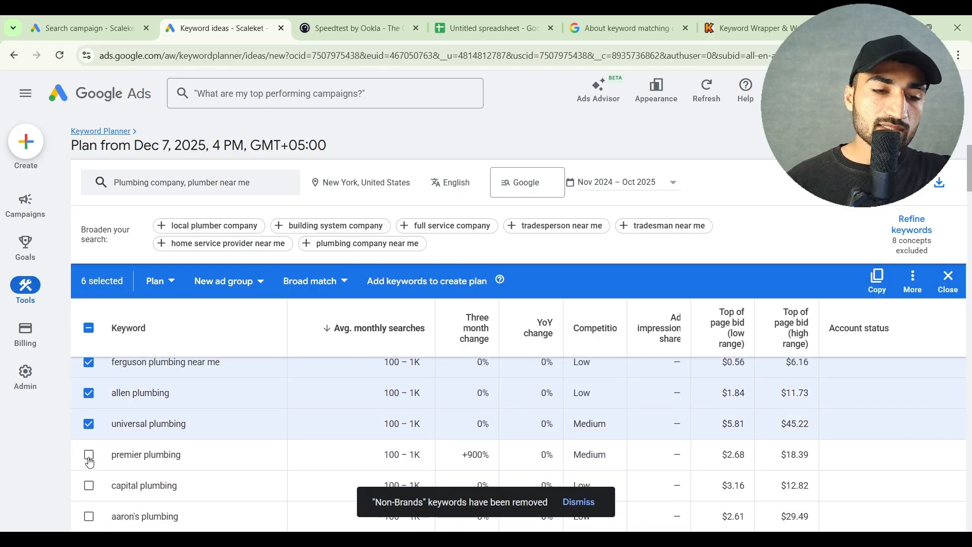
{"action": "left_click", "coordinate": [90, 454]}
{"action": "scroll", "coordinate": [89, 455], "scroll_direction": "down", "scroll_amount": 2}
{"action": "left_click", "coordinate": [90, 433]}
{"action": "scroll", "coordinate": [91, 428], "scroll_direction": "down", "scroll_amount": 2}
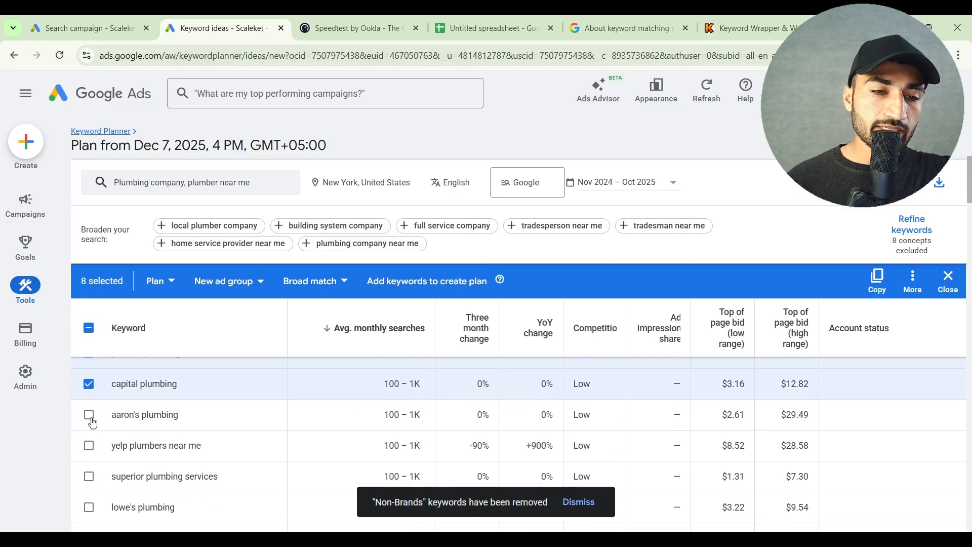
{"action": "left_click", "coordinate": [91, 418]}
{"action": "scroll", "coordinate": [90, 420], "scroll_direction": "down", "scroll_amount": 1}
{"action": "left_click", "coordinate": [89, 442]}
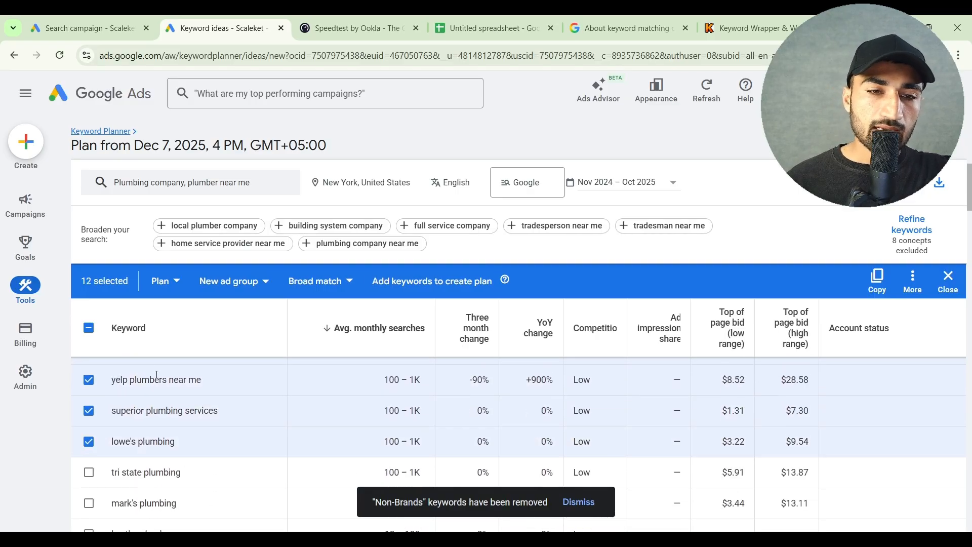
{"action": "left_click", "coordinate": [874, 298]}
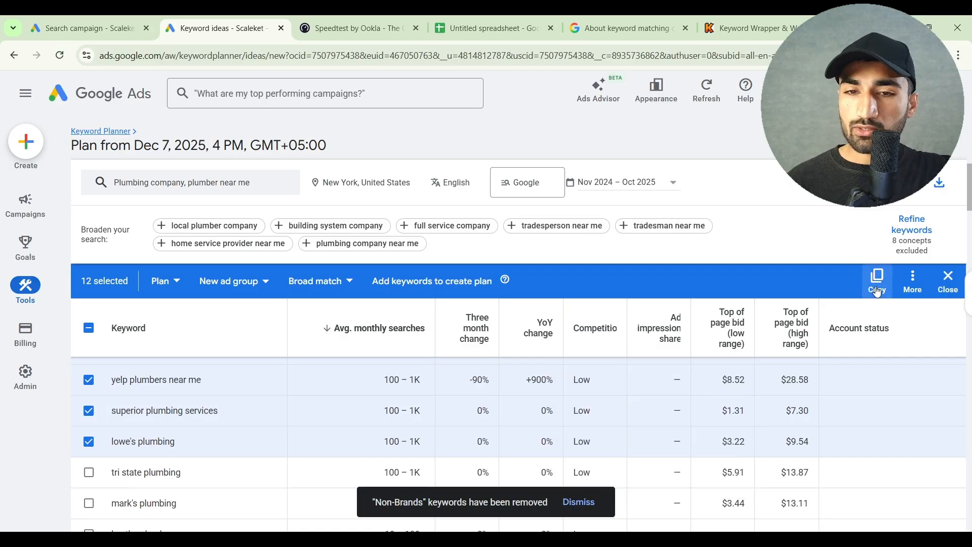
Switch to the spreadsheet and paste the copied brand keywords under the Neg. Keywords heading, starting at cell E2
{"action": "left_click", "coordinate": [538, 23]}
{"action": "left_click", "coordinate": [422, 201]}
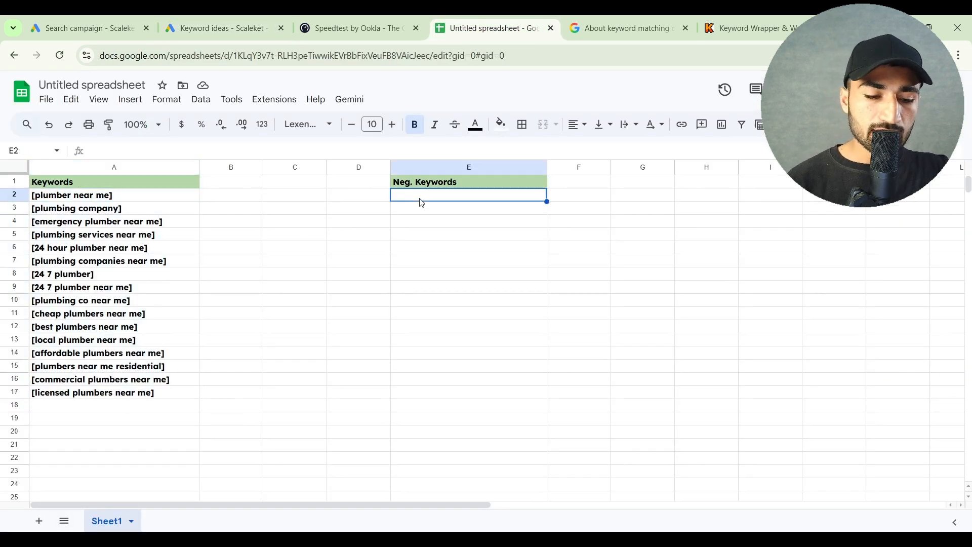
{"action": "key", "text": "ctrl+v"}
{"action": "left_click", "coordinate": [441, 388]}
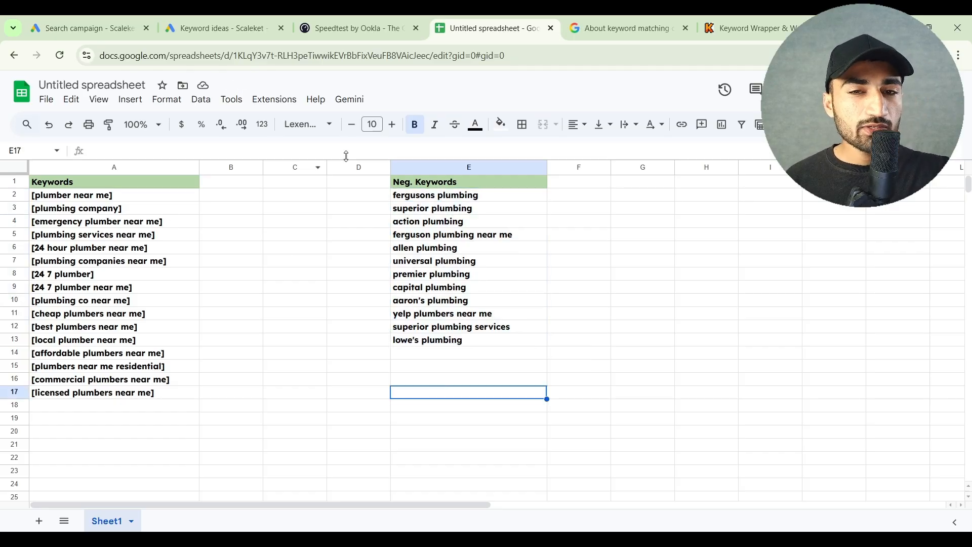
Remove the word "plumbing" from cell E2 so the negative keyword reads "fergusons"
{"action": "left_click_drag", "start_coordinate": [432, 198], "coordinate": [431, 209]}
{"action": "left_click_drag", "start_coordinate": [420, 305], "coordinate": [424, 340]}
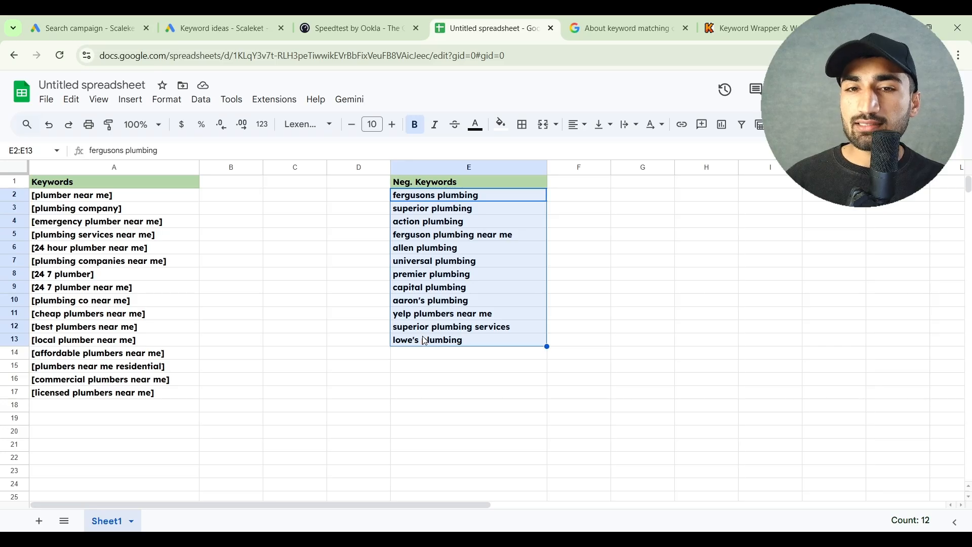
{"action": "double_click", "coordinate": [434, 200]}
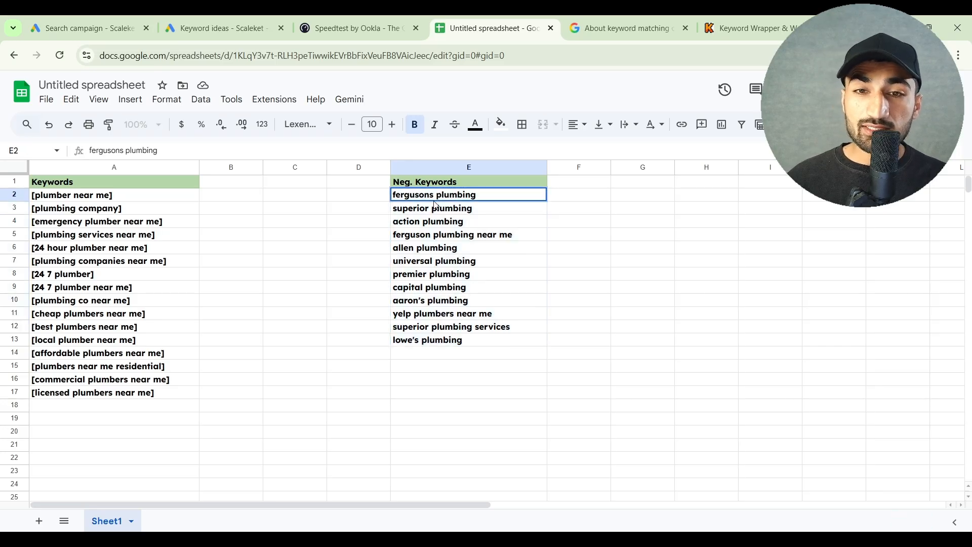
{"action": "left_click_drag", "start_coordinate": [437, 197], "coordinate": [487, 196]}
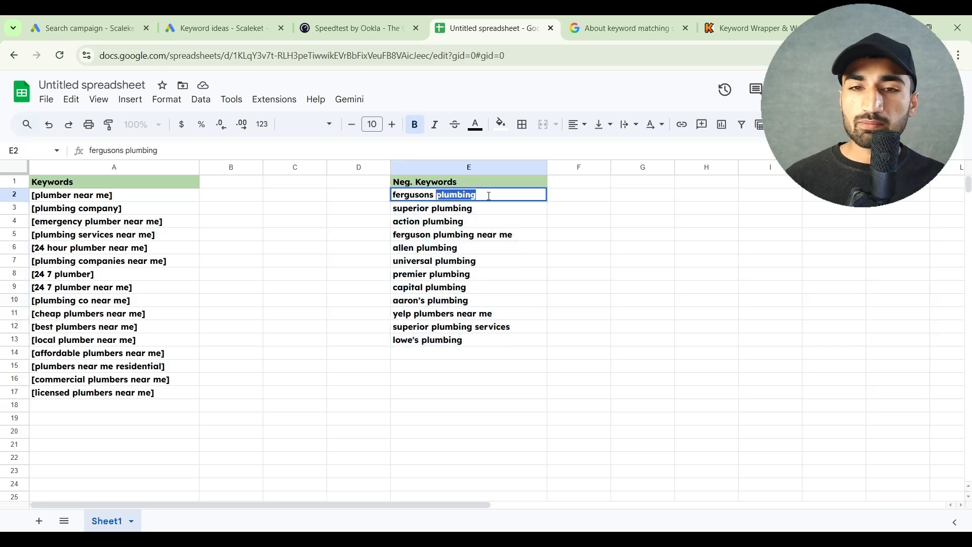
{"action": "key", "text": "BackSpace"}
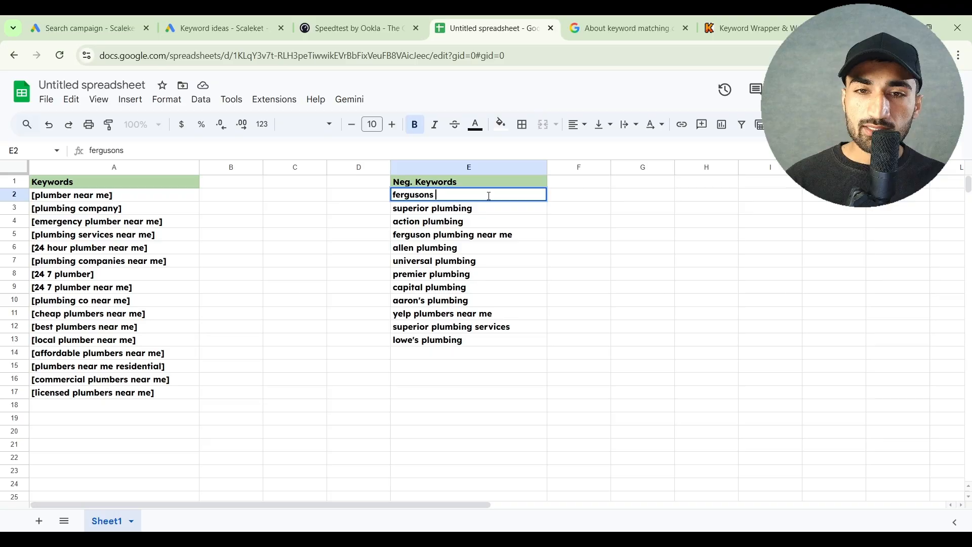
{"action": "left_click", "coordinate": [428, 213]}
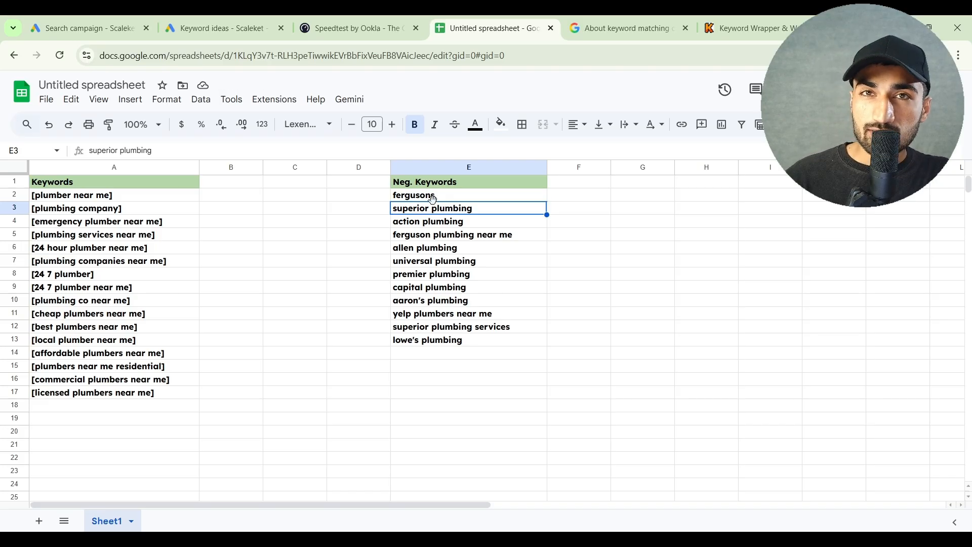
{"action": "left_click", "coordinate": [448, 200]}
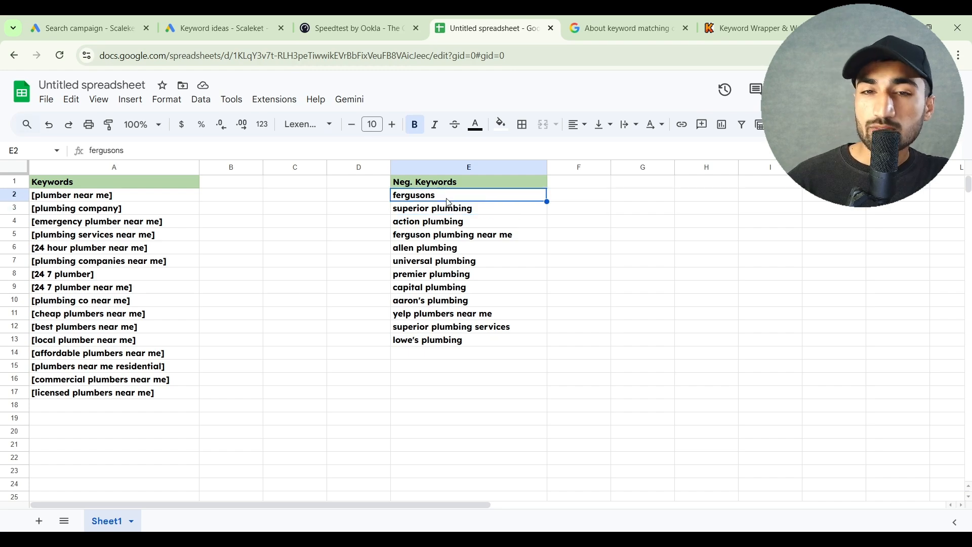
Shorten the negative keywords in cells E3 and E4 to "superior" and "action"
{"action": "left_click", "coordinate": [446, 208]}
{"action": "double_click", "coordinate": [444, 208]}
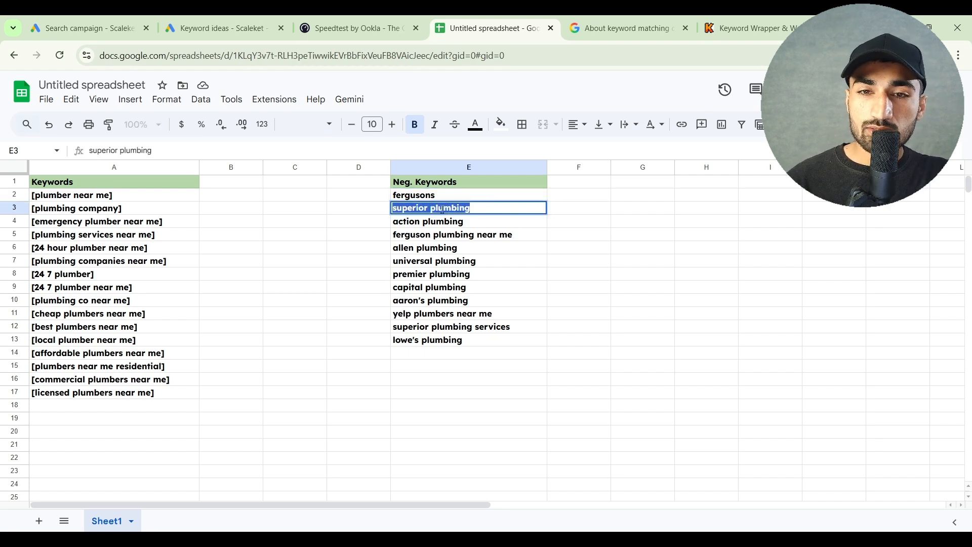
{"action": "left_click", "coordinate": [445, 208]}
{"action": "double_click", "coordinate": [444, 209]}
{"action": "key", "text": "BackSpace"}
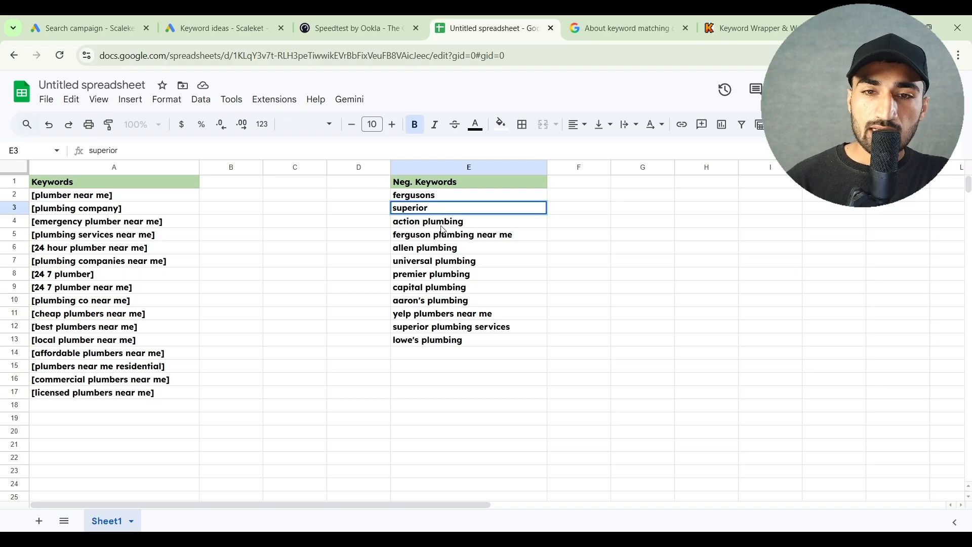
{"action": "left_click", "coordinate": [437, 223]}
{"action": "double_click", "coordinate": [440, 221]}
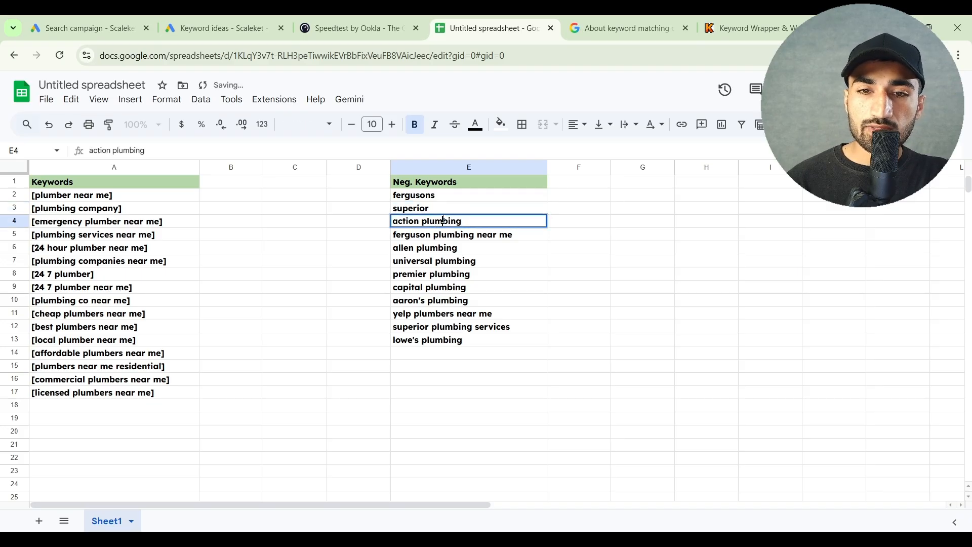
{"action": "double_click", "coordinate": [444, 220]}
{"action": "key", "text": "BackSpace"}
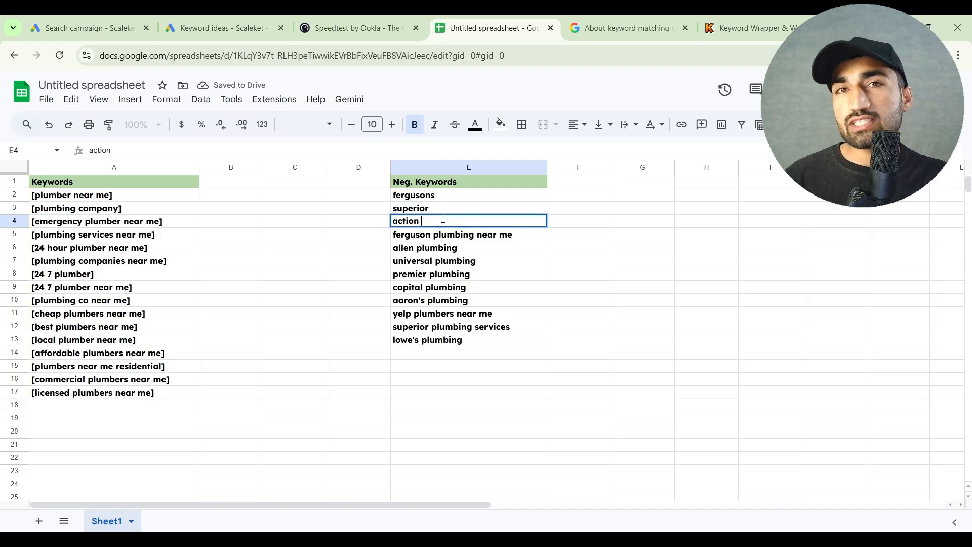
Clear "ferguson plumbing near me" from cell E5 and shorten the entry in E6 to "allen"
{"action": "left_click", "coordinate": [415, 241]}
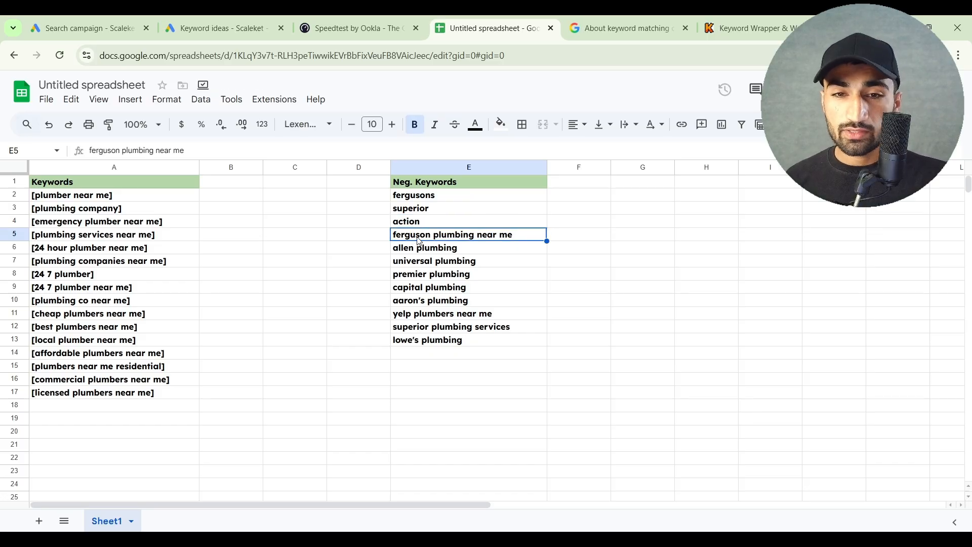
{"action": "key", "text": "Delete"}
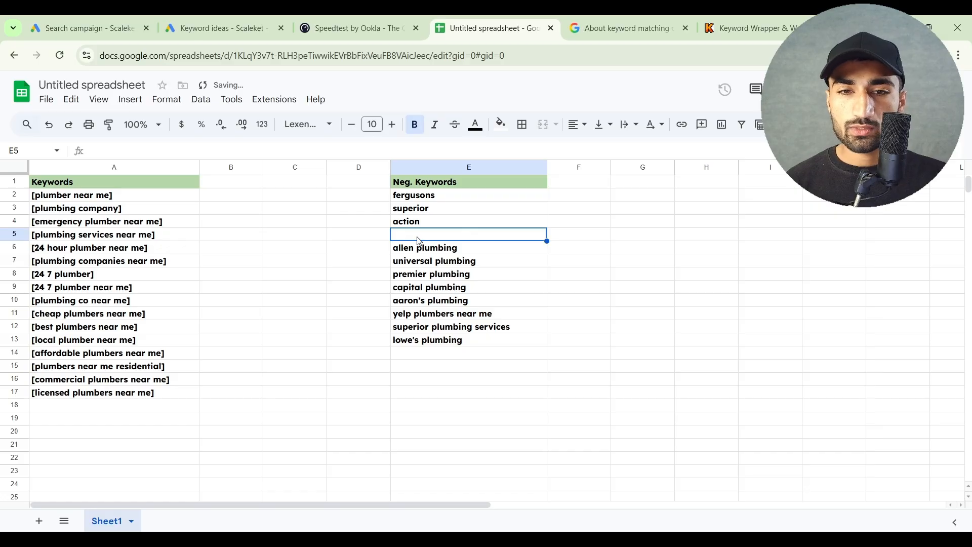
{"action": "double_click", "coordinate": [421, 248]}
{"action": "double_click", "coordinate": [427, 249]}
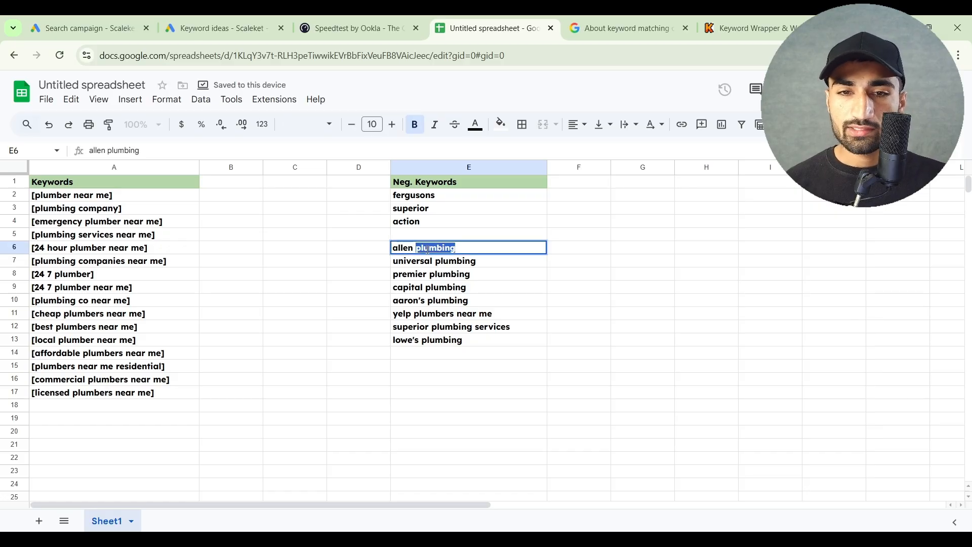
{"action": "key", "text": "BackSpace"}
Shorten the negative keywords in cells E7 and E8 to "universal" and "premier"
{"action": "left_click", "coordinate": [425, 268]}
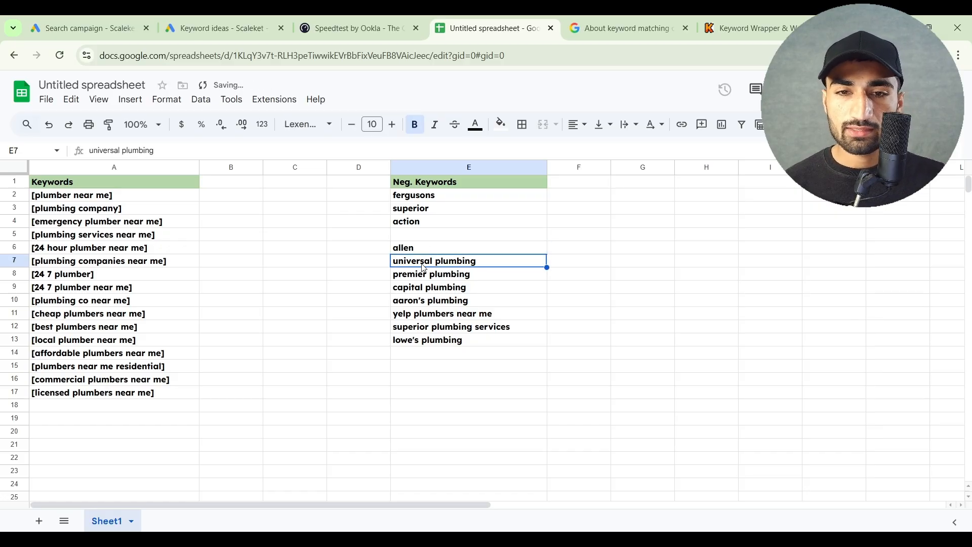
{"action": "double_click", "coordinate": [425, 267]}
{"action": "double_click", "coordinate": [449, 262]}
{"action": "key", "text": "BackSpace"}
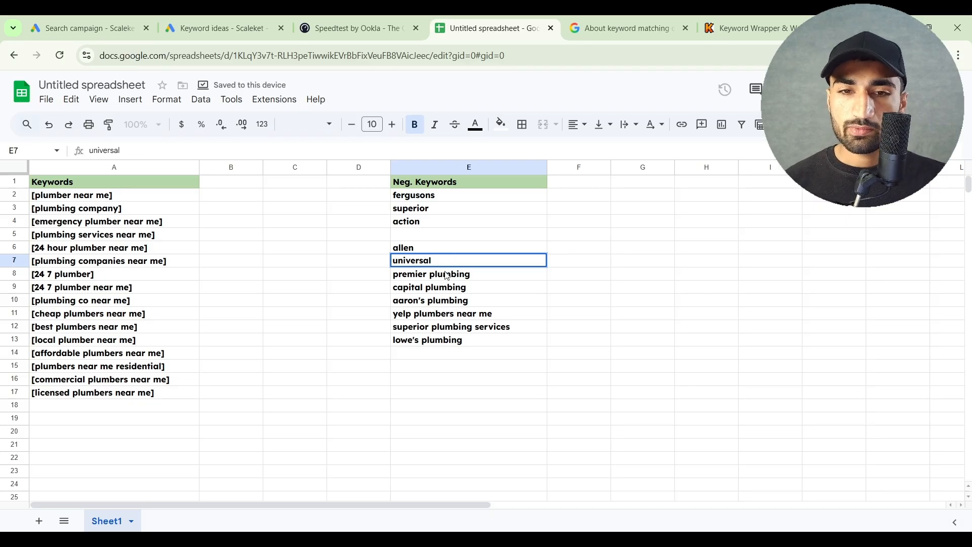
{"action": "left_click", "coordinate": [447, 276]}
{"action": "double_click", "coordinate": [444, 275]}
{"action": "double_click", "coordinate": [441, 274]}
{"action": "key", "text": "BackSpace"}
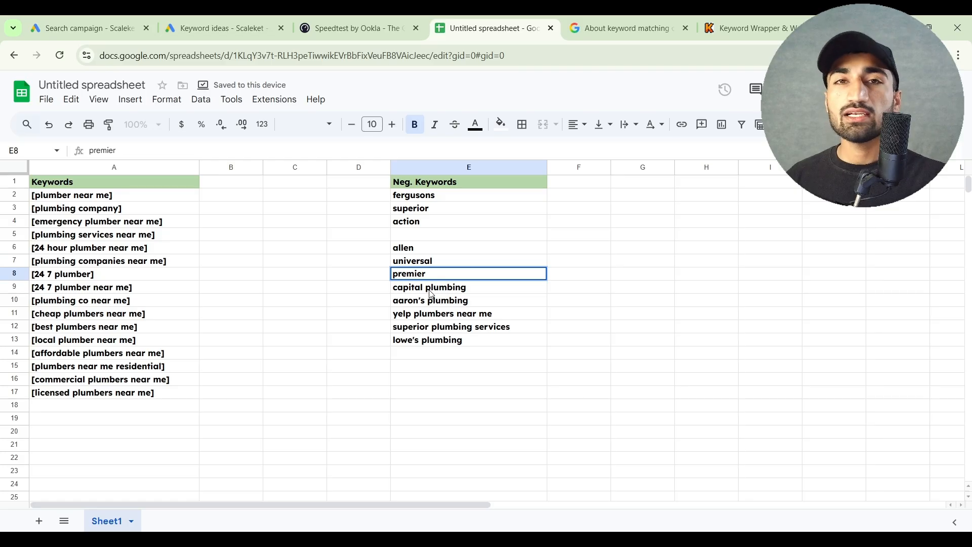
Shorten the remaining negative keywords in cells E9:E13 to "capital", "aaron's", "yelp", "superior" and "lowe's"
{"action": "left_click", "coordinate": [442, 286]}
{"action": "double_click", "coordinate": [445, 285]}
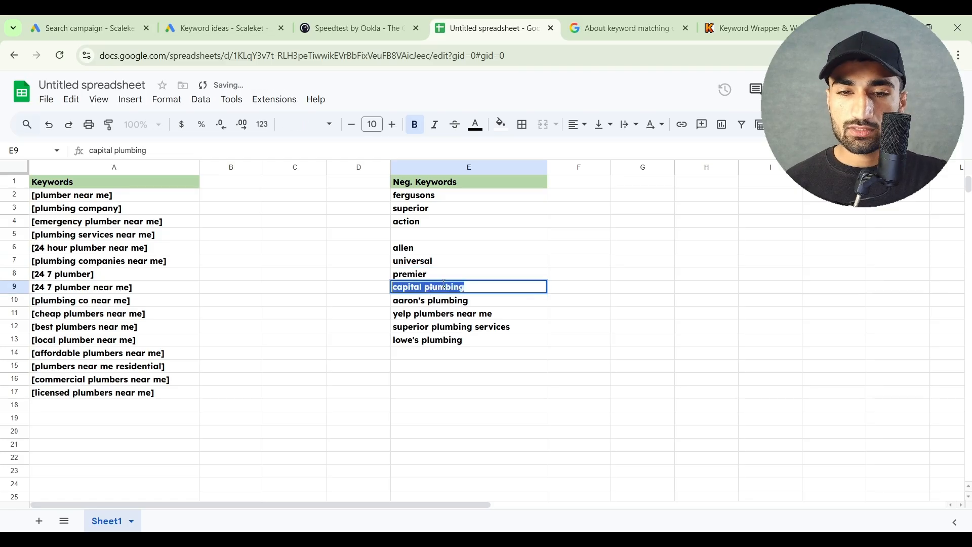
{"action": "left_click", "coordinate": [444, 285]}
{"action": "double_click", "coordinate": [448, 286]}
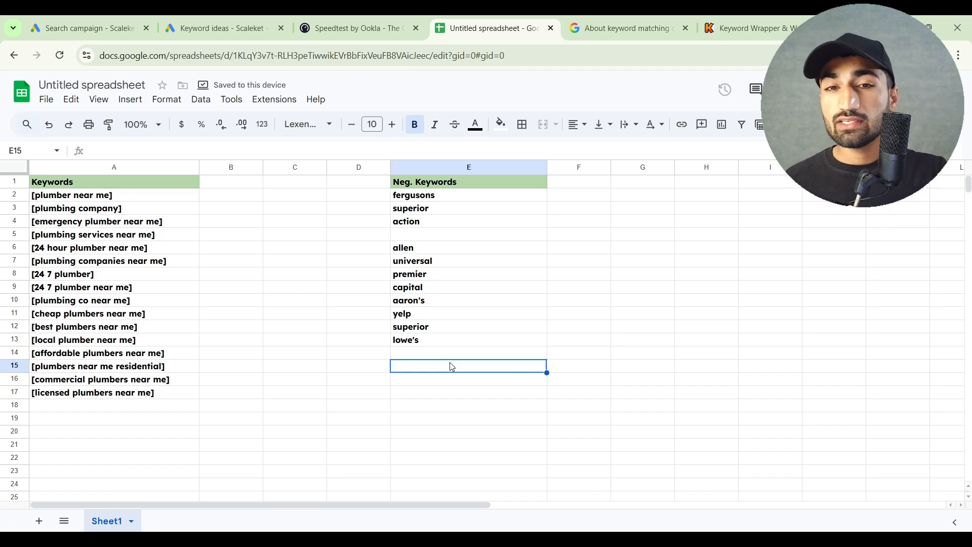
Move the negative keywords in E6:E13 up one row to close the gap at cell E5
{"action": "left_click_drag", "start_coordinate": [426, 248], "coordinate": [427, 339]}
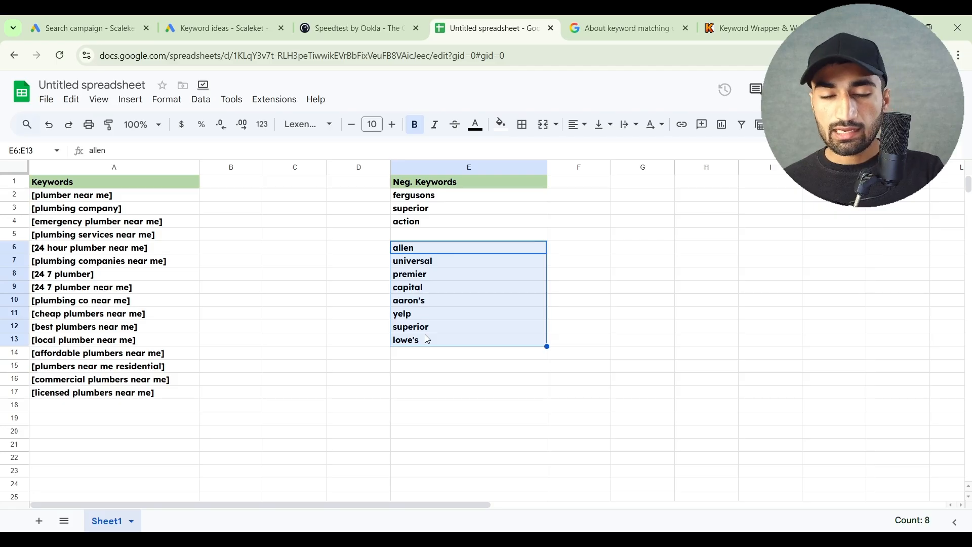
{"action": "key", "text": "ctrl+x"}
{"action": "left_click", "coordinate": [413, 237]}
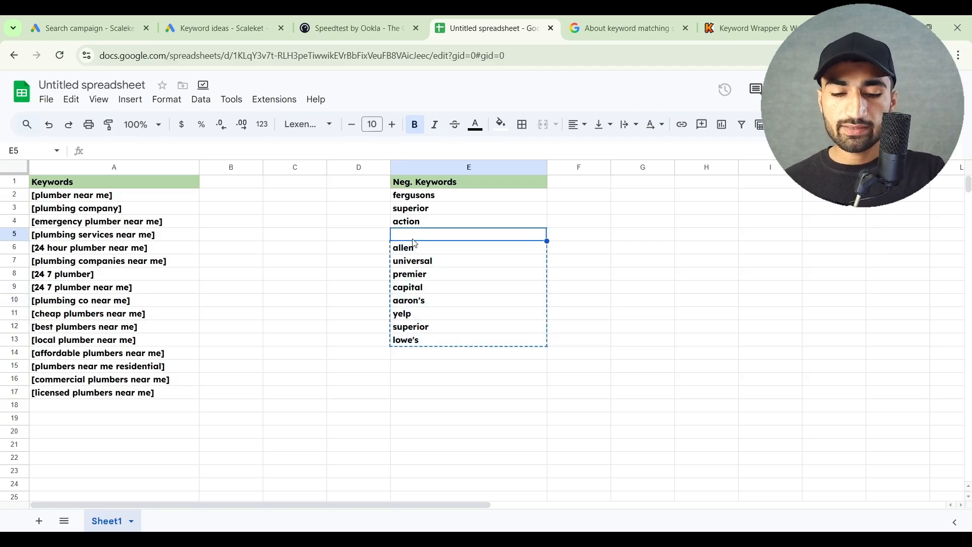
{"action": "key", "text": "ctrl+v"}
{"action": "left_click", "coordinate": [415, 299]}
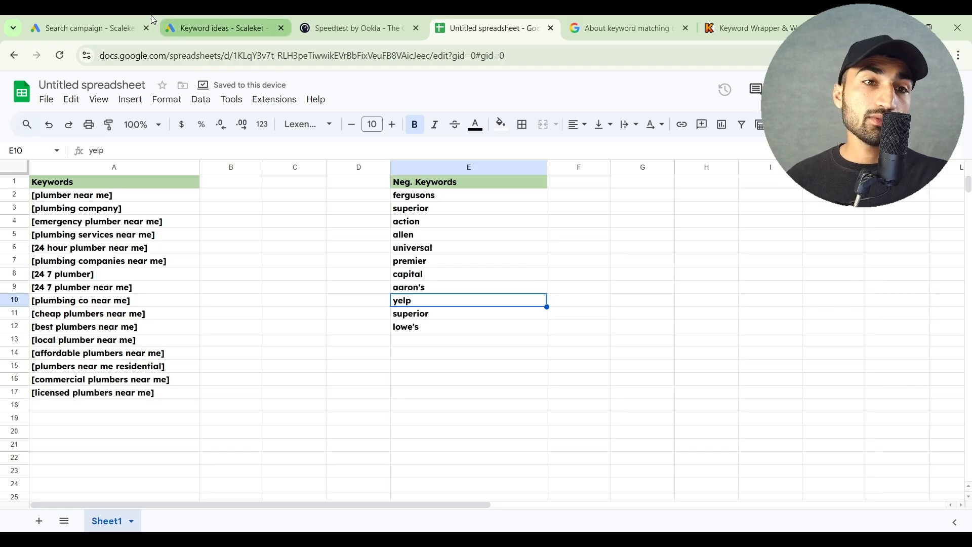
{"action": "left_click", "coordinate": [114, 21]}
{"action": "scroll", "coordinate": [355, 299], "scroll_direction": "down", "scroll_amount": 1}
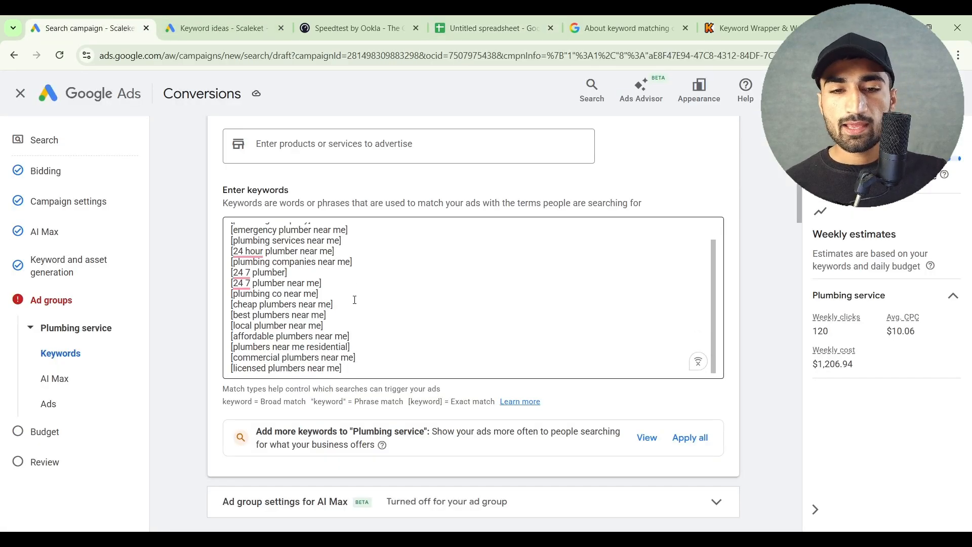
{"action": "scroll", "coordinate": [570, 407], "scroll_direction": "down", "scroll_amount": 6}
{"action": "scroll", "coordinate": [571, 408], "scroll_direction": "down", "scroll_amount": 1}
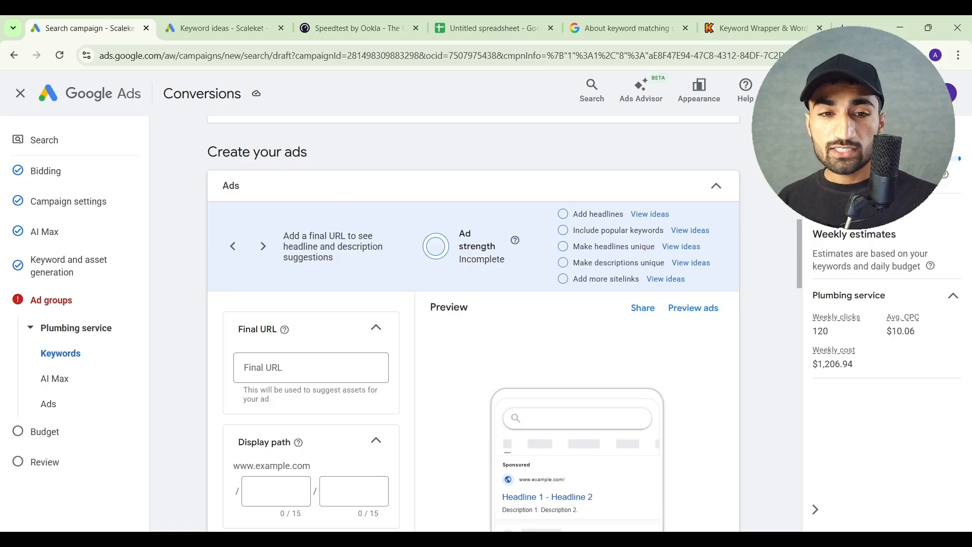
{"action": "scroll", "coordinate": [496, 361], "scroll_direction": "down", "scroll_amount": 1}
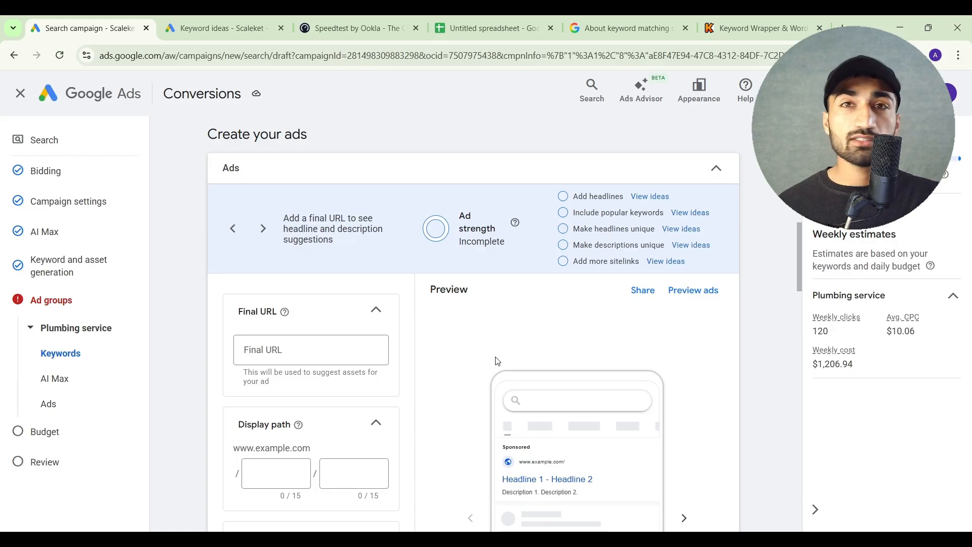
{"action": "left_click", "coordinate": [349, 362]}
{"action": "key", "text": "ctrl+v"}
{"action": "scroll", "coordinate": [400, 355], "scroll_direction": "down", "scroll_amount": 3}
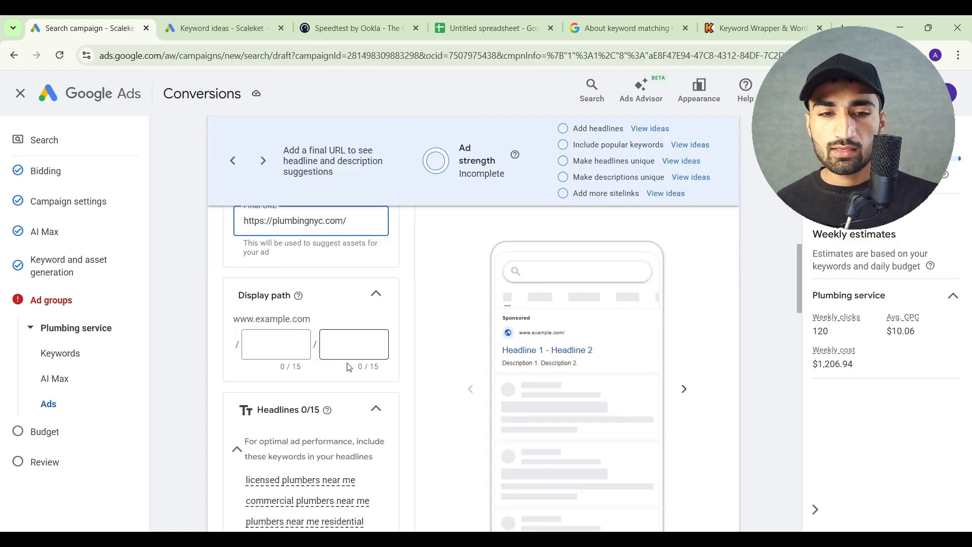
{"action": "scroll", "coordinate": [400, 354], "scroll_direction": "down", "scroll_amount": 1}
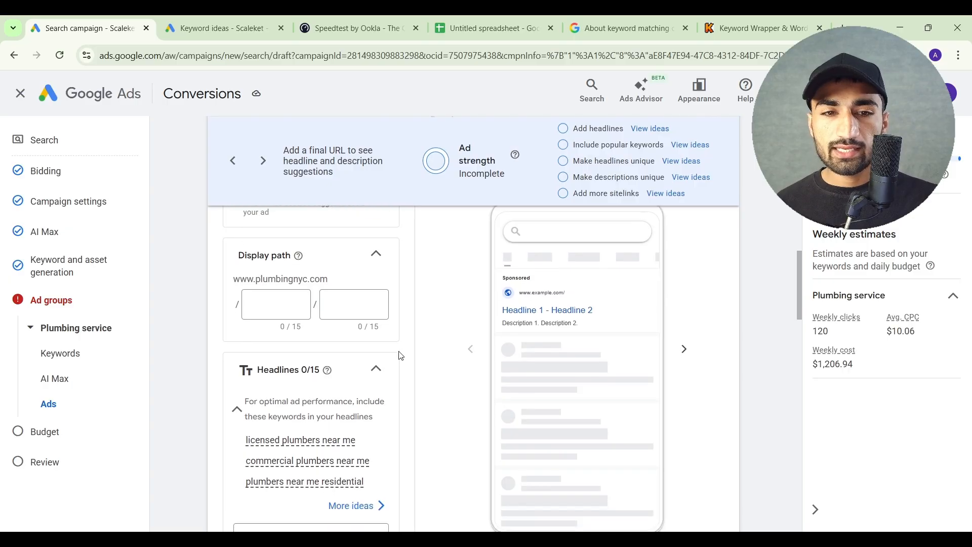
{"action": "left_click", "coordinate": [276, 309]}
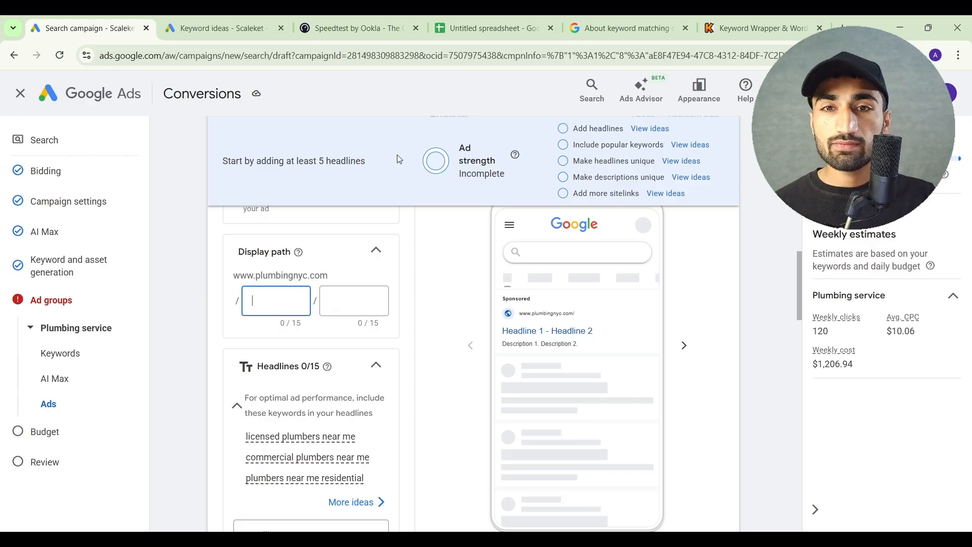
Search Google for "plumbing company ny" in a new tab and examine the sponsored result's headline and description text
{"action": "left_click", "coordinate": [844, 25]}
{"action": "type", "text": "plumbing company ny"}
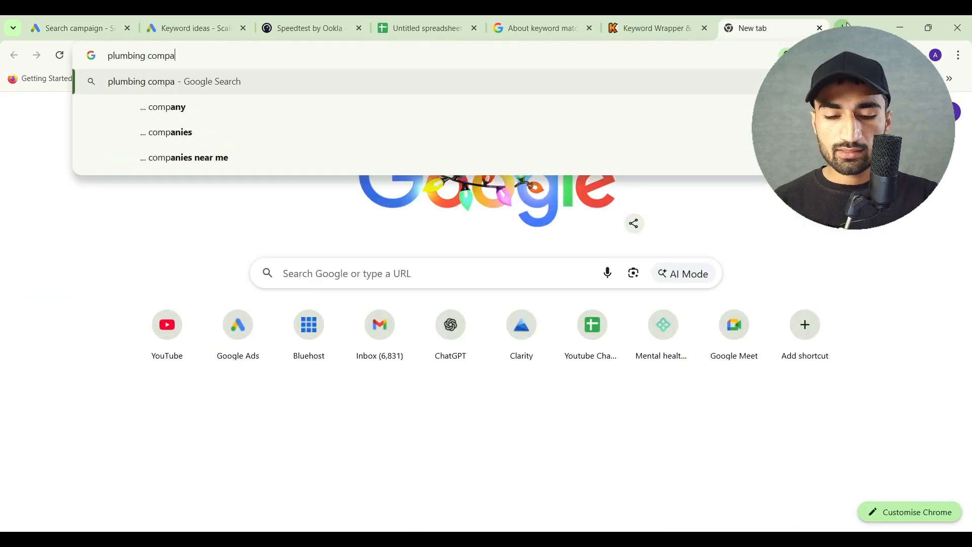
{"action": "key", "text": "Return"}
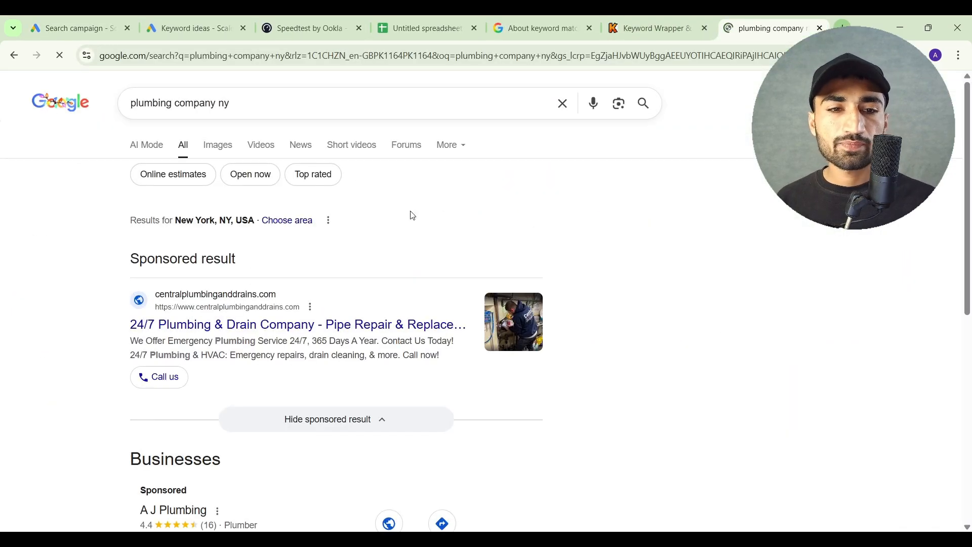
{"action": "scroll", "coordinate": [146, 355], "scroll_direction": "down", "scroll_amount": 1}
{"action": "scroll", "coordinate": [146, 354], "scroll_direction": "up", "scroll_amount": 4, "text": "ctrl"}
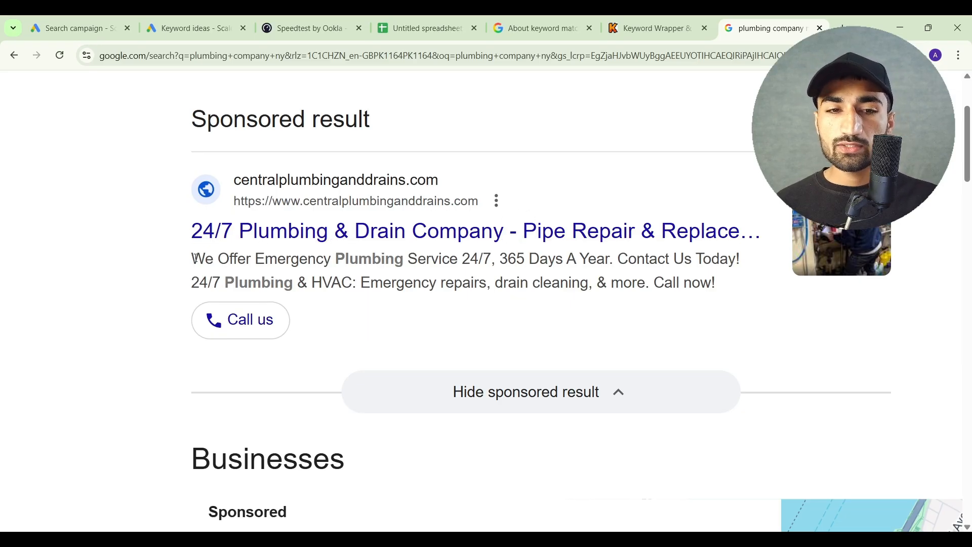
{"action": "left_click_drag", "start_coordinate": [194, 258], "coordinate": [563, 265]}
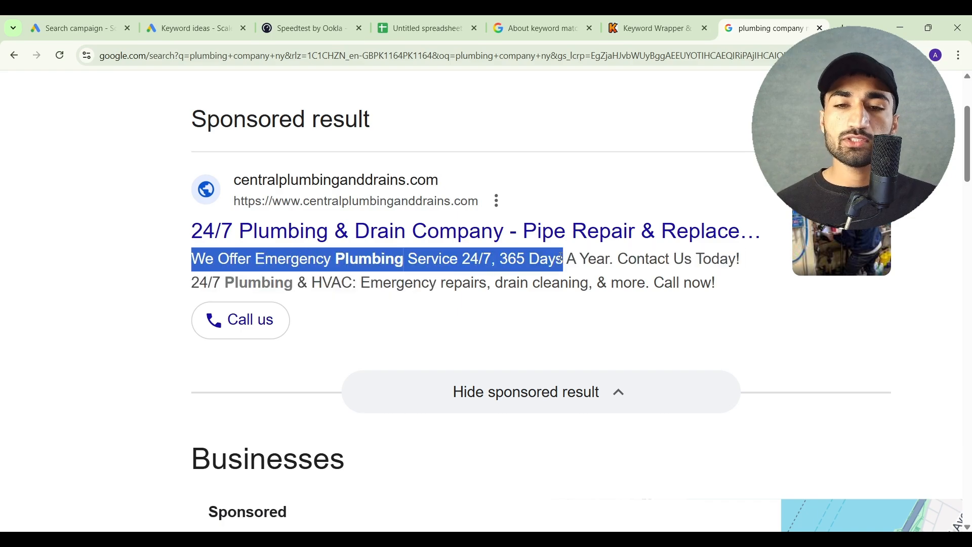
{"action": "left_click", "coordinate": [541, 274]}
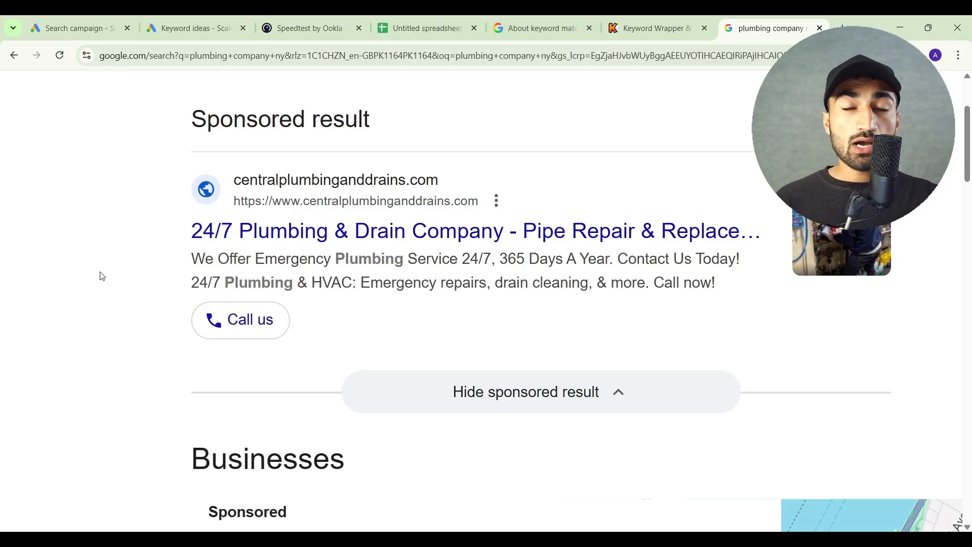
Return to the Google Ads campaign draft and set the ad's display path to "Best" and "Plumbers"
{"action": "left_click", "coordinate": [180, 17]}
{"action": "left_click", "coordinate": [92, 18]}
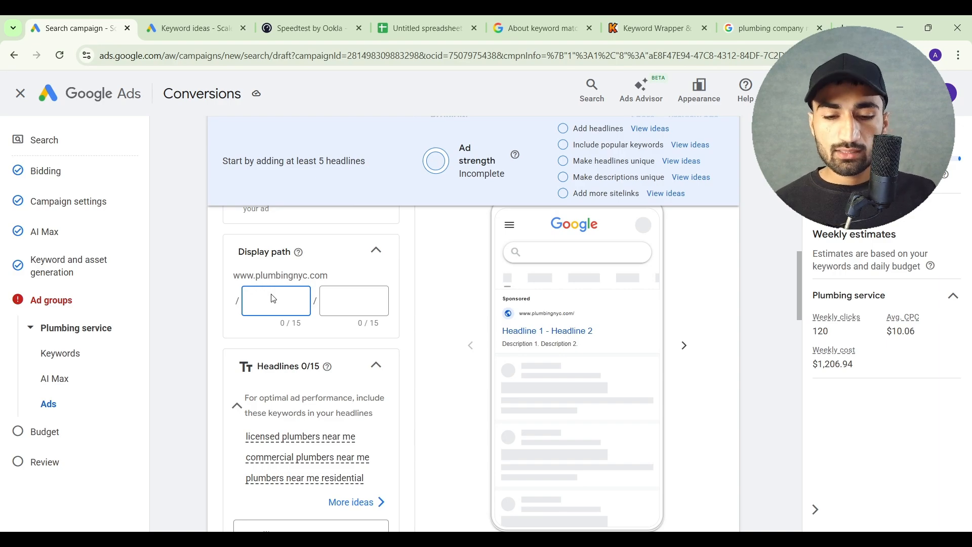
{"action": "type", "text": "Best"}
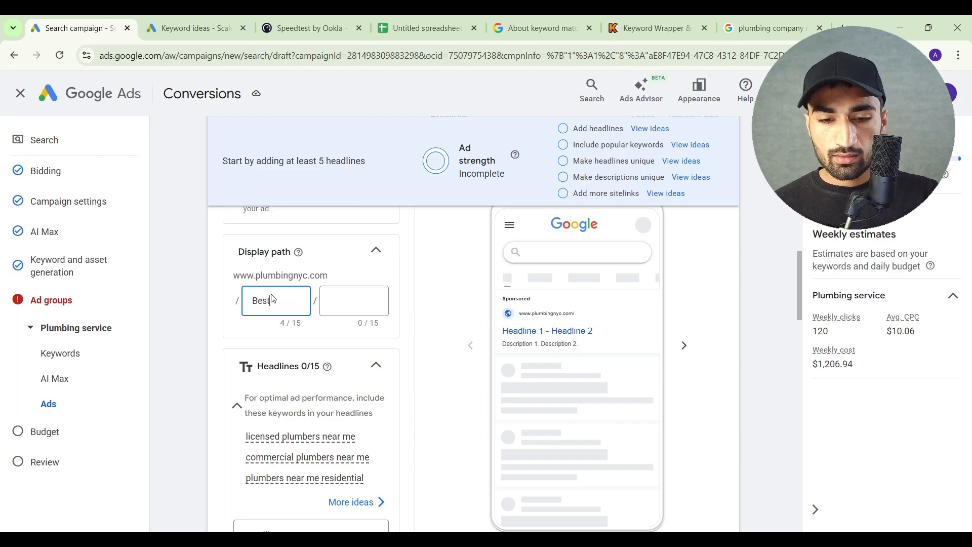
{"action": "left_click", "coordinate": [338, 298]}
{"action": "type", "text": "Plumbers"}
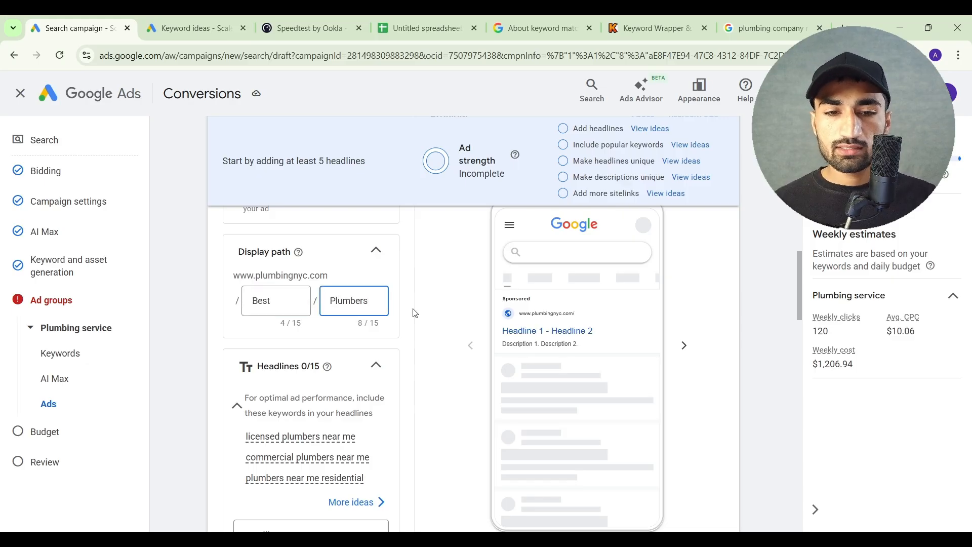
Examine the ad's headline and description fields and the keywords suggested for inclusion in the headlines
{"action": "scroll", "coordinate": [416, 313], "scroll_direction": "down", "scroll_amount": 5}
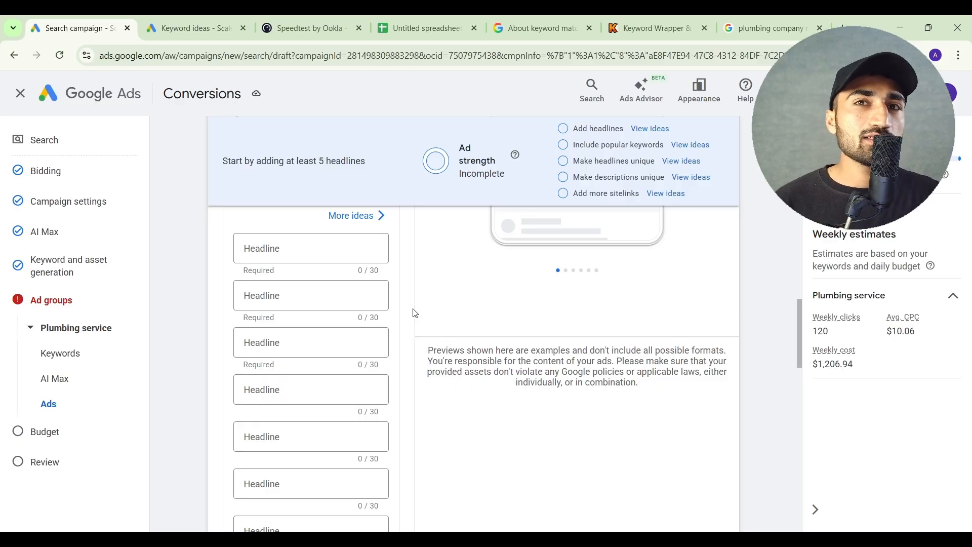
{"action": "scroll", "coordinate": [416, 313], "scroll_direction": "down", "scroll_amount": 10}
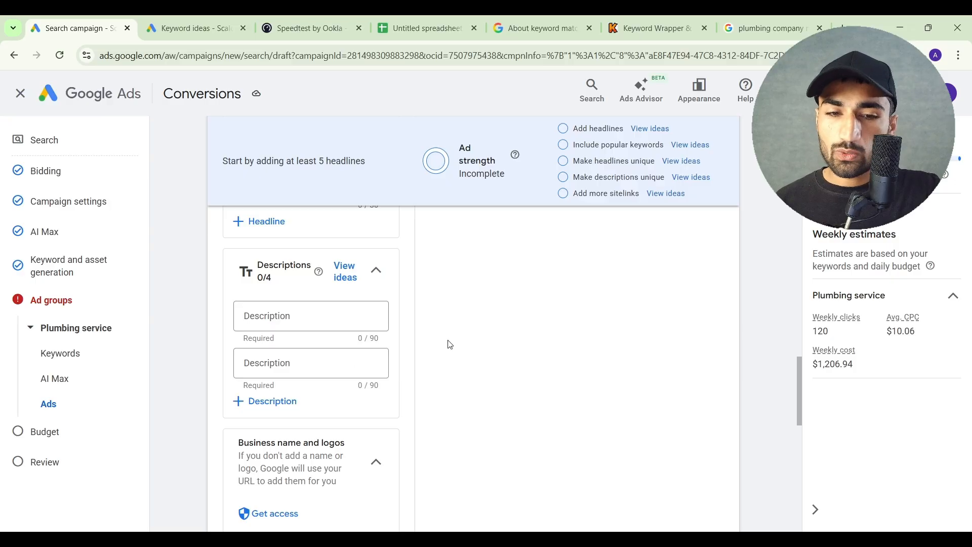
{"action": "scroll", "coordinate": [449, 341], "scroll_direction": "up", "scroll_amount": 10}
{"action": "scroll", "coordinate": [450, 341], "scroll_direction": "down", "scroll_amount": 2}
{"action": "scroll", "coordinate": [450, 345], "scroll_direction": "down", "scroll_amount": 1}
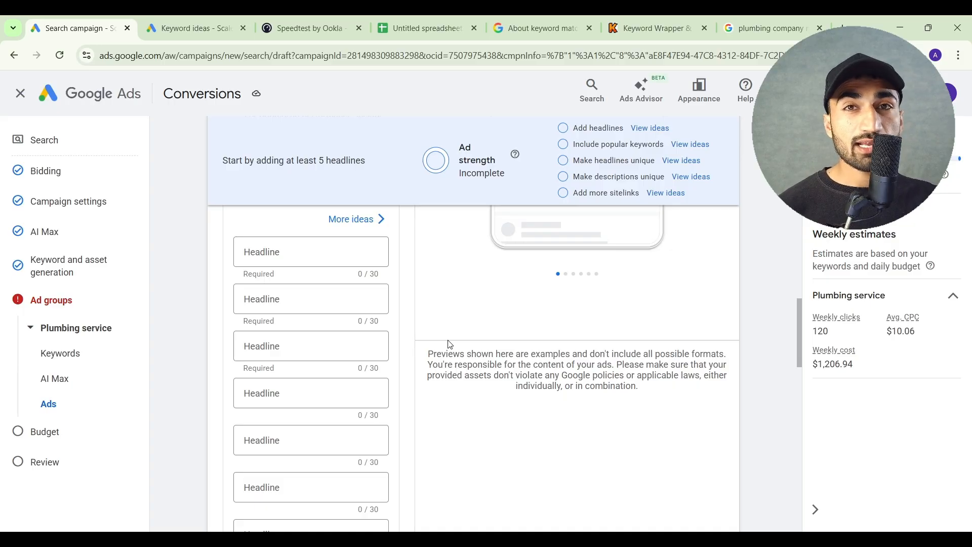
{"action": "left_click", "coordinate": [343, 254]}
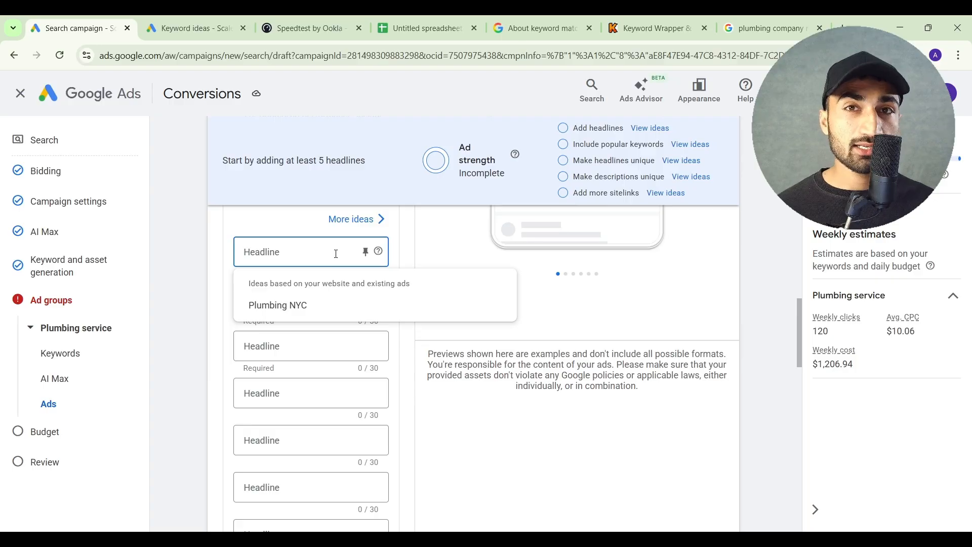
{"action": "scroll", "coordinate": [336, 253], "scroll_direction": "up", "scroll_amount": 1}
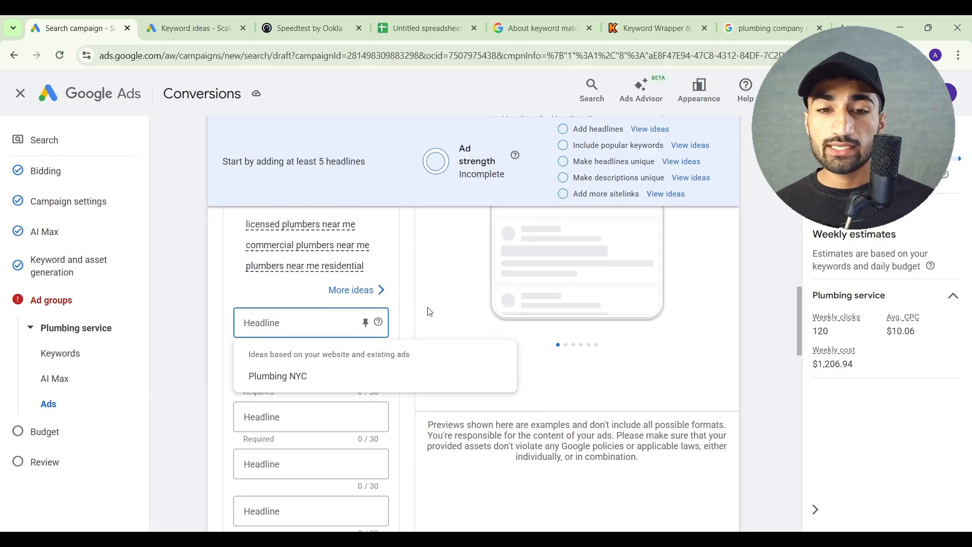
{"action": "left_click", "coordinate": [428, 307]}
{"action": "scroll", "coordinate": [428, 312], "scroll_direction": "up", "scroll_amount": 1}
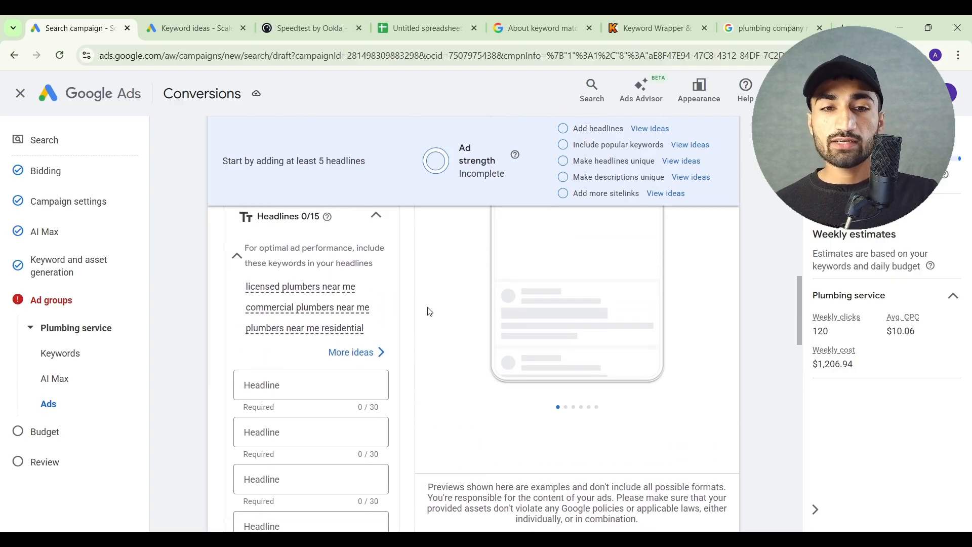
{"action": "mouse_move", "coordinate": [301, 312]}
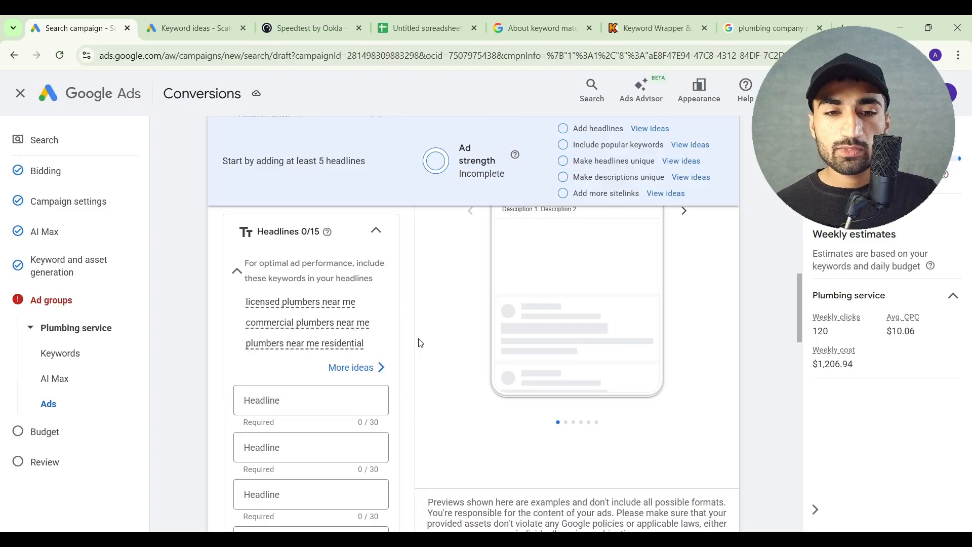
{"action": "scroll", "coordinate": [421, 343], "scroll_direction": "down", "scroll_amount": 1}
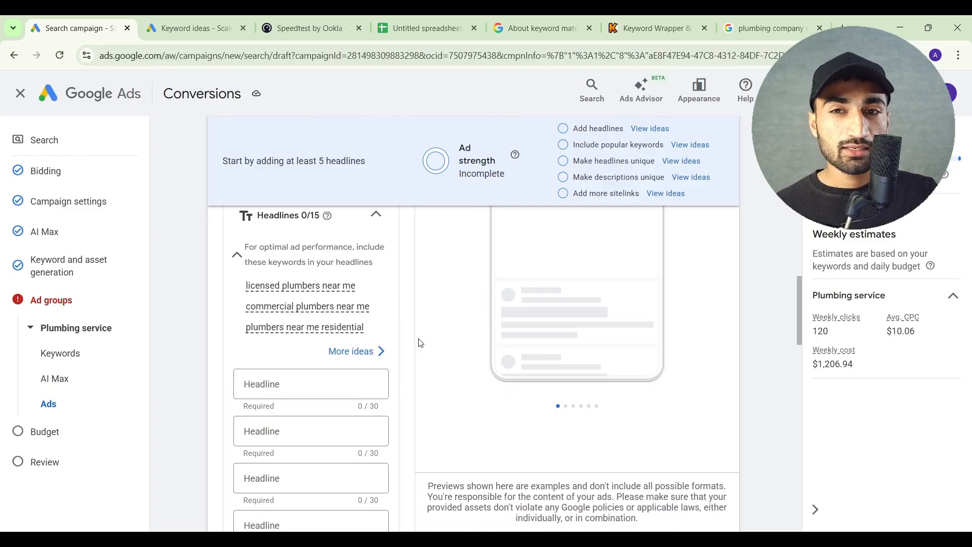
{"action": "left_click", "coordinate": [304, 386]}
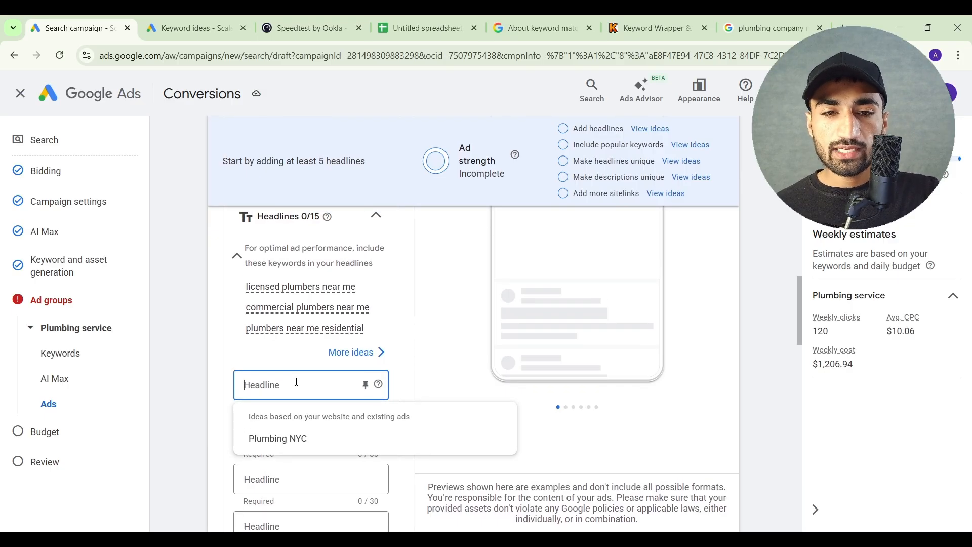
{"action": "mouse_move", "coordinate": [345, 339]}
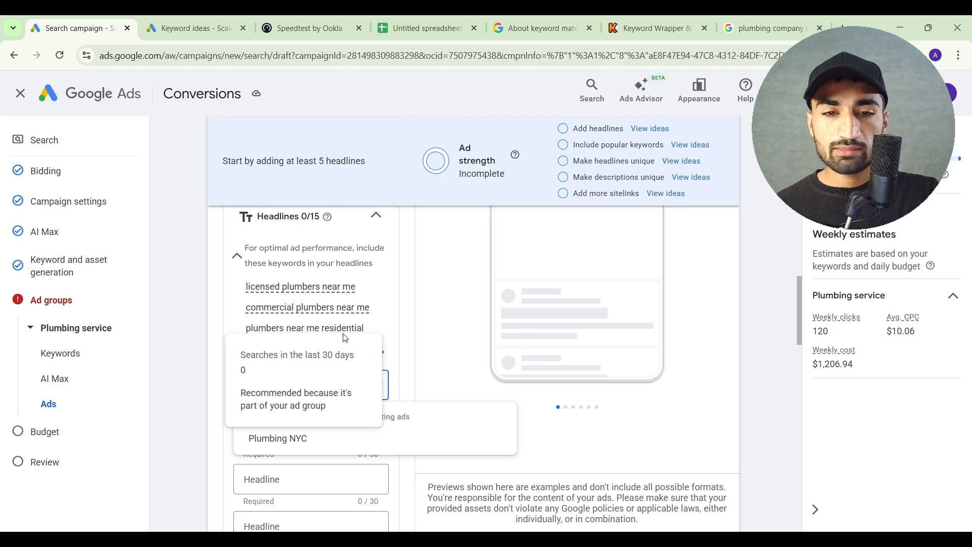
{"action": "left_click", "coordinate": [421, 352]}
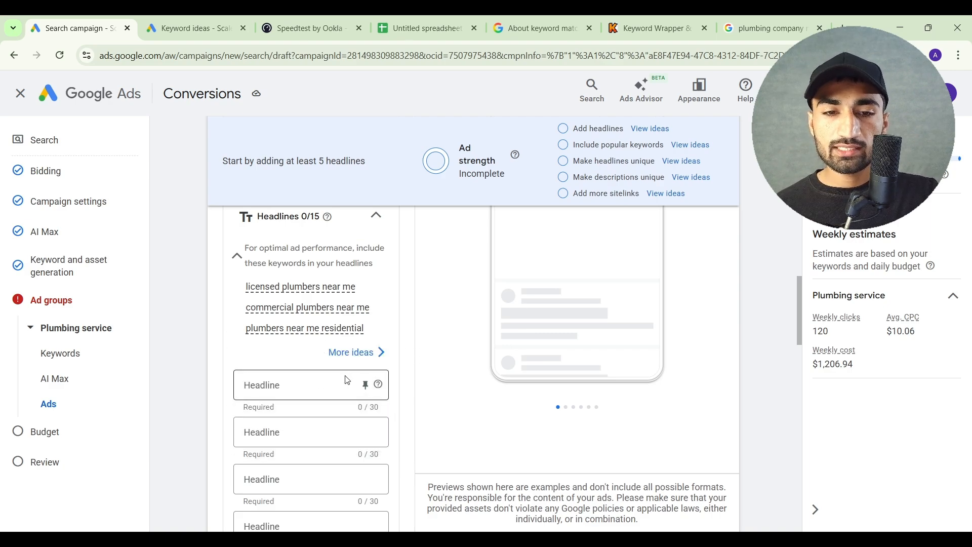
Enter "Residential plumbers near you" as the ad's first headline
{"action": "left_click", "coordinate": [334, 382]}
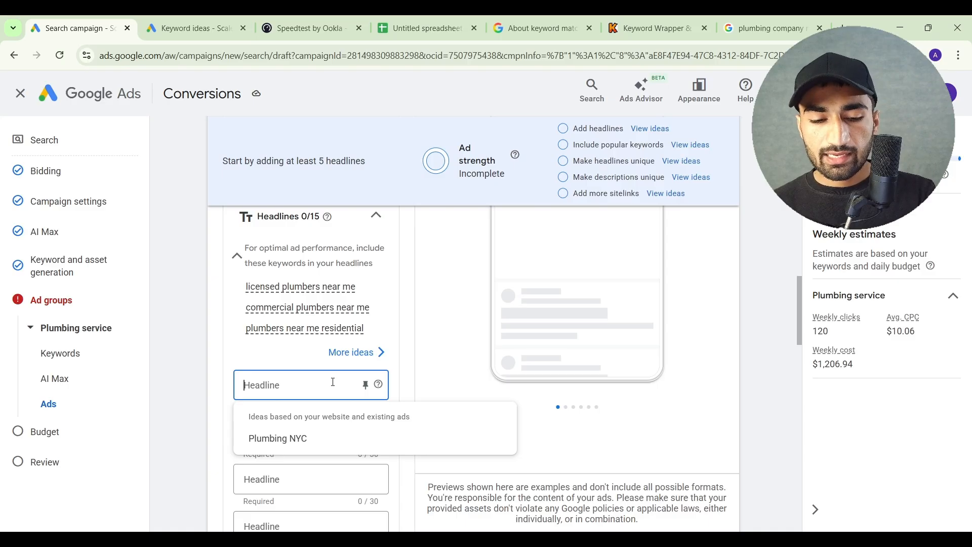
{"action": "type", "text": "Reside"}
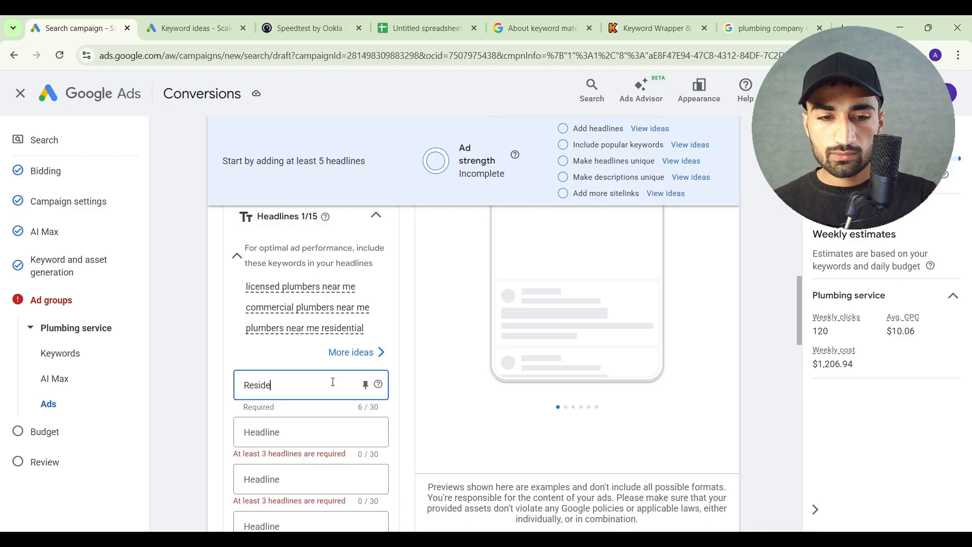
{"action": "type", "text": "ntial plumbers near"}
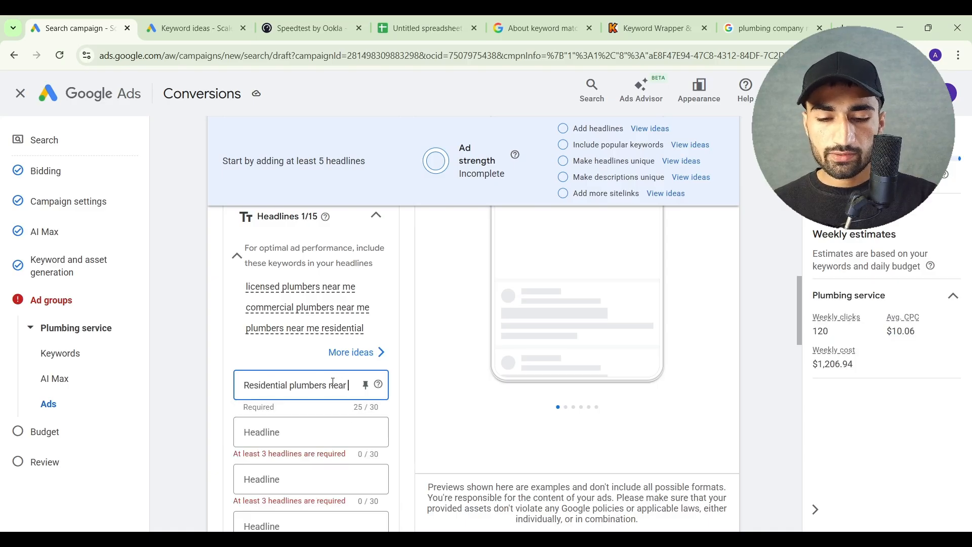
{"action": "type", "text": " you"}
{"action": "left_click", "coordinate": [408, 370]}
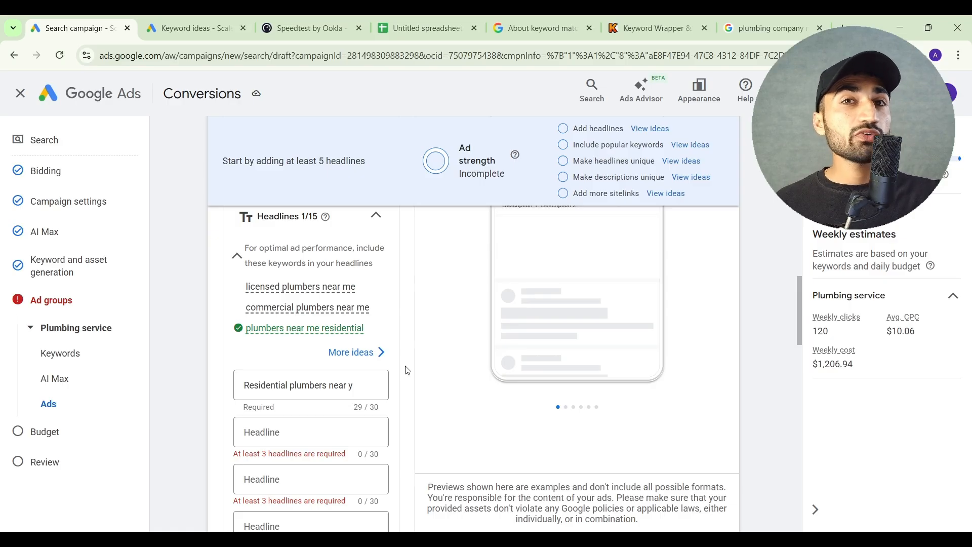
Make the ad's second headline a keyword insertion in sentence case, with the copied "Residential plumb…" phrase as its default text
{"action": "scroll", "coordinate": [400, 372], "scroll_direction": "down", "scroll_amount": 1}
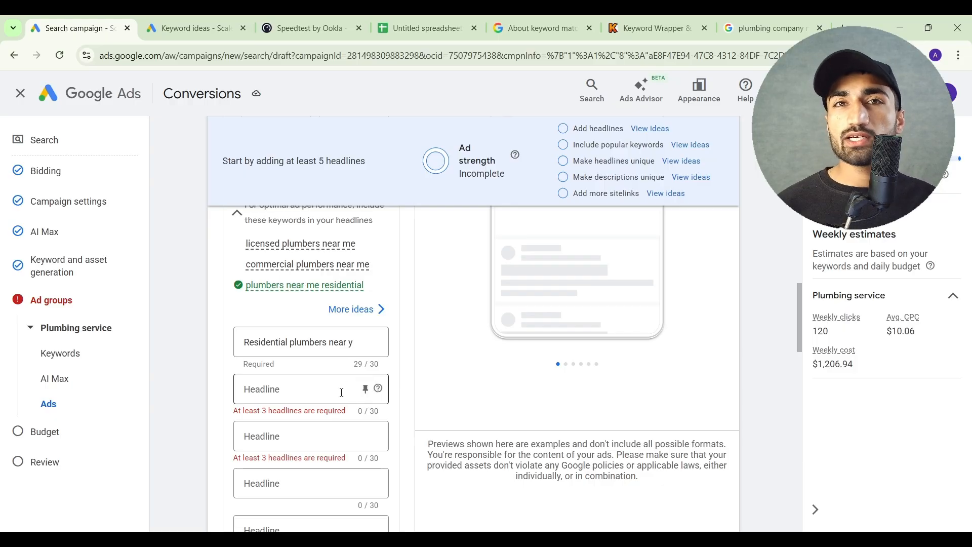
{"action": "left_click", "coordinate": [310, 393]}
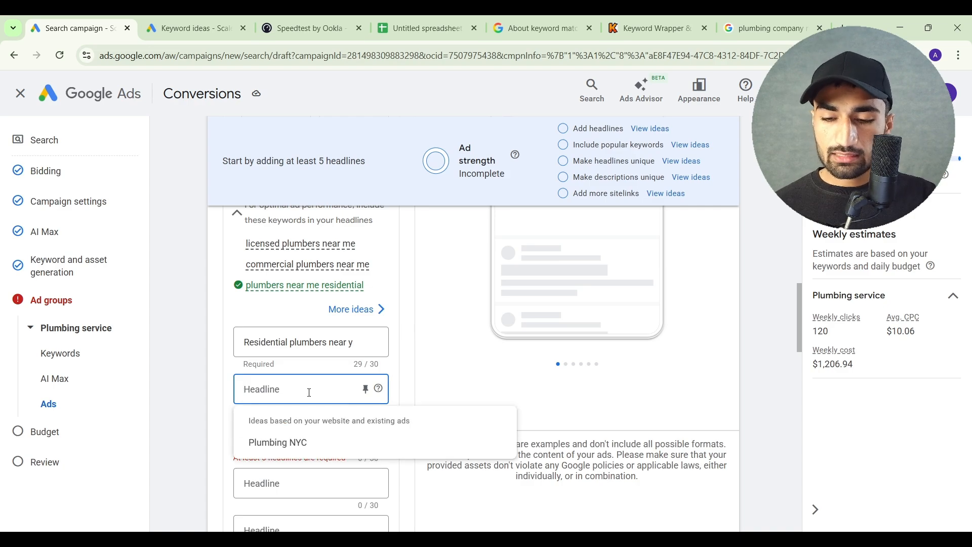
{"action": "type", "text": "{"}
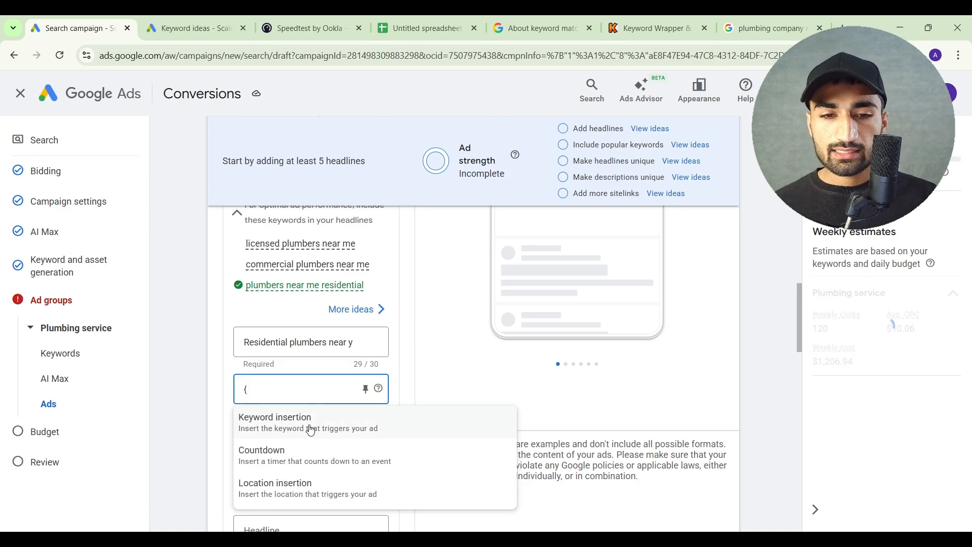
{"action": "left_click", "coordinate": [311, 429]}
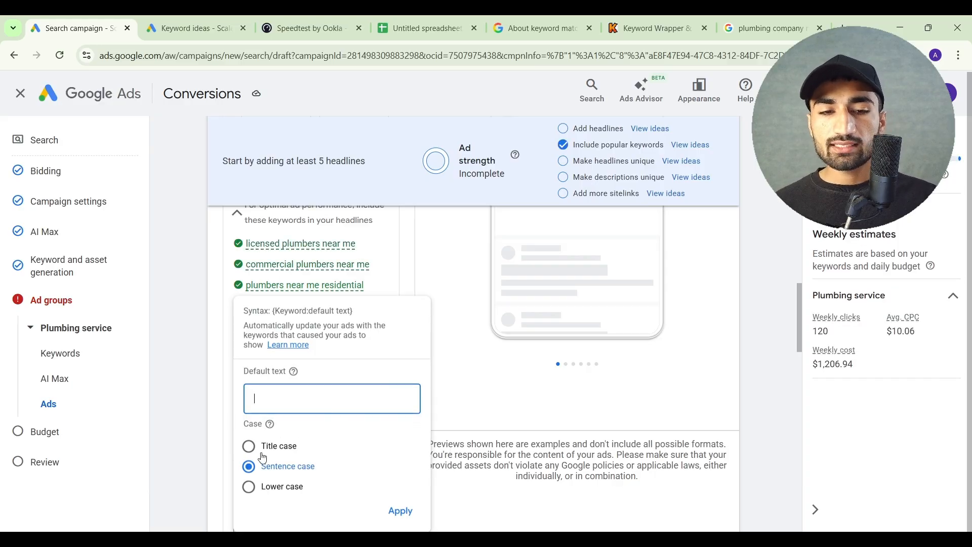
{"action": "left_click", "coordinate": [247, 465]}
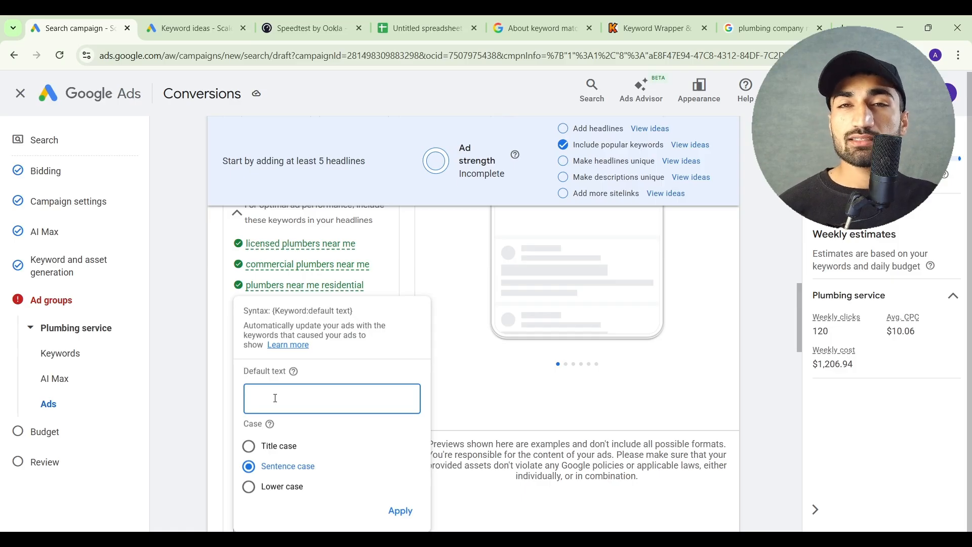
{"action": "type", "text": "Residential plumbers NY"}
{"action": "left_click", "coordinate": [402, 511]}
Enter "Starting from $200" as the ad's third headline
{"action": "scroll", "coordinate": [375, 412], "scroll_direction": "down", "scroll_amount": 2}
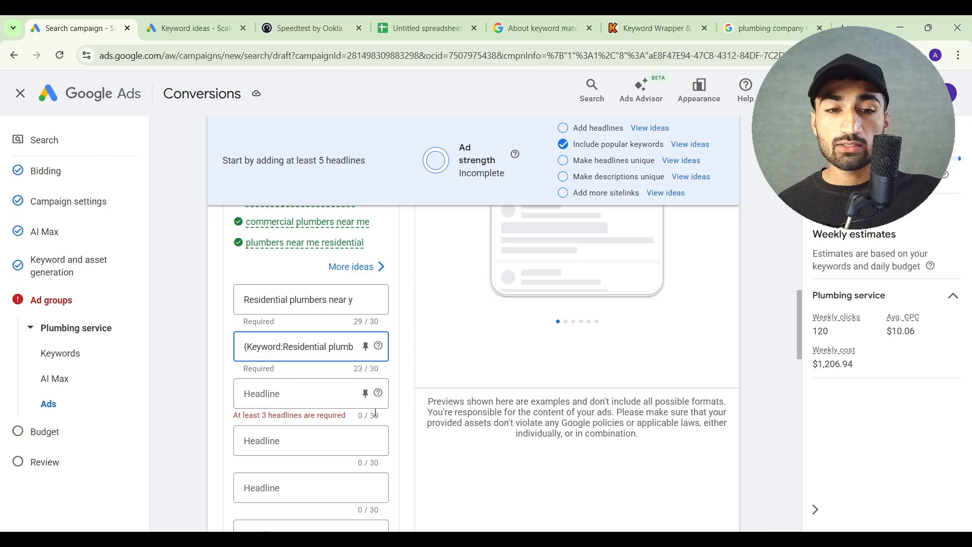
{"action": "left_click", "coordinate": [318, 394]}
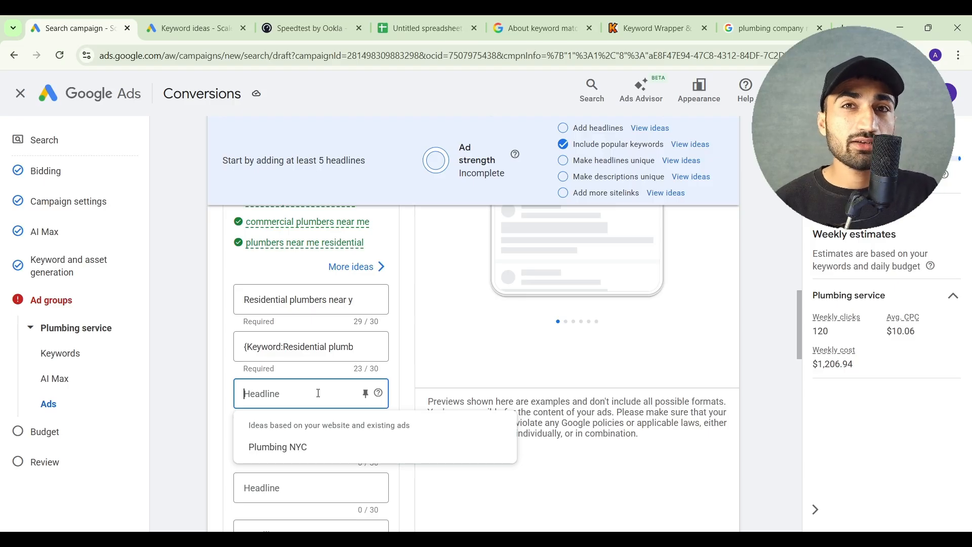
{"action": "left_click", "coordinate": [401, 374]}
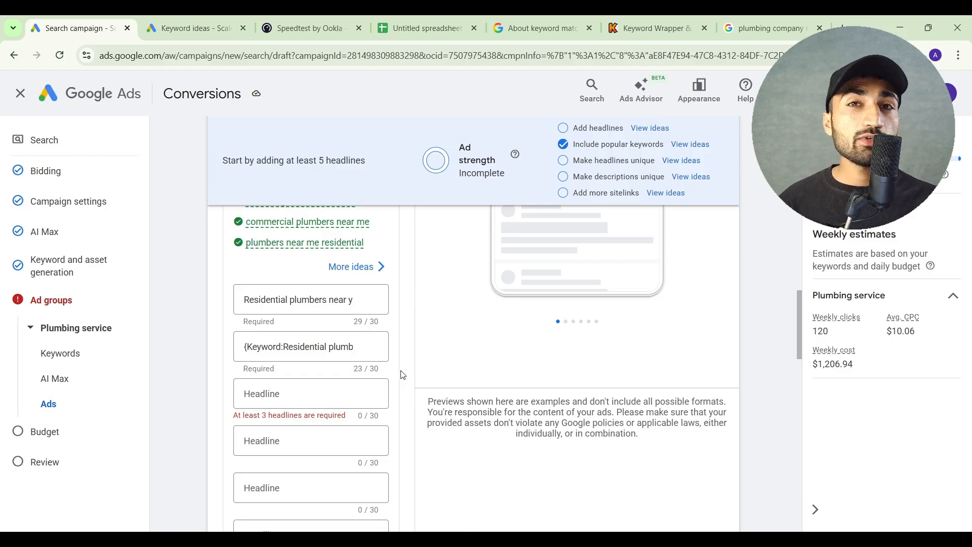
{"action": "left_click", "coordinate": [333, 395]}
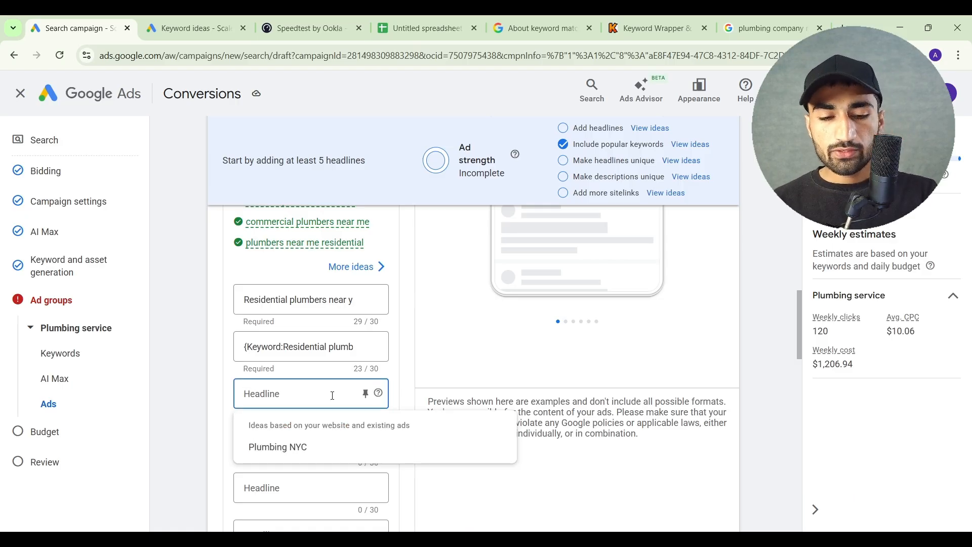
{"action": "type", "text": "Starti"}
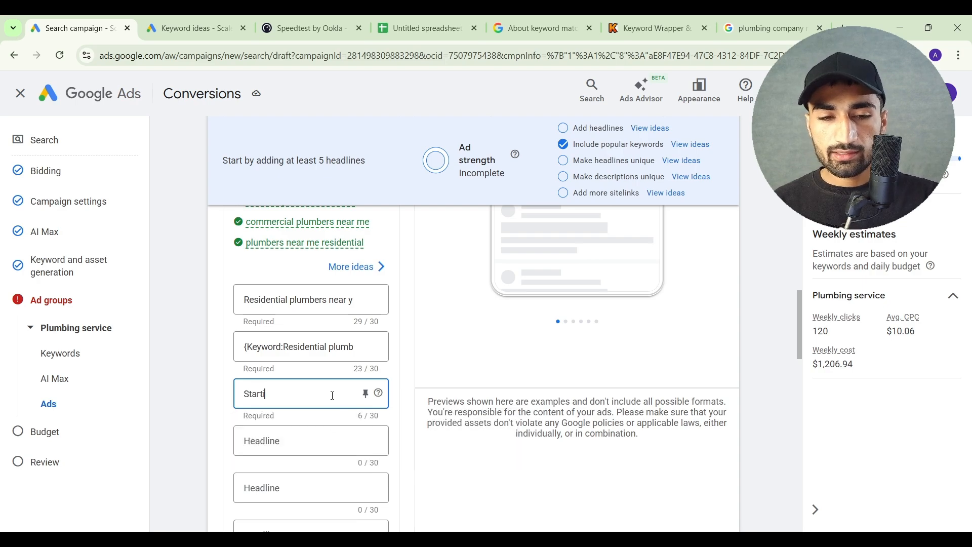
{"action": "type", "text": "ng from $"}
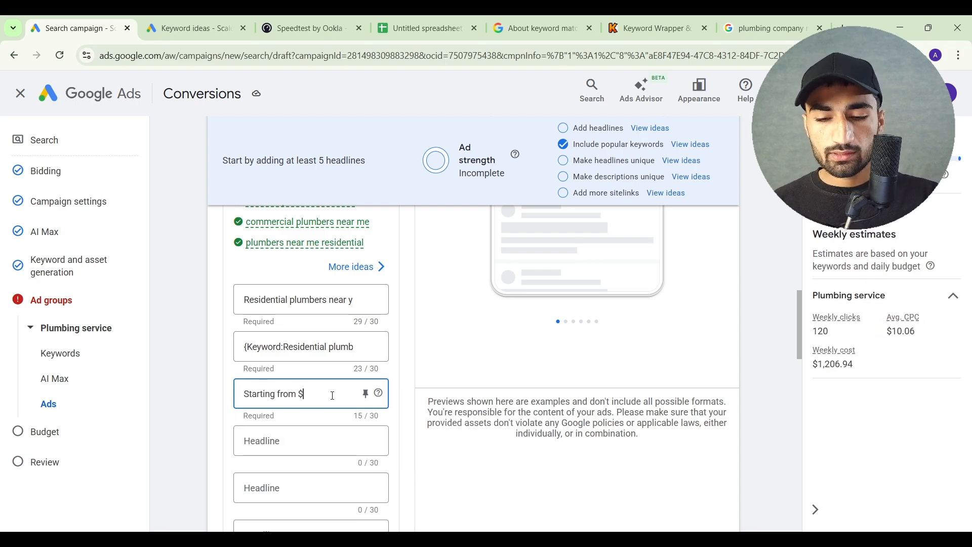
{"action": "type", "text": "200"}
{"action": "left_click", "coordinate": [320, 416]}
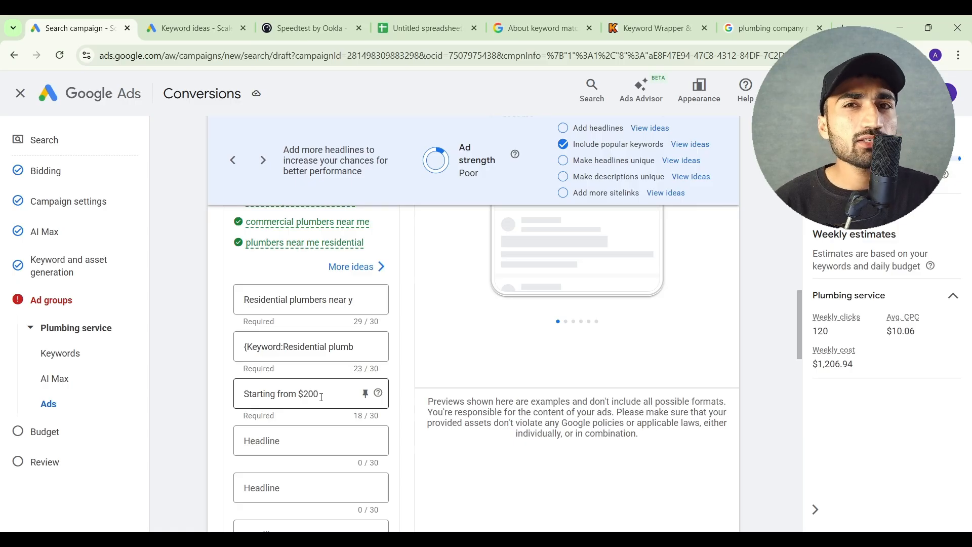
Enter "Get Free Estimate" as the ad's fourth headline
{"action": "scroll", "coordinate": [322, 397], "scroll_direction": "down", "scroll_amount": 1}
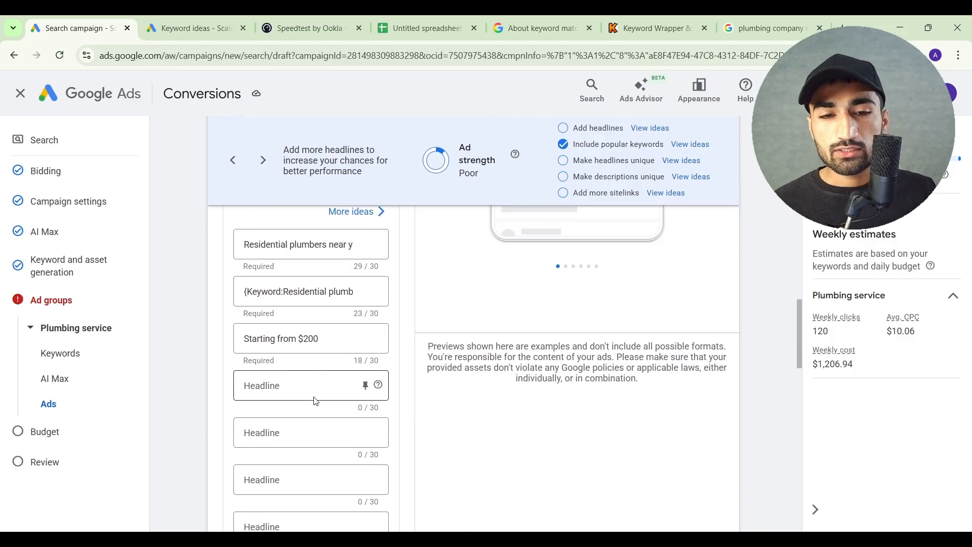
{"action": "left_click", "coordinate": [307, 398]}
{"action": "type", "text": "Get"}
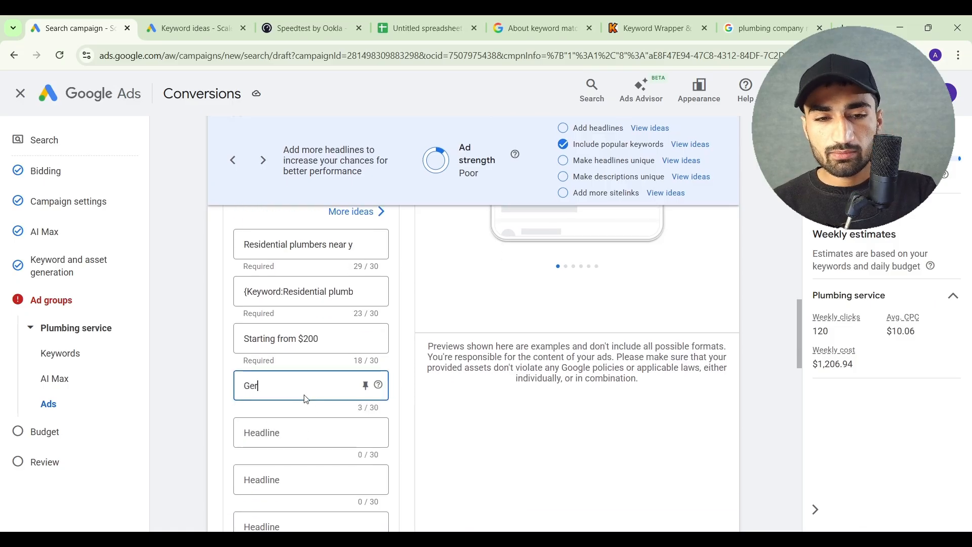
{"action": "type", "text": " Free Estimate"}
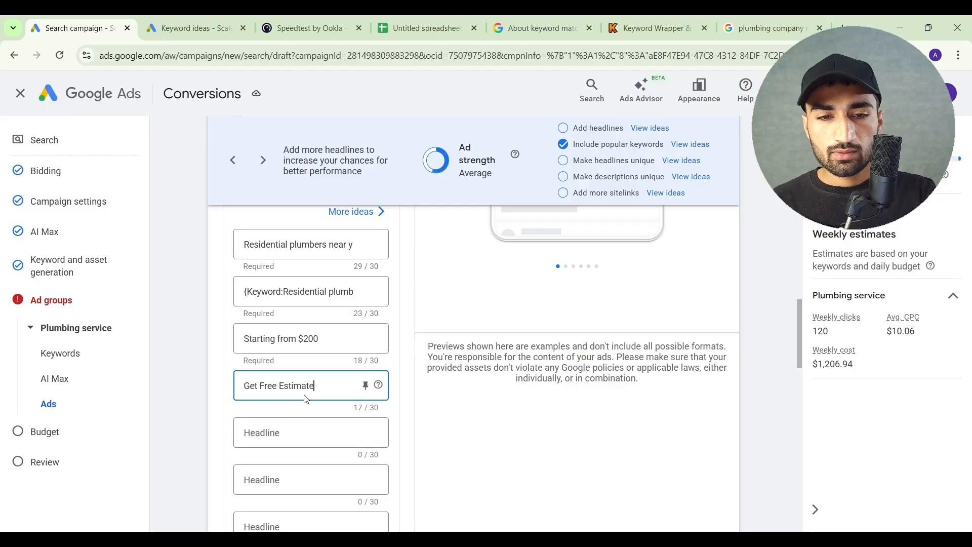
Enter "10% Off for New Customers" as the ad's fifth headline
{"action": "left_click", "coordinate": [315, 429]}
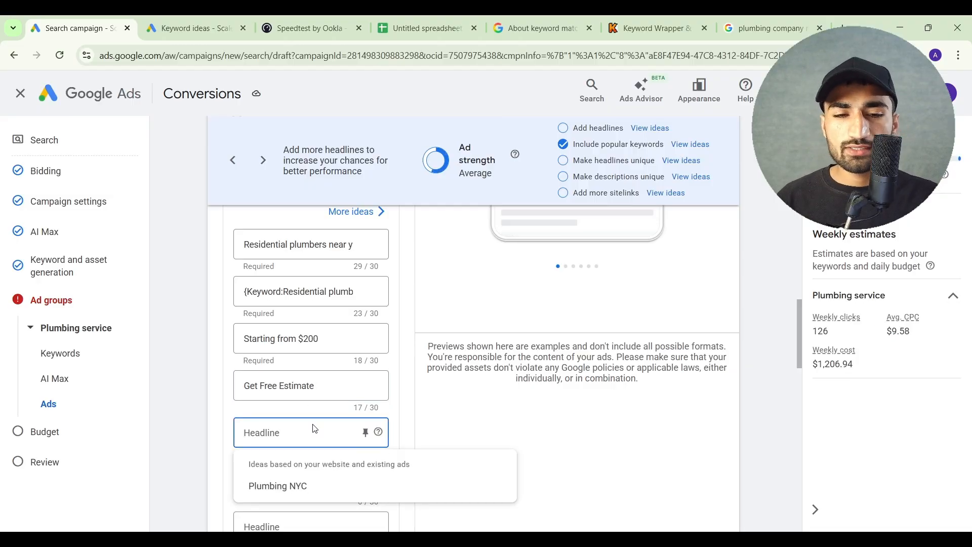
{"action": "type", "text": "1"}
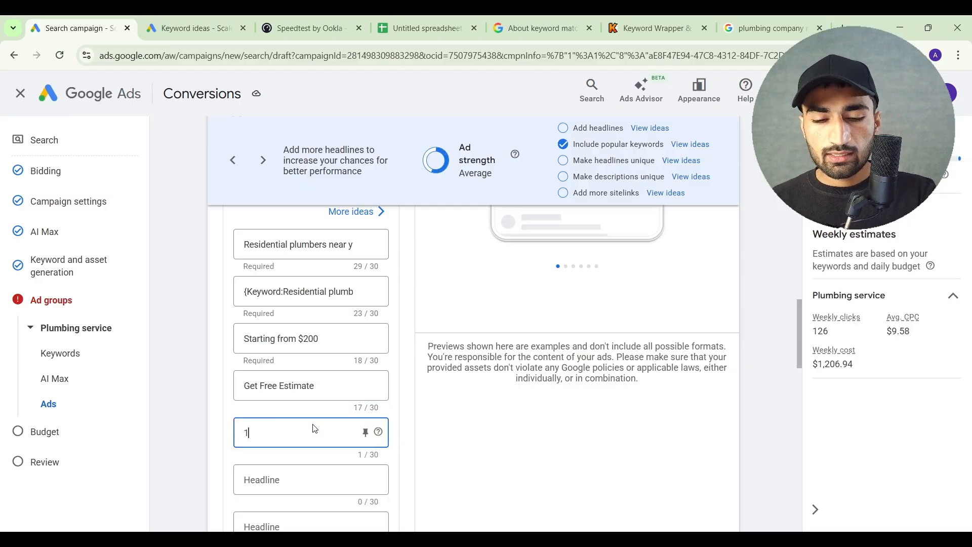
{"action": "type", "text": "0% Of"}
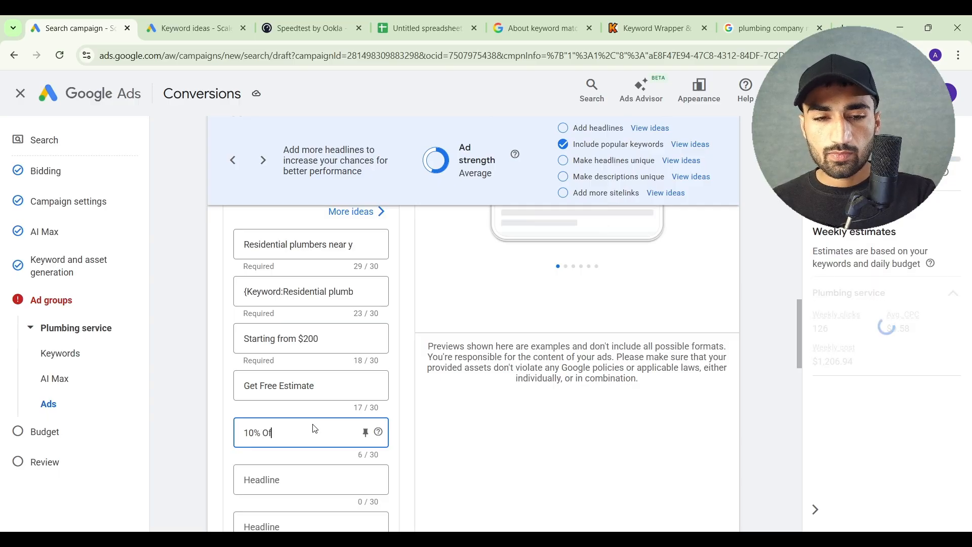
{"action": "type", "text": "f for New Customers"}
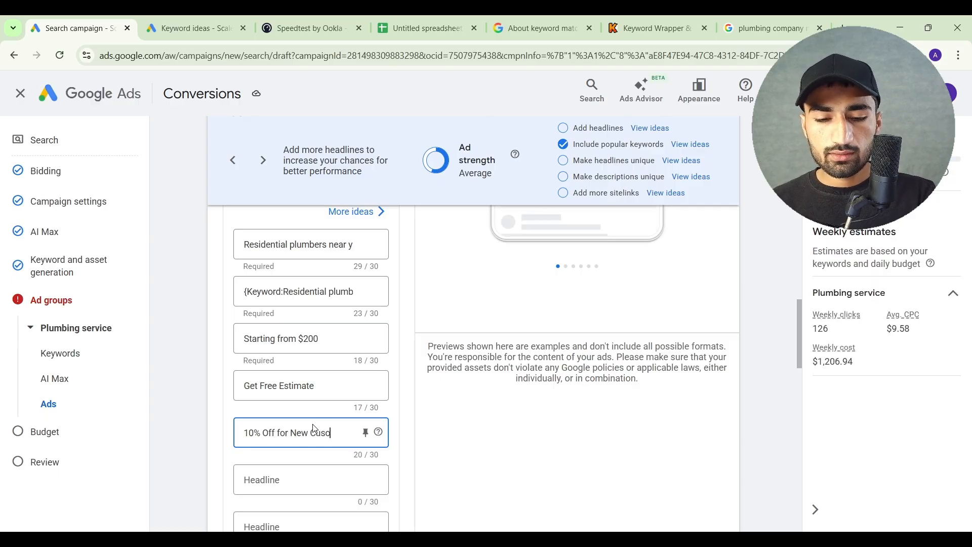
{"action": "left_click", "coordinate": [314, 491]}
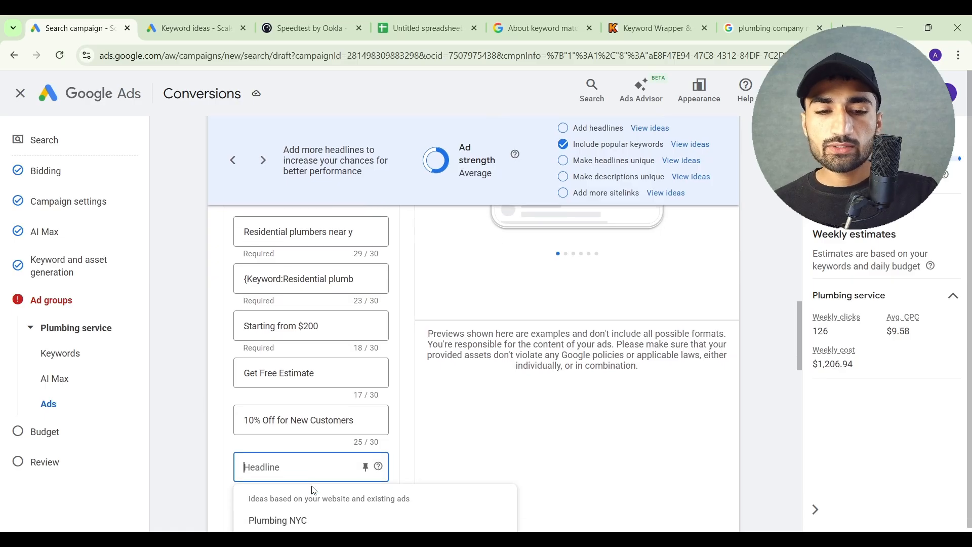
Review the ad's entered headlines, the remaining empty headline fields and the description fields with their suggested ideas
{"action": "left_click", "coordinate": [408, 451]}
{"action": "scroll", "coordinate": [409, 450], "scroll_direction": "up", "scroll_amount": 1}
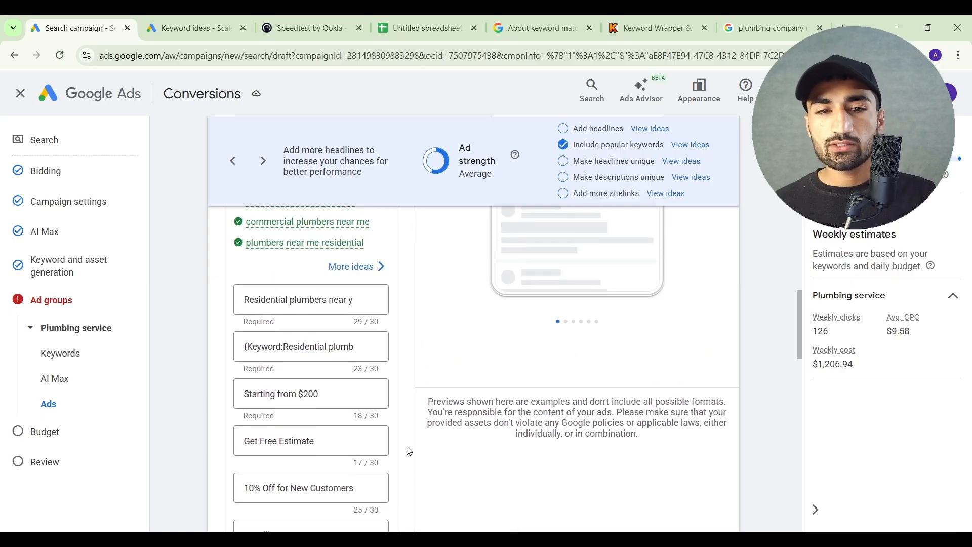
{"action": "scroll", "coordinate": [418, 354], "scroll_direction": "down", "scroll_amount": 1}
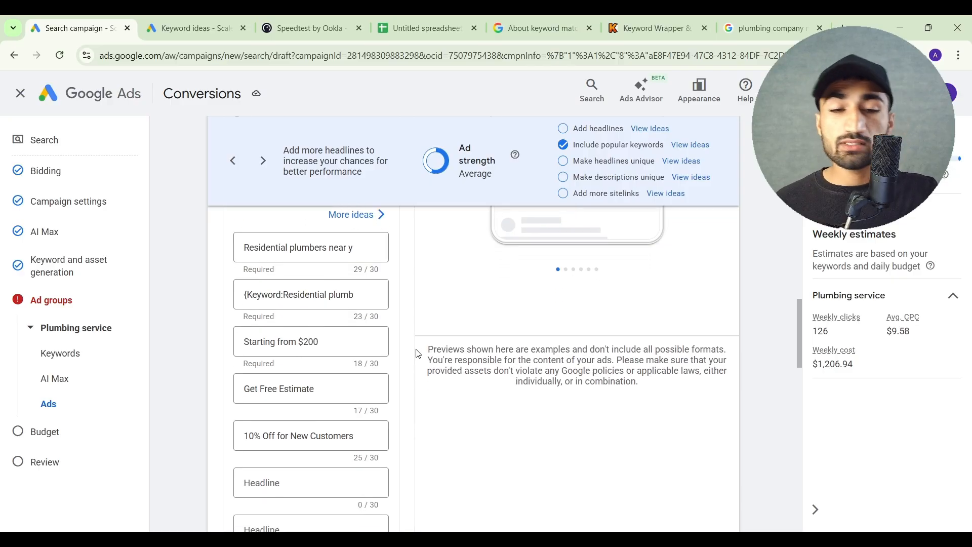
{"action": "left_click", "coordinate": [303, 341]}
{"action": "triple_click", "coordinate": [302, 341]}
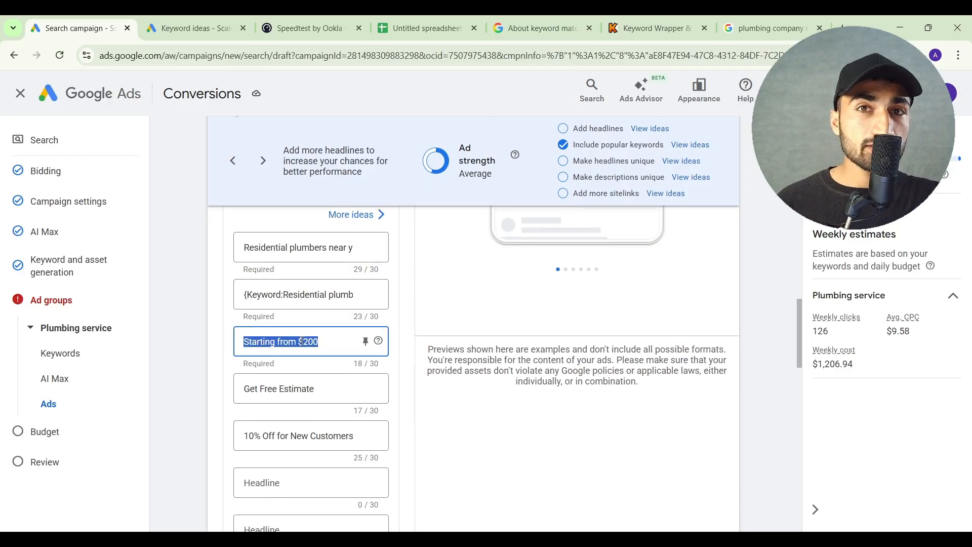
{"action": "left_click", "coordinate": [408, 360]}
{"action": "scroll", "coordinate": [409, 361], "scroll_direction": "down", "scroll_amount": 6}
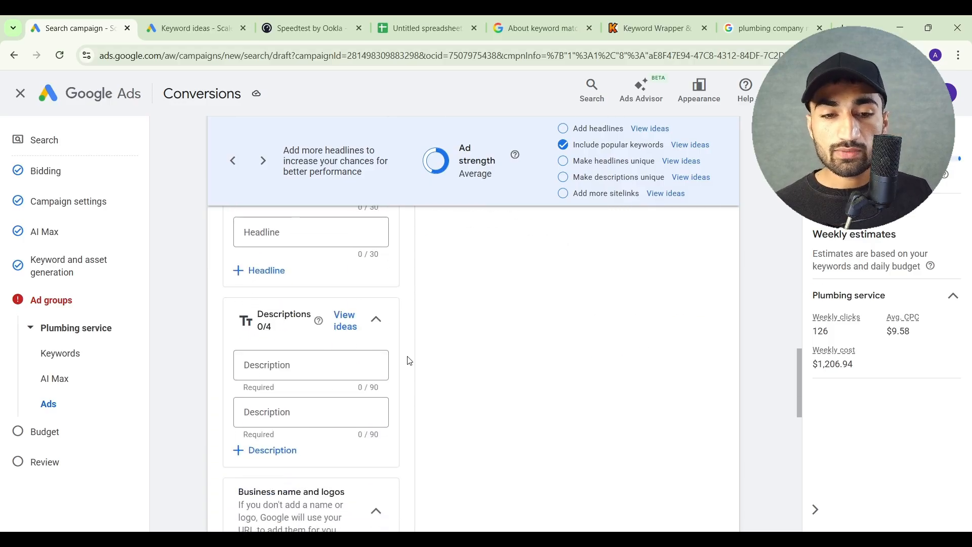
{"action": "scroll", "coordinate": [409, 361], "scroll_direction": "down", "scroll_amount": 1}
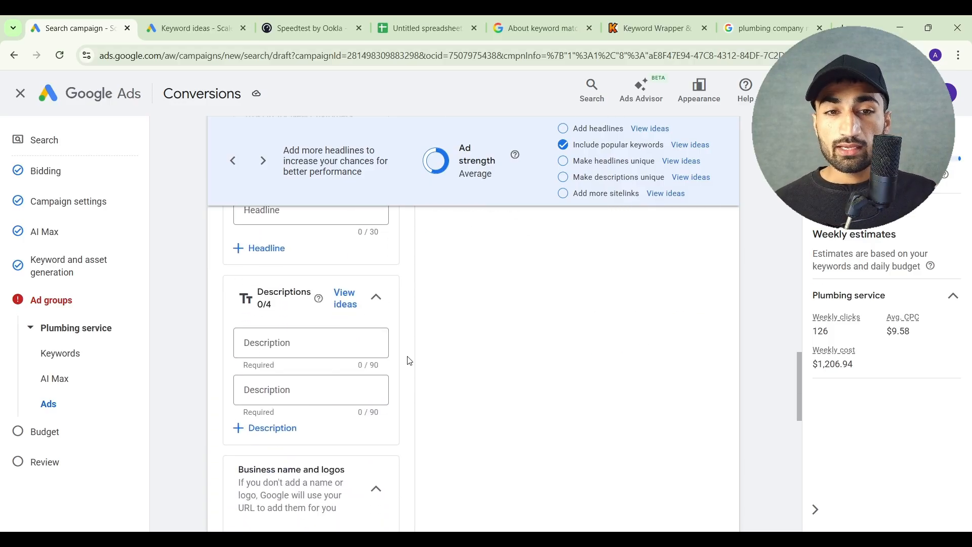
{"action": "scroll", "coordinate": [409, 361], "scroll_direction": "up", "scroll_amount": 4}
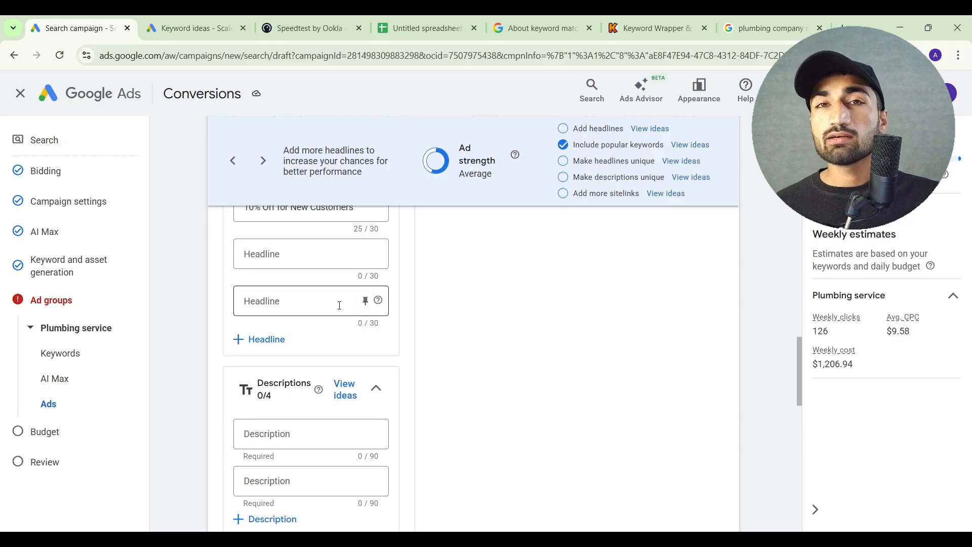
{"action": "scroll", "coordinate": [335, 306], "scroll_direction": "down", "scroll_amount": 3}
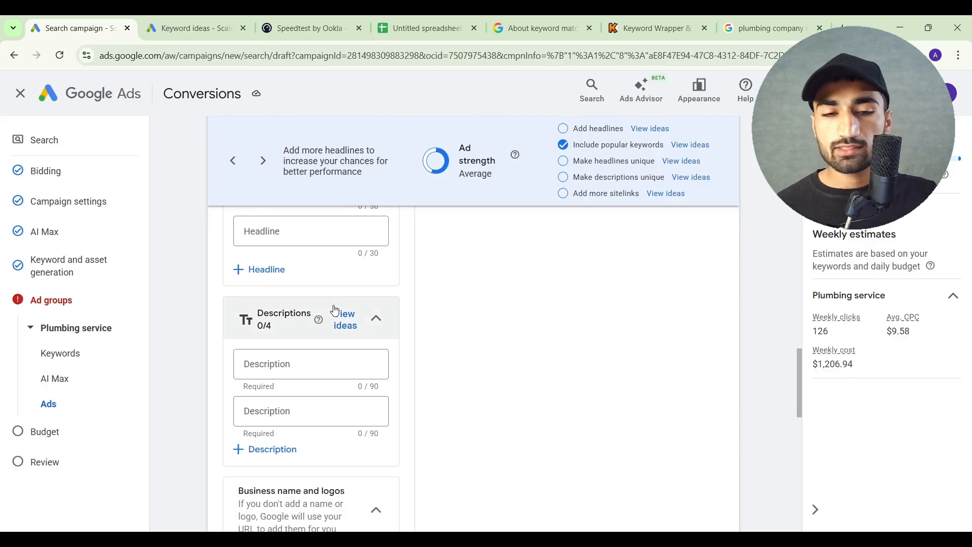
{"action": "left_click", "coordinate": [329, 361]}
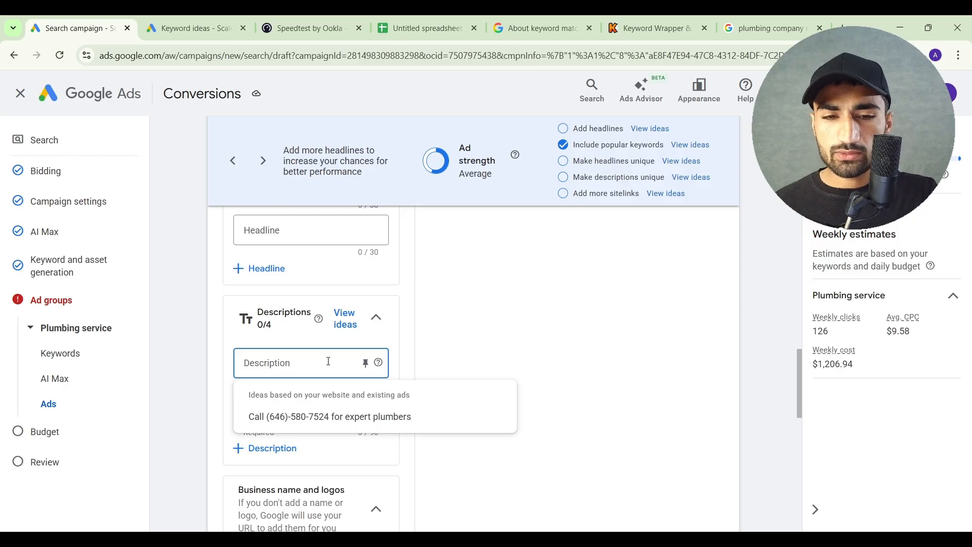
{"action": "left_click", "coordinate": [434, 330]}
{"action": "scroll", "coordinate": [435, 330], "scroll_direction": "up", "scroll_amount": 2}
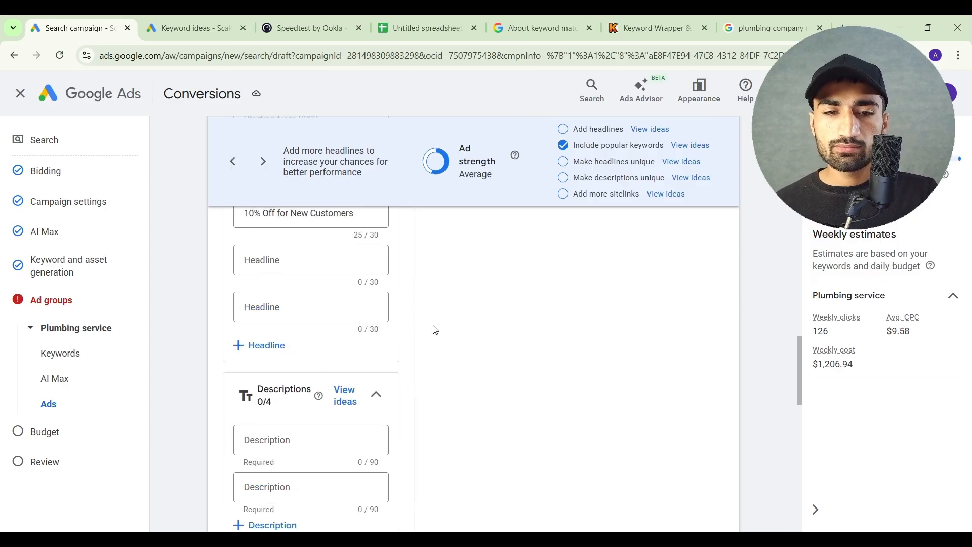
{"action": "scroll", "coordinate": [384, 410], "scroll_direction": "down", "scroll_amount": 1}
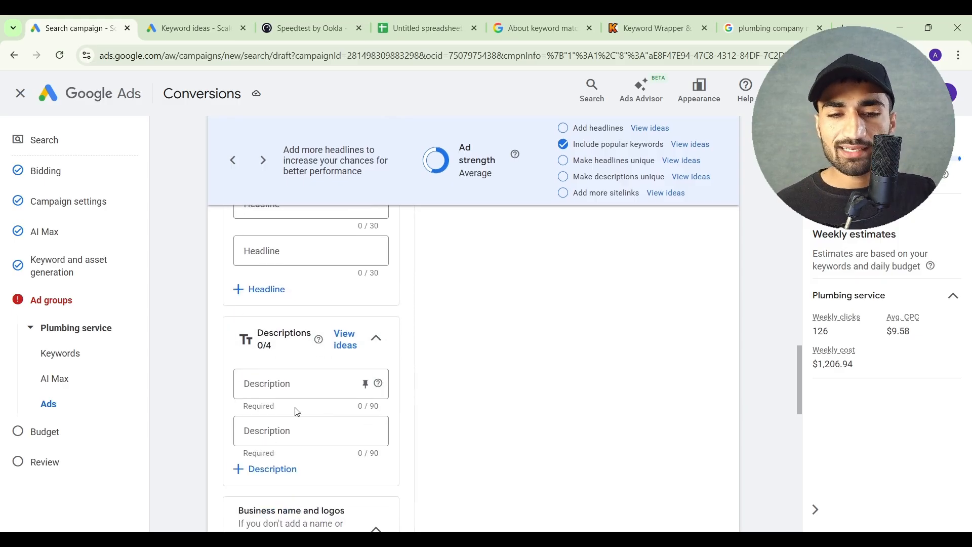
Enter "Top Rated Plumbing Company in New York. Book now to get 10% Off." as the ad's first description
{"action": "left_click", "coordinate": [299, 383]}
{"action": "scroll", "coordinate": [421, 342], "scroll_direction": "up", "scroll_amount": 3}
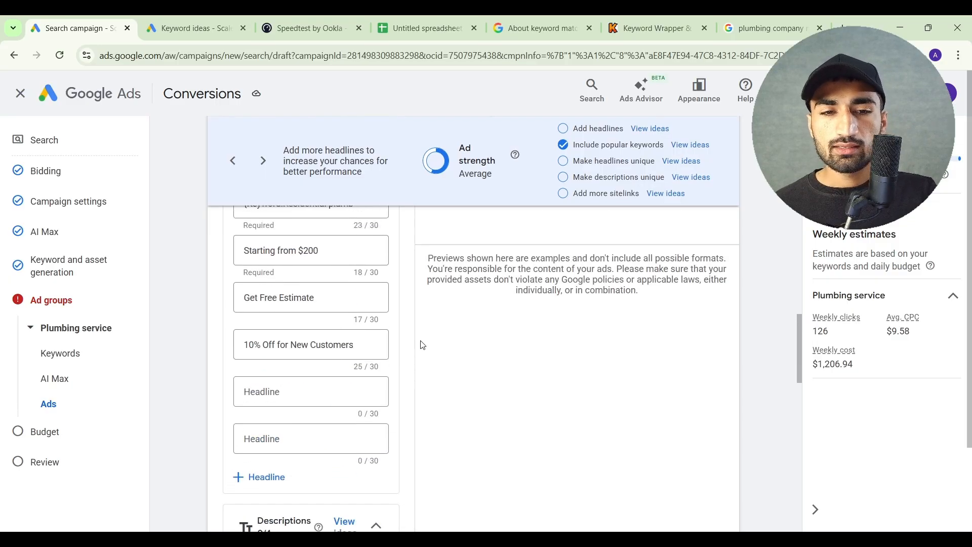
{"action": "scroll", "coordinate": [401, 381], "scroll_direction": "down", "scroll_amount": 1}
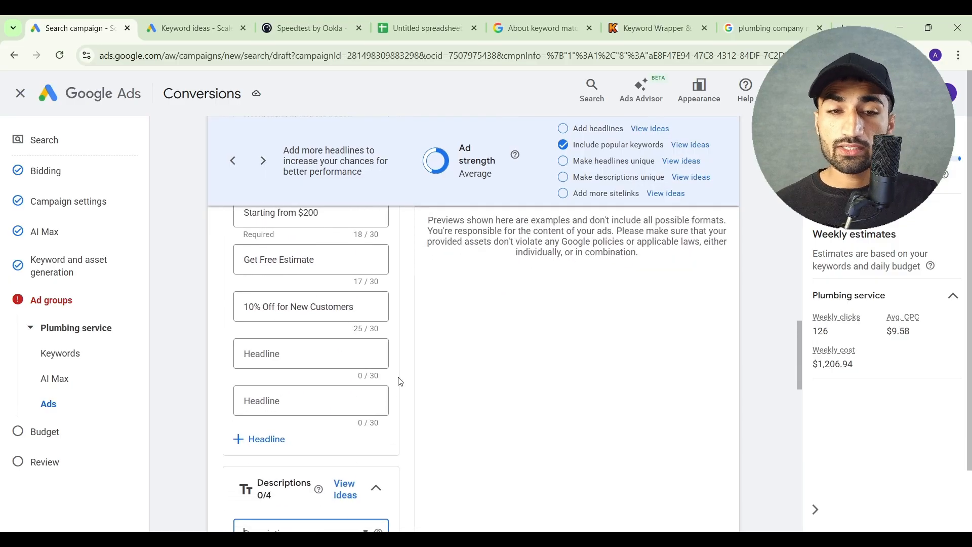
{"action": "scroll", "coordinate": [400, 381], "scroll_direction": "down", "scroll_amount": 4}
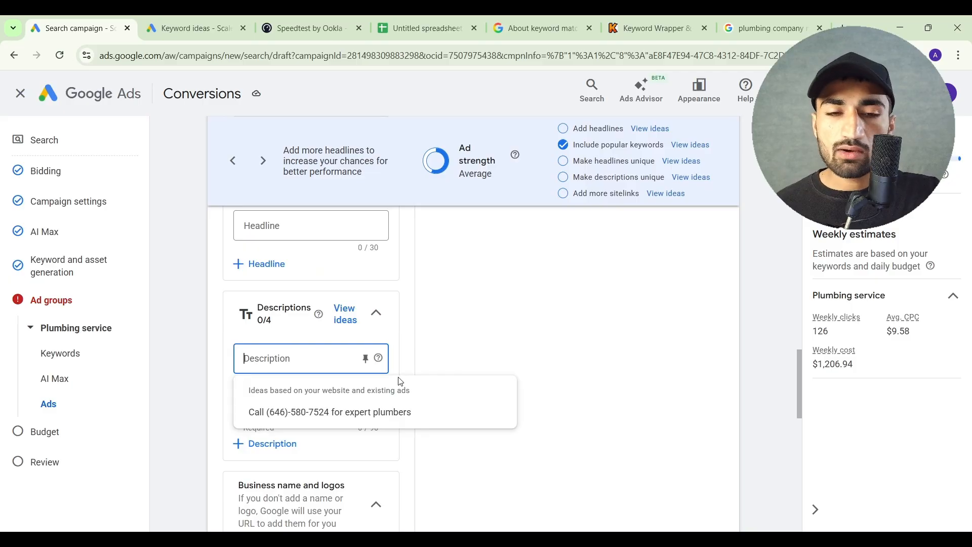
{"action": "left_click", "coordinate": [306, 357]}
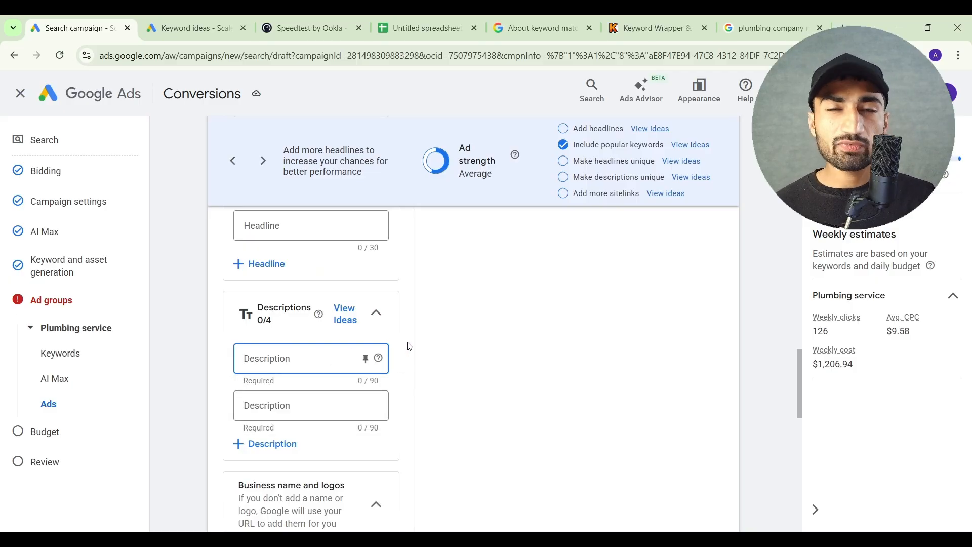
{"action": "type", "text": "Top R"}
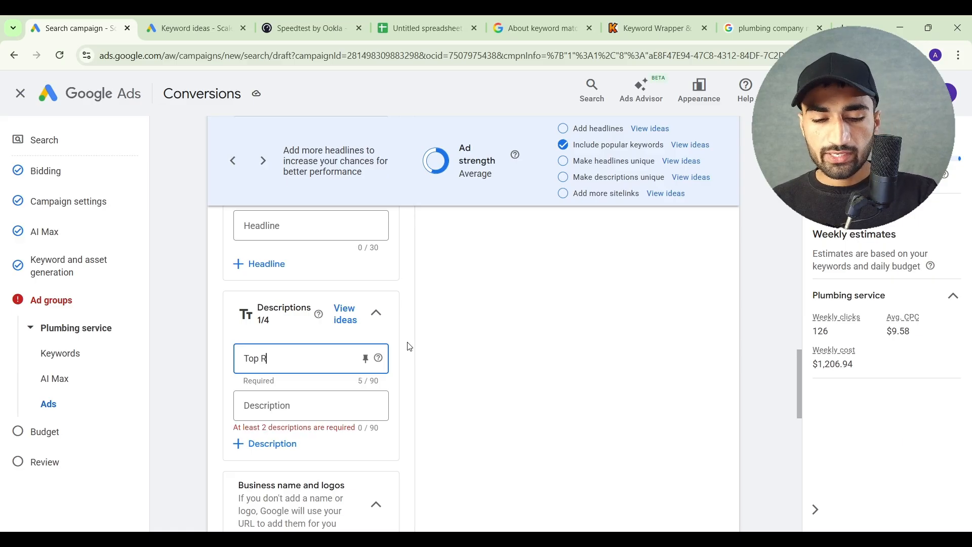
{"action": "type", "text": "ated Plumbing "}
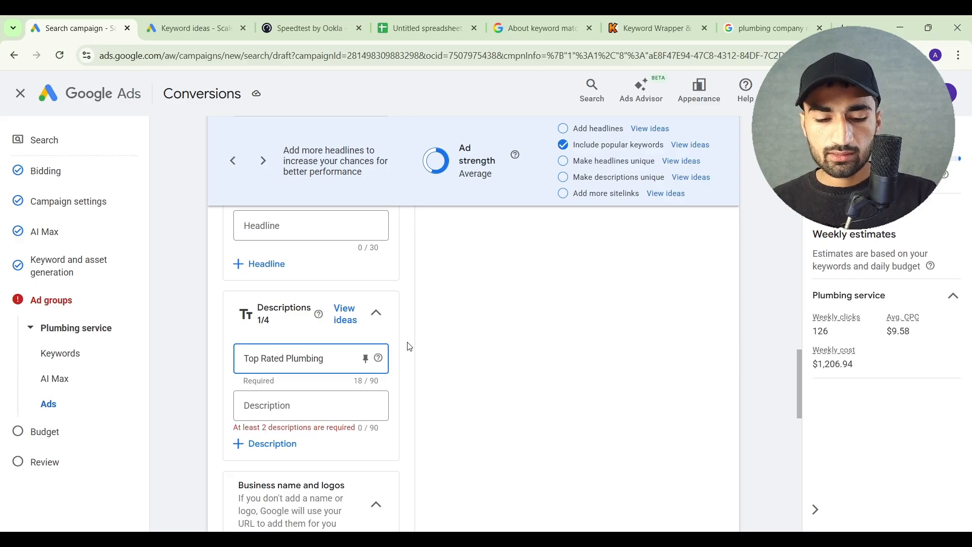
{"action": "type", "text": "Company in"}
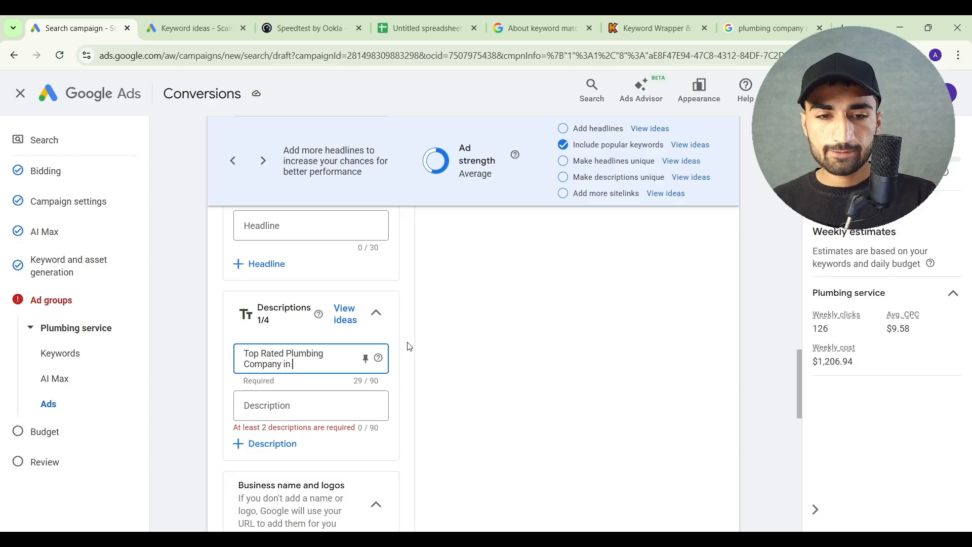
{"action": "type", "text": " New York. Bo"}
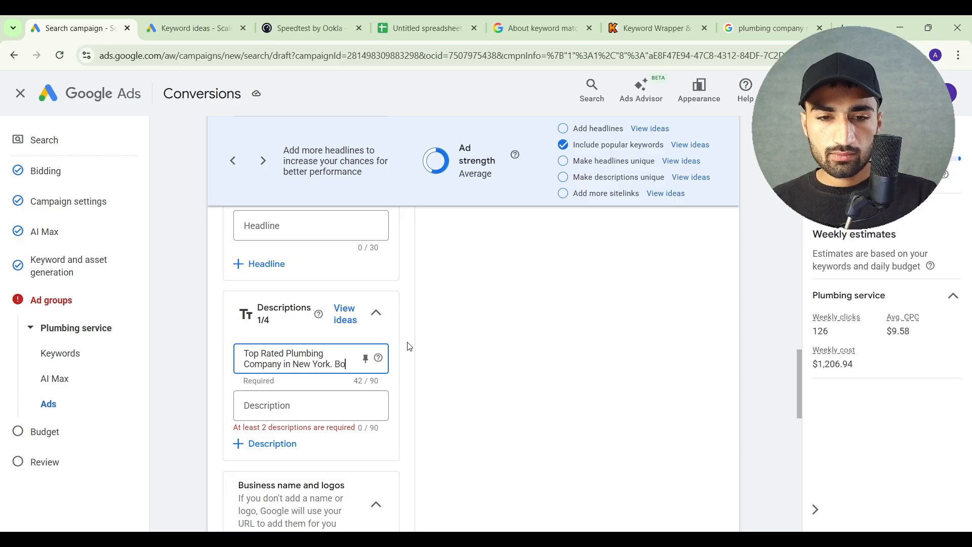
{"action": "type", "text": "ok now to get"}
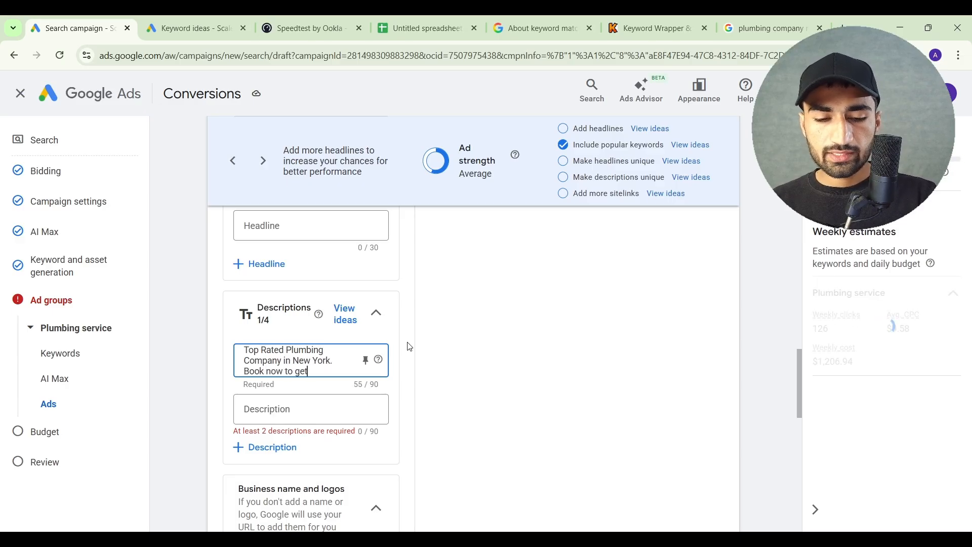
{"action": "type", "text": " 10%"}
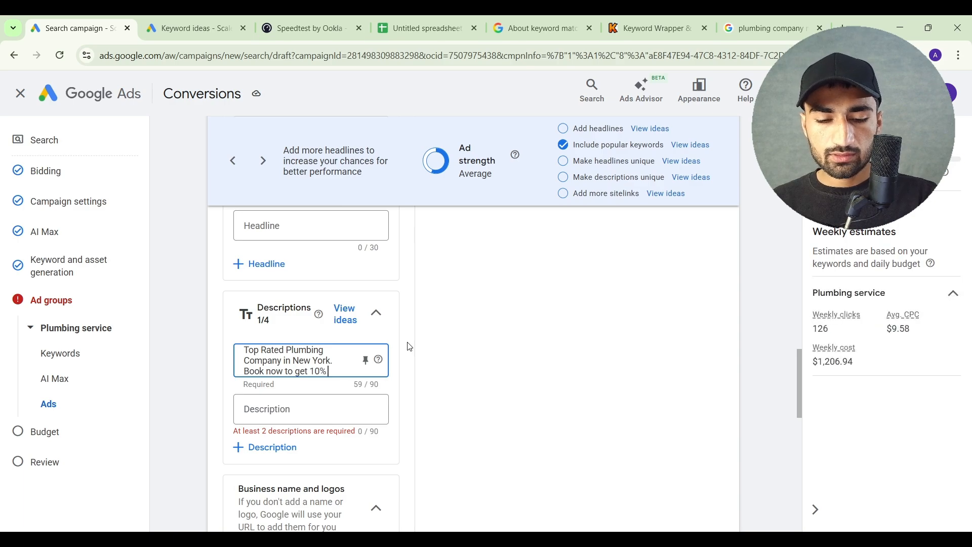
{"action": "type", "text": " Off."}
{"action": "left_click", "coordinate": [429, 358]}
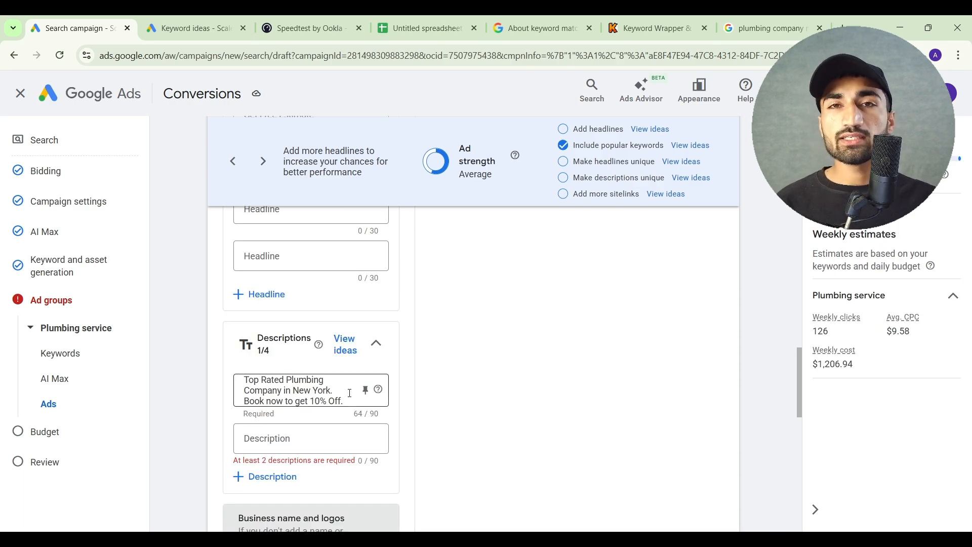
Examine the ad's second description field, the sitelinks and callouts sections, and the additional asset types such as promotions, prices and calls
{"action": "left_click", "coordinate": [320, 435]}
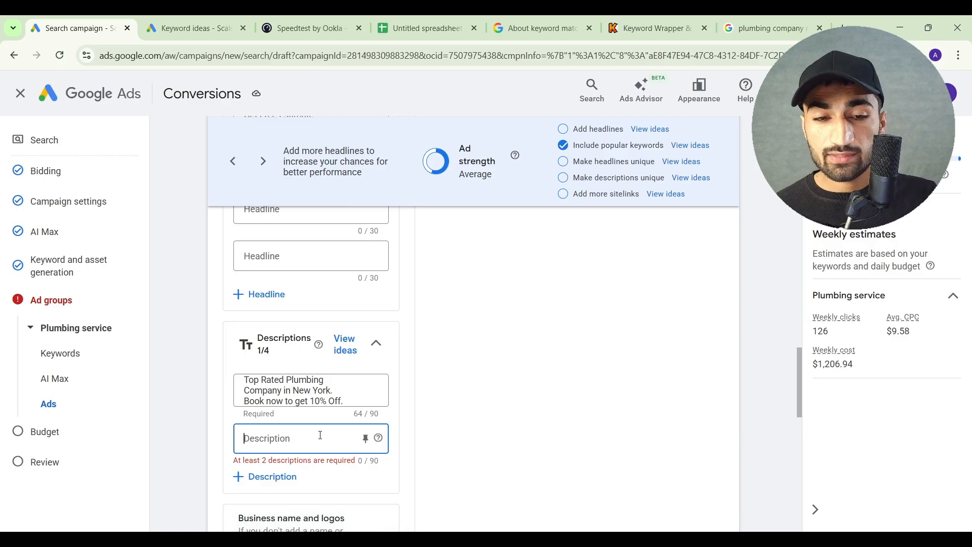
{"action": "left_click", "coordinate": [431, 417]}
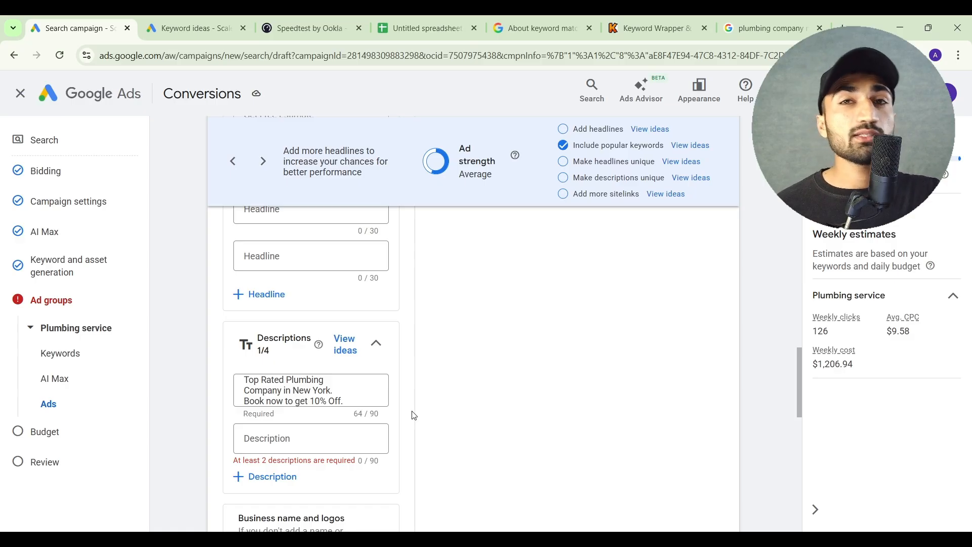
{"action": "scroll", "coordinate": [451, 378], "scroll_direction": "down", "scroll_amount": 4}
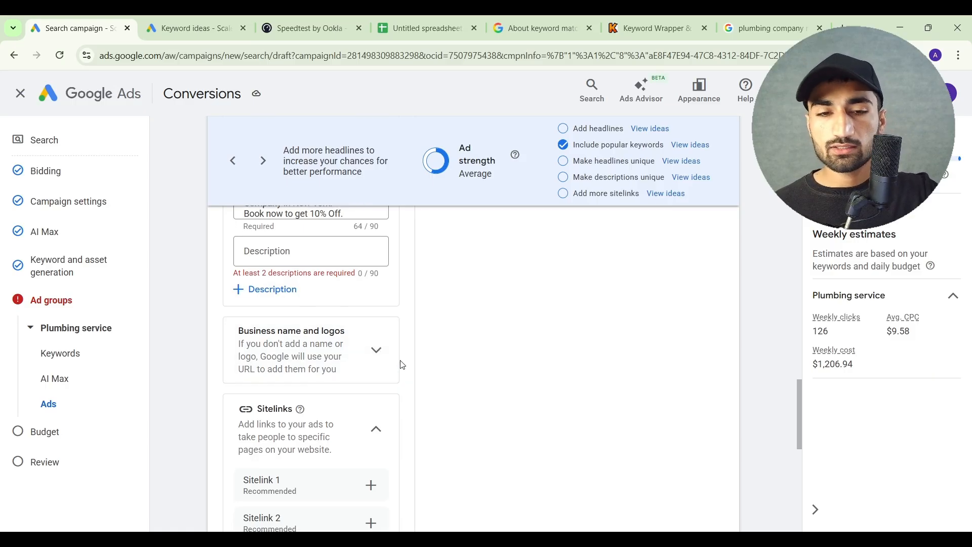
{"action": "scroll", "coordinate": [403, 365], "scroll_direction": "down", "scroll_amount": 3}
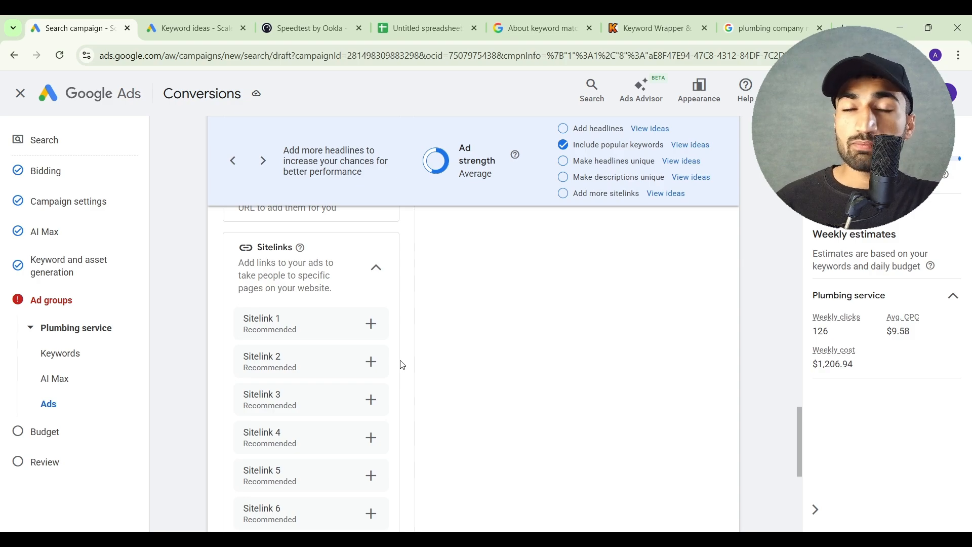
{"action": "scroll", "coordinate": [403, 364], "scroll_direction": "down", "scroll_amount": 5}
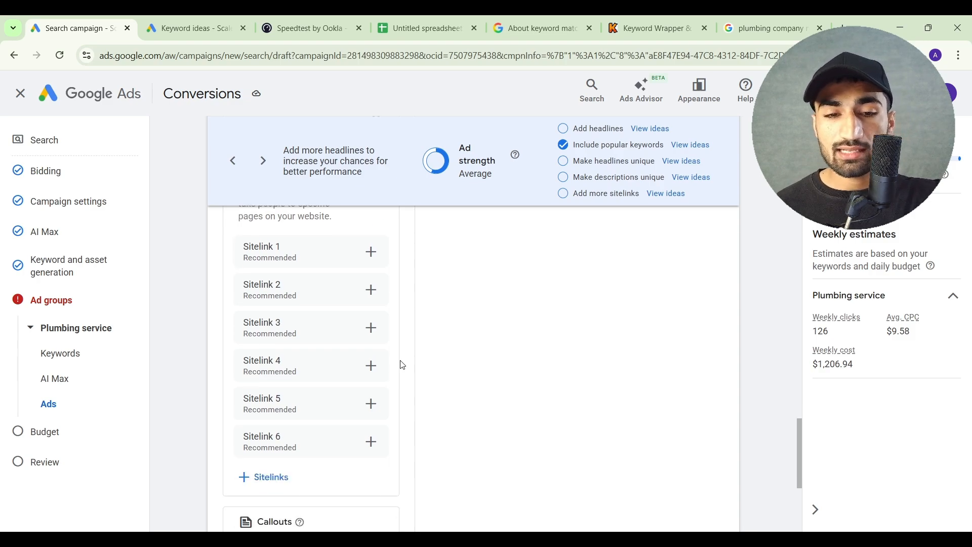
{"action": "left_click", "coordinate": [374, 365]}
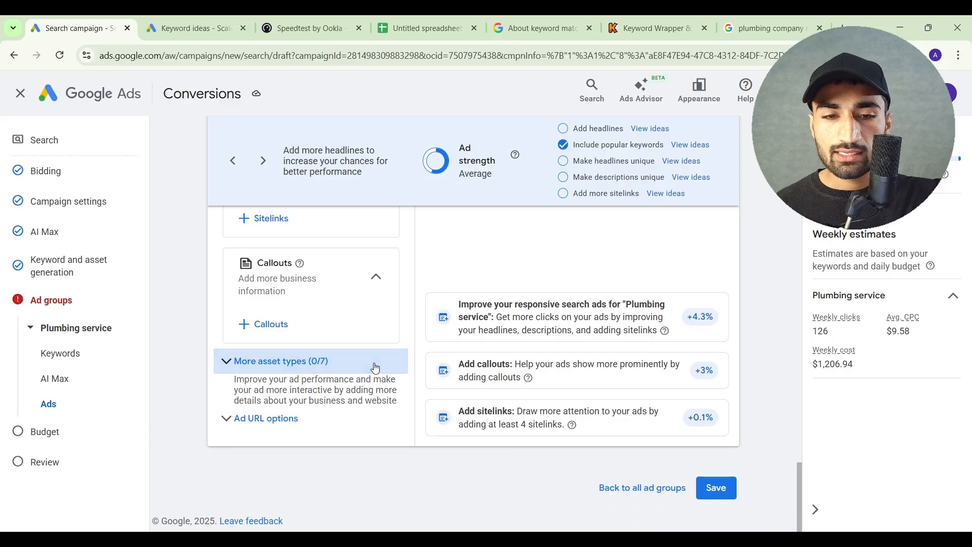
{"action": "scroll", "coordinate": [419, 390], "scroll_direction": "down", "scroll_amount": 2}
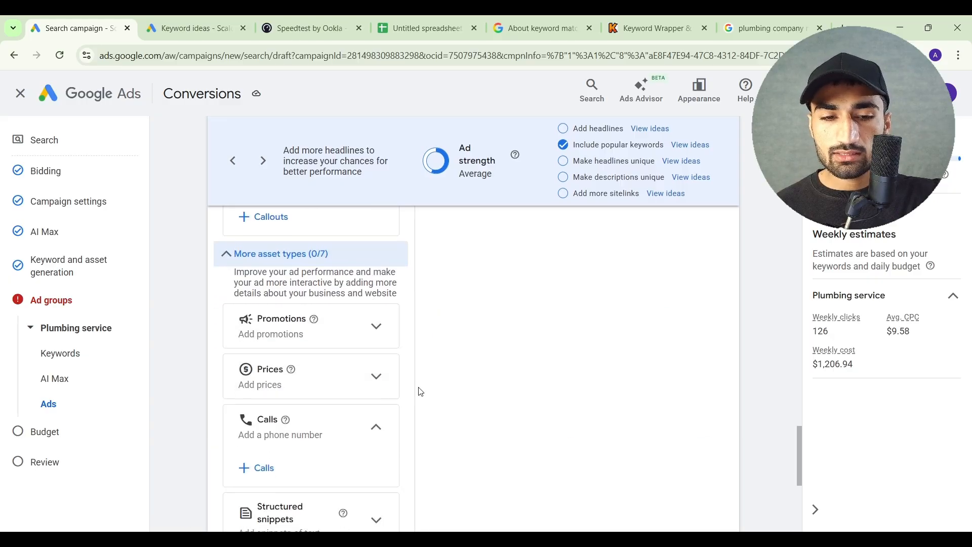
{"action": "scroll", "coordinate": [420, 392], "scroll_direction": "up", "scroll_amount": 7}
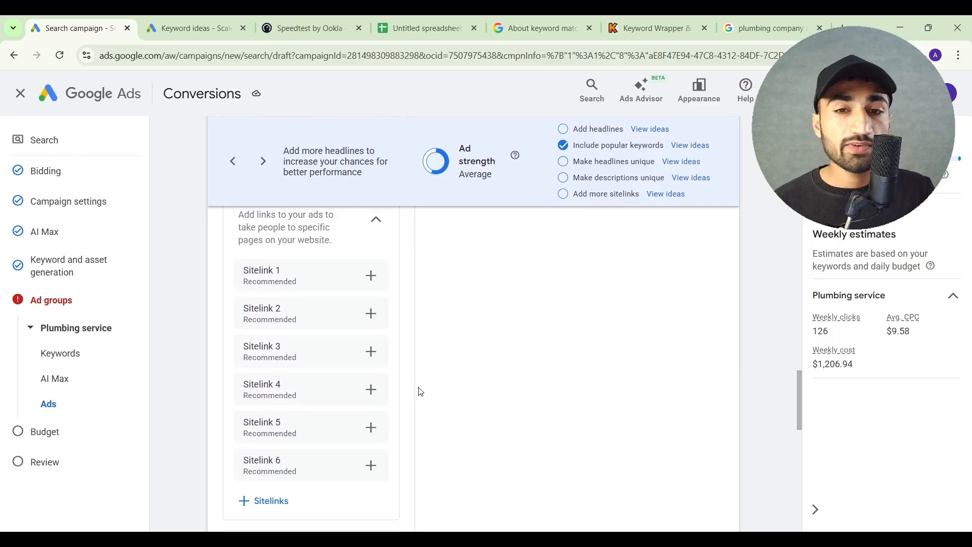
{"action": "scroll", "coordinate": [425, 355], "scroll_direction": "up", "scroll_amount": 2}
{"action": "scroll", "coordinate": [433, 307], "scroll_direction": "down", "scroll_amount": 1}
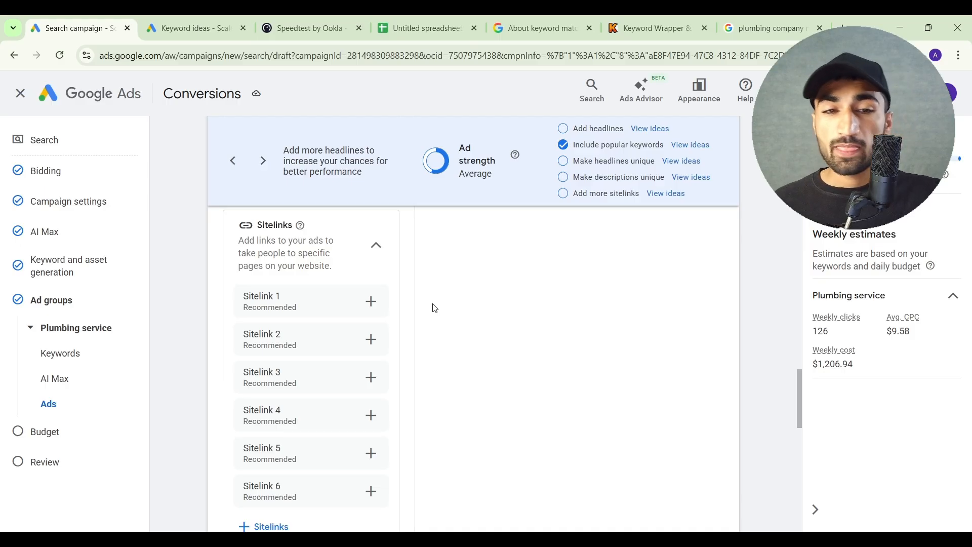
Start creating the ad's first sitelink and enter "Residential Plumbing" as its sitelink text
{"action": "left_click", "coordinate": [377, 305]}
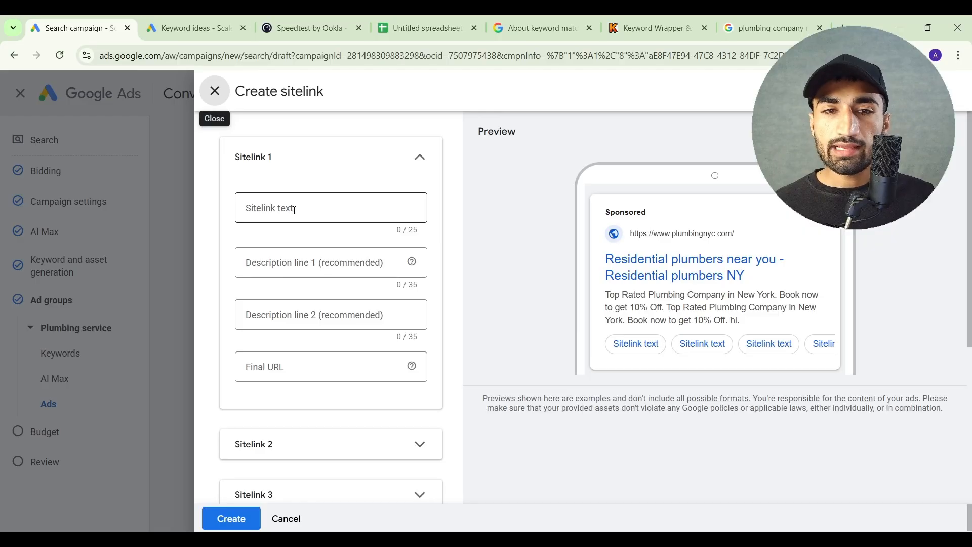
{"action": "left_click", "coordinate": [294, 210]}
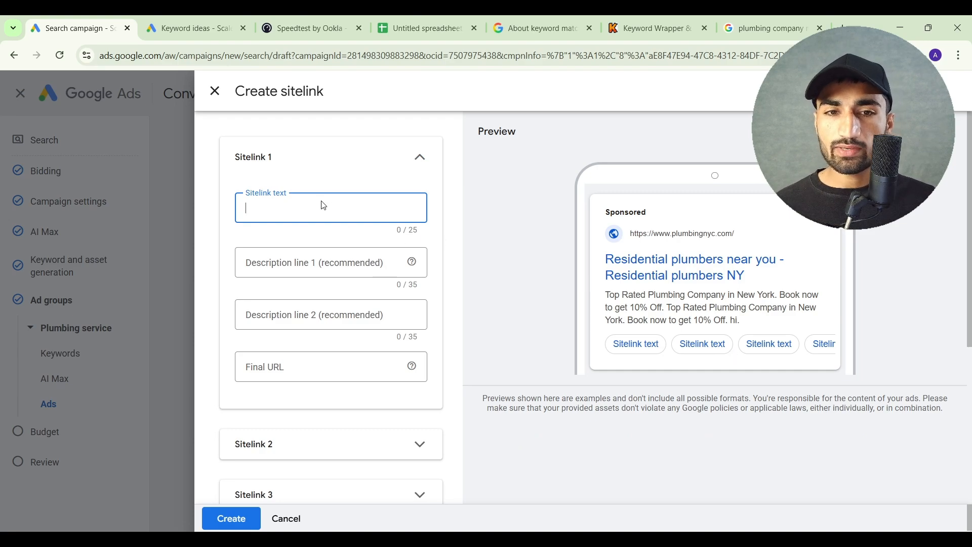
{"action": "type", "text": "Res"}
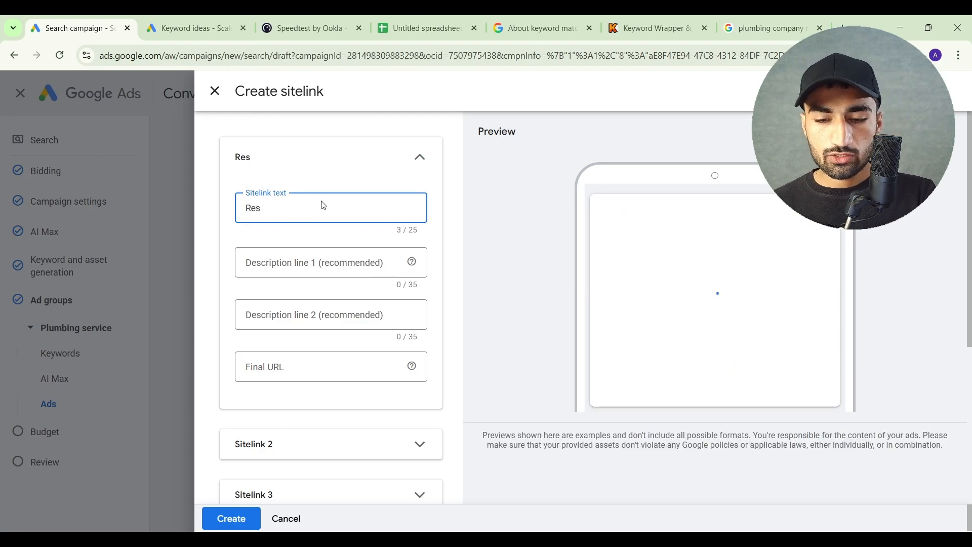
{"action": "type", "text": "idential Plumbing"}
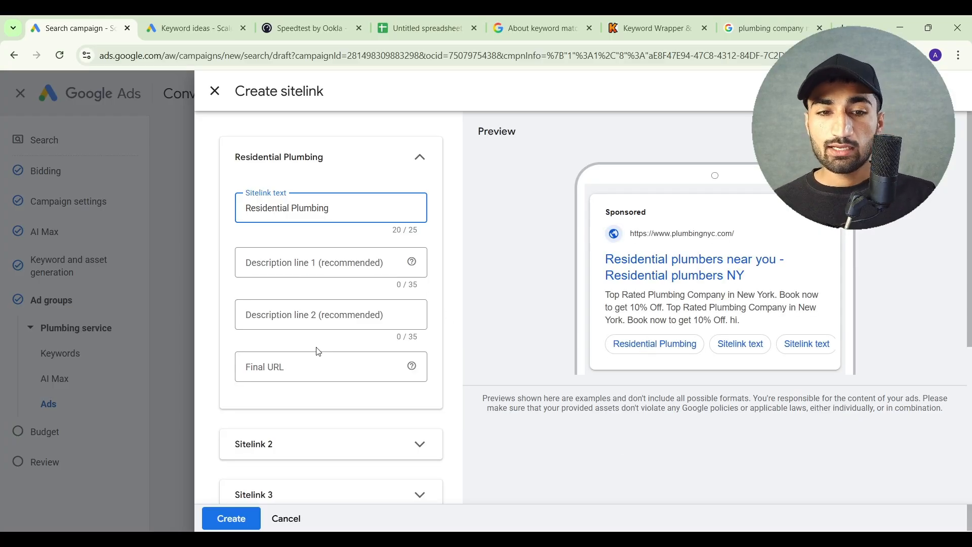
{"action": "left_click", "coordinate": [308, 368]}
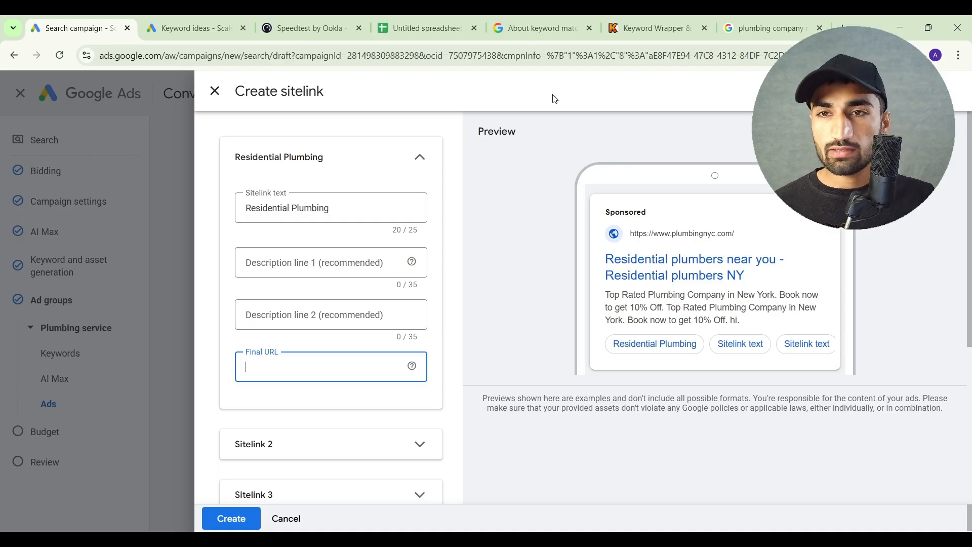
{"action": "left_click", "coordinate": [768, 20]}
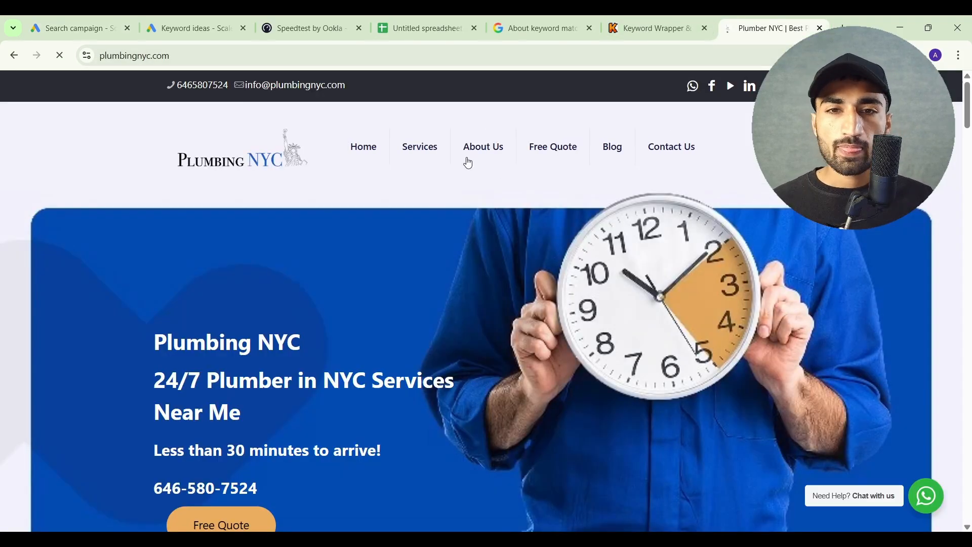
{"action": "mouse_move", "coordinate": [428, 155]}
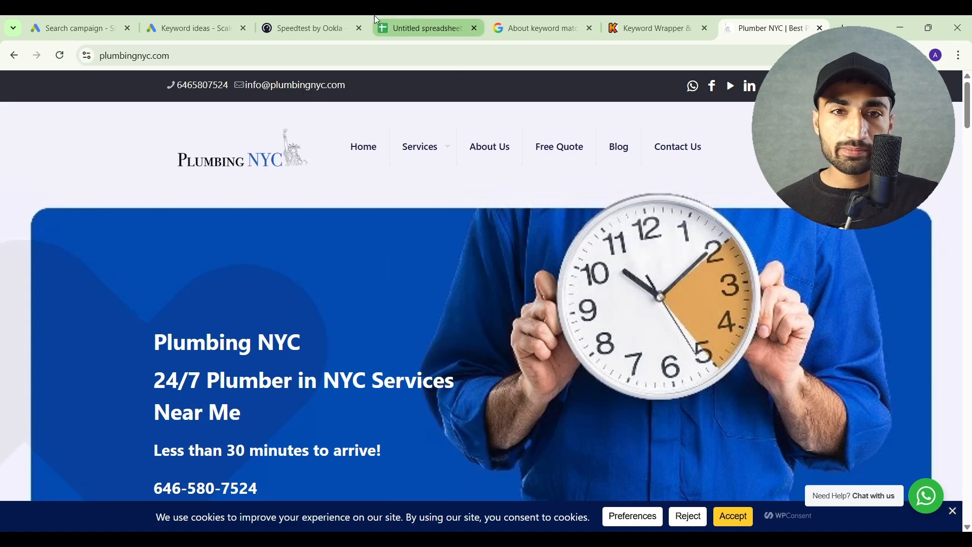
{"action": "left_click", "coordinate": [74, 21]}
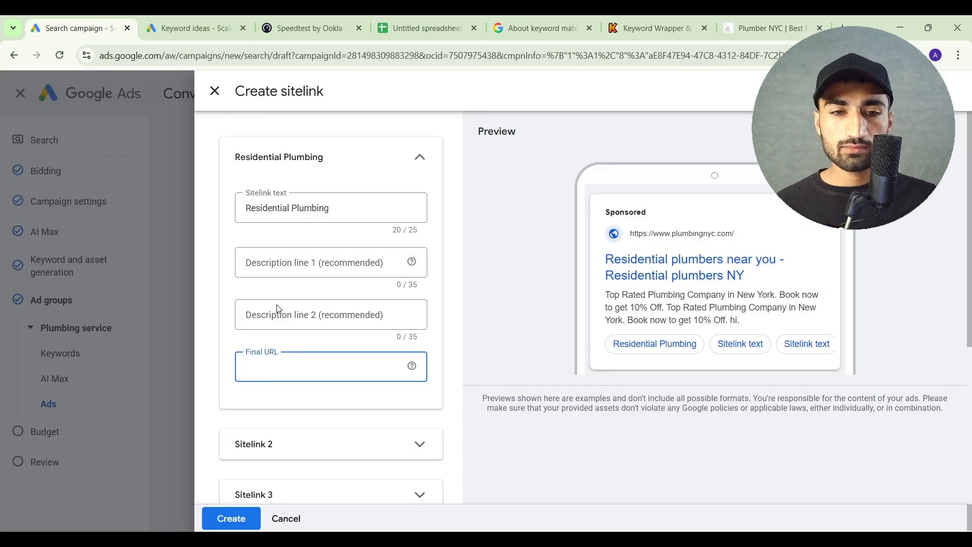
{"action": "type", "text": "https://plumbingnyc.com/residential-plumbing-nyc/"}
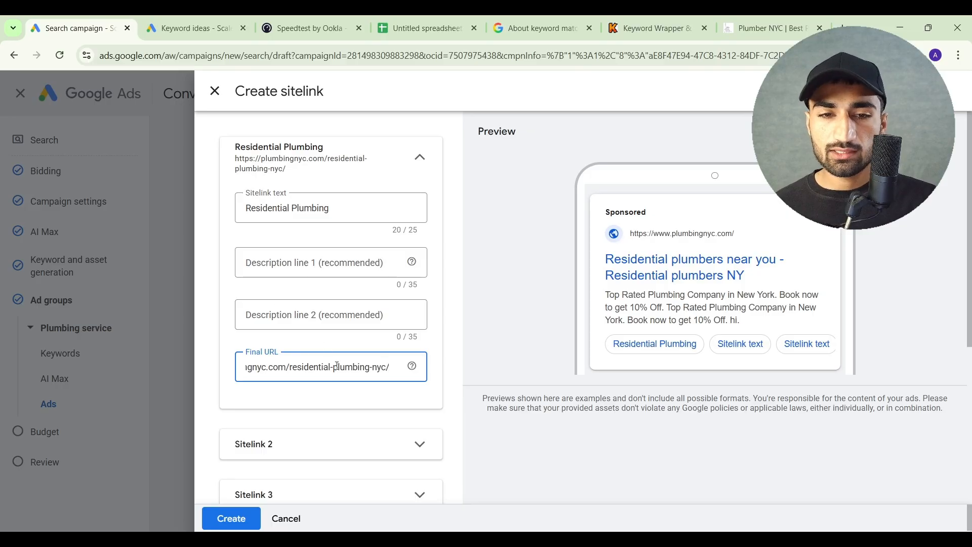
{"action": "left_click", "coordinate": [344, 407]}
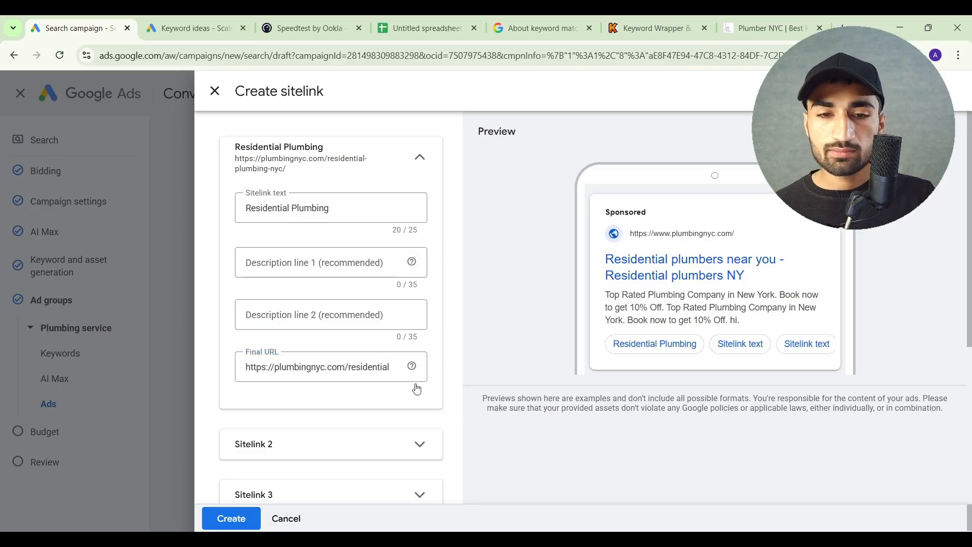
Expand the second sitelink and enter "Commercial Plumbing" as its sitelink text
{"action": "scroll", "coordinate": [421, 407], "scroll_direction": "down", "scroll_amount": 2}
{"action": "left_click", "coordinate": [393, 361]}
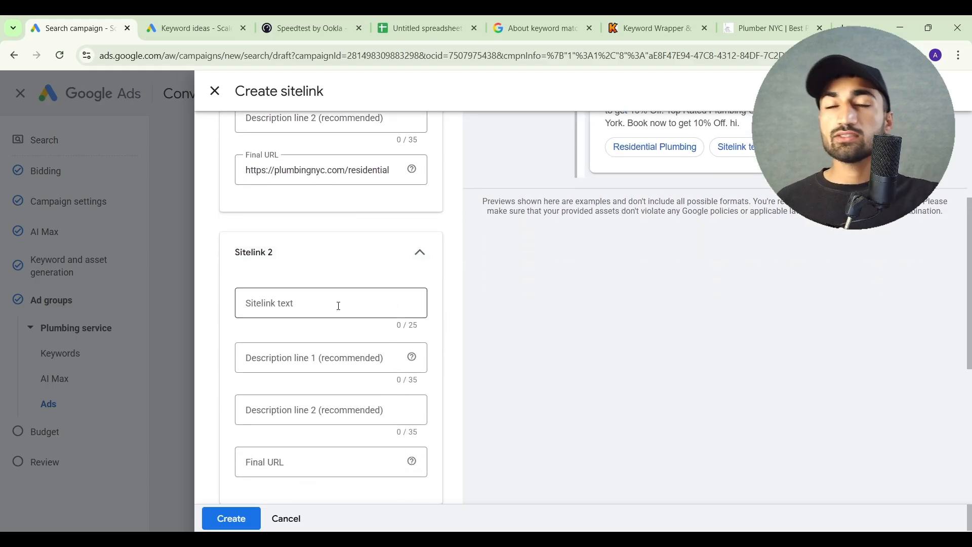
{"action": "scroll", "coordinate": [338, 306], "scroll_direction": "up", "scroll_amount": 2}
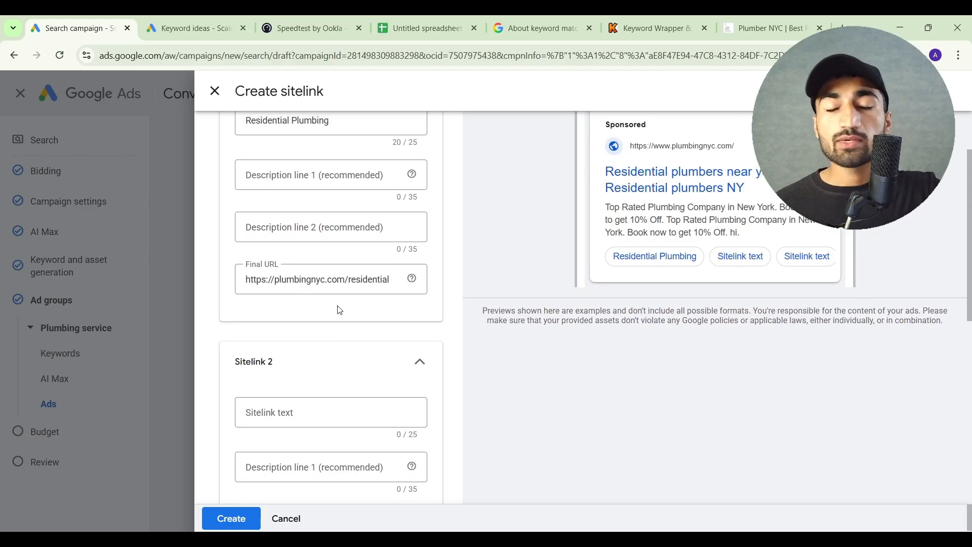
{"action": "scroll", "coordinate": [338, 309], "scroll_direction": "down", "scroll_amount": 2}
{"action": "left_click", "coordinate": [323, 314]}
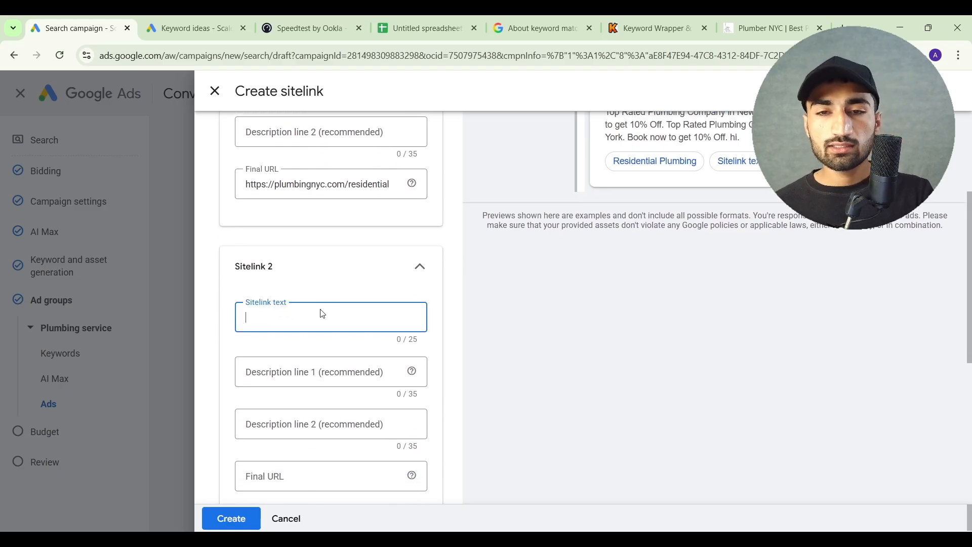
{"action": "type", "text": "Commercial Plumbing"}
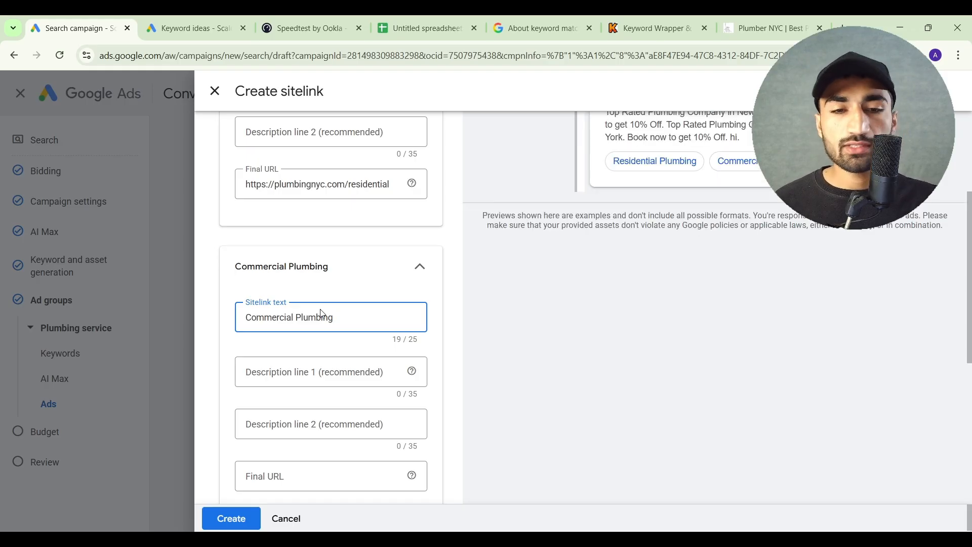
{"action": "scroll", "coordinate": [321, 313], "scroll_direction": "down", "scroll_amount": 1}
{"action": "left_click", "coordinate": [792, 21]}
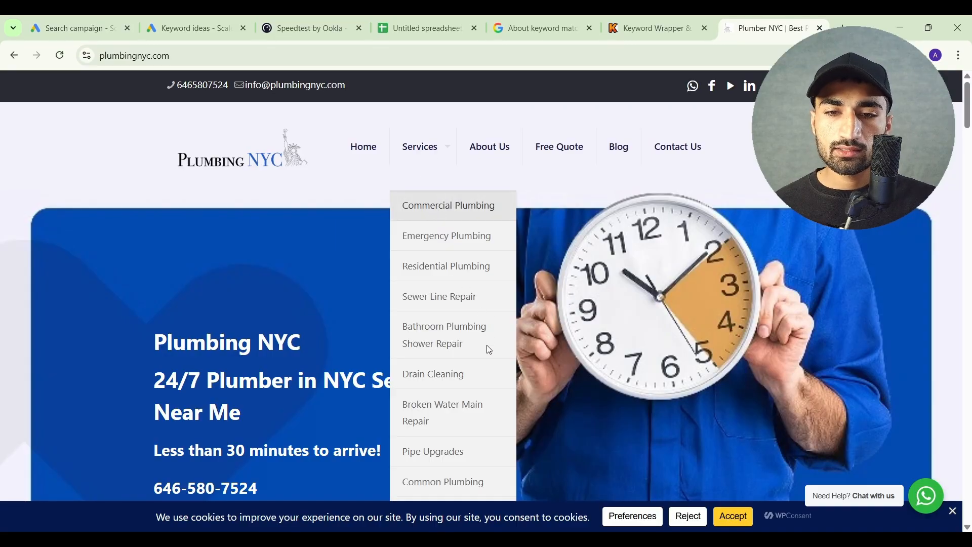
{"action": "left_click", "coordinate": [207, 24]}
{"action": "left_click", "coordinate": [91, 27]}
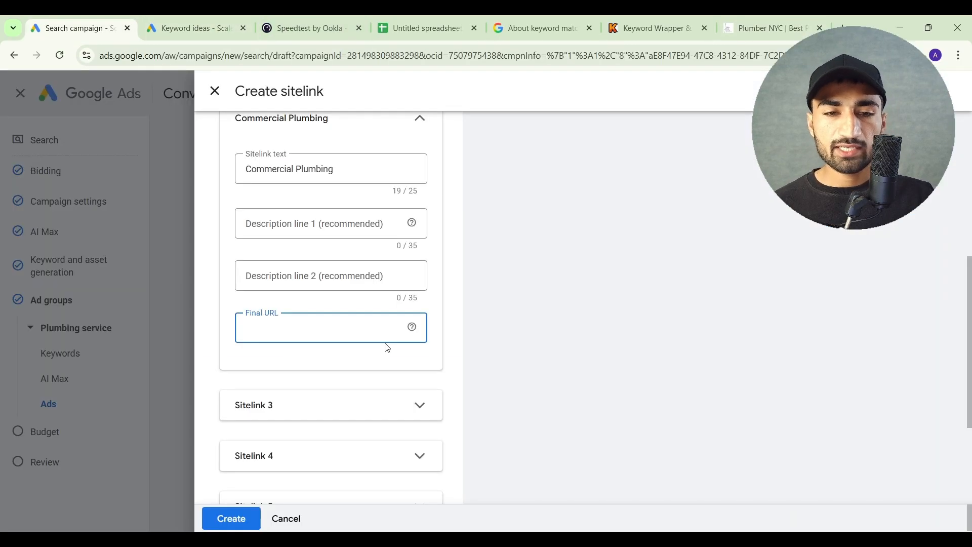
{"action": "type", "text": "https://plumbingnyc.com/commercial-plumbing-nyc/"}
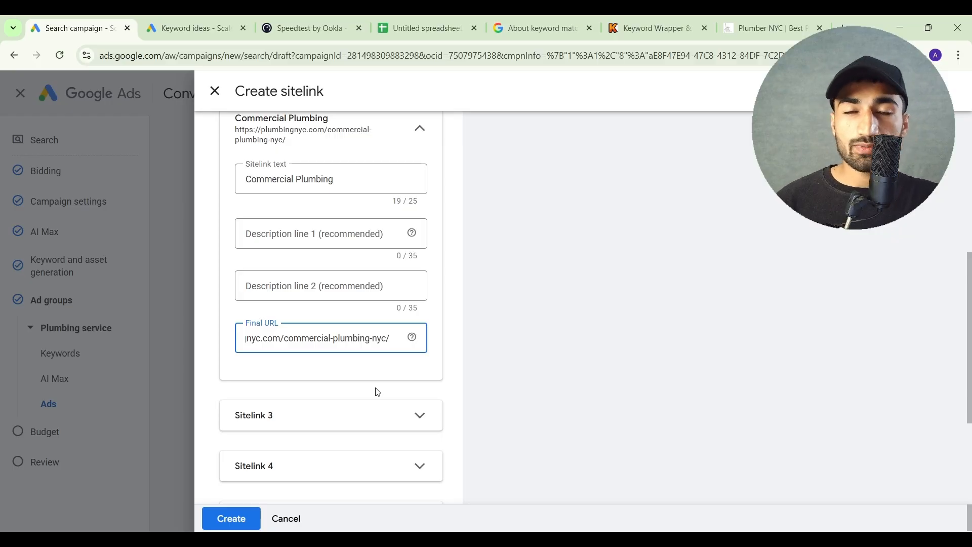
Leave the remaining four sitelinks empty and create the residential and commercial plumbing sitelinks
{"action": "scroll", "coordinate": [377, 392], "scroll_direction": "down", "scroll_amount": 2}
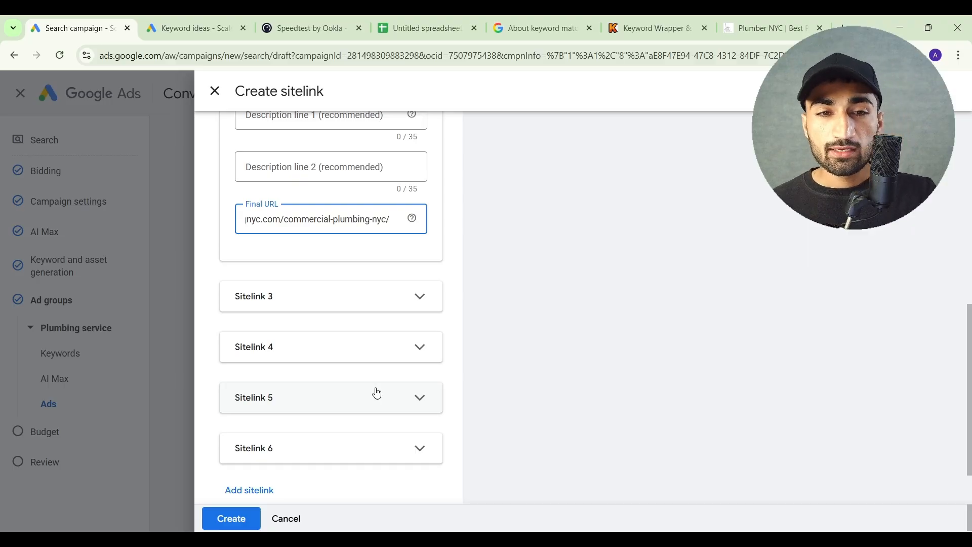
{"action": "scroll", "coordinate": [377, 394], "scroll_direction": "down", "scroll_amount": 1}
{"action": "left_click", "coordinate": [234, 525]}
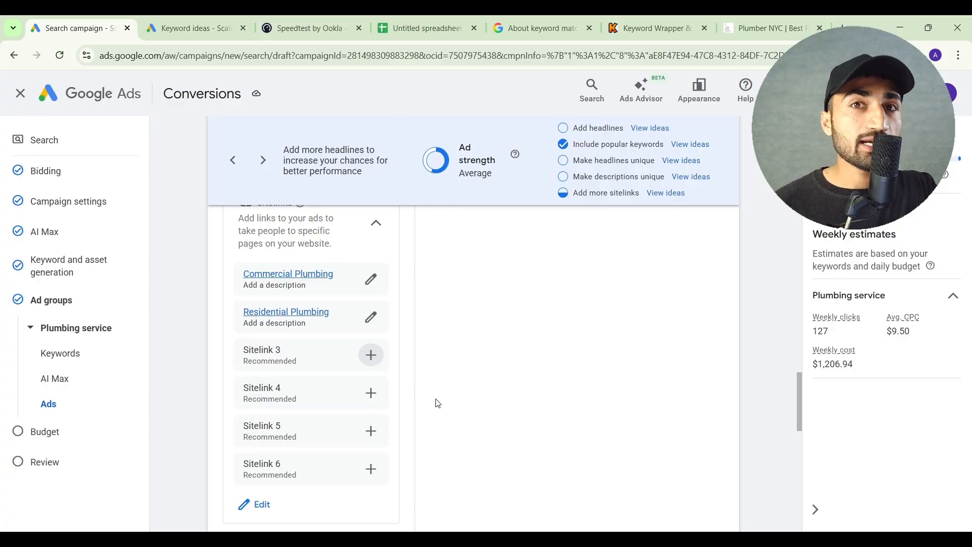
Start adding campaign-level callouts and enter "Free Estimate" and "Get 10% Off" as the first two callout texts
{"action": "scroll", "coordinate": [439, 403], "scroll_direction": "up", "scroll_amount": 1}
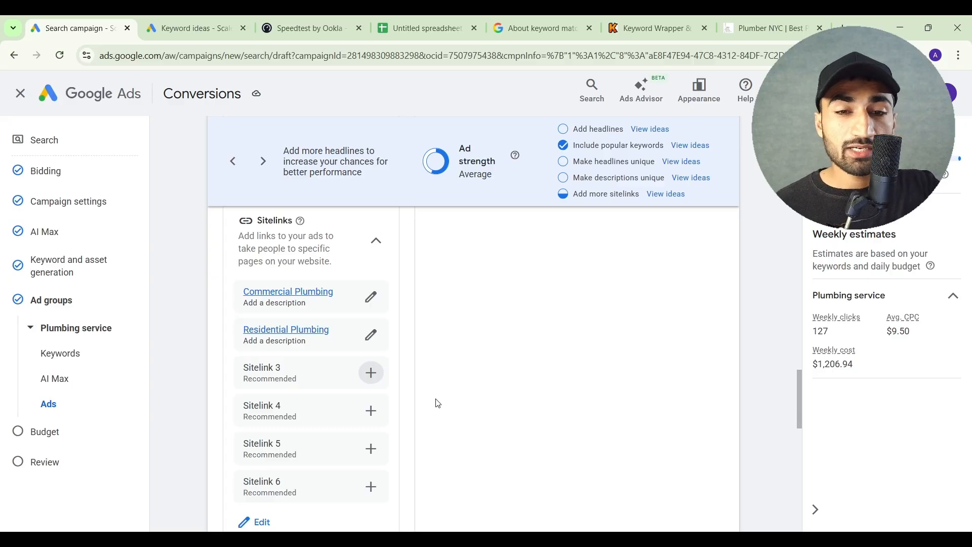
{"action": "scroll", "coordinate": [438, 404], "scroll_direction": "down", "scroll_amount": 5}
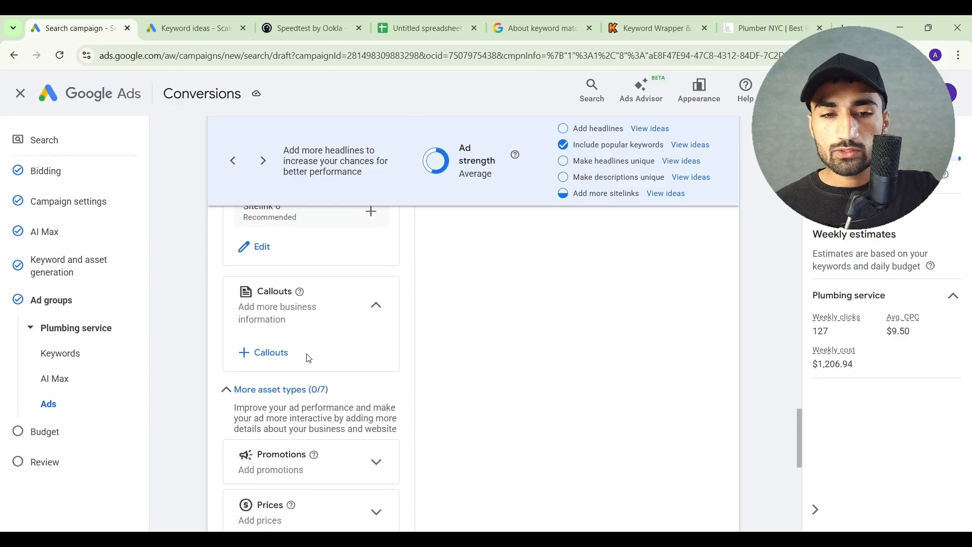
{"action": "left_click", "coordinate": [297, 359]}
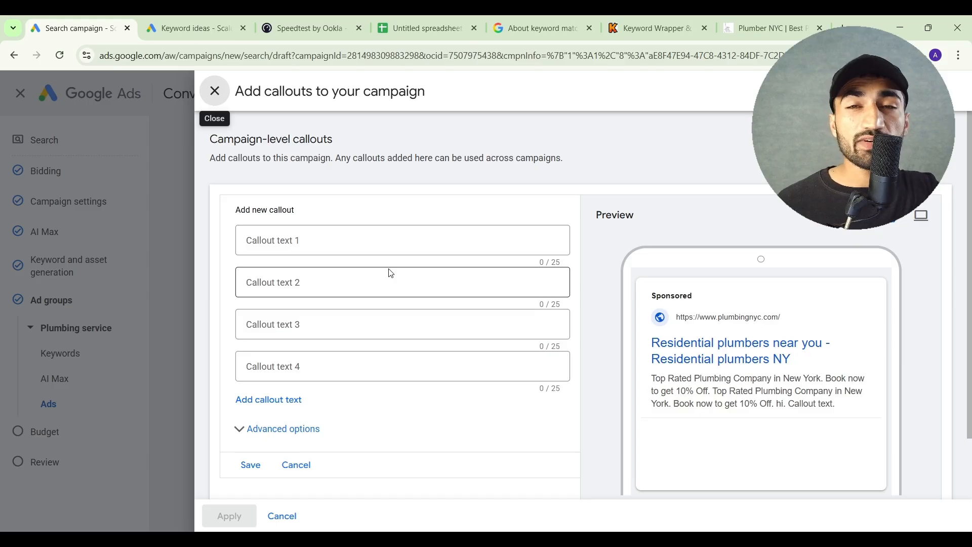
{"action": "left_click", "coordinate": [370, 244]}
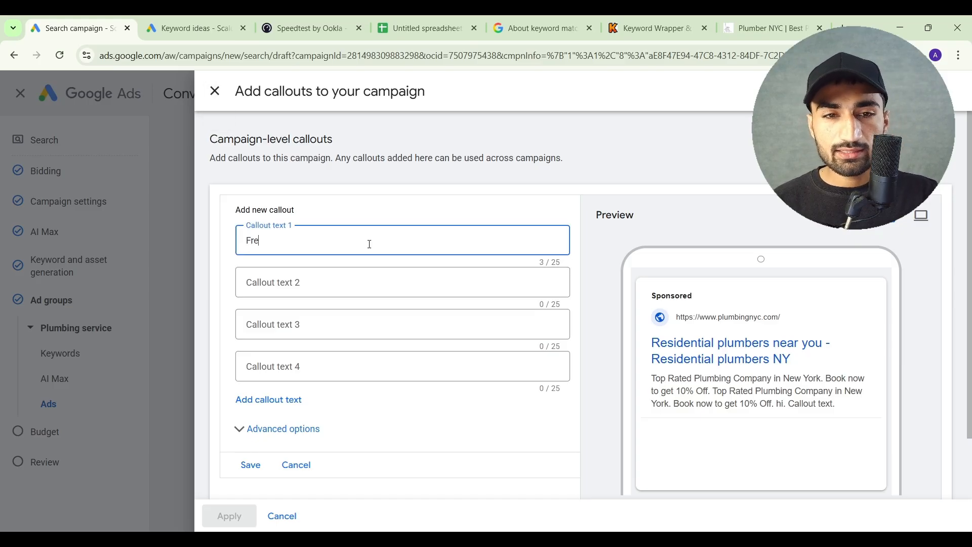
{"action": "type", "text": "Free Estimate"}
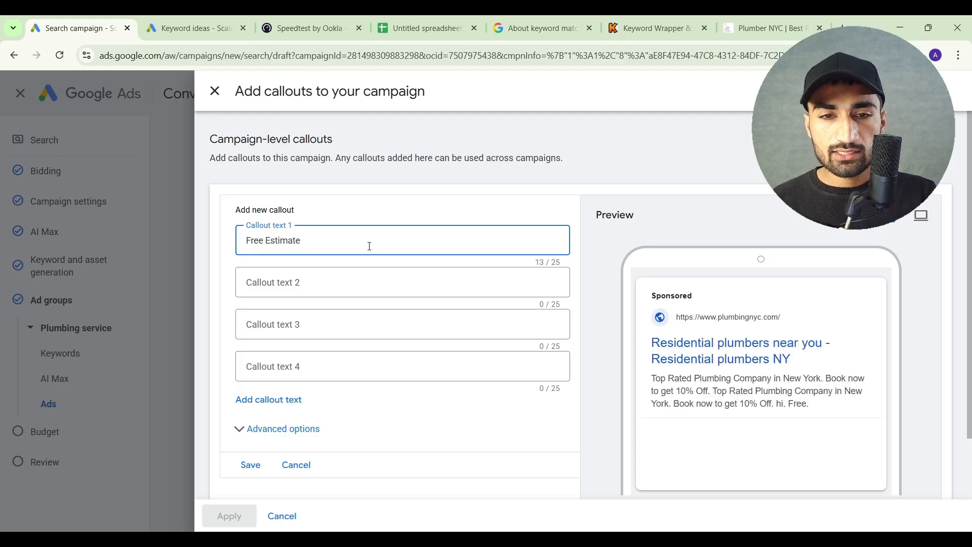
{"action": "left_click", "coordinate": [370, 280]}
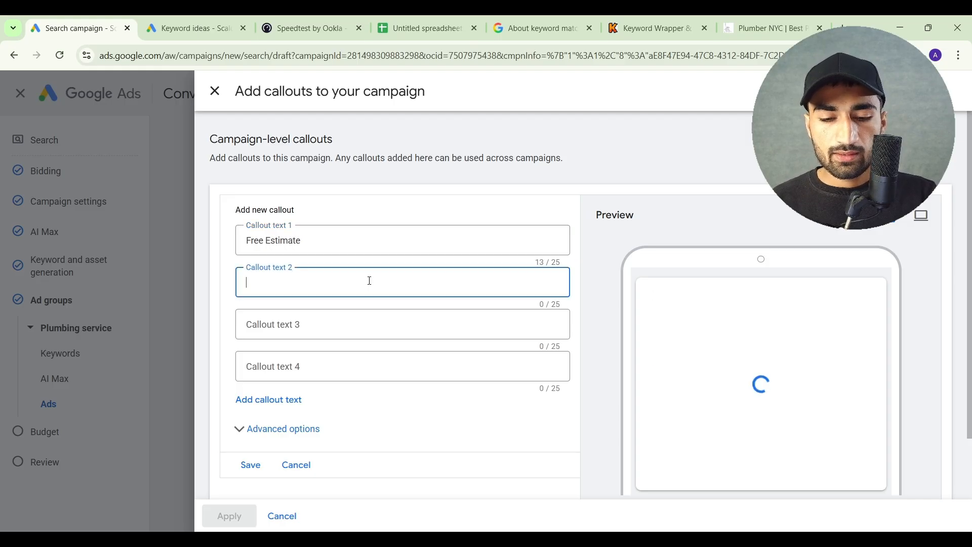
{"action": "type", "text": "Get 10%"}
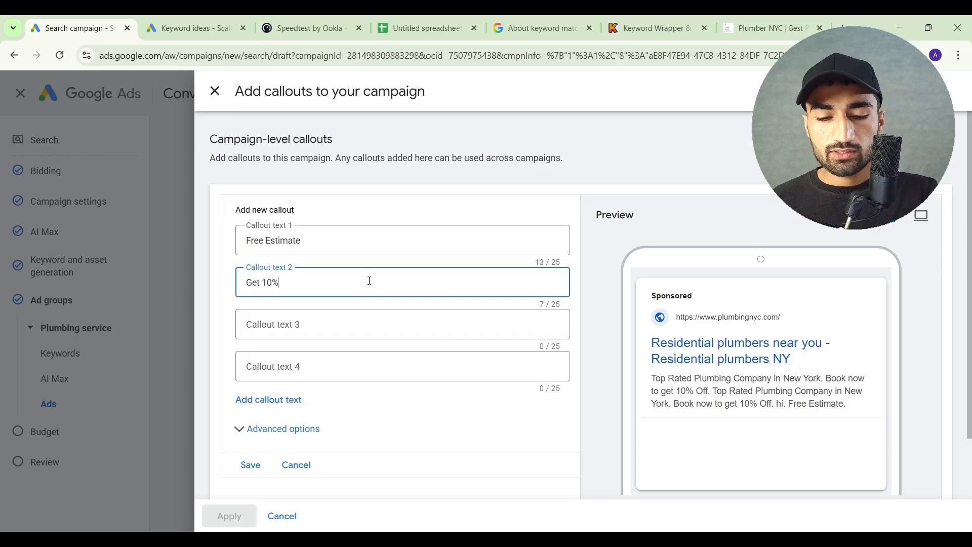
{"action": "type", "text": " Off"}
Enter "Same day service" as the third callout text, then save the callouts and apply them to the campaign
{"action": "left_click", "coordinate": [334, 327]}
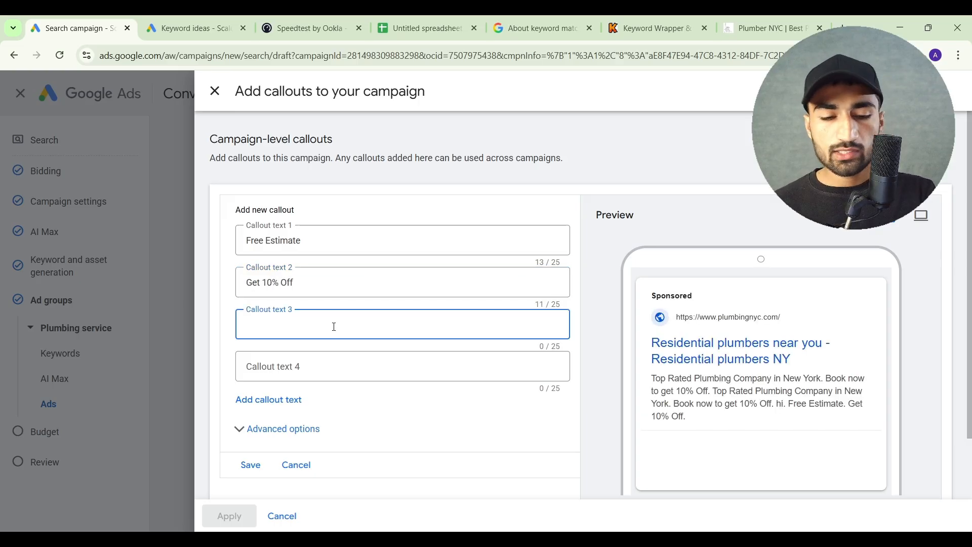
{"action": "type", "text": "Same day"}
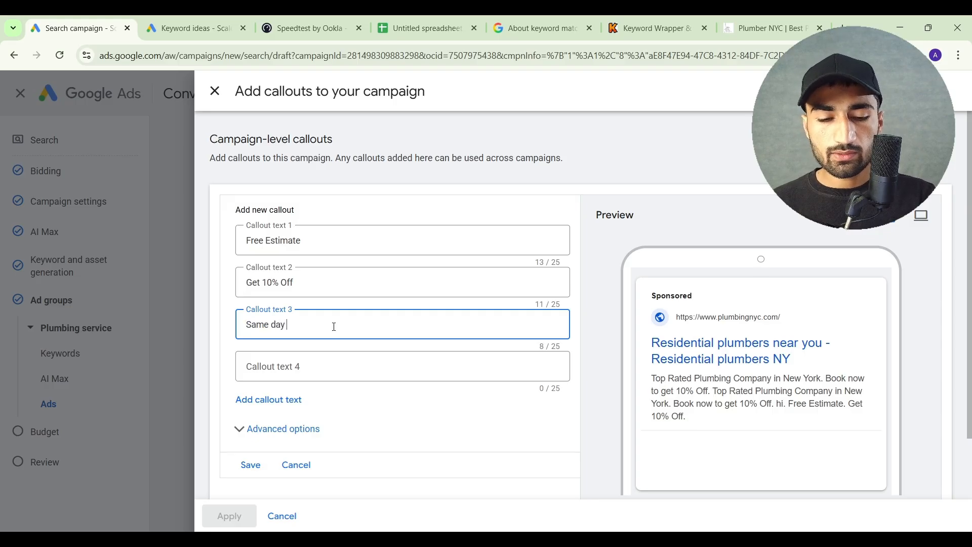
{"action": "type", "text": " service"}
{"action": "scroll", "coordinate": [289, 380], "scroll_direction": "down", "scroll_amount": 2}
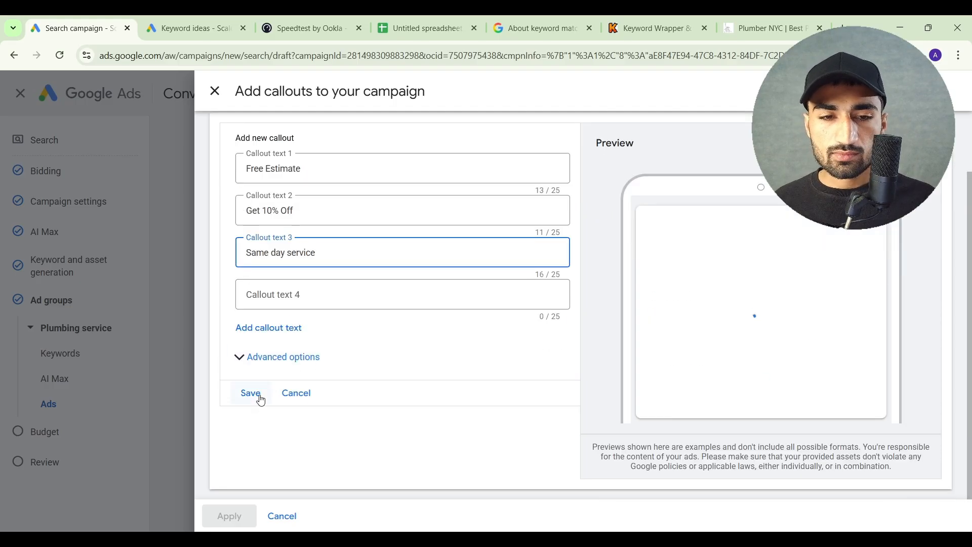
{"action": "left_click", "coordinate": [259, 398]}
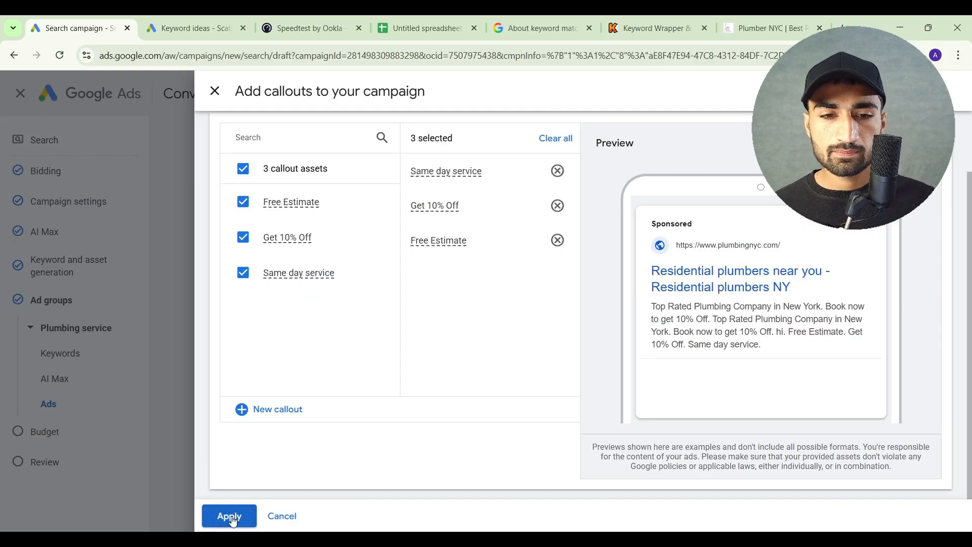
{"action": "left_click", "coordinate": [230, 516]}
Expand the promotions asset and start a new campaign-level promotion instead of selecting the existing one
{"action": "scroll", "coordinate": [347, 428], "scroll_direction": "down", "scroll_amount": 4}
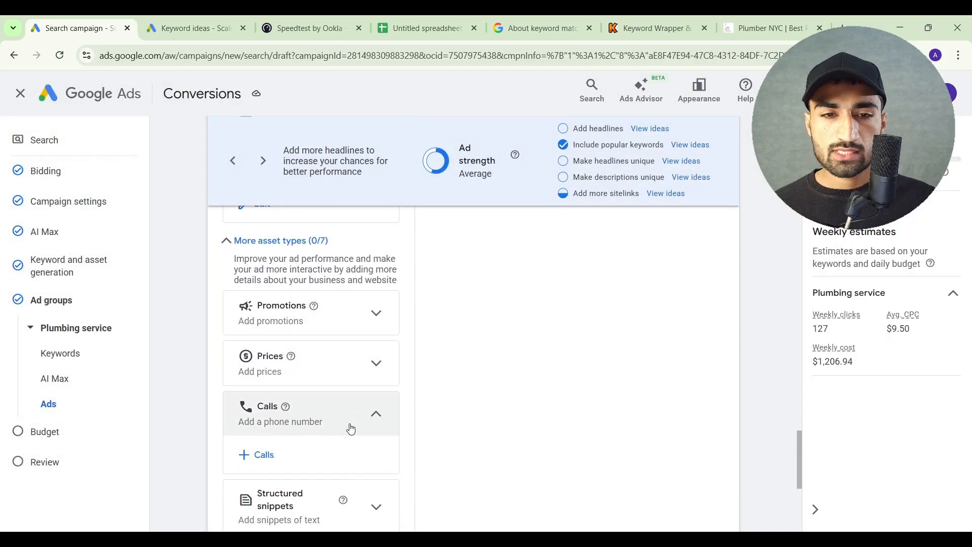
{"action": "left_click", "coordinate": [294, 320]}
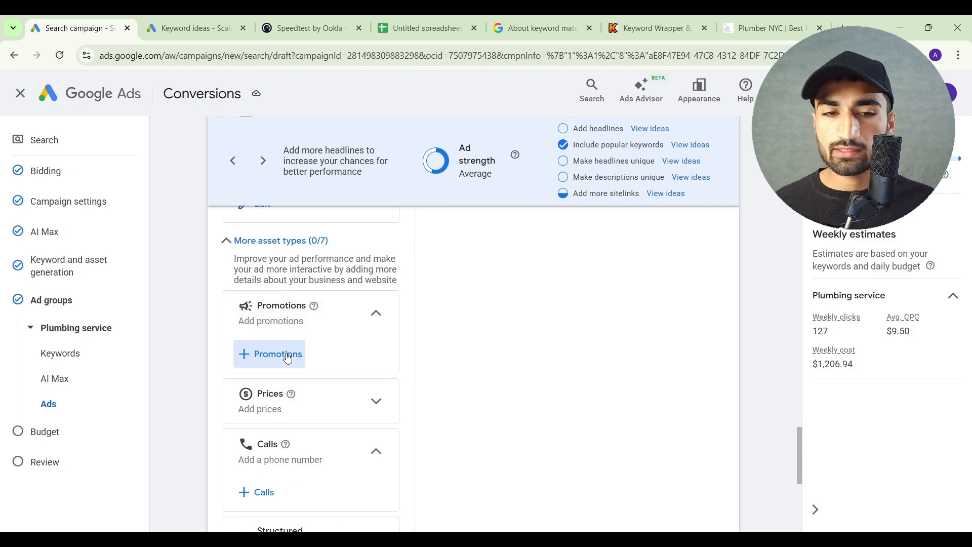
{"action": "left_click", "coordinate": [288, 356]}
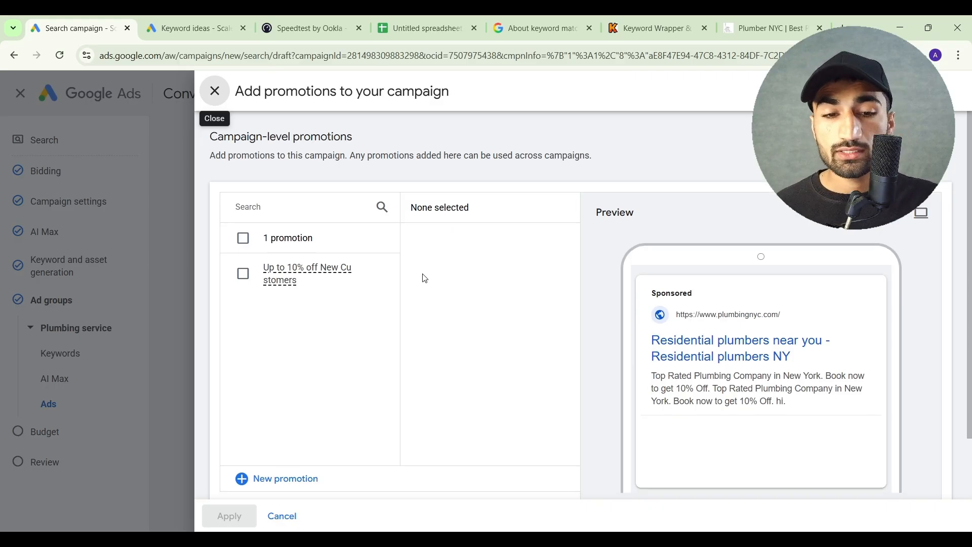
{"action": "scroll", "coordinate": [421, 276], "scroll_direction": "down", "scroll_amount": 1}
{"action": "left_click", "coordinate": [302, 425]}
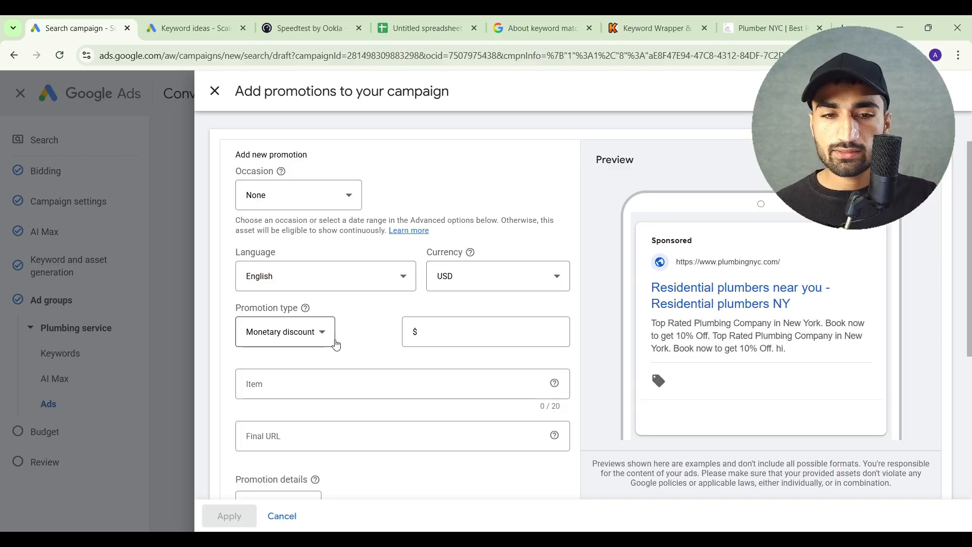
Set the promotion type to Percent discount with a value of 10%
{"action": "scroll", "coordinate": [284, 334], "scroll_direction": "down", "scroll_amount": 1}
{"action": "left_click", "coordinate": [312, 296]}
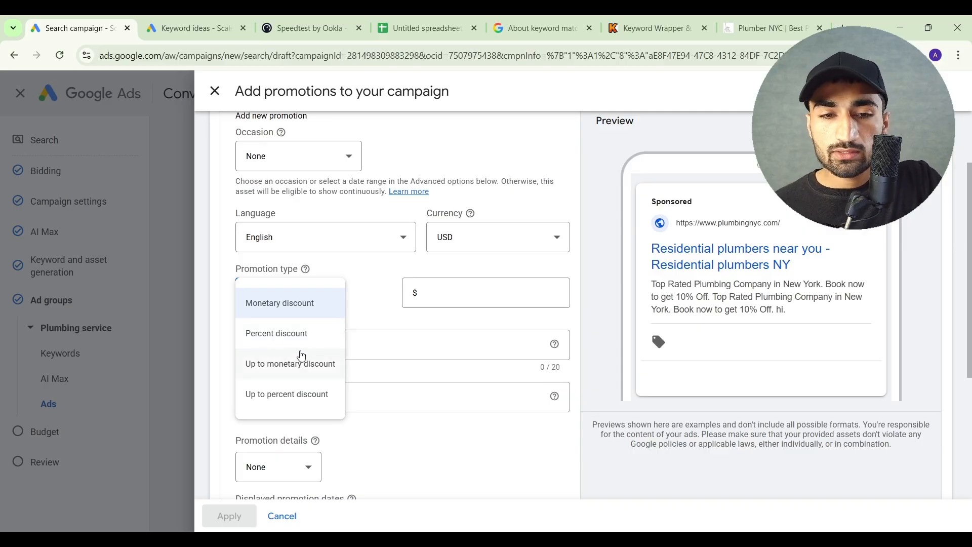
{"action": "left_click", "coordinate": [299, 333]}
{"action": "left_click", "coordinate": [485, 294]}
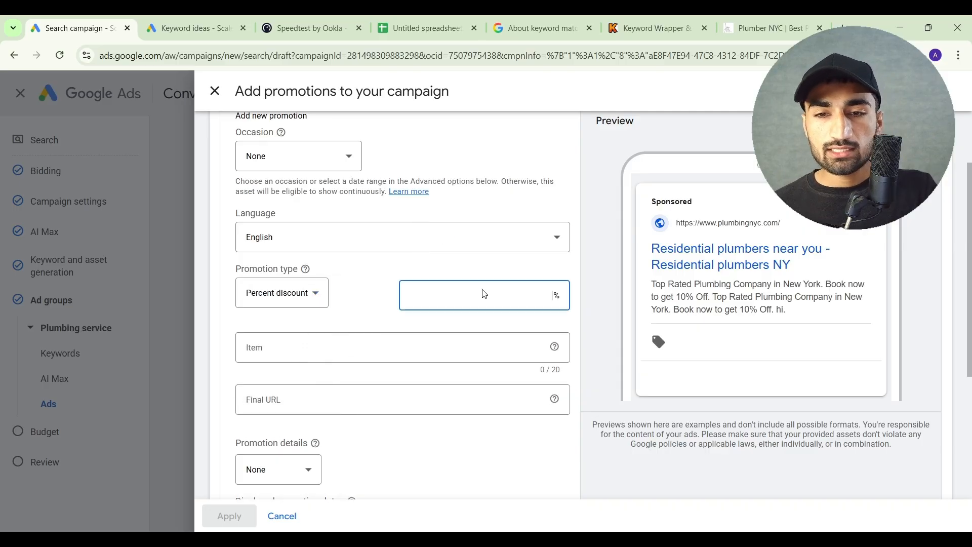
{"action": "type", "text": "10"}
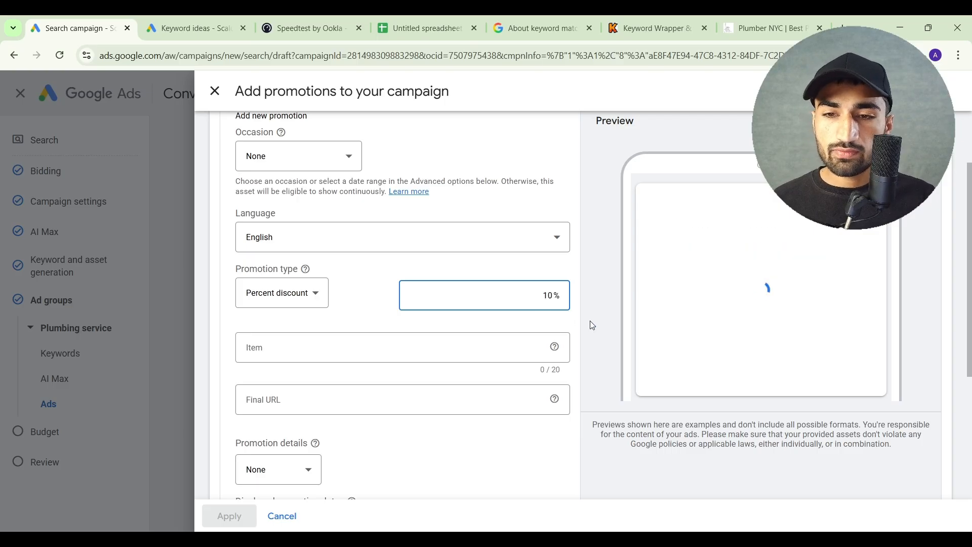
{"action": "left_click", "coordinate": [428, 347]}
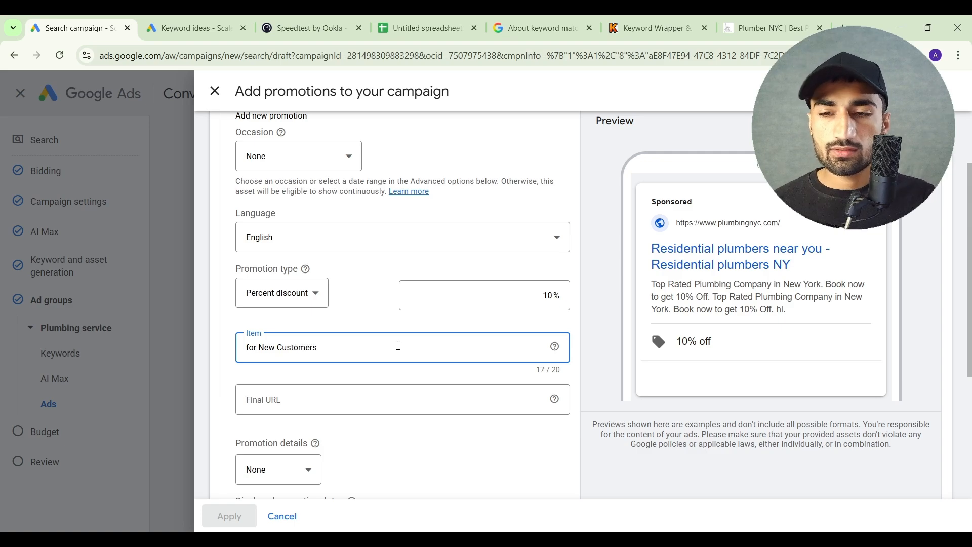
{"action": "left_click", "coordinate": [382, 329]}
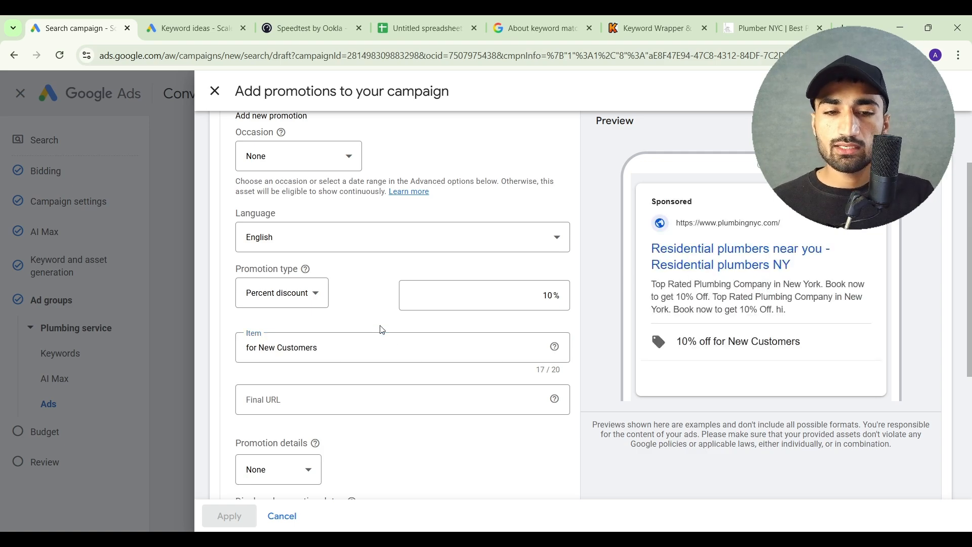
{"action": "scroll", "coordinate": [383, 330], "scroll_direction": "down", "scroll_amount": 2}
{"action": "left_click", "coordinate": [360, 318]}
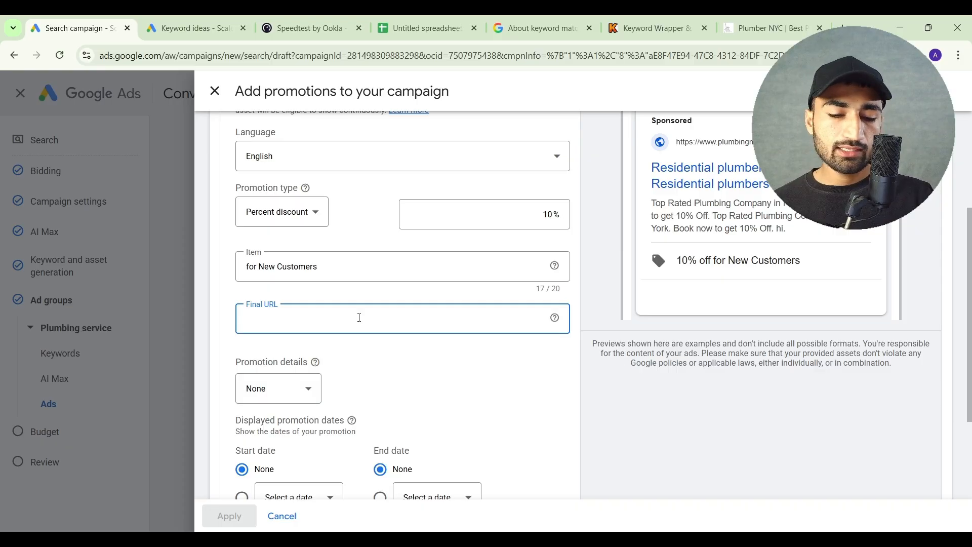
{"action": "type", "text": "https://plumbingnyc.com/commercial-plumbing-nyc/"}
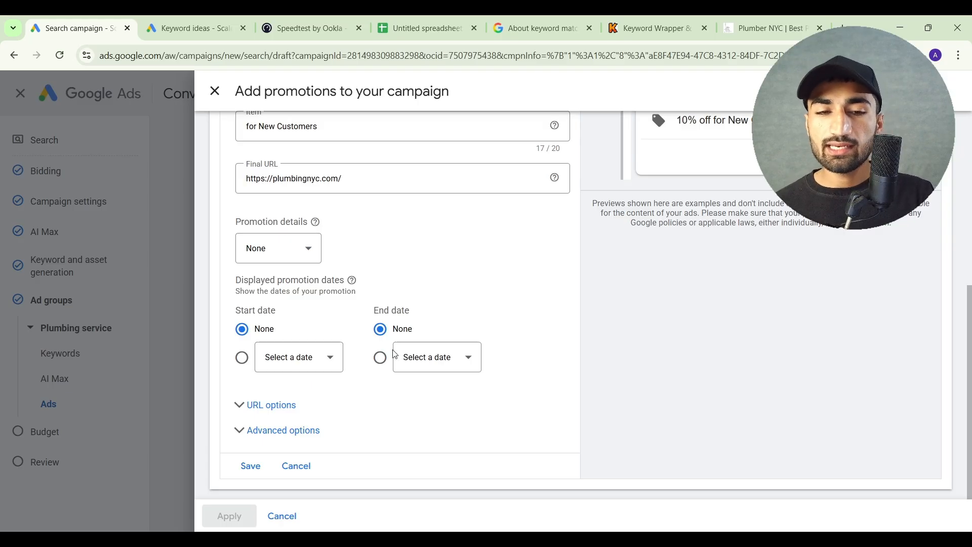
Review the promotion's advanced scheduling options, keep them without dates, then save the promotion and apply it to the campaign
{"action": "left_click", "coordinate": [301, 443]}
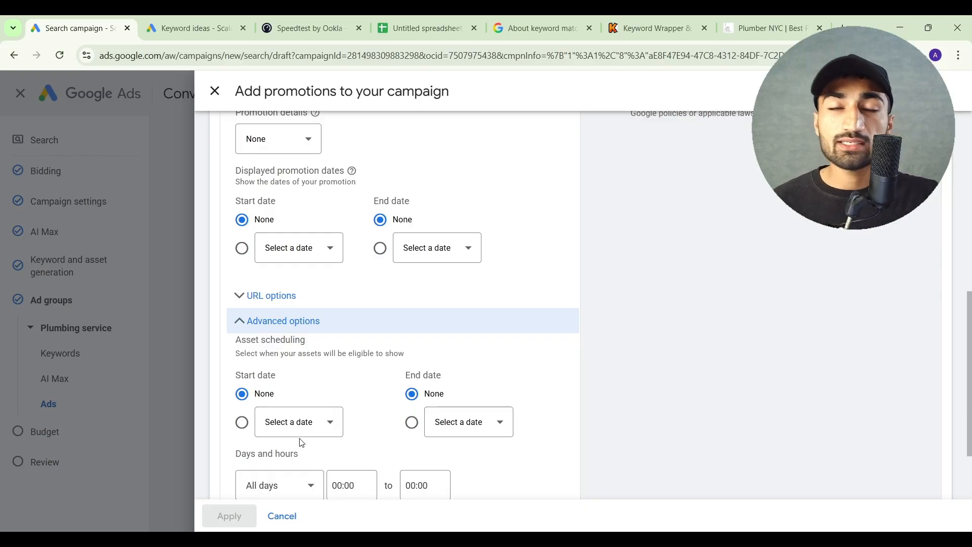
{"action": "scroll", "coordinate": [302, 444], "scroll_direction": "down", "scroll_amount": 2}
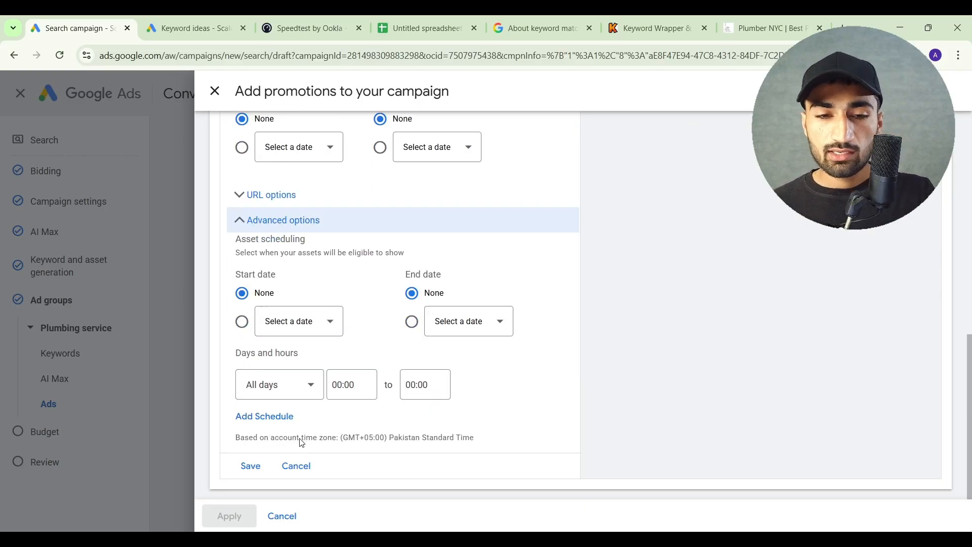
{"action": "left_click", "coordinate": [252, 465]}
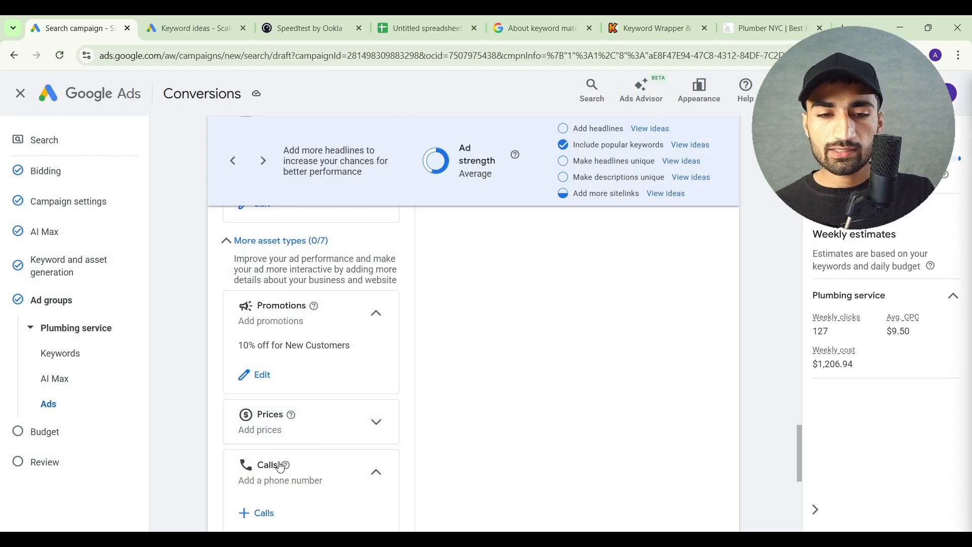
Examine the new price asset form, including its header, price unit, description and URL fields, then cancel without adding prices
{"action": "scroll", "coordinate": [335, 425], "scroll_direction": "down", "scroll_amount": 2}
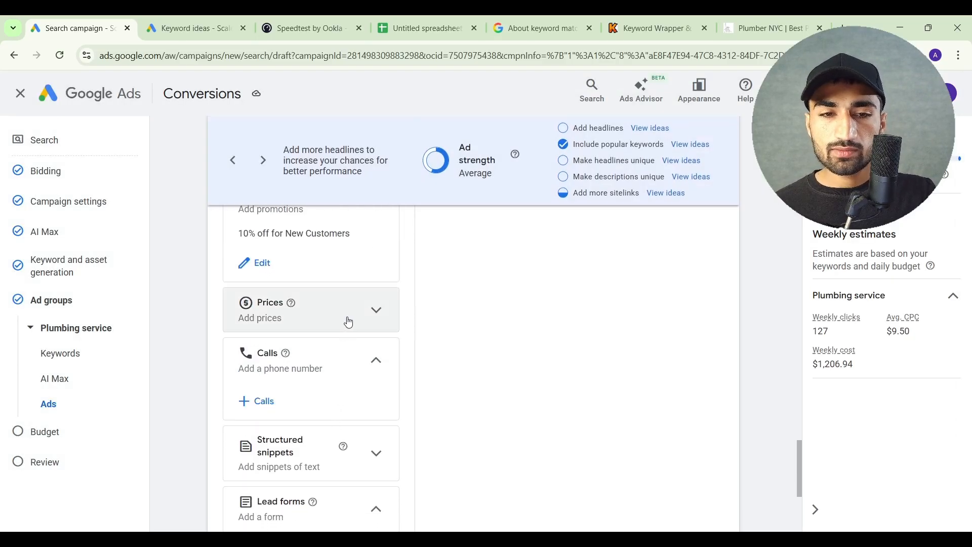
{"action": "left_click", "coordinate": [349, 322]}
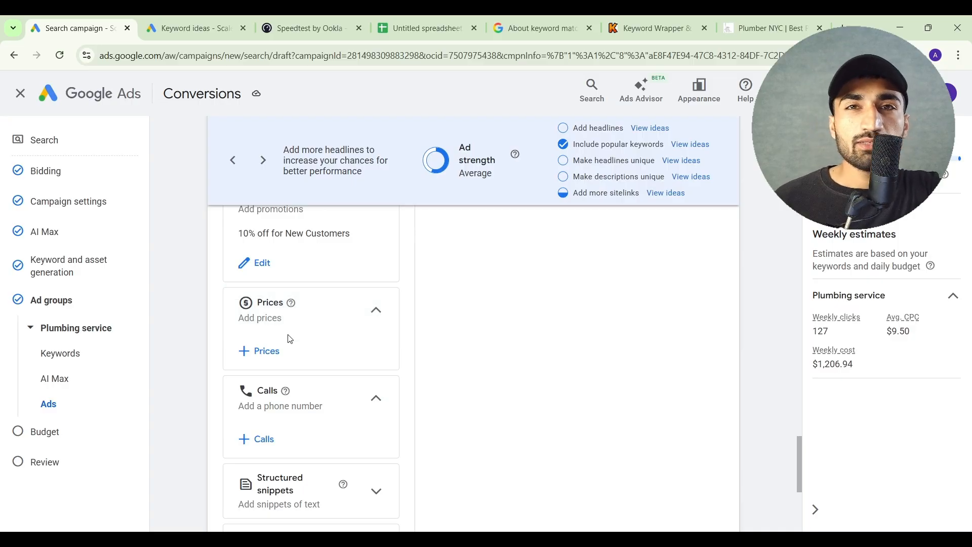
{"action": "left_click", "coordinate": [269, 359]}
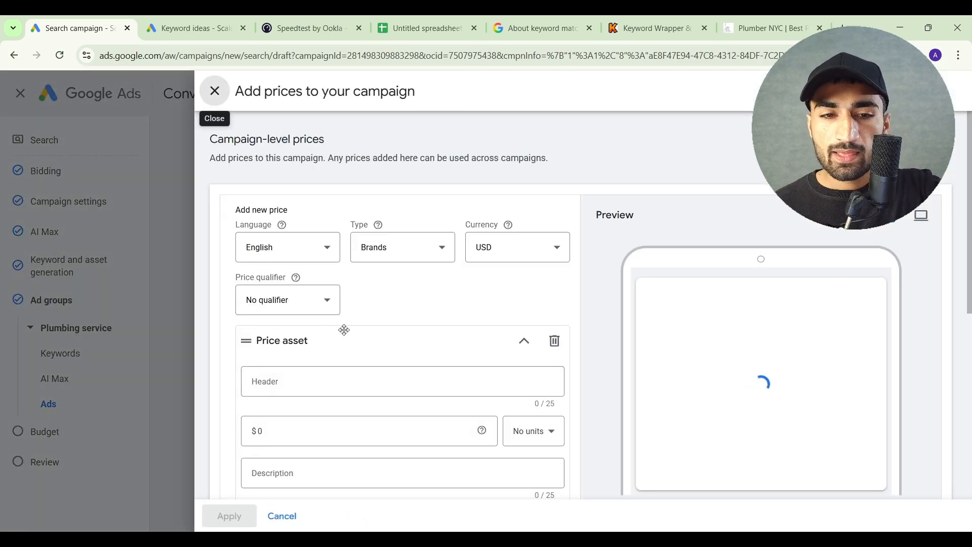
{"action": "scroll", "coordinate": [345, 330], "scroll_direction": "down", "scroll_amount": 2}
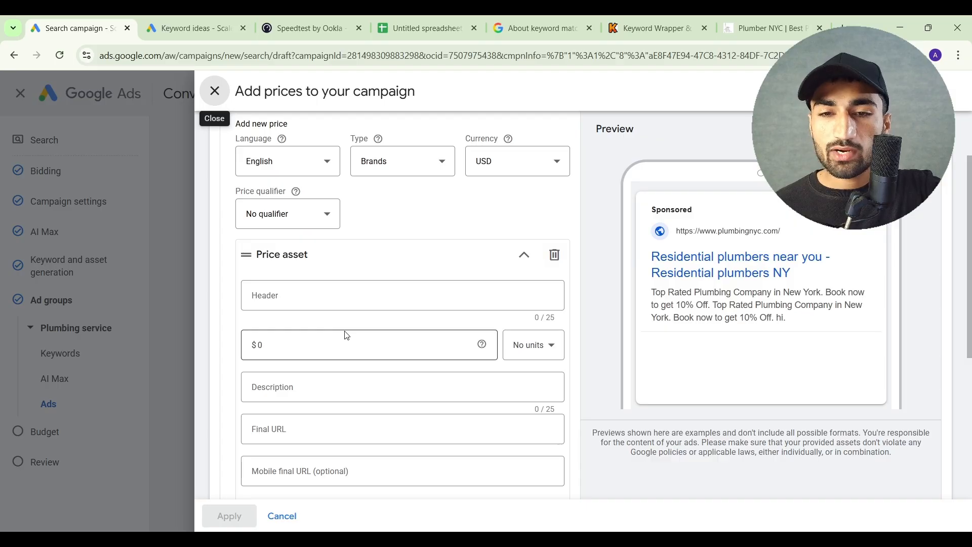
{"action": "left_click", "coordinate": [361, 295]}
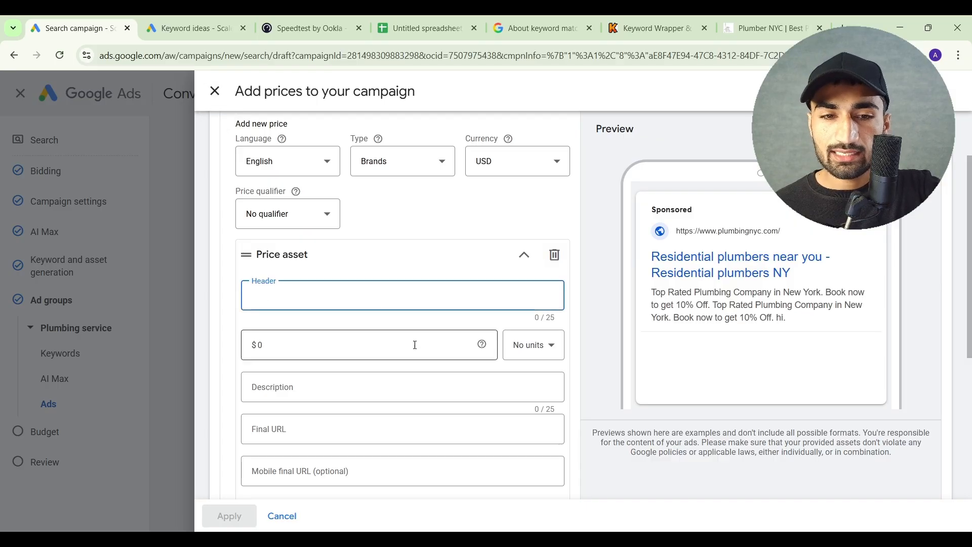
{"action": "left_click", "coordinate": [528, 347]}
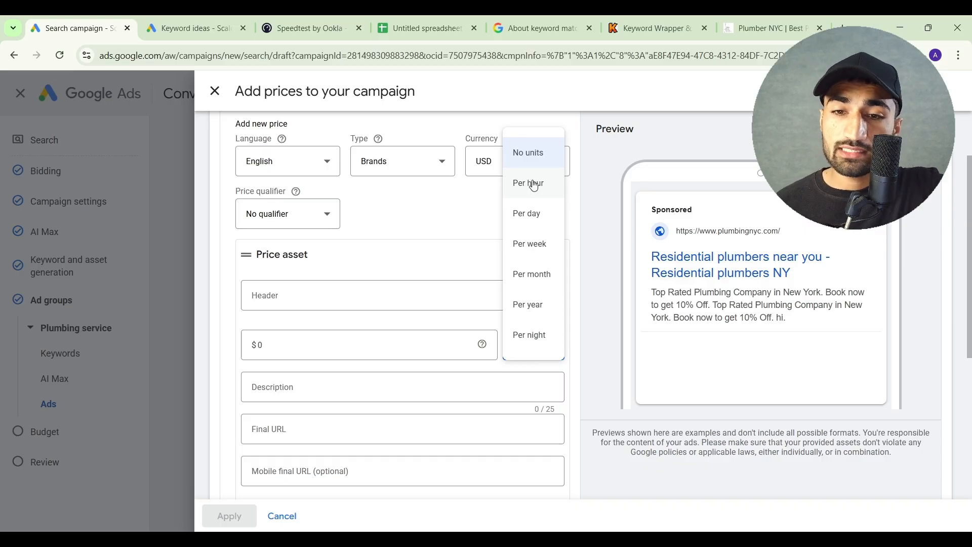
{"action": "left_click", "coordinate": [449, 234]}
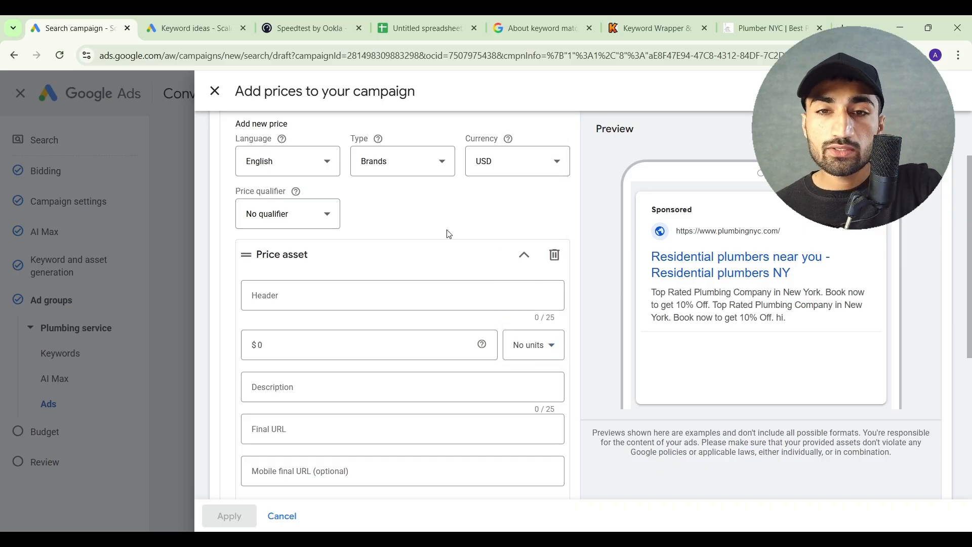
{"action": "scroll", "coordinate": [449, 233], "scroll_direction": "down", "scroll_amount": 1}
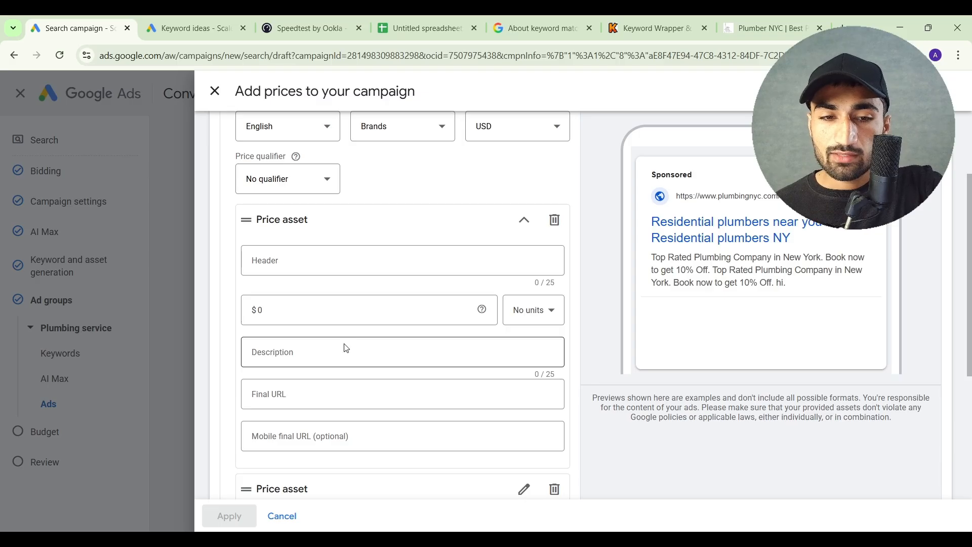
{"action": "scroll", "coordinate": [346, 348], "scroll_direction": "down", "scroll_amount": 1}
{"action": "scroll", "coordinate": [315, 373], "scroll_direction": "up", "scroll_amount": 5}
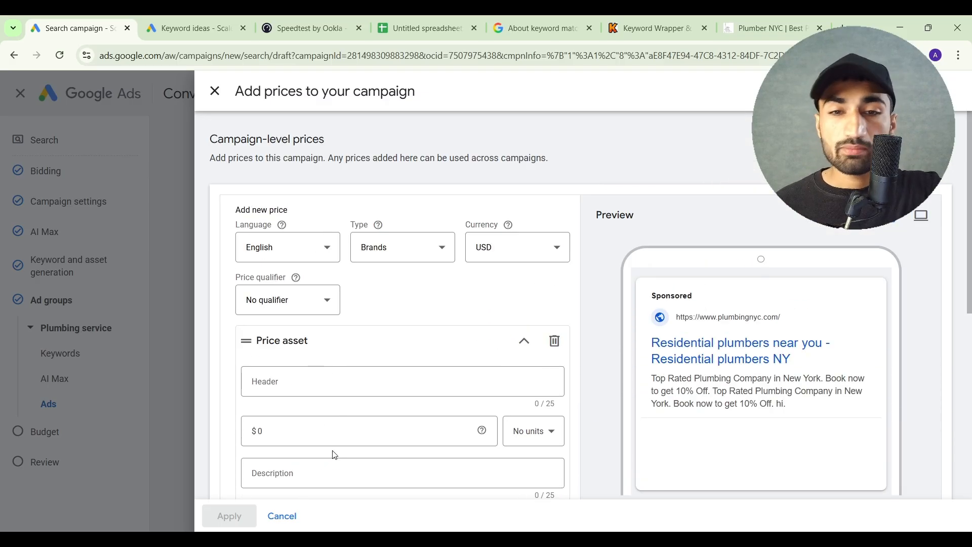
{"action": "left_click", "coordinate": [282, 516]}
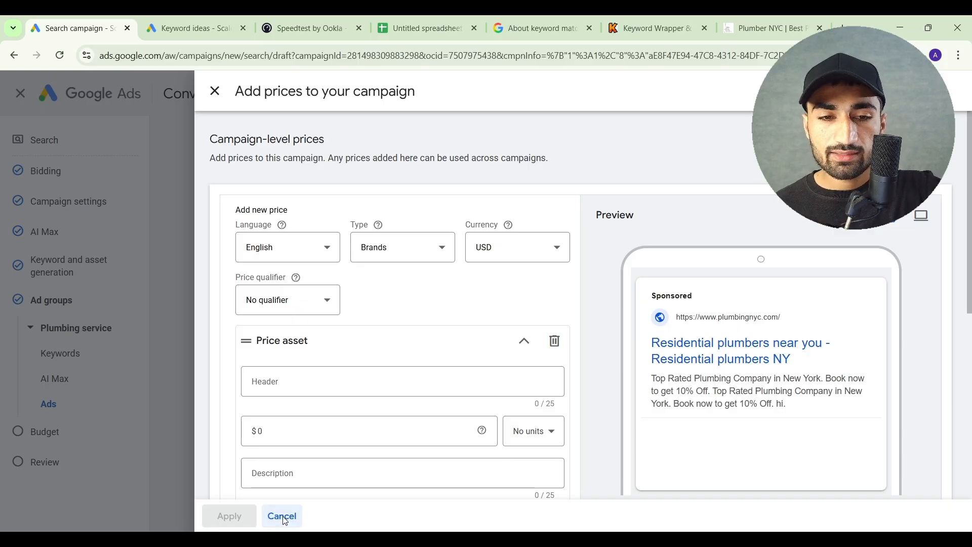
Start a new campaign-level call asset instead of selecting the existing one, and review its advanced scheduling options
{"action": "scroll", "coordinate": [370, 414], "scroll_direction": "down", "scroll_amount": 3}
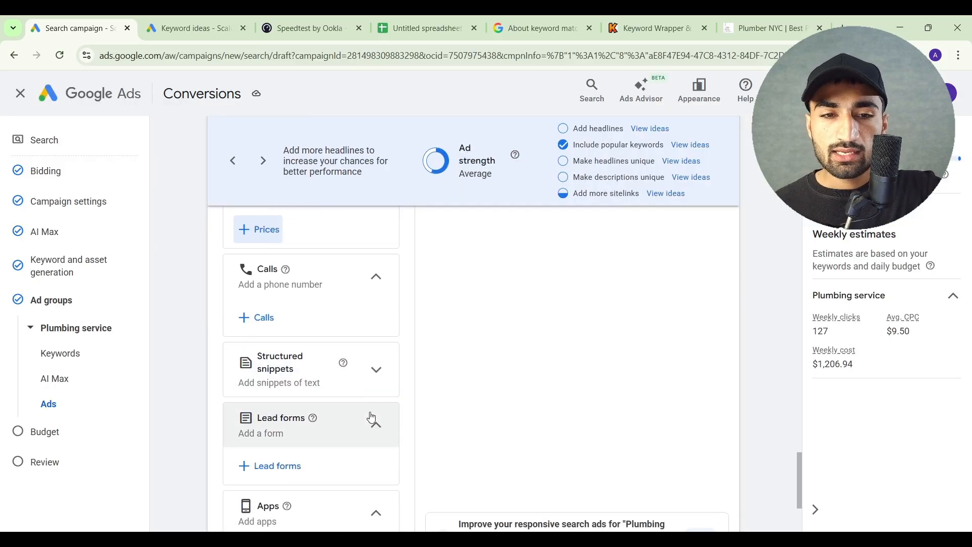
{"action": "left_click", "coordinate": [264, 319]}
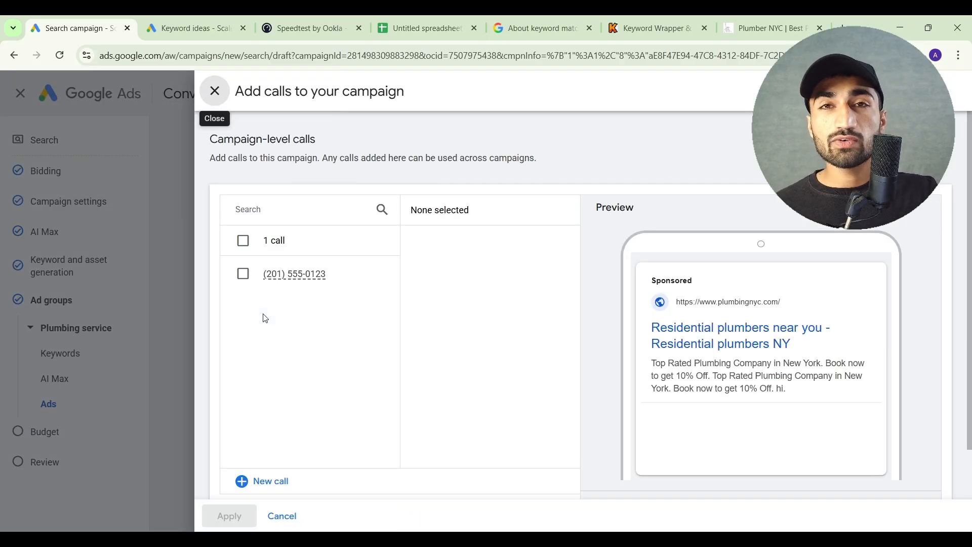
{"action": "left_click", "coordinate": [270, 485]}
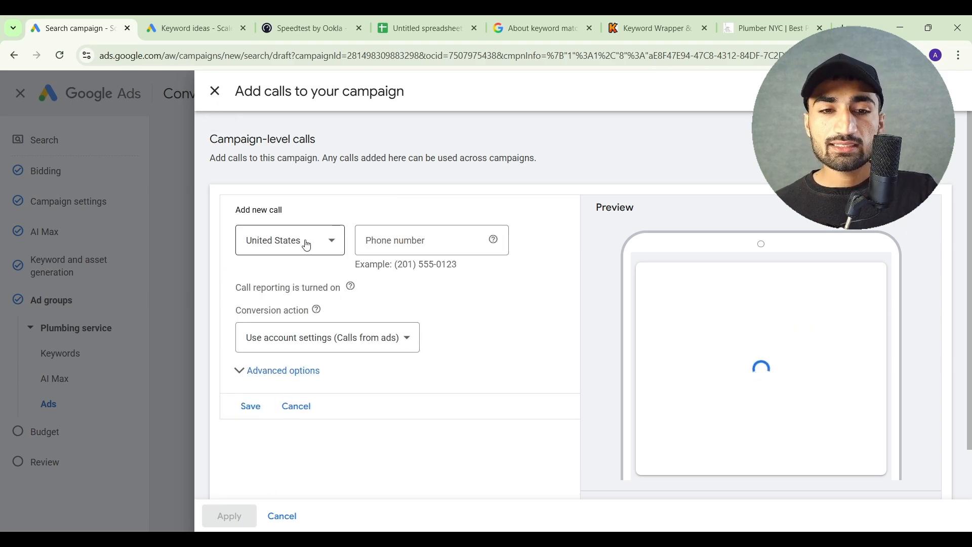
{"action": "left_click", "coordinate": [285, 371]}
{"action": "scroll", "coordinate": [285, 372], "scroll_direction": "down", "scroll_amount": 1}
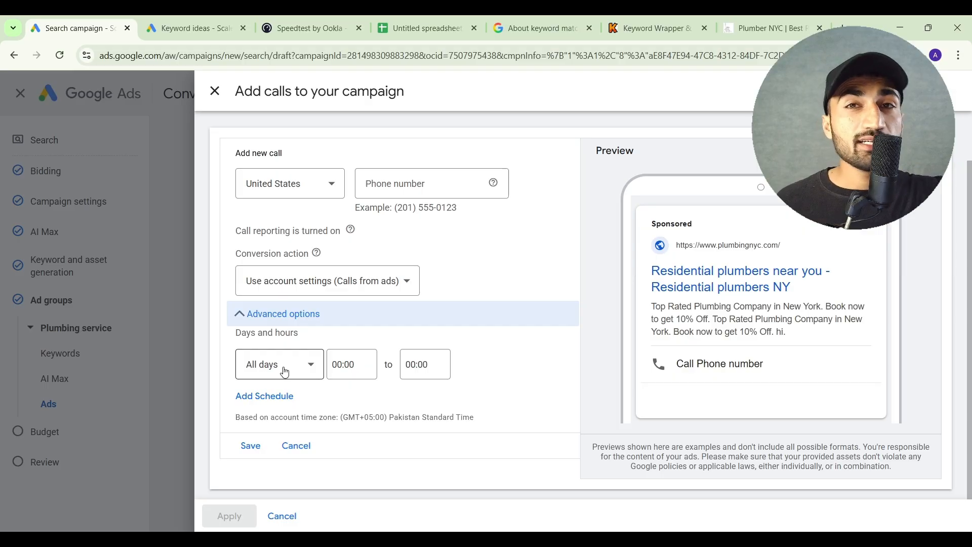
{"action": "scroll", "coordinate": [399, 266], "scroll_direction": "up", "scroll_amount": 1}
Enter the form's example phone number as the call asset's number, save it, and apply that call to the campaign
{"action": "left_click_drag", "start_coordinate": [393, 267], "coordinate": [467, 274]}
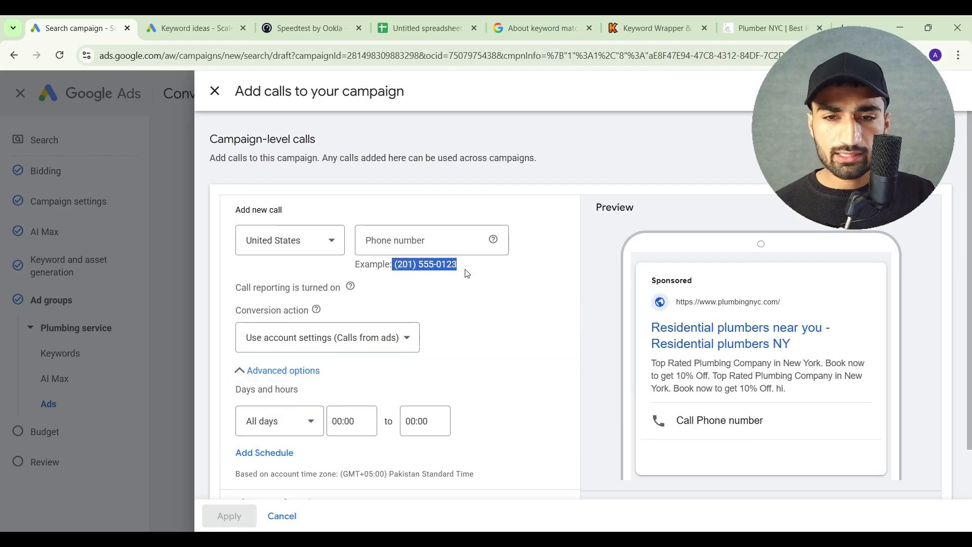
{"action": "left_click", "coordinate": [434, 240]}
{"action": "key", "text": "ctrl+v"}
{"action": "scroll", "coordinate": [434, 240], "scroll_direction": "down", "scroll_amount": 1}
{"action": "left_click", "coordinate": [244, 452]}
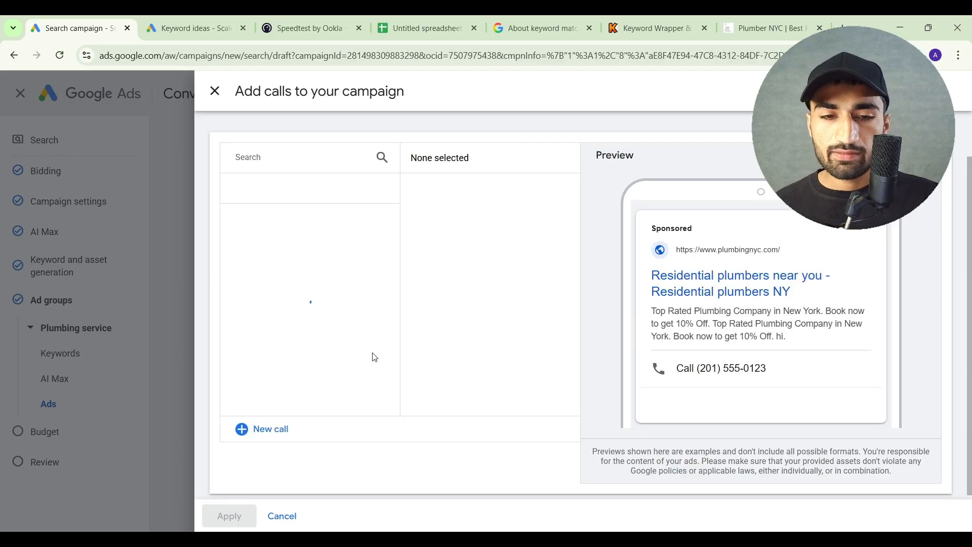
{"action": "left_click", "coordinate": [243, 256]}
{"action": "left_click", "coordinate": [228, 516]}
Start a new structured snippet for the campaign and set its header type to Service catalog
{"action": "scroll", "coordinate": [378, 408], "scroll_direction": "down", "scroll_amount": 2}
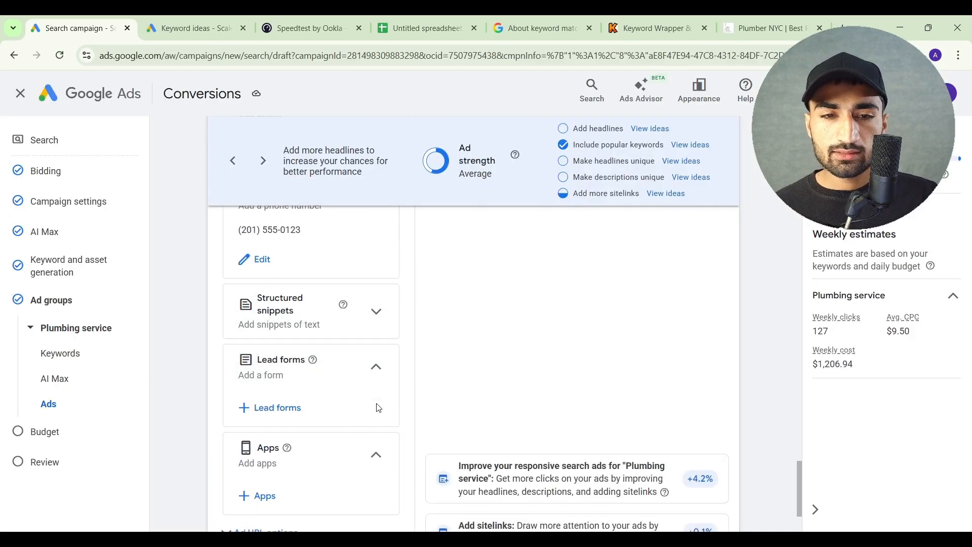
{"action": "left_click", "coordinate": [379, 260]}
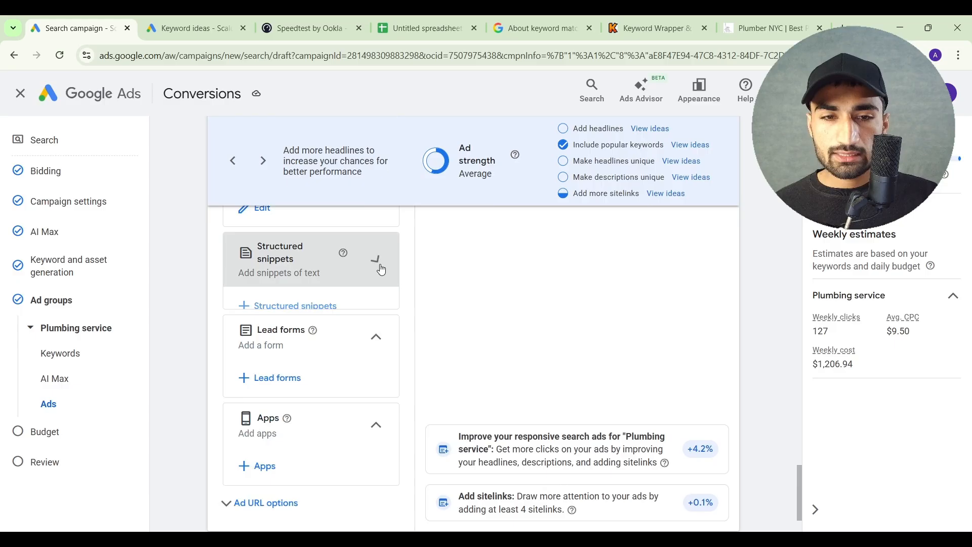
{"action": "left_click", "coordinate": [295, 308]}
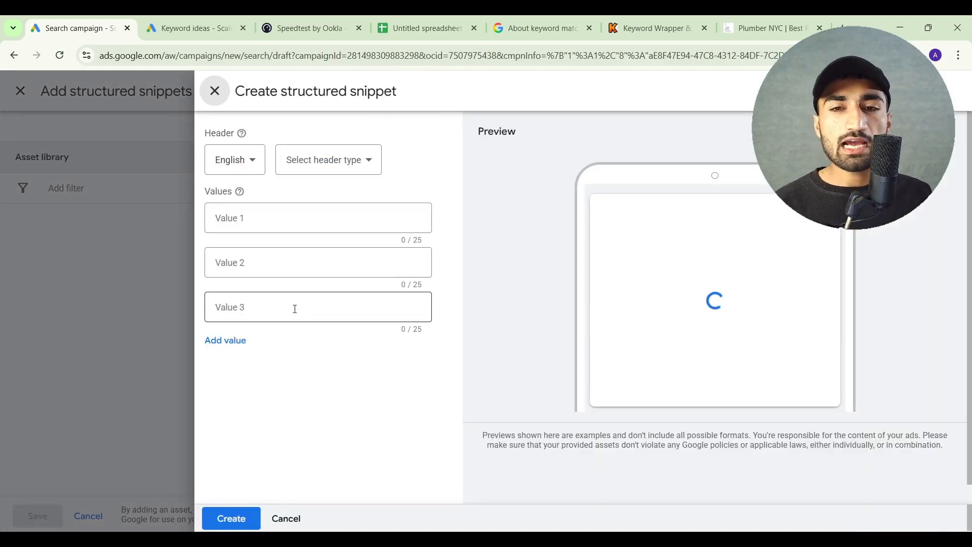
{"action": "left_click", "coordinate": [348, 168]}
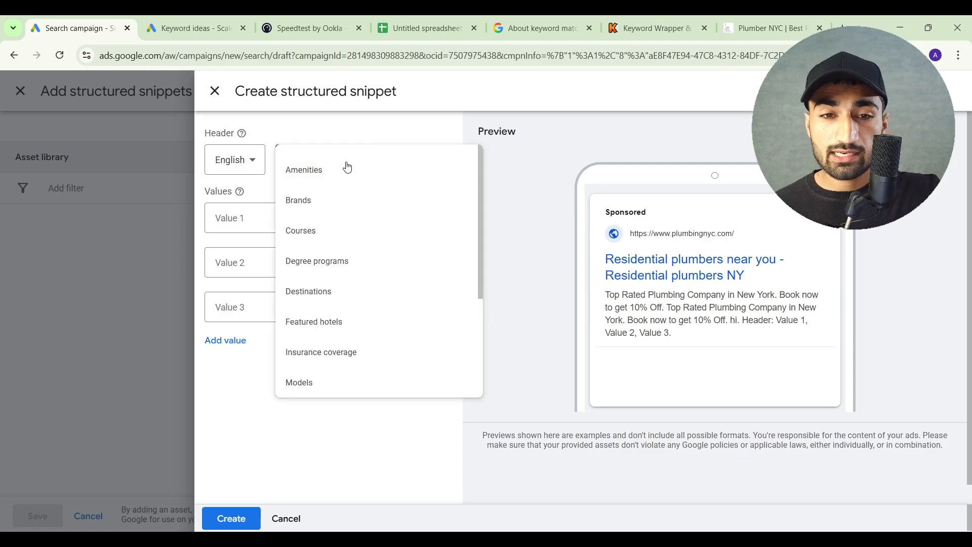
{"action": "scroll", "coordinate": [341, 256], "scroll_direction": "down", "scroll_amount": 2}
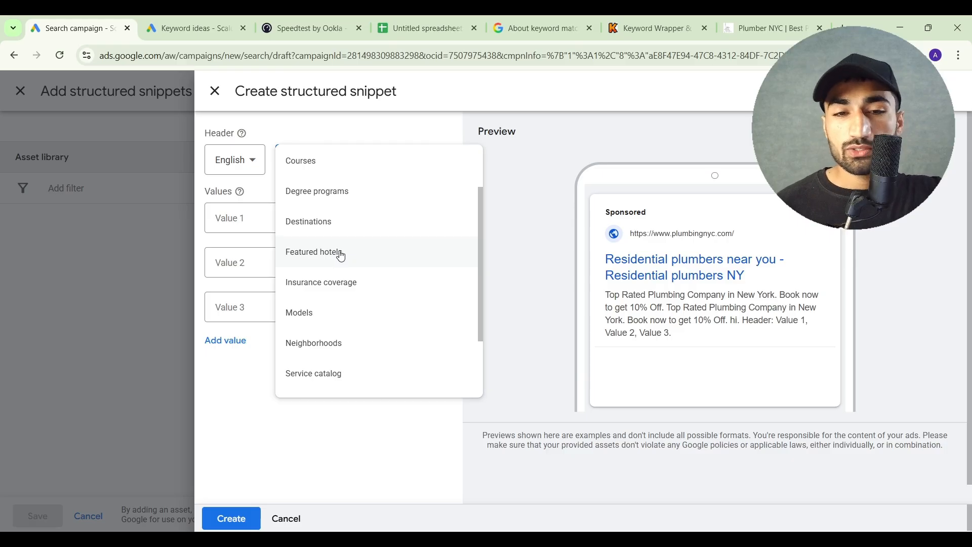
{"action": "scroll", "coordinate": [339, 253], "scroll_direction": "down", "scroll_amount": 1}
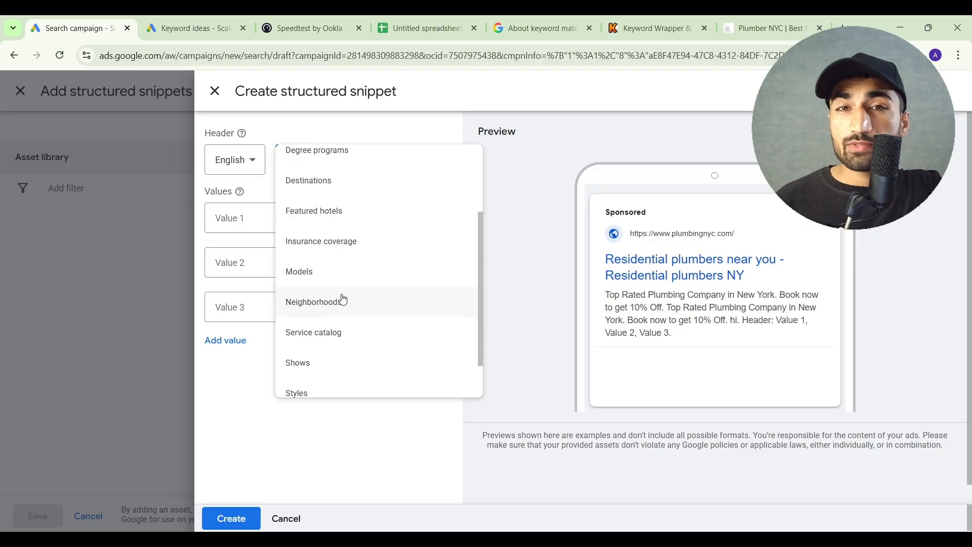
{"action": "scroll", "coordinate": [343, 299], "scroll_direction": "down", "scroll_amount": 1}
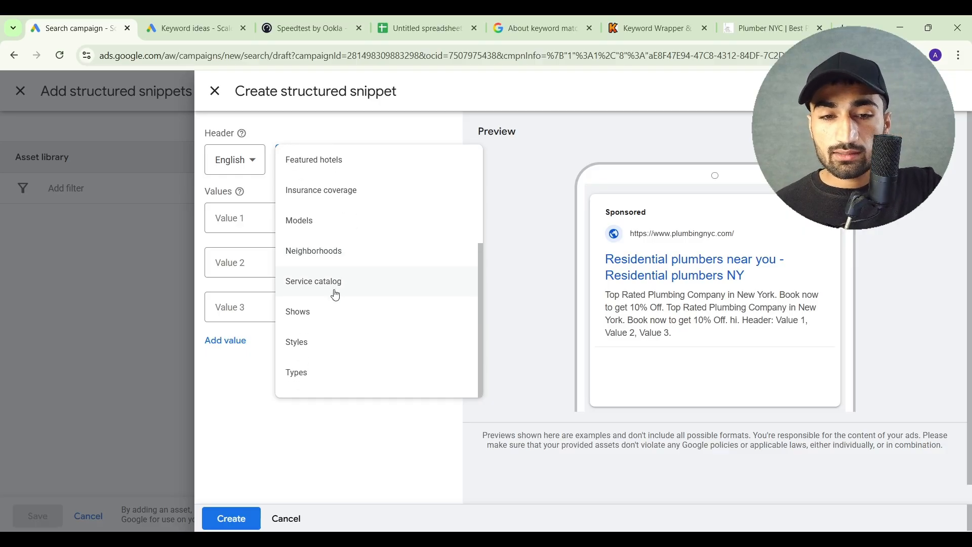
{"action": "left_click", "coordinate": [326, 285]}
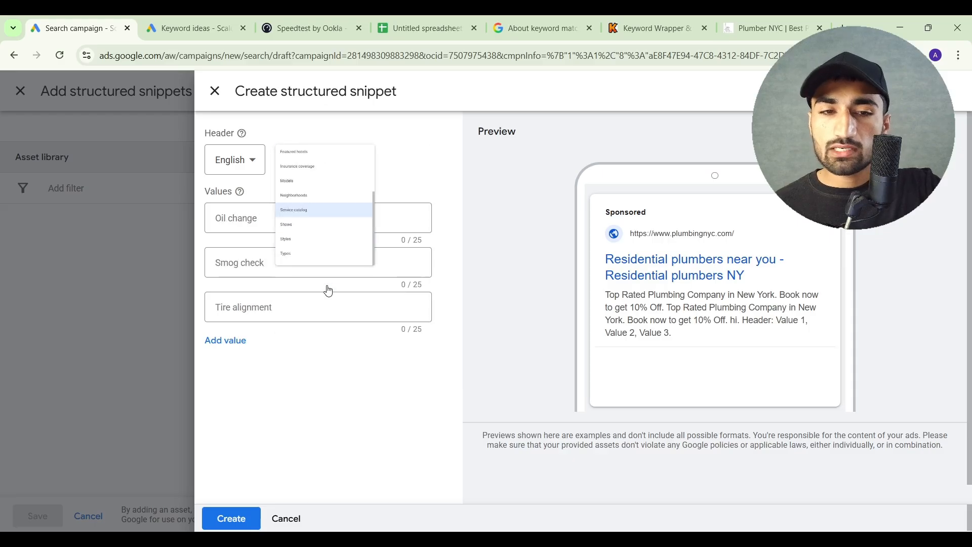
Enter the snippet values "Residential Plumbing", "Commercial Plumbing" and "Bathroom repair", then create the snippet and save it to the campaign
{"action": "left_click", "coordinate": [297, 219]}
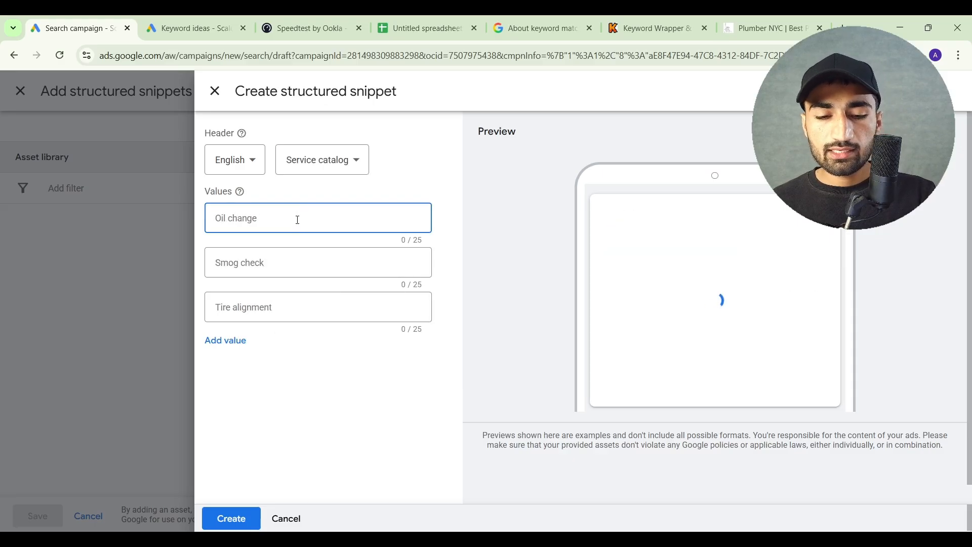
{"action": "type", "text": "Residential Plumbing"}
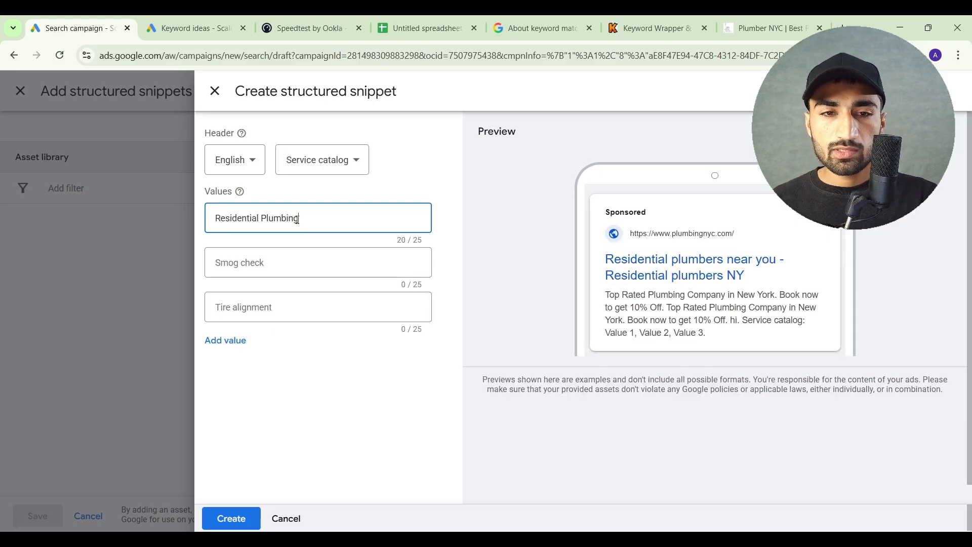
{"action": "left_click", "coordinate": [307, 260]}
{"action": "type", "text": "Co"}
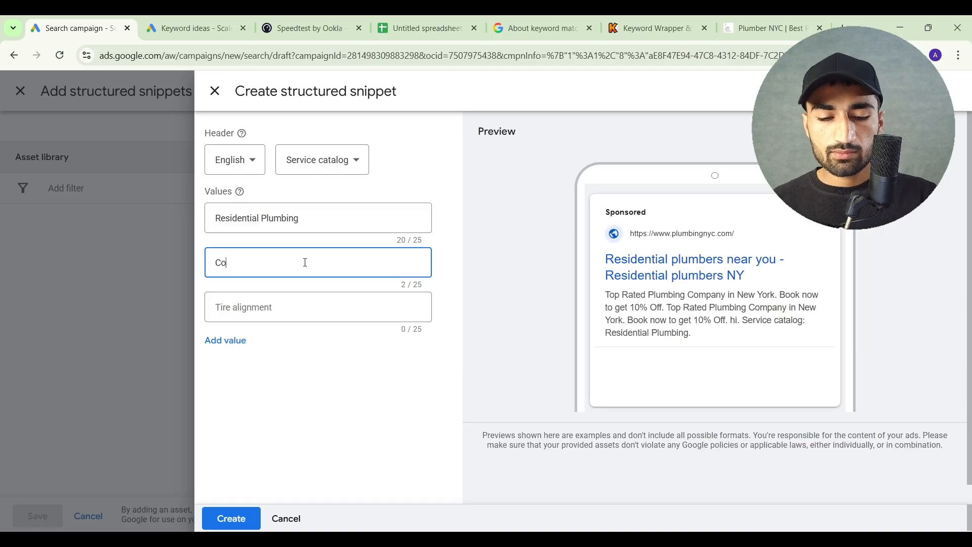
{"action": "type", "text": "mmercial Plumbing"}
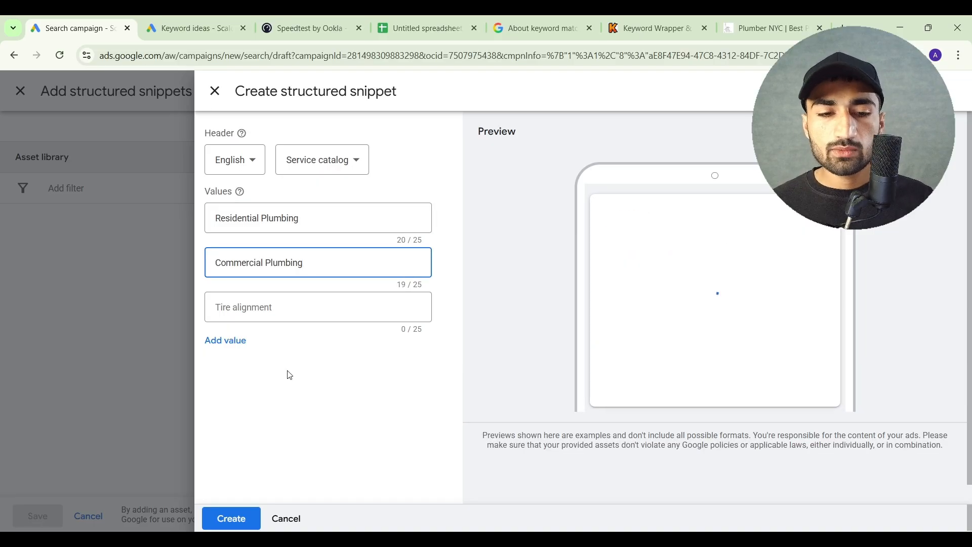
{"action": "key", "text": "Tab"}
{"action": "type", "text": "Bathroom repair"}
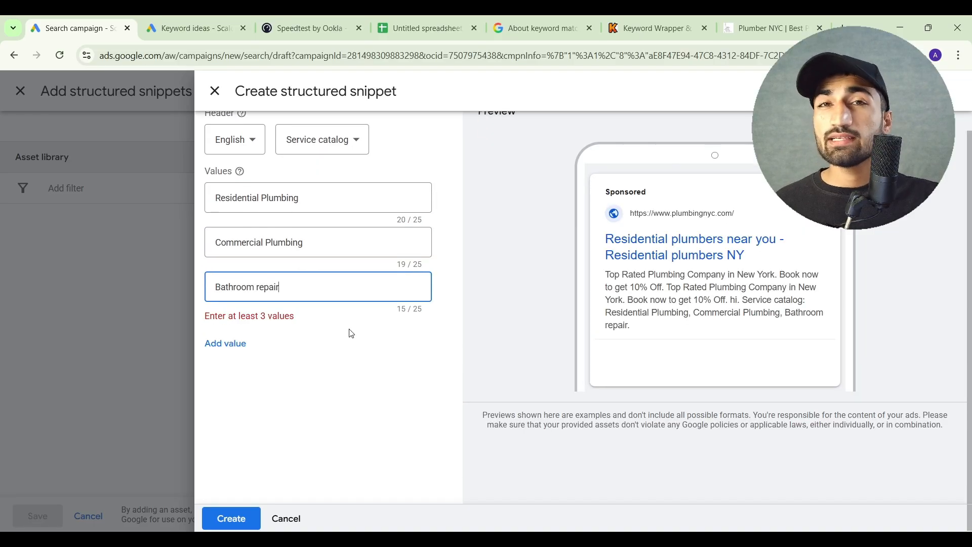
{"action": "left_click", "coordinate": [231, 518]}
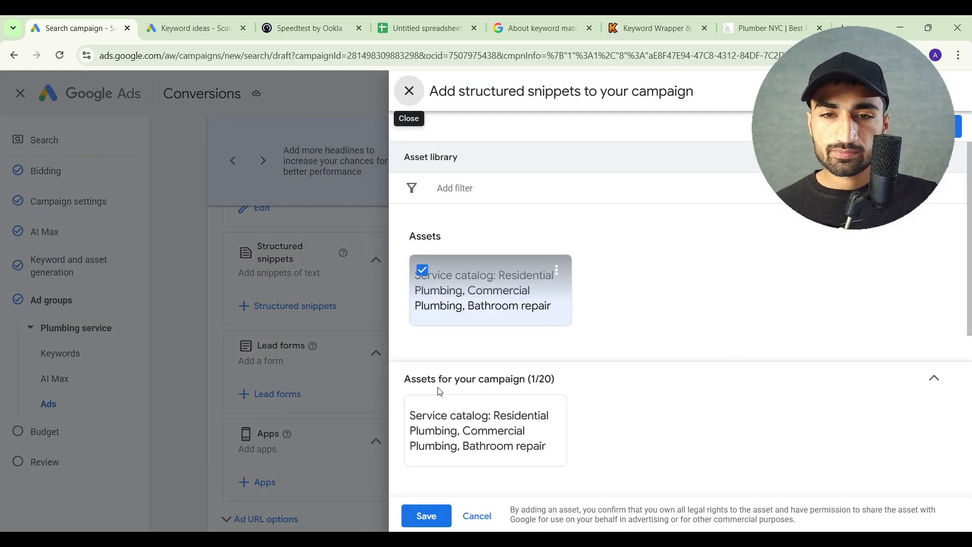
{"action": "left_click", "coordinate": [428, 517]}
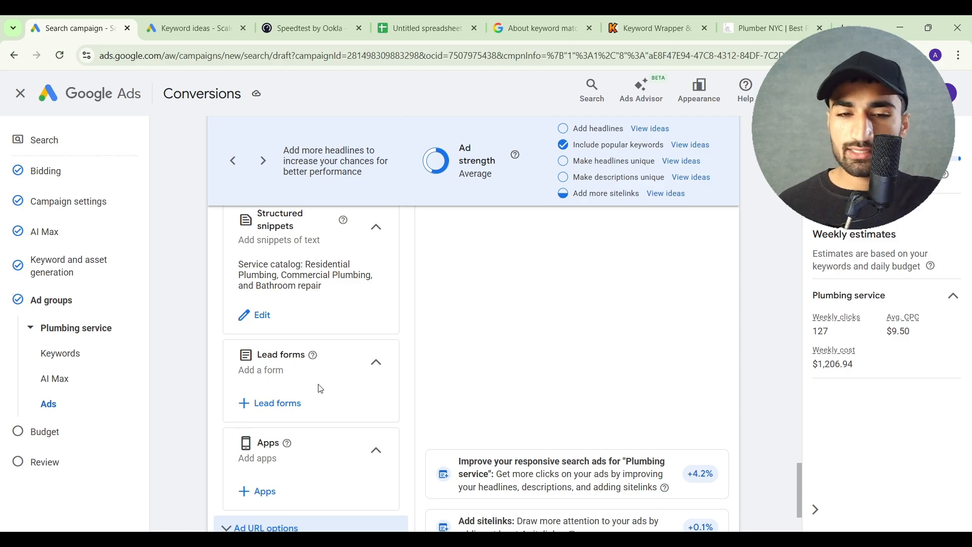
Save the Plumbing service ad without lead form or app assets and proceed to the campaign's budget settings
{"action": "scroll", "coordinate": [321, 389], "scroll_direction": "down", "scroll_amount": 2}
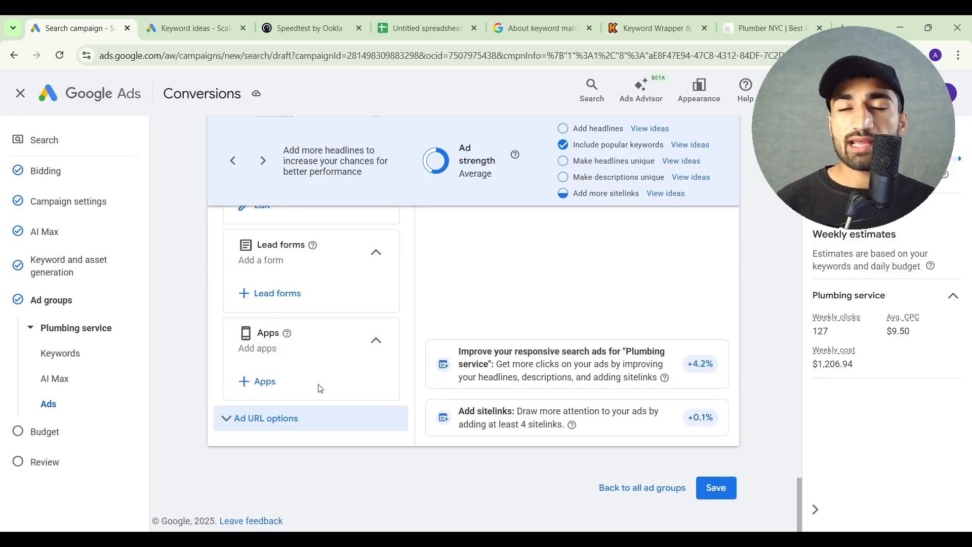
{"action": "left_click", "coordinate": [719, 488]}
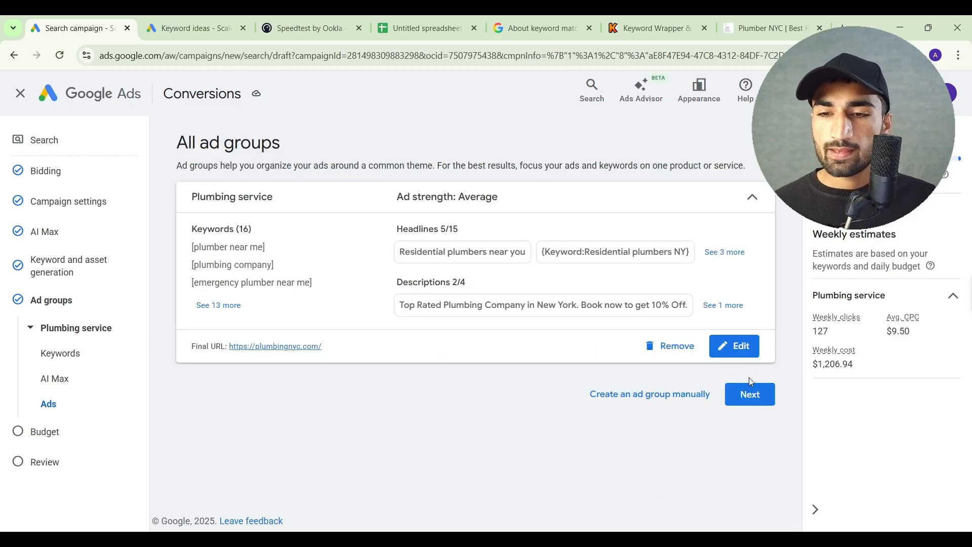
{"action": "left_click", "coordinate": [750, 394]}
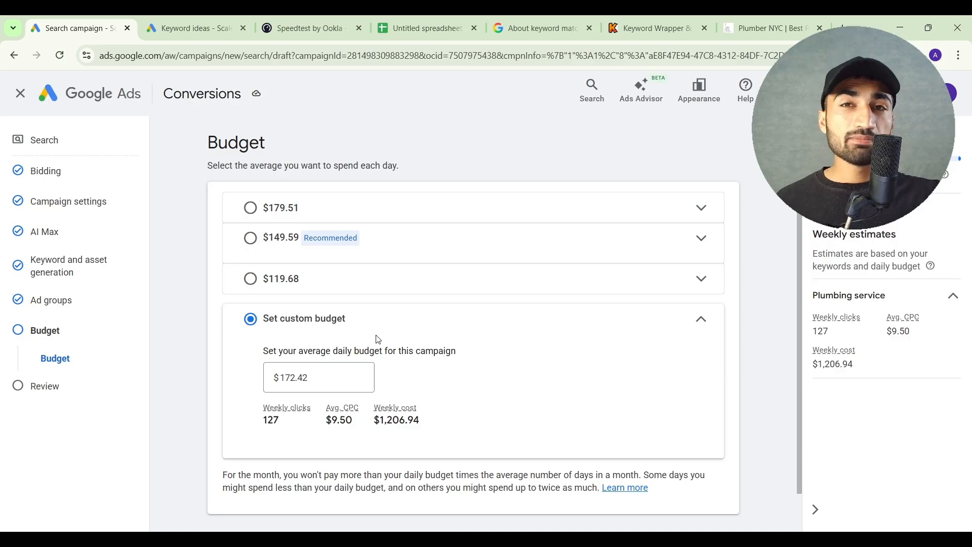
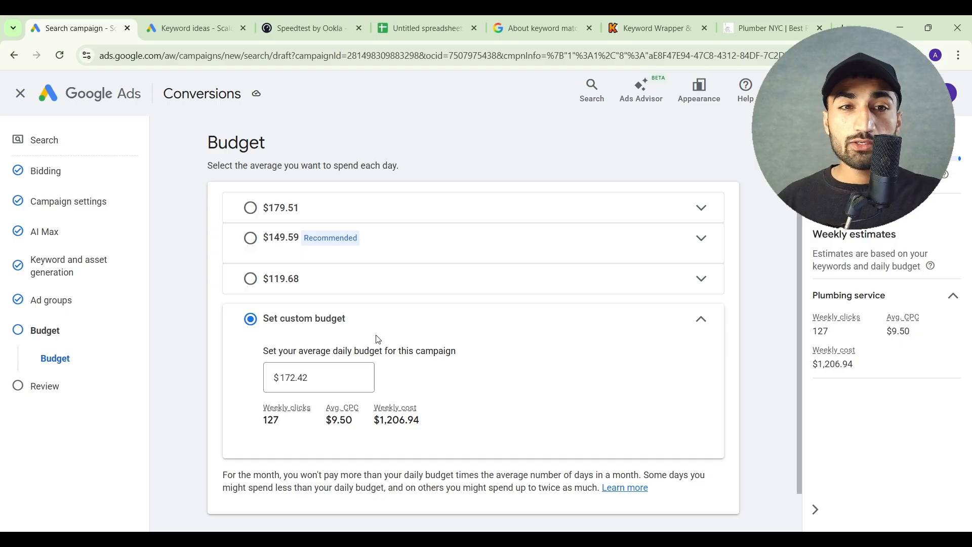
Clear the keyword selection in Keyword Planner and check the low and high top of page bids for "plumber near me"
{"action": "left_click", "coordinate": [193, 27]}
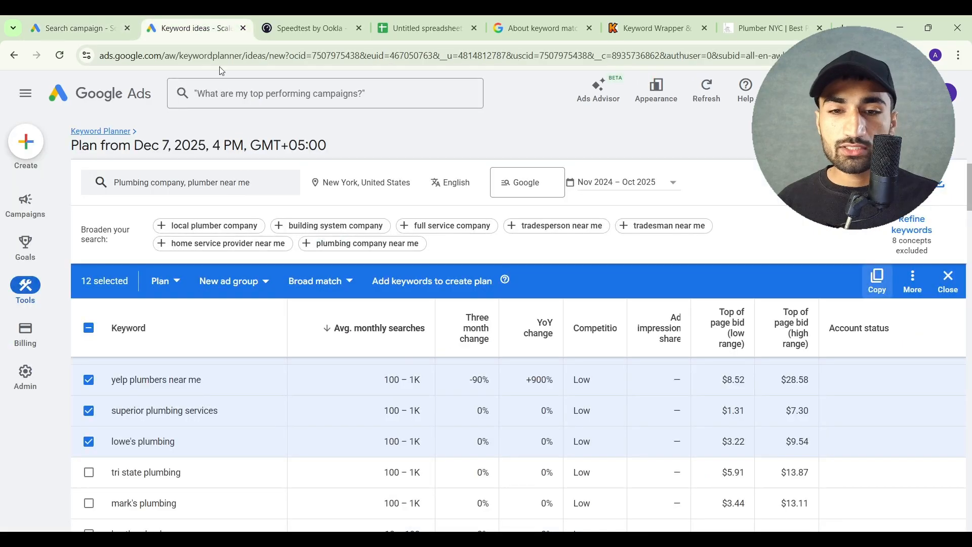
{"action": "scroll", "coordinate": [725, 386], "scroll_direction": "up", "scroll_amount": 2}
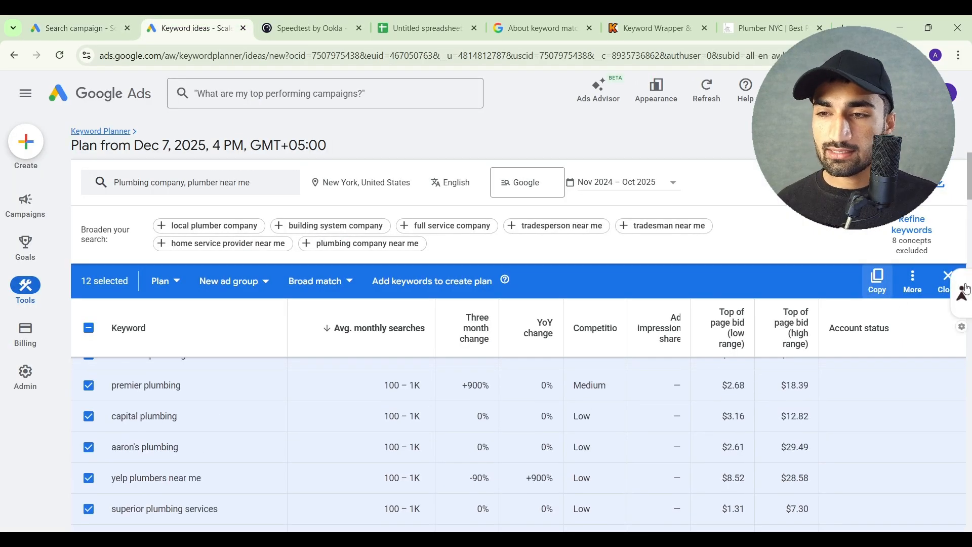
{"action": "left_click", "coordinate": [947, 276]}
{"action": "scroll", "coordinate": [619, 434], "scroll_direction": "up", "scroll_amount": 10}
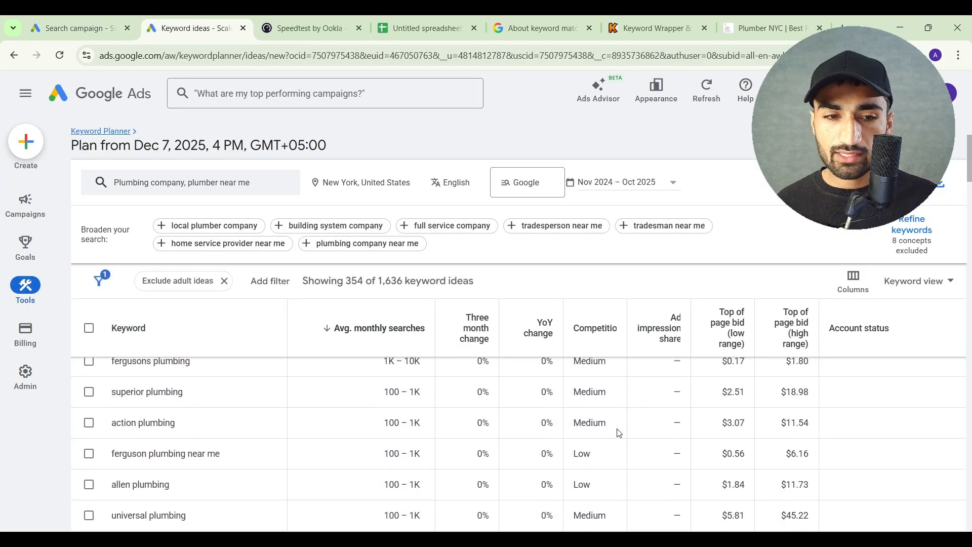
{"action": "scroll", "coordinate": [619, 434], "scroll_direction": "down", "scroll_amount": 1}
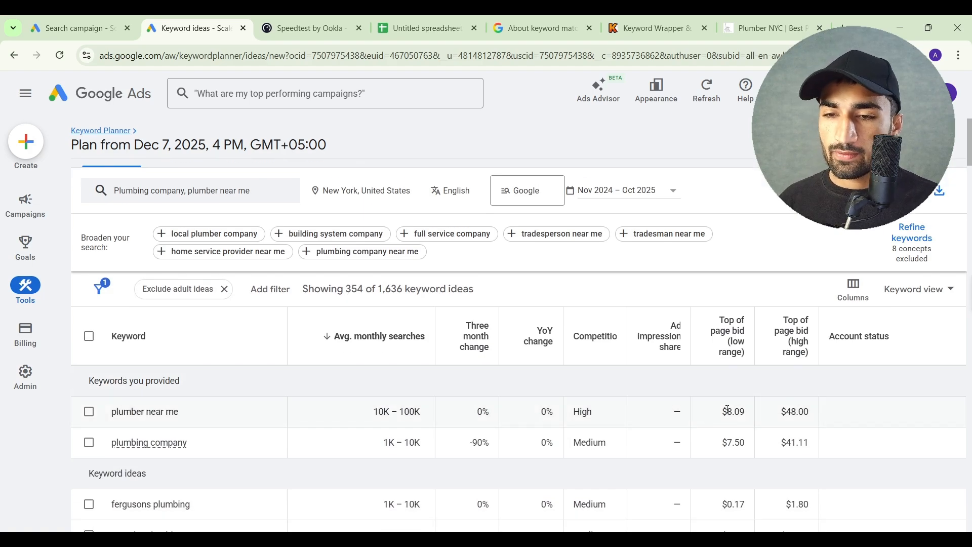
{"action": "left_click_drag", "start_coordinate": [728, 409], "coordinate": [803, 410]}
{"action": "left_click", "coordinate": [802, 410]}
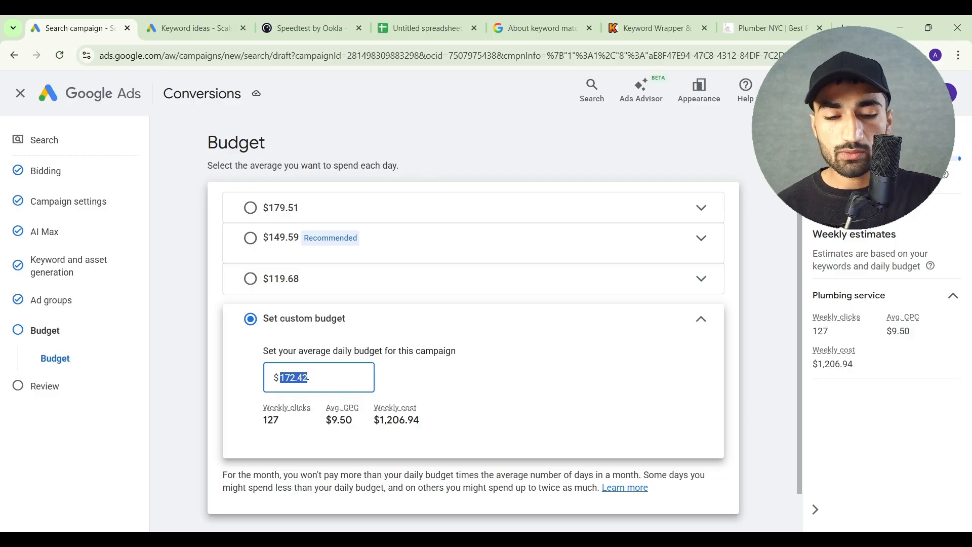
Set the campaign's custom average daily budget to $250 and proceed to the campaign review
{"action": "type", "text": "250"}
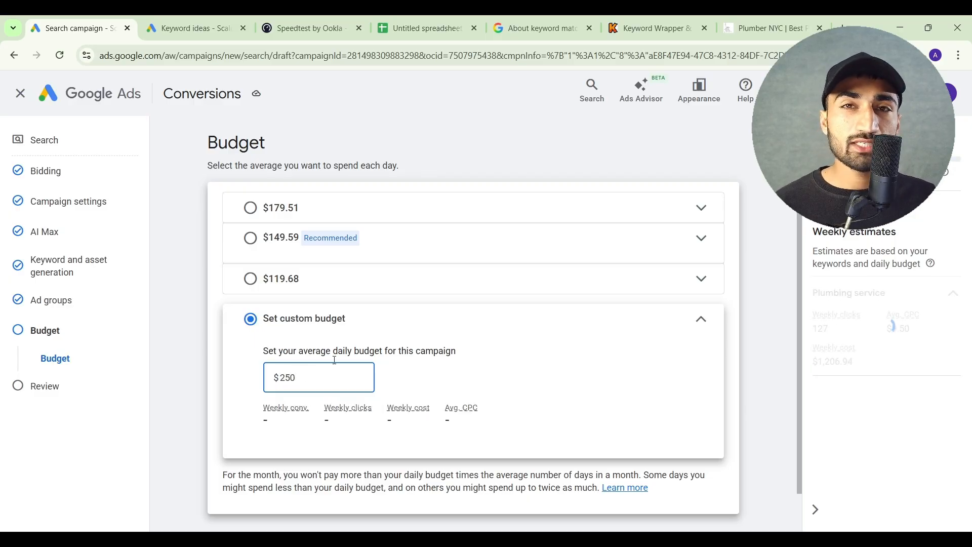
{"action": "left_click", "coordinate": [520, 328]}
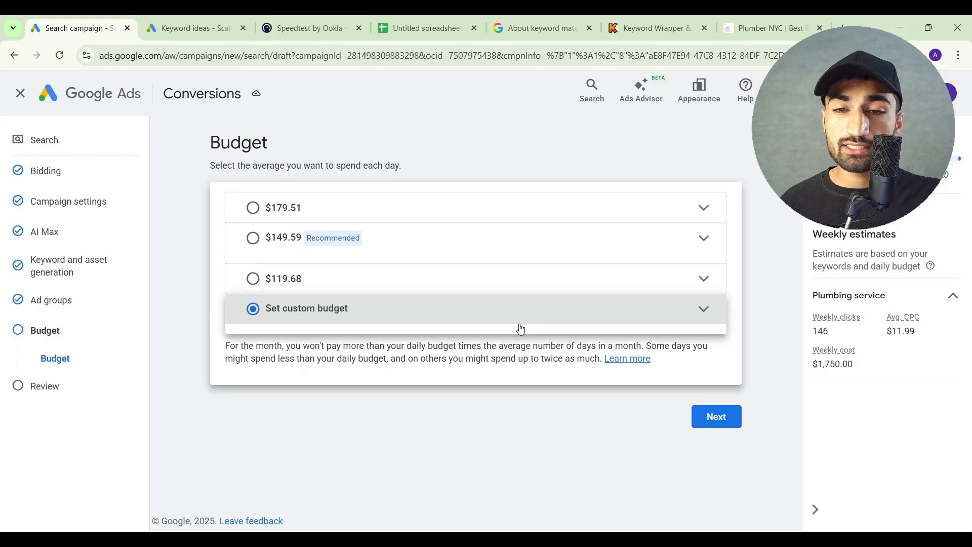
{"action": "left_click", "coordinate": [521, 330]}
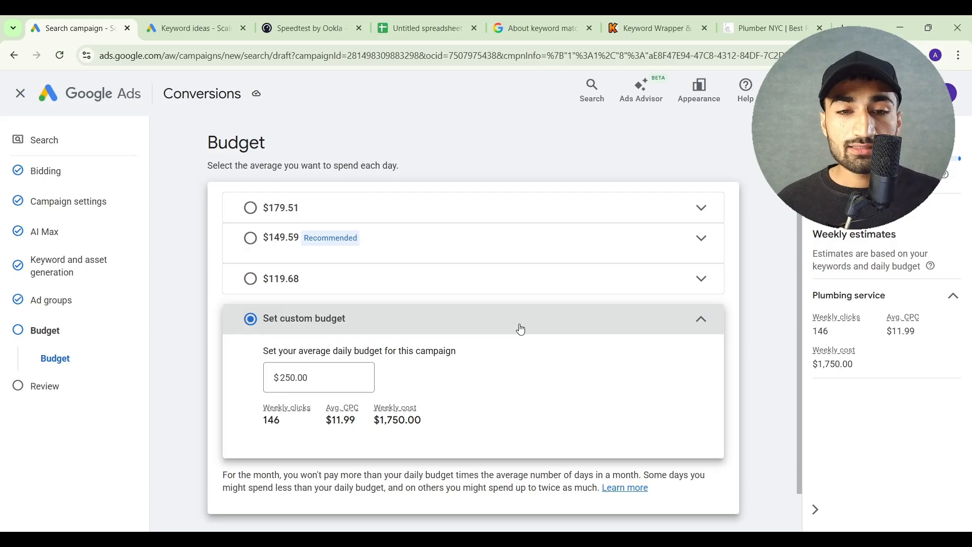
{"action": "scroll", "coordinate": [521, 330], "scroll_direction": "down", "scroll_amount": 1}
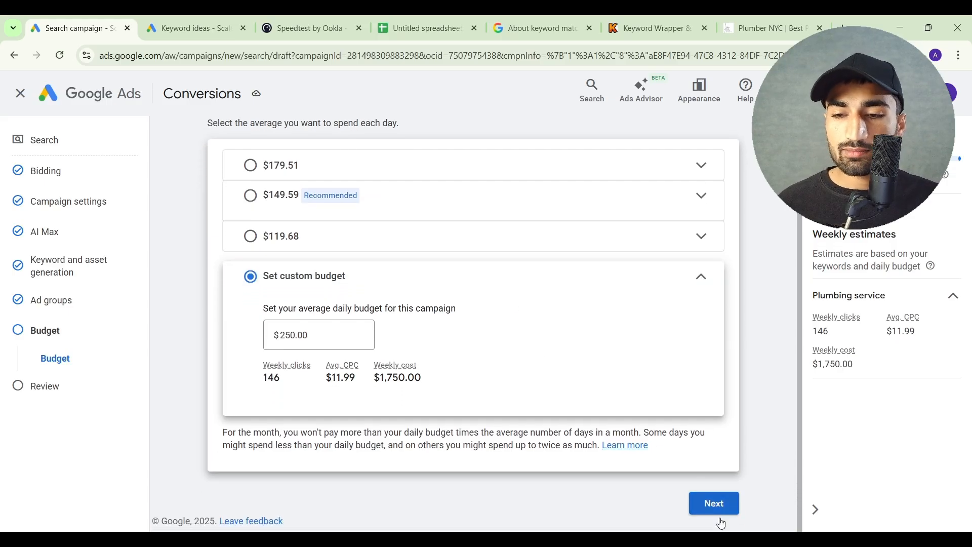
{"action": "left_click", "coordinate": [721, 521]}
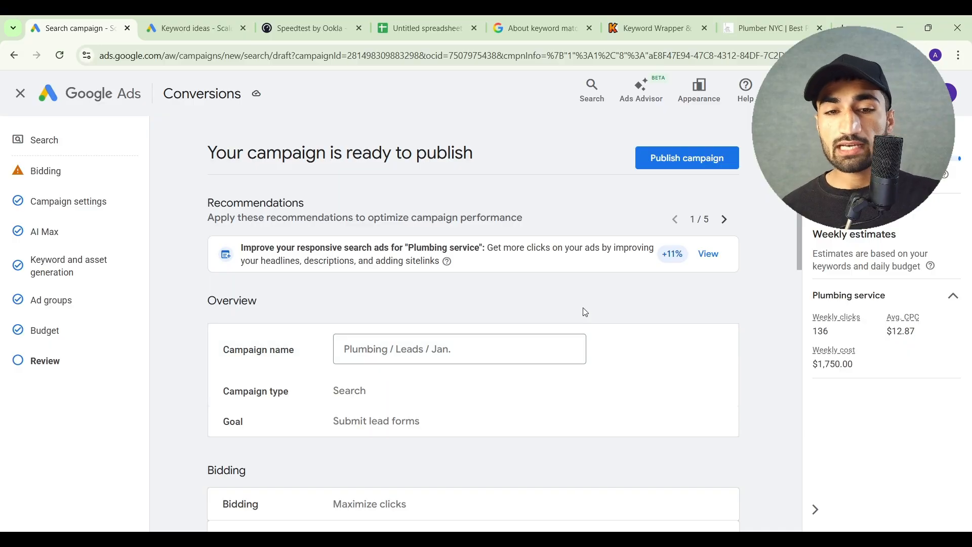
Review the campaign summary, publish the campaign, and close the Google tag setup without installing a tag
{"action": "scroll", "coordinate": [582, 310], "scroll_direction": "down", "scroll_amount": 5}
{"action": "scroll", "coordinate": [586, 312], "scroll_direction": "down", "scroll_amount": 5}
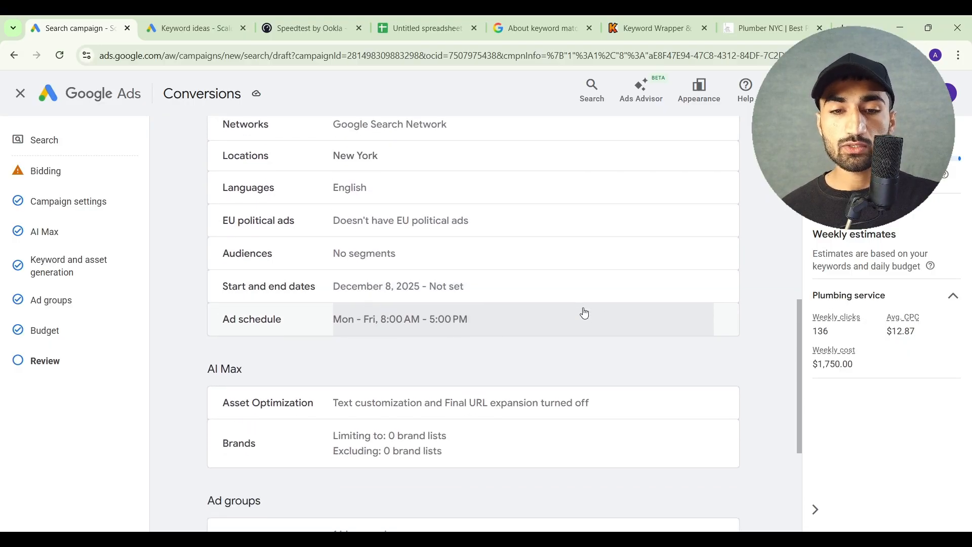
{"action": "scroll", "coordinate": [585, 313], "scroll_direction": "down", "scroll_amount": 2}
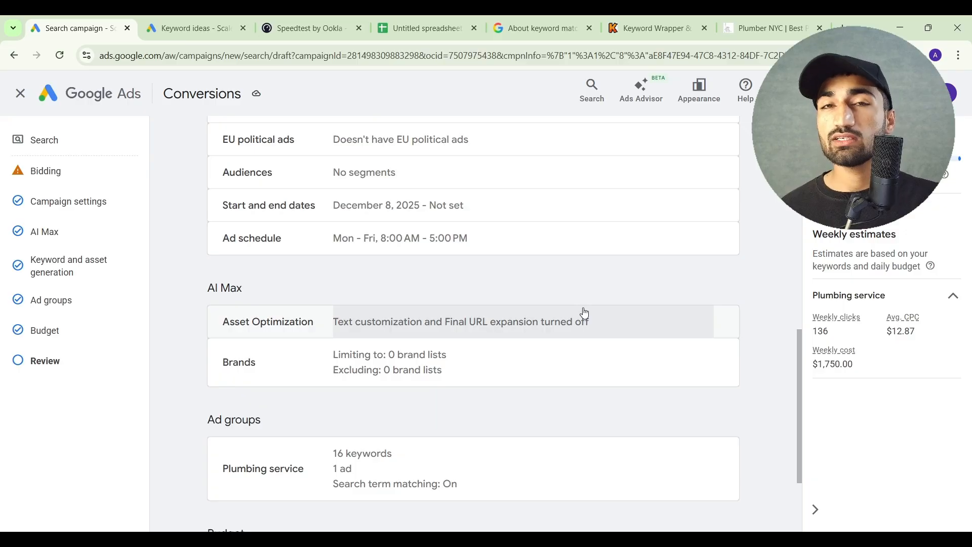
{"action": "scroll", "coordinate": [585, 313], "scroll_direction": "down", "scroll_amount": 3}
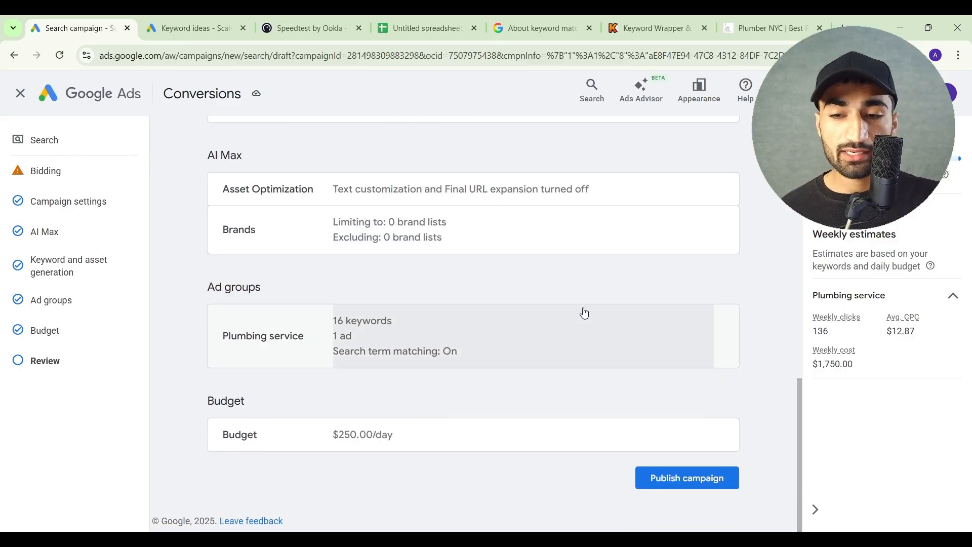
{"action": "scroll", "coordinate": [585, 313], "scroll_direction": "up", "scroll_amount": 12}
{"action": "left_click", "coordinate": [667, 165]}
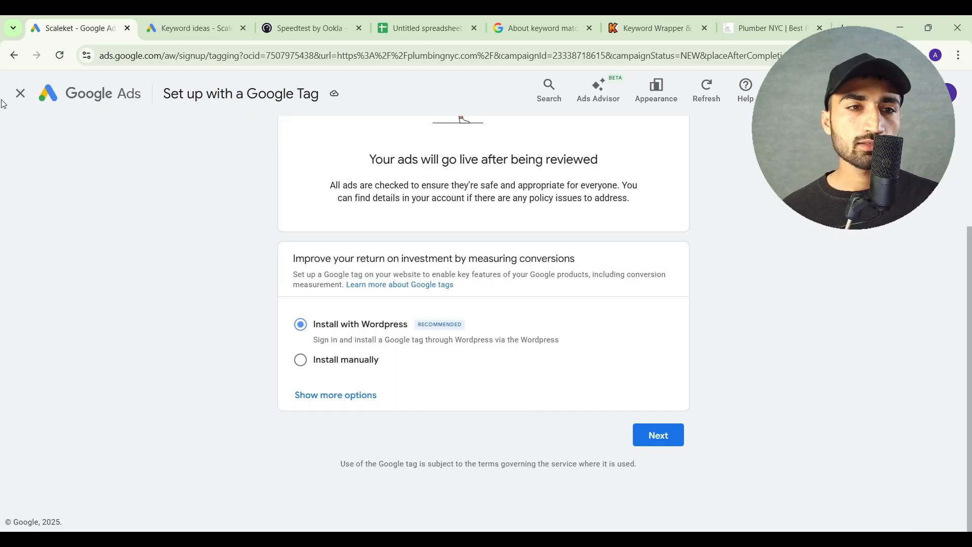
{"action": "left_click", "coordinate": [18, 93]}
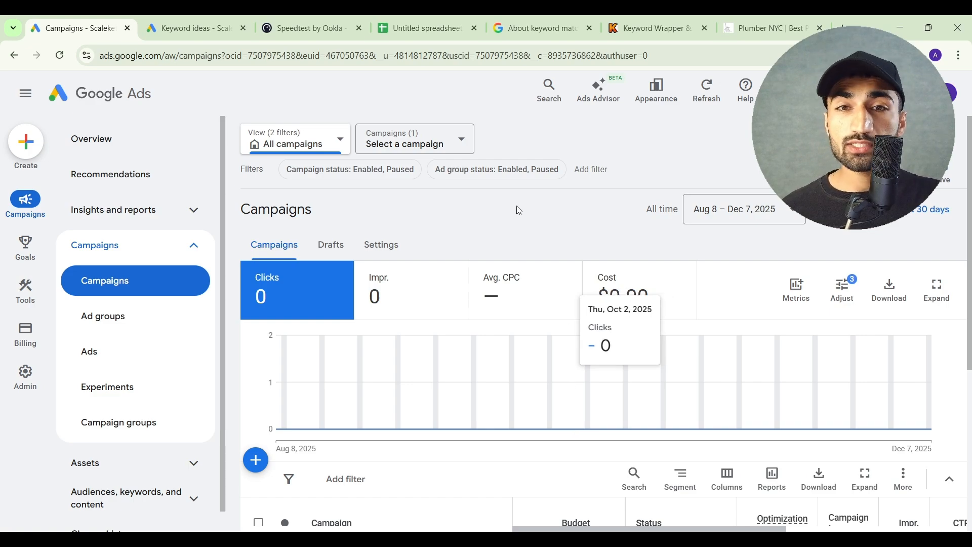
Select the entries under Neg. Keywords in the Google Sheets spreadsheet and return to the Google Ads campaigns page
{"action": "left_click", "coordinate": [439, 30]}
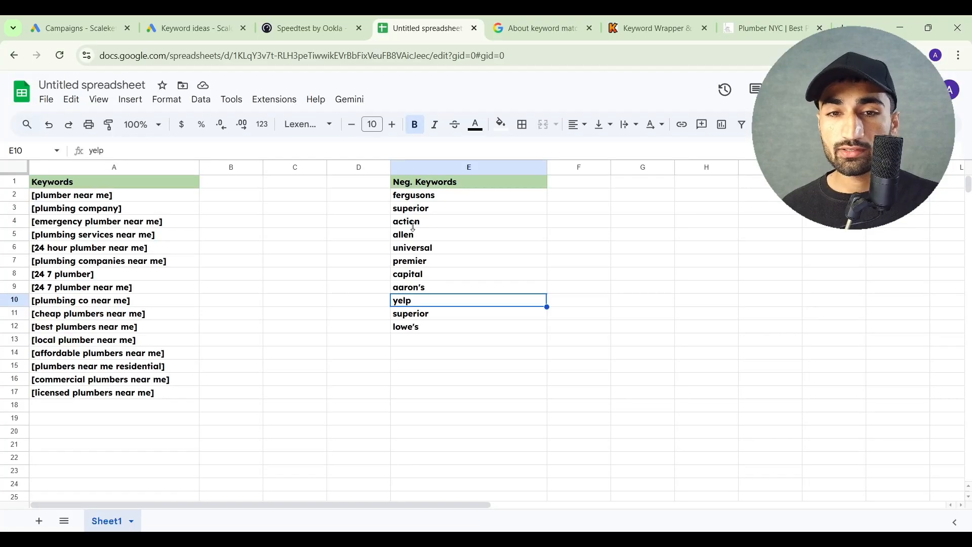
{"action": "left_click_drag", "start_coordinate": [420, 198], "coordinate": [442, 340]}
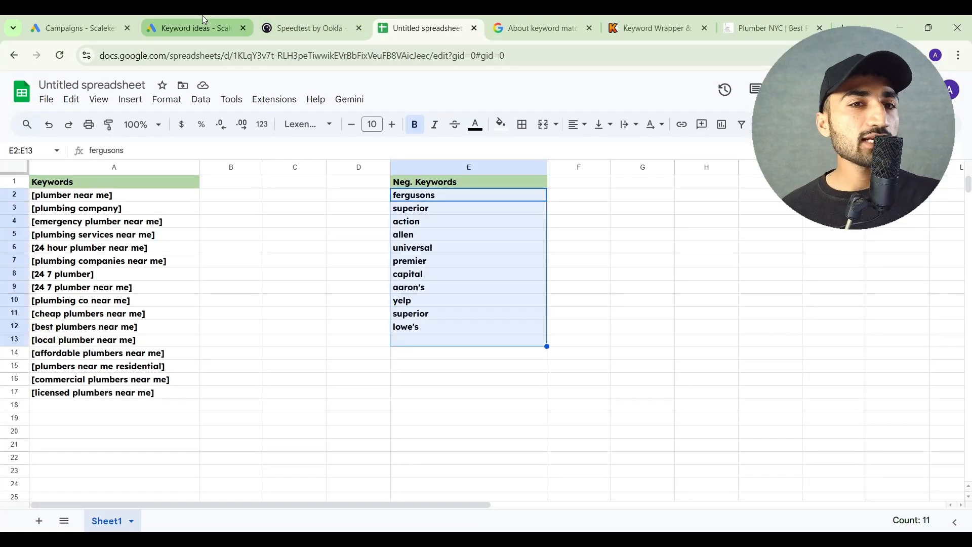
{"action": "left_click", "coordinate": [102, 17]}
{"action": "mouse_move", "coordinate": [412, 267]}
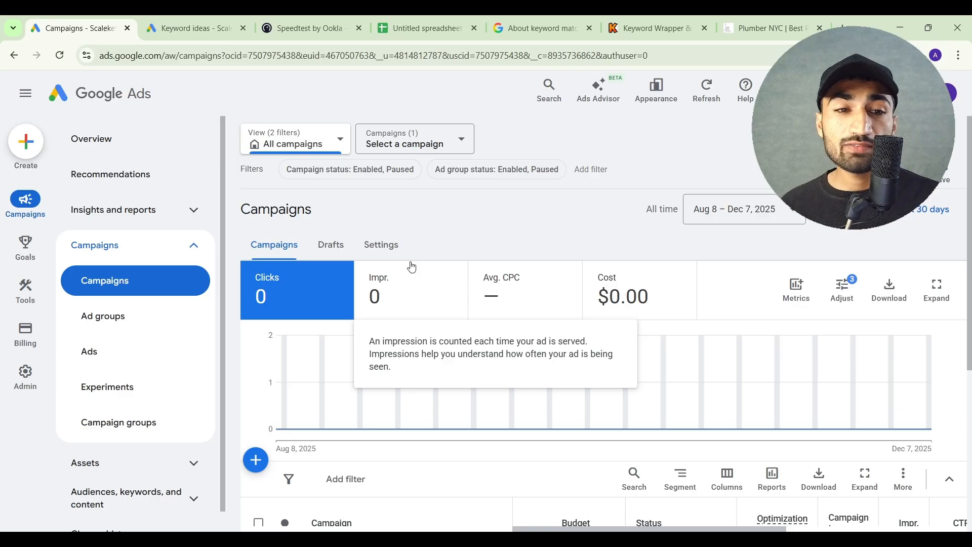
Open the negative keywords of the Plumbing / Leads / Jan. campaign
{"action": "scroll", "coordinate": [182, 390], "scroll_direction": "down", "scroll_amount": 1}
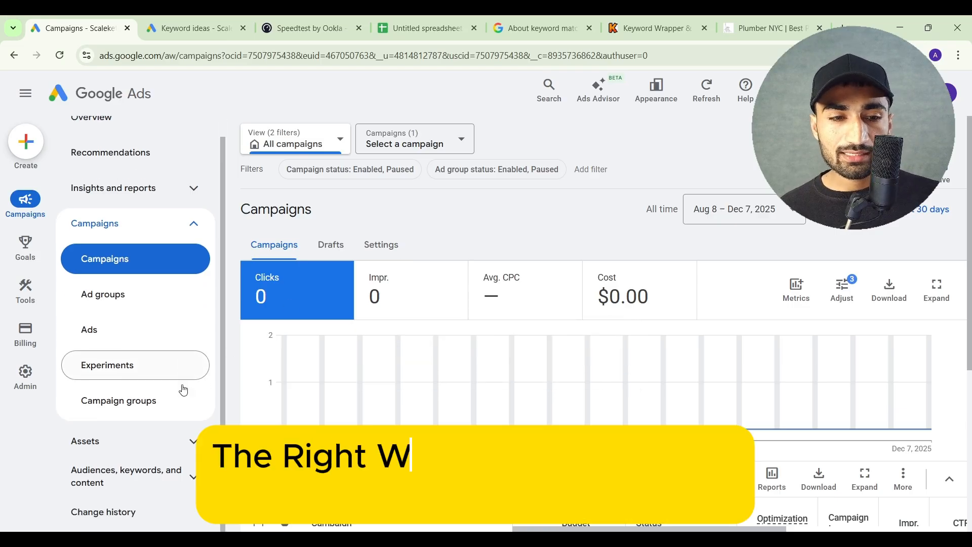
{"action": "left_click", "coordinate": [155, 475]}
{"action": "scroll", "coordinate": [147, 461], "scroll_direction": "down", "scroll_amount": 3}
{"action": "left_click", "coordinate": [142, 445]}
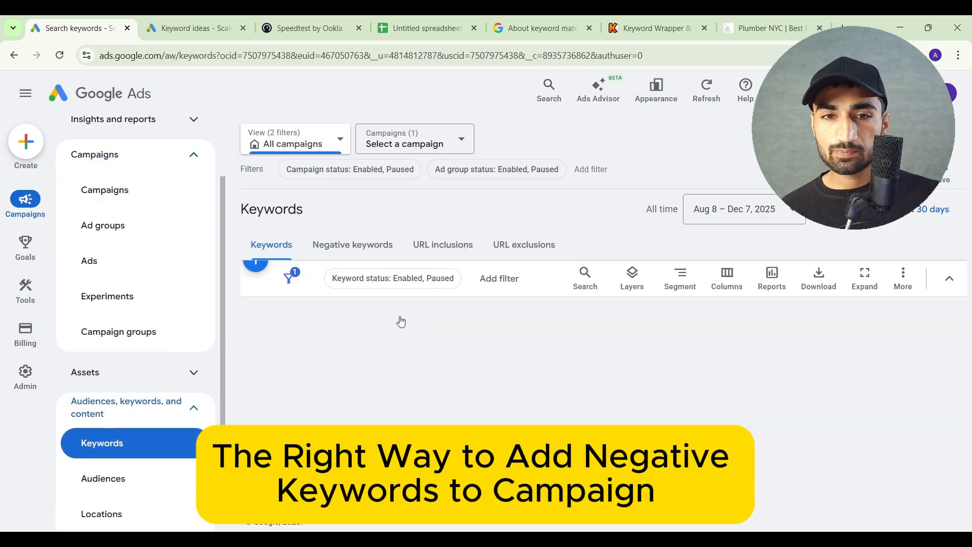
{"action": "left_click", "coordinate": [415, 144]}
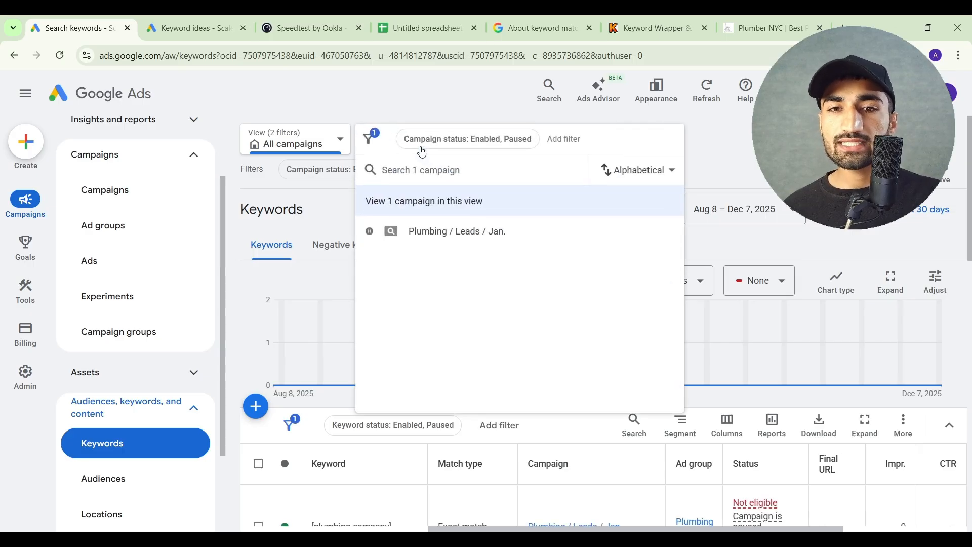
{"action": "left_click", "coordinate": [424, 233]}
{"action": "left_click", "coordinate": [358, 276]}
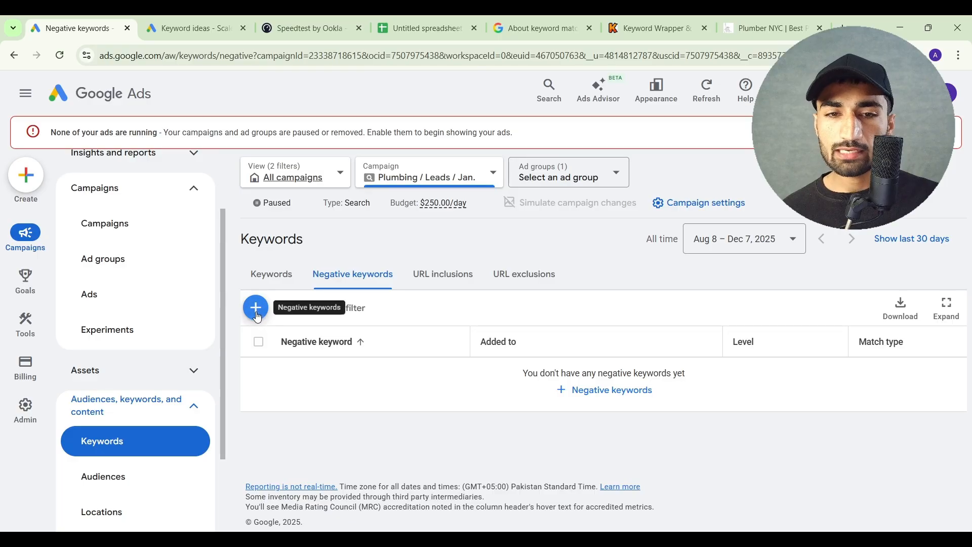
Add the spreadsheet's negative keywords, from "fergusons" to "lowe's", at campaign level to Plumbing / Leads / Jan. and save them
{"action": "left_click", "coordinate": [256, 310]}
{"action": "scroll", "coordinate": [416, 354], "scroll_direction": "down", "scroll_amount": 4}
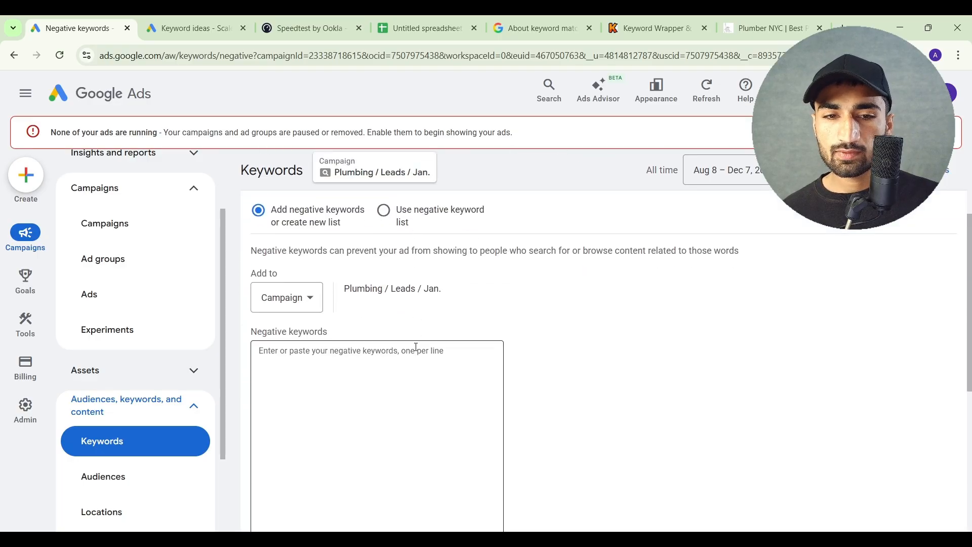
{"action": "left_click", "coordinate": [376, 309]}
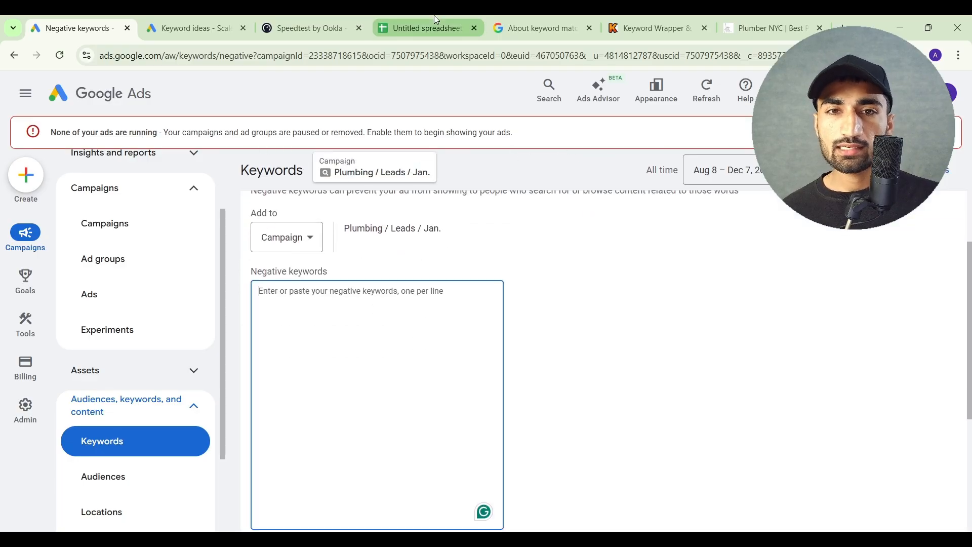
{"action": "left_click", "coordinate": [433, 22]}
{"action": "key", "text": "ctrl+c"}
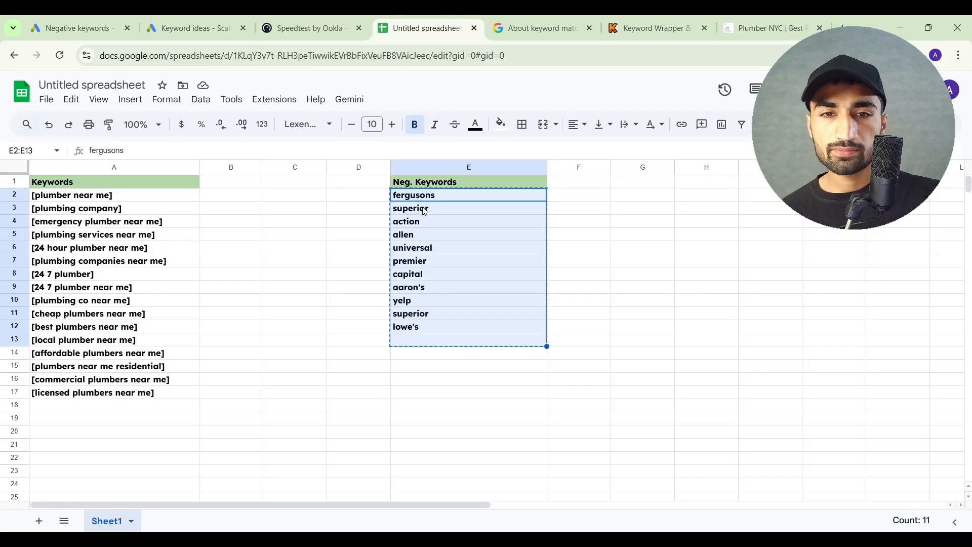
{"action": "left_click", "coordinate": [99, 21]}
{"action": "key", "text": "ctrl+v"}
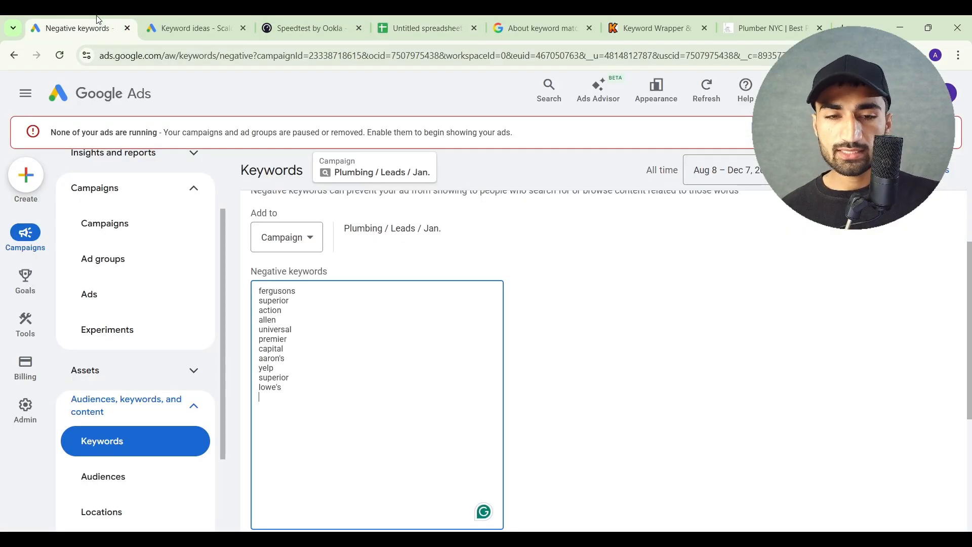
{"action": "scroll", "coordinate": [334, 346], "scroll_direction": "down", "scroll_amount": 3}
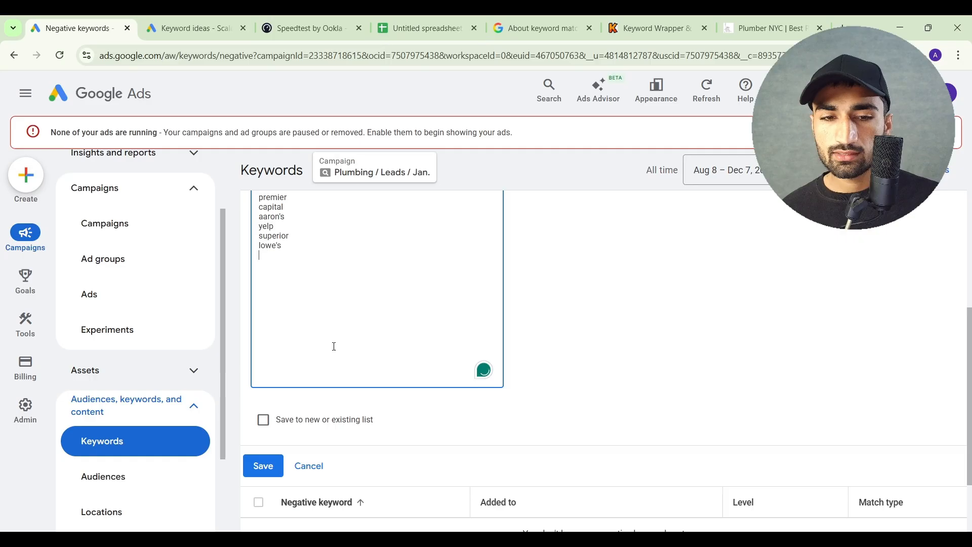
{"action": "left_click", "coordinate": [264, 466]}
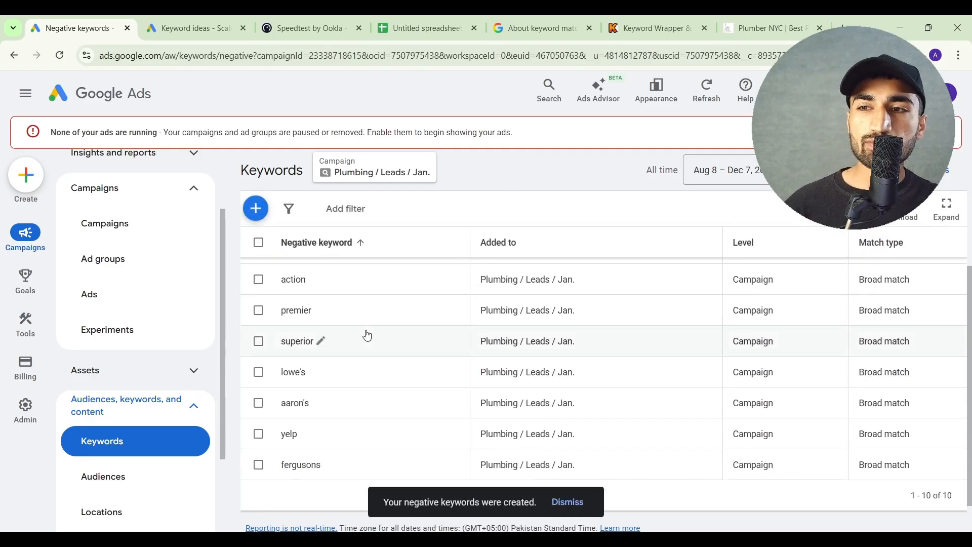
Open the campaign settings of Plumbing / Leads / Jan. and directly select Manual CPC as the bid strategy
{"action": "scroll", "coordinate": [368, 335], "scroll_direction": "up", "scroll_amount": 4}
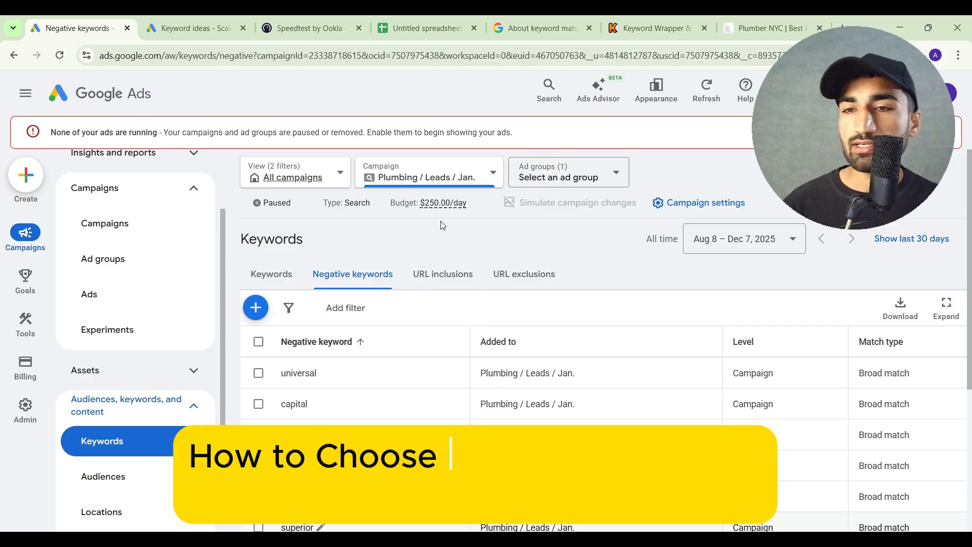
{"action": "left_click", "coordinate": [664, 201]}
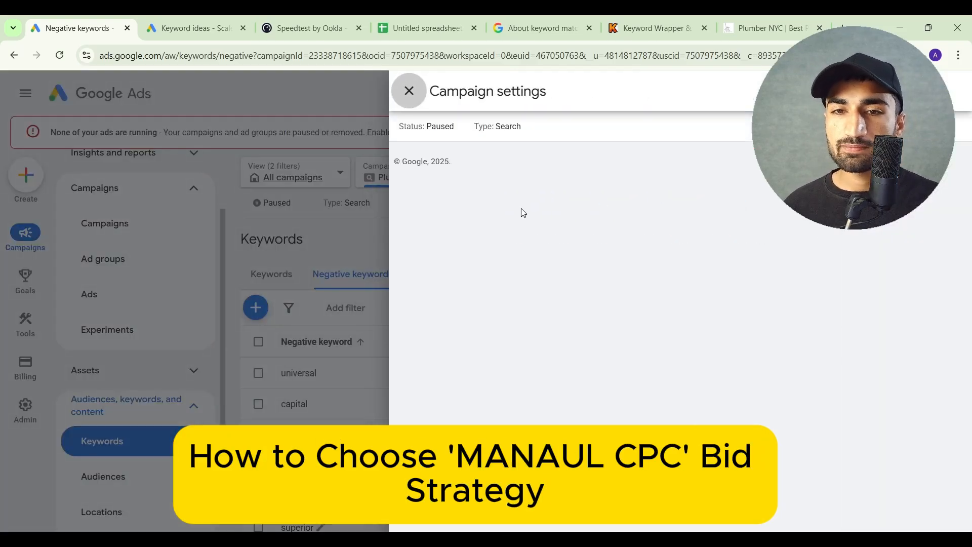
{"action": "left_click", "coordinate": [526, 336]}
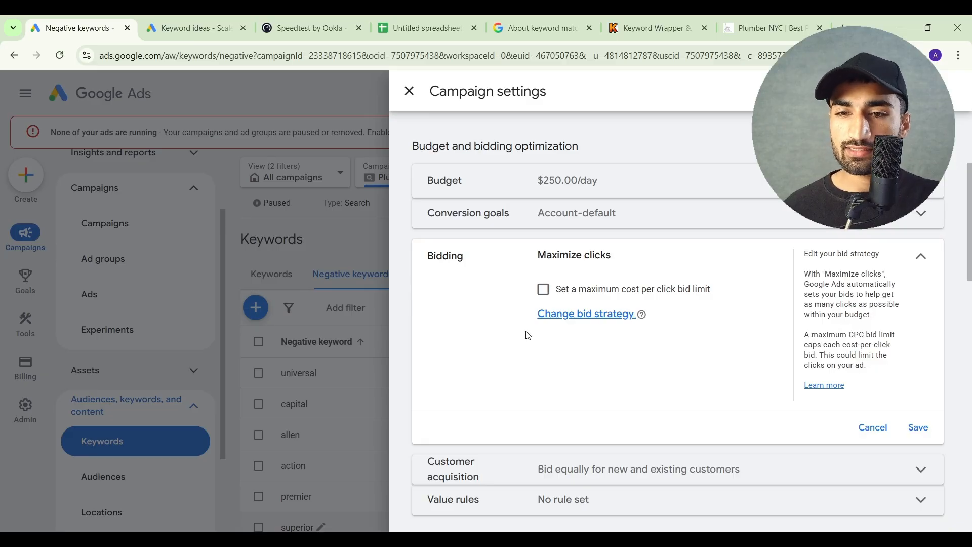
{"action": "left_click", "coordinate": [572, 314]}
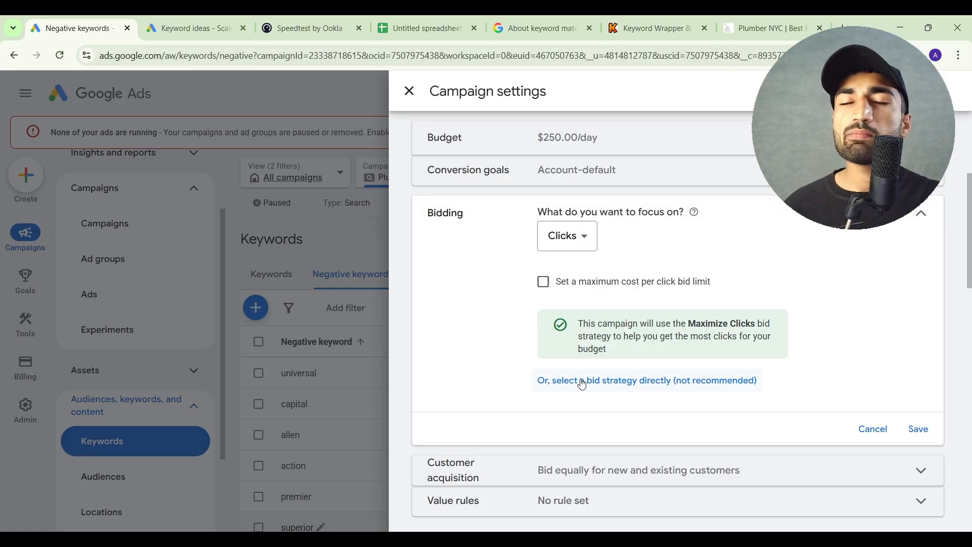
{"action": "left_click", "coordinate": [593, 382]}
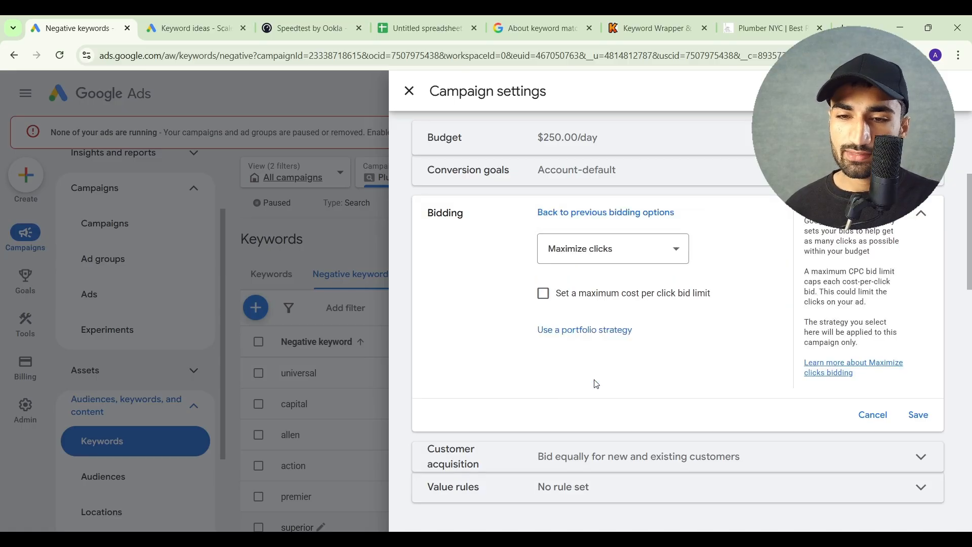
{"action": "left_click", "coordinate": [586, 255]}
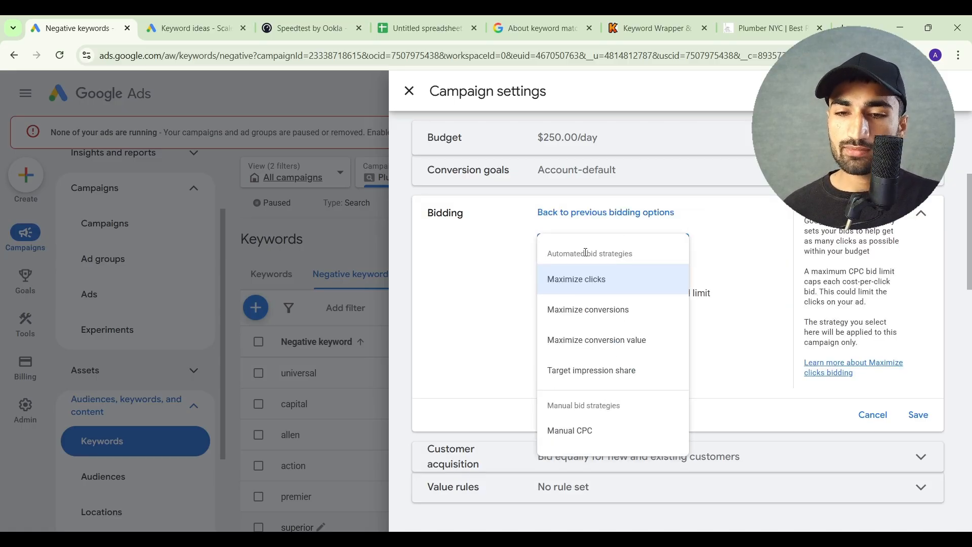
{"action": "left_click", "coordinate": [582, 440]}
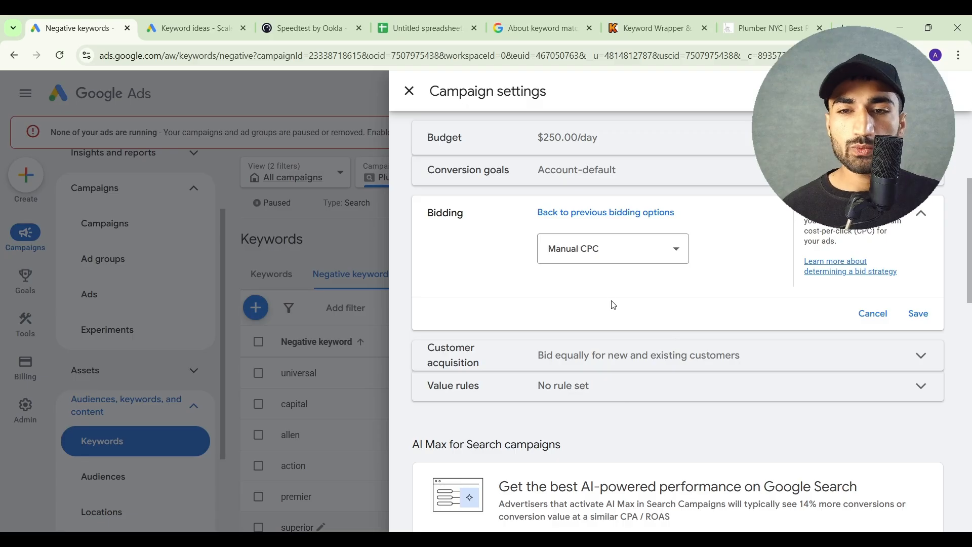
Try the Maximize clicks bid strategy with a maximum CPC bid limit of $8.00
{"action": "left_click", "coordinate": [609, 258]}
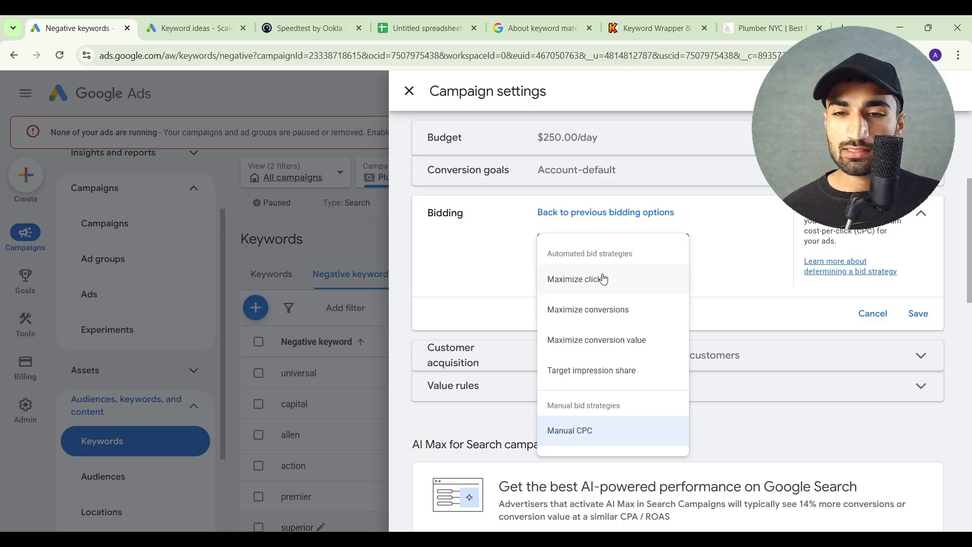
{"action": "left_click", "coordinate": [603, 279]}
{"action": "left_click", "coordinate": [544, 294]}
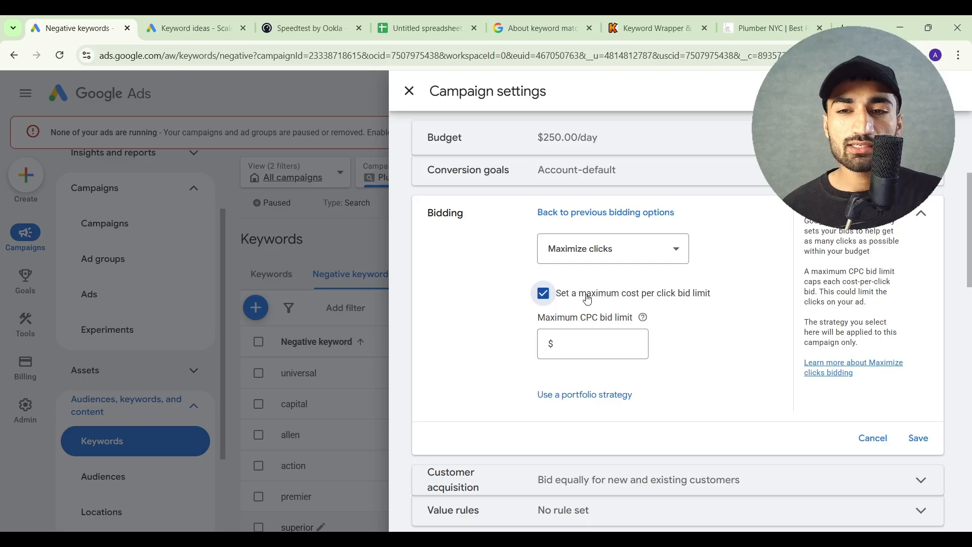
{"action": "left_click", "coordinate": [577, 346]}
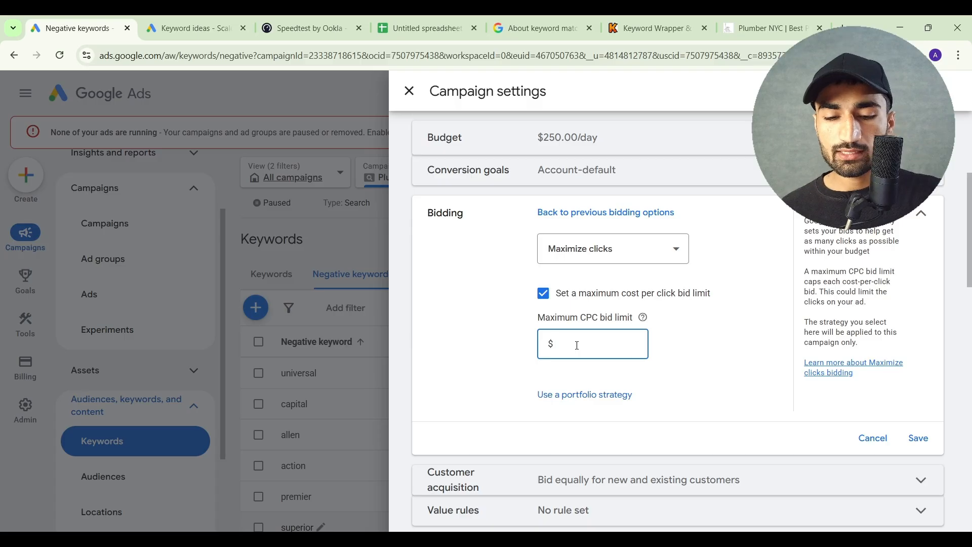
{"action": "type", "text": "8"}
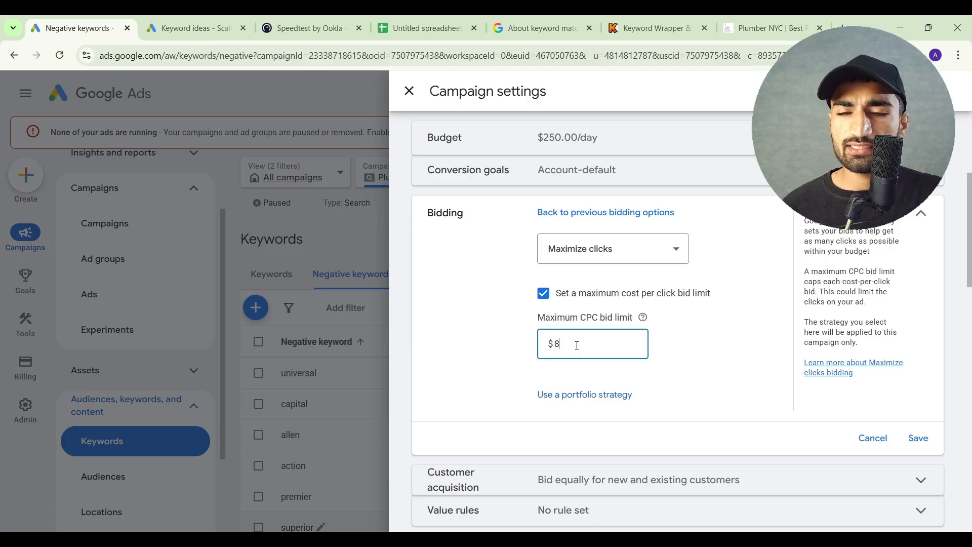
{"action": "left_click", "coordinate": [675, 351]}
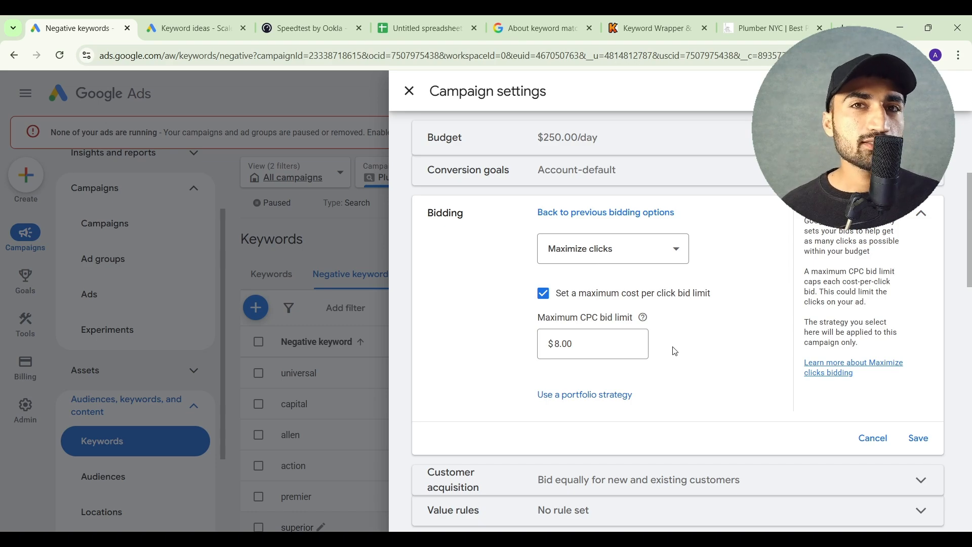
Choose Manual CPC as the campaign's bid strategy, save the bidding setting and close the campaign settings
{"action": "left_click", "coordinate": [604, 250]}
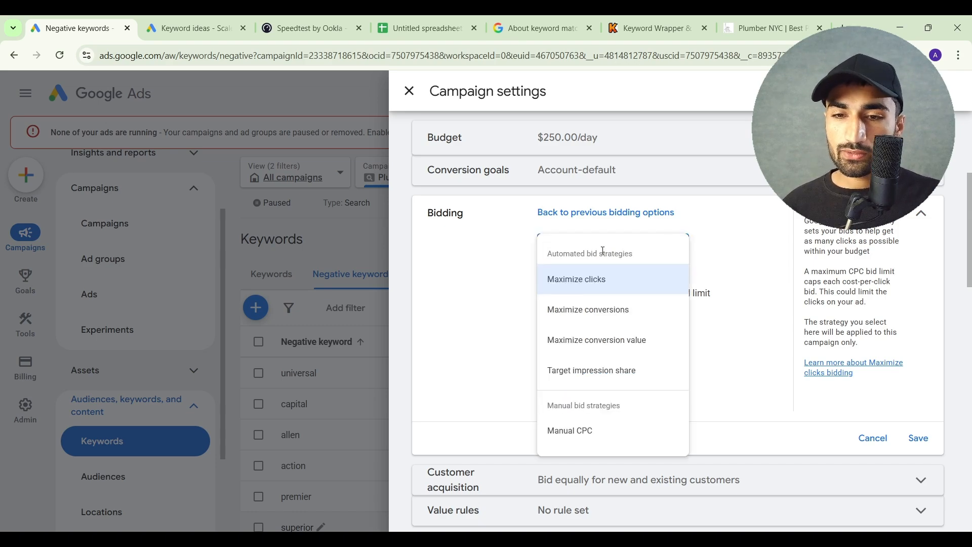
{"action": "left_click", "coordinate": [572, 430]}
{"action": "left_click", "coordinate": [918, 313]}
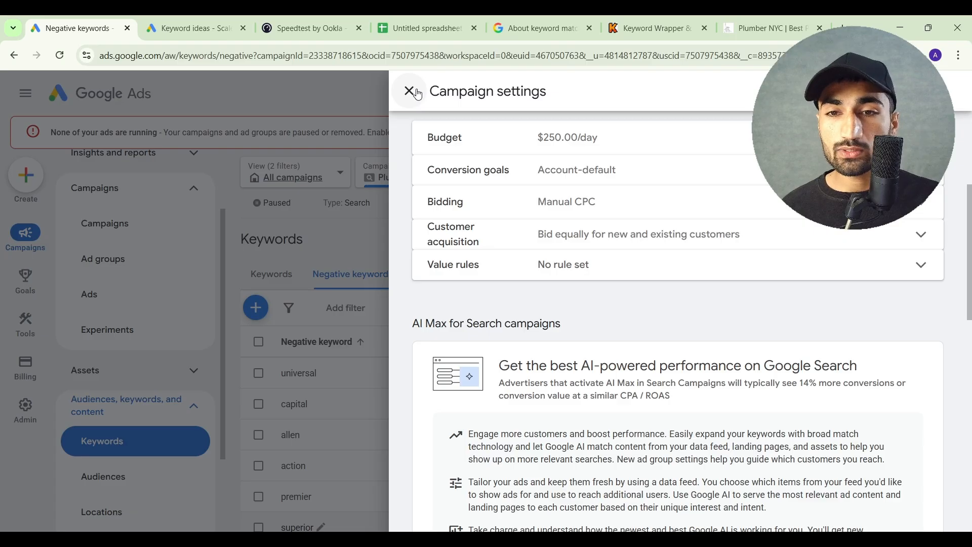
{"action": "left_click", "coordinate": [164, 335]}
Open the list of search keywords for the Plumbing / Leads / Jan. campaign
{"action": "scroll", "coordinate": [159, 343], "scroll_direction": "down", "scroll_amount": 2}
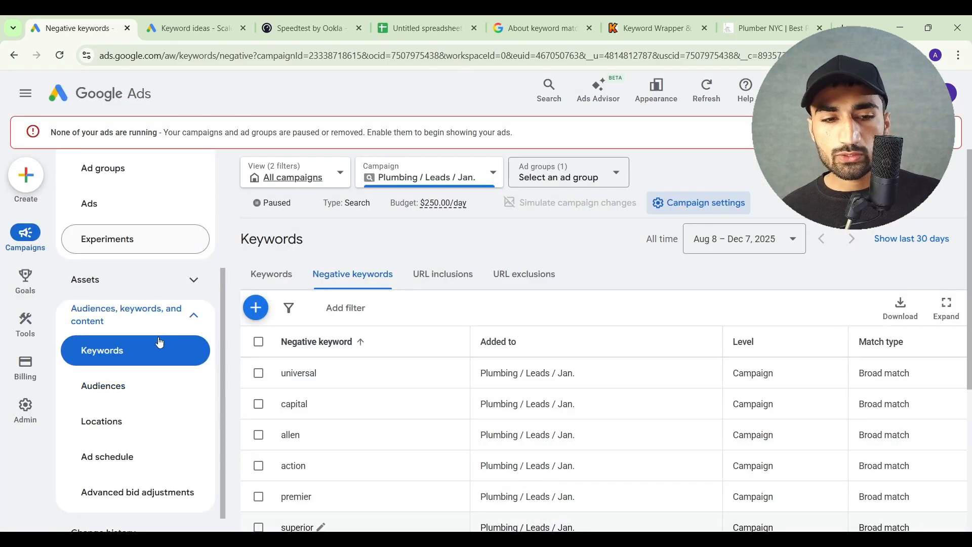
{"action": "left_click", "coordinate": [137, 343]}
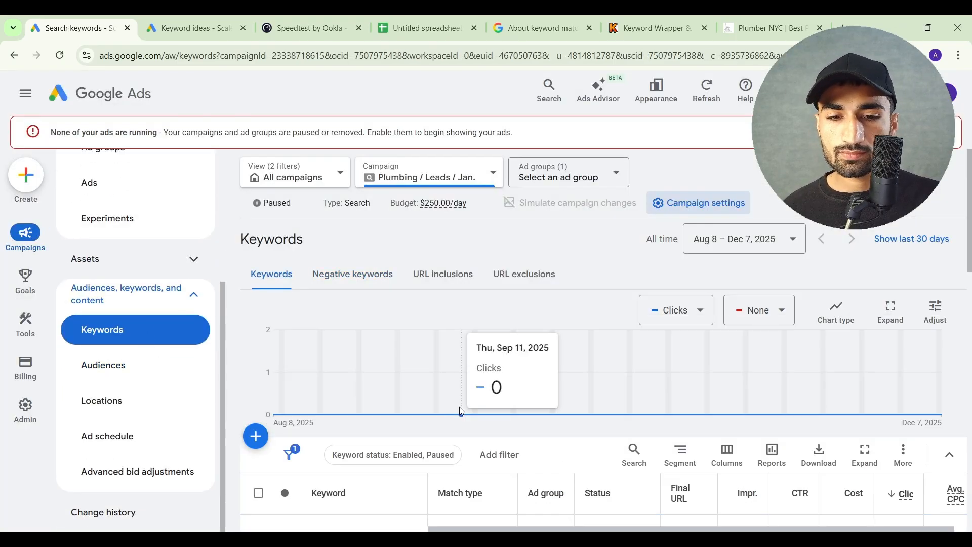
{"action": "scroll", "coordinate": [460, 408], "scroll_direction": "down", "scroll_amount": 5}
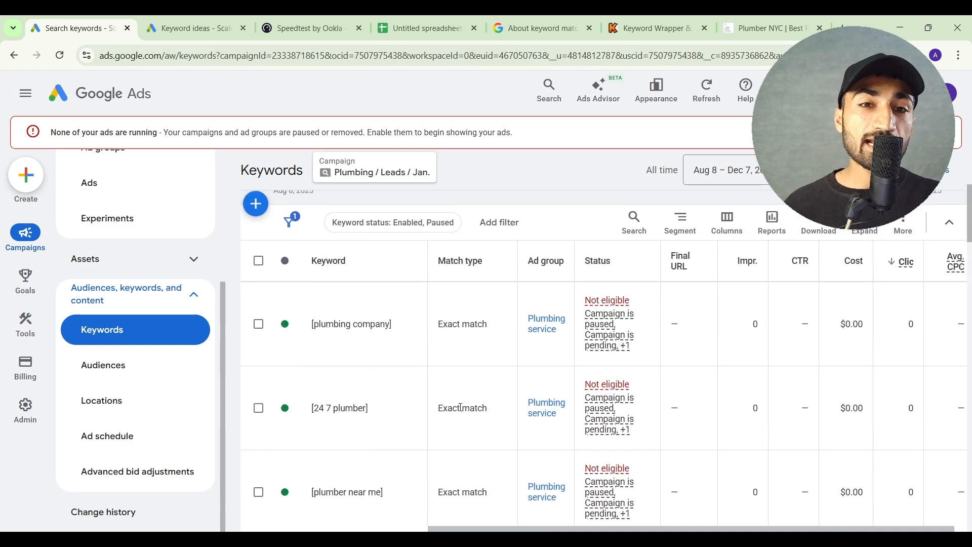
Try a new max CPC bid of $10 for the keyword [plumbing company] without applying it
{"action": "left_click", "coordinate": [260, 324]}
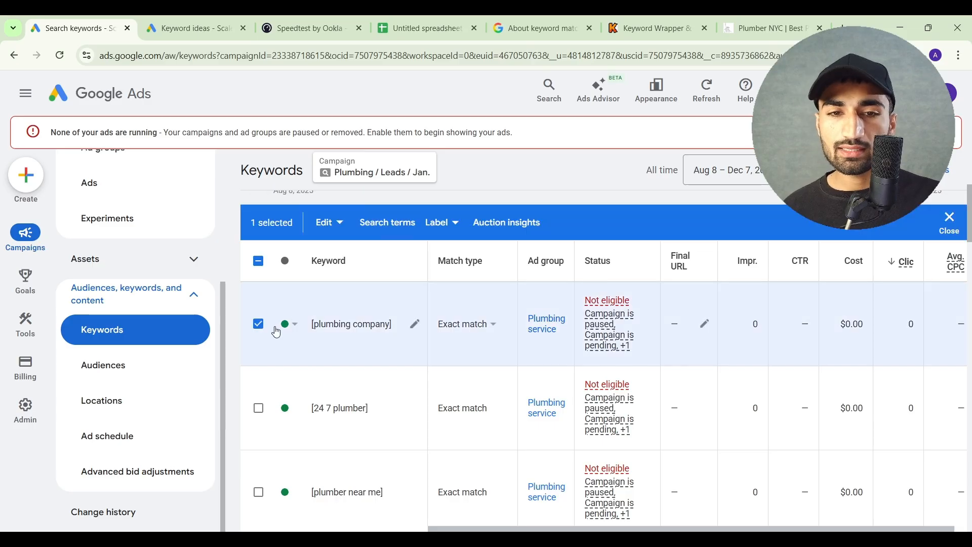
{"action": "left_click", "coordinate": [334, 233]}
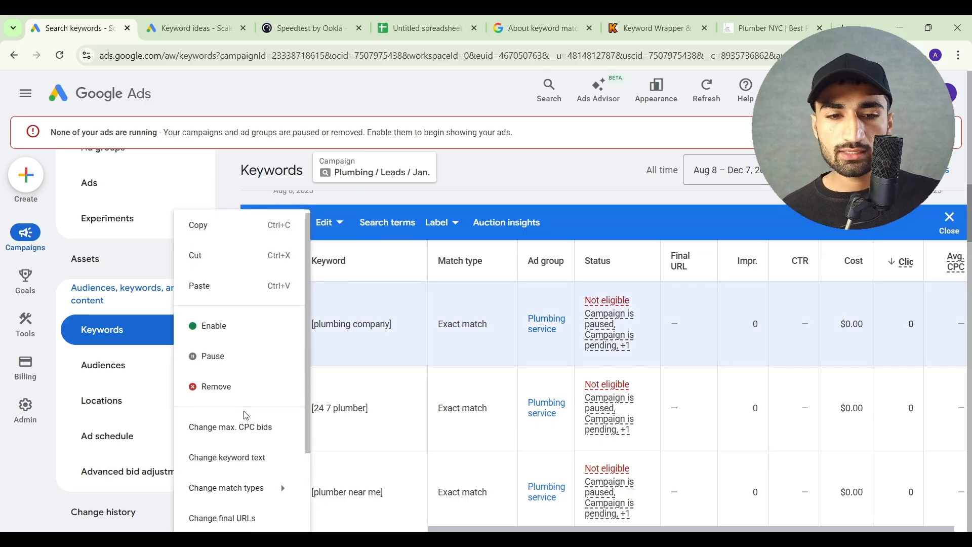
{"action": "left_click", "coordinate": [246, 424]}
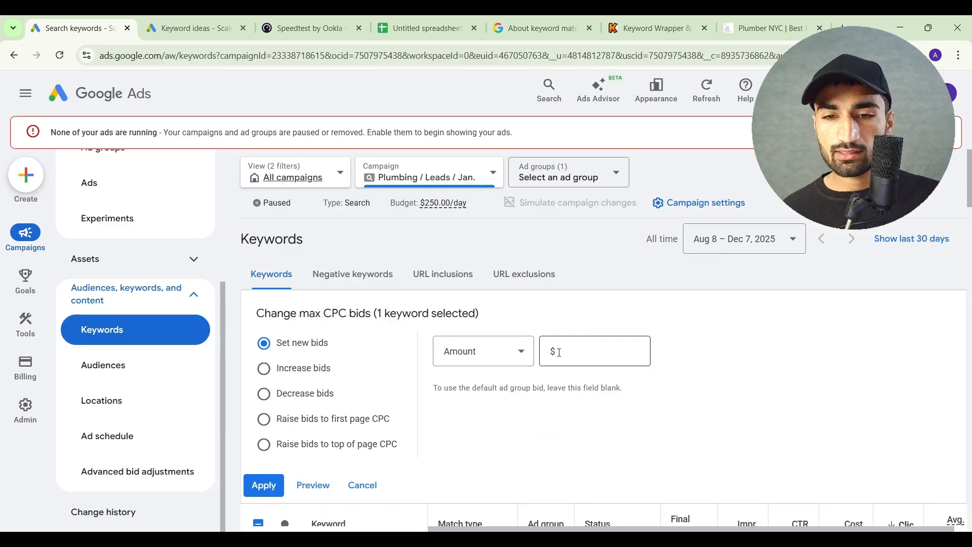
{"action": "left_click", "coordinate": [560, 352]}
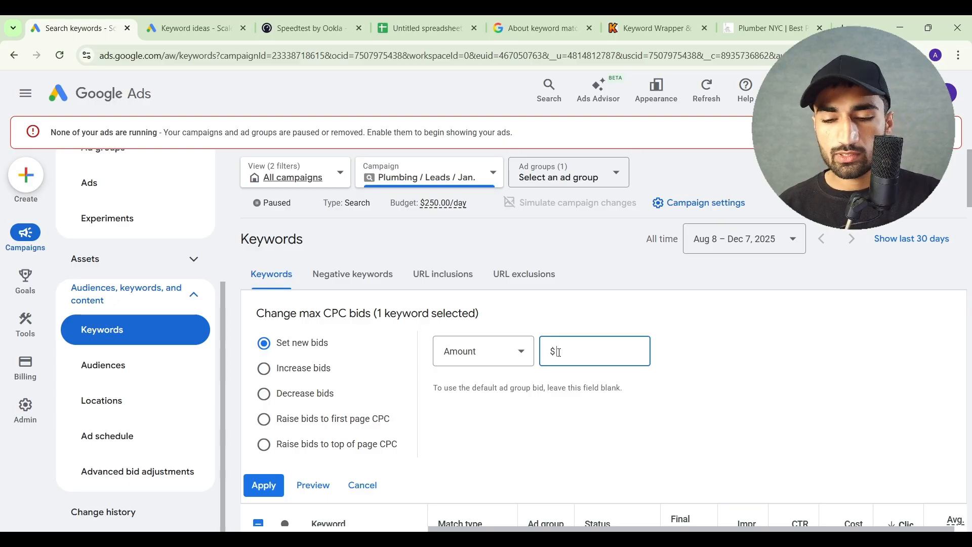
{"action": "type", "text": "10"}
{"action": "left_click", "coordinate": [679, 353]}
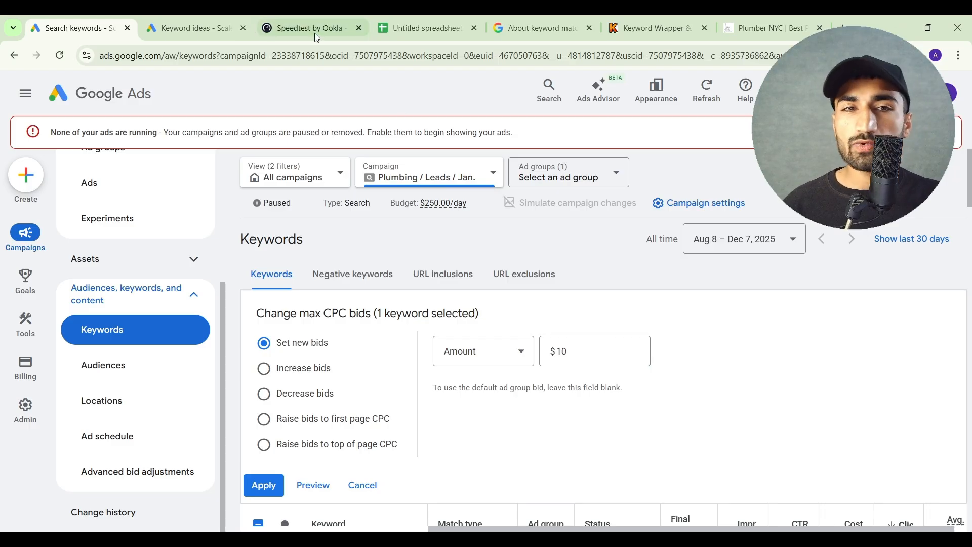
Check the low and high top of page bids for "plumber near me" in Keyword Planner and return to the campaign's keywords
{"action": "left_click", "coordinate": [209, 23]}
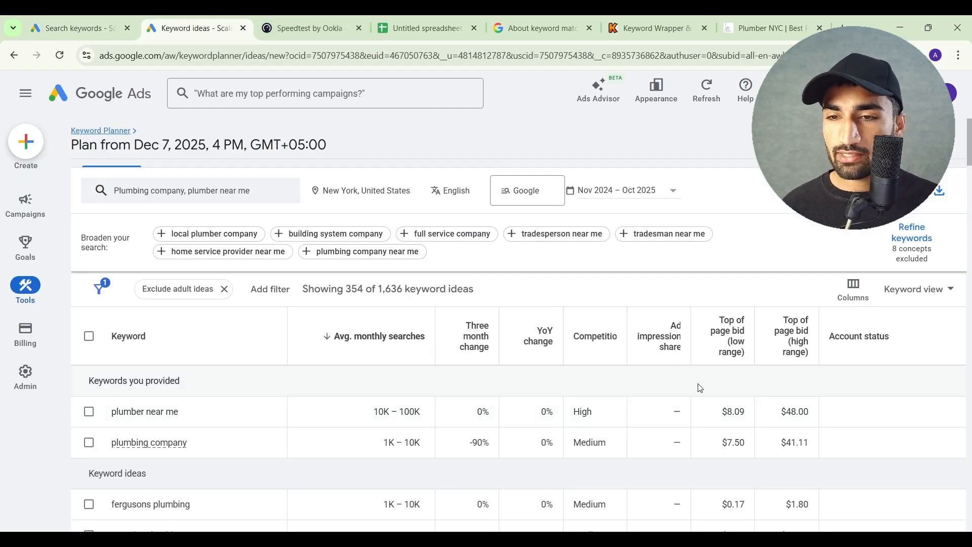
{"action": "left_click_drag", "start_coordinate": [721, 411], "coordinate": [791, 412]}
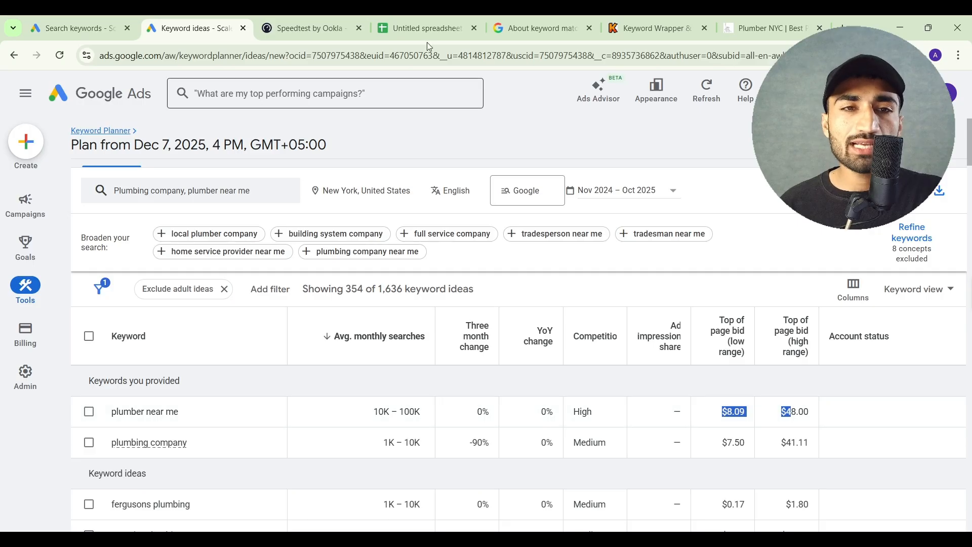
{"action": "left_click", "coordinate": [121, 28]}
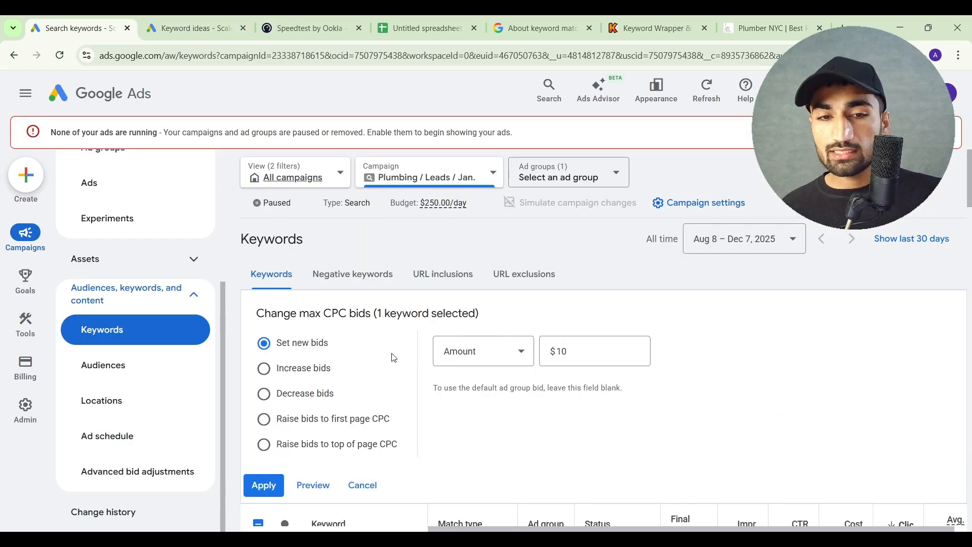
Cancel the pending max CPC bid change for the keyword [plumbing company]
{"action": "scroll", "coordinate": [392, 358], "scroll_direction": "down", "scroll_amount": 1}
{"action": "scroll", "coordinate": [573, 325], "scroll_direction": "down", "scroll_amount": 2}
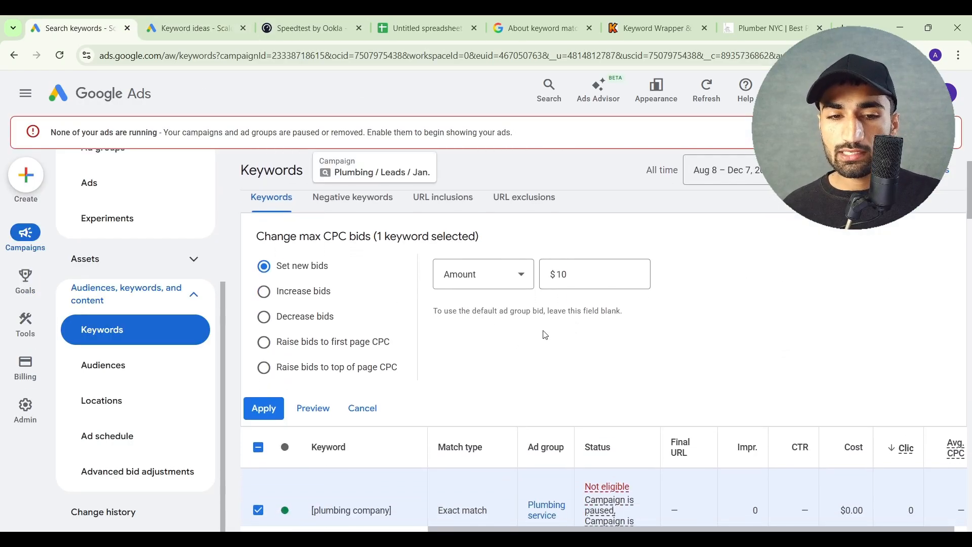
{"action": "left_click", "coordinate": [355, 408]}
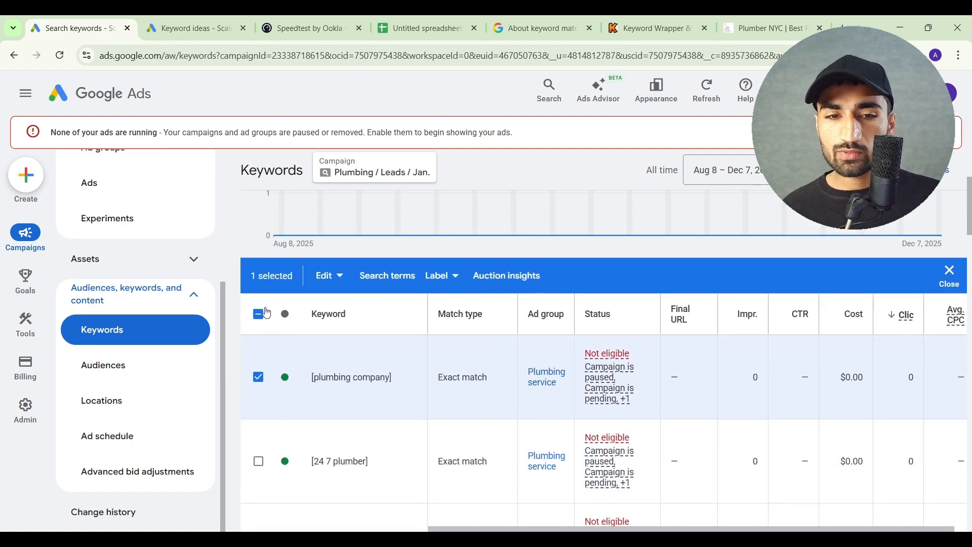
Select all keywords in the campaign, set their max CPC bids to $8, apply the change and clear the selection
{"action": "left_click", "coordinate": [259, 316]}
{"action": "left_click", "coordinate": [260, 318]}
{"action": "left_click", "coordinate": [260, 317]}
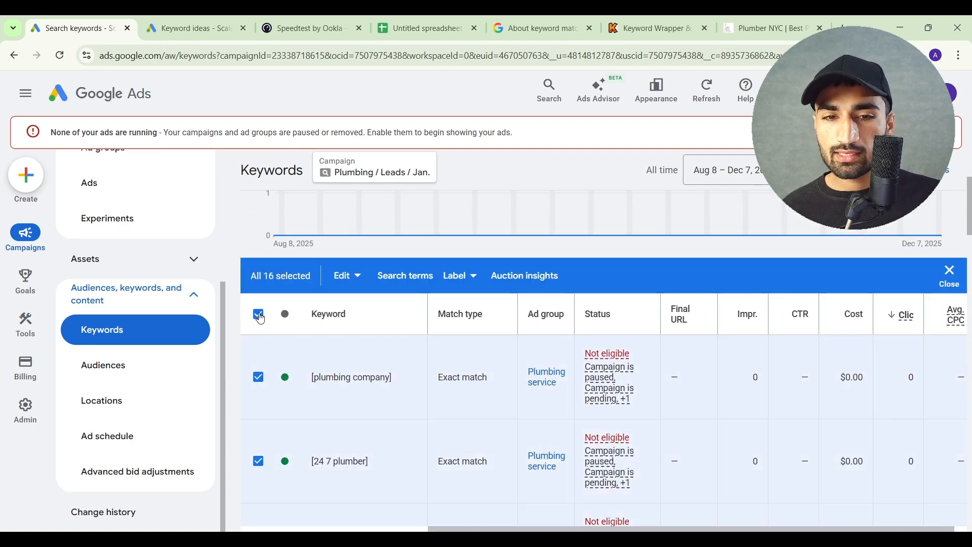
{"action": "left_click", "coordinate": [343, 275]}
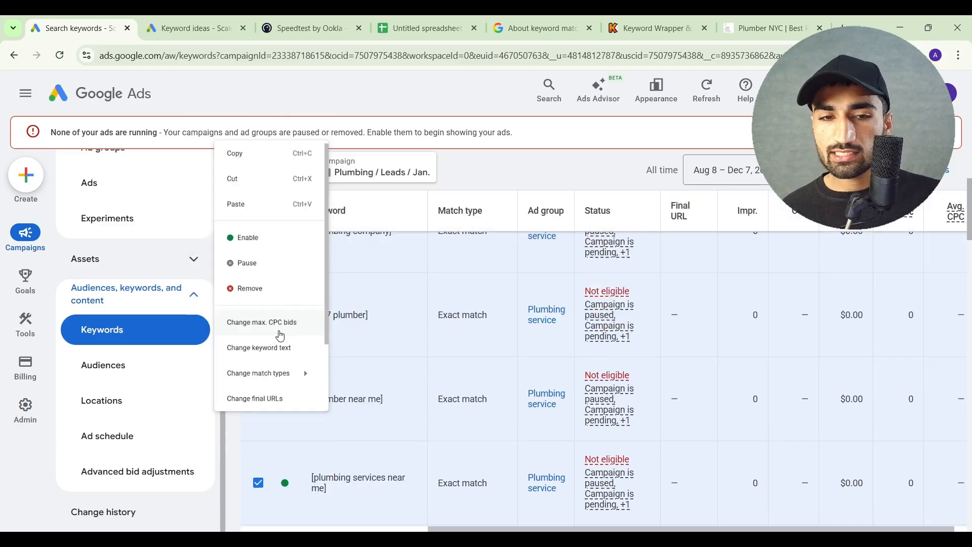
{"action": "left_click", "coordinate": [282, 336]}
{"action": "left_click", "coordinate": [585, 347]}
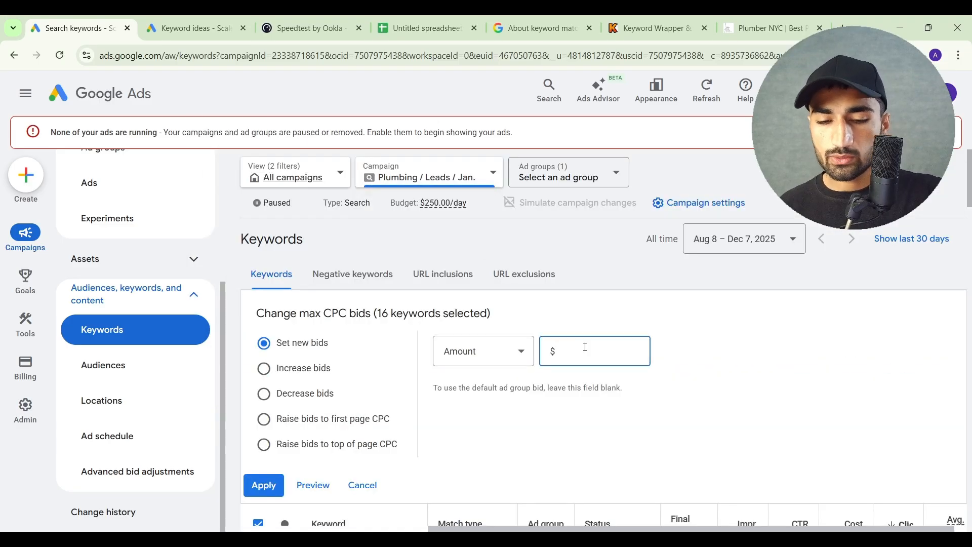
{"action": "type", "text": "8"}
{"action": "scroll", "coordinate": [586, 347], "scroll_direction": "down", "scroll_amount": 1}
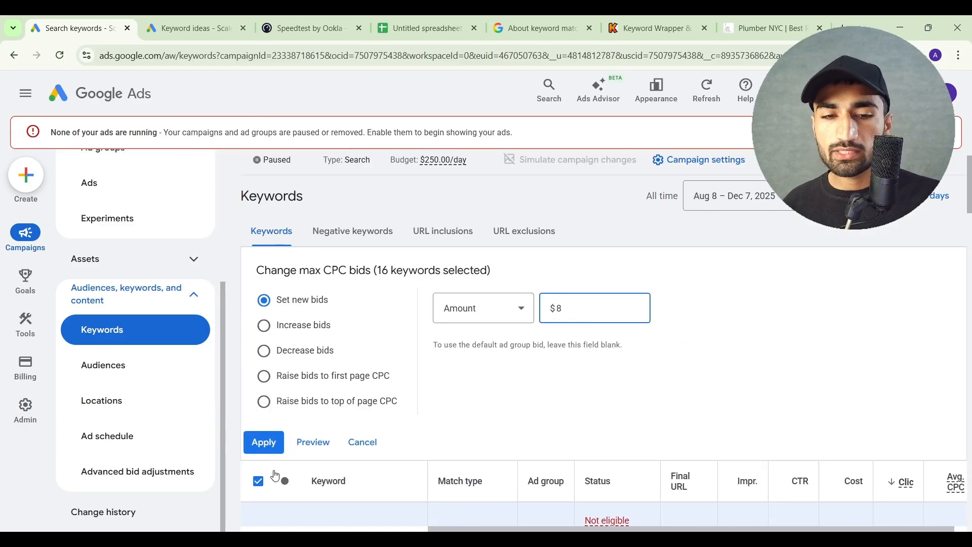
{"action": "left_click", "coordinate": [264, 442]}
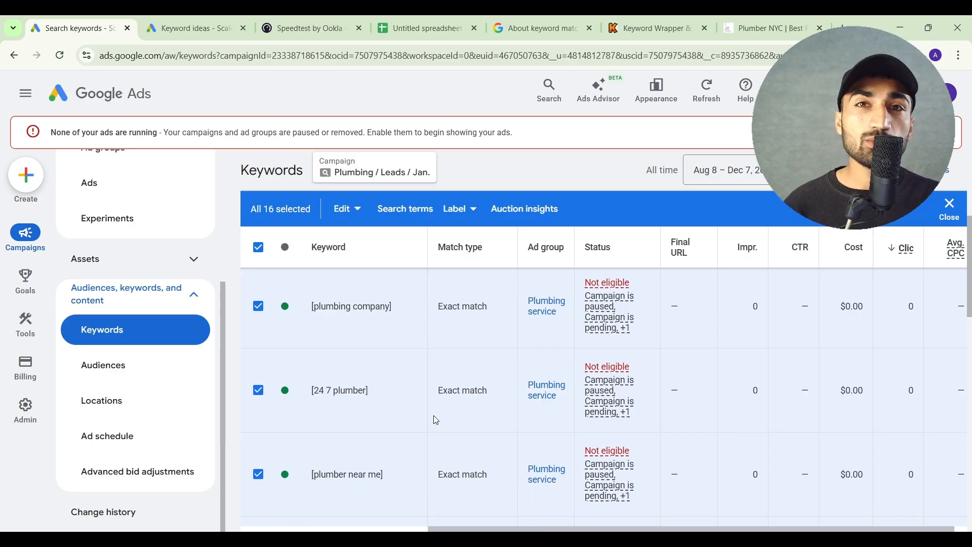
{"action": "left_click", "coordinate": [949, 208]}
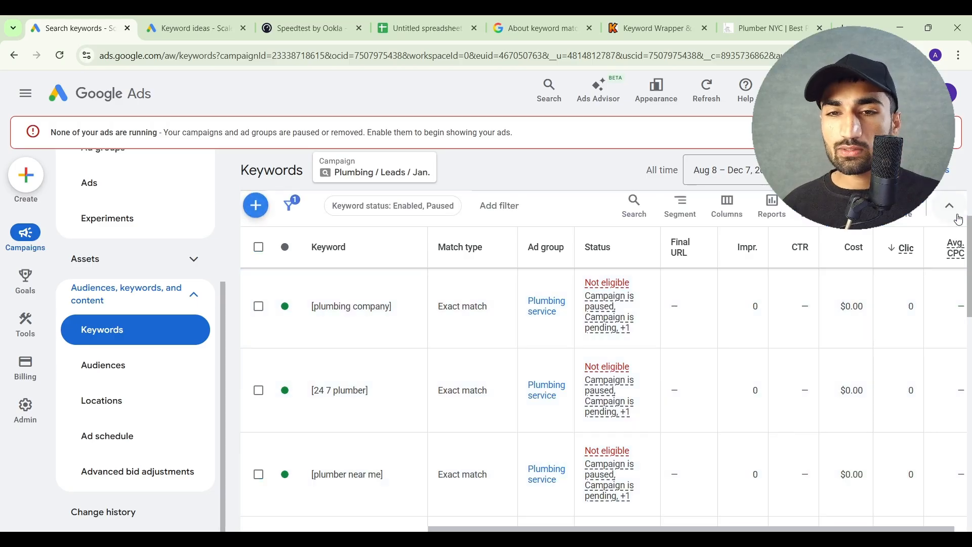
Review the Rite Plumbing & Heating Google Business Profile in the search results, including its listed address
{"action": "scroll", "coordinate": [466, 212], "scroll_direction": "up", "scroll_amount": 5}
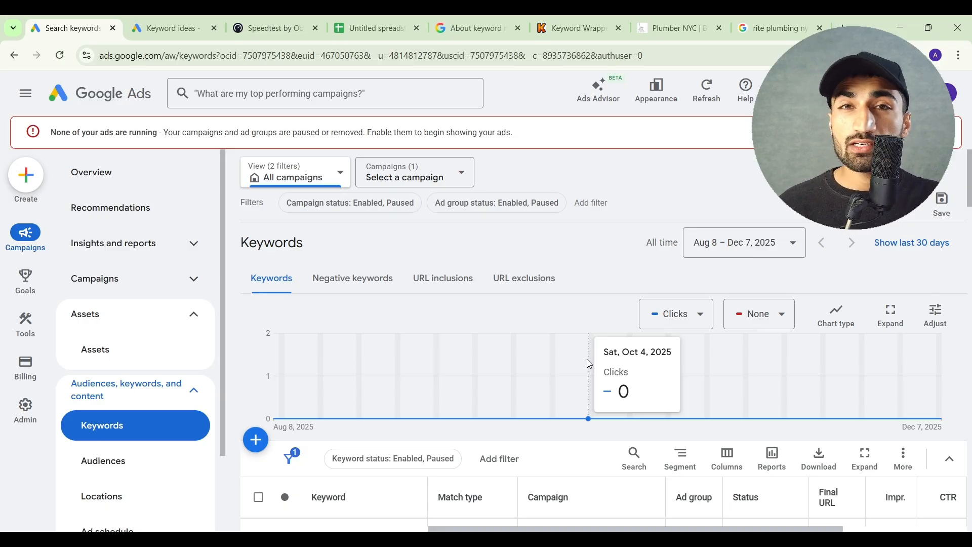
{"action": "left_click", "coordinate": [779, 21]}
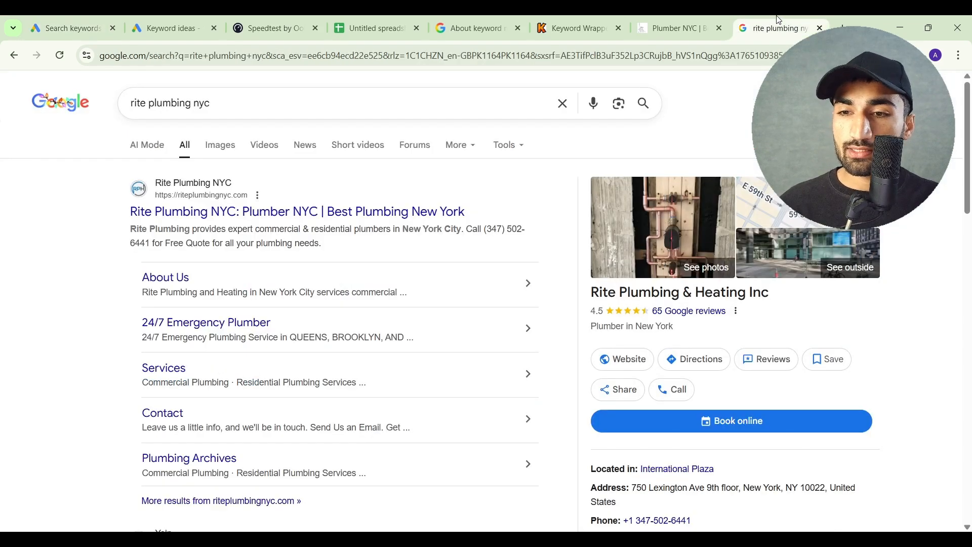
{"action": "scroll", "coordinate": [745, 234], "scroll_direction": "down", "scroll_amount": 1}
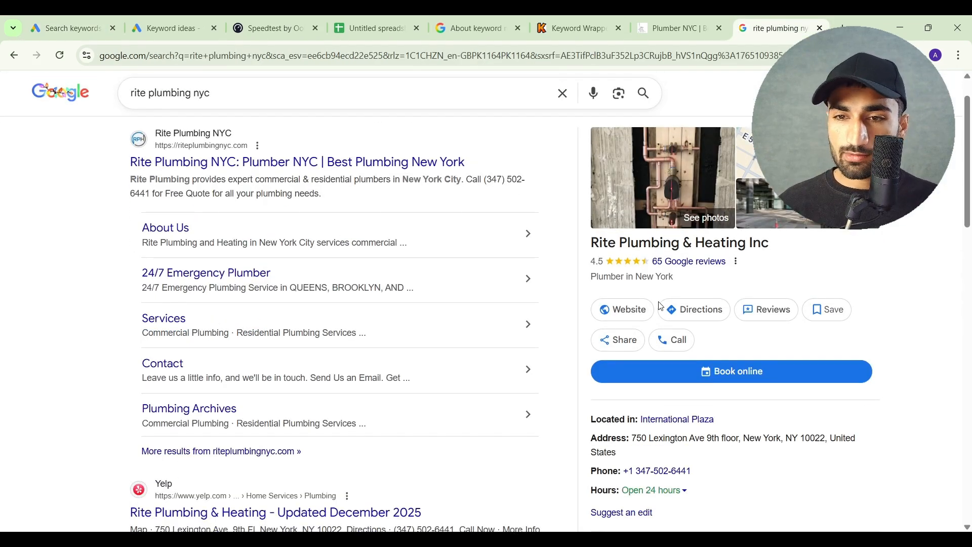
{"action": "scroll", "coordinate": [744, 234], "scroll_direction": "down", "scroll_amount": 1}
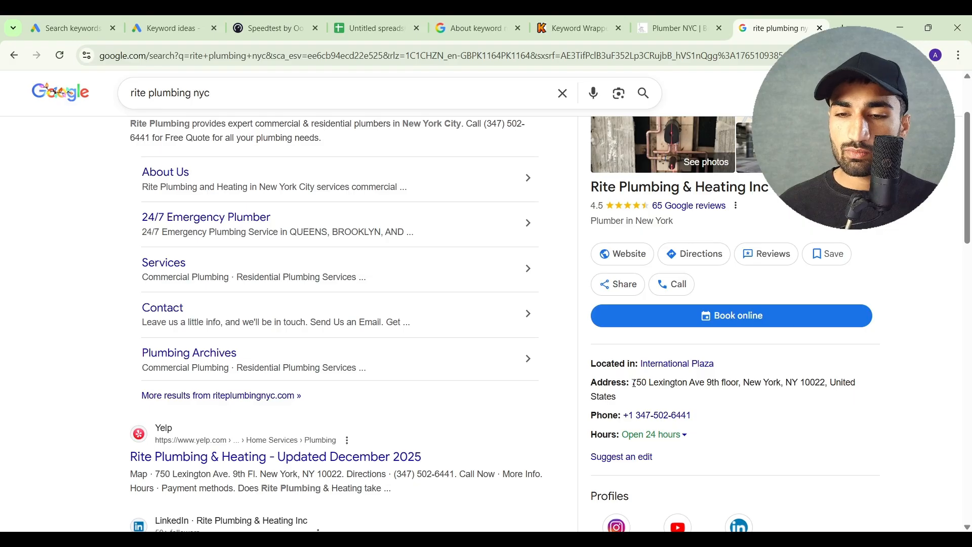
{"action": "left_click_drag", "start_coordinate": [634, 383], "coordinate": [644, 397]}
{"action": "left_click", "coordinate": [645, 397]}
{"action": "scroll", "coordinate": [645, 397], "scroll_direction": "up", "scroll_amount": 2}
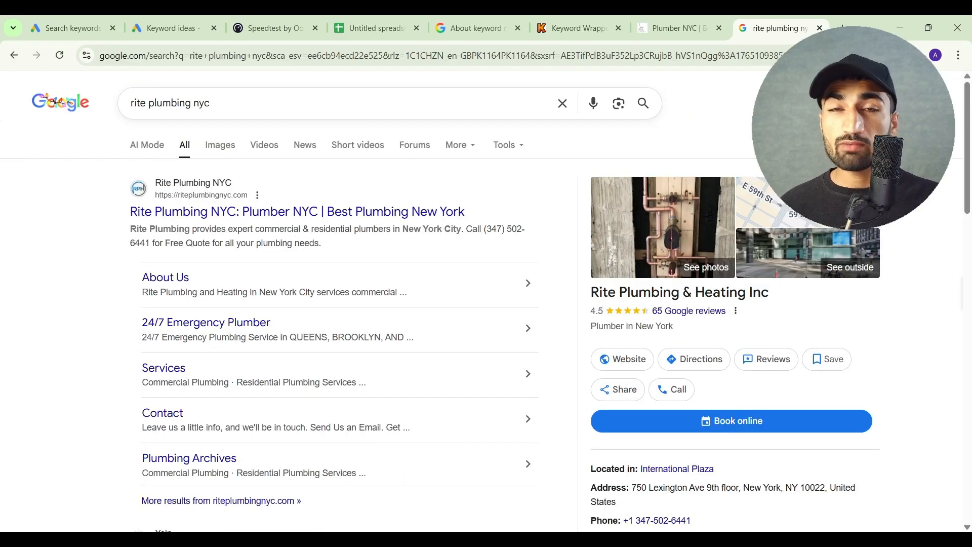
Return to Google Ads and start linking Google Business Profile from the featured products in Data manager
{"action": "left_click", "coordinate": [54, 18]}
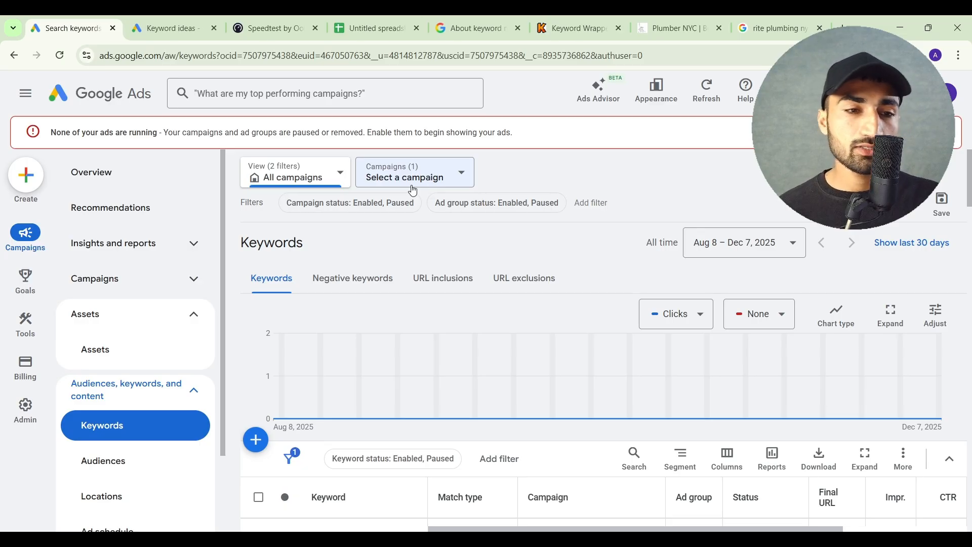
{"action": "mouse_move", "coordinate": [11, 341]}
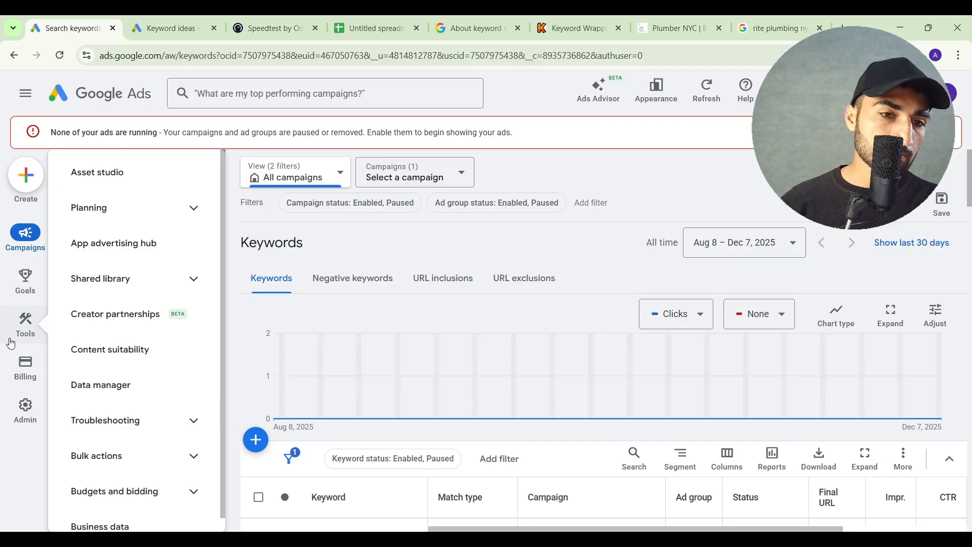
{"action": "left_click", "coordinate": [126, 375]}
{"action": "scroll", "coordinate": [546, 367], "scroll_direction": "down", "scroll_amount": 2}
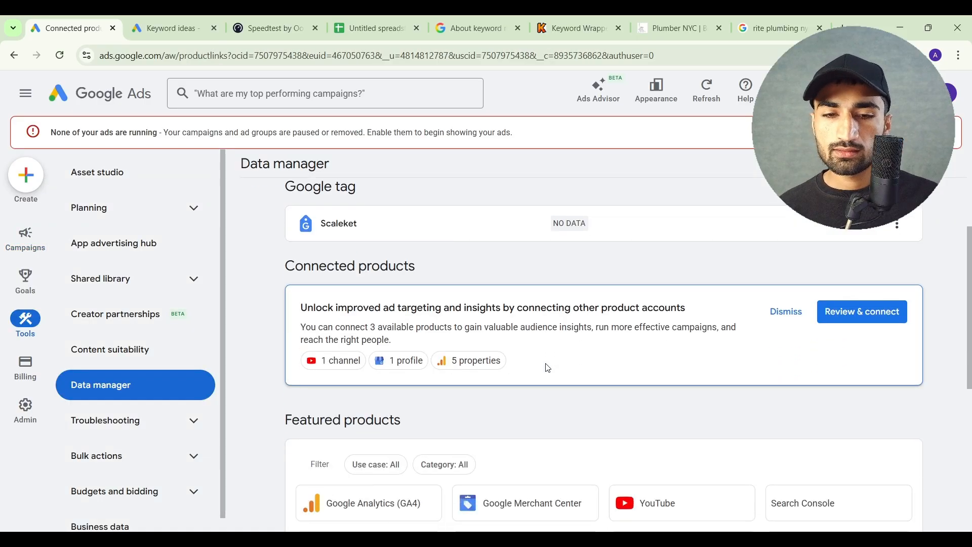
{"action": "scroll", "coordinate": [548, 369], "scroll_direction": "down", "scroll_amount": 3}
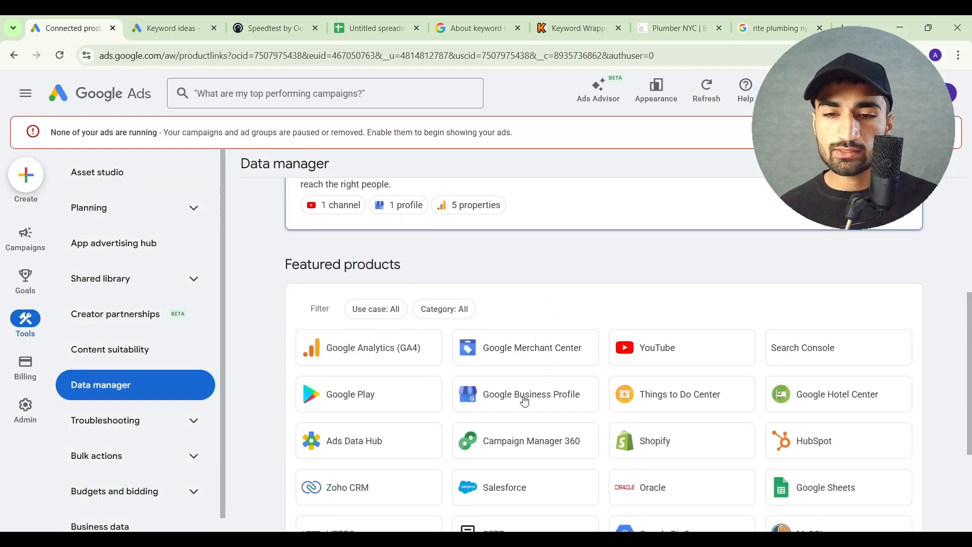
{"action": "left_click", "coordinate": [525, 402]}
Select the owned Business Profile account, submit the link to Google Ads and finish the location setup
{"action": "left_click", "coordinate": [318, 331]}
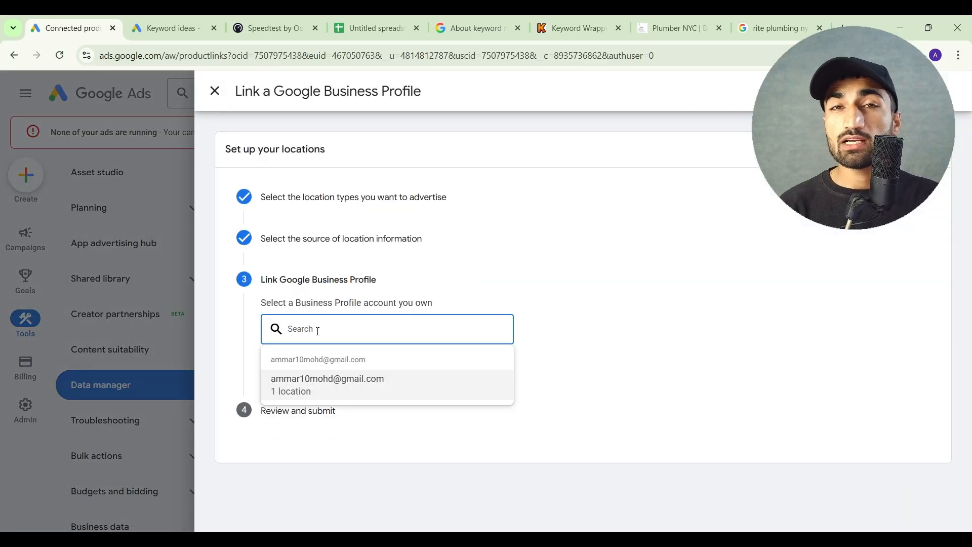
{"action": "left_click", "coordinate": [526, 280]}
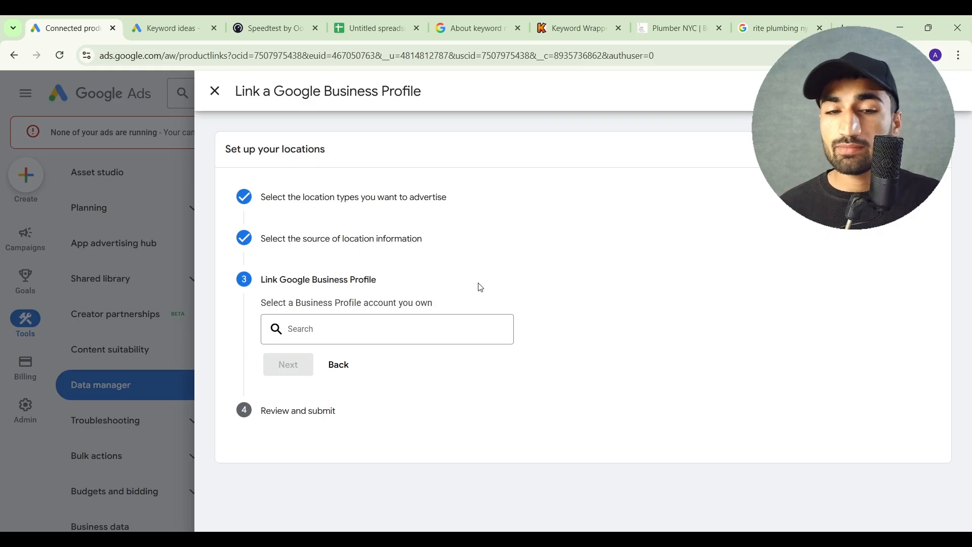
{"action": "left_click", "coordinate": [424, 328]}
{"action": "left_click", "coordinate": [357, 388]}
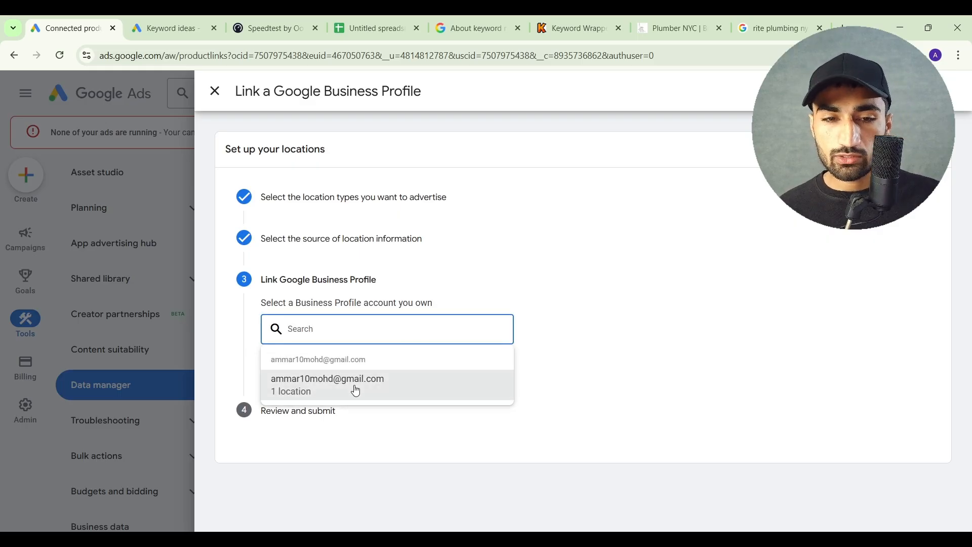
{"action": "left_click", "coordinate": [300, 413]}
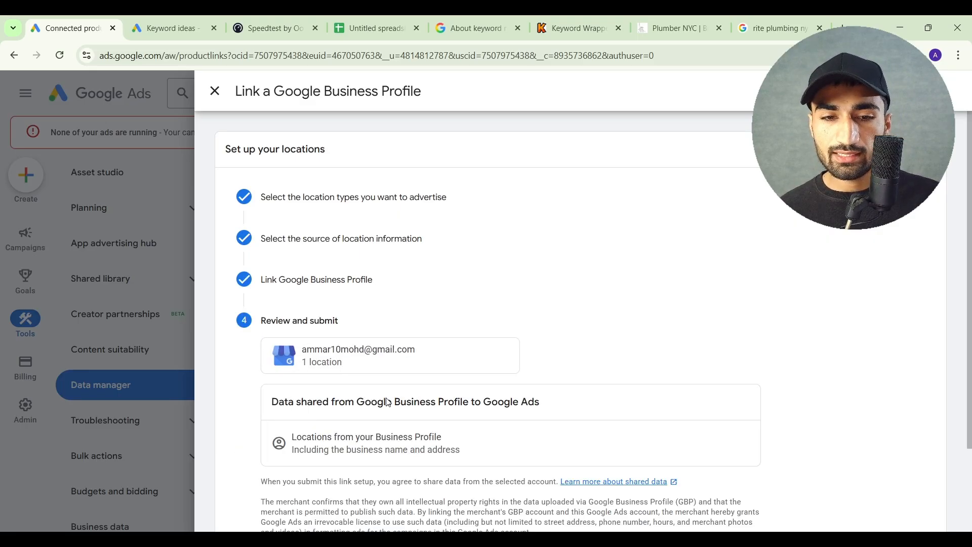
{"action": "left_click", "coordinate": [288, 455]}
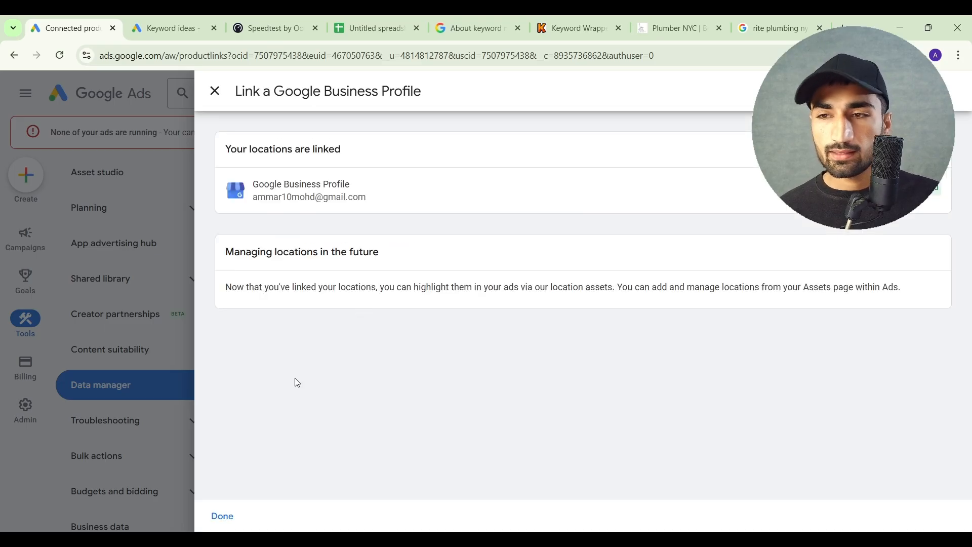
{"action": "left_click", "coordinate": [223, 516]}
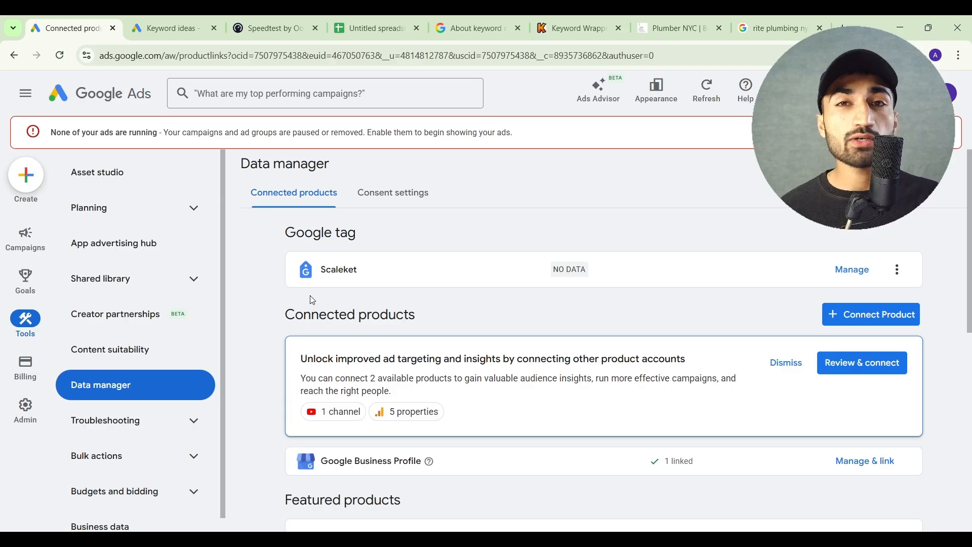
Examine the location assets for the linked Business Profile and the level they are added at
{"action": "mouse_move", "coordinate": [10, 246]}
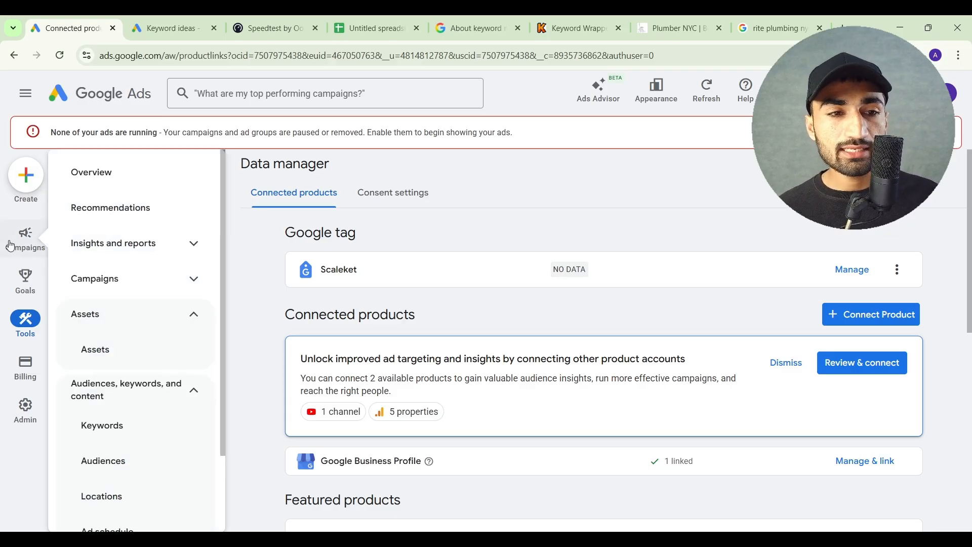
{"action": "left_click", "coordinate": [113, 358]}
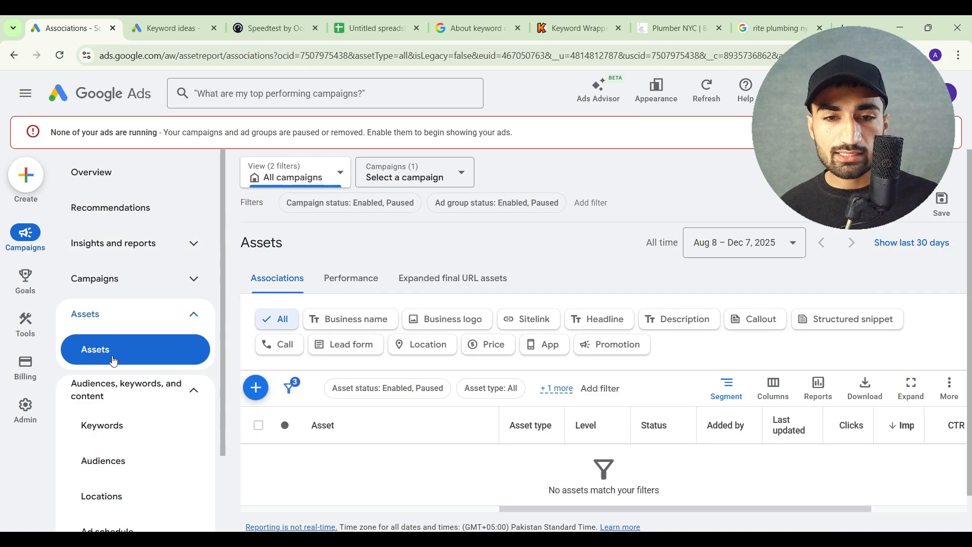
{"action": "left_click", "coordinate": [427, 347]}
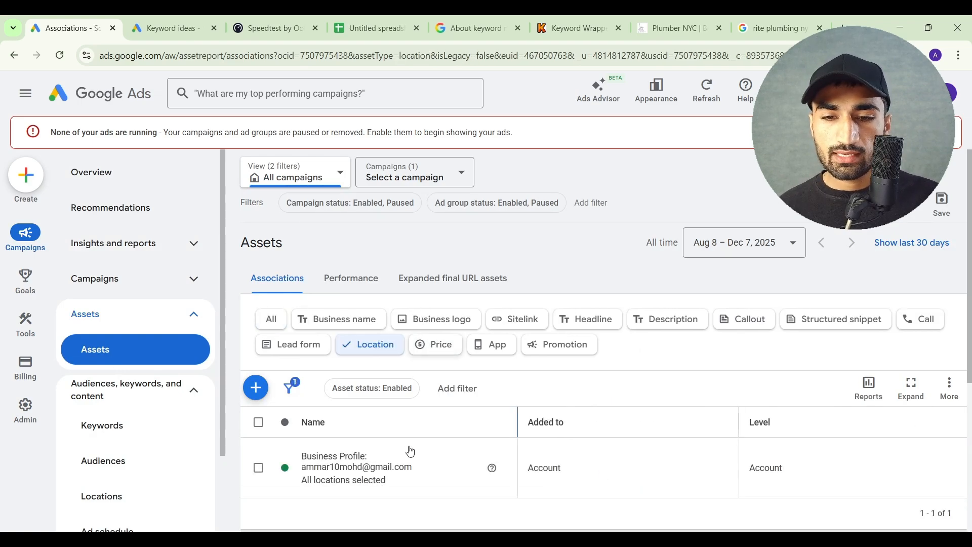
{"action": "scroll", "coordinate": [432, 484], "scroll_direction": "down", "scroll_amount": 1}
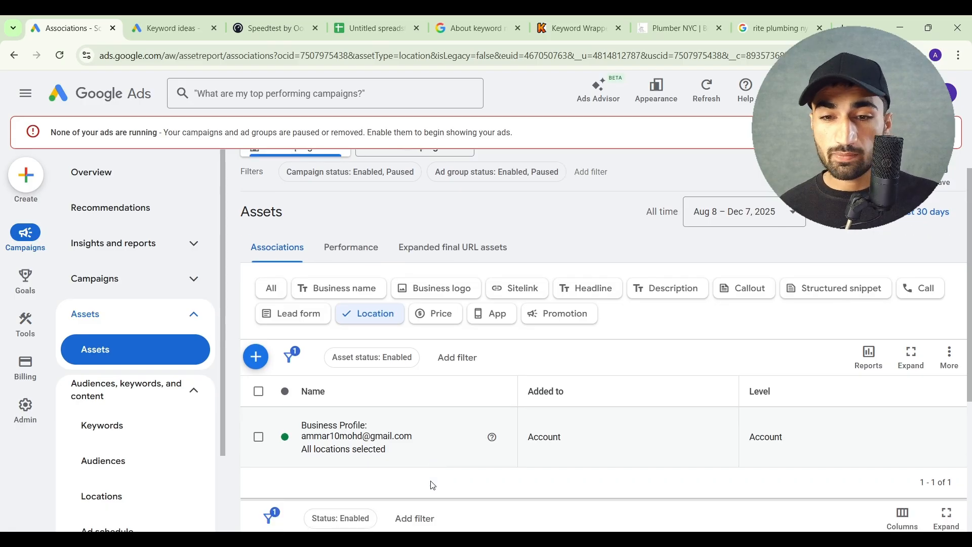
{"action": "scroll", "coordinate": [433, 486], "scroll_direction": "down", "scroll_amount": 1}
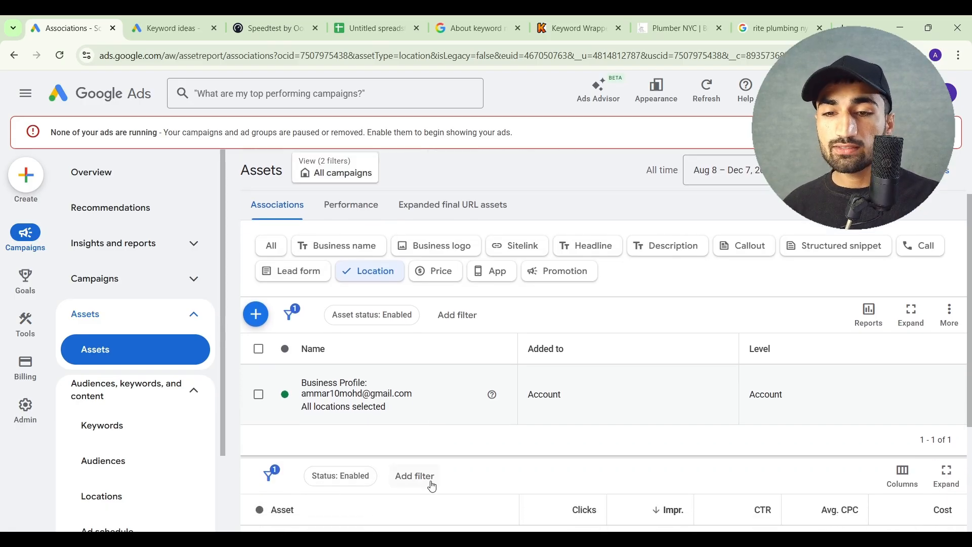
{"action": "left_click_drag", "start_coordinate": [752, 395], "coordinate": [782, 394]}
{"action": "left_click", "coordinate": [782, 394]}
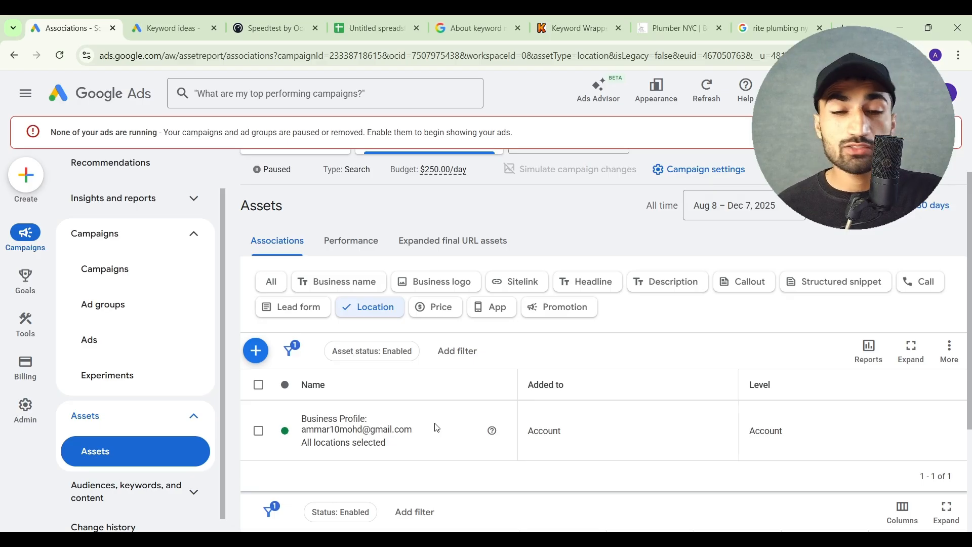
{"action": "scroll", "coordinate": [437, 428], "scroll_direction": "up", "scroll_amount": 1}
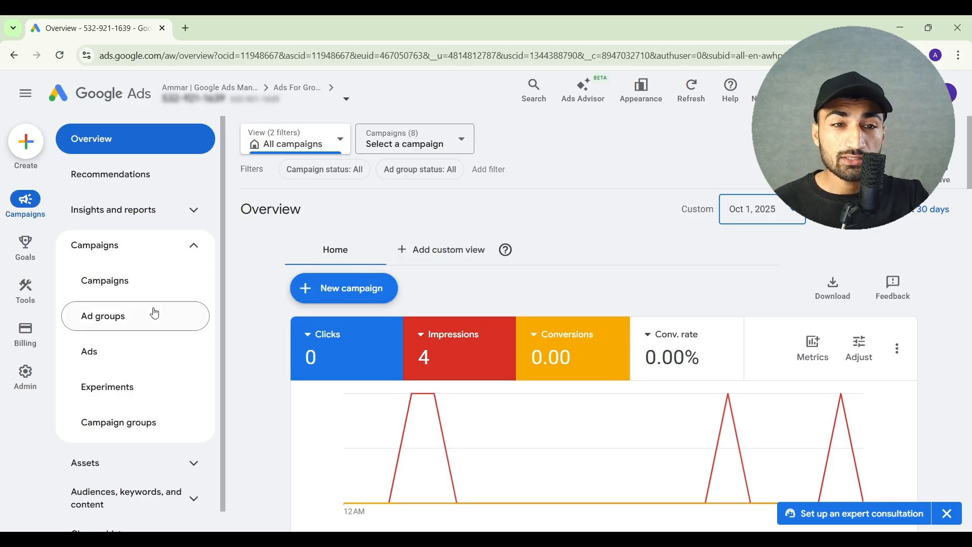
Show the Campaigns report for October 1–14, 2025, and examine its clicks and conversions
{"action": "left_click", "coordinate": [147, 291]}
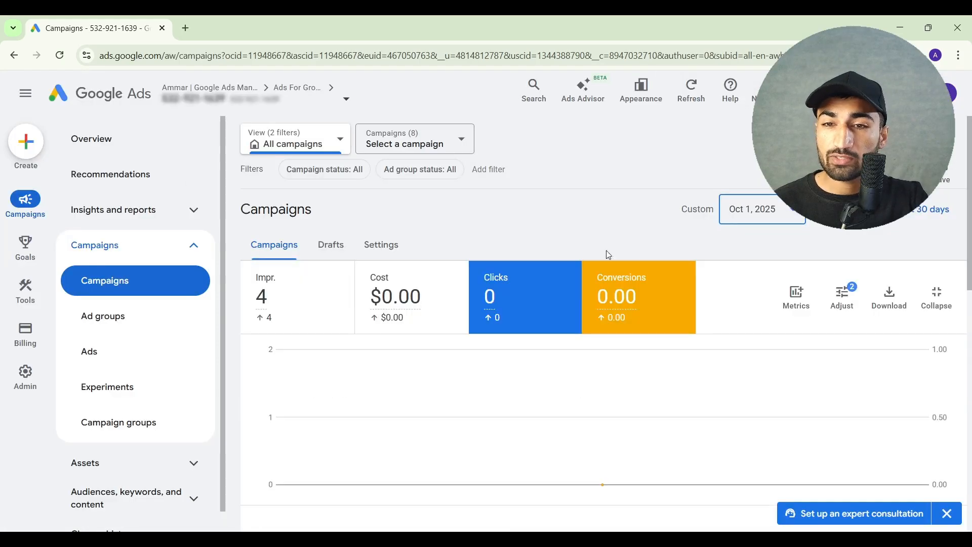
{"action": "left_click", "coordinate": [763, 213]}
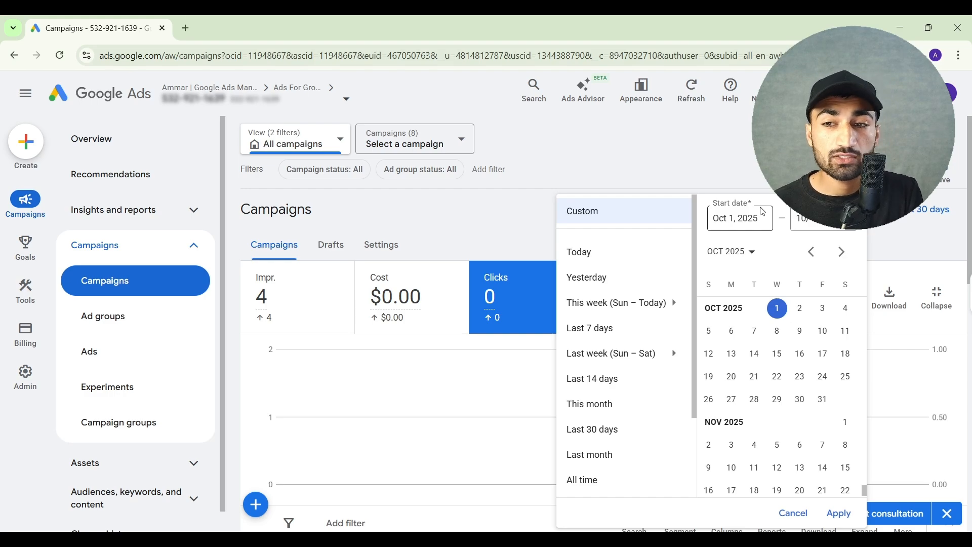
{"action": "left_click", "coordinate": [777, 308]}
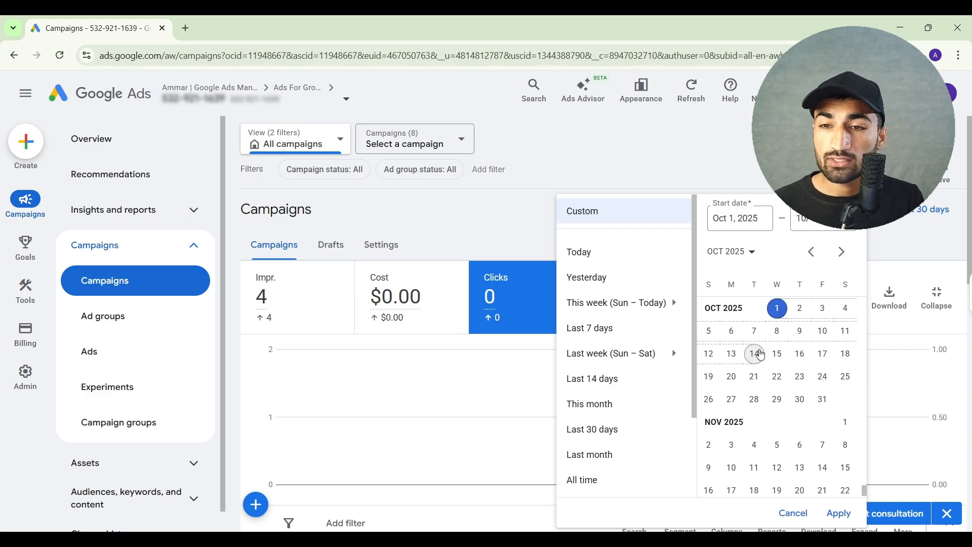
{"action": "left_click", "coordinate": [756, 354]}
{"action": "left_click", "coordinate": [839, 513]}
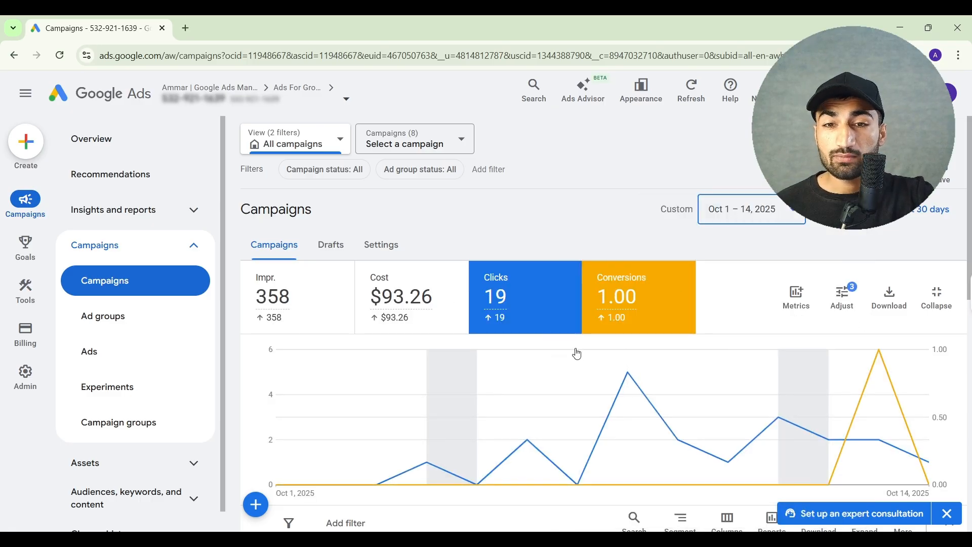
{"action": "mouse_move", "coordinate": [539, 322]}
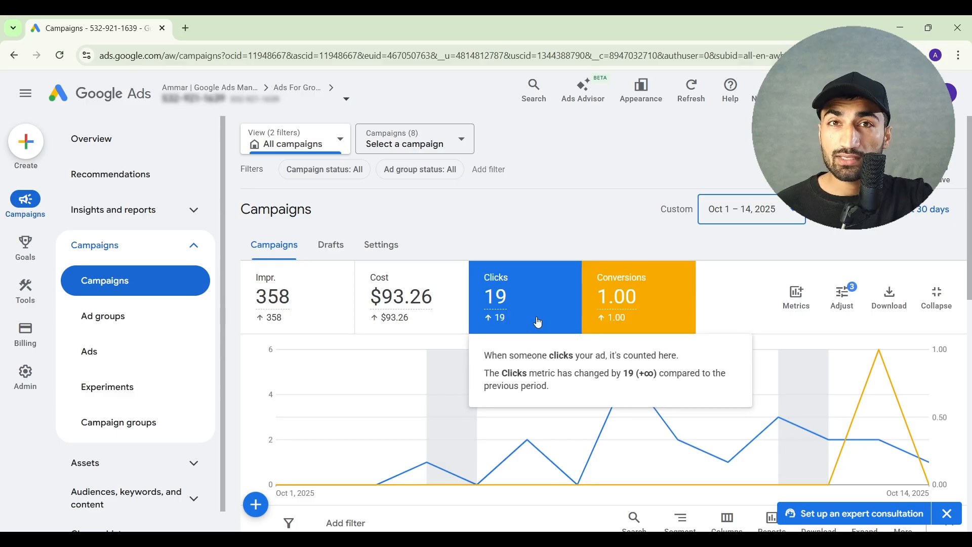
{"action": "mouse_move", "coordinate": [634, 320]}
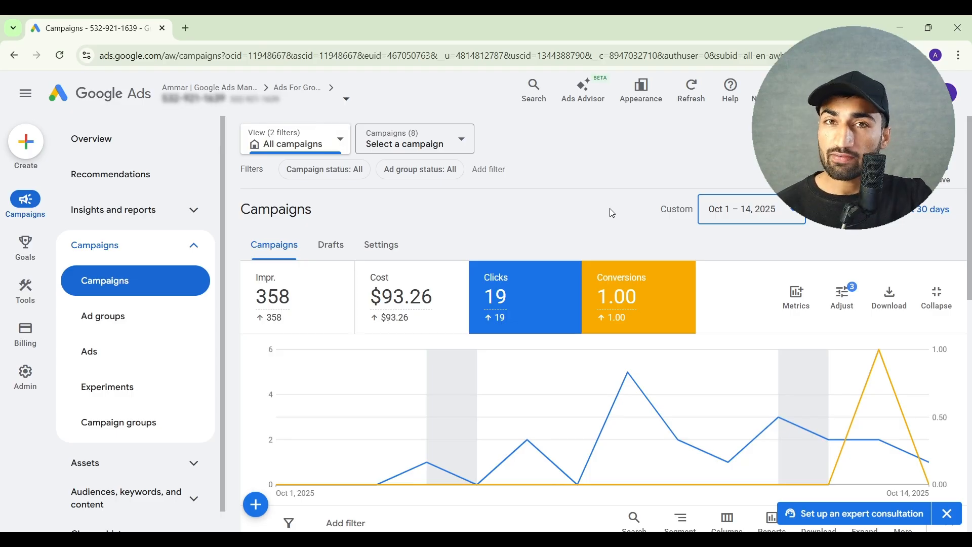
Change the Campaigns report's date range to October 15 – November 14, 2025, to compare performance
{"action": "left_click", "coordinate": [738, 213]}
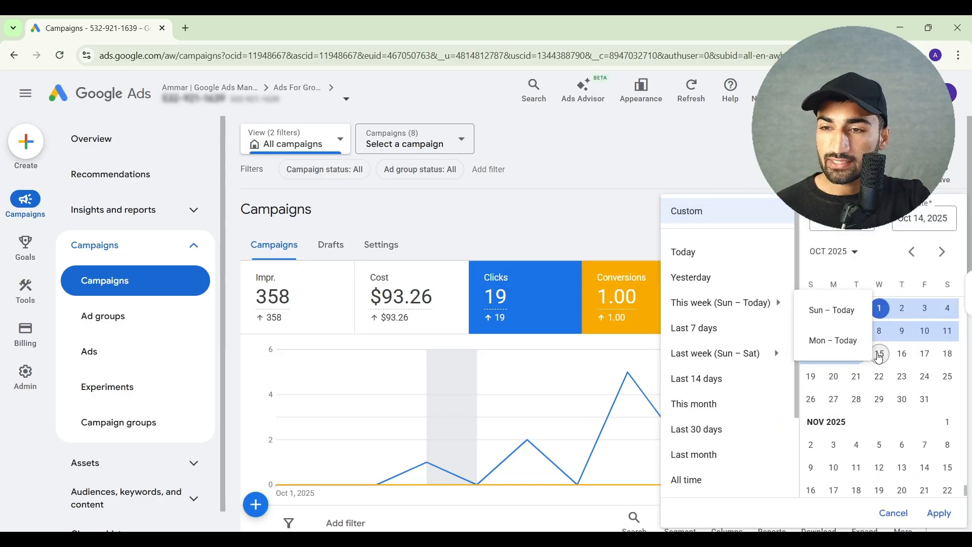
{"action": "left_click", "coordinate": [880, 357]}
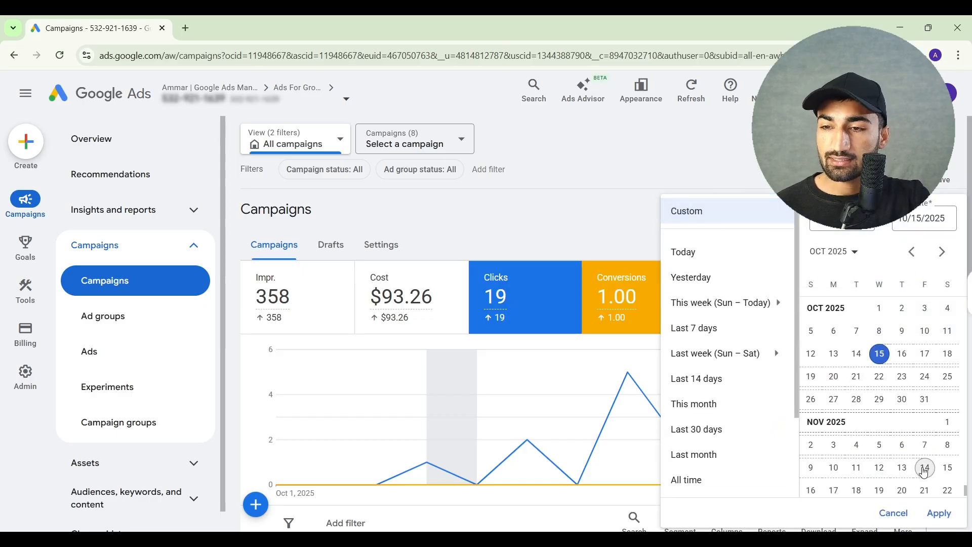
{"action": "left_click", "coordinate": [925, 469]}
{"action": "left_click", "coordinate": [937, 513]}
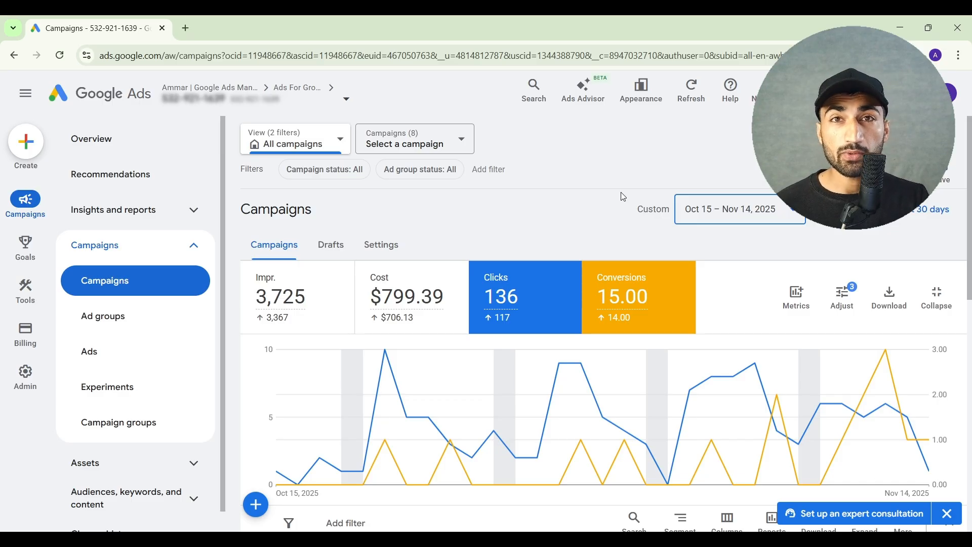
Set the report's date range back to October 1–14, 2025, and open the search terms report
{"action": "left_click", "coordinate": [732, 210]}
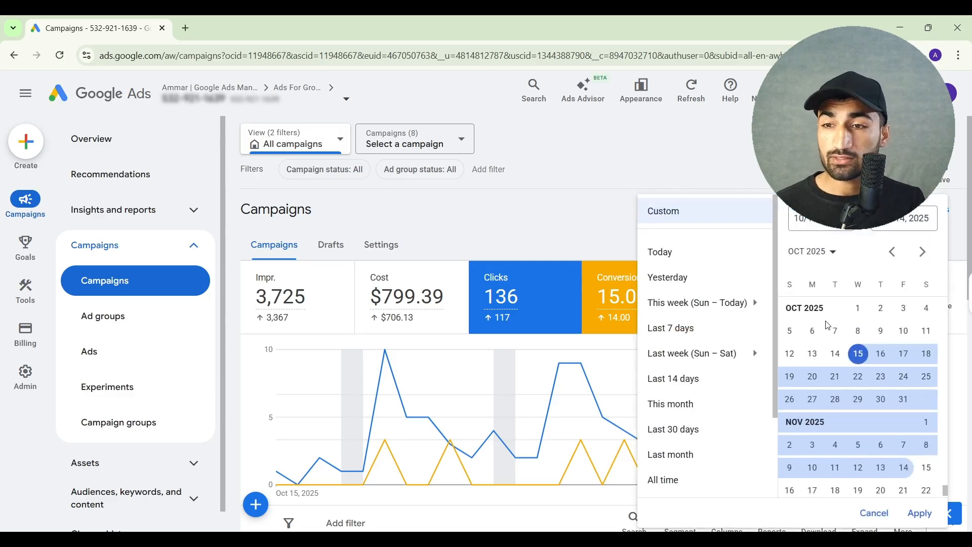
{"action": "left_click", "coordinate": [859, 309]}
{"action": "left_click", "coordinate": [836, 354]}
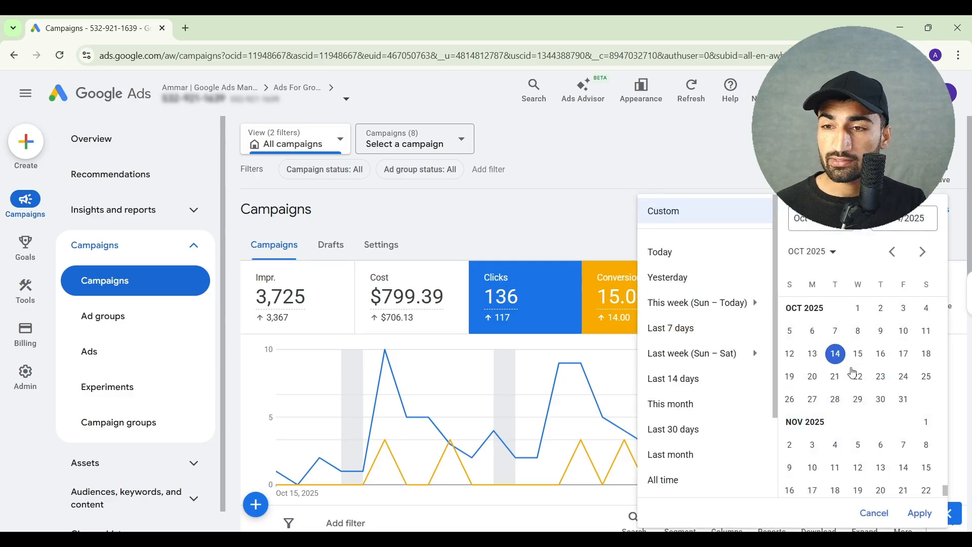
{"action": "left_click", "coordinate": [920, 514]}
{"action": "left_click", "coordinate": [159, 223]}
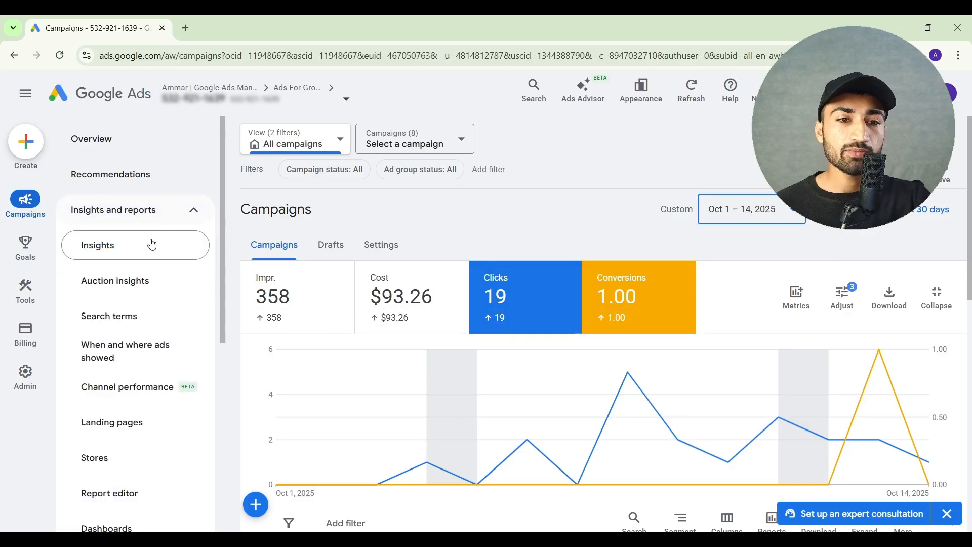
{"action": "left_click", "coordinate": [142, 316]}
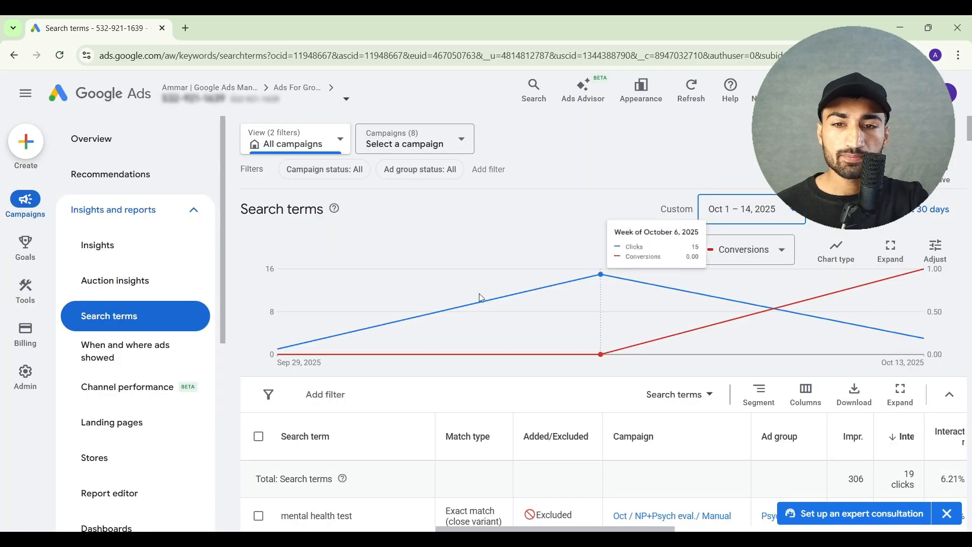
Add "test" as a campaign-level negative keyword from the "mental health test" search term, replacing the suggested exact-match phrase, and save it
{"action": "scroll", "coordinate": [514, 358], "scroll_direction": "down", "scroll_amount": 6}
{"action": "scroll", "coordinate": [514, 358], "scroll_direction": "up", "scroll_amount": 1}
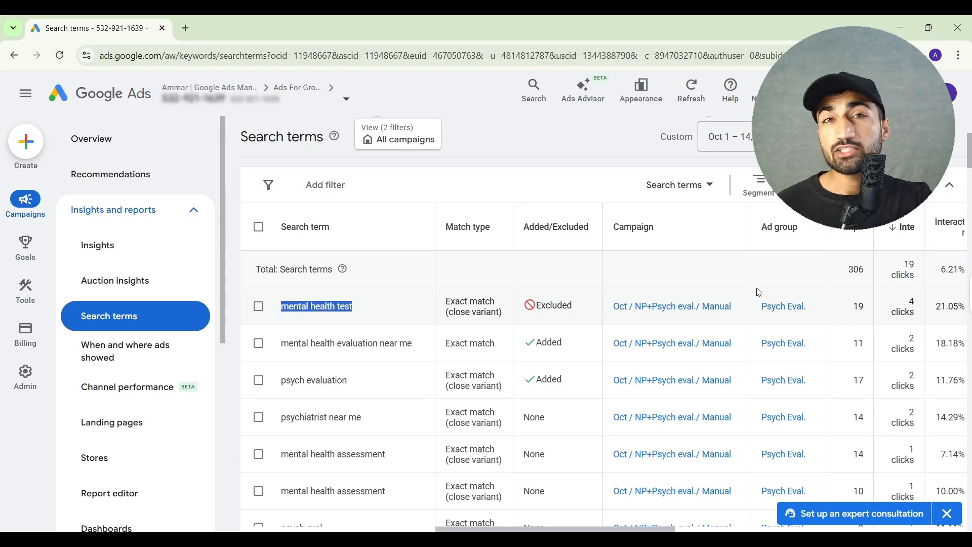
{"action": "left_click", "coordinate": [320, 307]}
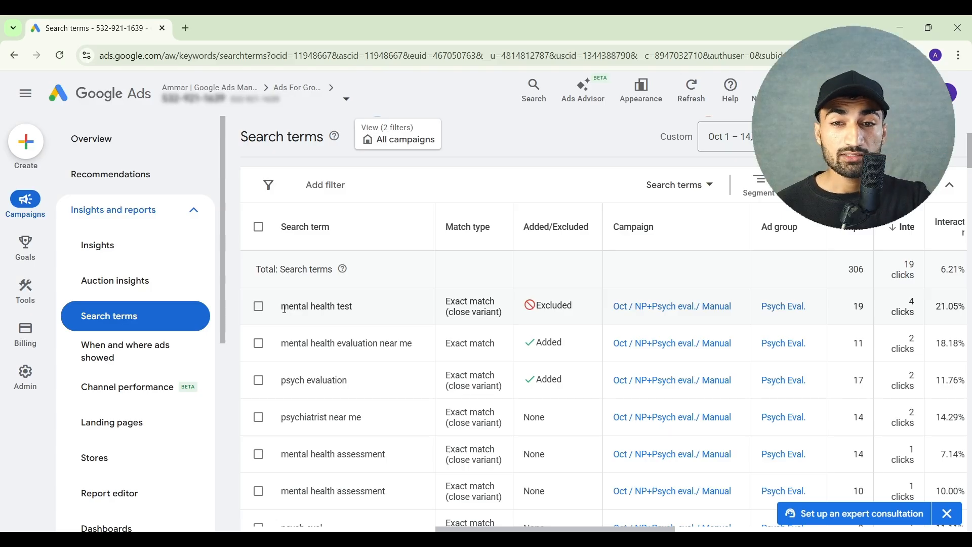
{"action": "left_click", "coordinate": [259, 309]}
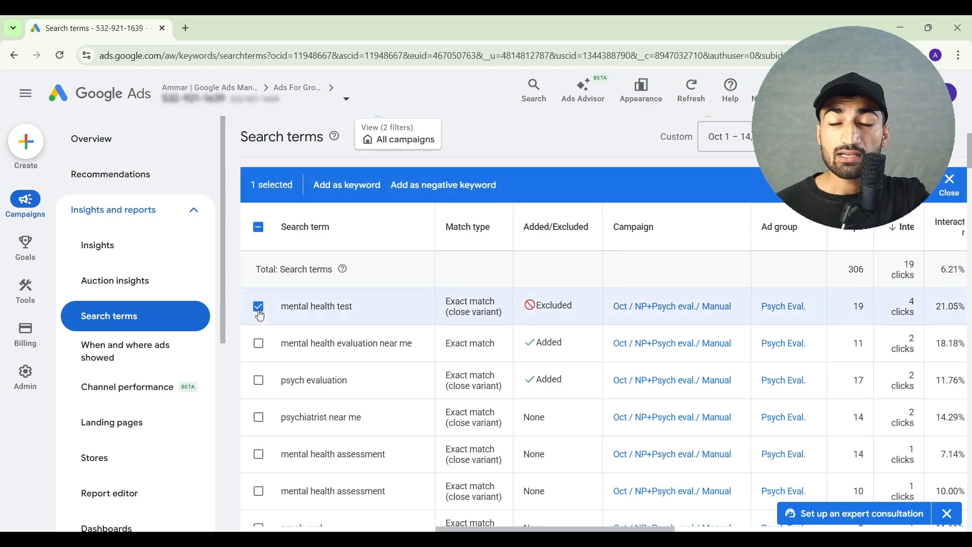
{"action": "double_click", "coordinate": [349, 307]}
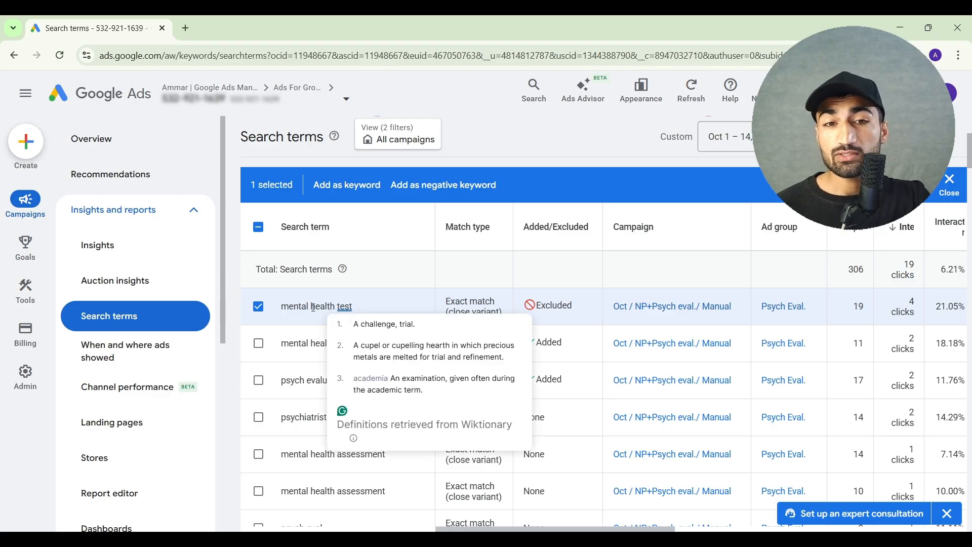
{"action": "left_click", "coordinate": [427, 194]}
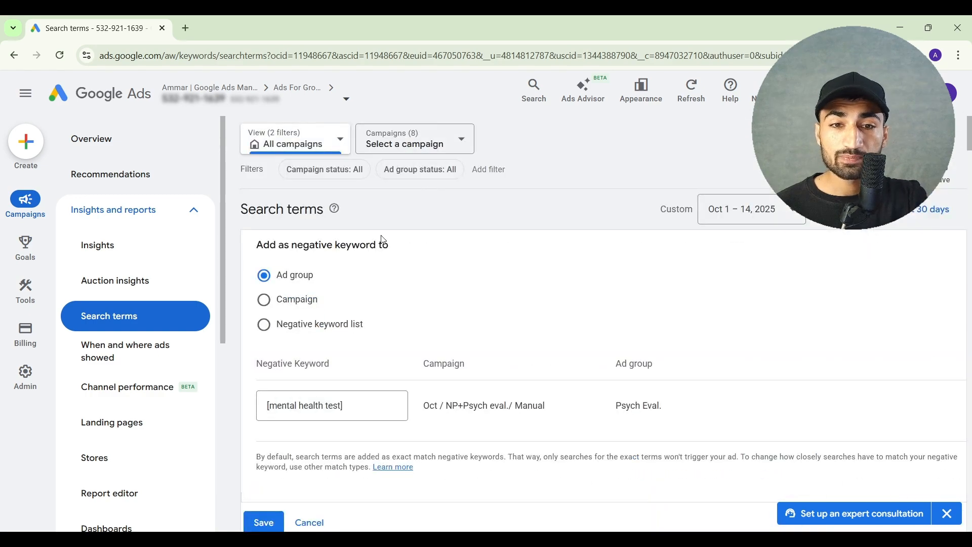
{"action": "left_click", "coordinate": [303, 306]}
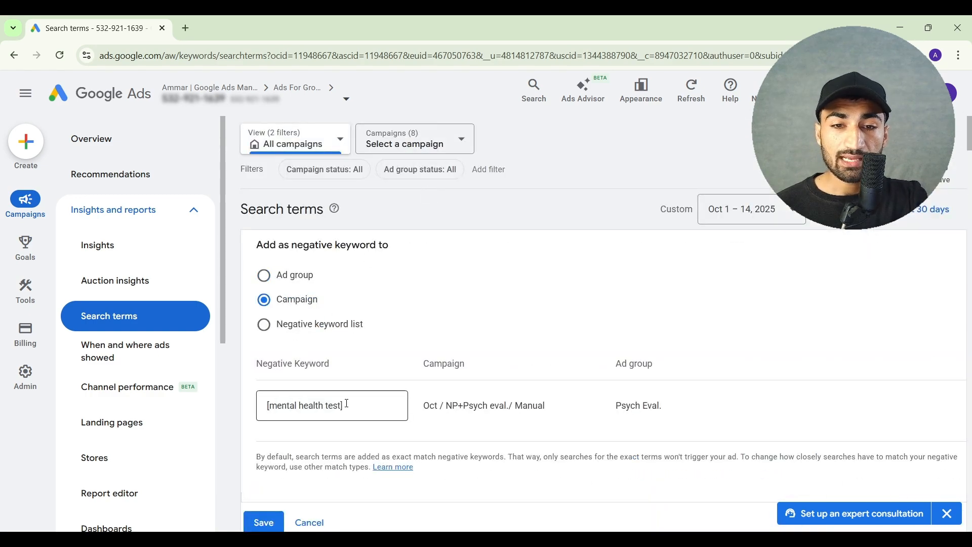
{"action": "left_click", "coordinate": [347, 404]}
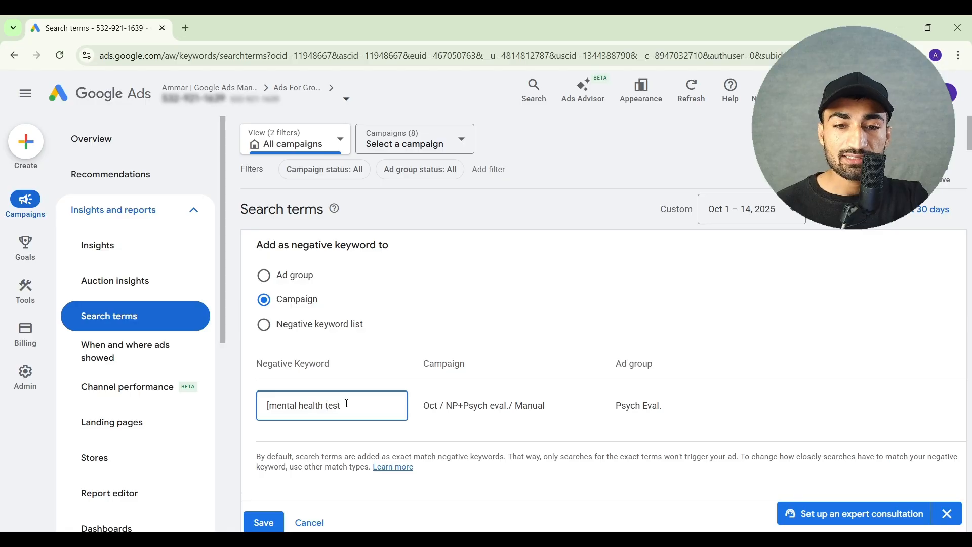
{"action": "key", "text": "BackSpace"}
{"action": "key", "text": "BackSpace"}
{"action": "key", "text": "BackSpace"}
{"action": "key", "text": "BackSpace"}
{"action": "key", "text": "BackSpace"}
{"action": "key", "text": "BackSpace"}
{"action": "key", "text": "BackSpace"}
{"action": "key", "text": "BackSpace"}
{"action": "key", "text": "BackSpace"}
{"action": "key", "text": "BackSpace"}
{"action": "key", "text": "BackSpace"}
{"action": "key", "text": "BackSpace"}
{"action": "key", "text": "BackSpace"}
{"action": "key", "text": "BackSpace"}
{"action": "key", "text": "BackSpace"}
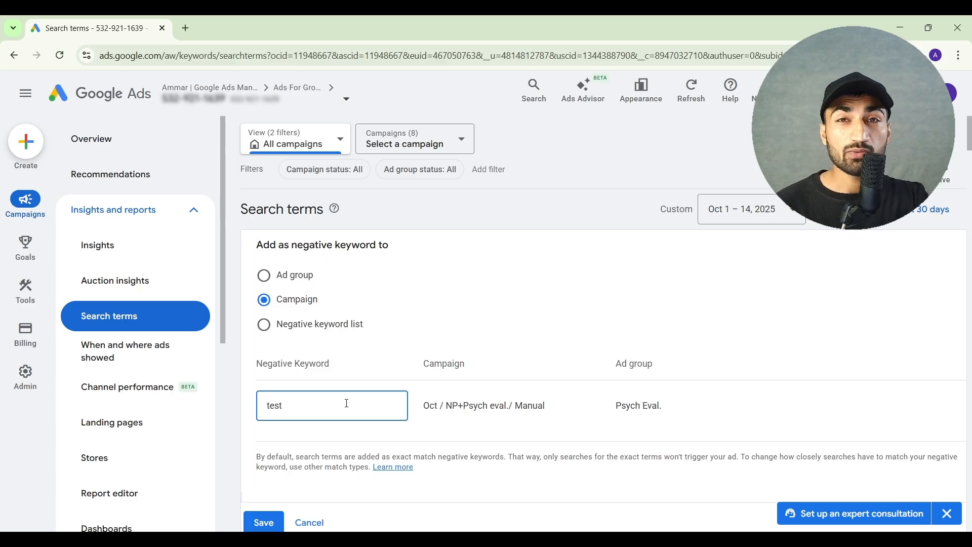
{"action": "left_click", "coordinate": [263, 523]}
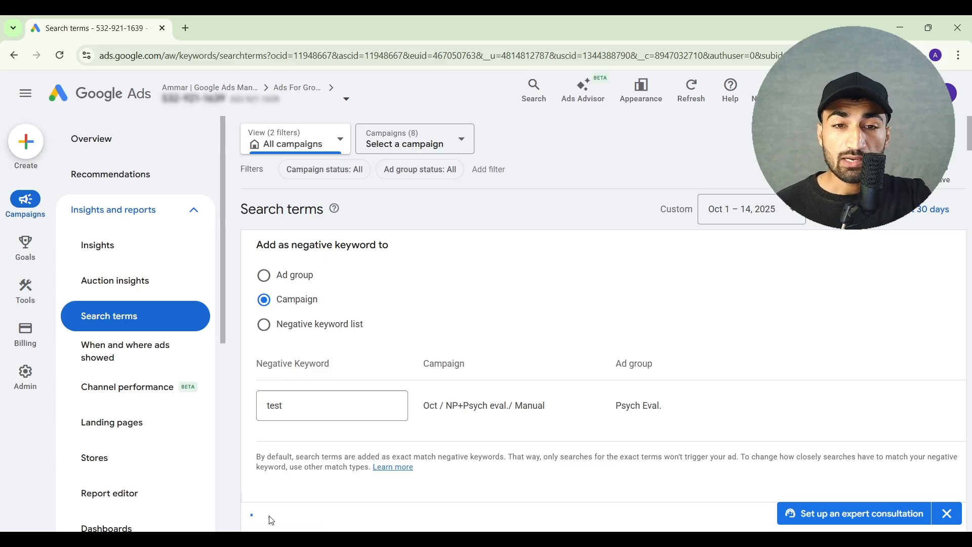
Compare the search terms "mental health test" and "psych evaluation" with the keywords they were matched to
{"action": "scroll", "coordinate": [431, 320], "scroll_direction": "down", "scroll_amount": 5}
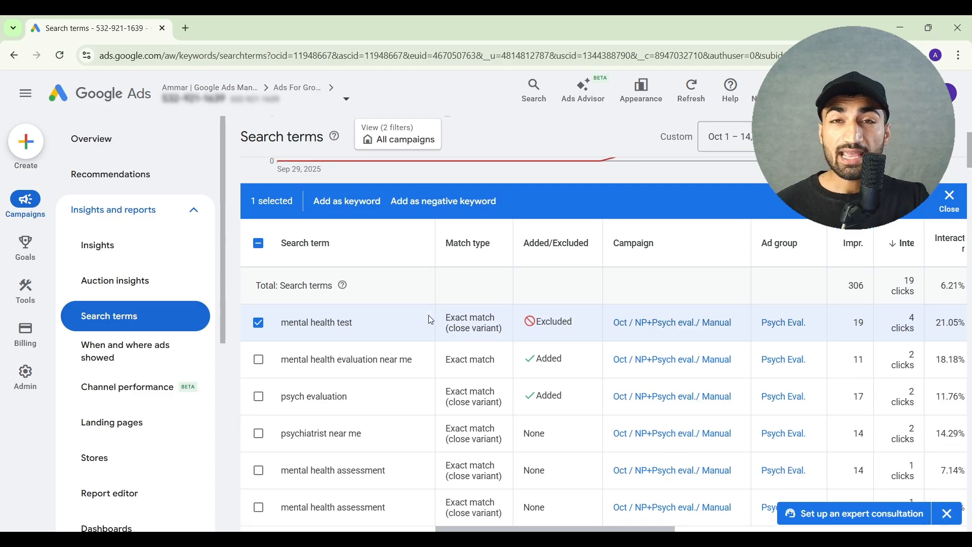
{"action": "scroll", "coordinate": [431, 320], "scroll_direction": "down", "scroll_amount": 1}
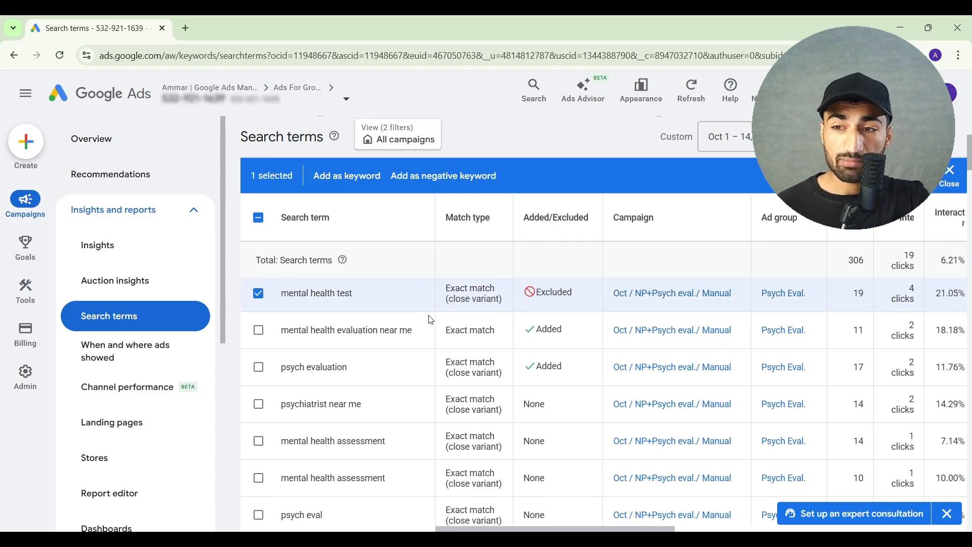
{"action": "scroll", "coordinate": [430, 319], "scroll_direction": "right", "scroll_amount": 5}
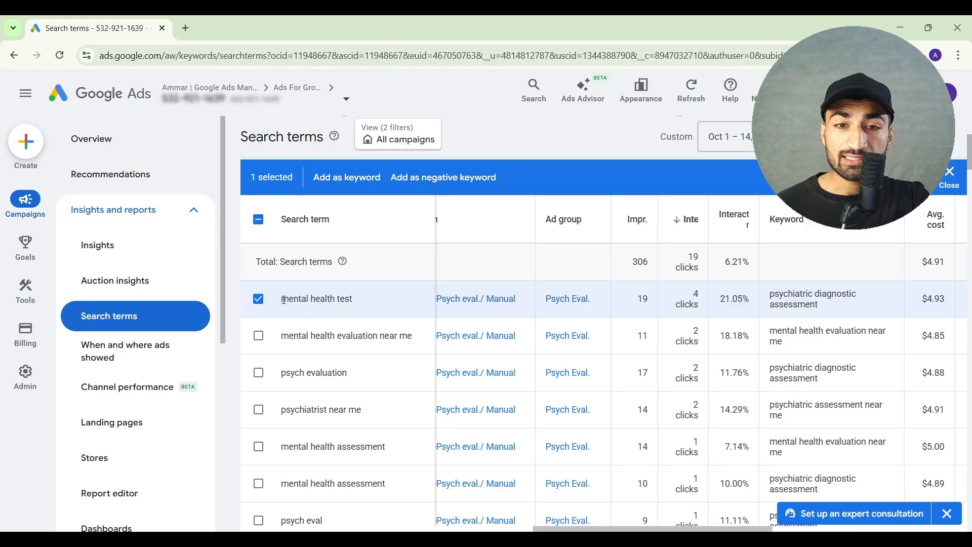
{"action": "left_click_drag", "start_coordinate": [282, 299], "coordinate": [362, 300]}
{"action": "left_click", "coordinate": [362, 300]}
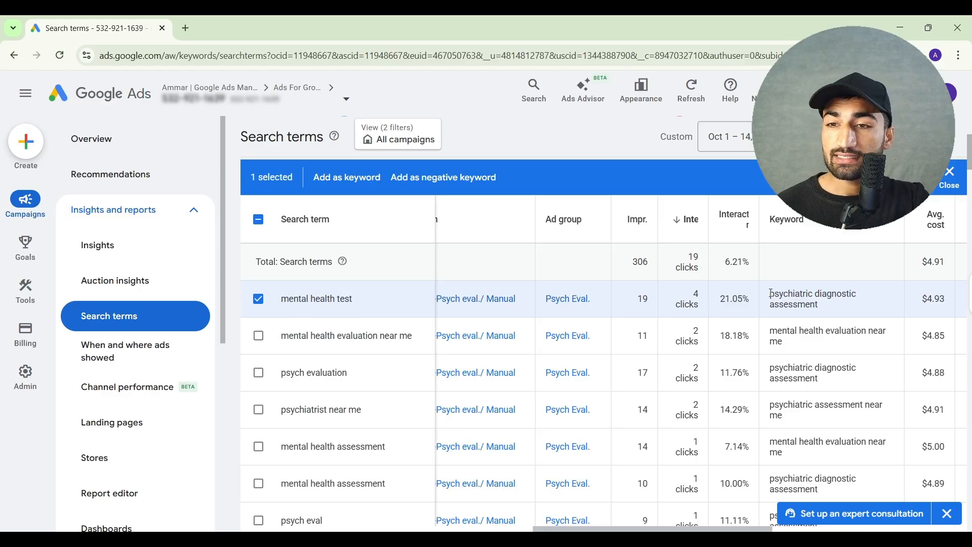
{"action": "left_click_drag", "start_coordinate": [771, 294], "coordinate": [821, 315]}
{"action": "left_click", "coordinate": [825, 314]}
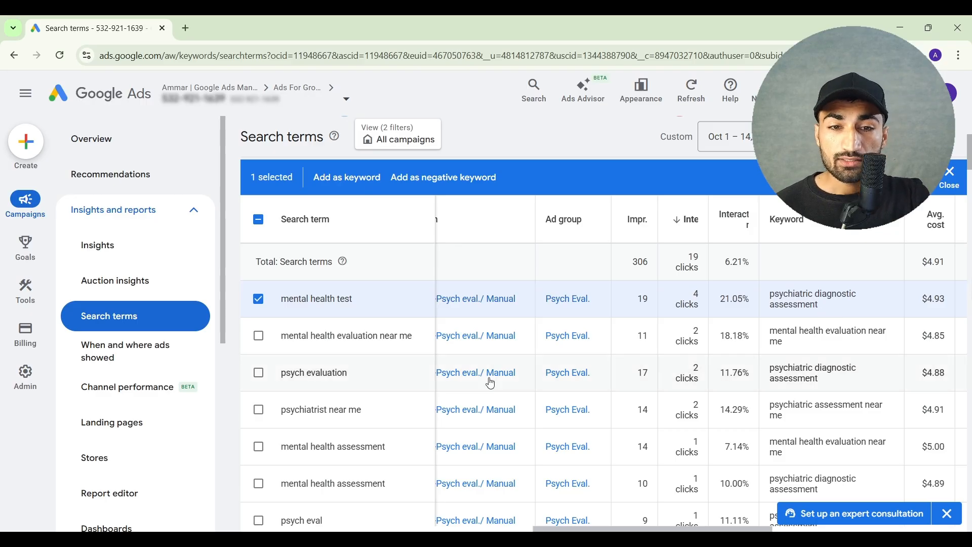
{"action": "triple_click", "coordinate": [287, 374]}
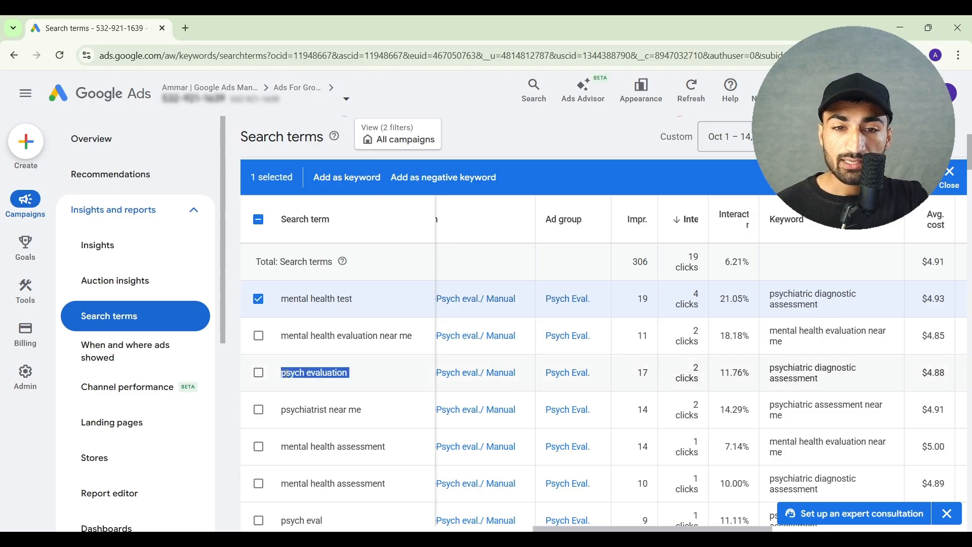
{"action": "left_click", "coordinate": [773, 366]}
{"action": "left_click_drag", "start_coordinate": [774, 366], "coordinate": [811, 379]}
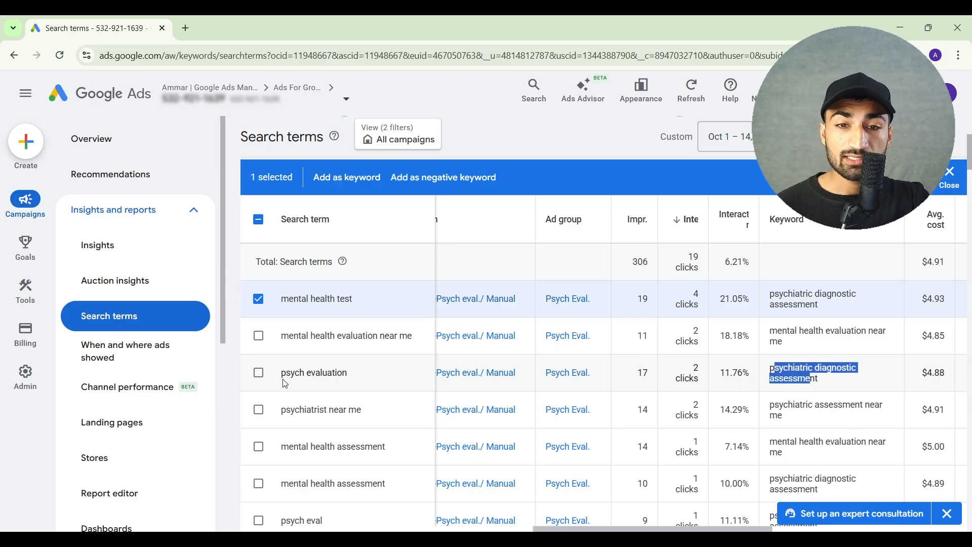
{"action": "triple_click", "coordinate": [300, 379]}
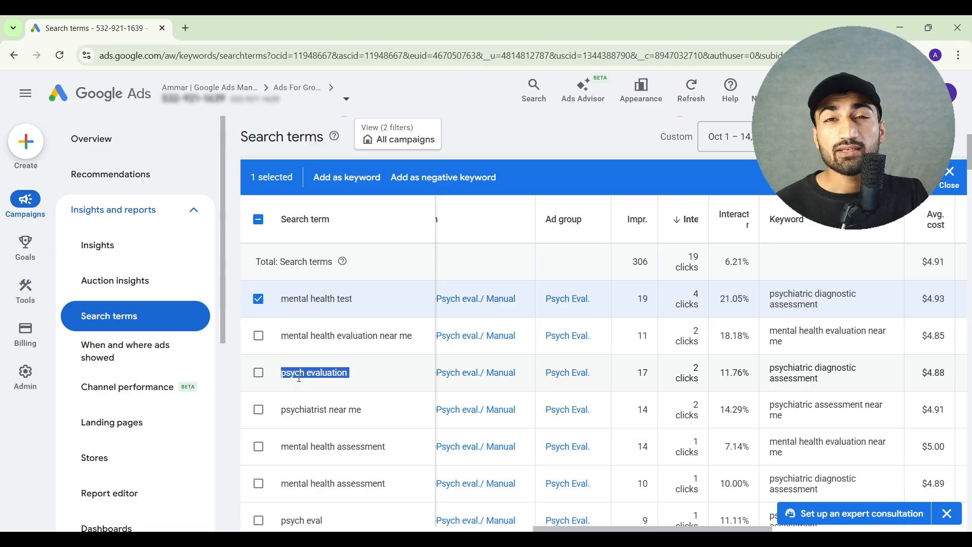
{"action": "left_click", "coordinate": [299, 378]}
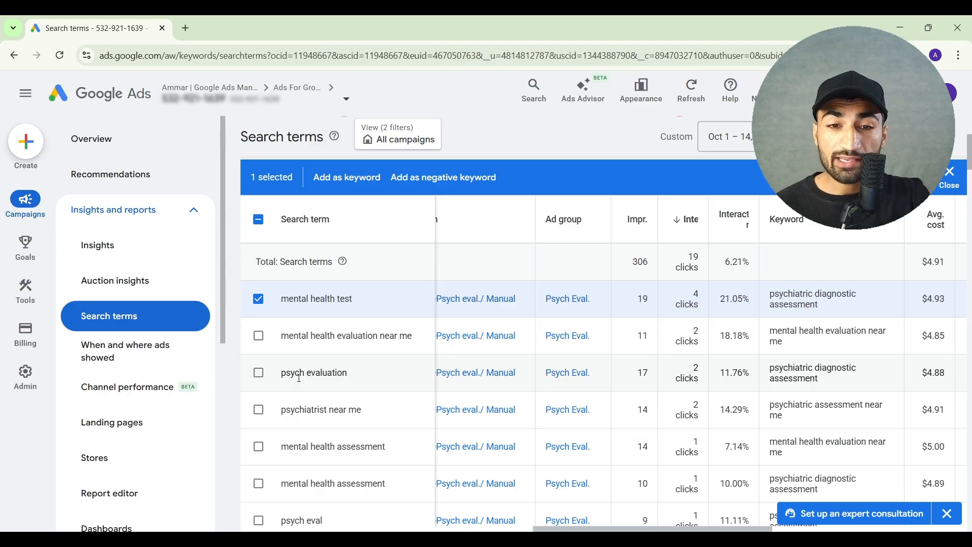
{"action": "triple_click", "coordinate": [299, 379]}
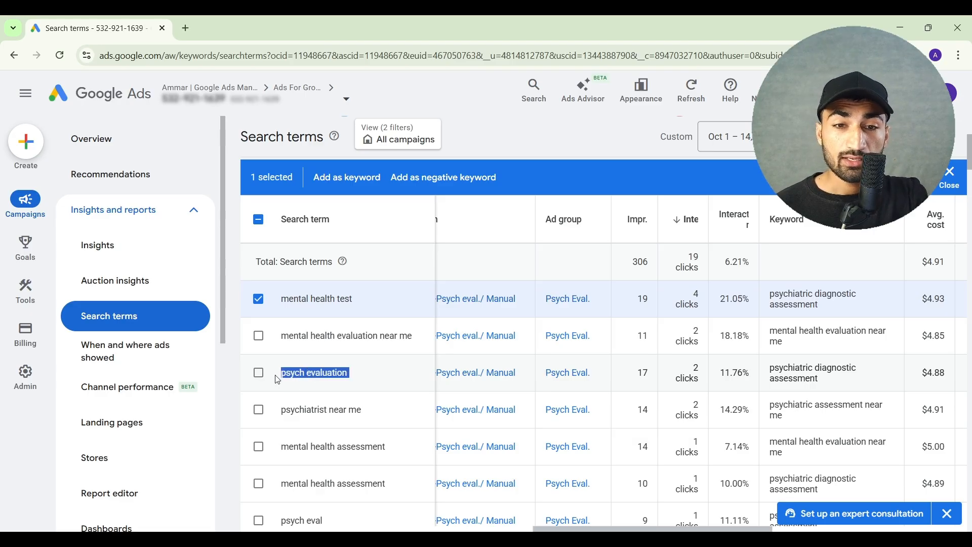
Add only the "psych evaluation" search term as the exact match keyword [psych evaluation] with the default ad group bid, and save it
{"action": "left_click", "coordinate": [259, 300]}
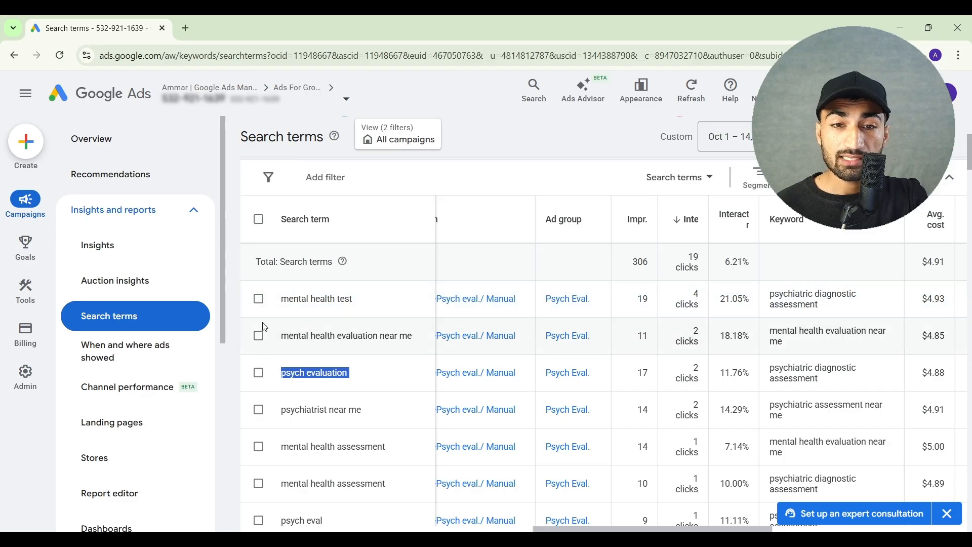
{"action": "left_click", "coordinate": [260, 381]}
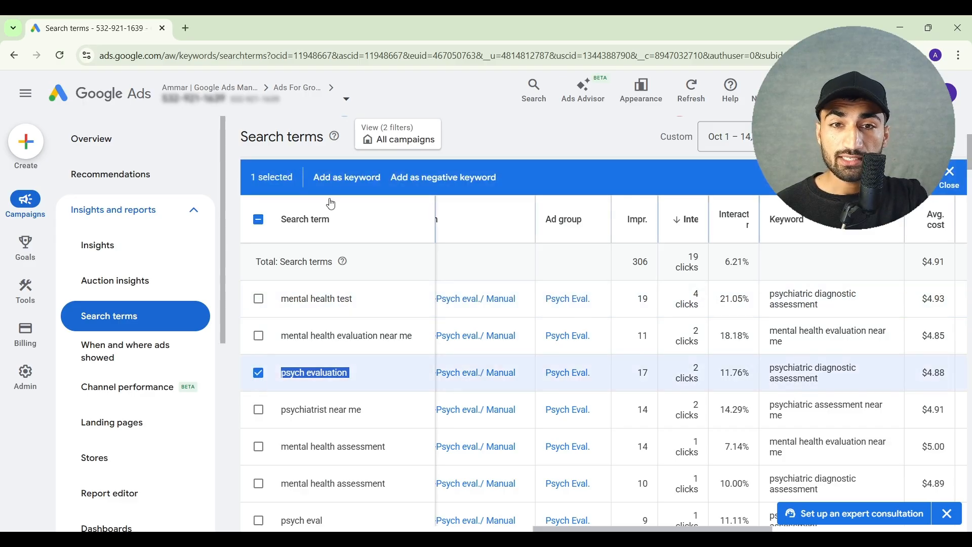
{"action": "left_click", "coordinate": [338, 186]}
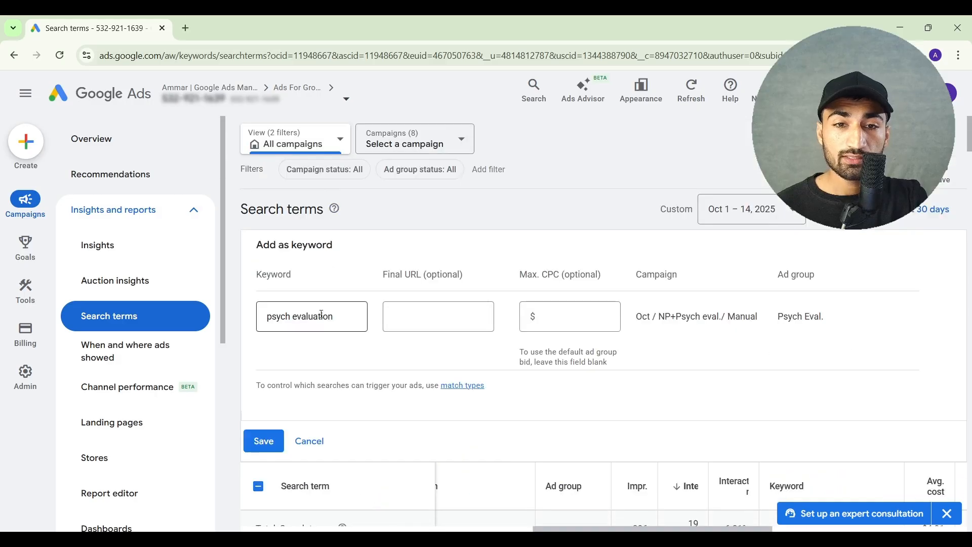
{"action": "left_click", "coordinate": [554, 329]}
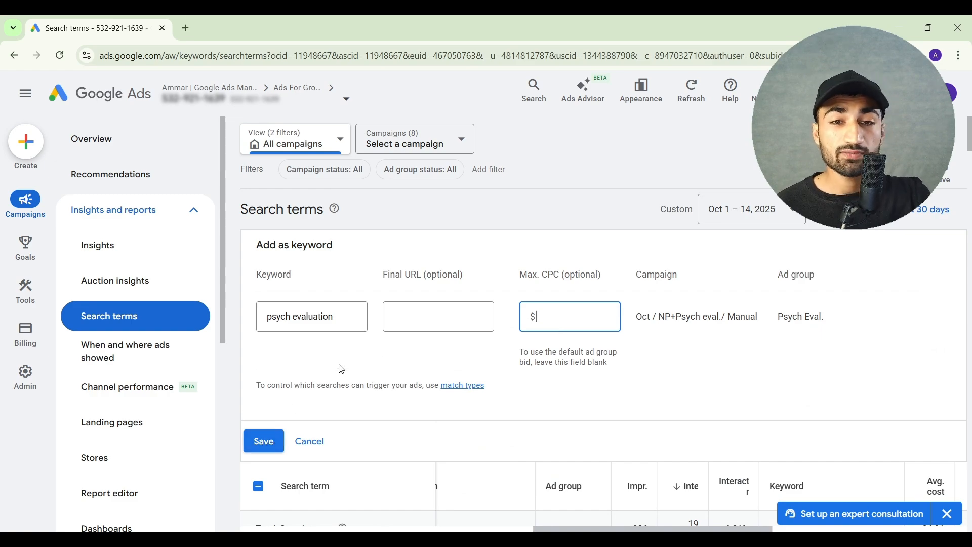
{"action": "left_click", "coordinate": [339, 317]}
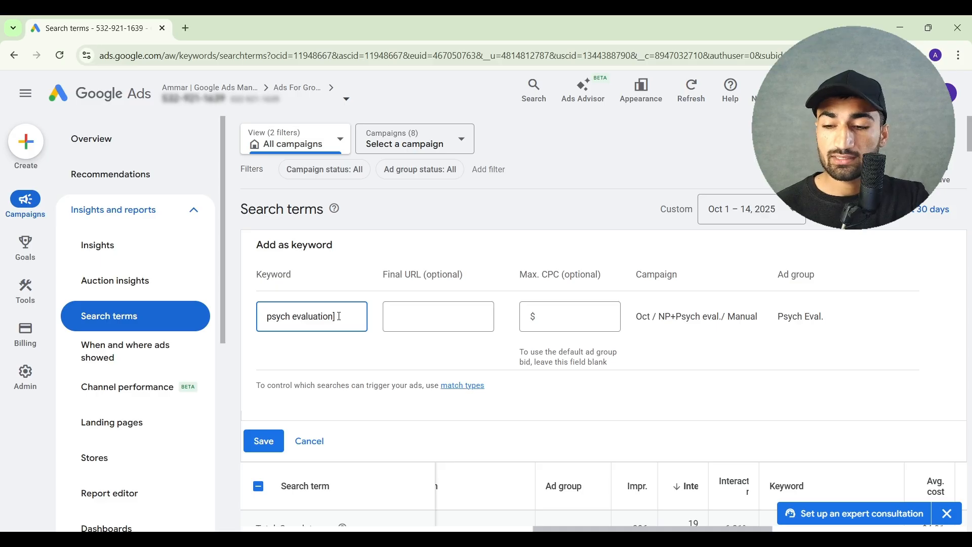
{"action": "key", "text": "Home"}
{"action": "scroll", "coordinate": [334, 325], "scroll_direction": "down", "scroll_amount": 1}
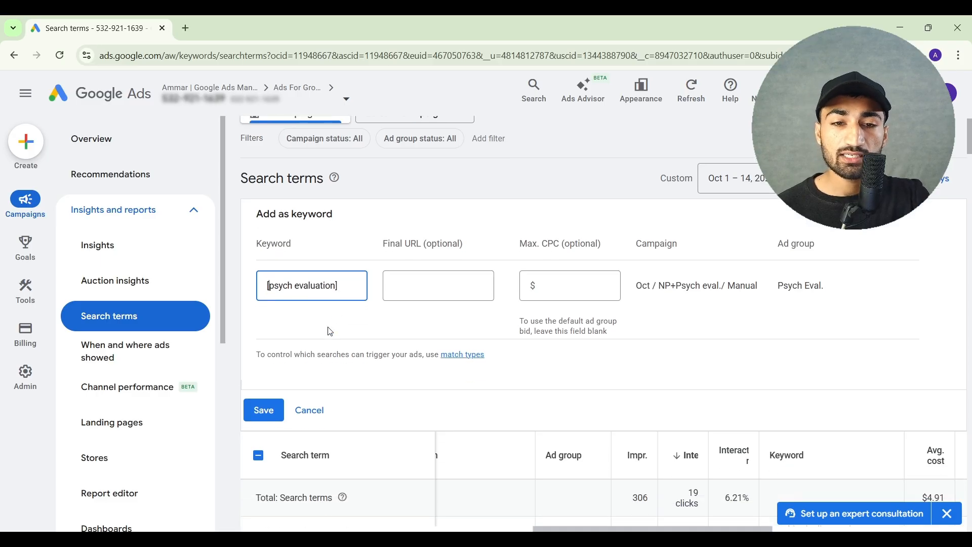
{"action": "left_click", "coordinate": [261, 411]}
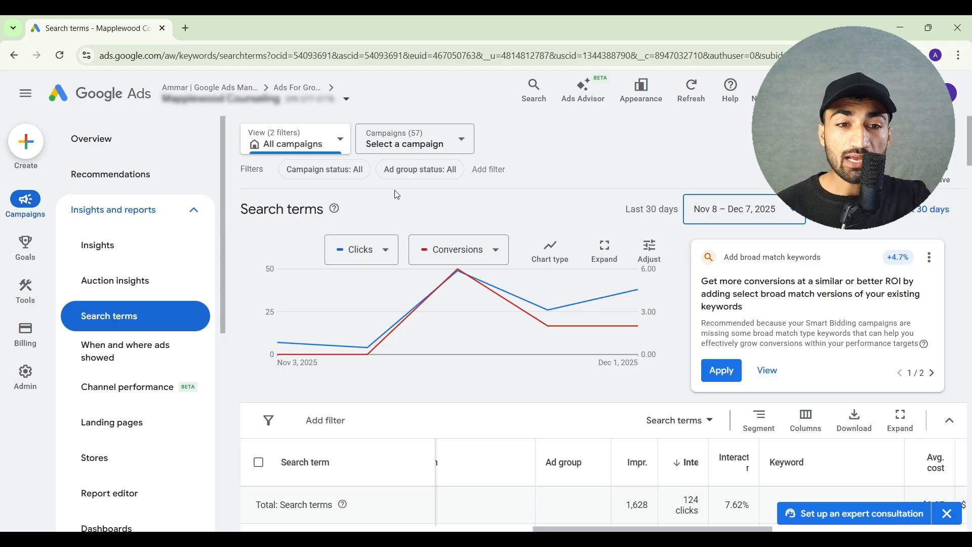
Open the account's Keywords report and examine the keywords' Quality Score, expected CTR, ad relevance and landing page experience
{"action": "scroll", "coordinate": [152, 350], "scroll_direction": "down", "scroll_amount": 4}
{"action": "scroll", "coordinate": [152, 350], "scroll_direction": "down", "scroll_amount": 4}
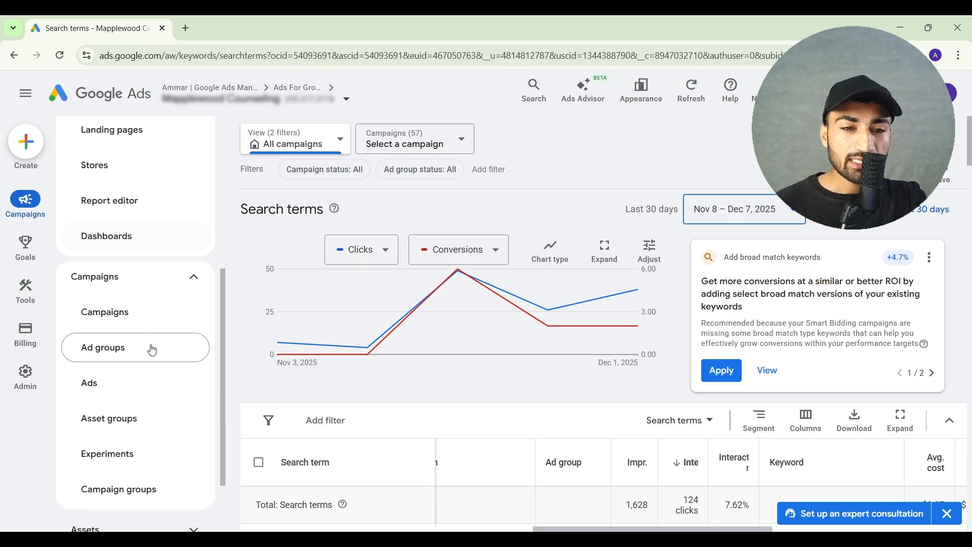
{"action": "left_click", "coordinate": [140, 481]}
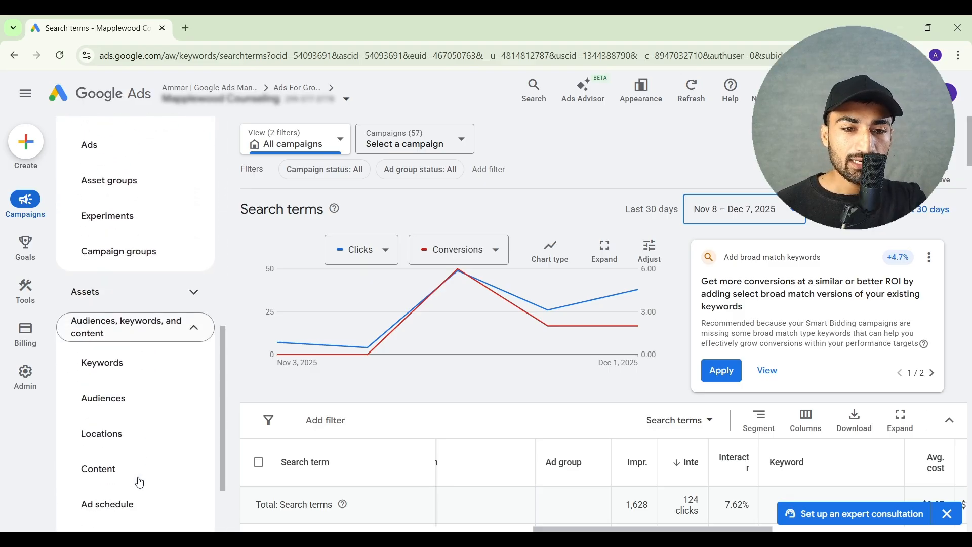
{"action": "left_click", "coordinate": [133, 373]}
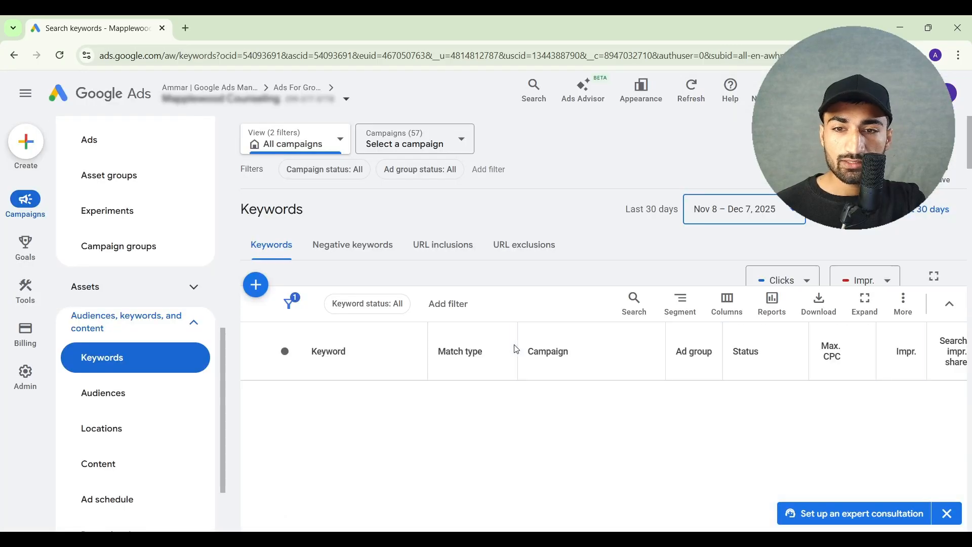
{"action": "scroll", "coordinate": [515, 344], "scroll_direction": "right", "scroll_amount": 5}
{"action": "scroll", "coordinate": [516, 349], "scroll_direction": "down", "scroll_amount": 1}
{"action": "scroll", "coordinate": [515, 344], "scroll_direction": "right", "scroll_amount": 6}
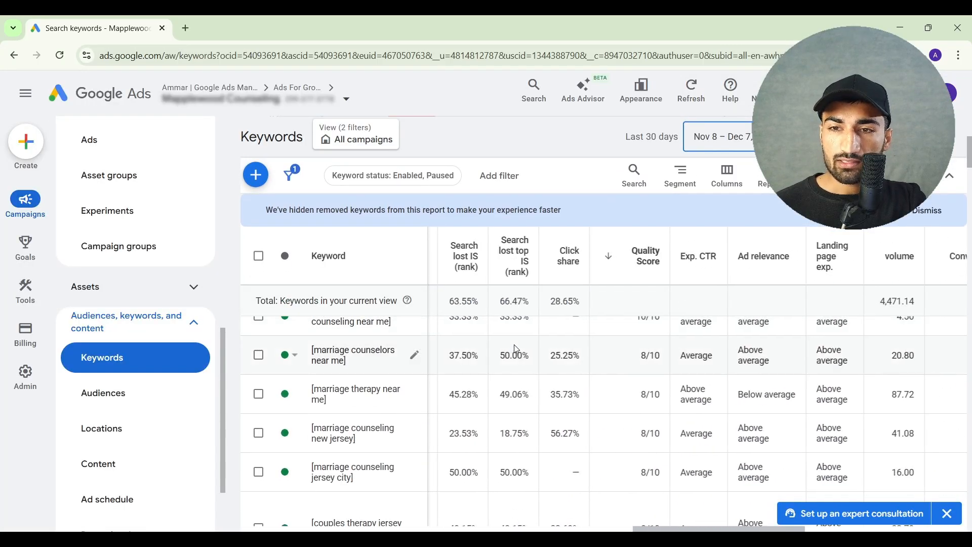
{"action": "scroll", "coordinate": [514, 345], "scroll_direction": "up", "scroll_amount": 1}
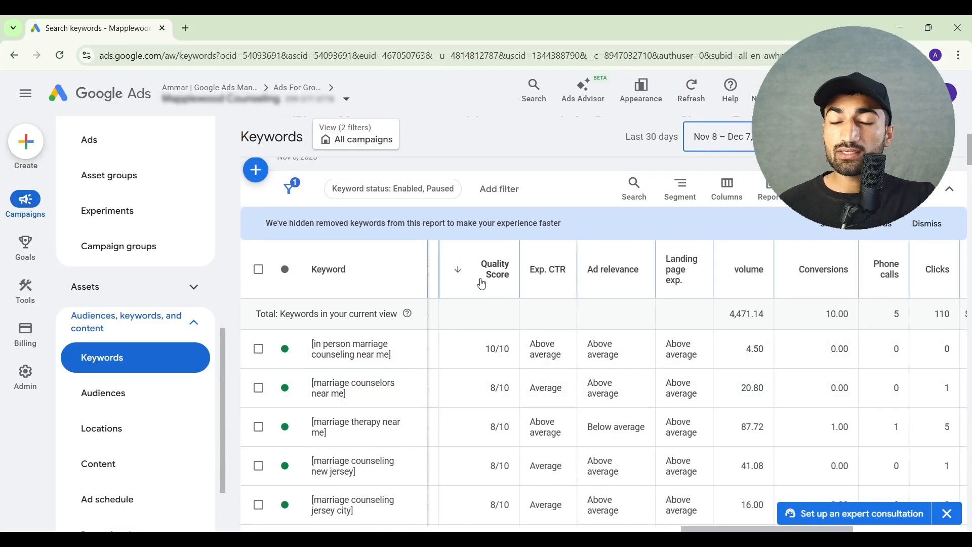
{"action": "mouse_move", "coordinate": [484, 283]}
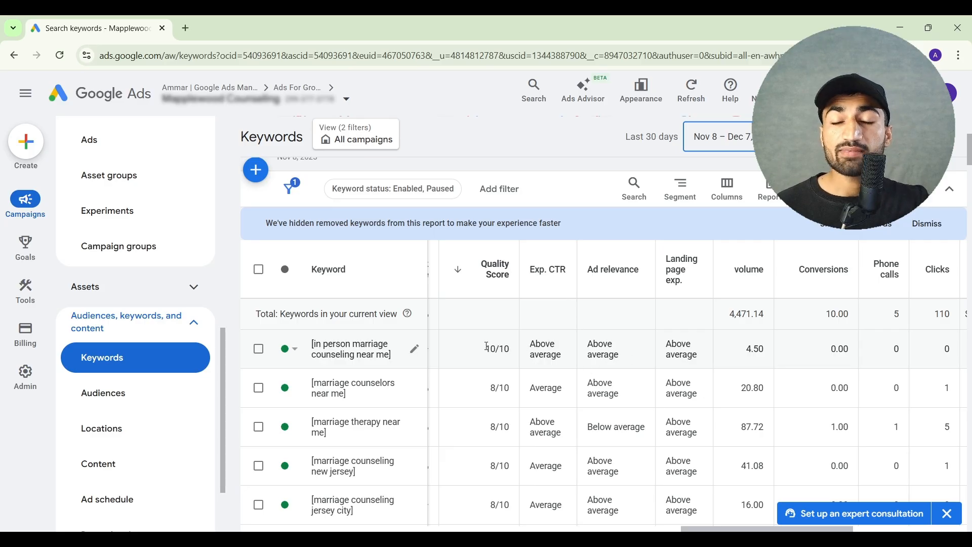
{"action": "left_click_drag", "start_coordinate": [486, 346], "coordinate": [519, 349]}
{"action": "left_click", "coordinate": [519, 348]}
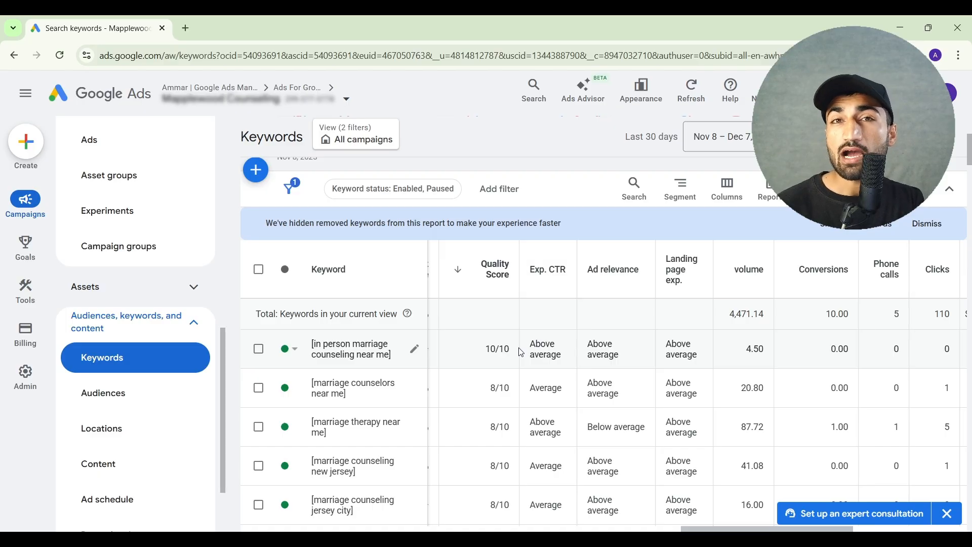
Modify the keyword table columns to include Quality Score, Exp. CTR, Landing page exp. and Ad relevance, and apply them
{"action": "scroll", "coordinate": [522, 352], "scroll_direction": "up", "scroll_amount": 3}
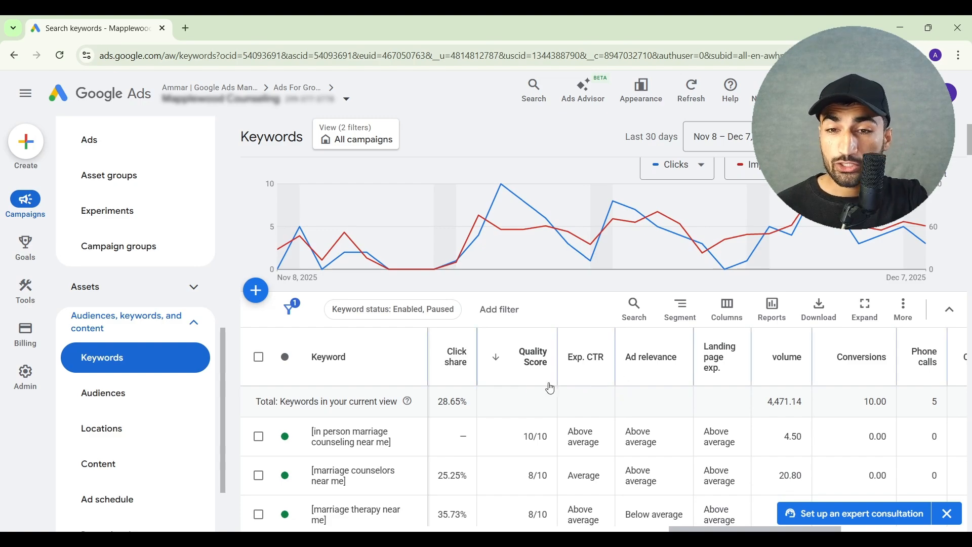
{"action": "left_click", "coordinate": [728, 310]}
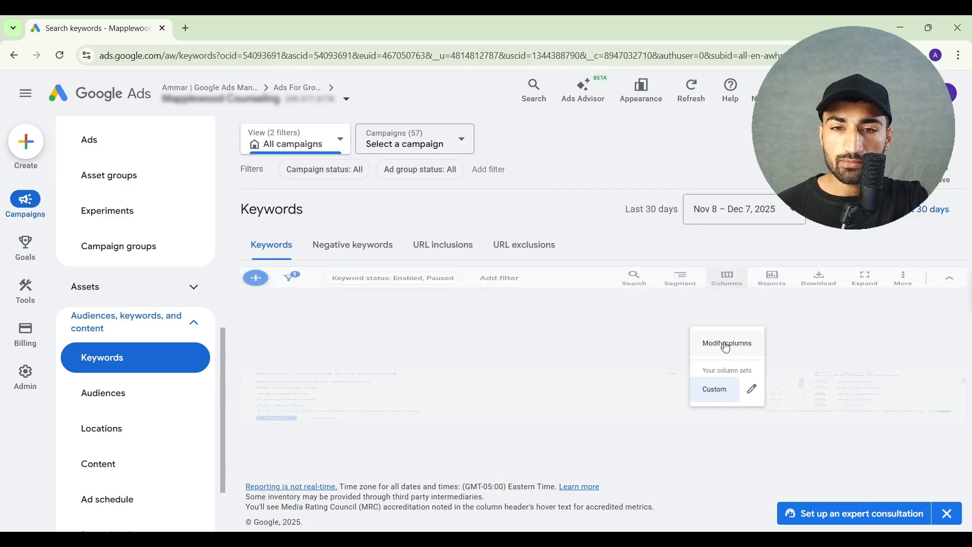
{"action": "left_click", "coordinate": [727, 347]}
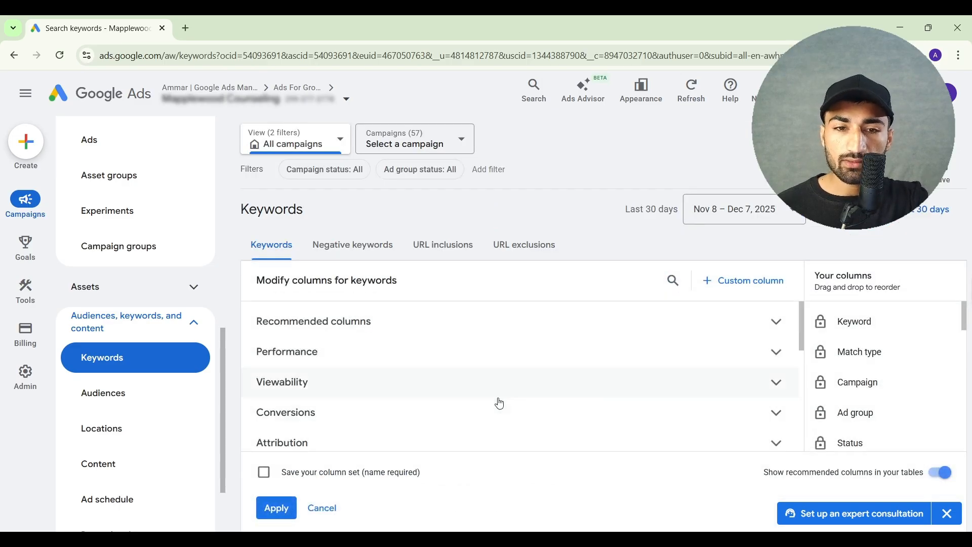
{"action": "scroll", "coordinate": [497, 401], "scroll_direction": "down", "scroll_amount": 3}
{"action": "scroll", "coordinate": [499, 403], "scroll_direction": "down", "scroll_amount": 3}
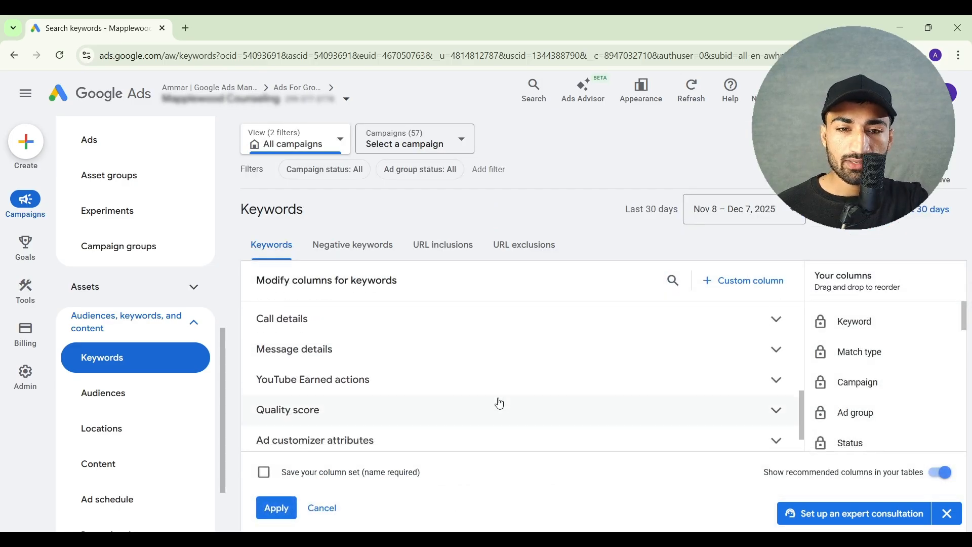
{"action": "left_click", "coordinate": [464, 385]}
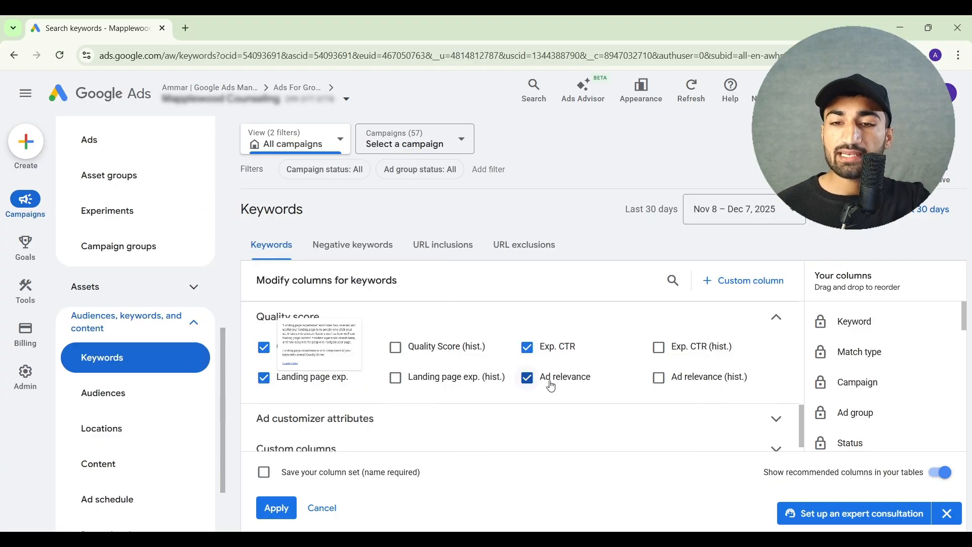
{"action": "left_click", "coordinate": [276, 508]}
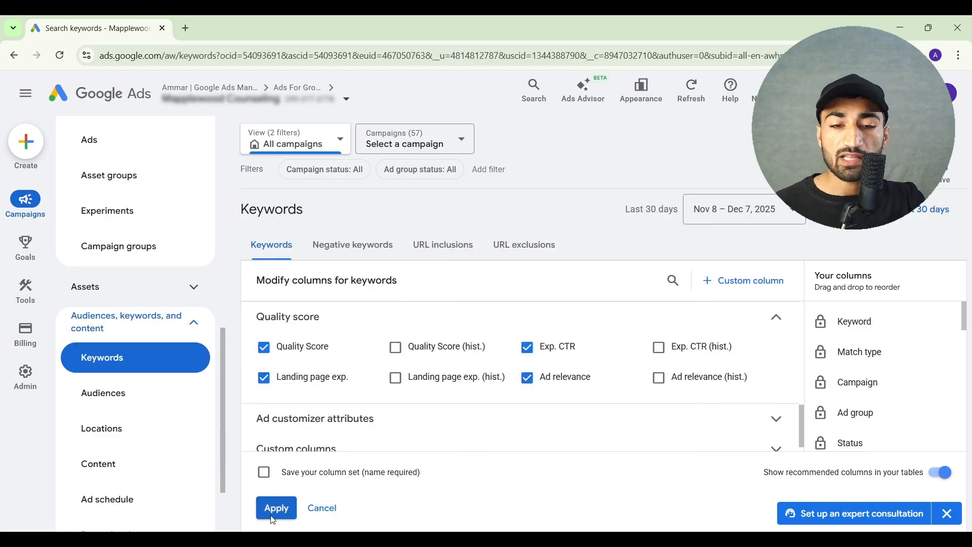
Examine the Quality Score, expected CTR, ad relevance and landing page experience of the keyword [in person marriage counseling near me]
{"action": "scroll", "coordinate": [566, 464], "scroll_direction": "down", "scroll_amount": 2}
{"action": "scroll", "coordinate": [566, 464], "scroll_direction": "down", "scroll_amount": 2}
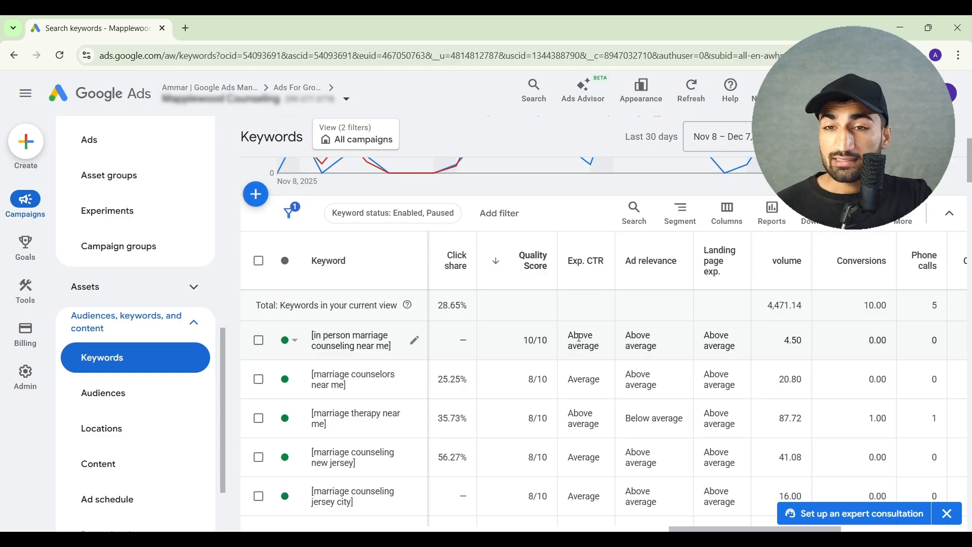
{"action": "double_click", "coordinate": [628, 335]}
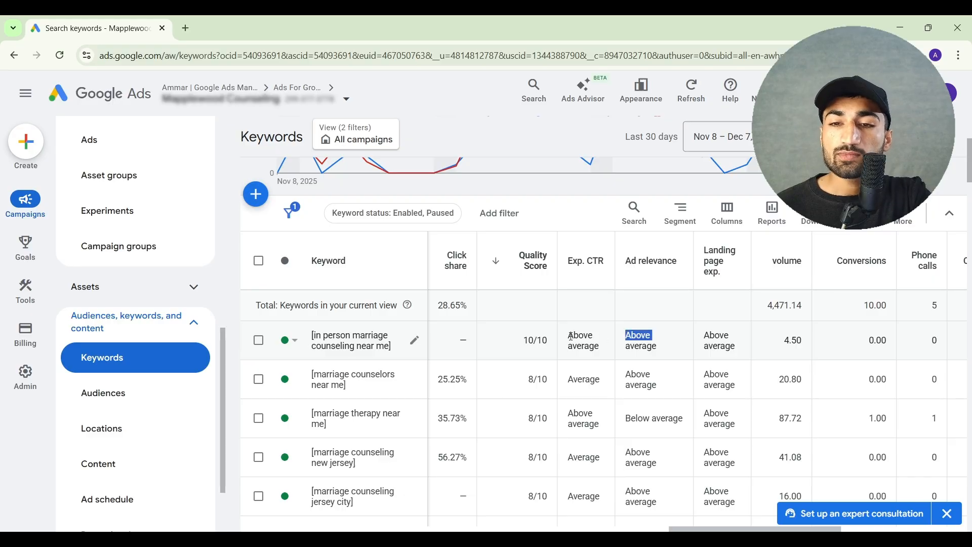
{"action": "left_click_drag", "start_coordinate": [569, 336], "coordinate": [598, 357]}
{"action": "double_click", "coordinate": [596, 351]}
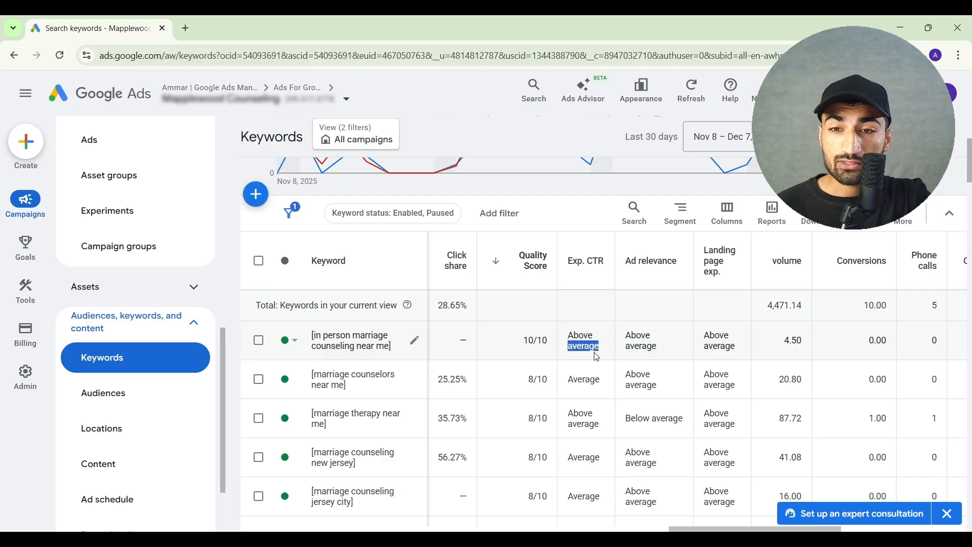
{"action": "left_click_drag", "start_coordinate": [524, 342], "coordinate": [548, 341]}
{"action": "left_click", "coordinate": [548, 341]}
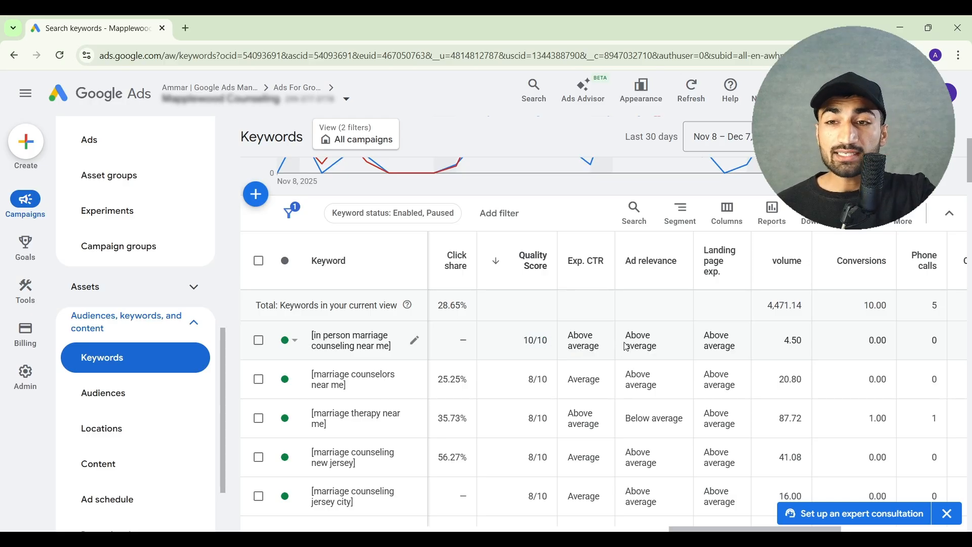
{"action": "left_click_drag", "start_coordinate": [705, 336], "coordinate": [735, 350]}
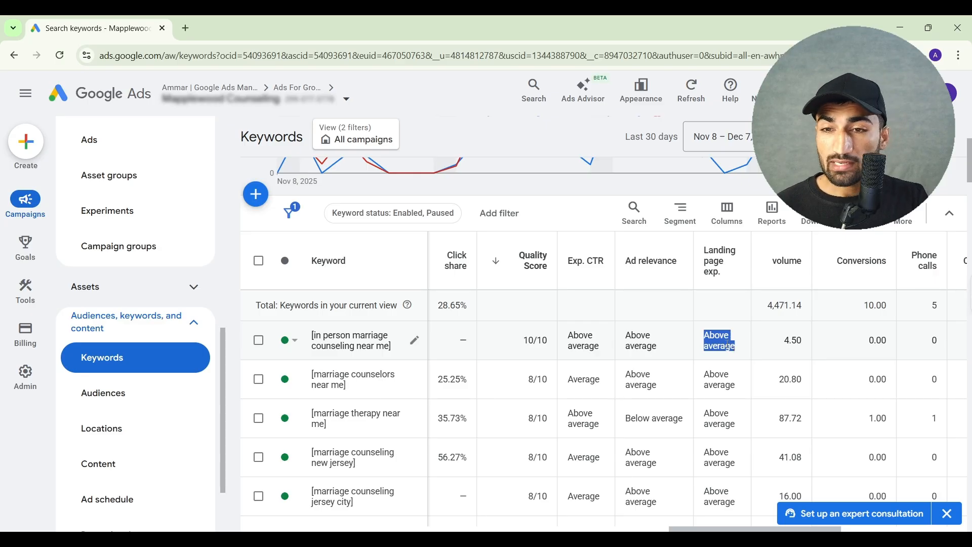
{"action": "left_click", "coordinate": [729, 346]}
{"action": "triple_click", "coordinate": [727, 345]}
{"action": "left_click", "coordinate": [728, 345]}
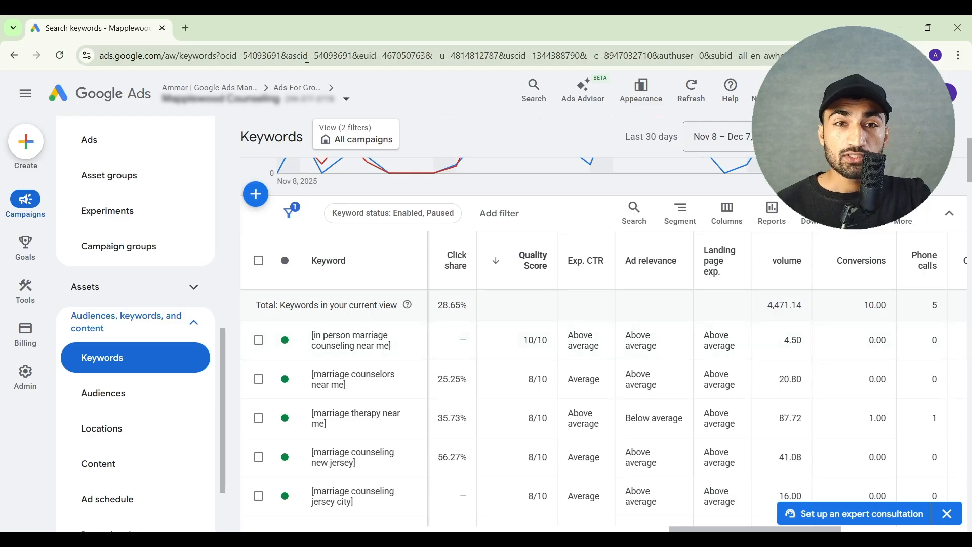
Search for "page speed insight" in a new browser tab and open PageSpeed Insights at its web page URL entry
{"action": "left_click", "coordinate": [186, 29]}
{"action": "type", "text": "page"}
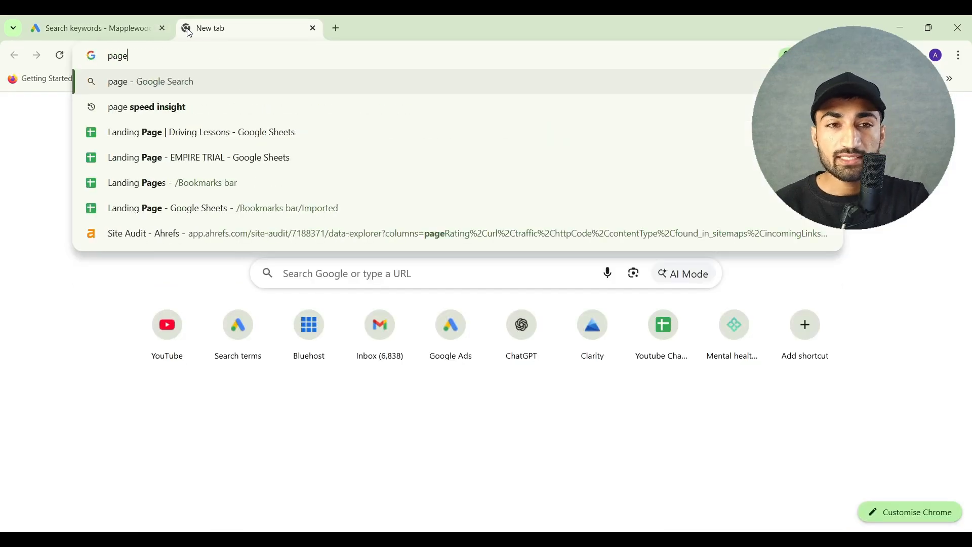
{"action": "left_click", "coordinate": [194, 117]}
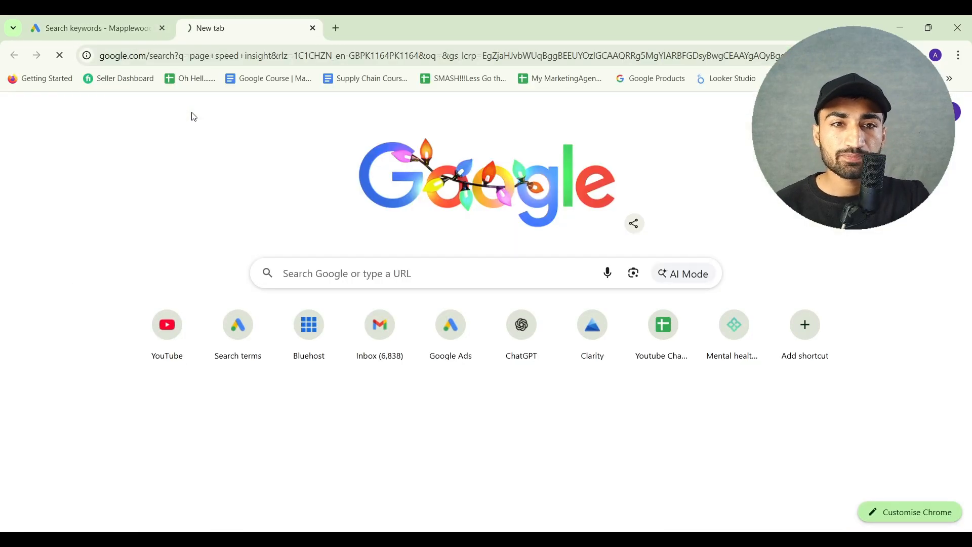
{"action": "left_click", "coordinate": [282, 137]}
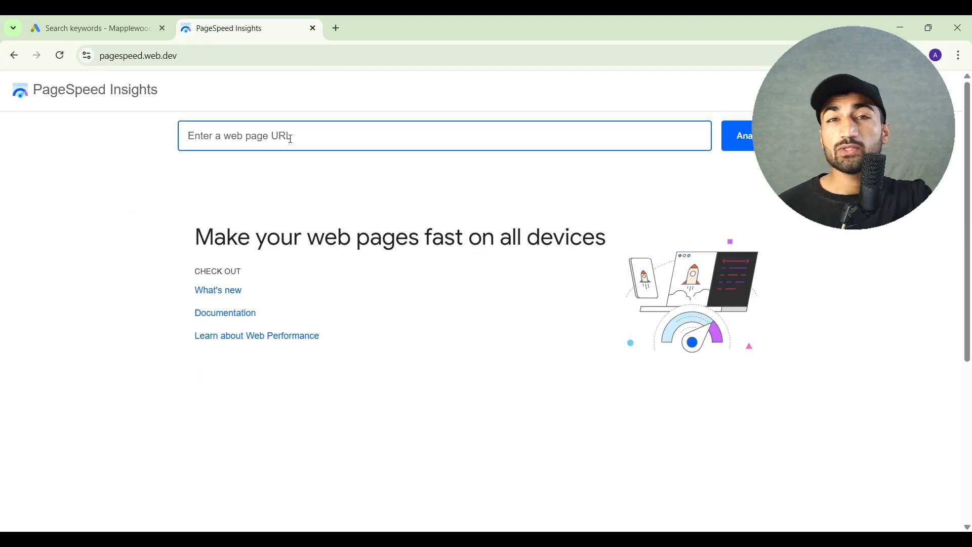
{"action": "left_click", "coordinate": [202, 195]}
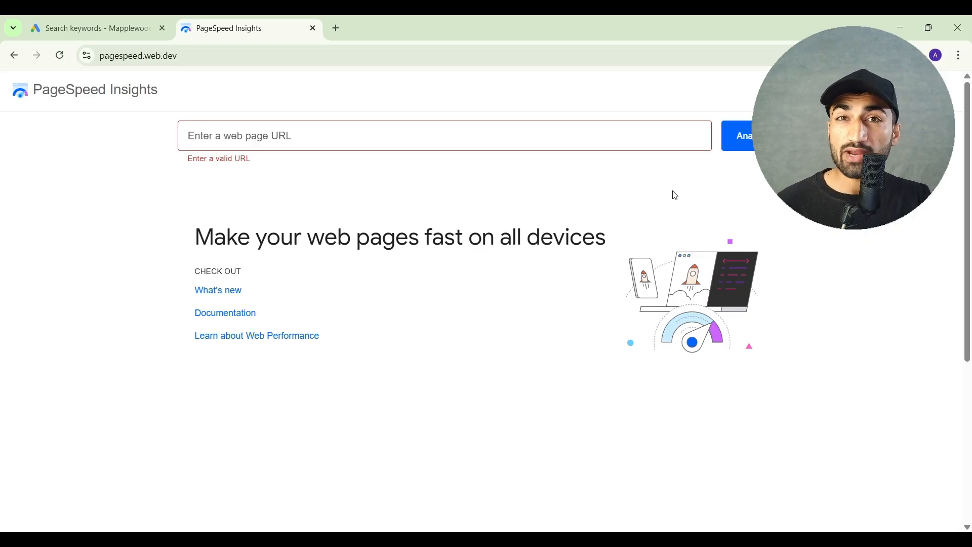
Return to the Google Ads Keywords report and check the Quality Score of [in person marriage counseling near me]
{"action": "left_click", "coordinate": [144, 27]}
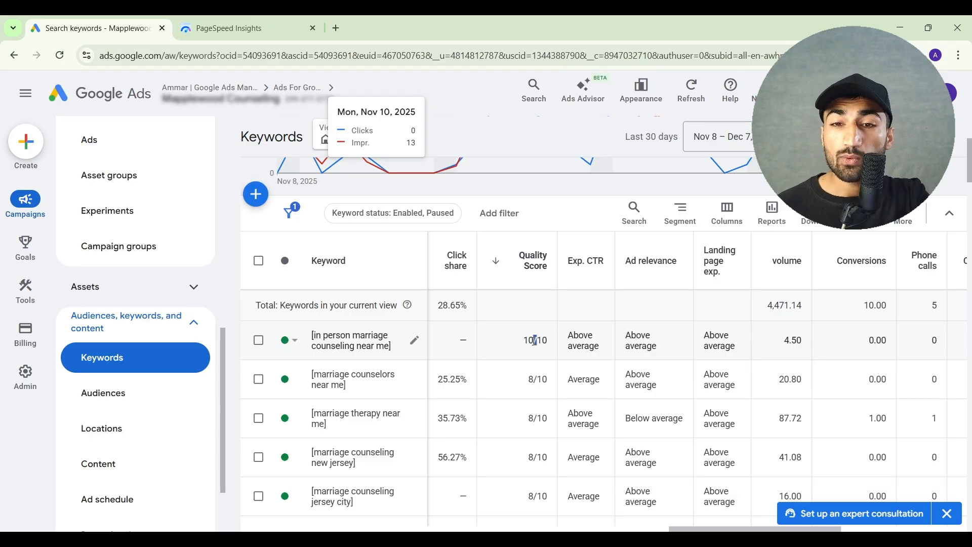
{"action": "double_click", "coordinate": [535, 341]}
{"action": "left_click", "coordinate": [535, 341]}
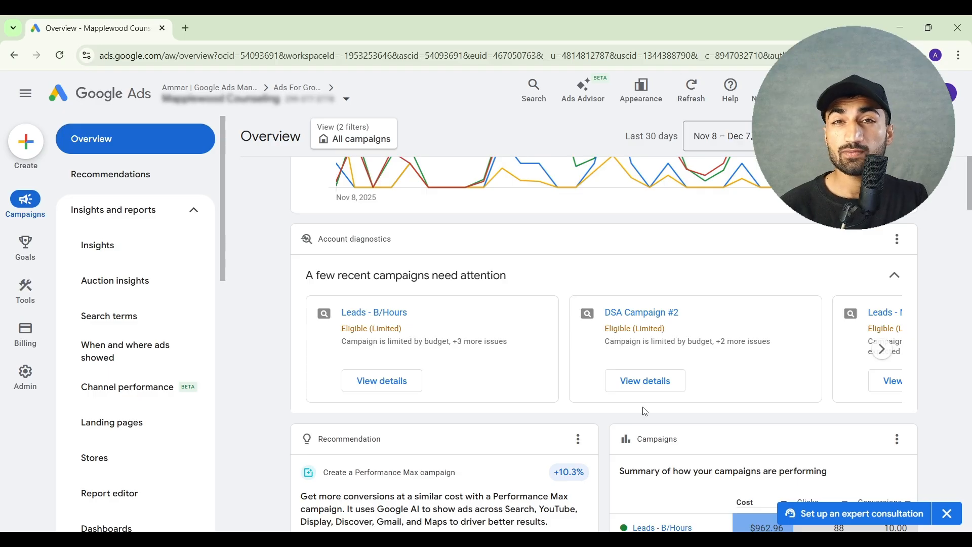
Open the account's Campaigns report and review the budget and status of the enabled campaigns
{"action": "scroll", "coordinate": [173, 421], "scroll_direction": "down", "scroll_amount": 4}
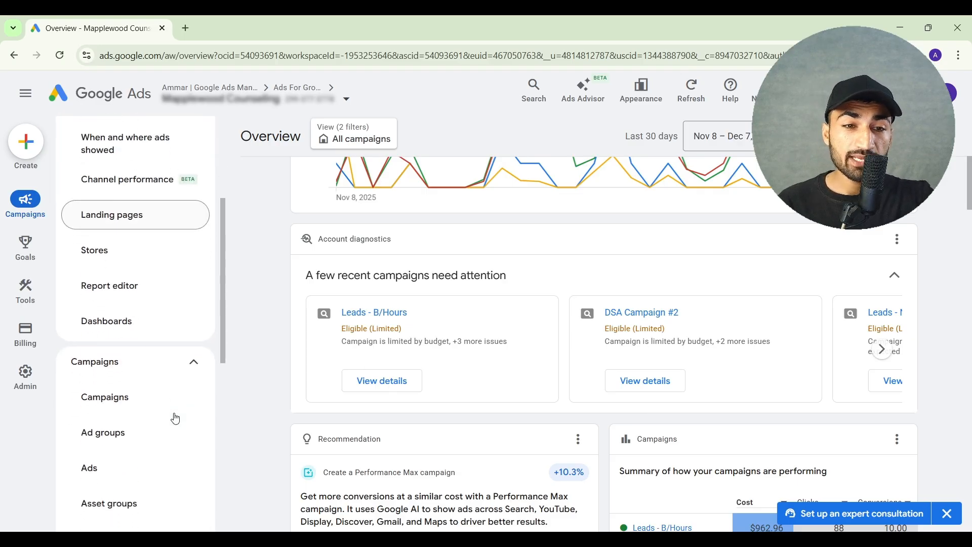
{"action": "left_click", "coordinate": [157, 400]}
{"action": "scroll", "coordinate": [363, 426], "scroll_direction": "down", "scroll_amount": 5}
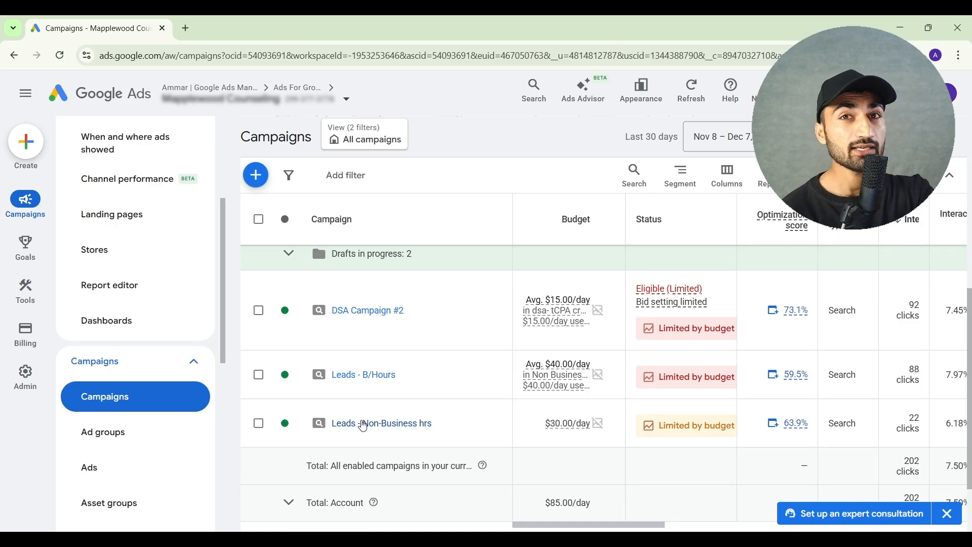
{"action": "scroll", "coordinate": [363, 427], "scroll_direction": "down", "scroll_amount": 1}
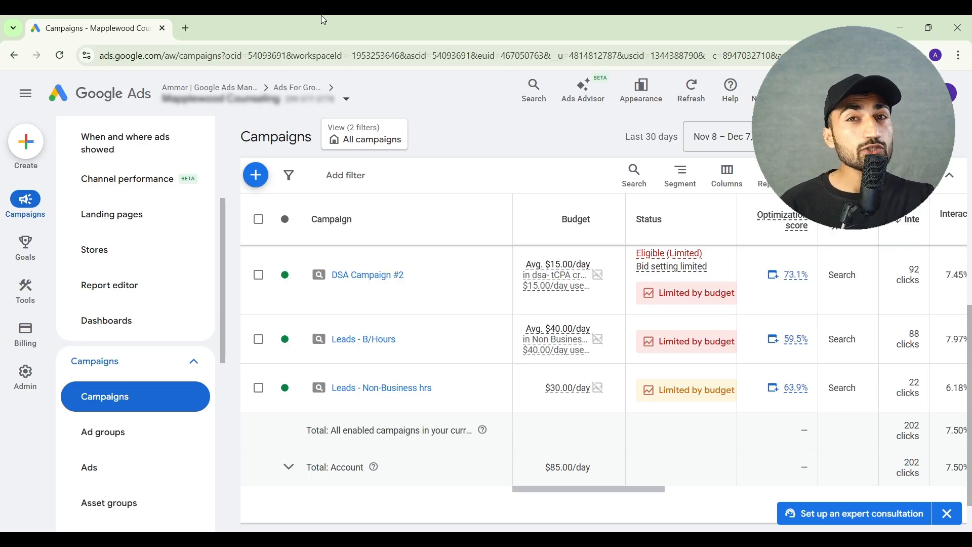
Open the Microsoft Clarity dashboard in a new browser tab and examine its session insights and Google Ads data
{"action": "left_click", "coordinate": [187, 29]}
{"action": "type", "text": "cla"}
{"action": "key", "text": "Return"}
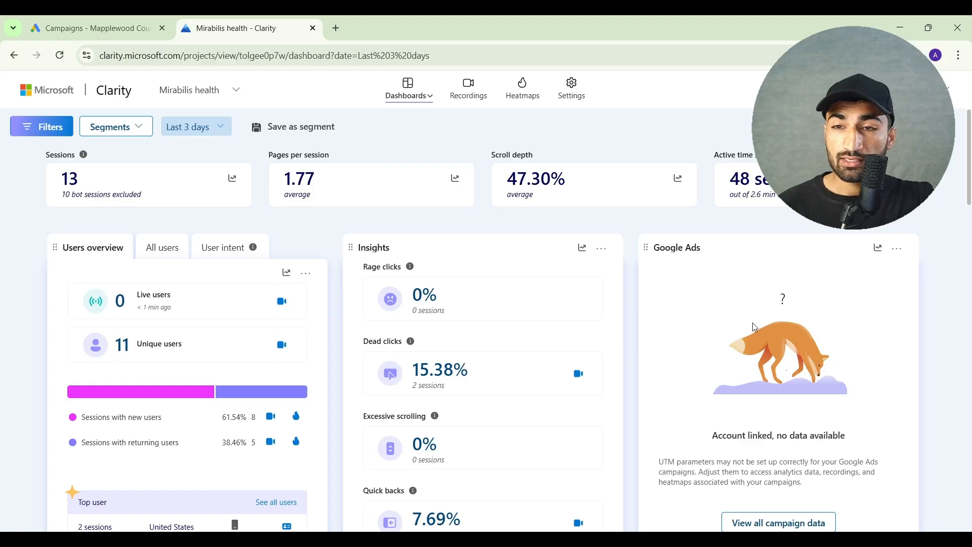
{"action": "scroll", "coordinate": [759, 327], "scroll_direction": "down", "scroll_amount": 8}
{"action": "left_click", "coordinate": [863, 253]}
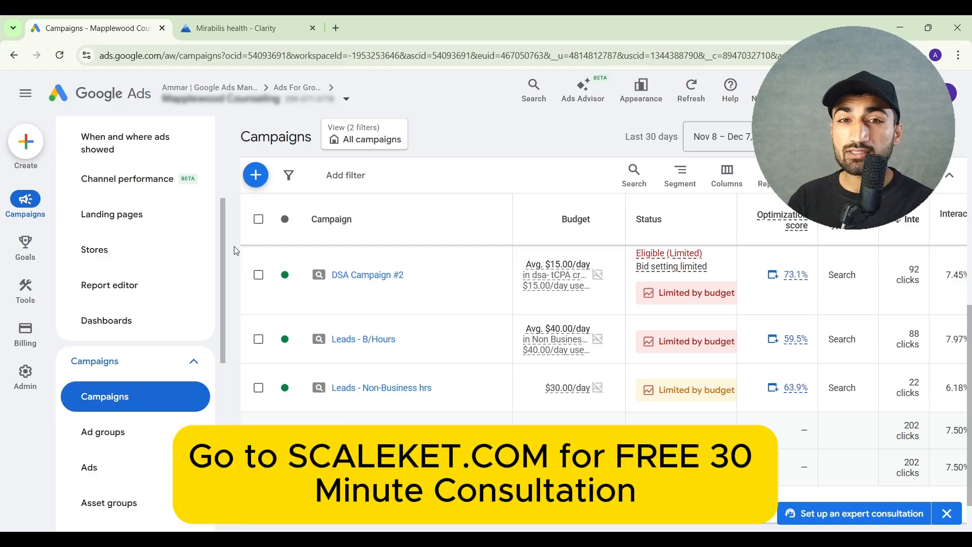
Open scaleket.com in a new browser tab and go to its contact page through the free audit offer
{"action": "left_click", "coordinate": [336, 28]}
{"action": "type", "text": "scaleket.com"}
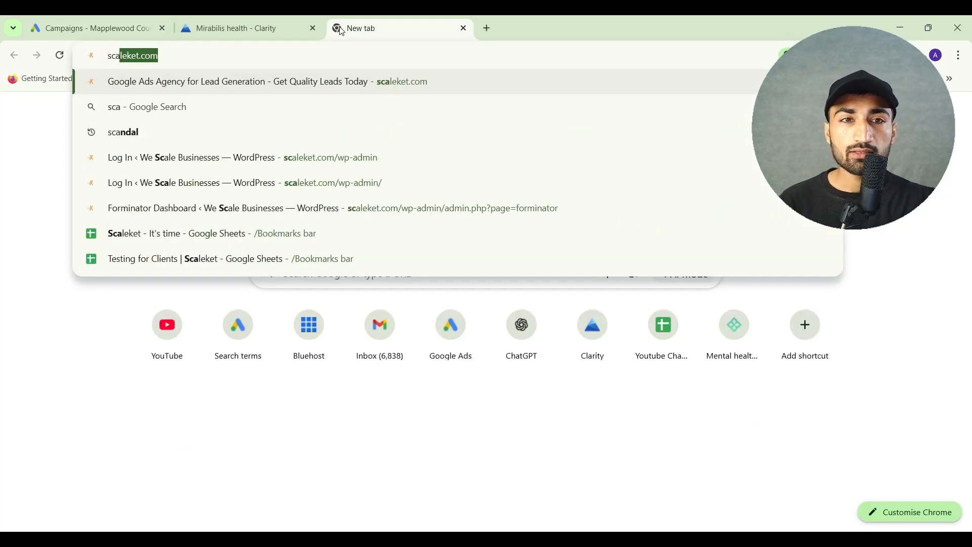
{"action": "key", "text": "Return"}
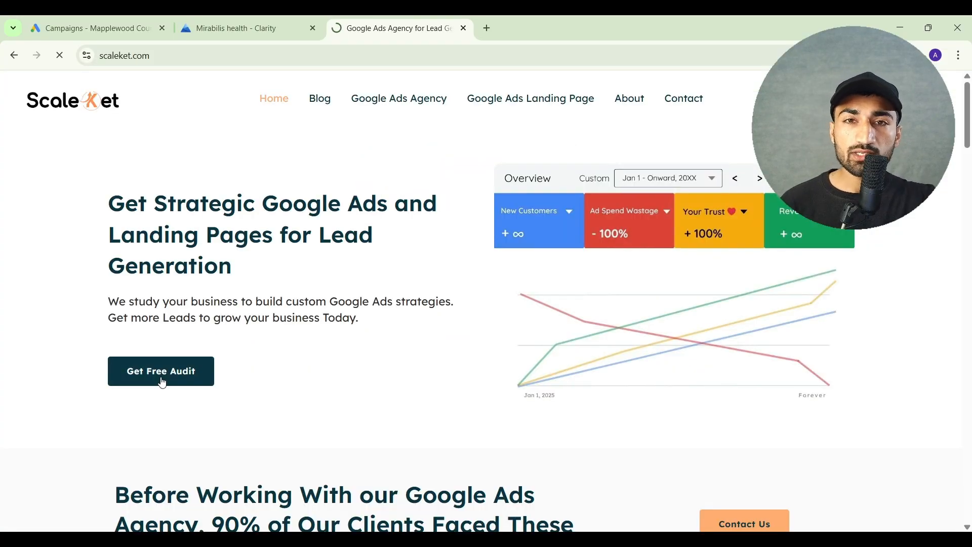
{"action": "left_click", "coordinate": [162, 375]}
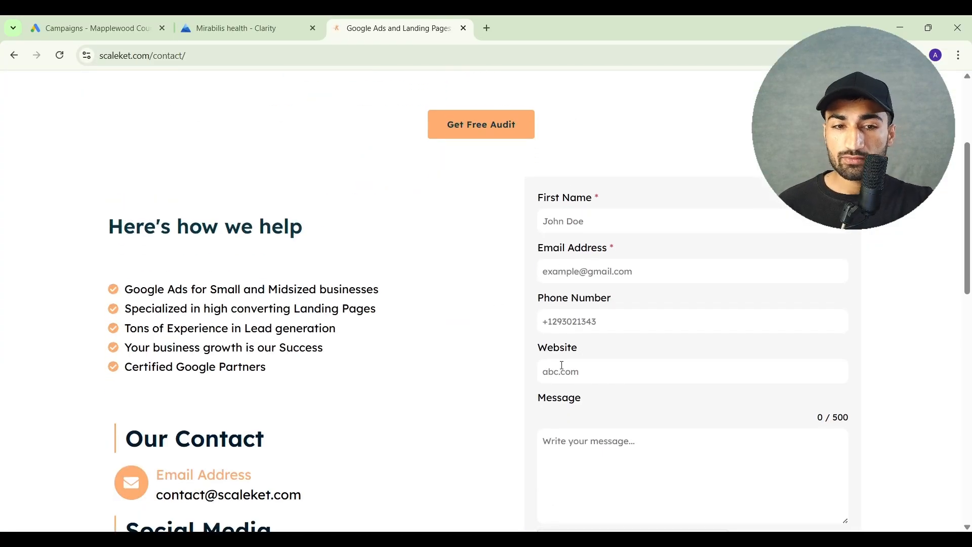
Look over the contact form and open the 30-minute Calendly booking page for the free audit
{"action": "scroll", "coordinate": [561, 370], "scroll_direction": "down", "scroll_amount": 2}
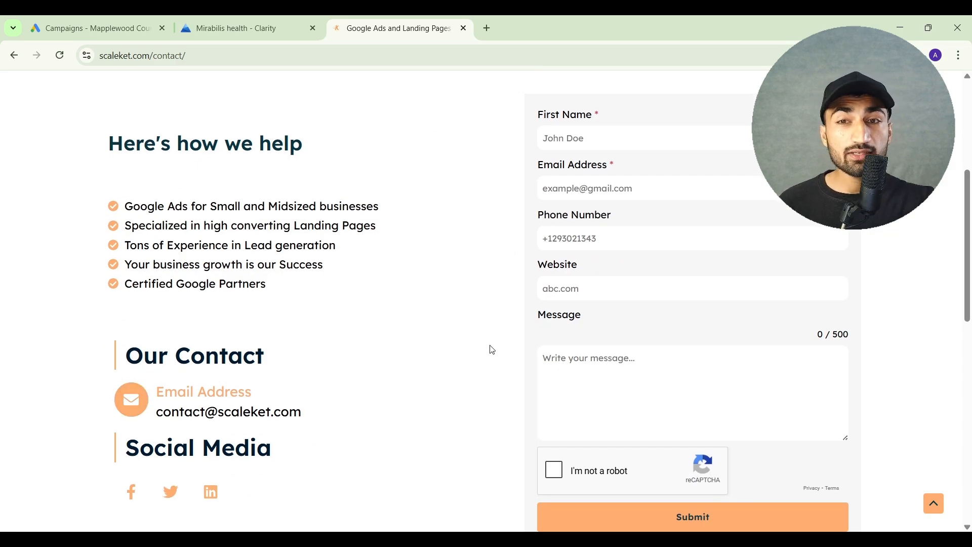
{"action": "scroll", "coordinate": [492, 349], "scroll_direction": "down", "scroll_amount": 5}
{"action": "scroll", "coordinate": [492, 349], "scroll_direction": "up", "scroll_amount": 10}
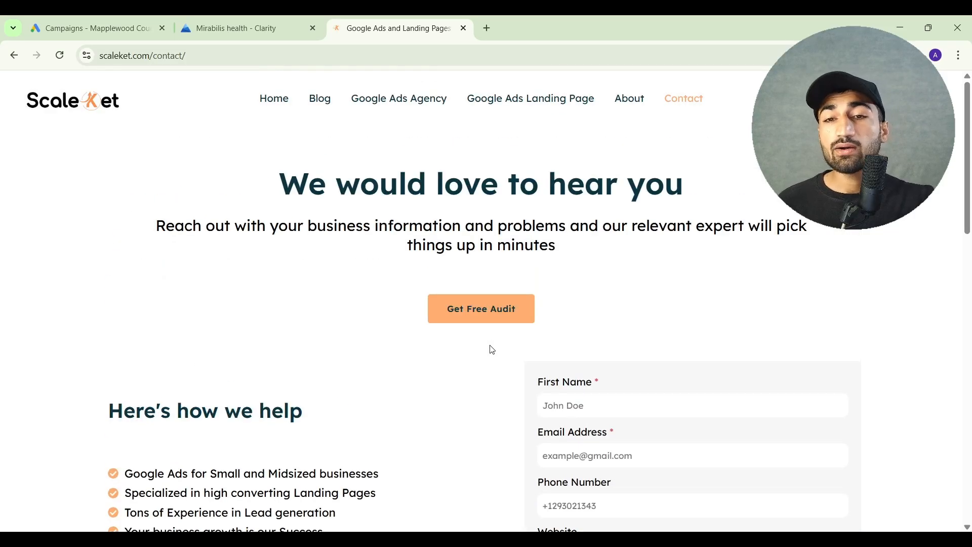
{"action": "left_click", "coordinate": [474, 318]}
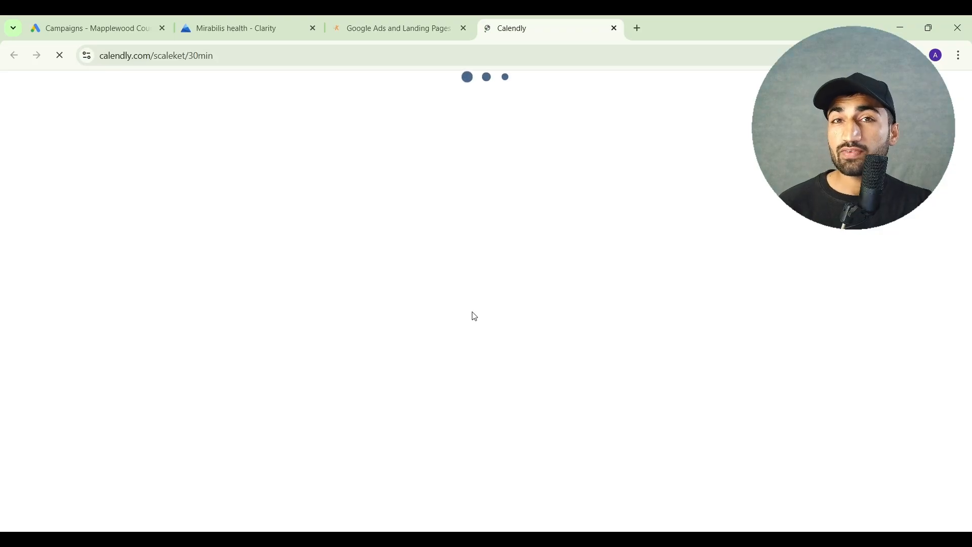